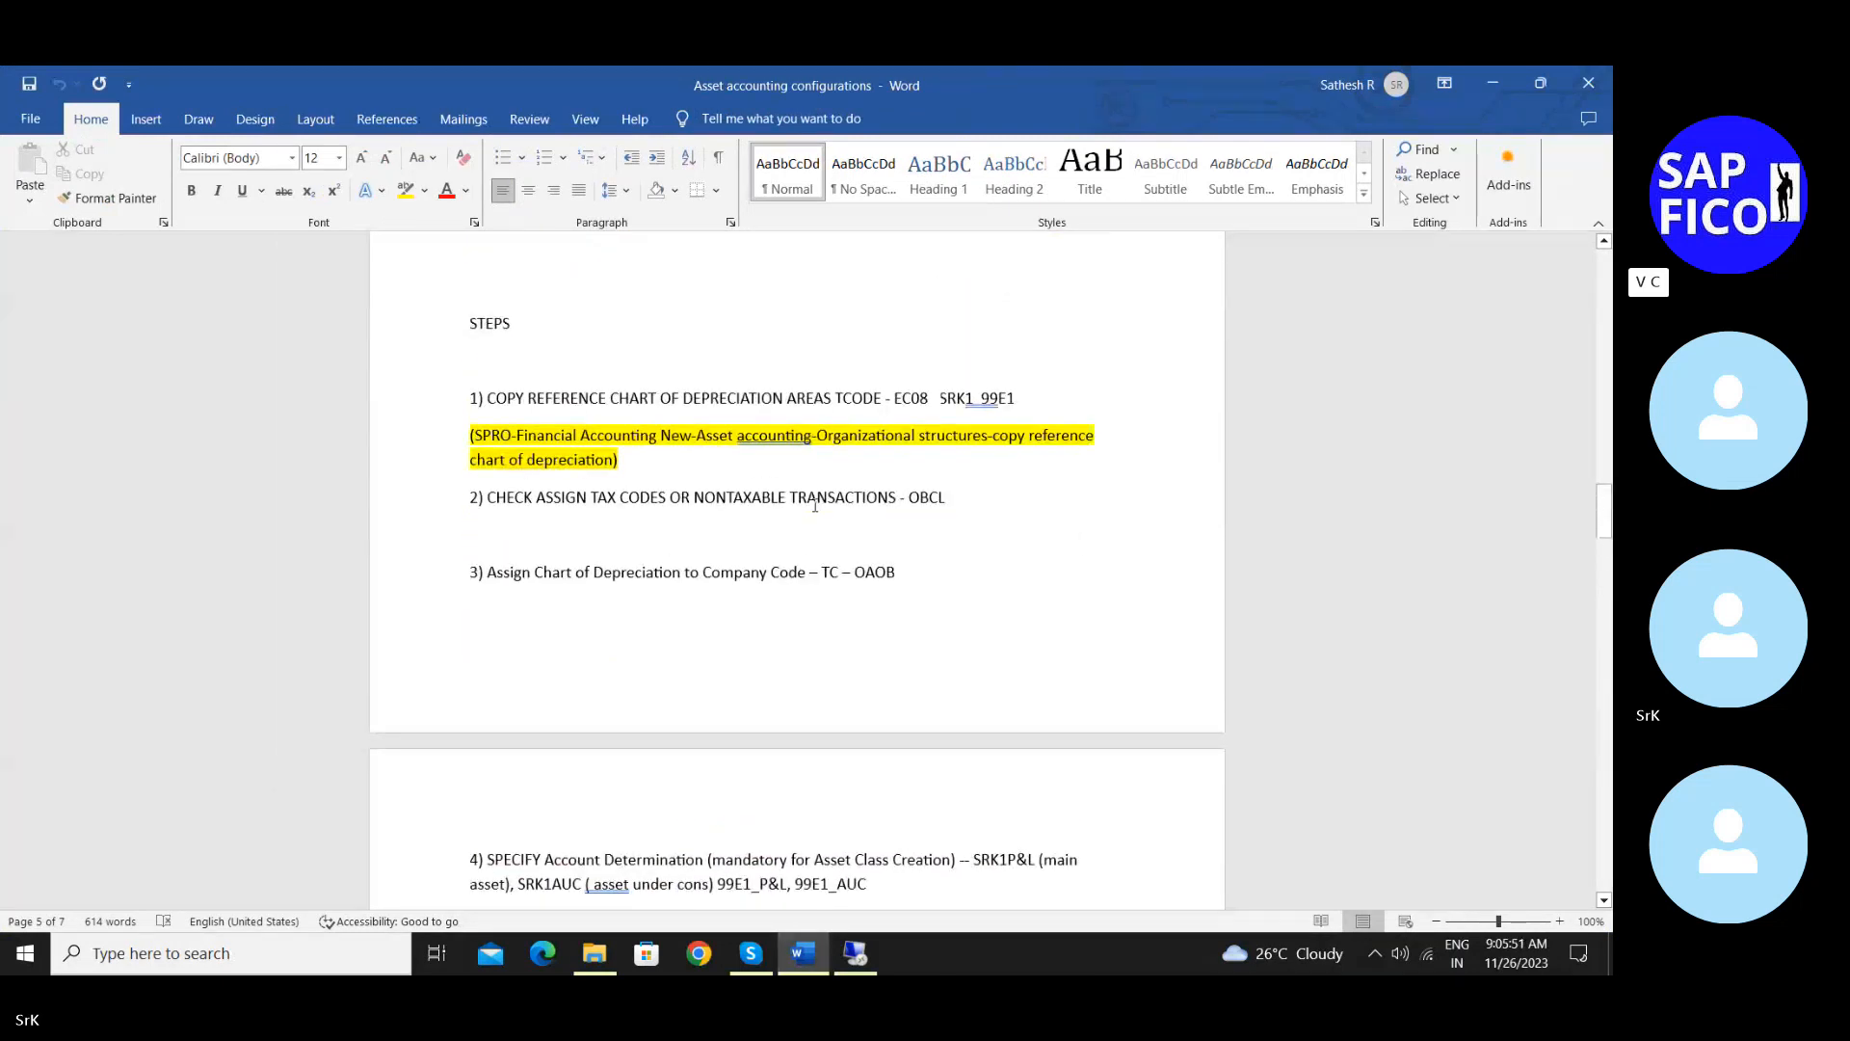
scroll(814, 506, up, 9)
scroll(814, 506, down, 3)
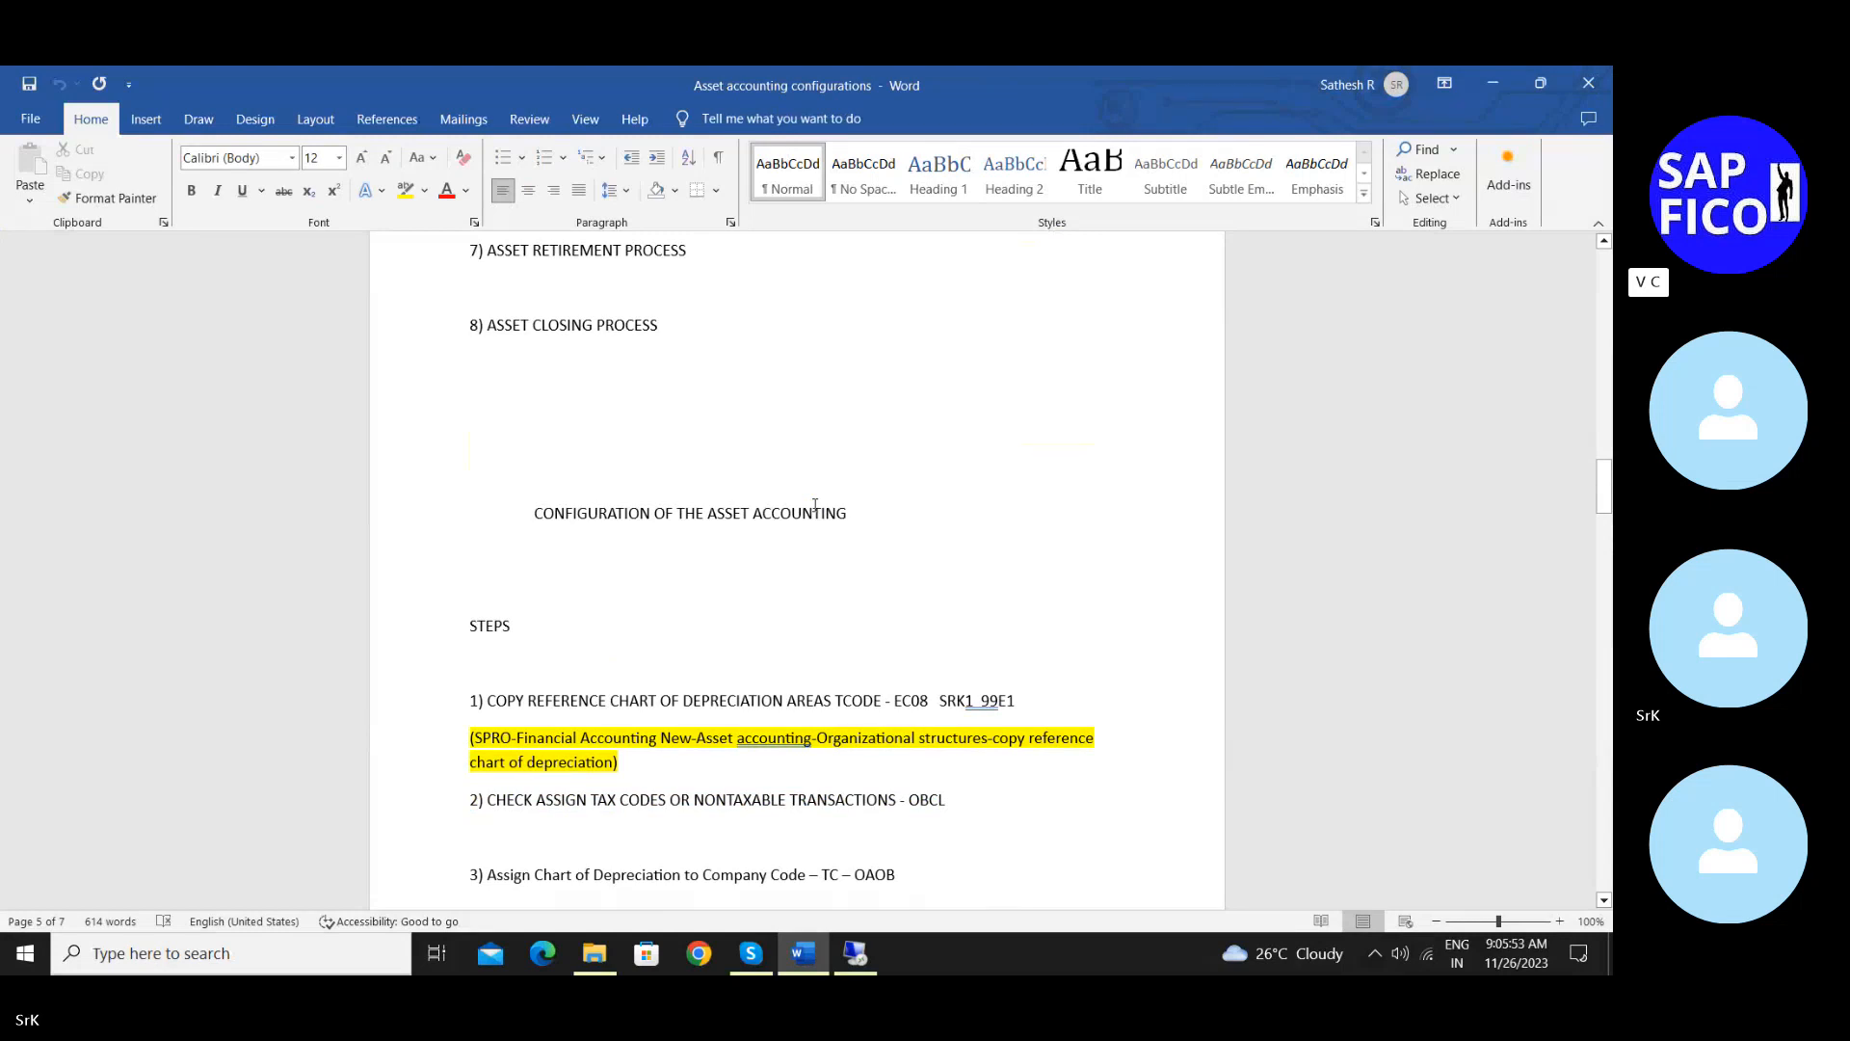
scroll(814, 506, down, 4)
click(751, 953)
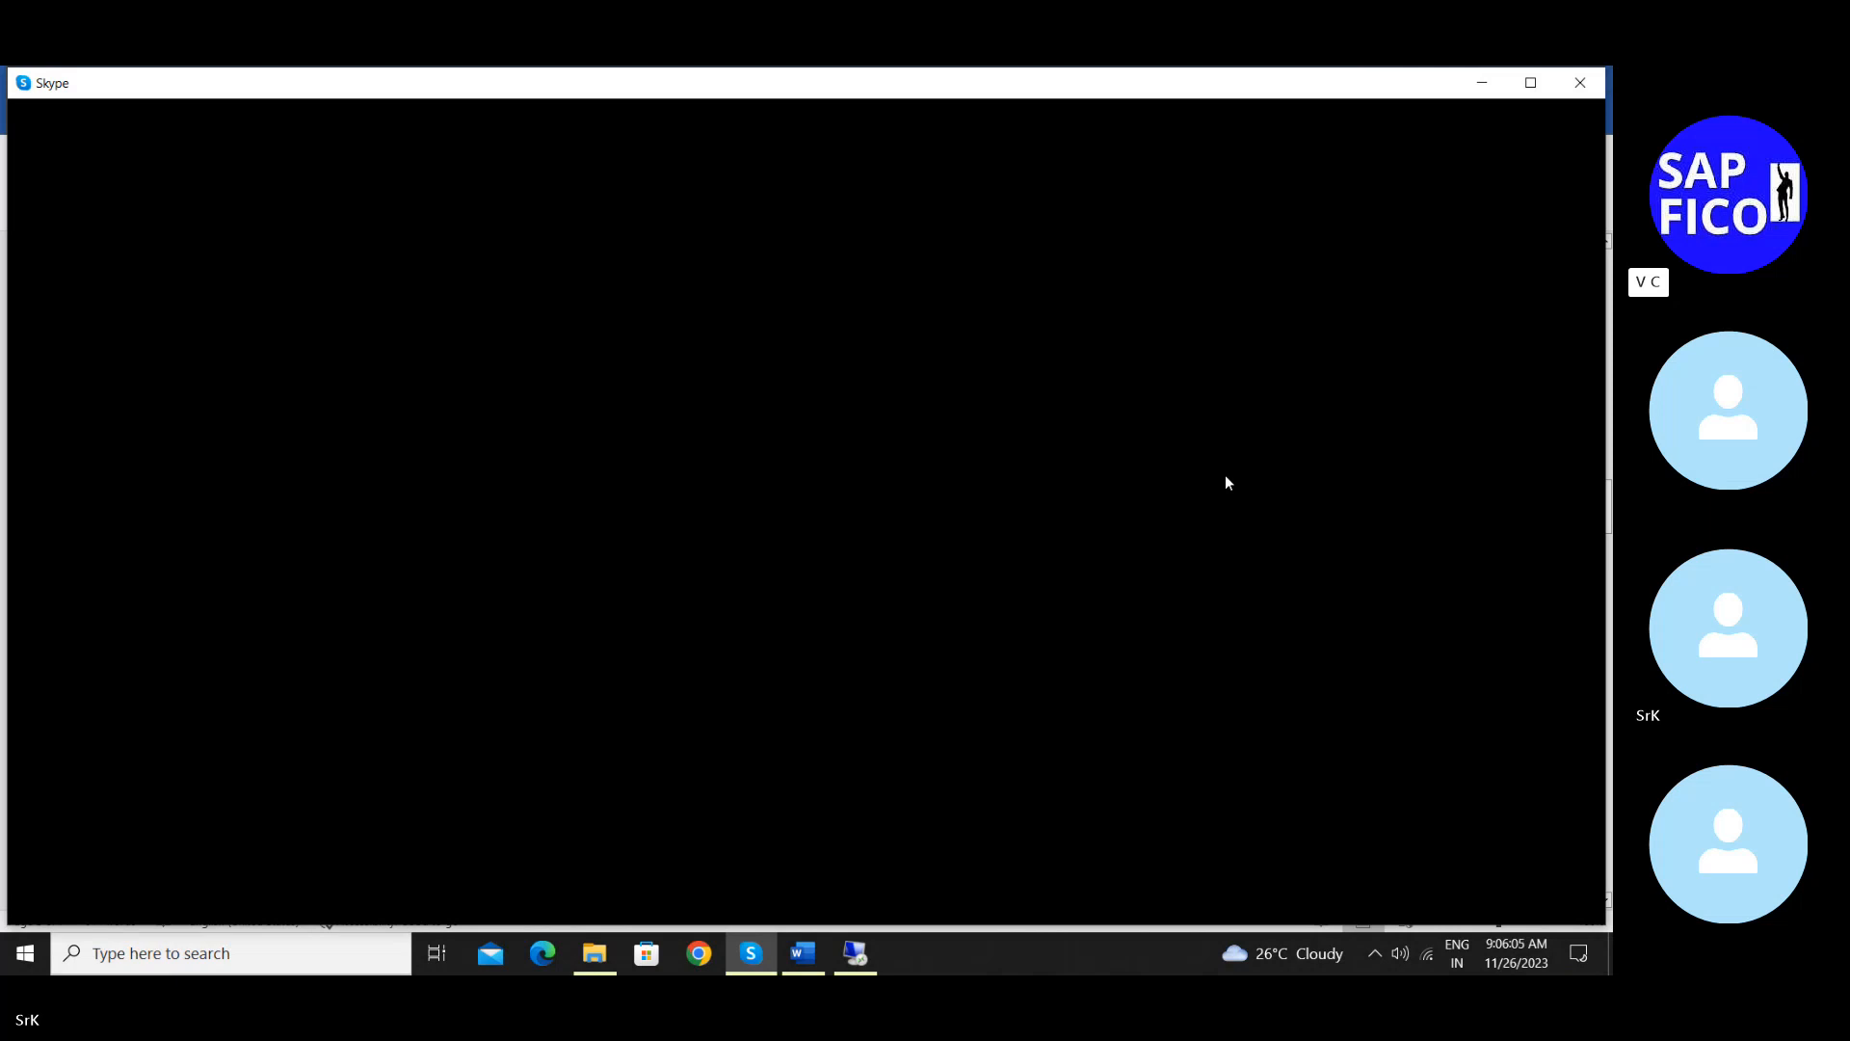
click(1522, 87)
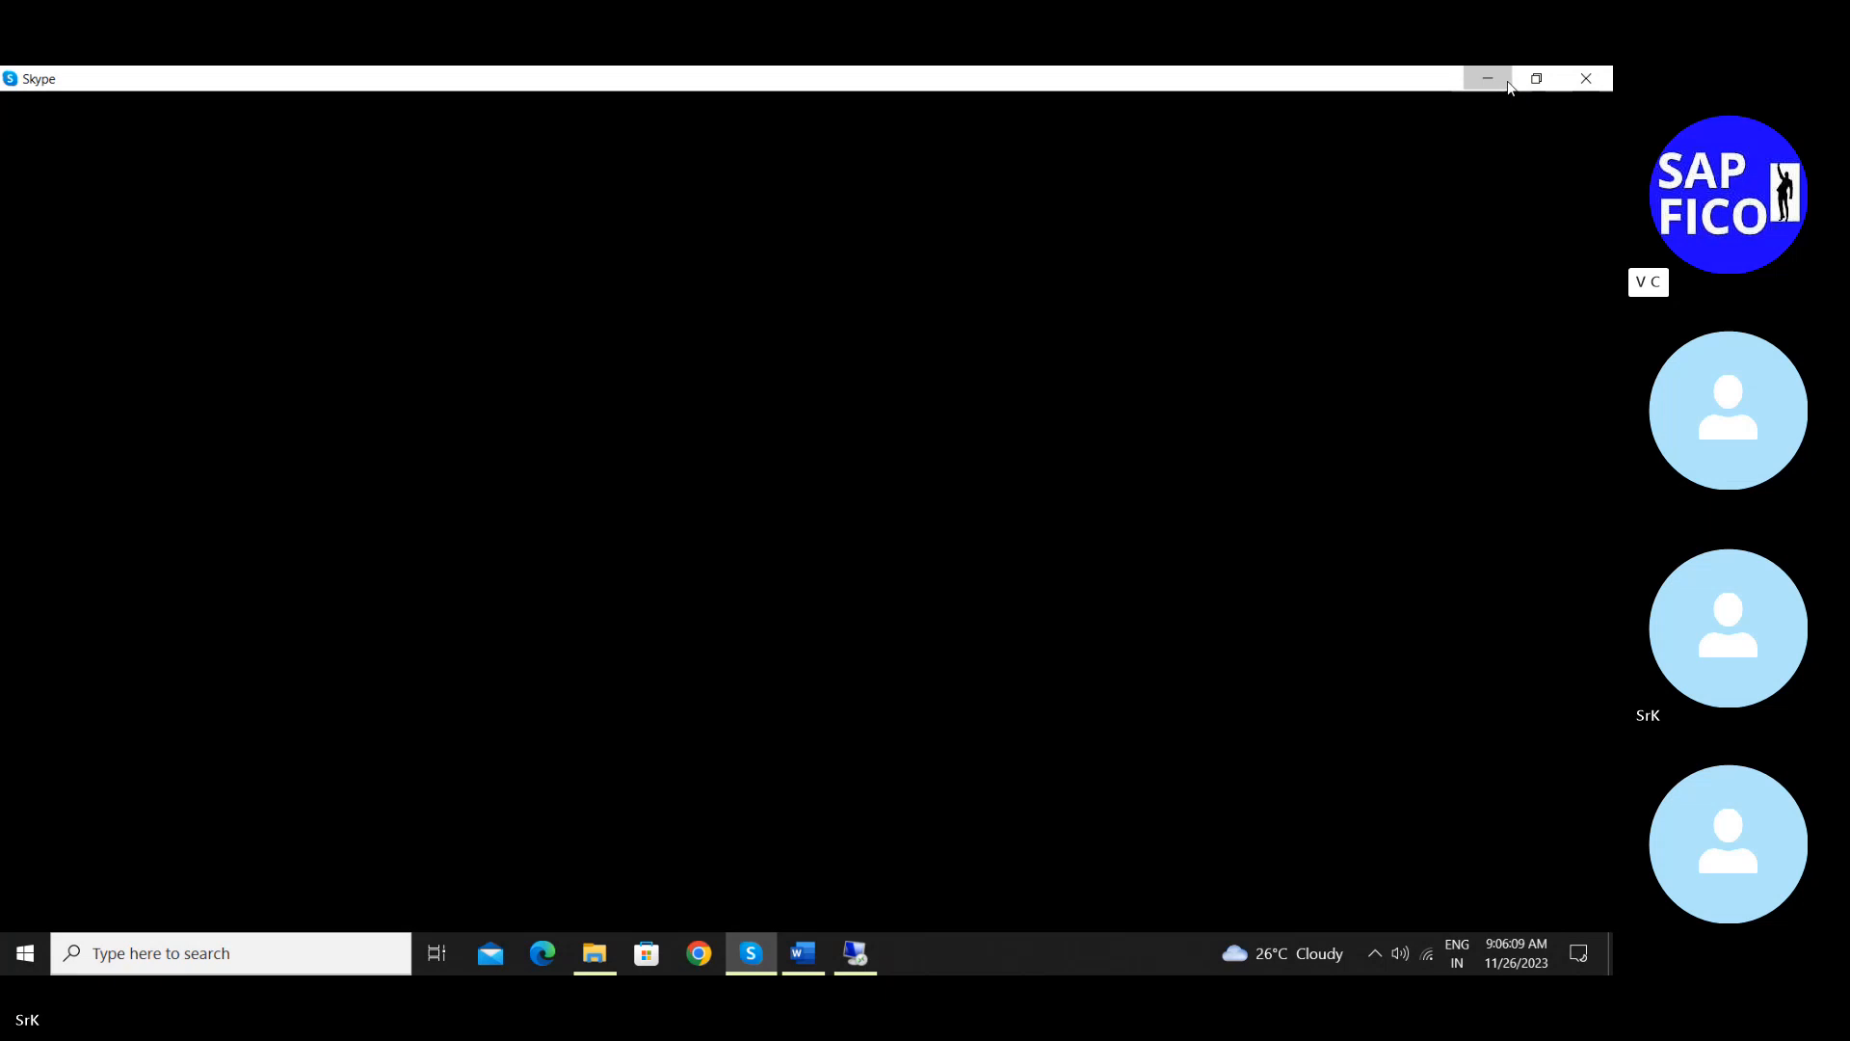
click(1508, 85)
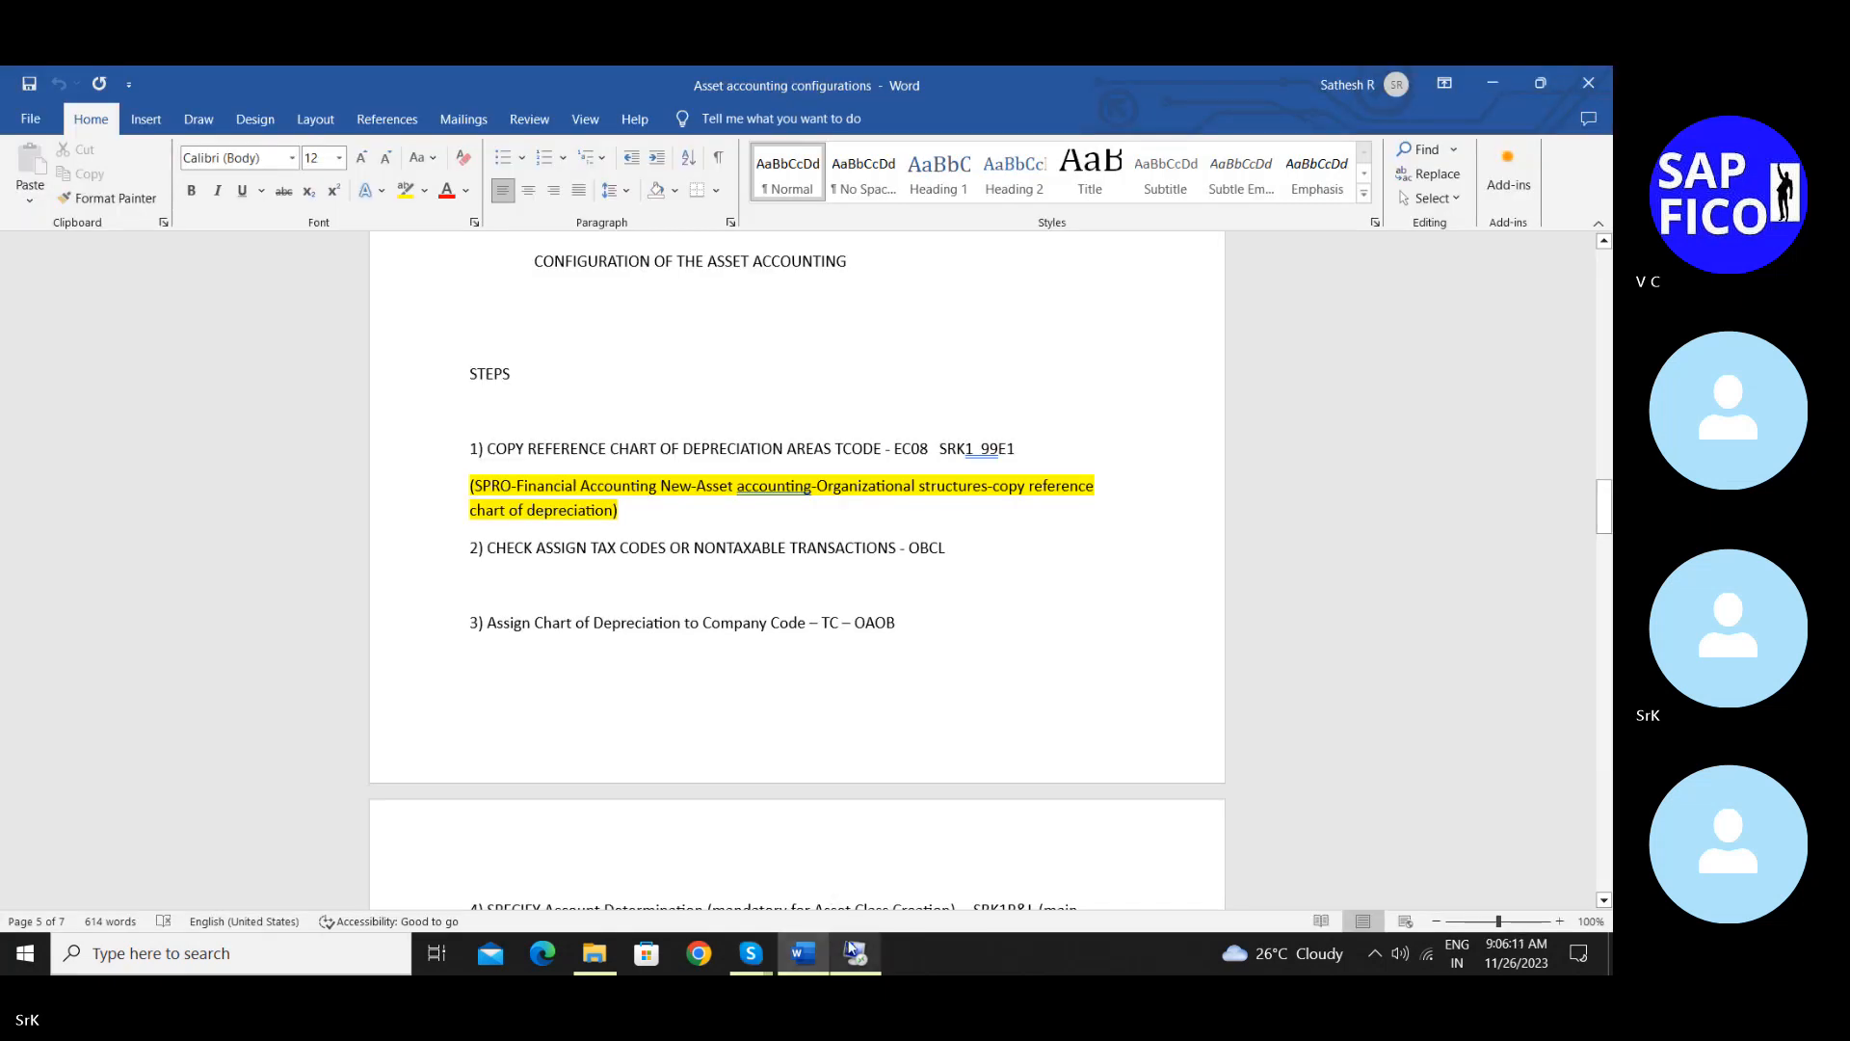
mouse_move(849, 946)
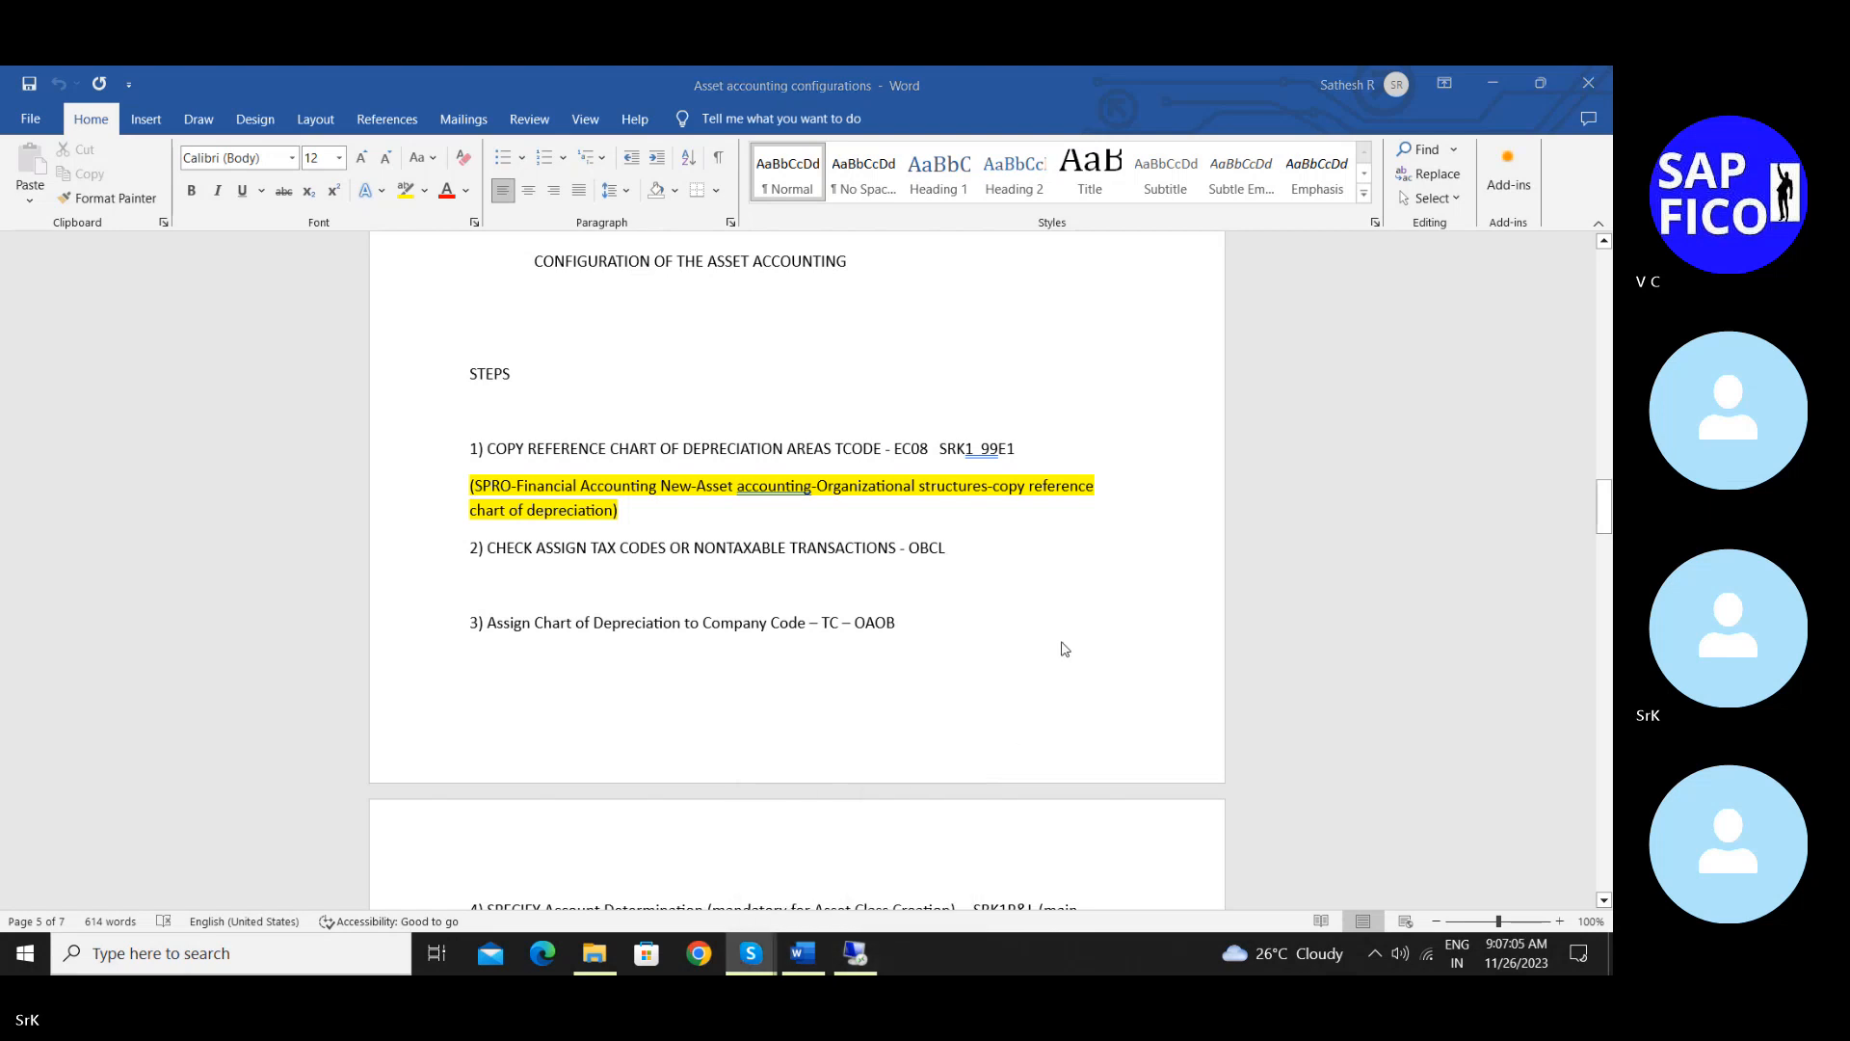
Try to add a blank line below the "CONFIGURATION OF THE ASSET ACCOUNTING" heading
scroll(703, 386, up, 3)
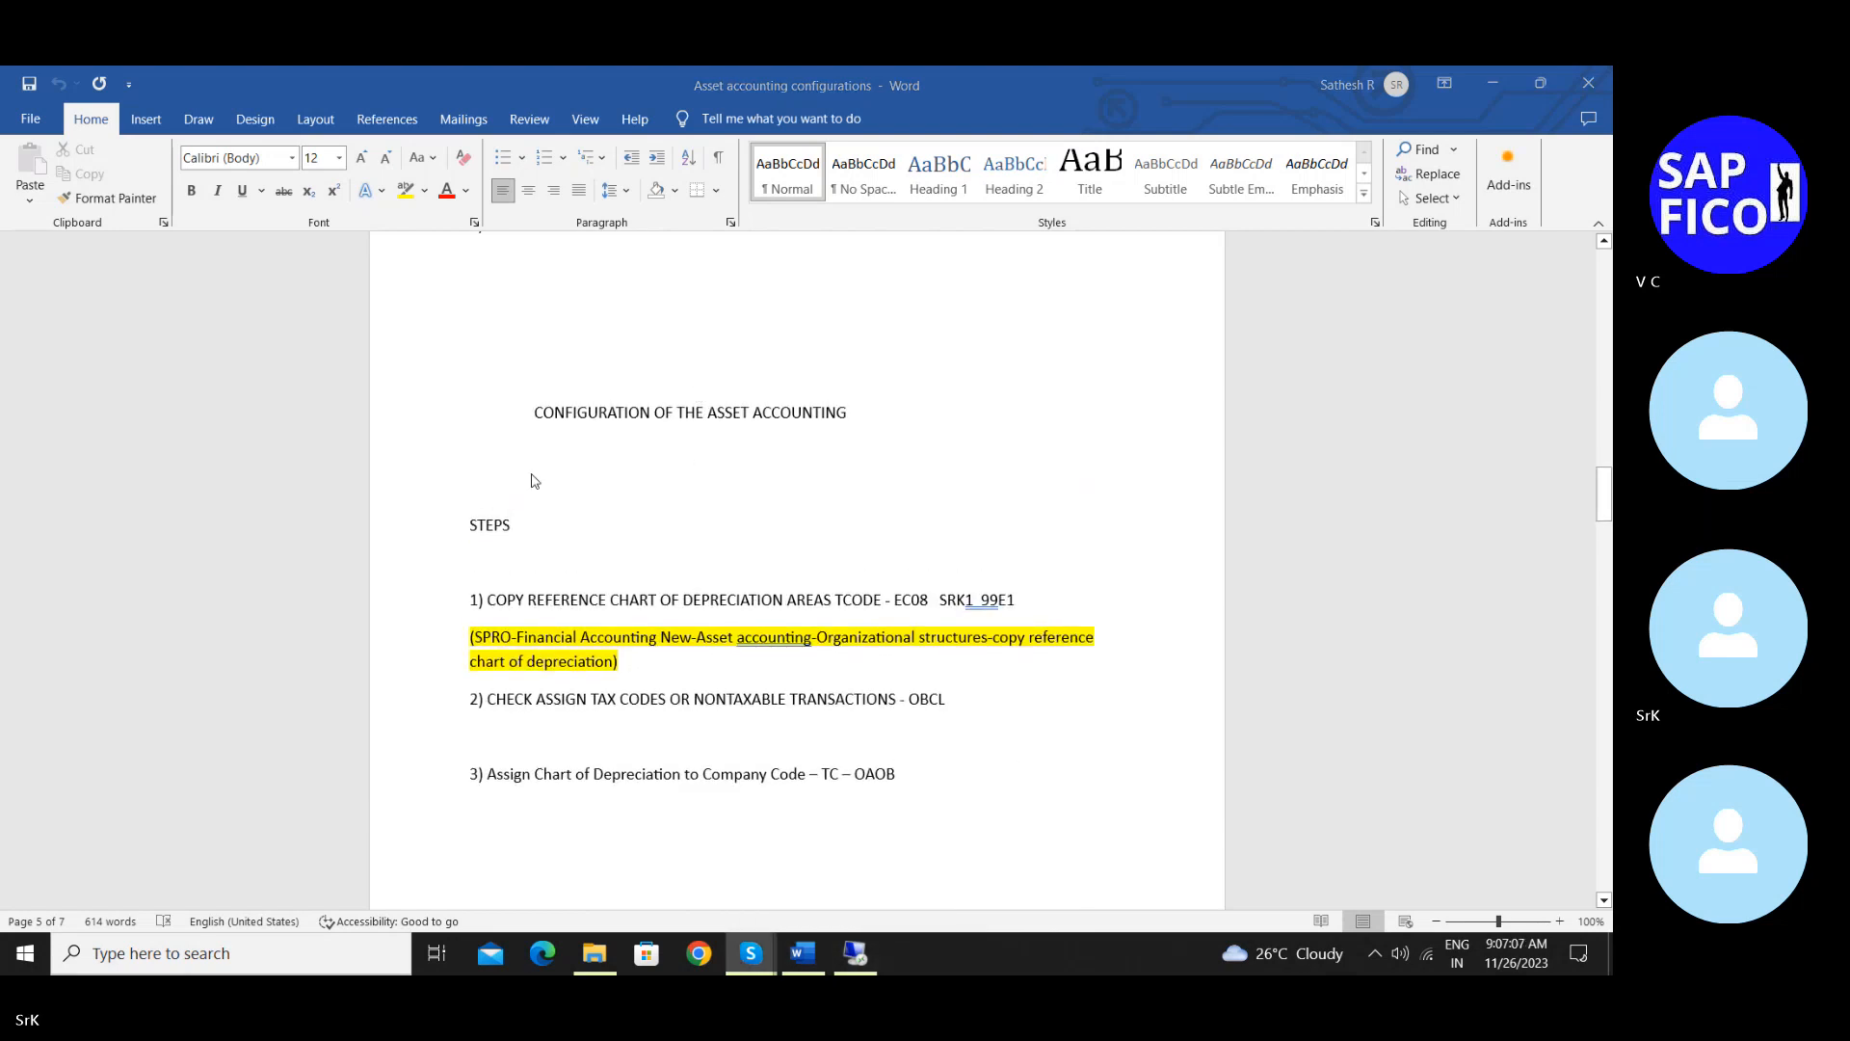
scroll(632, 404, up, 2)
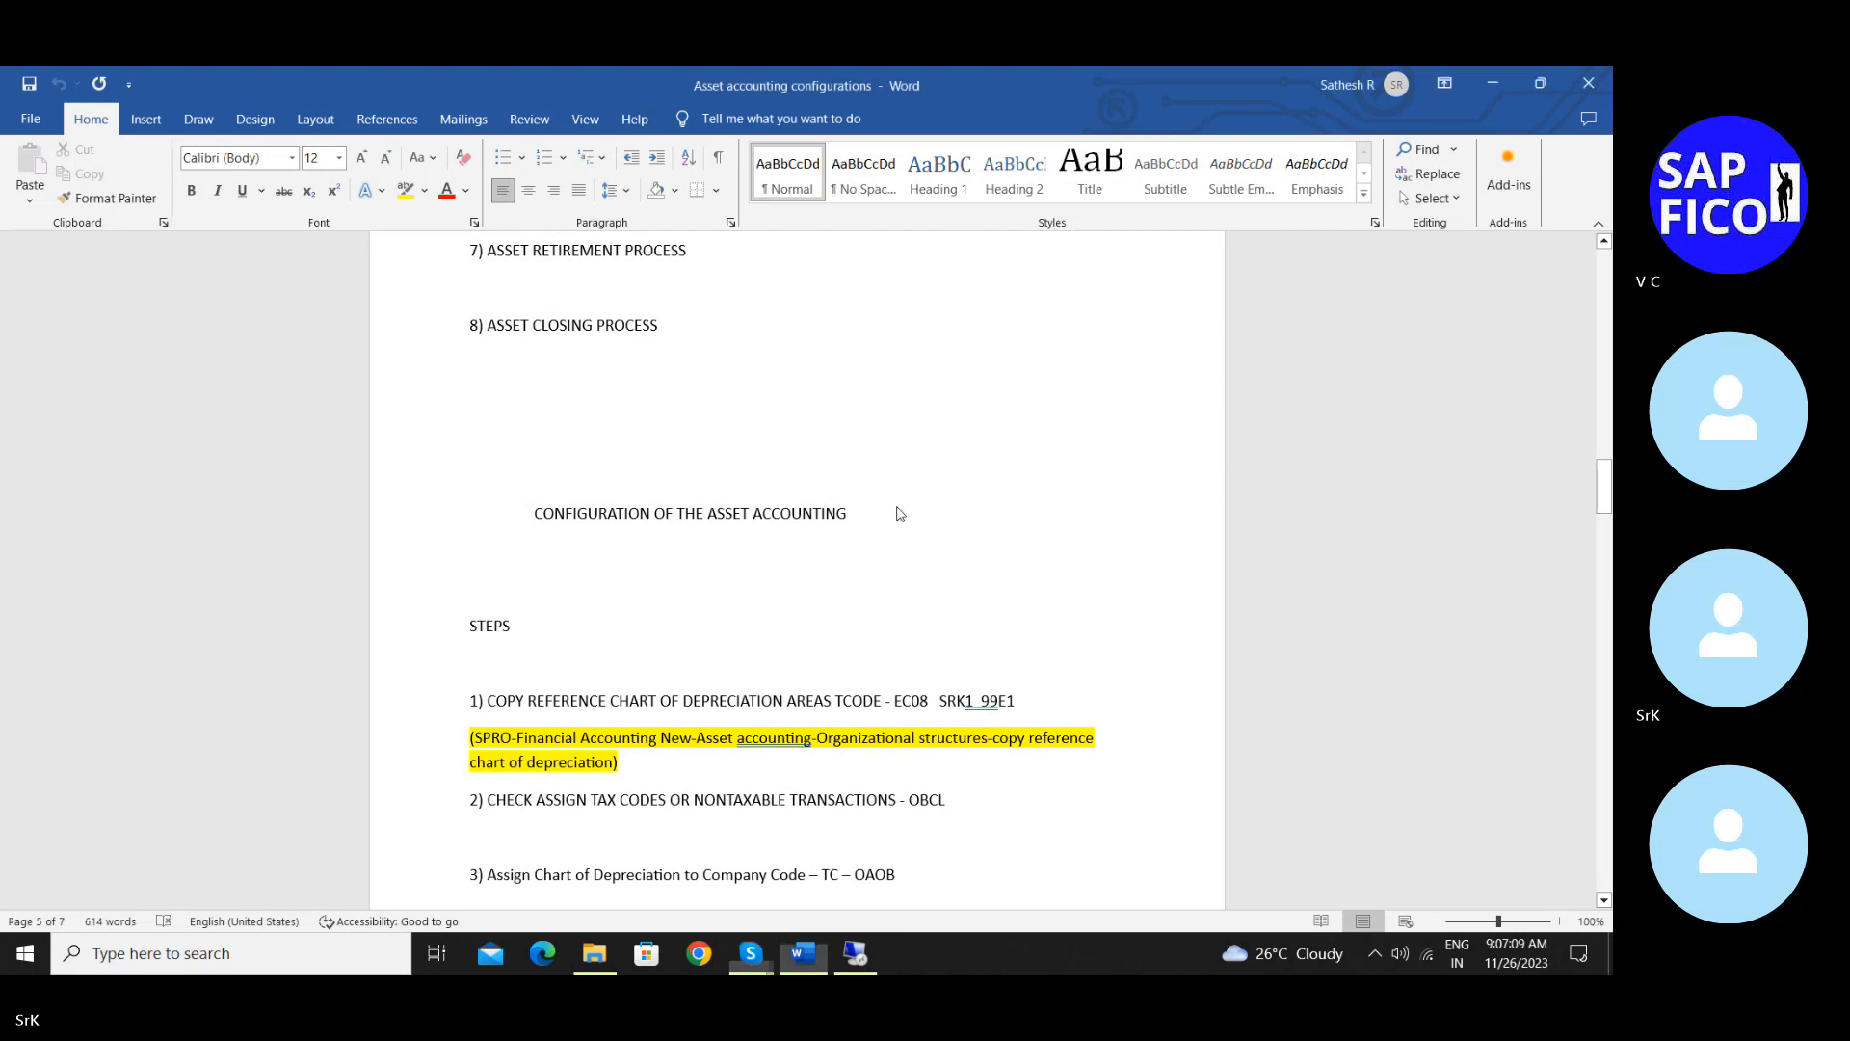
click(898, 512)
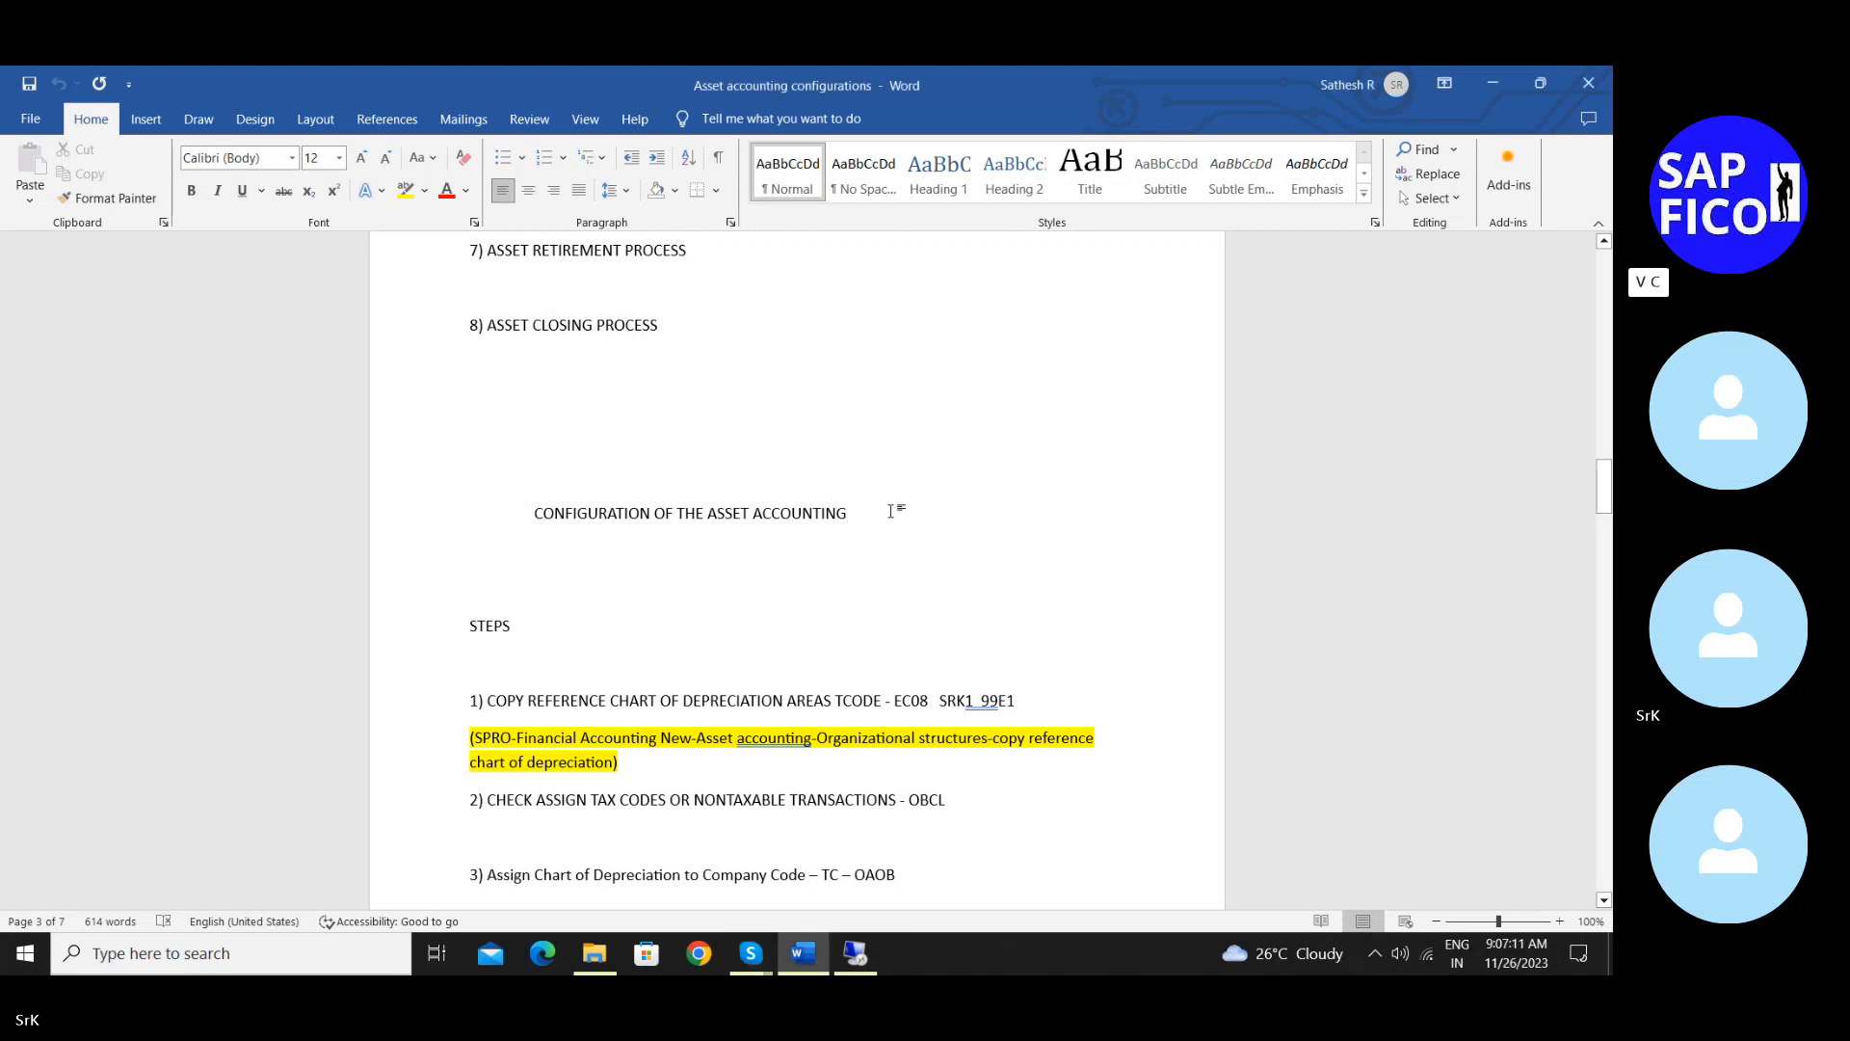
key(Return)
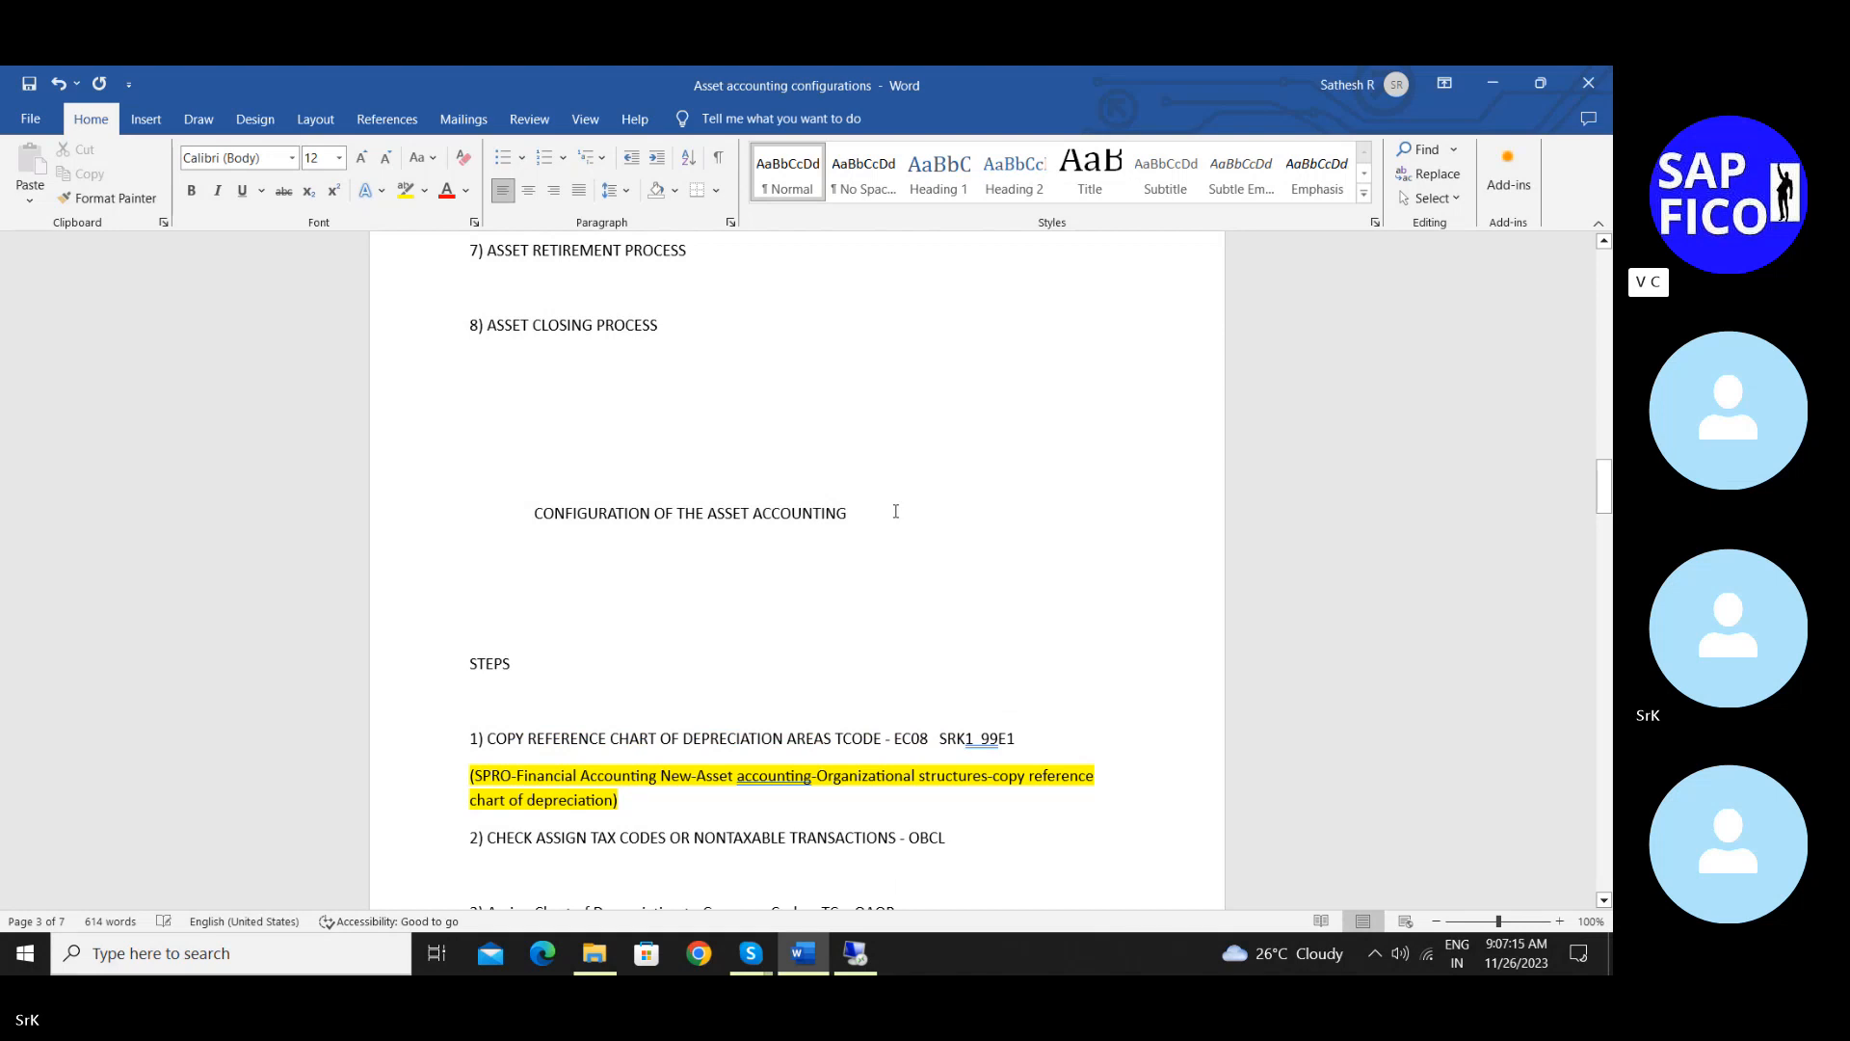
key(BackSpace)
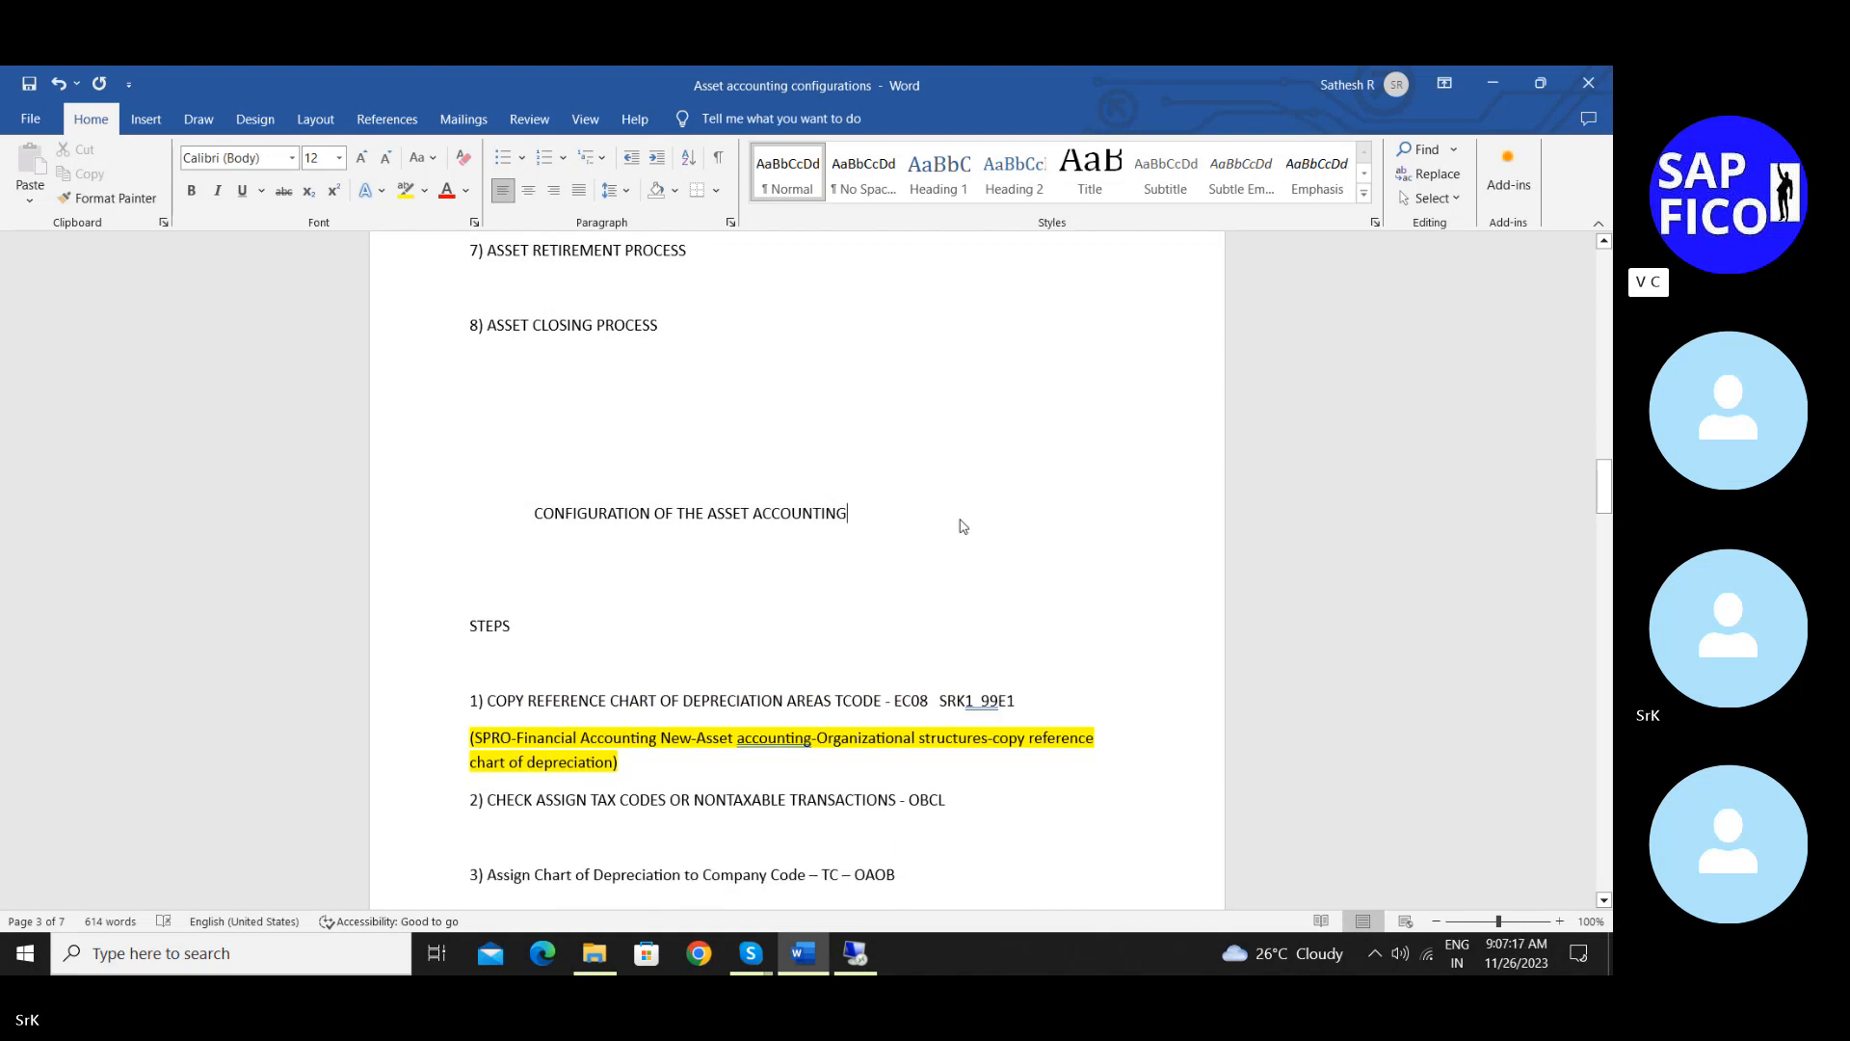
Switch to SAP in the Remote Desktop session and open the SAP Reference IMG through transaction SPRO
mouse_move(873, 948)
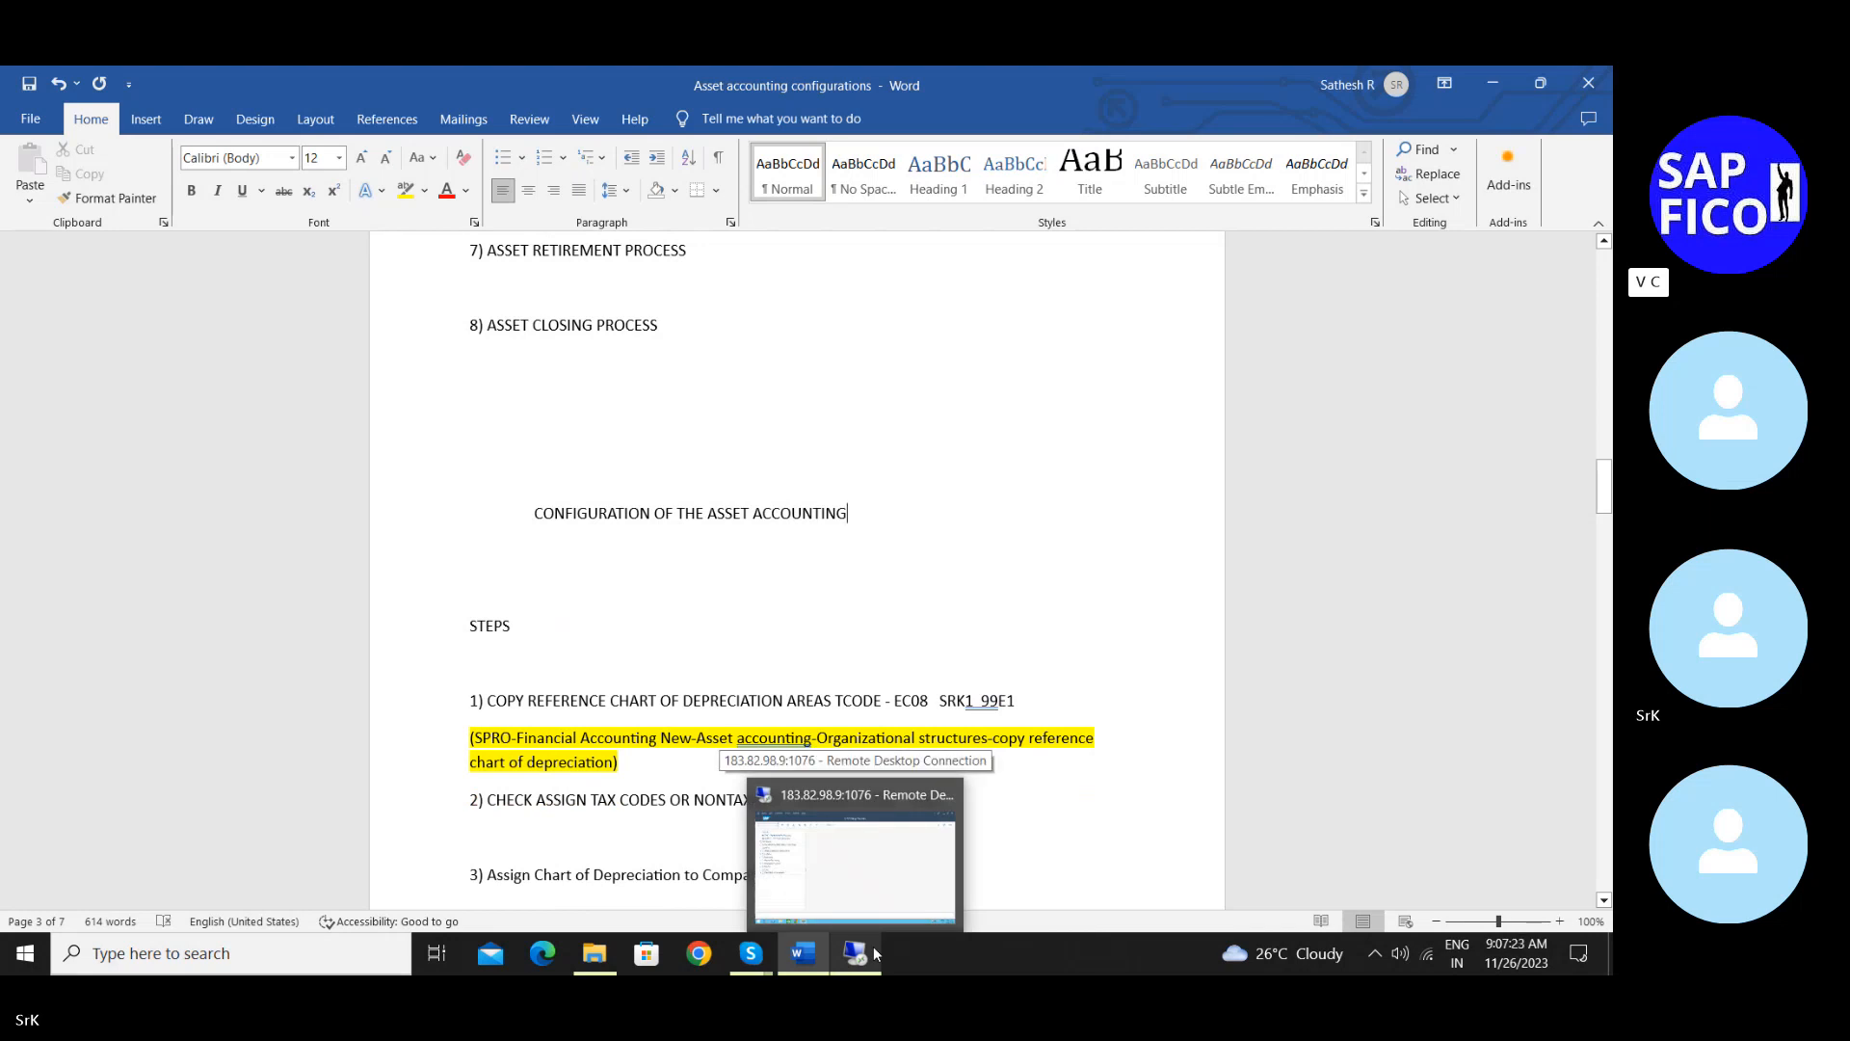
mouse_move(747, 954)
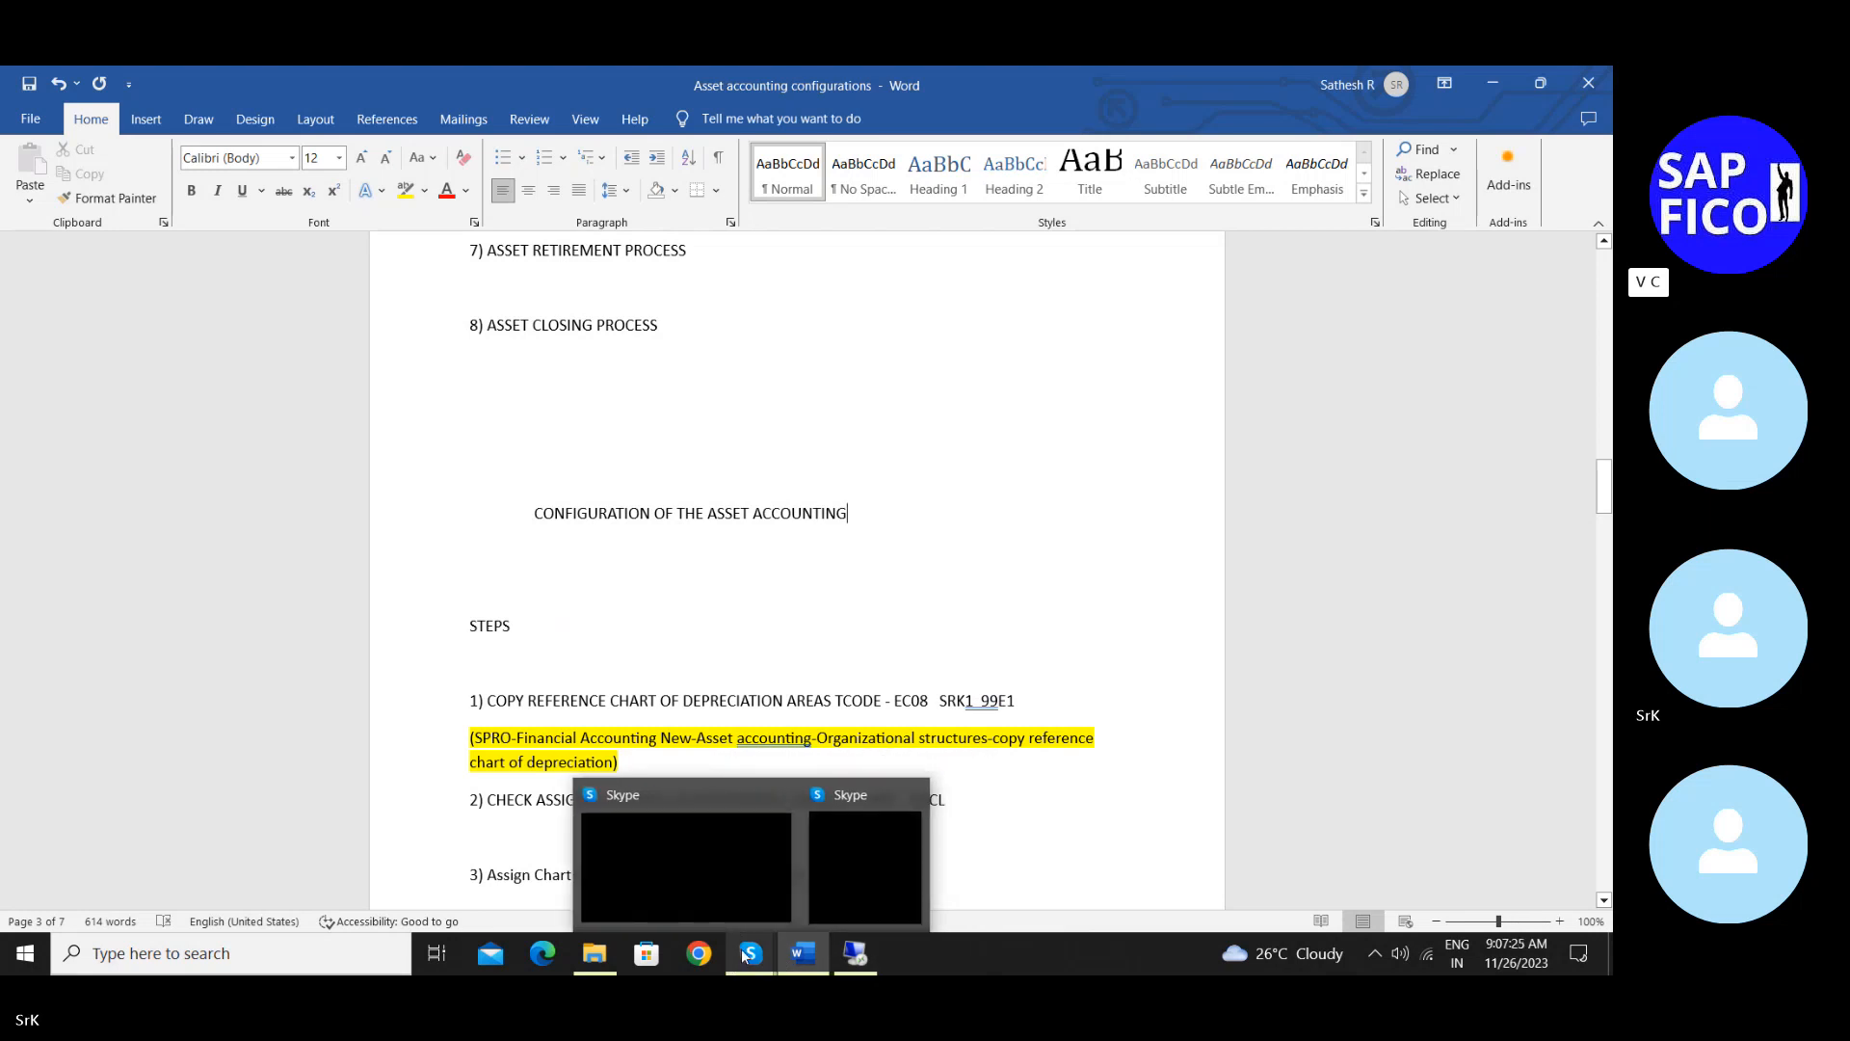
click(844, 954)
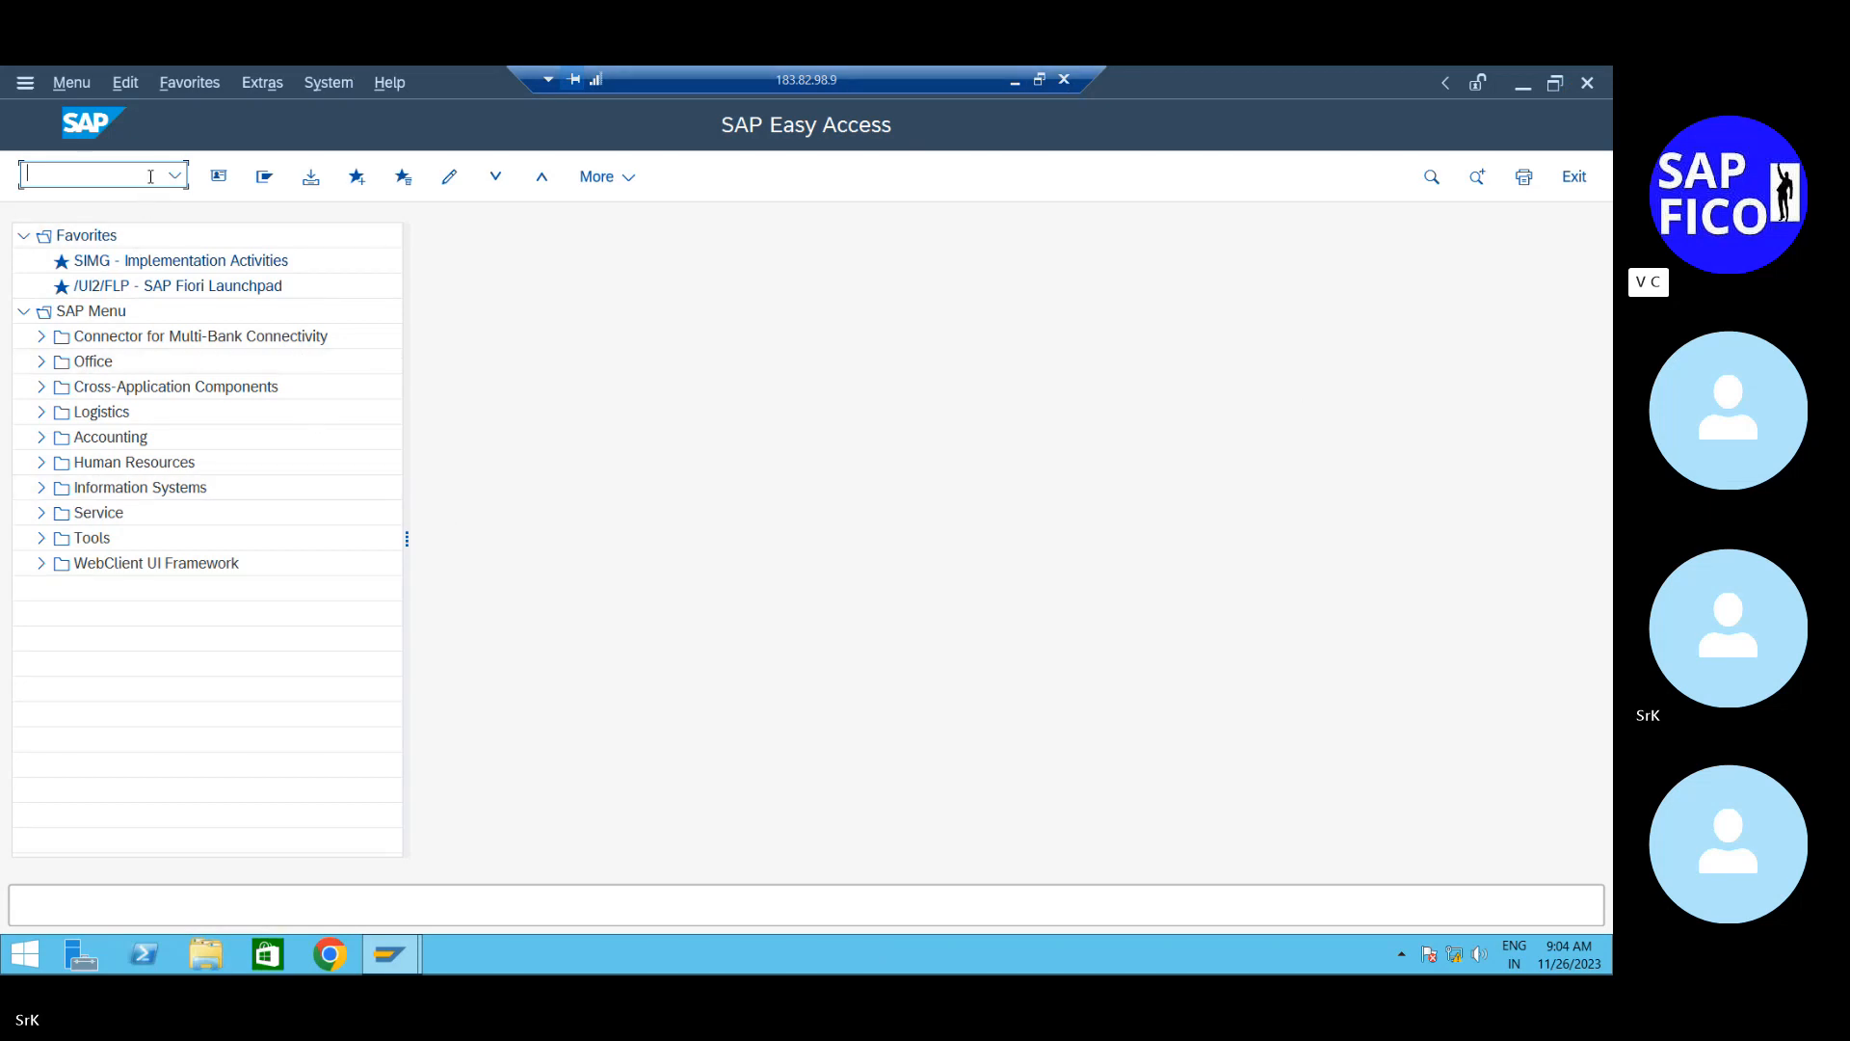
text(SPRO)
key(Return)
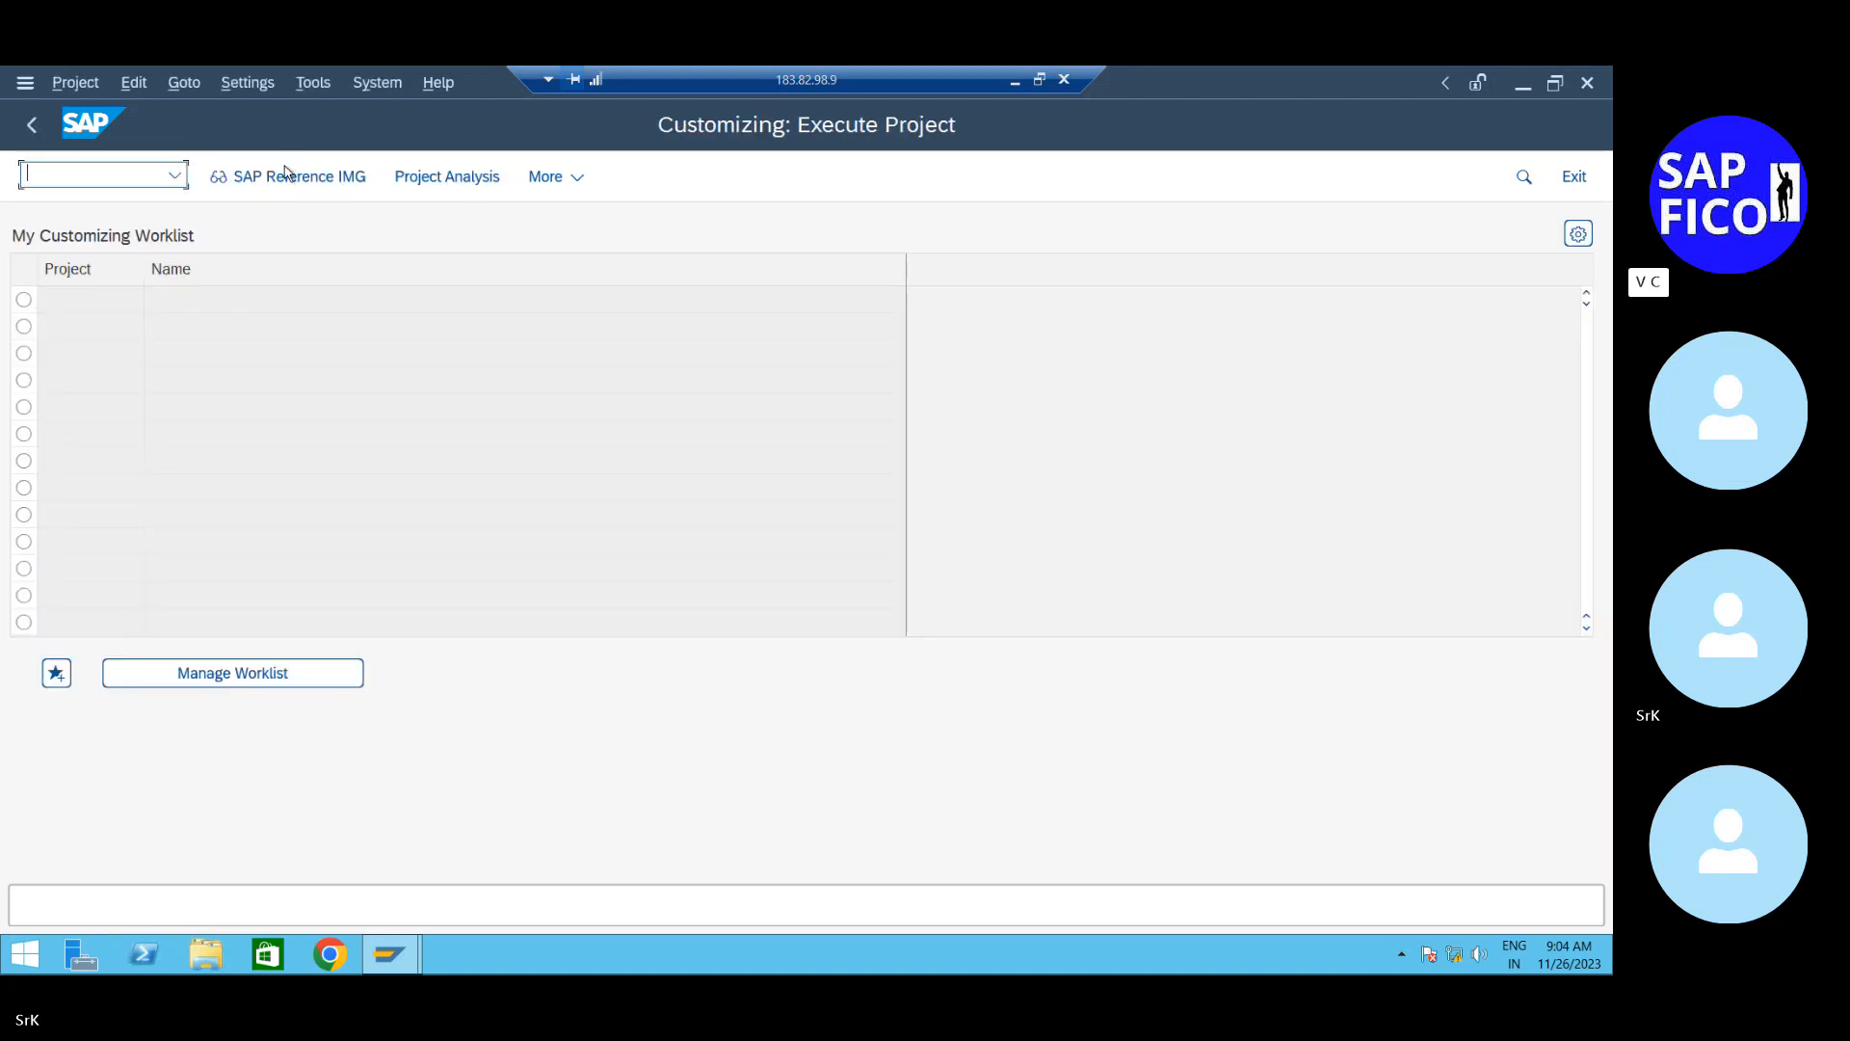
click(286, 176)
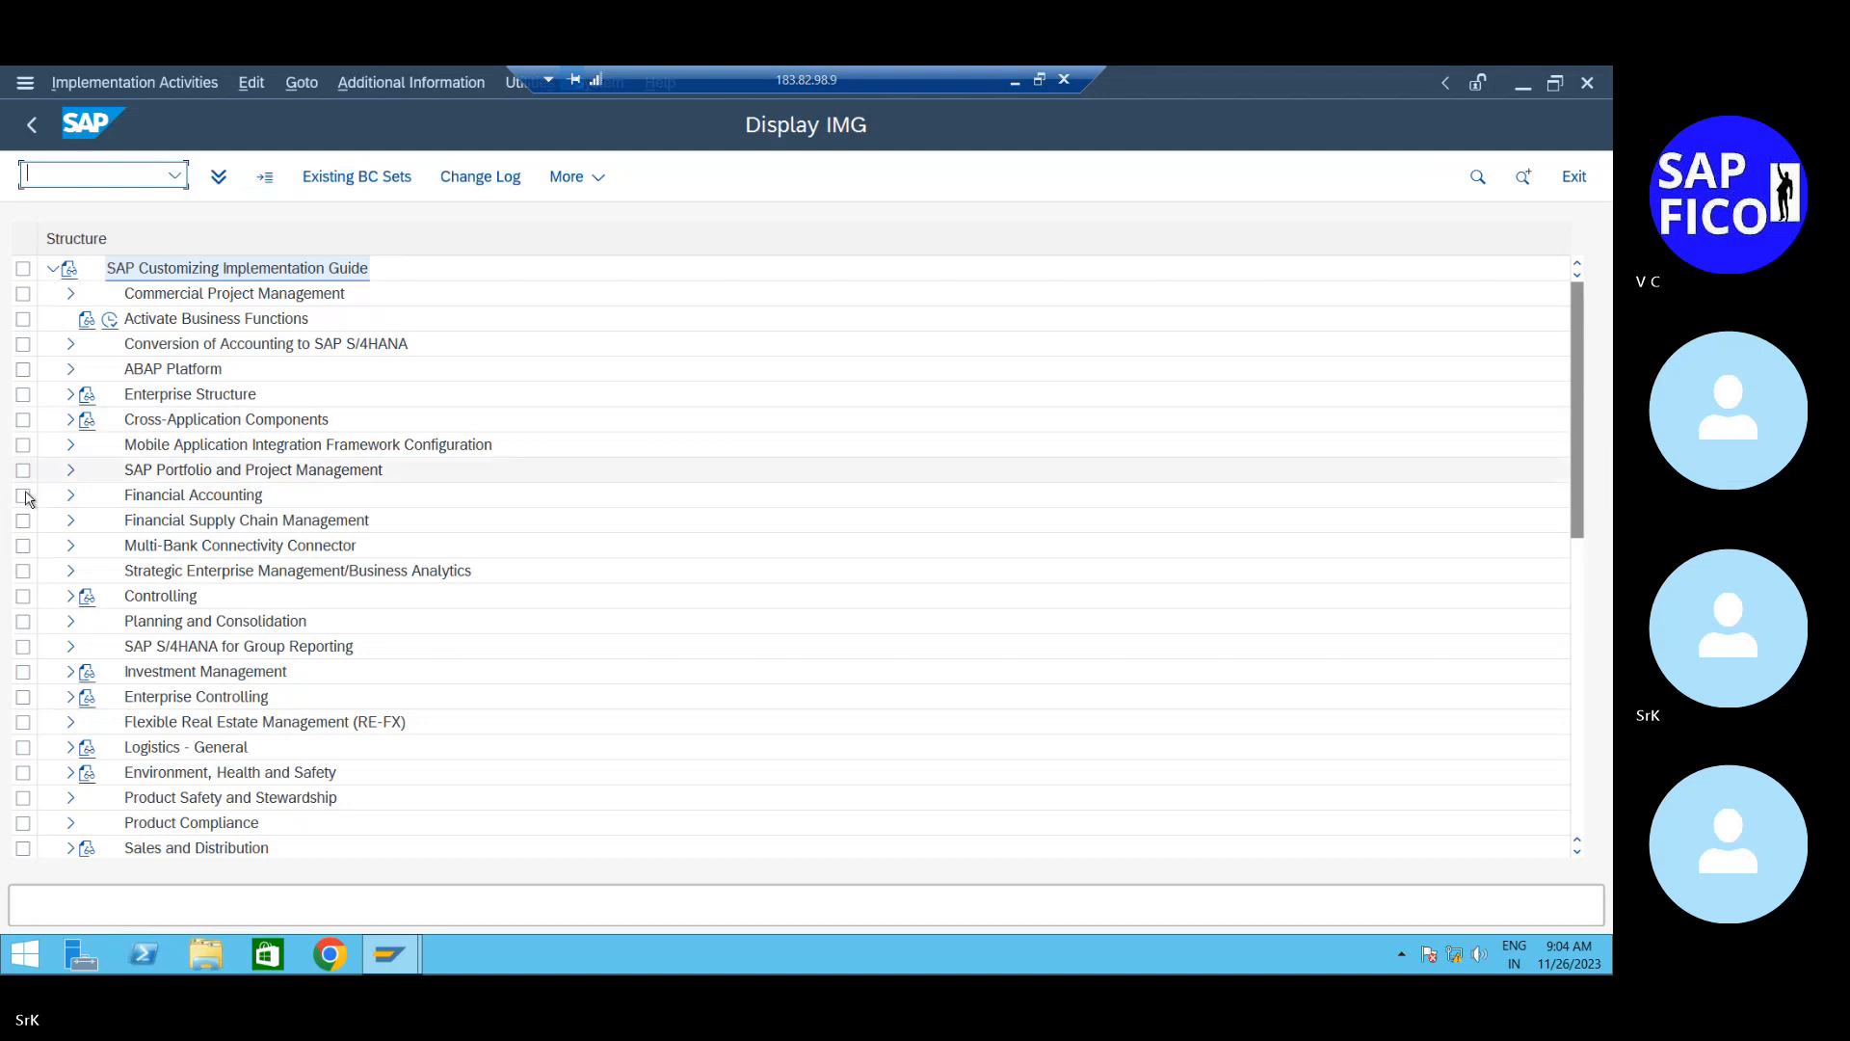
Open Activate Asset Accounting (New) under Financial Accounting, Asset Accounting, Migration: Asset Accounting (New), Migration from Classic to New Asset Accounting
click(71, 495)
scroll(77, 506, down, 2)
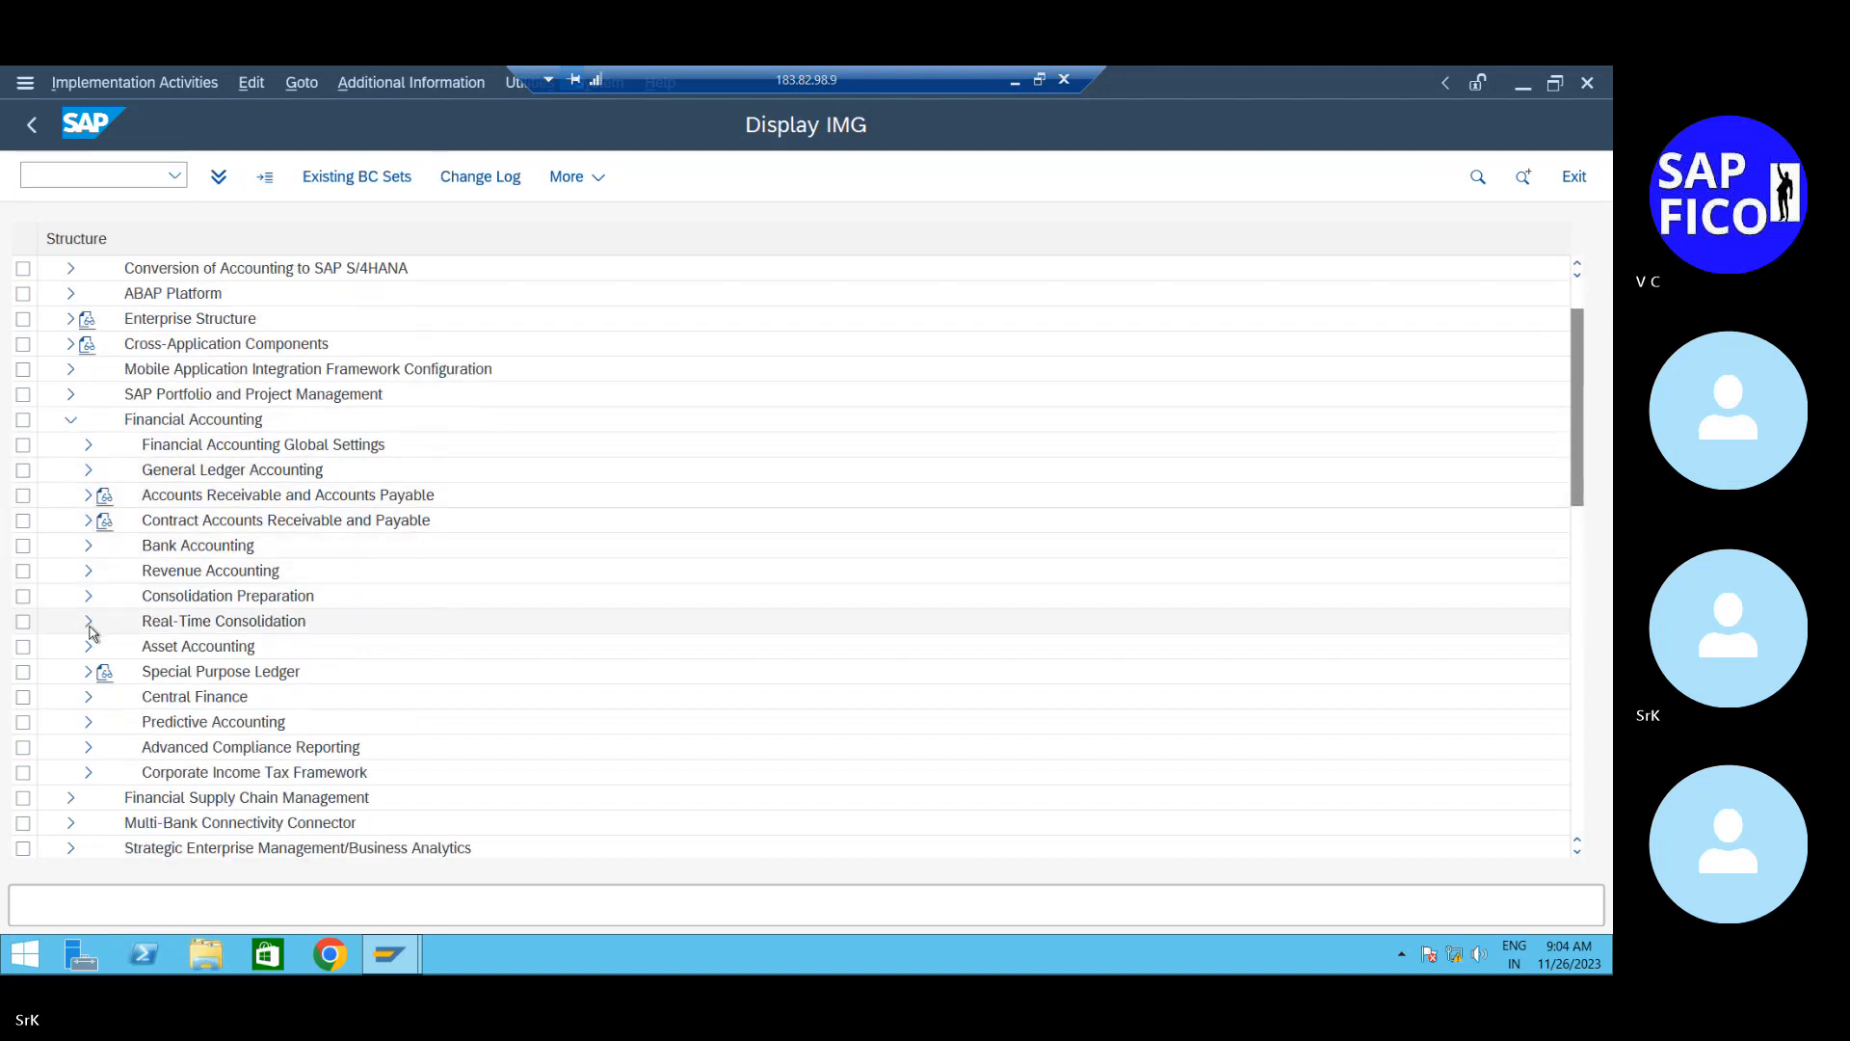
click(89, 648)
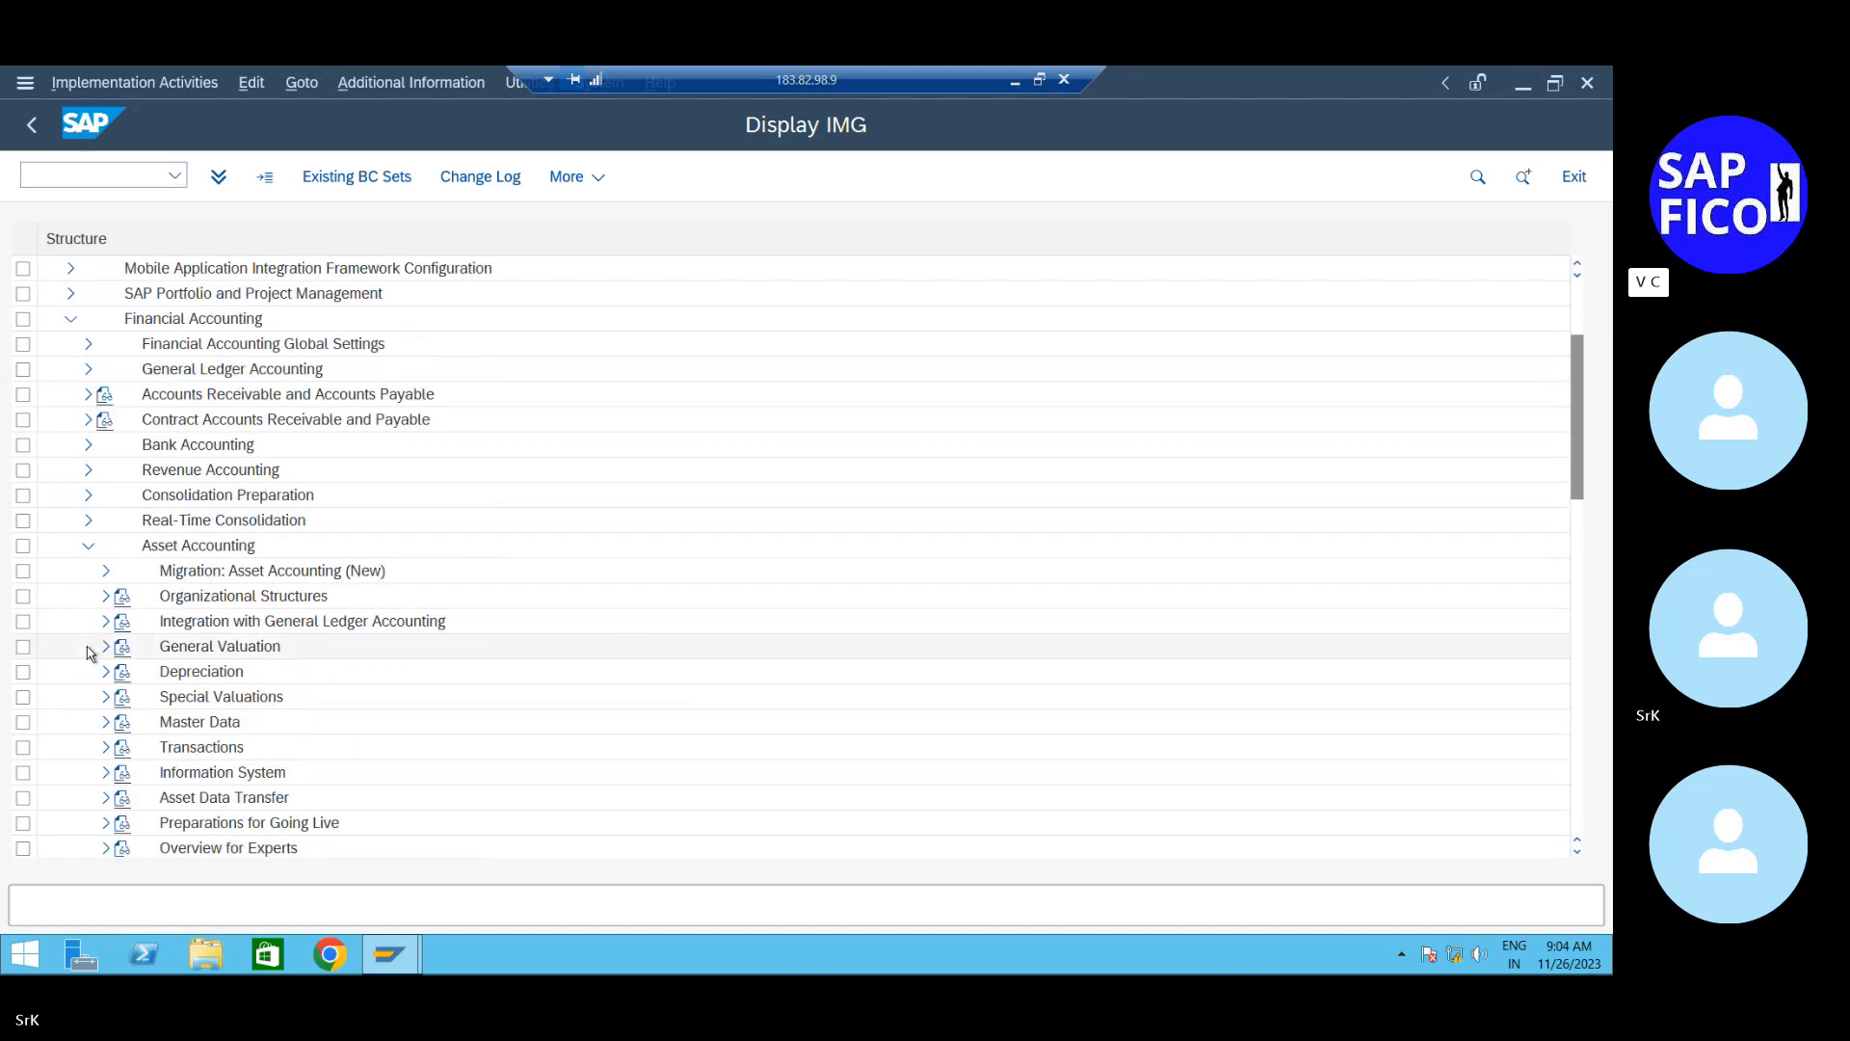
scroll(100, 607, down, 1)
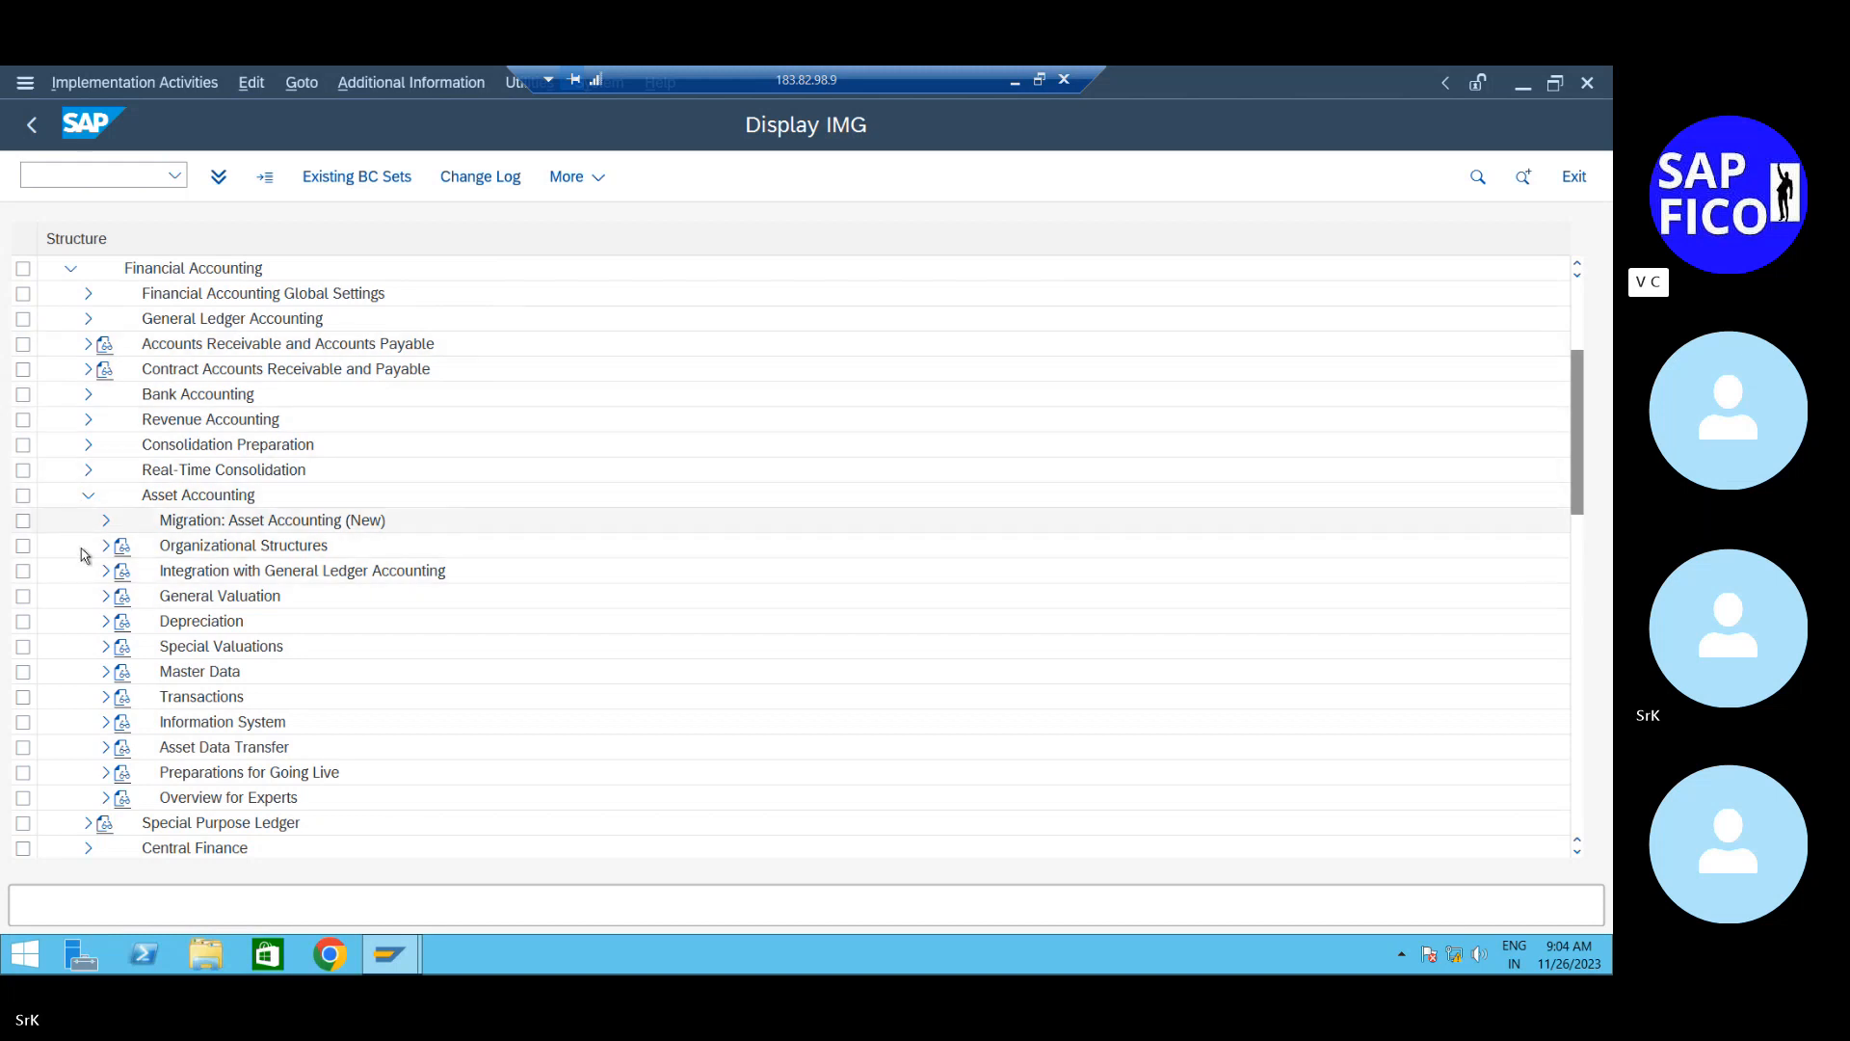
click(105, 520)
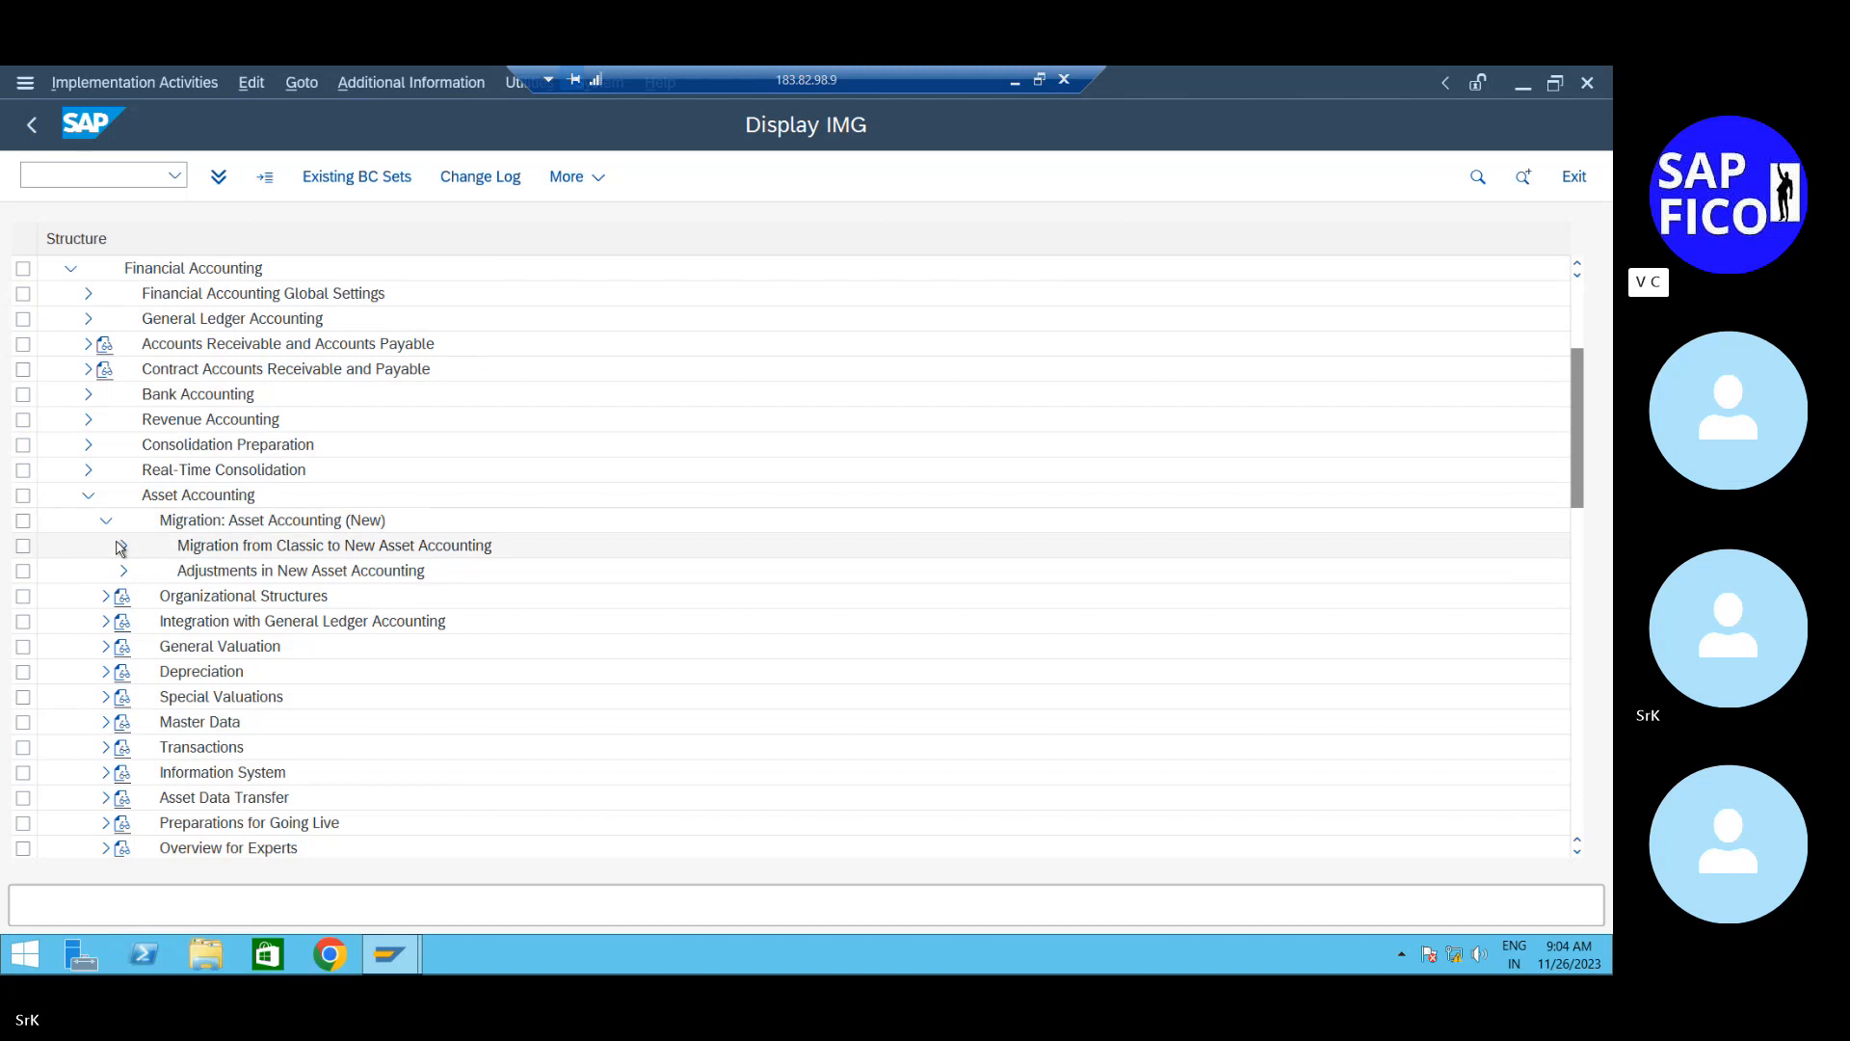
click(120, 545)
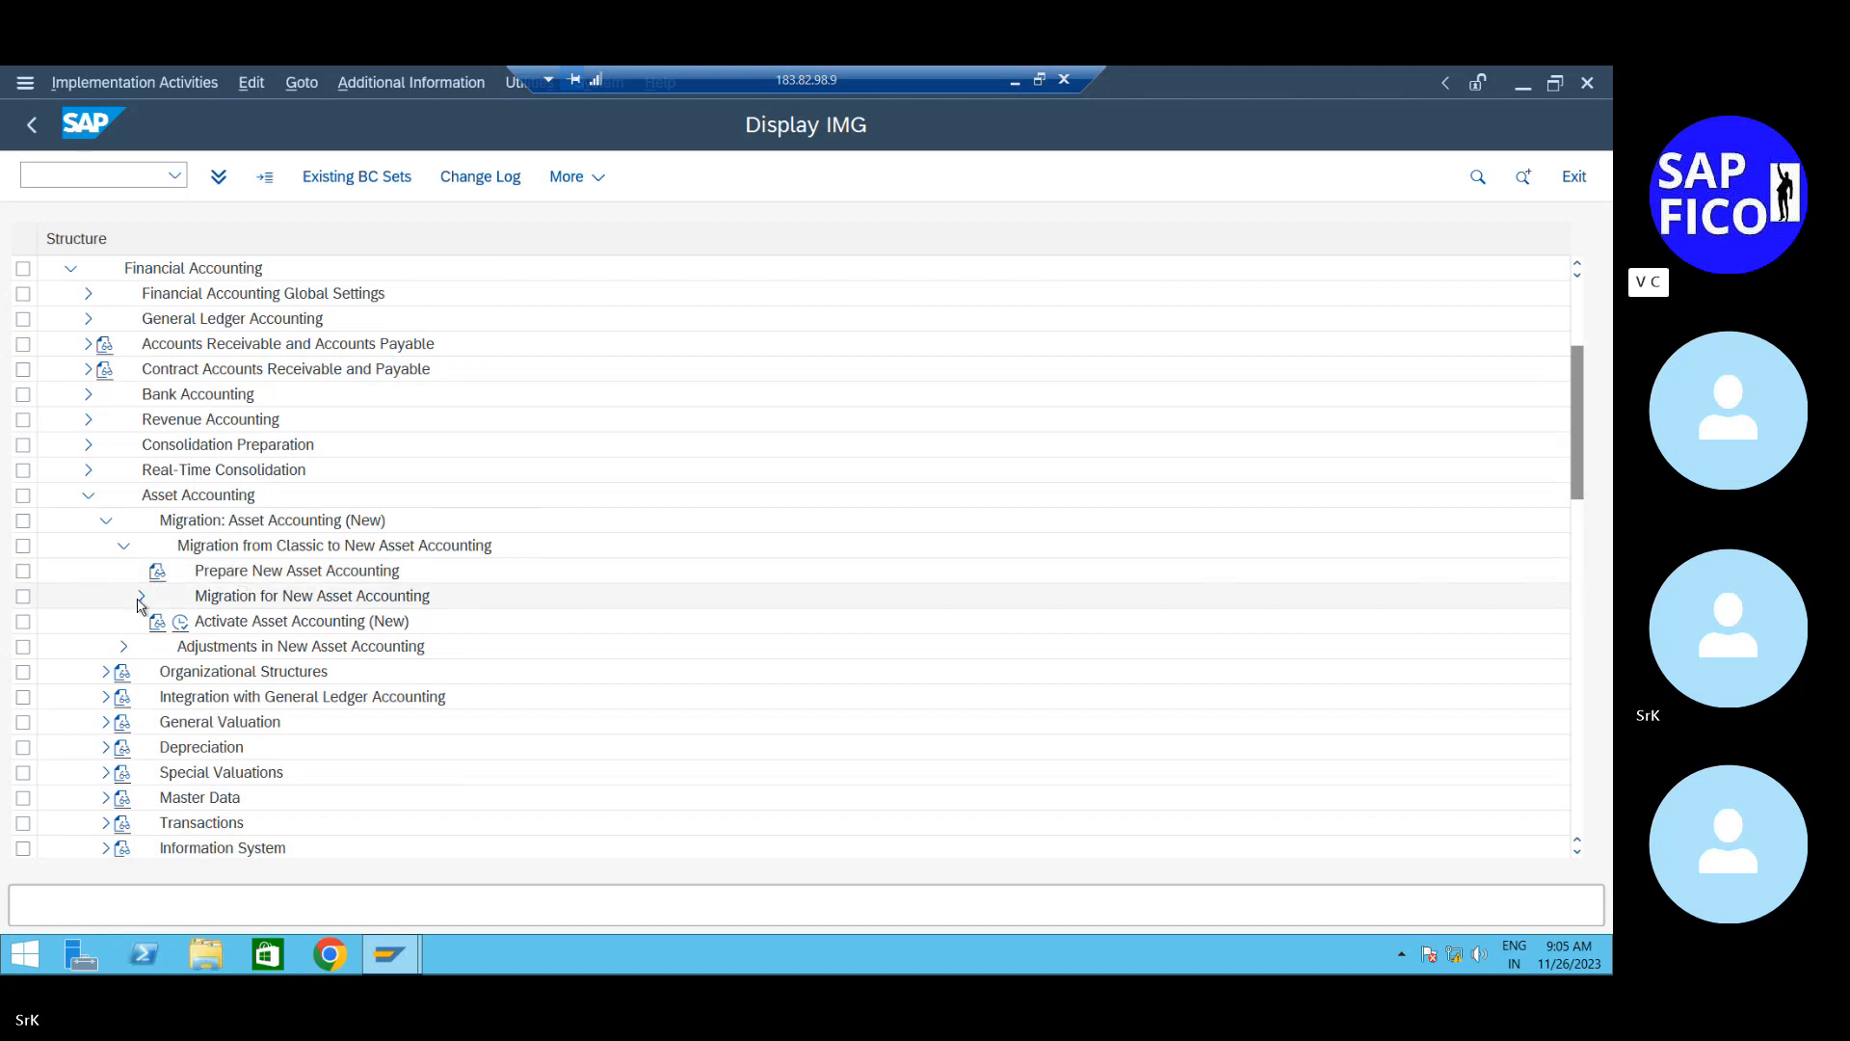
click(180, 623)
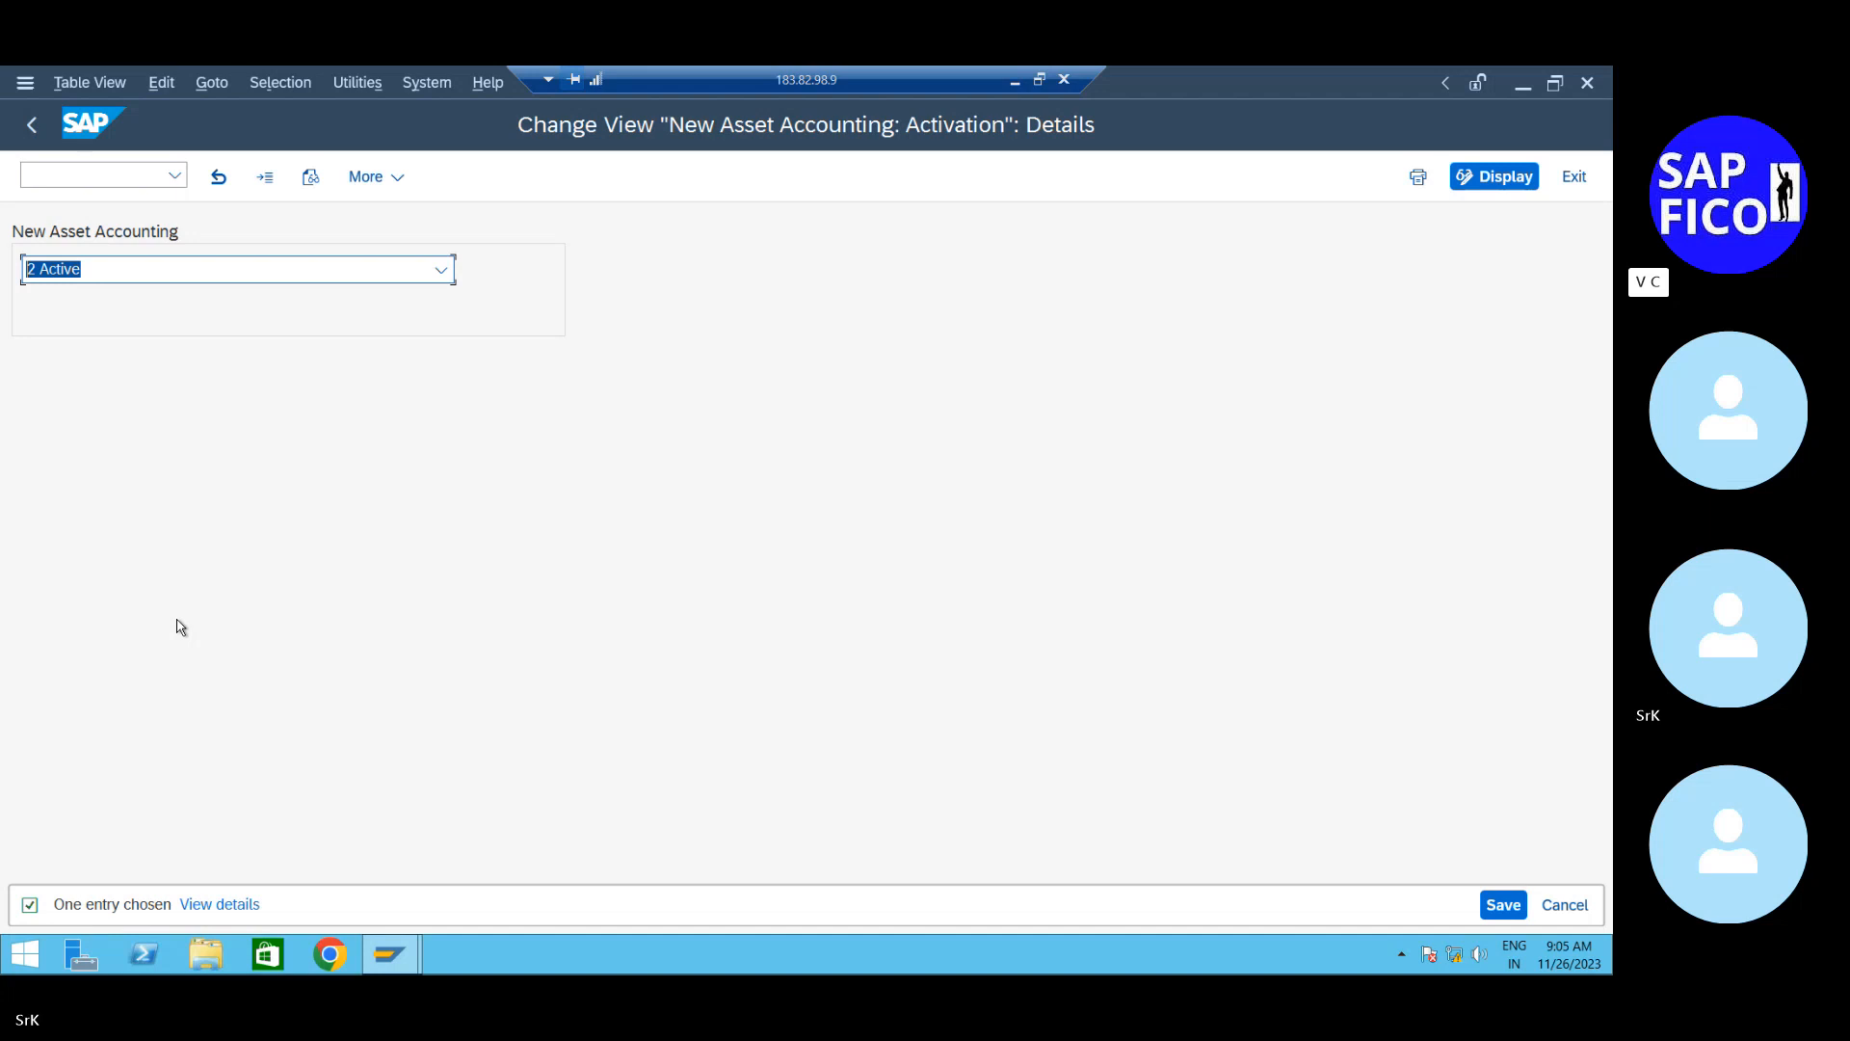
Examine the activation status options available for New Asset Accounting
click(440, 271)
click(440, 272)
click(443, 280)
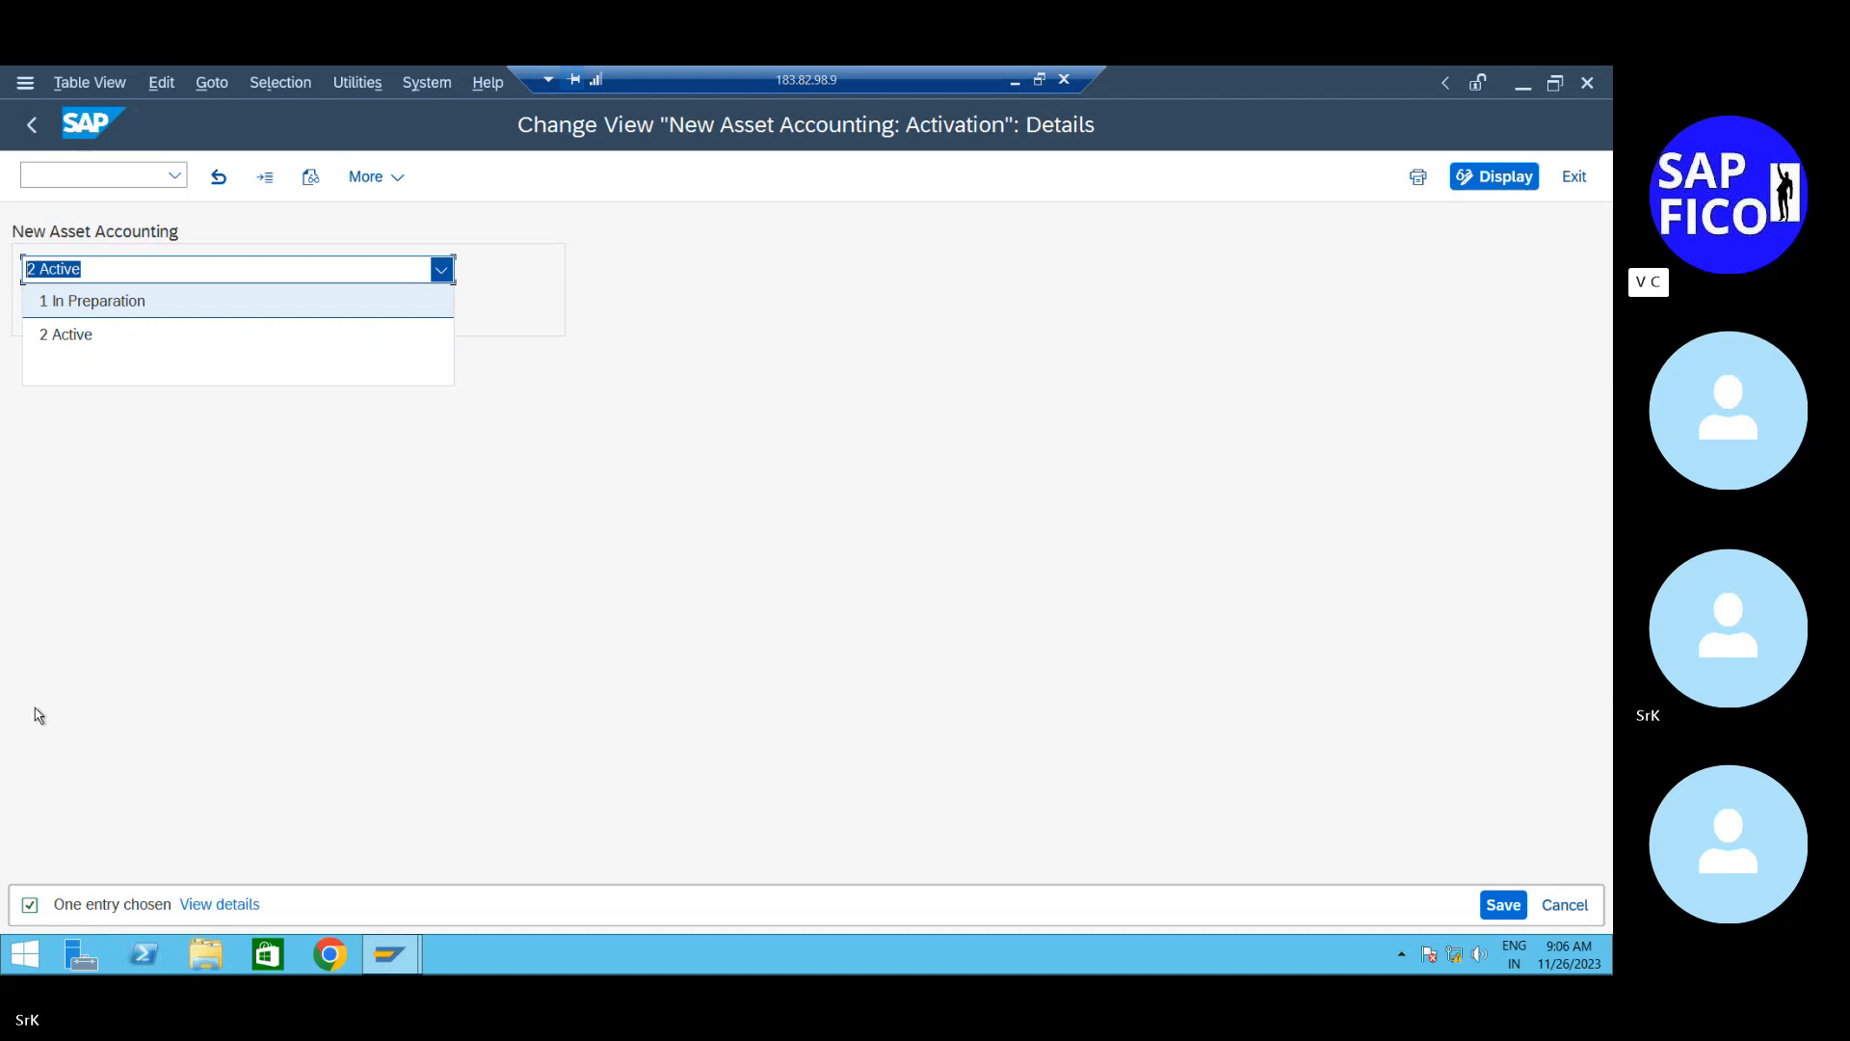
key(XF86AudioRaiseVolume)
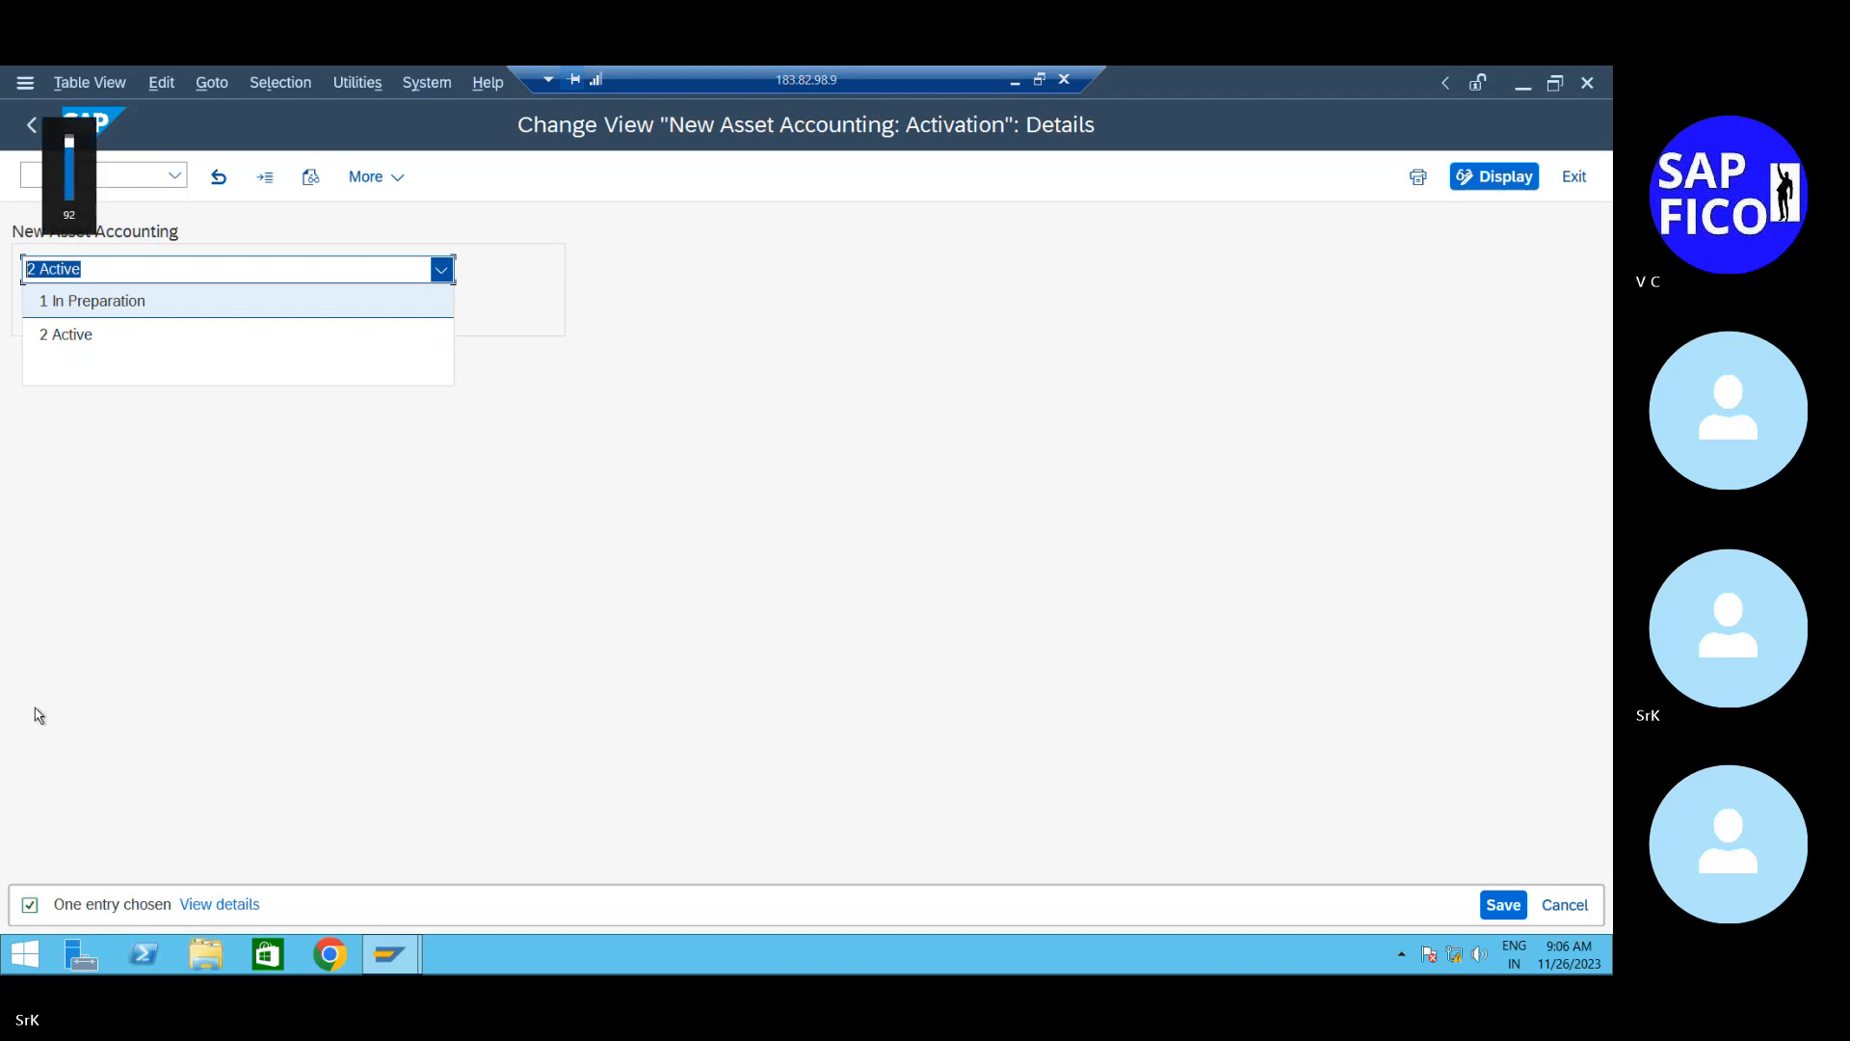
key(XF86AudioLowerVolume)
key(XF86AudioLowerVolume)
key(XF86AudioLowerVolume)
key(XF86AudioLowerVolume)
key(XF86AudioLowerVolume)
key(XF86AudioLowerVolume)
key(XF86AudioLowerVolume)
key(XF86AudioLowerVolume)
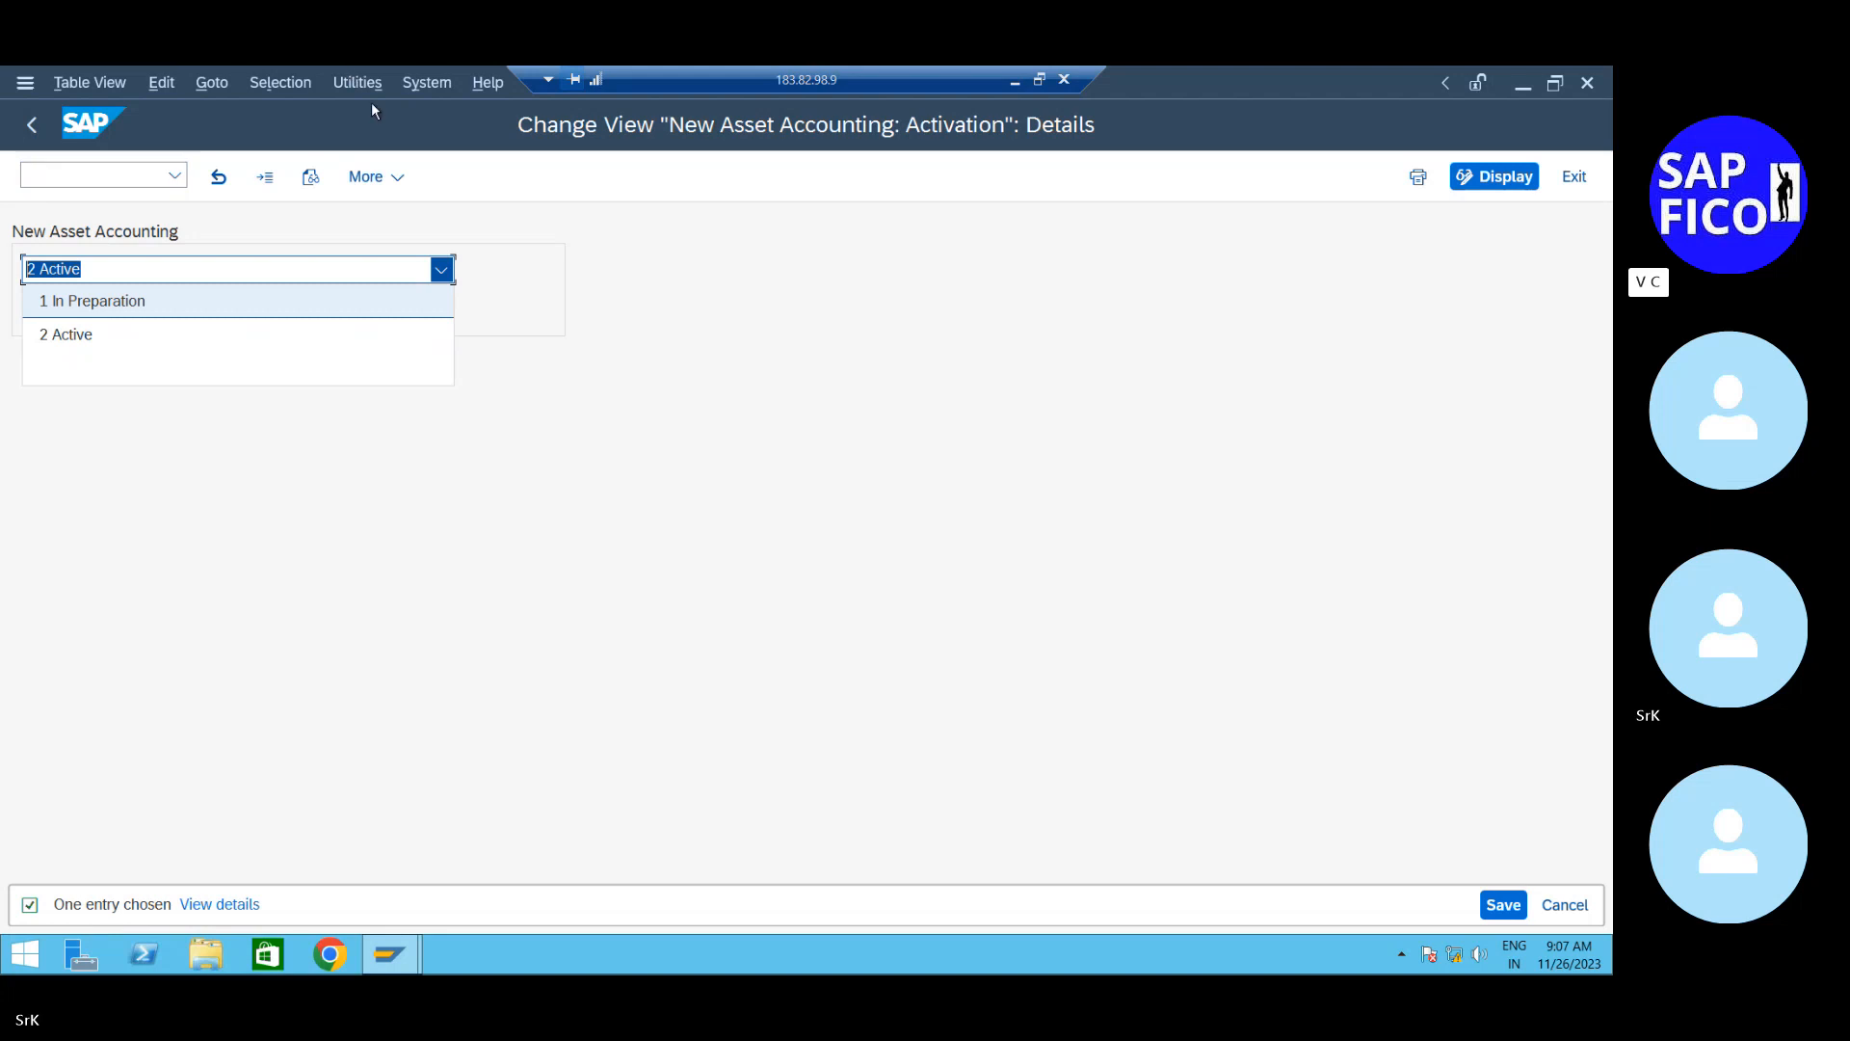
drag(512, 81, 647, 81)
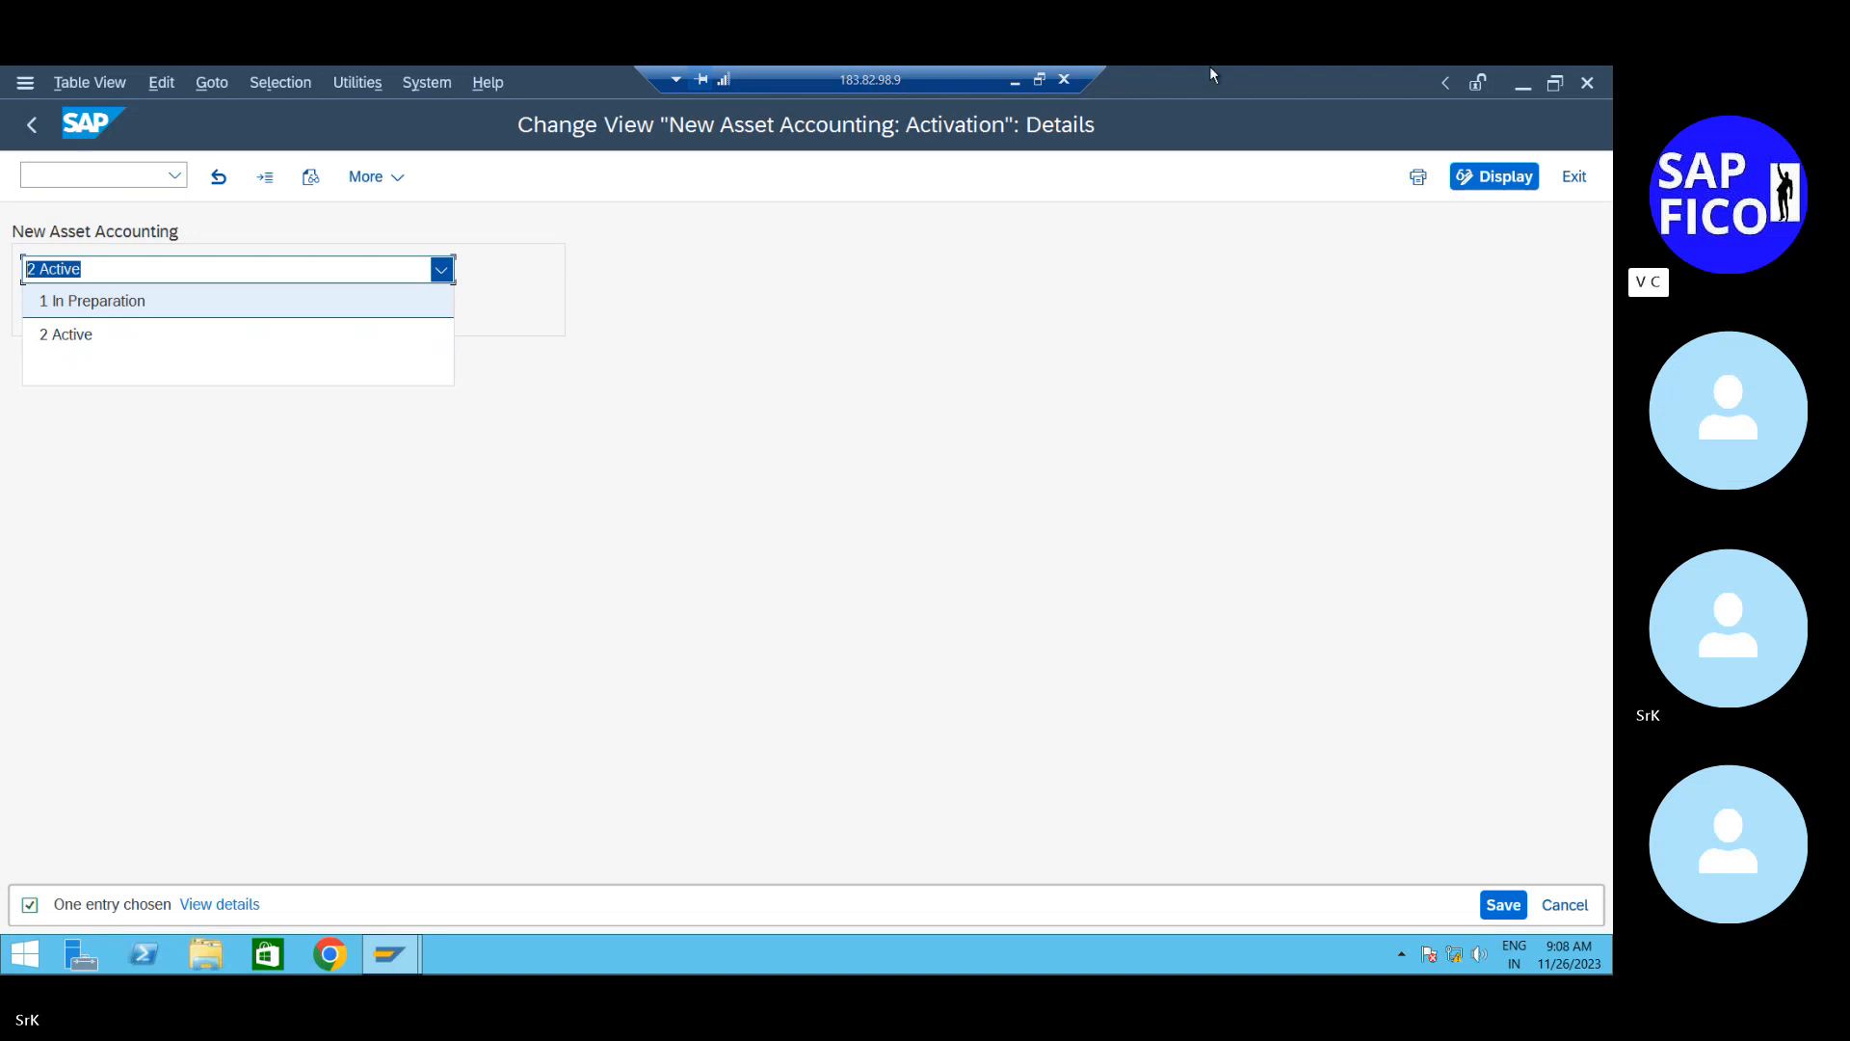
Switch back to the Word document and go to the asset accounting configuration steps
click(1014, 83)
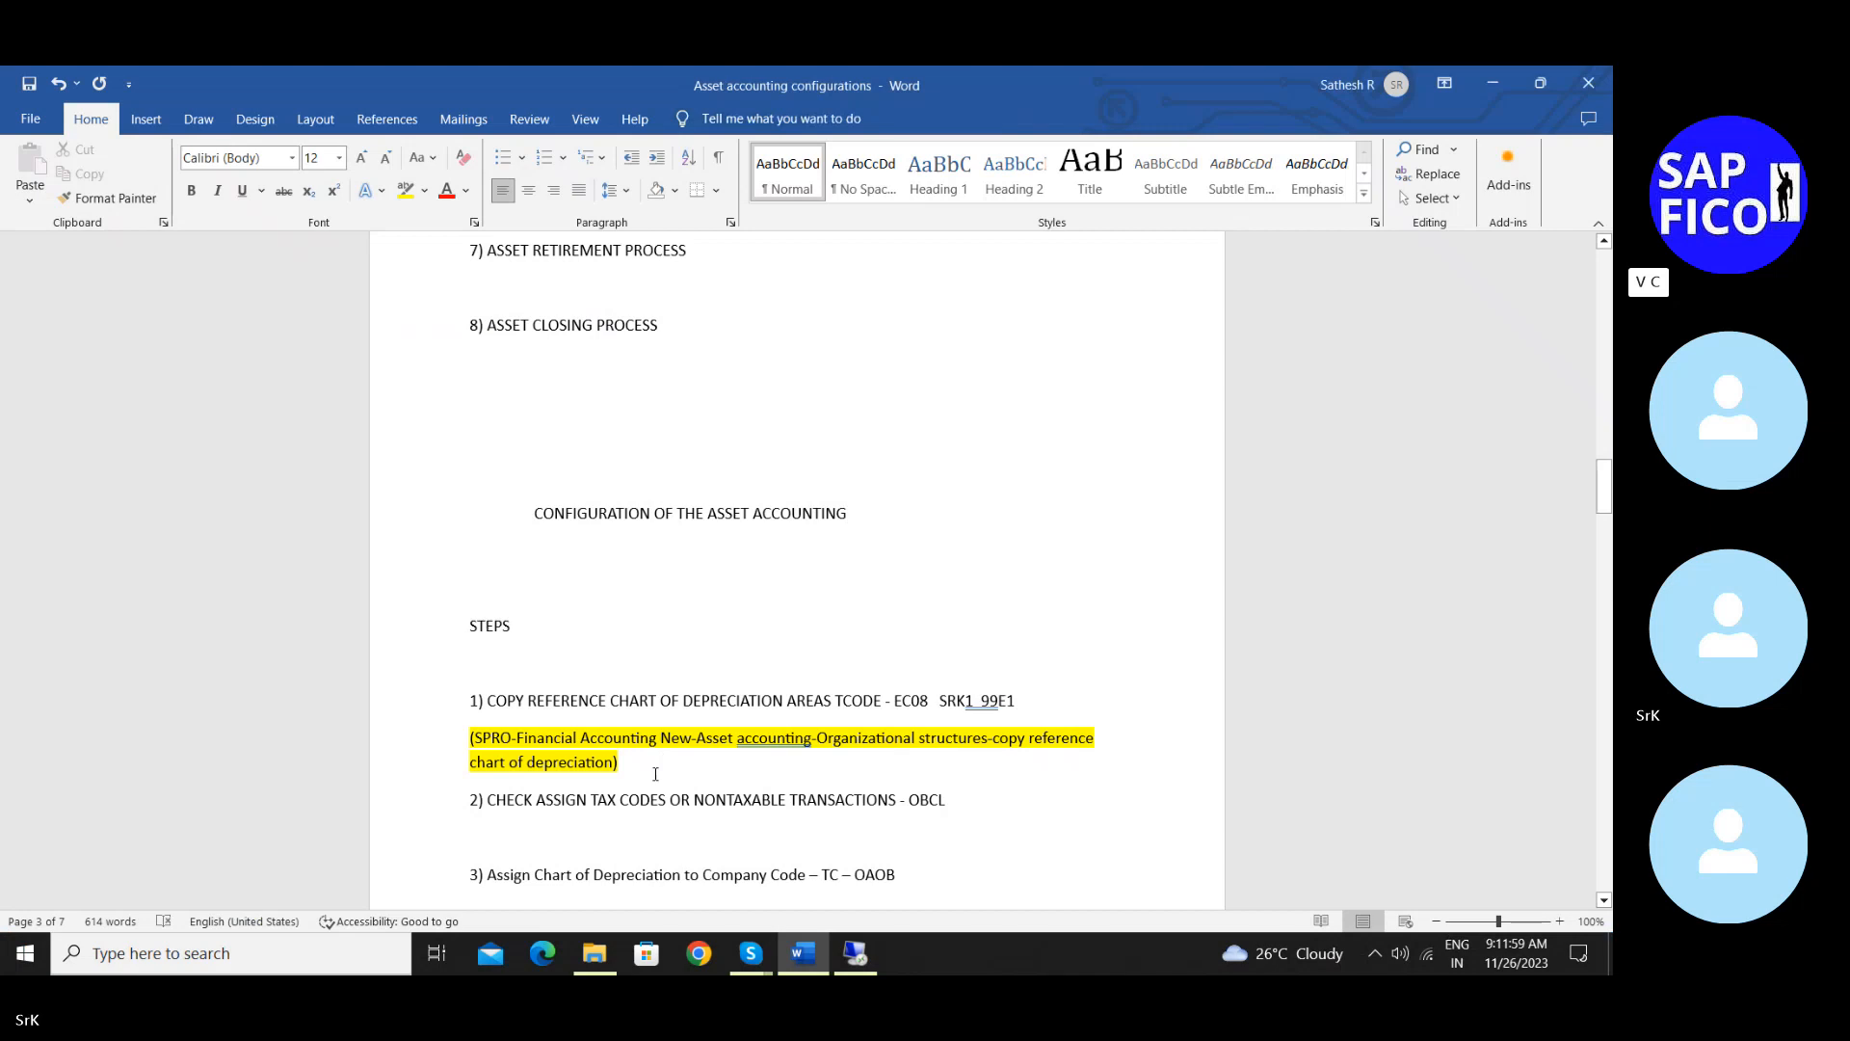
scroll(654, 771, down, 3)
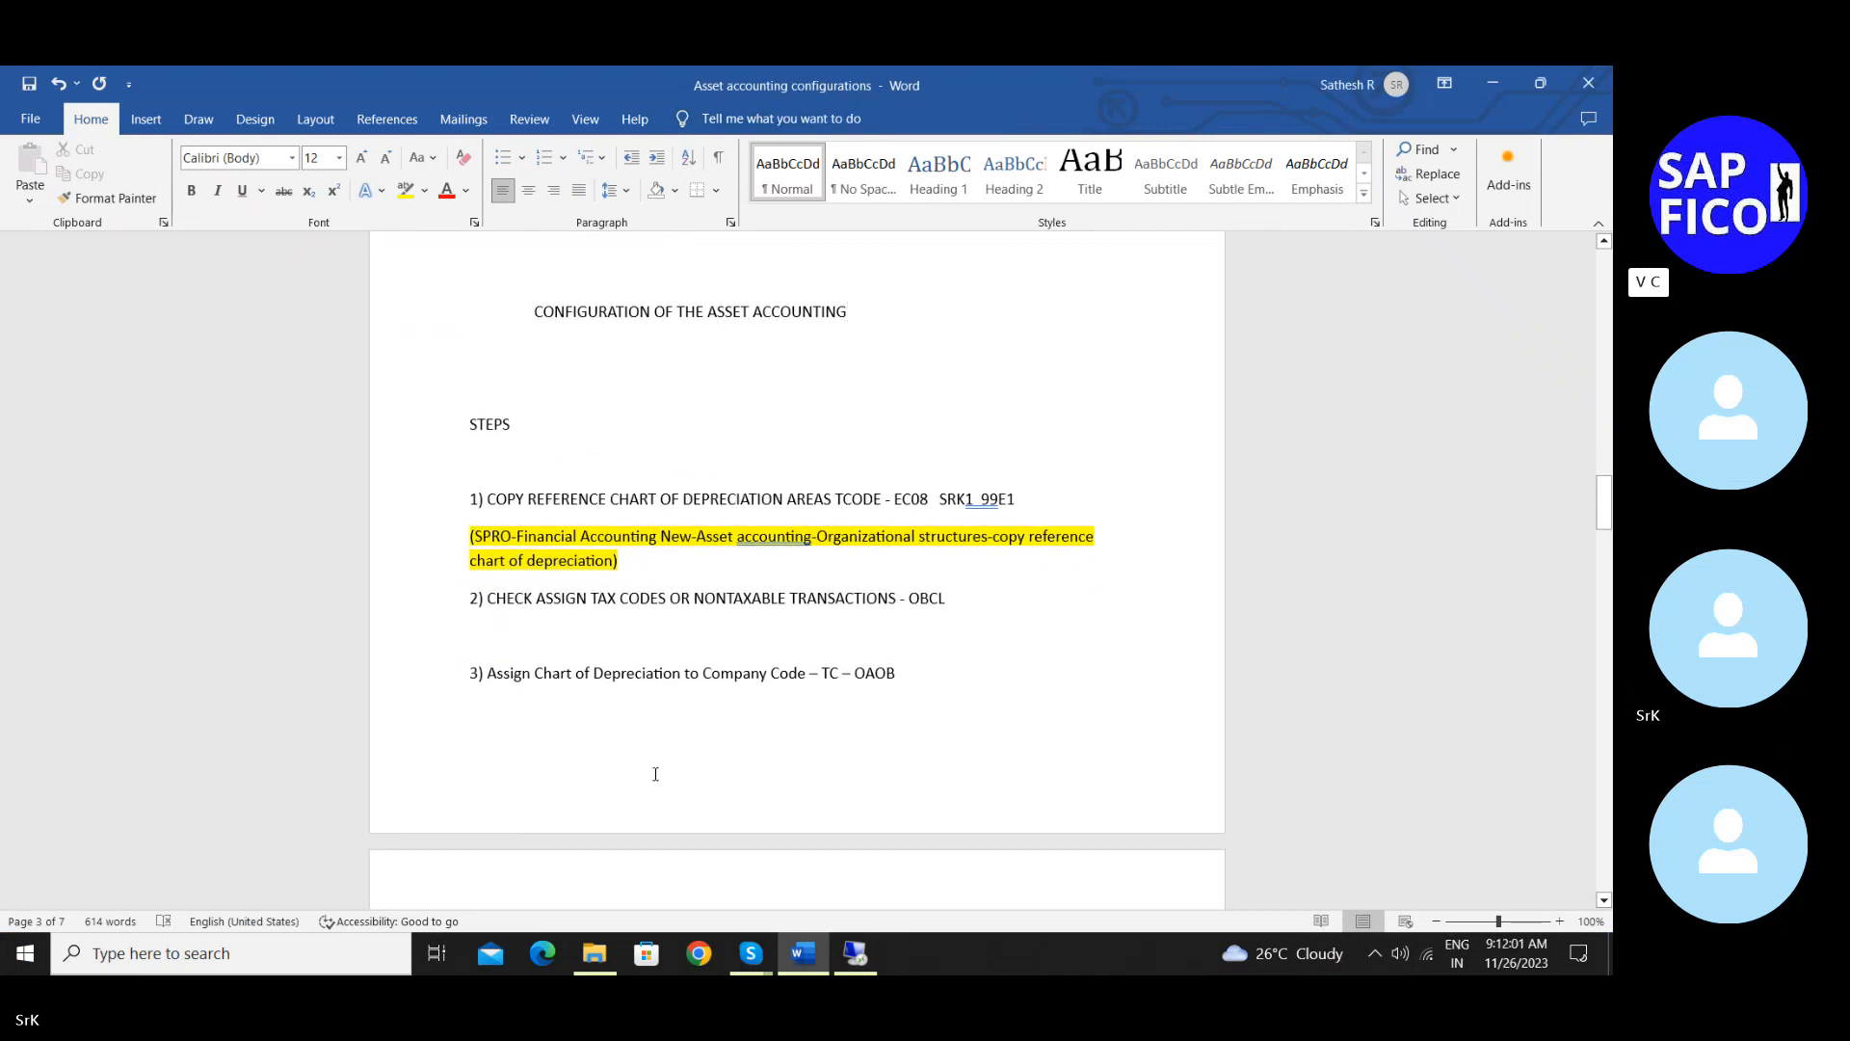
scroll(655, 773, down, 1)
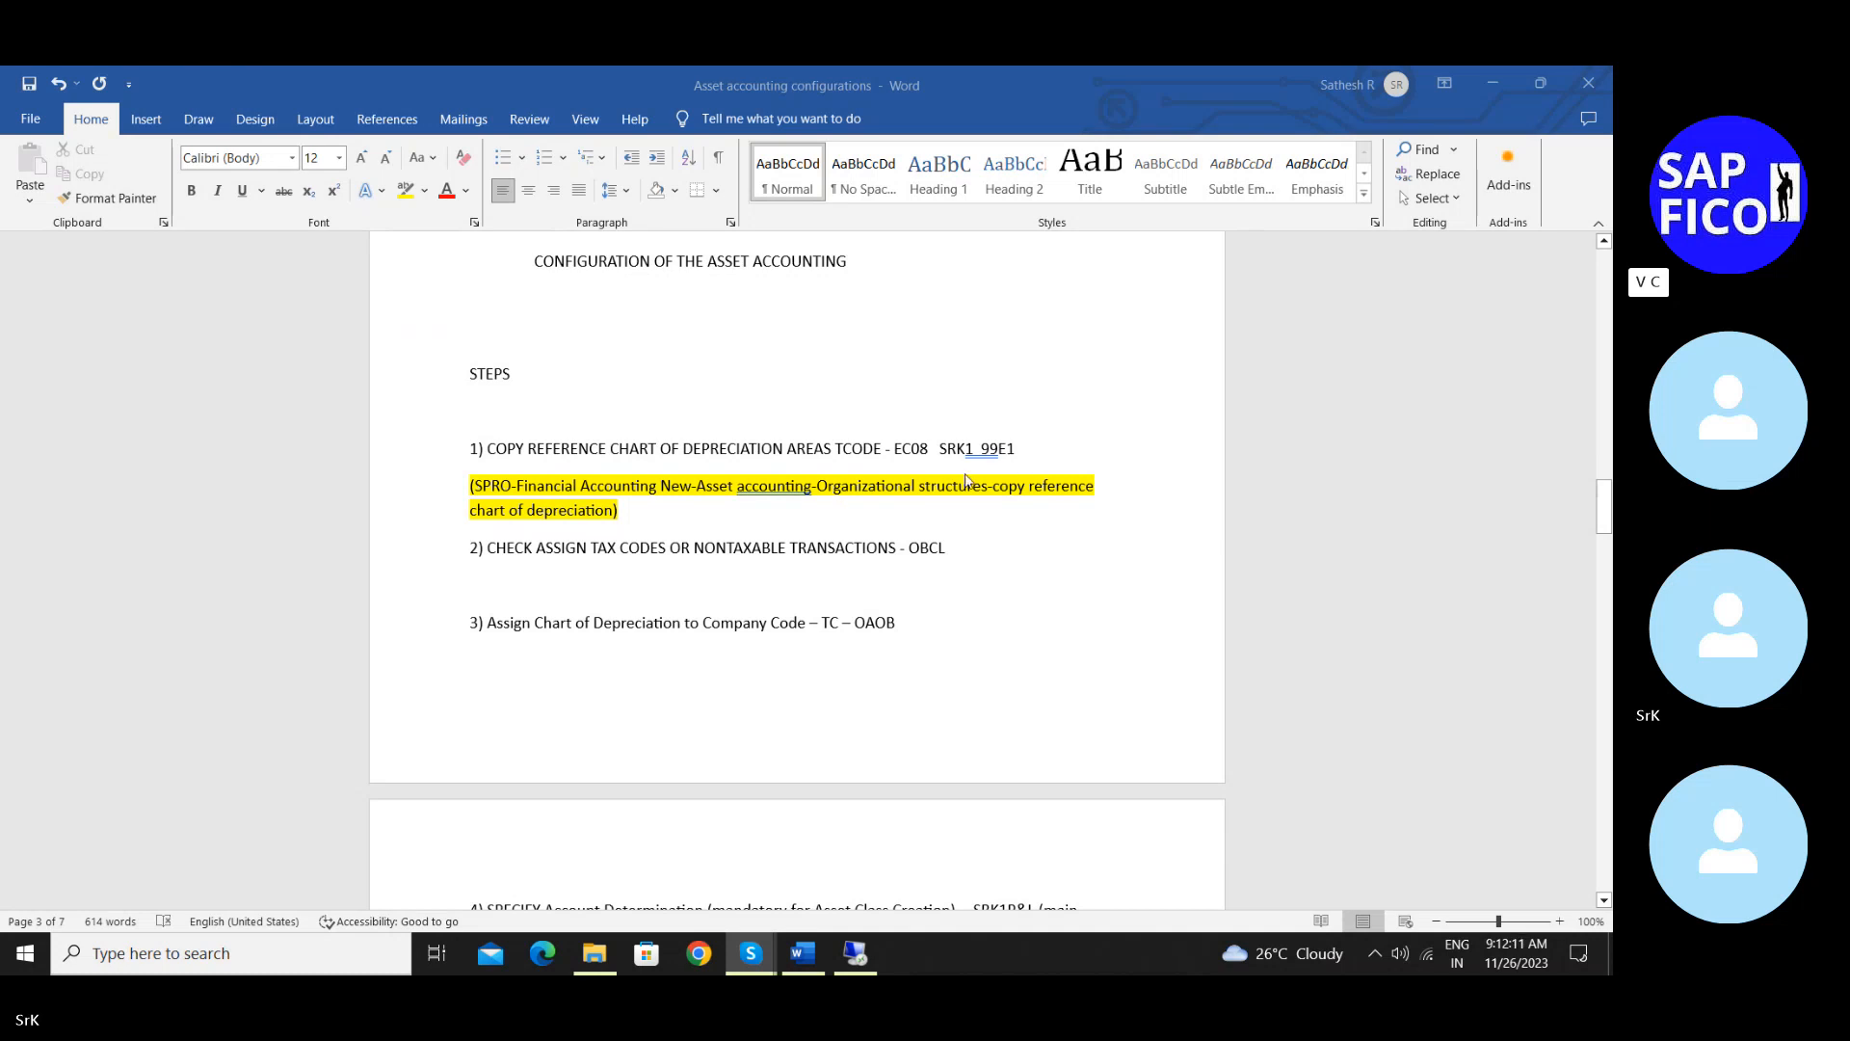
click(730, 530)
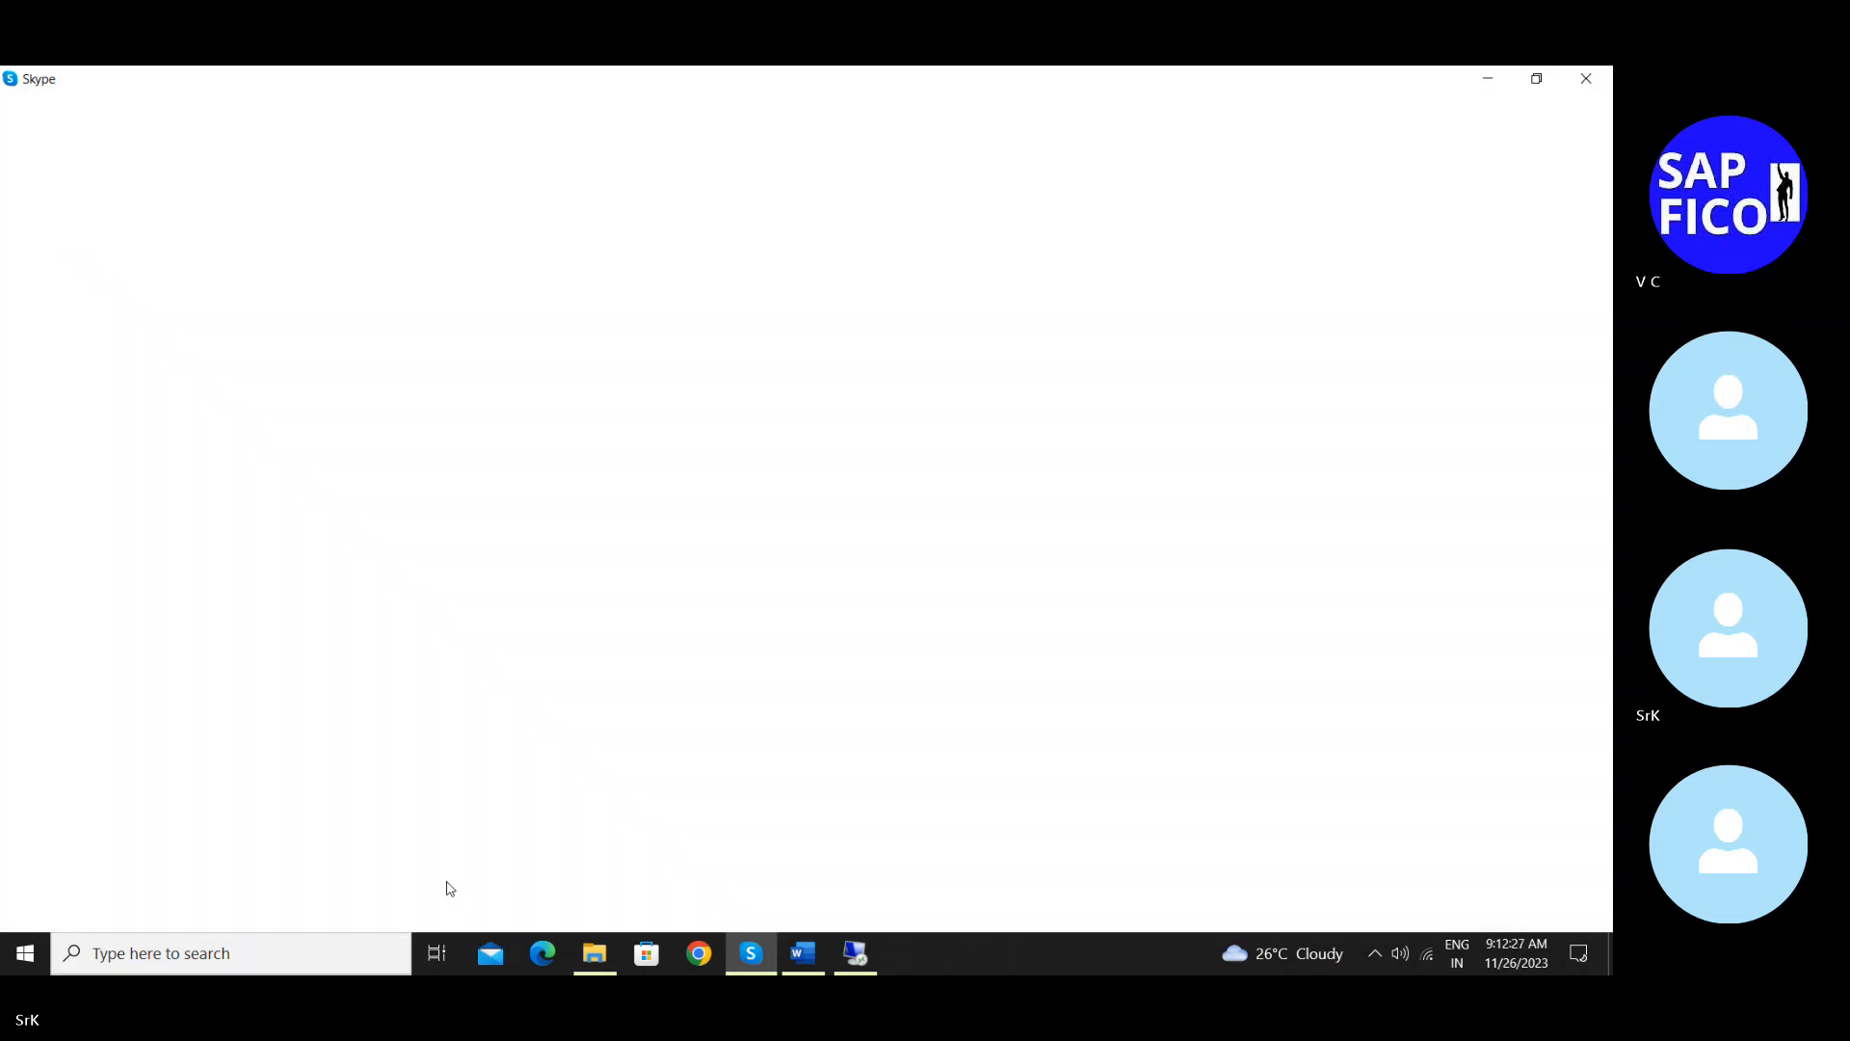
click(798, 956)
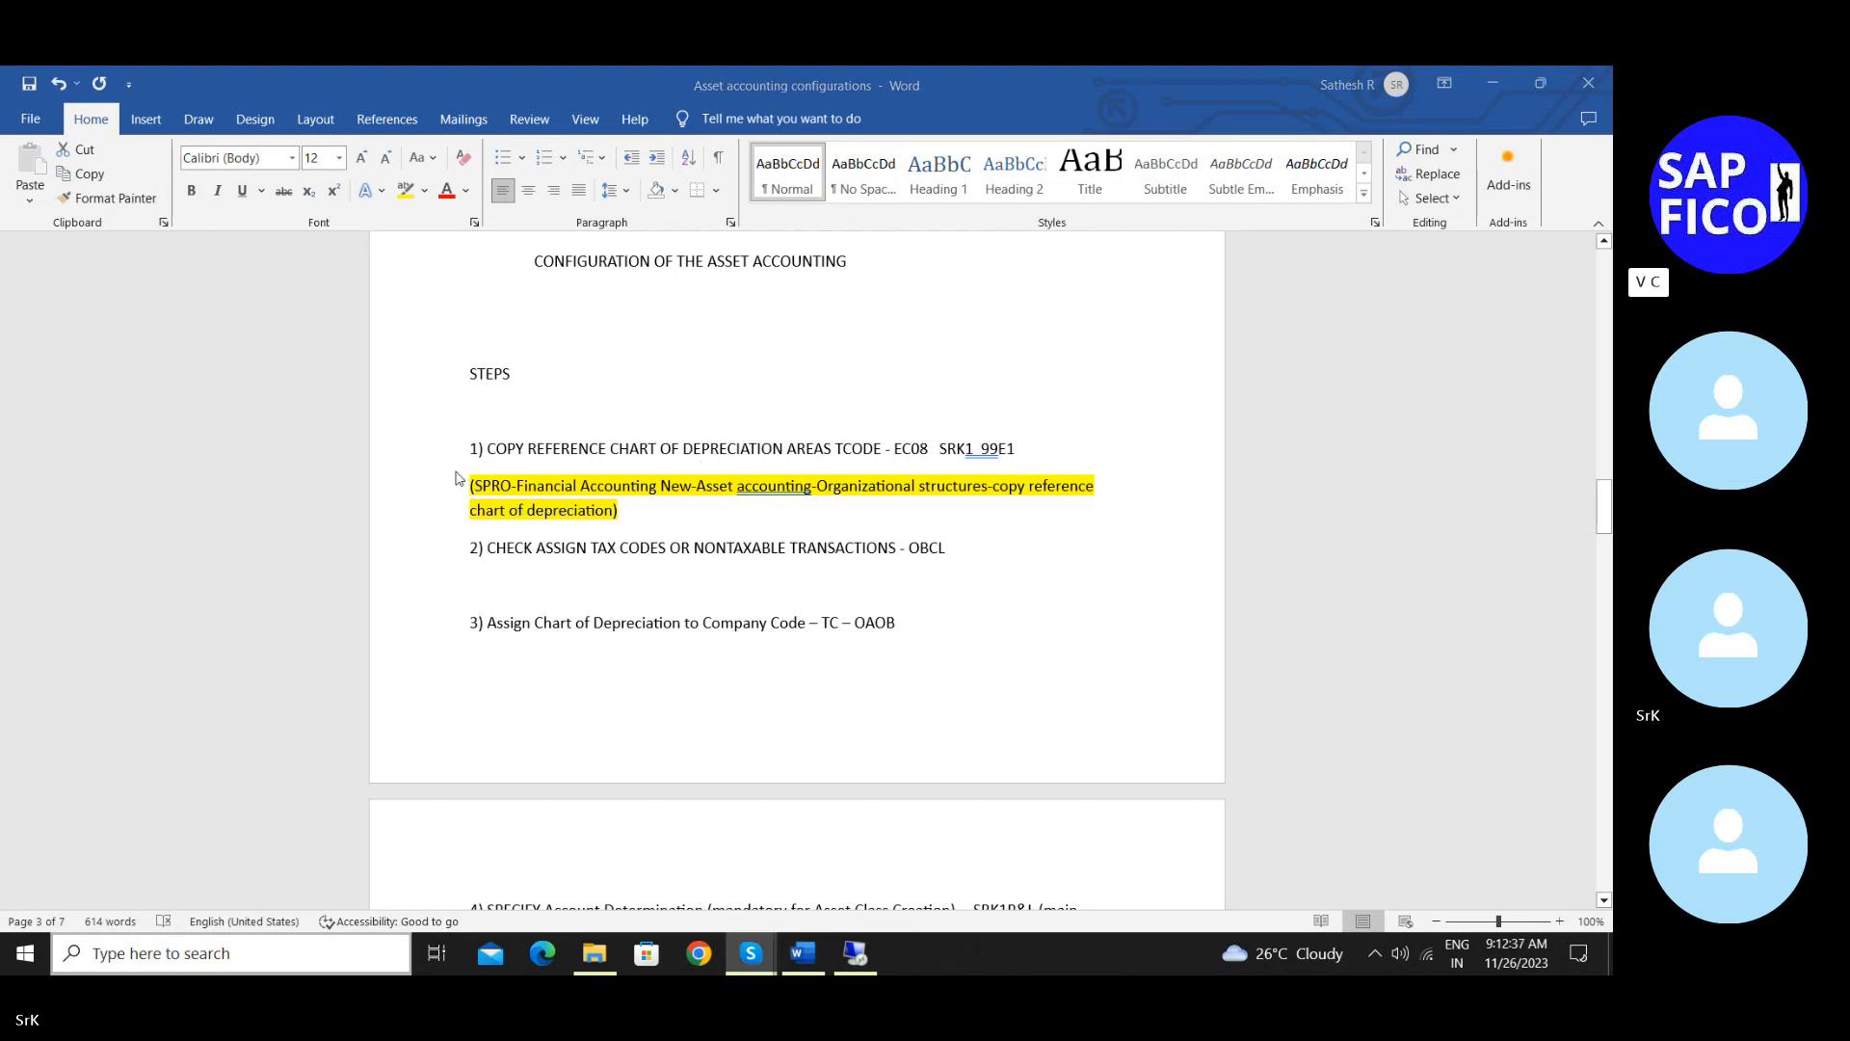
click(631, 516)
double_click(665, 526)
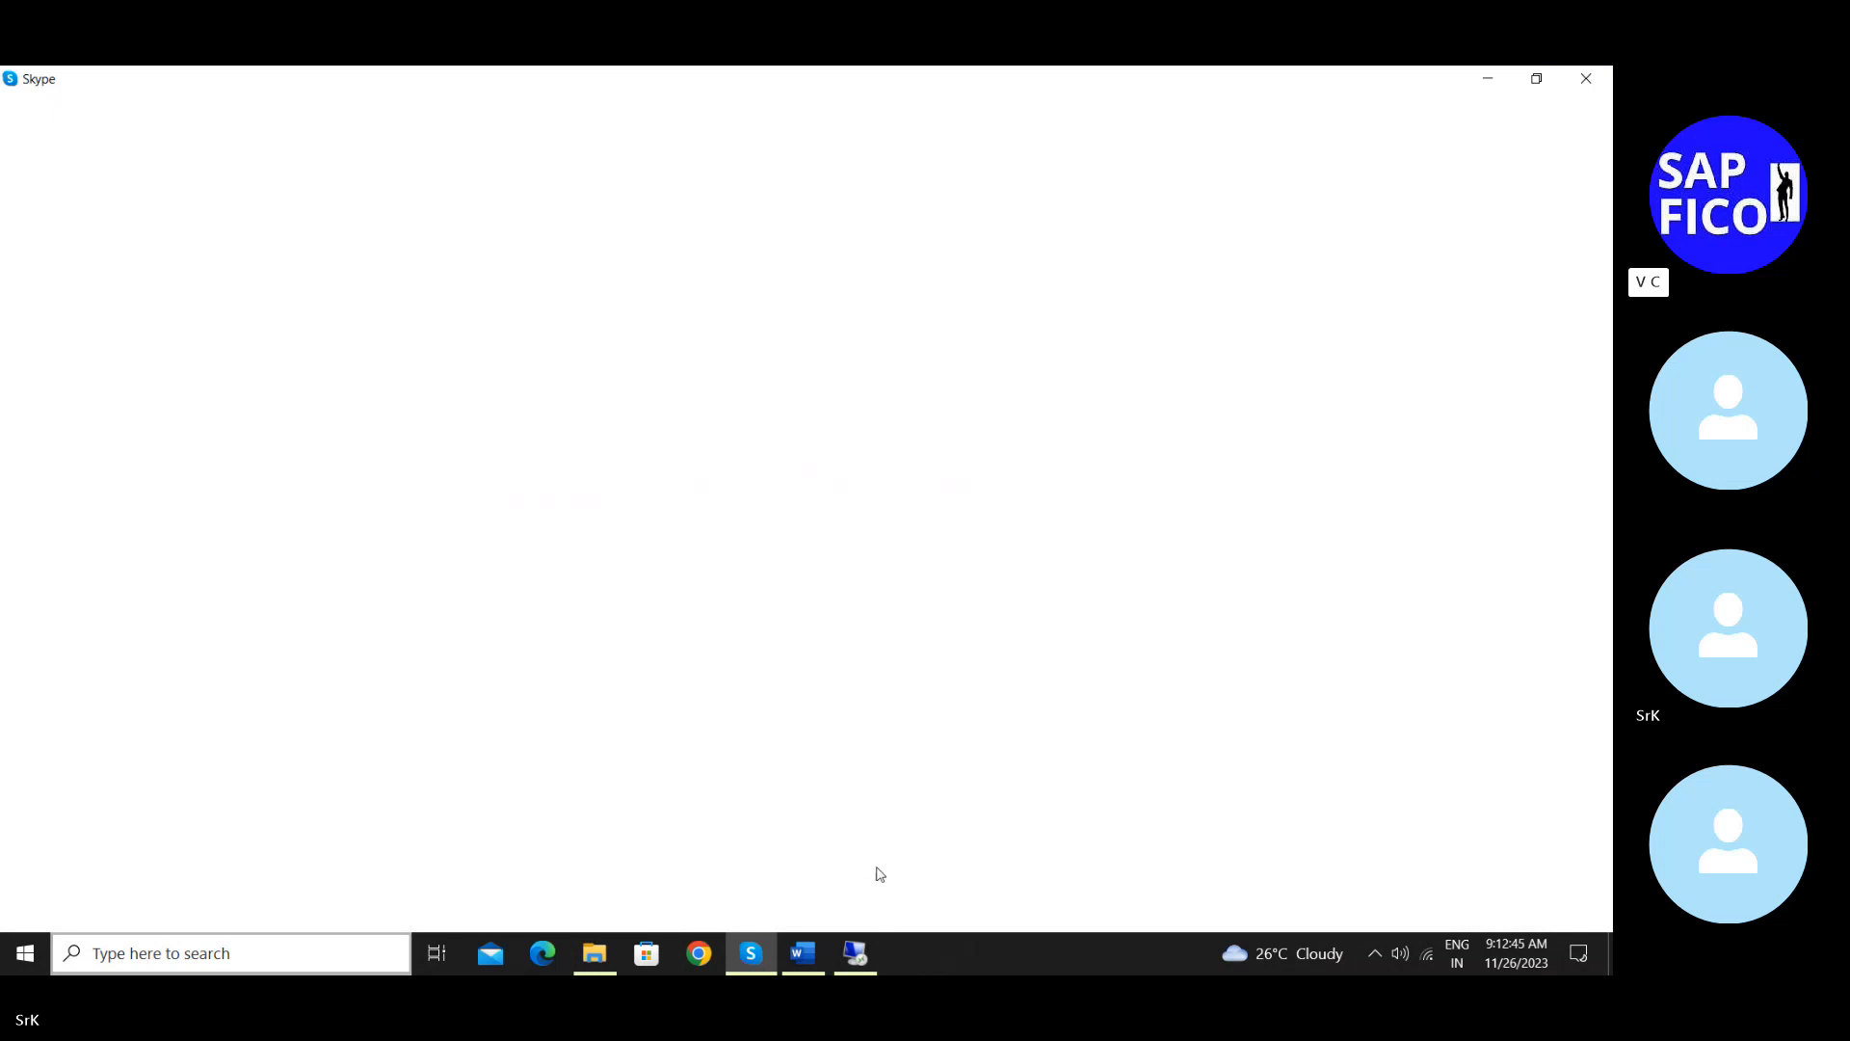
click(1488, 78)
click(1492, 79)
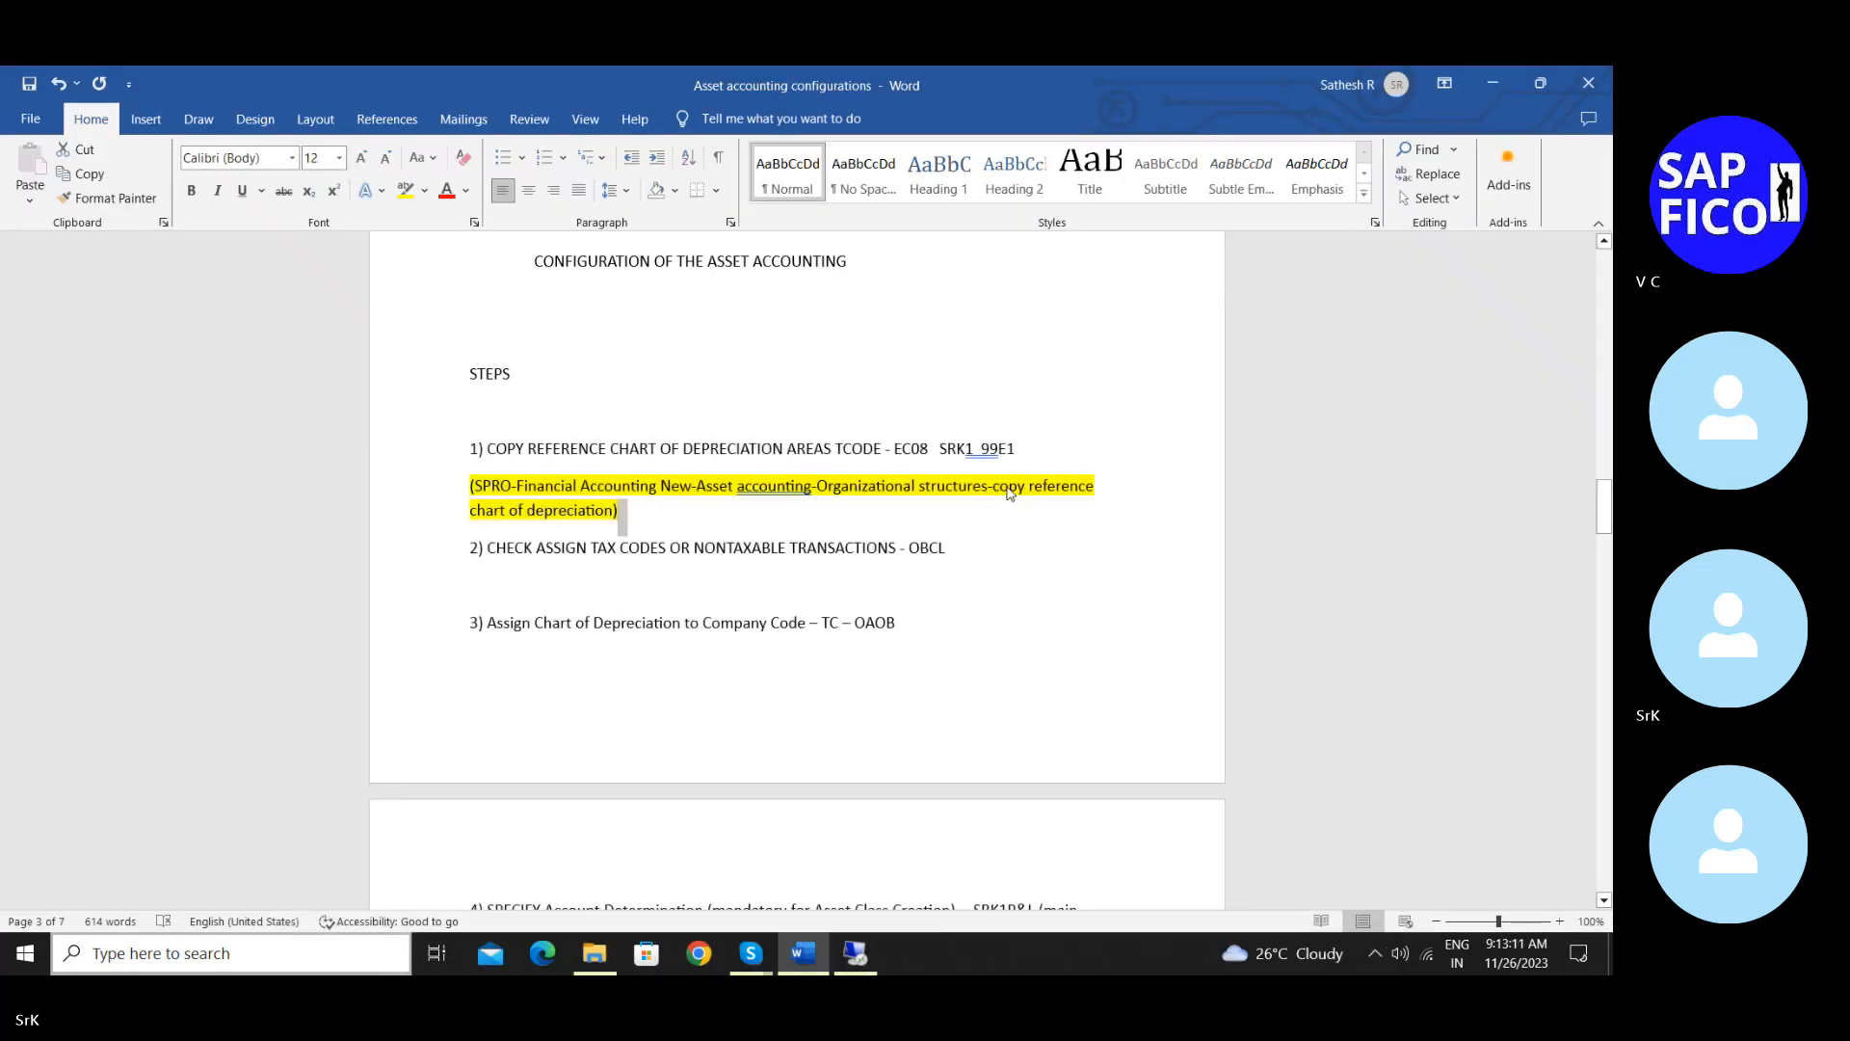
Insert a blank line between the highlighted SPRO path and step 2 on assigning tax codes
click(715, 526)
key(Delete)
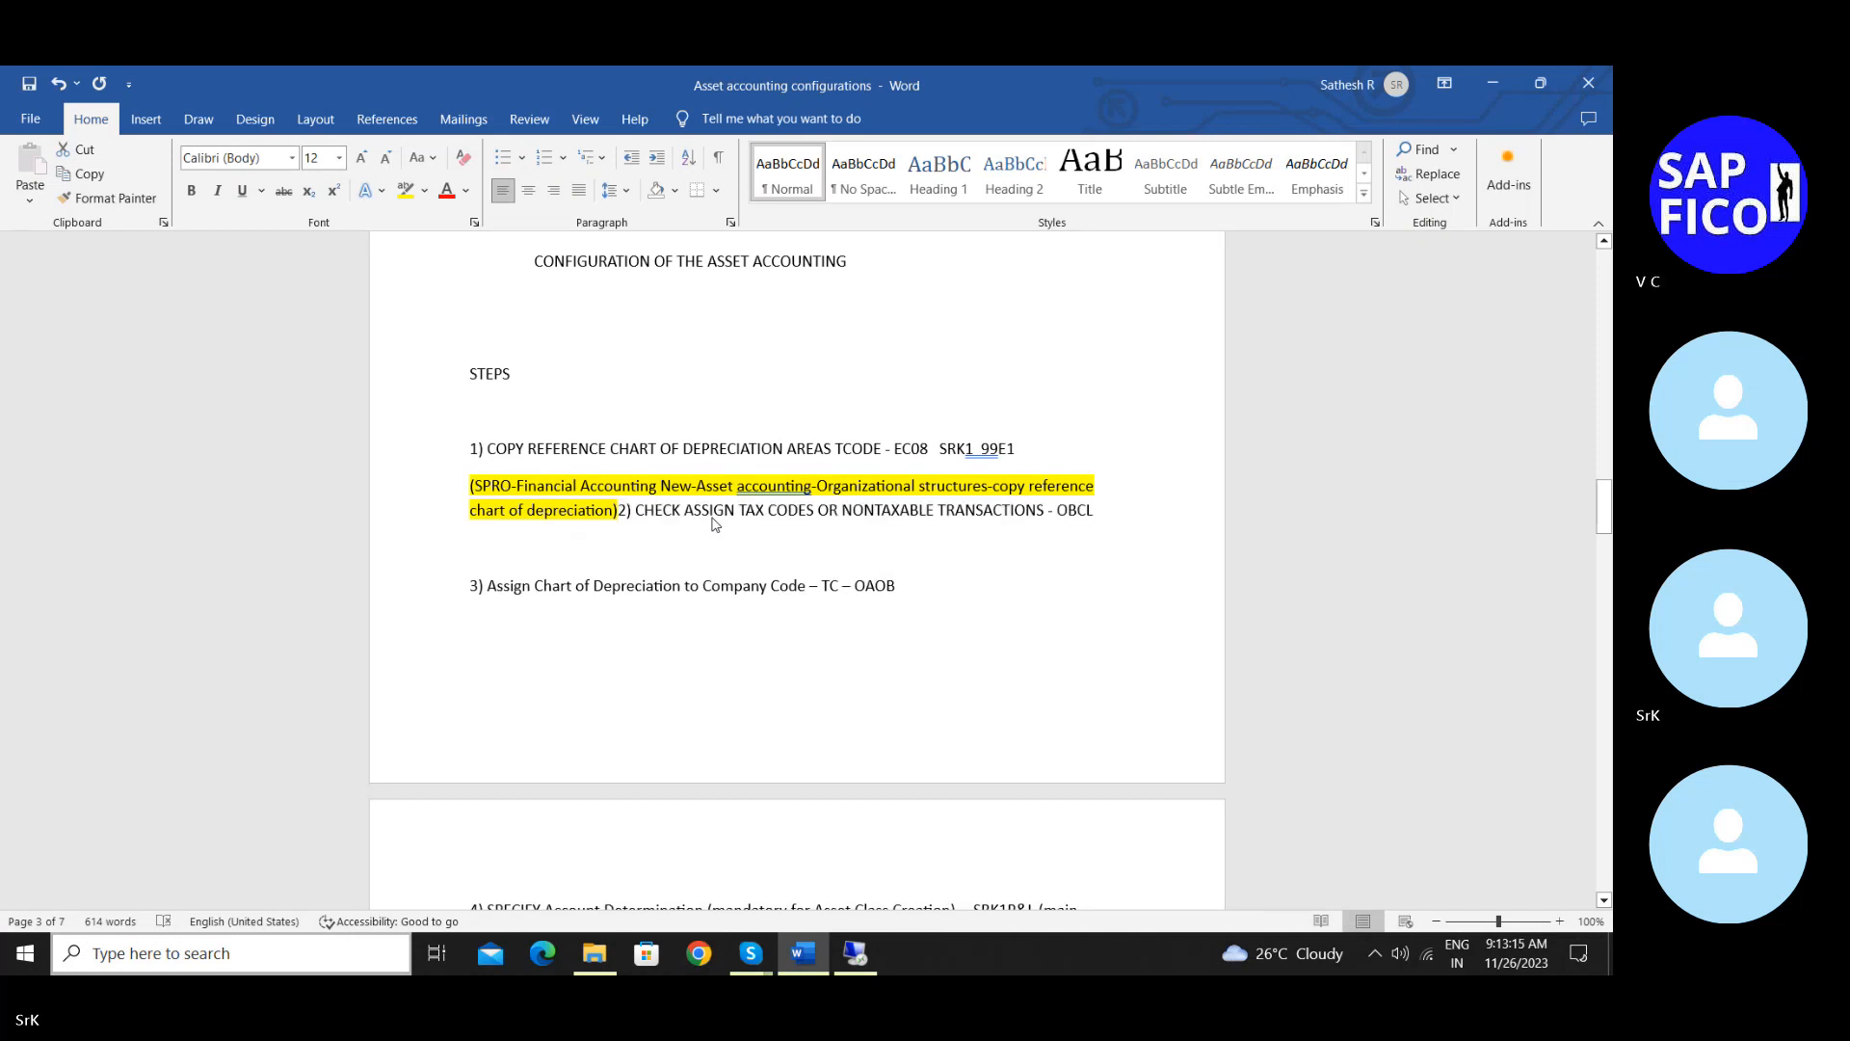
key(Return)
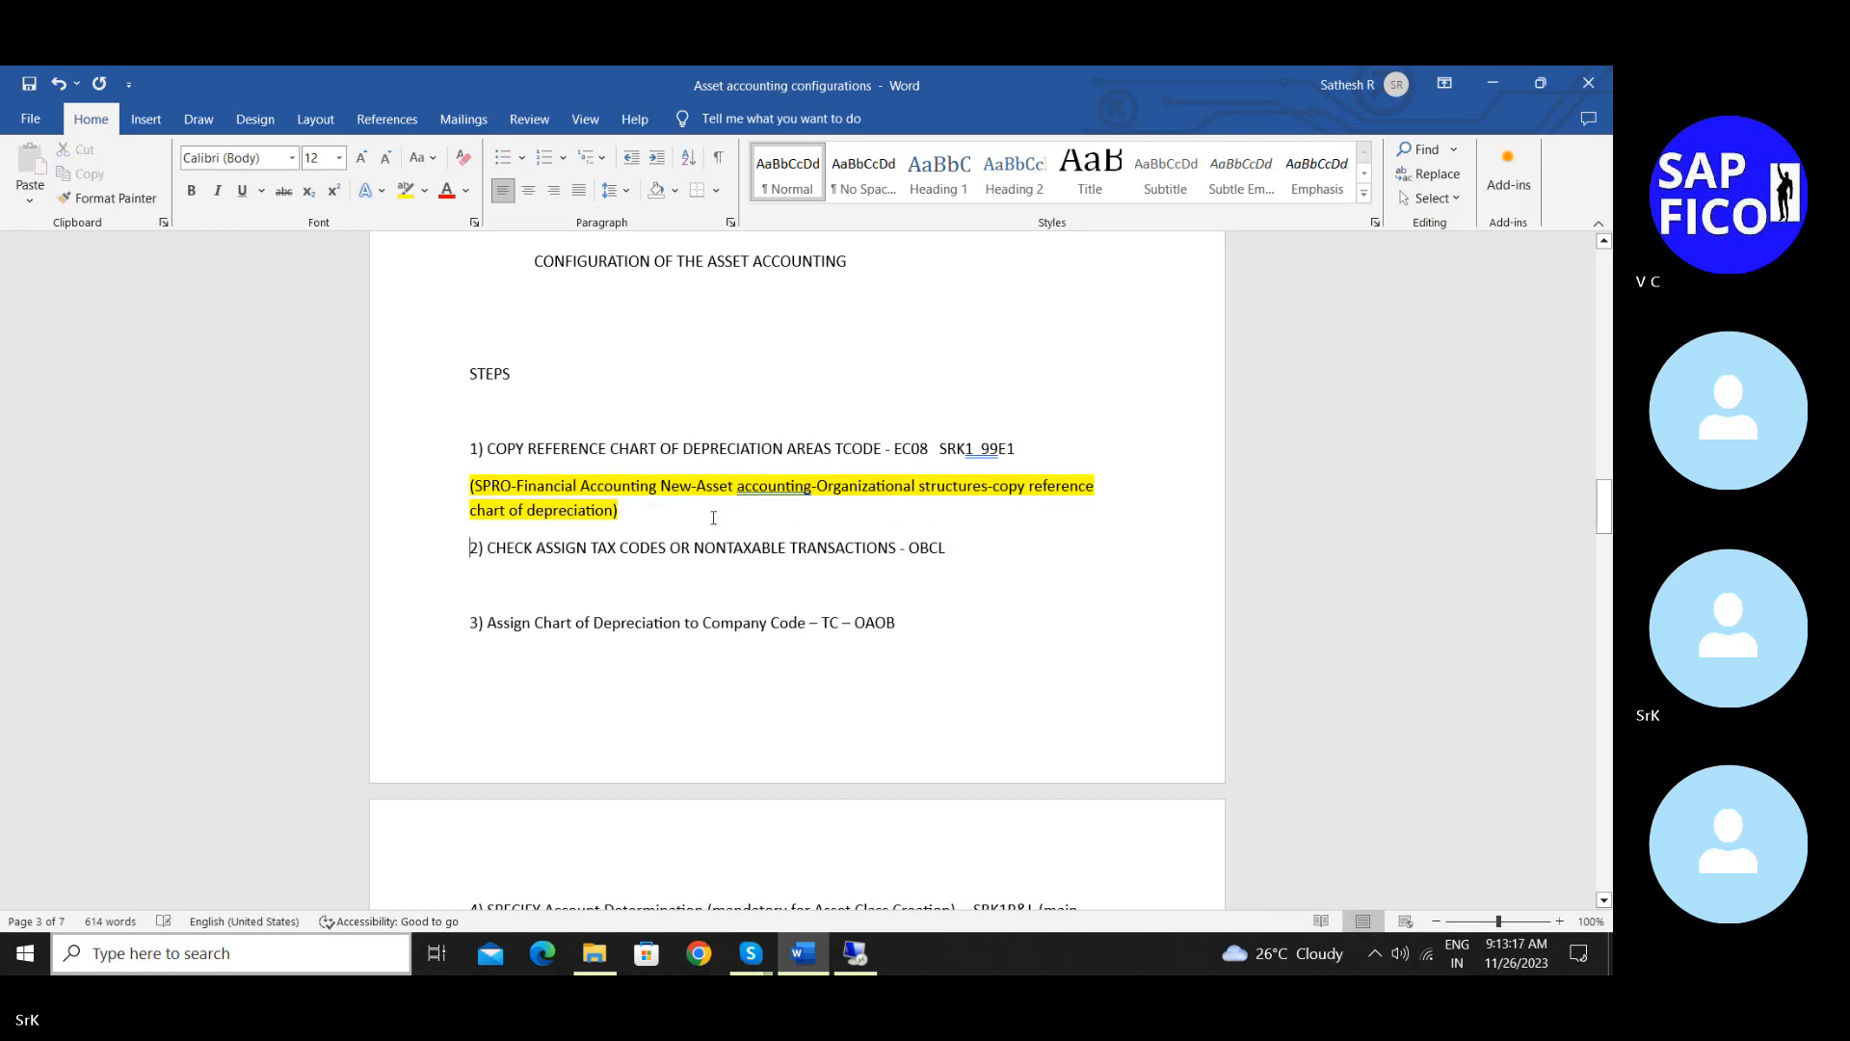
double_click(655, 523)
click(653, 523)
key(Return)
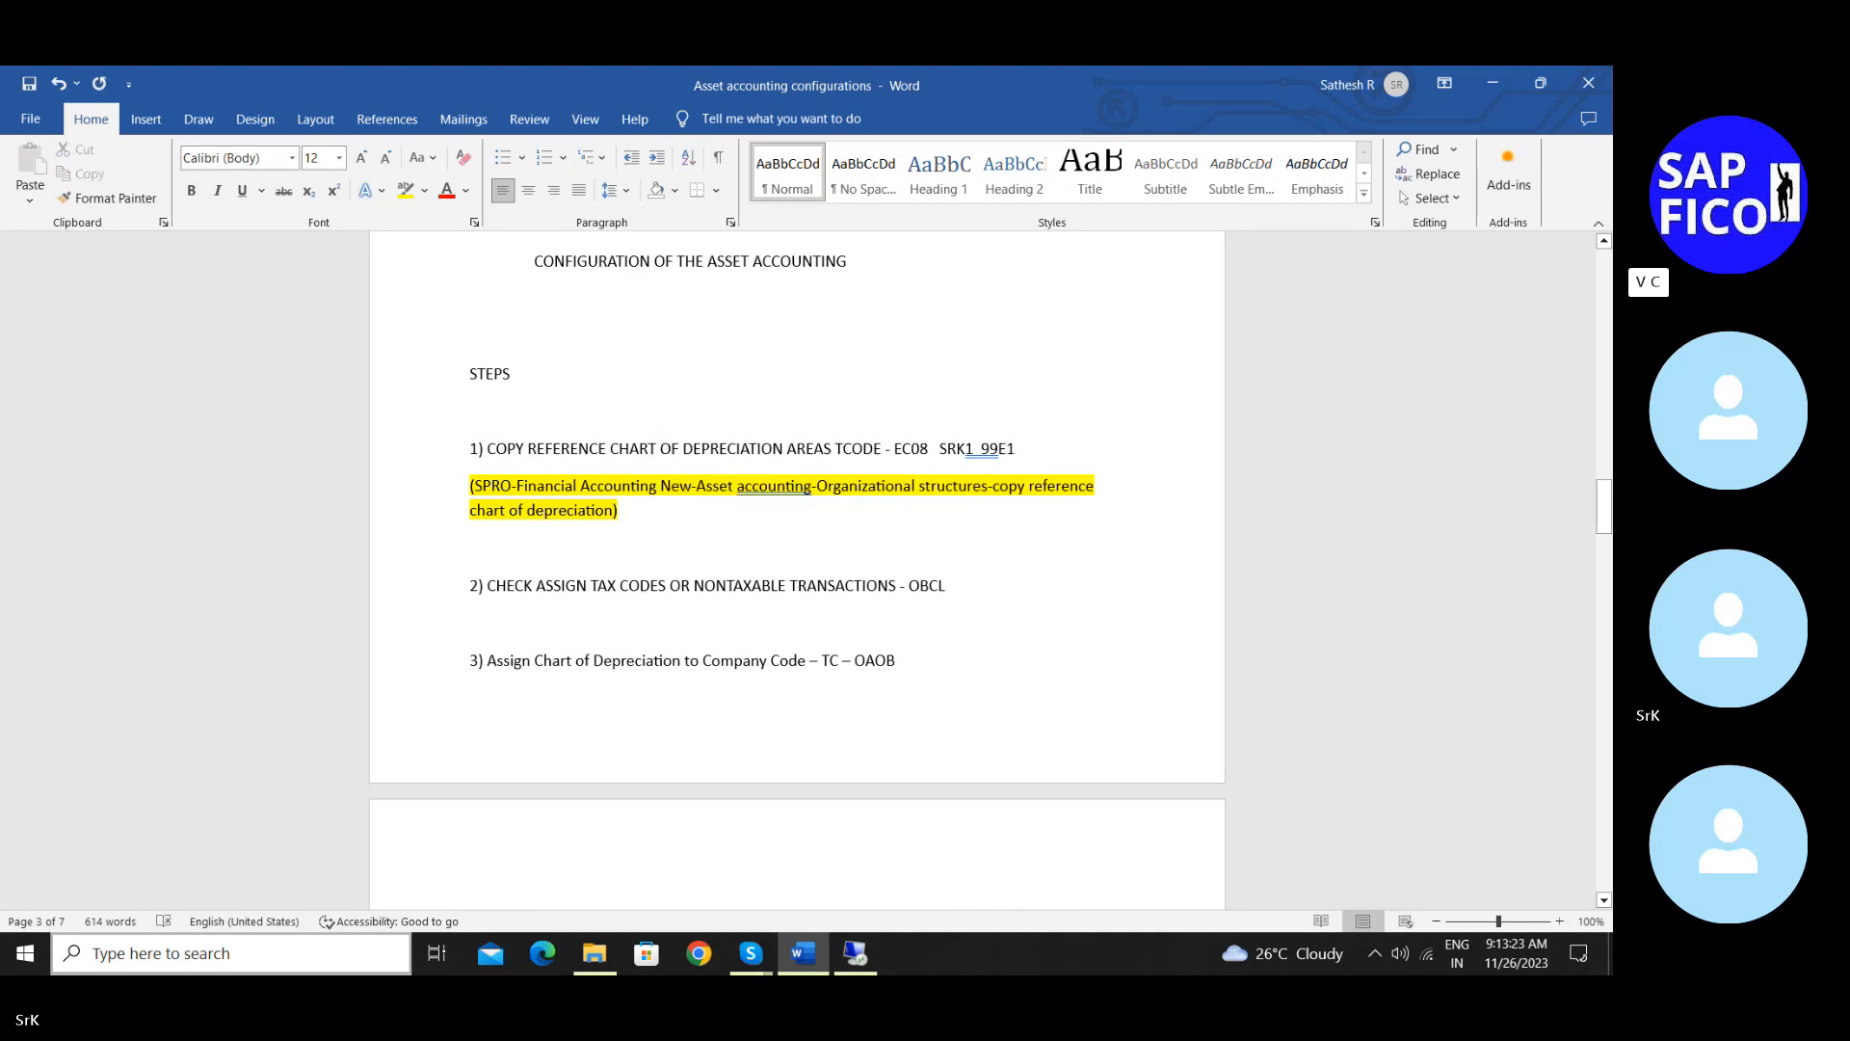
Begin a sub-item reading "A. Assign" on the blank line below the highlighted SPRO path in the Word notes
text(1)
key(BackSpace)
text(A. Assign)
Switch back to SAP, leave the New Asset Accounting activation view and expand Organizational Structures under Asset Accounting
click(858, 954)
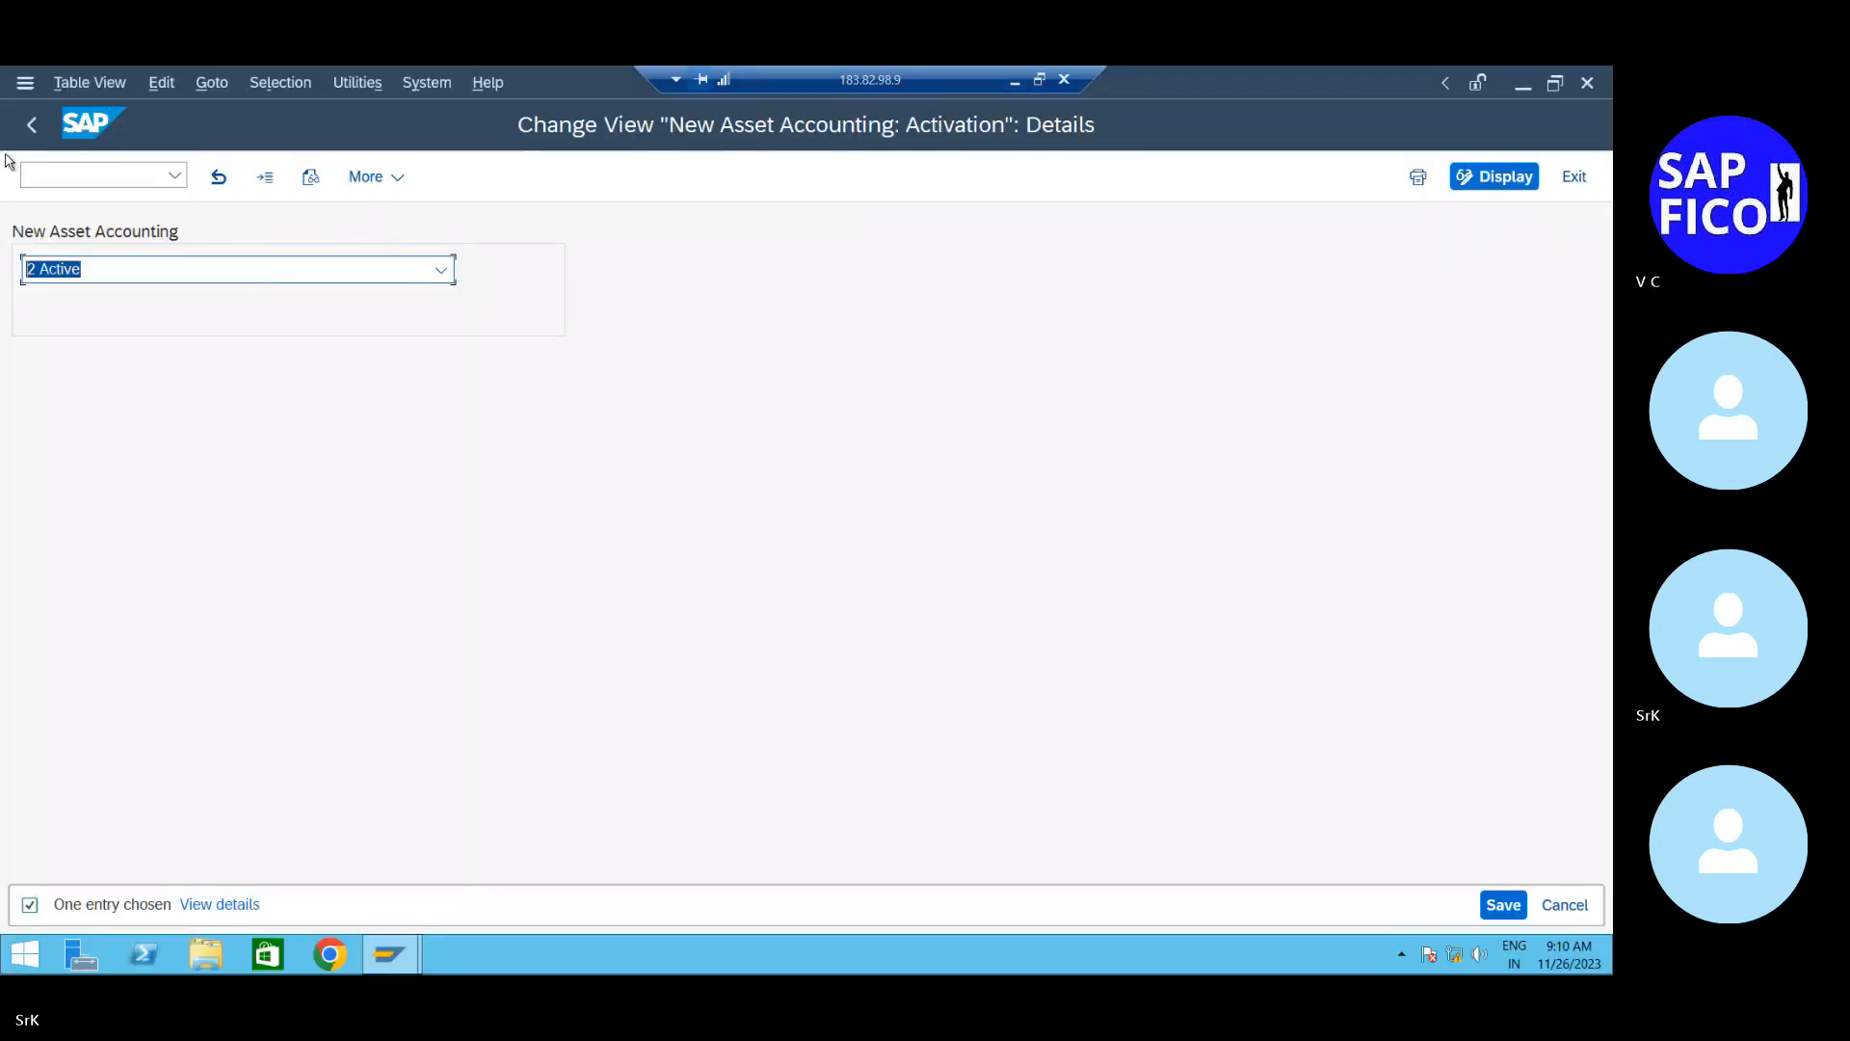
click(32, 126)
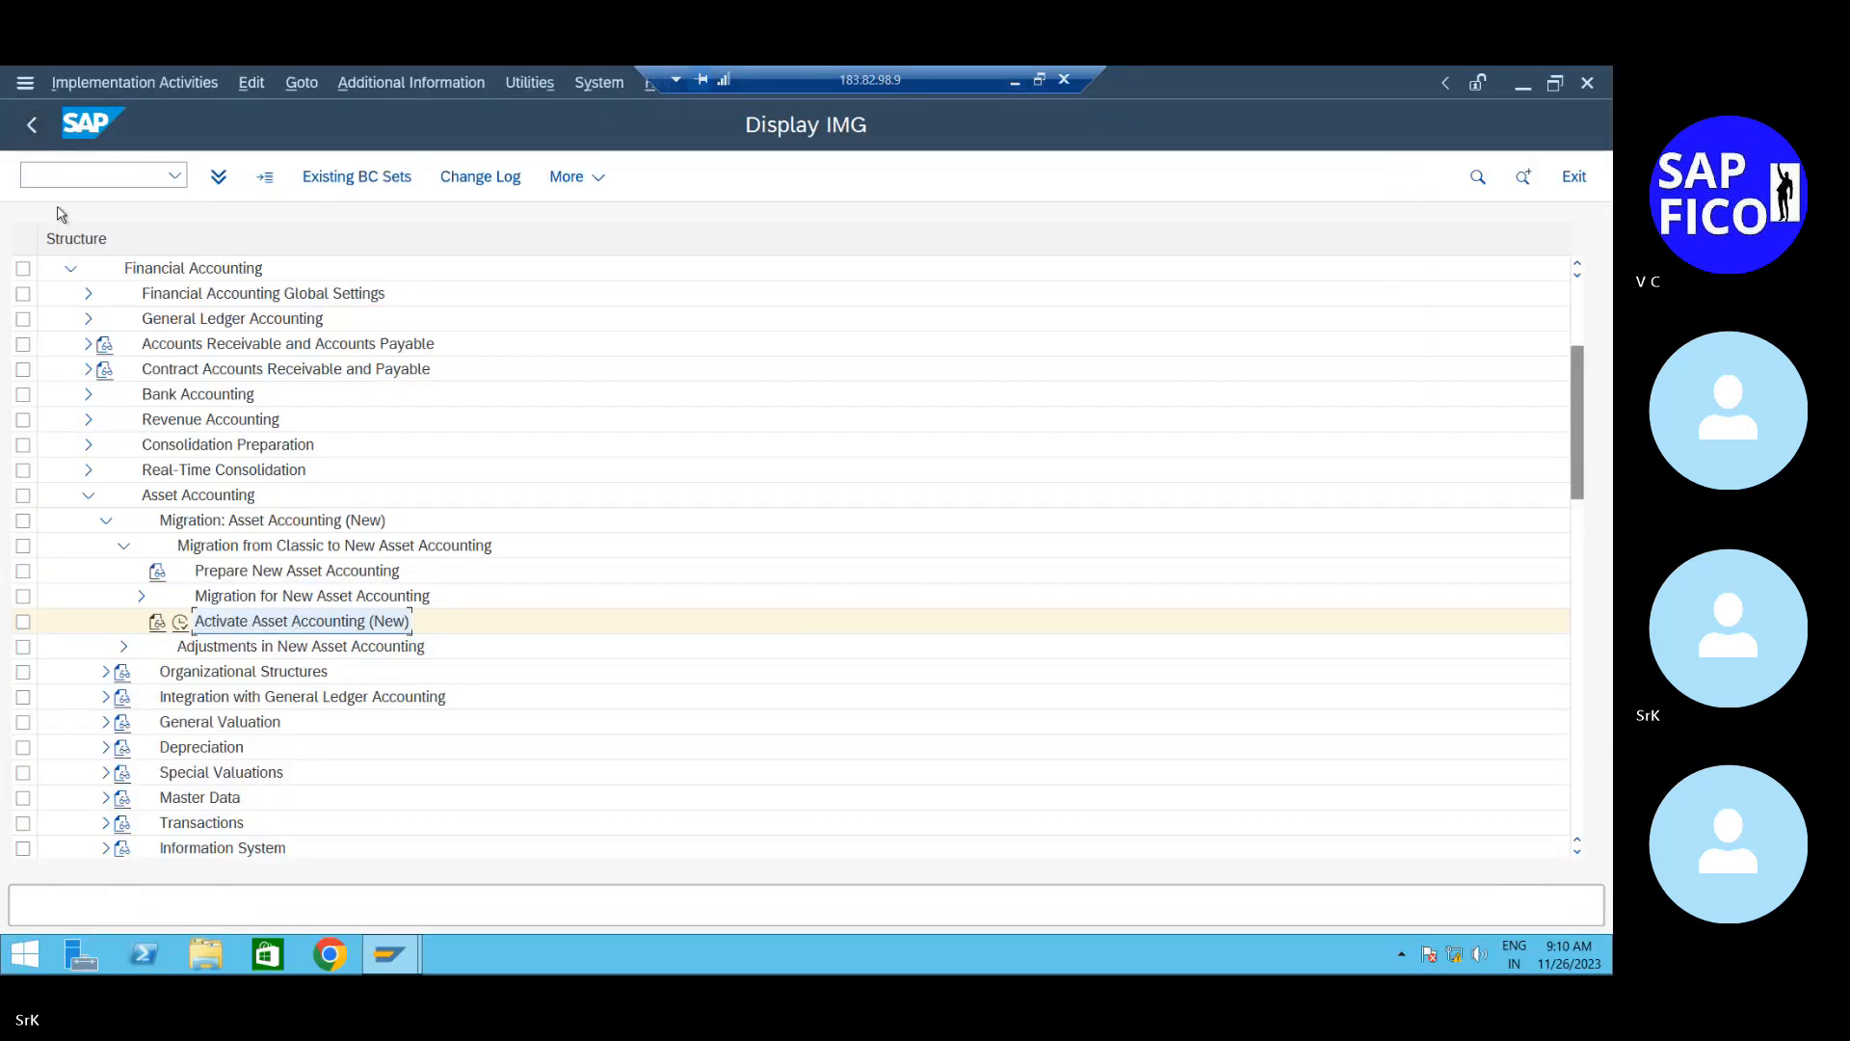
scroll(82, 530, down, 1)
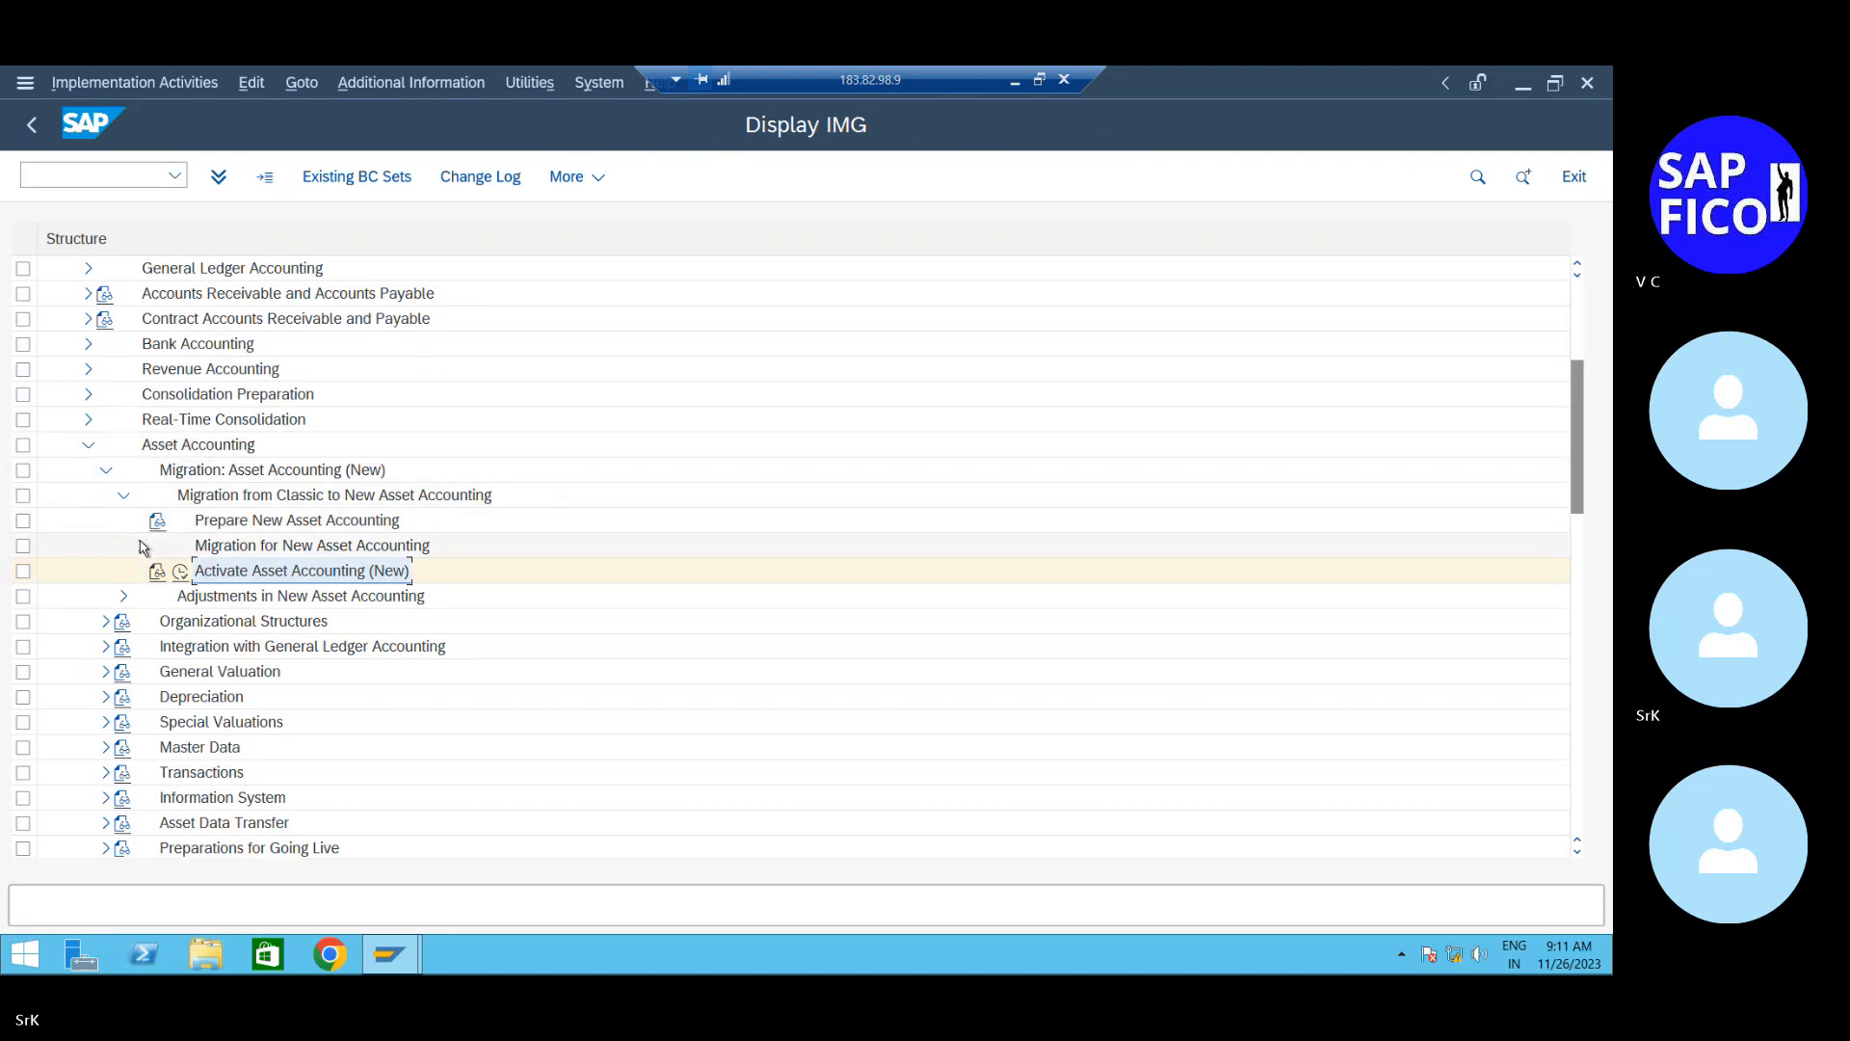
scroll(150, 525, up, 1)
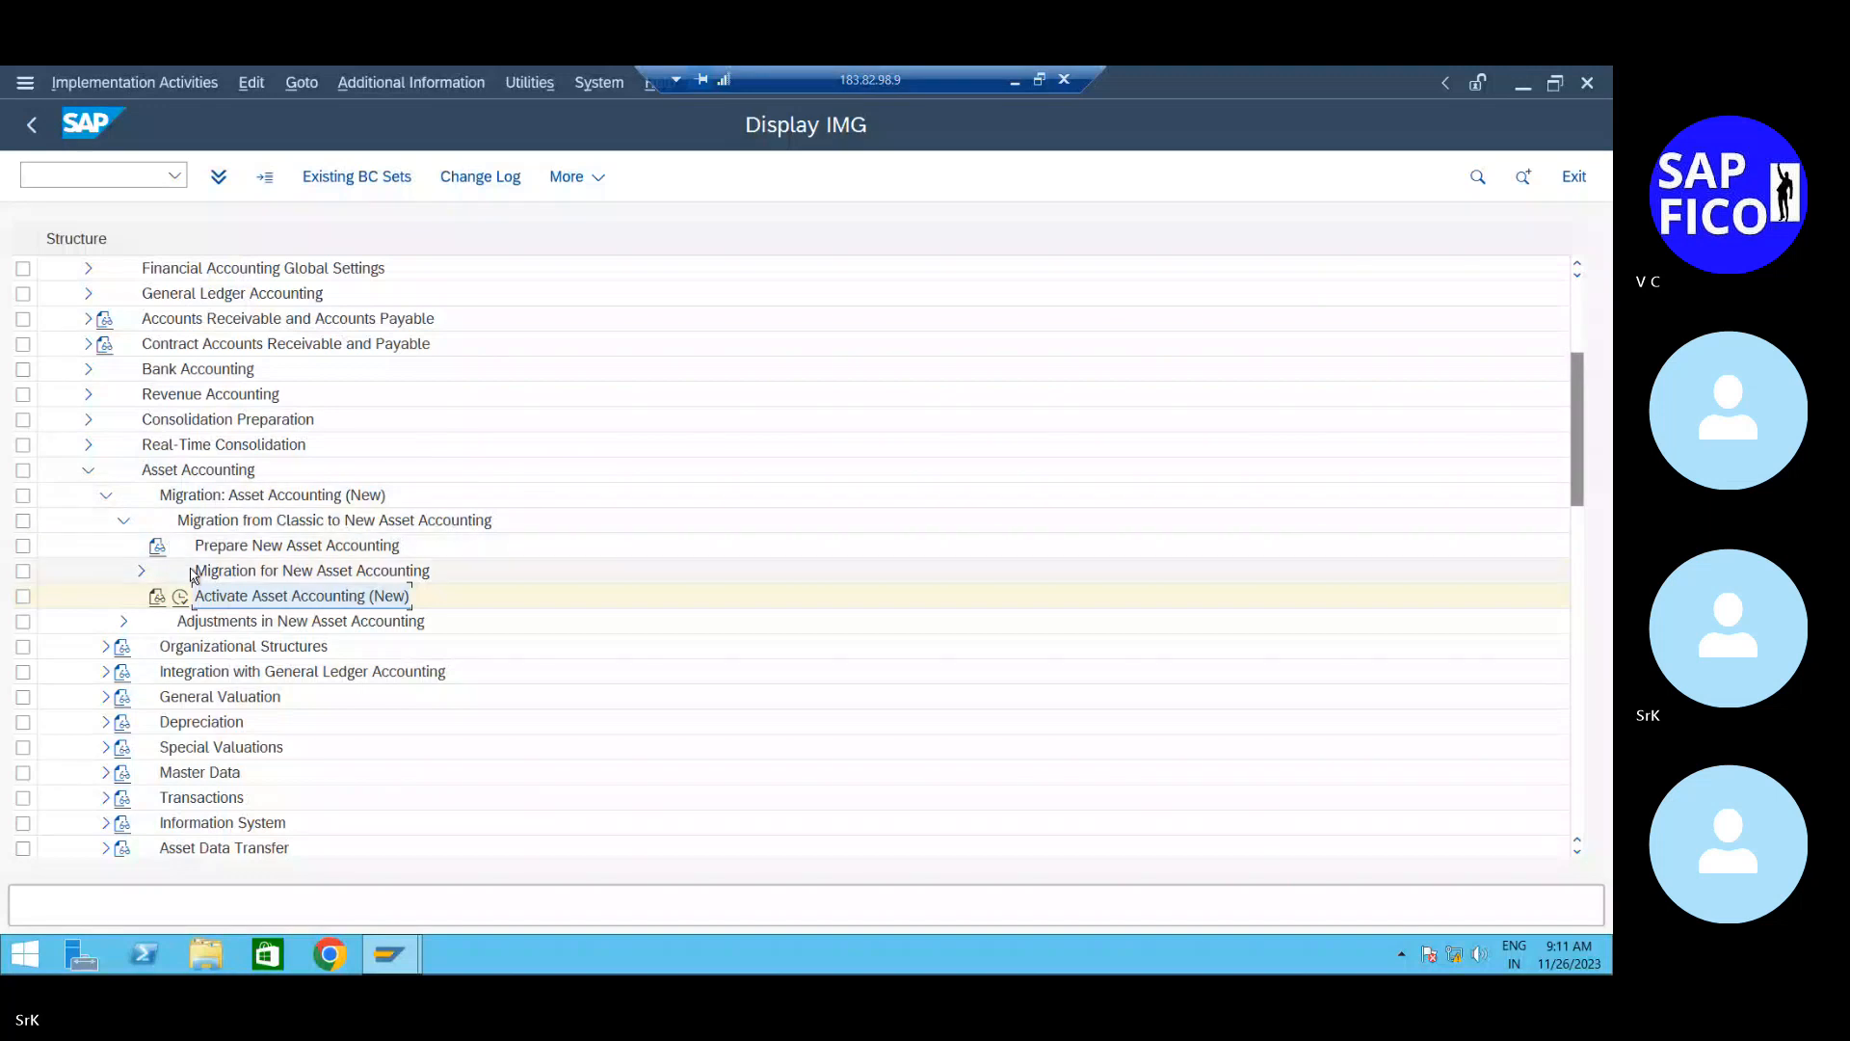
click(110, 648)
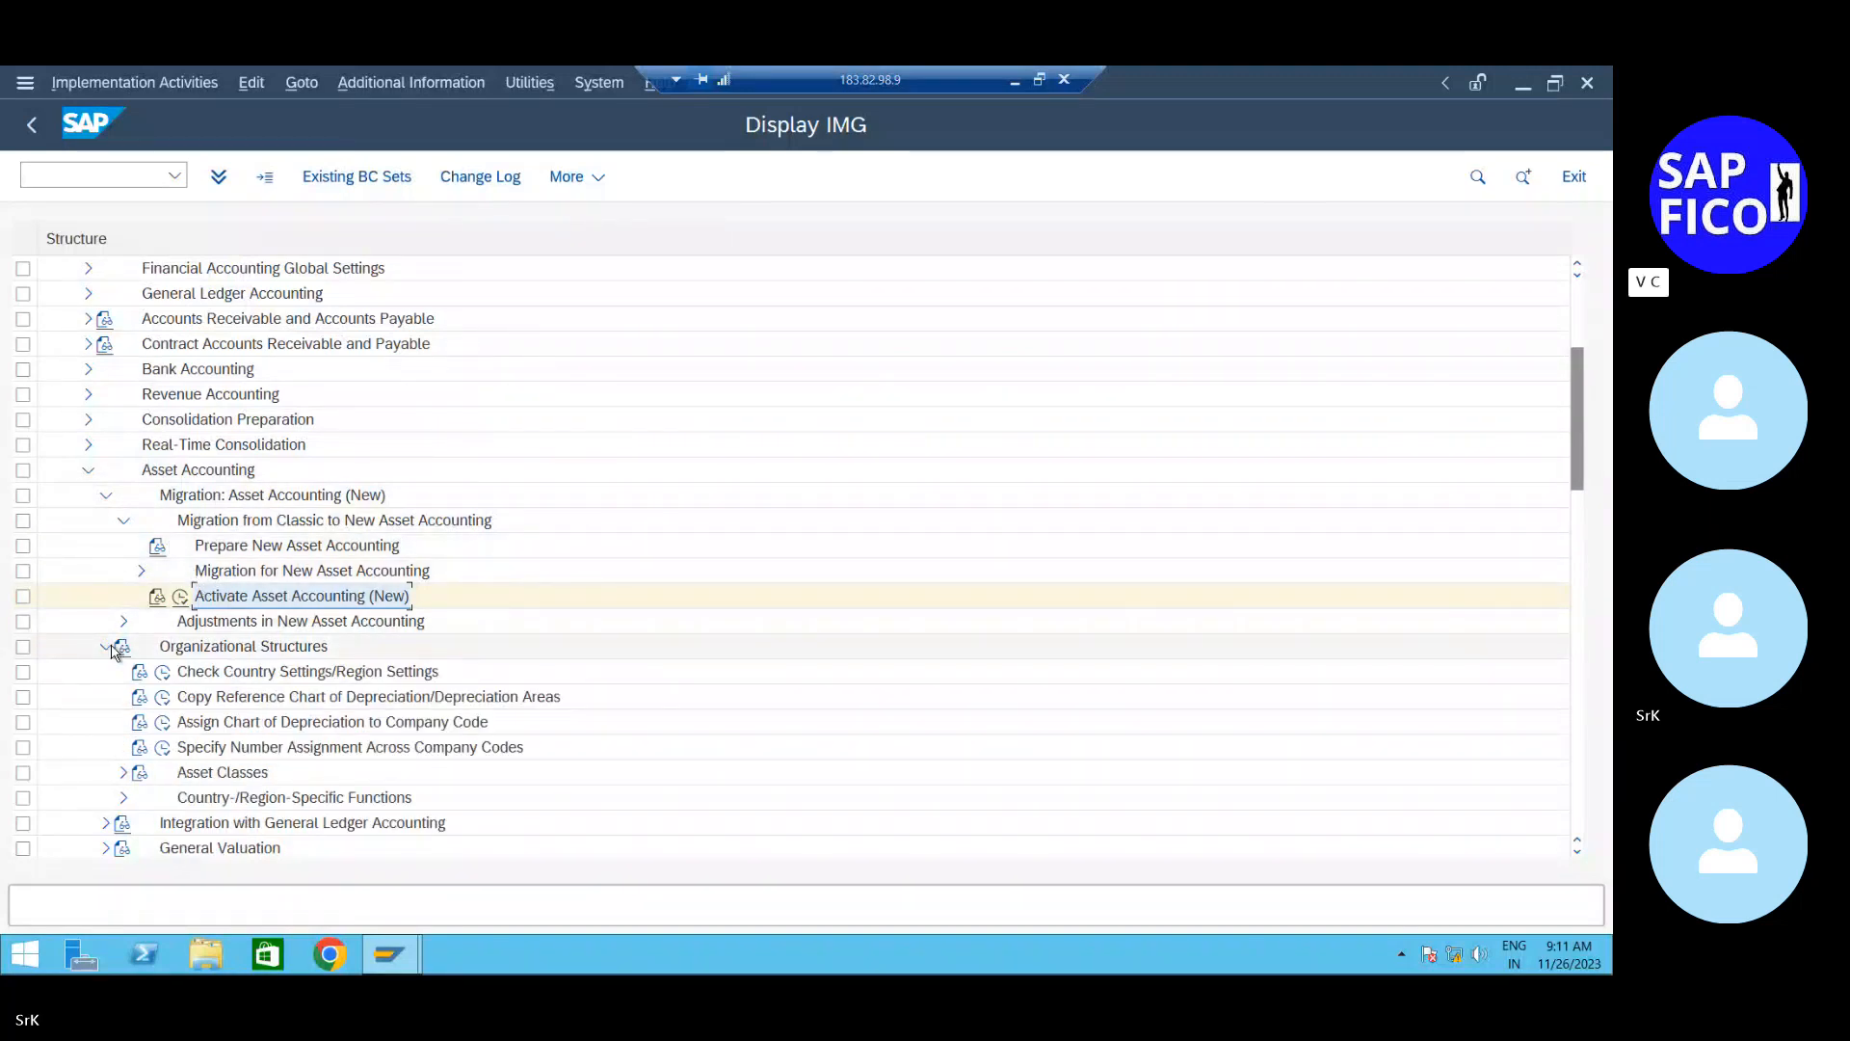
Open the Copy Reference Chart of Depreciation activity under Copy Reference Chart of Depreciation/Depreciation Areas
scroll(191, 628, down, 2)
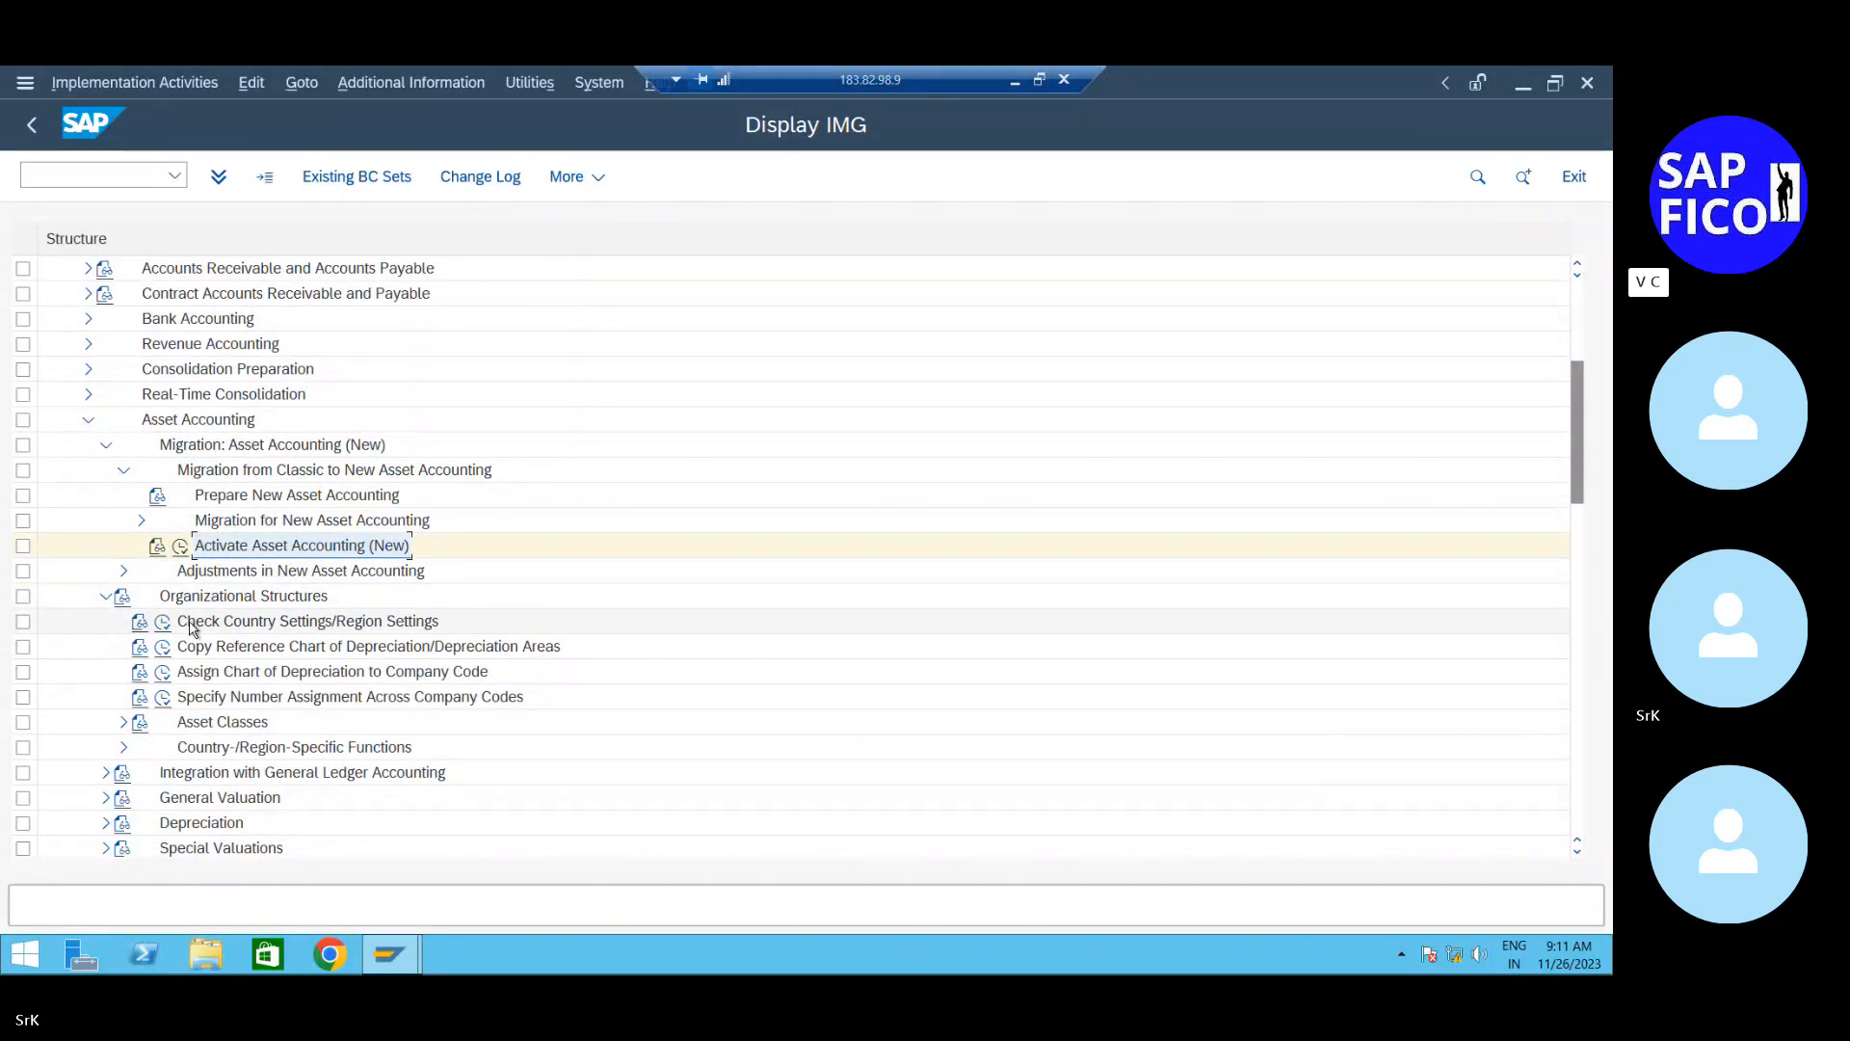
scroll(190, 628, down, 2)
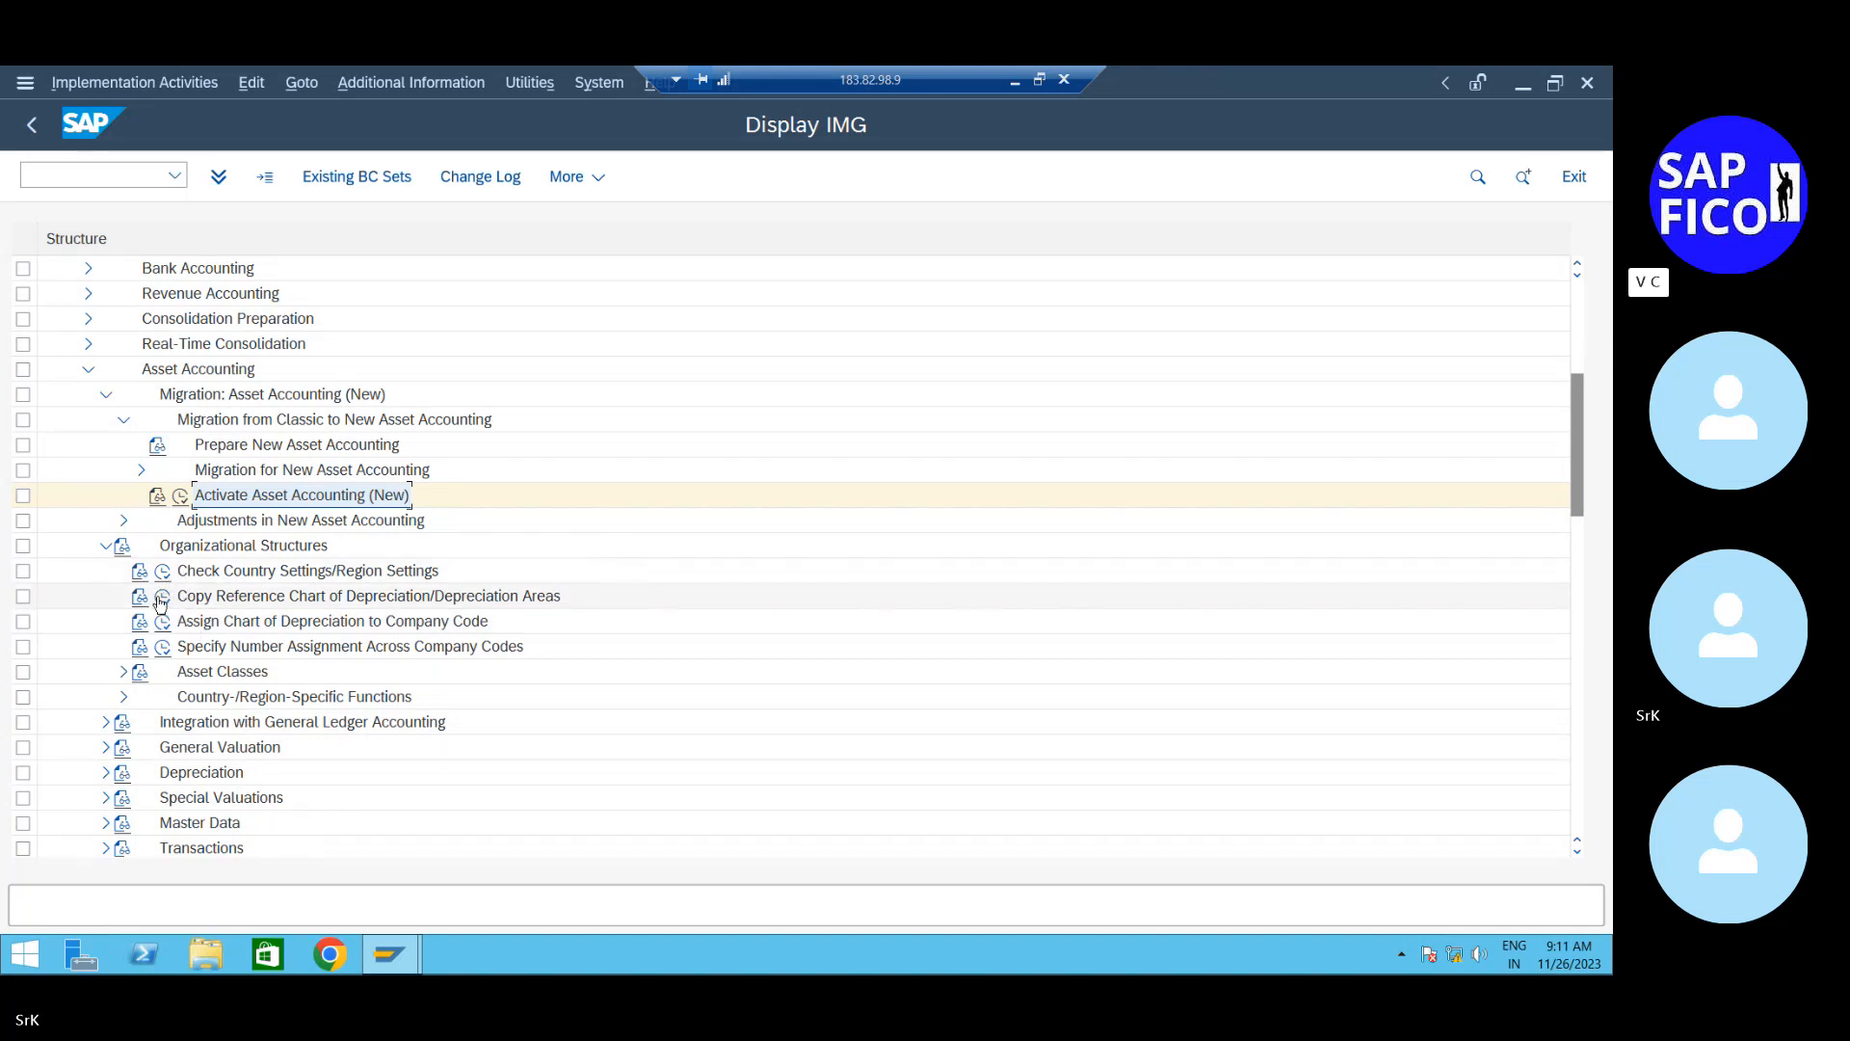
click(161, 599)
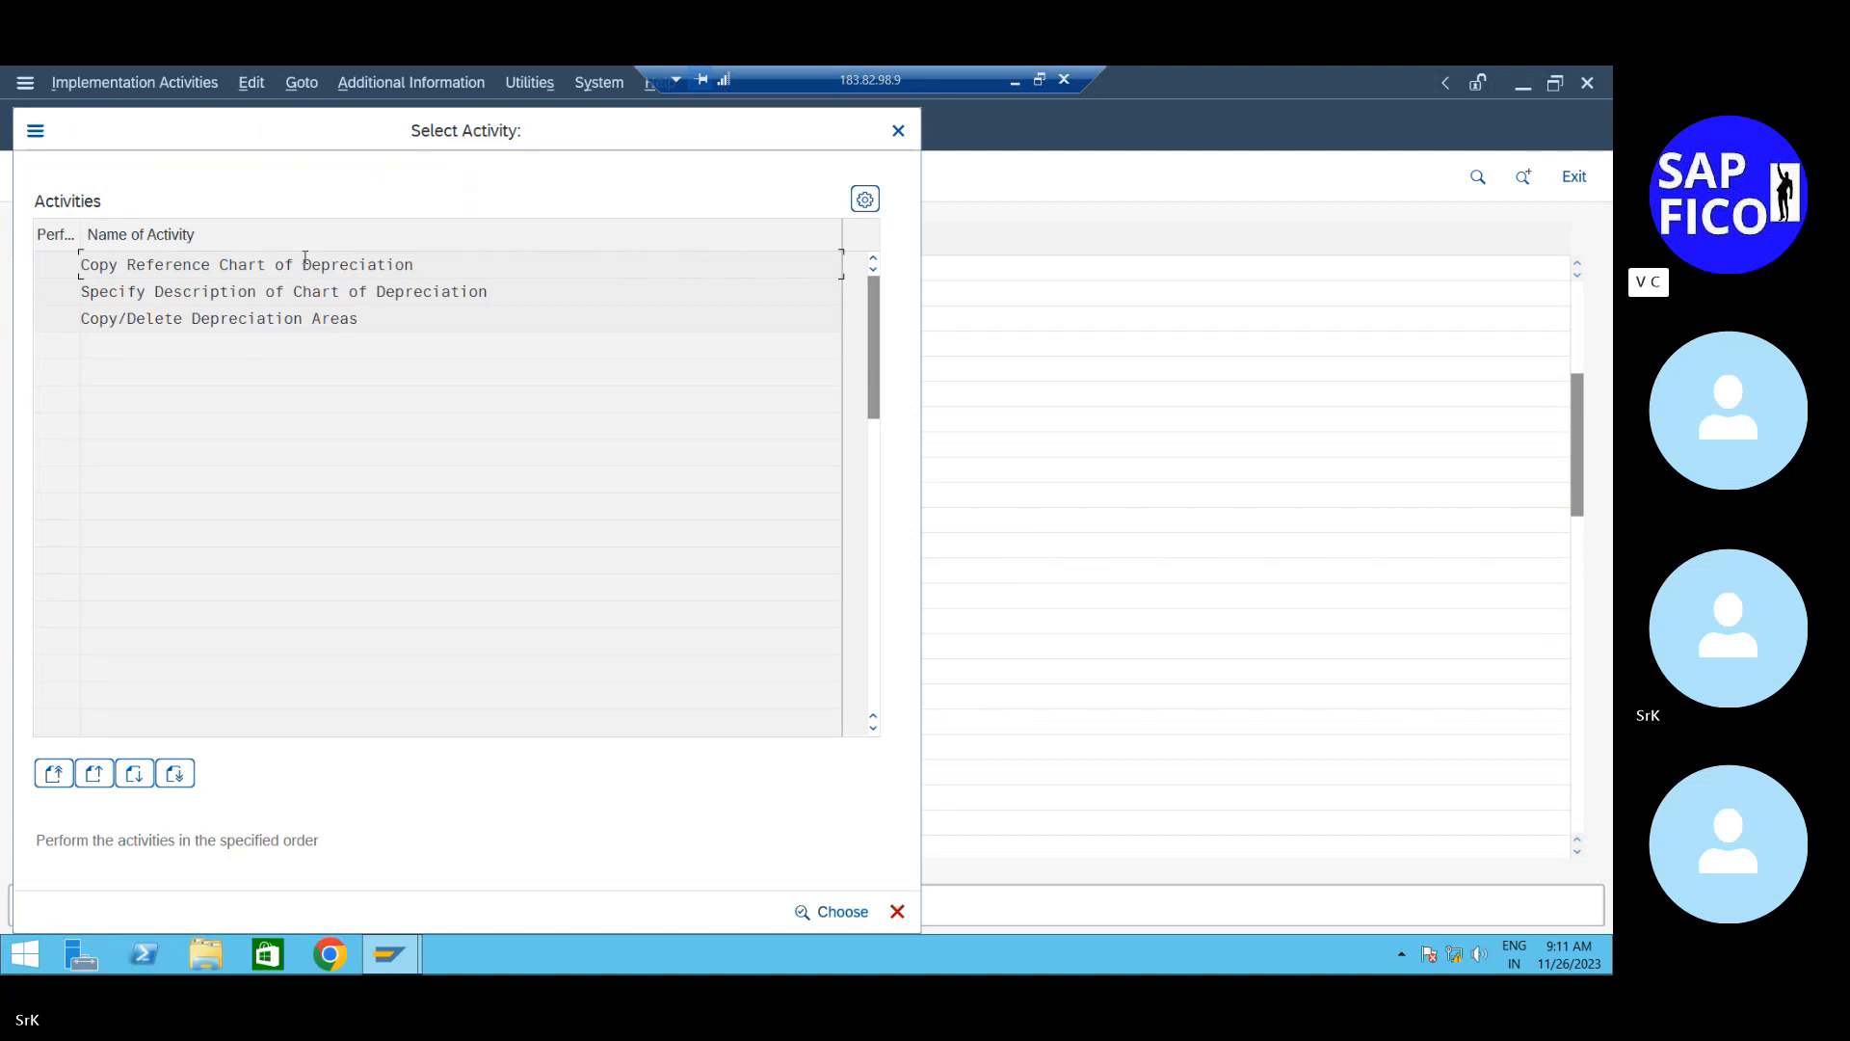
double_click(305, 264)
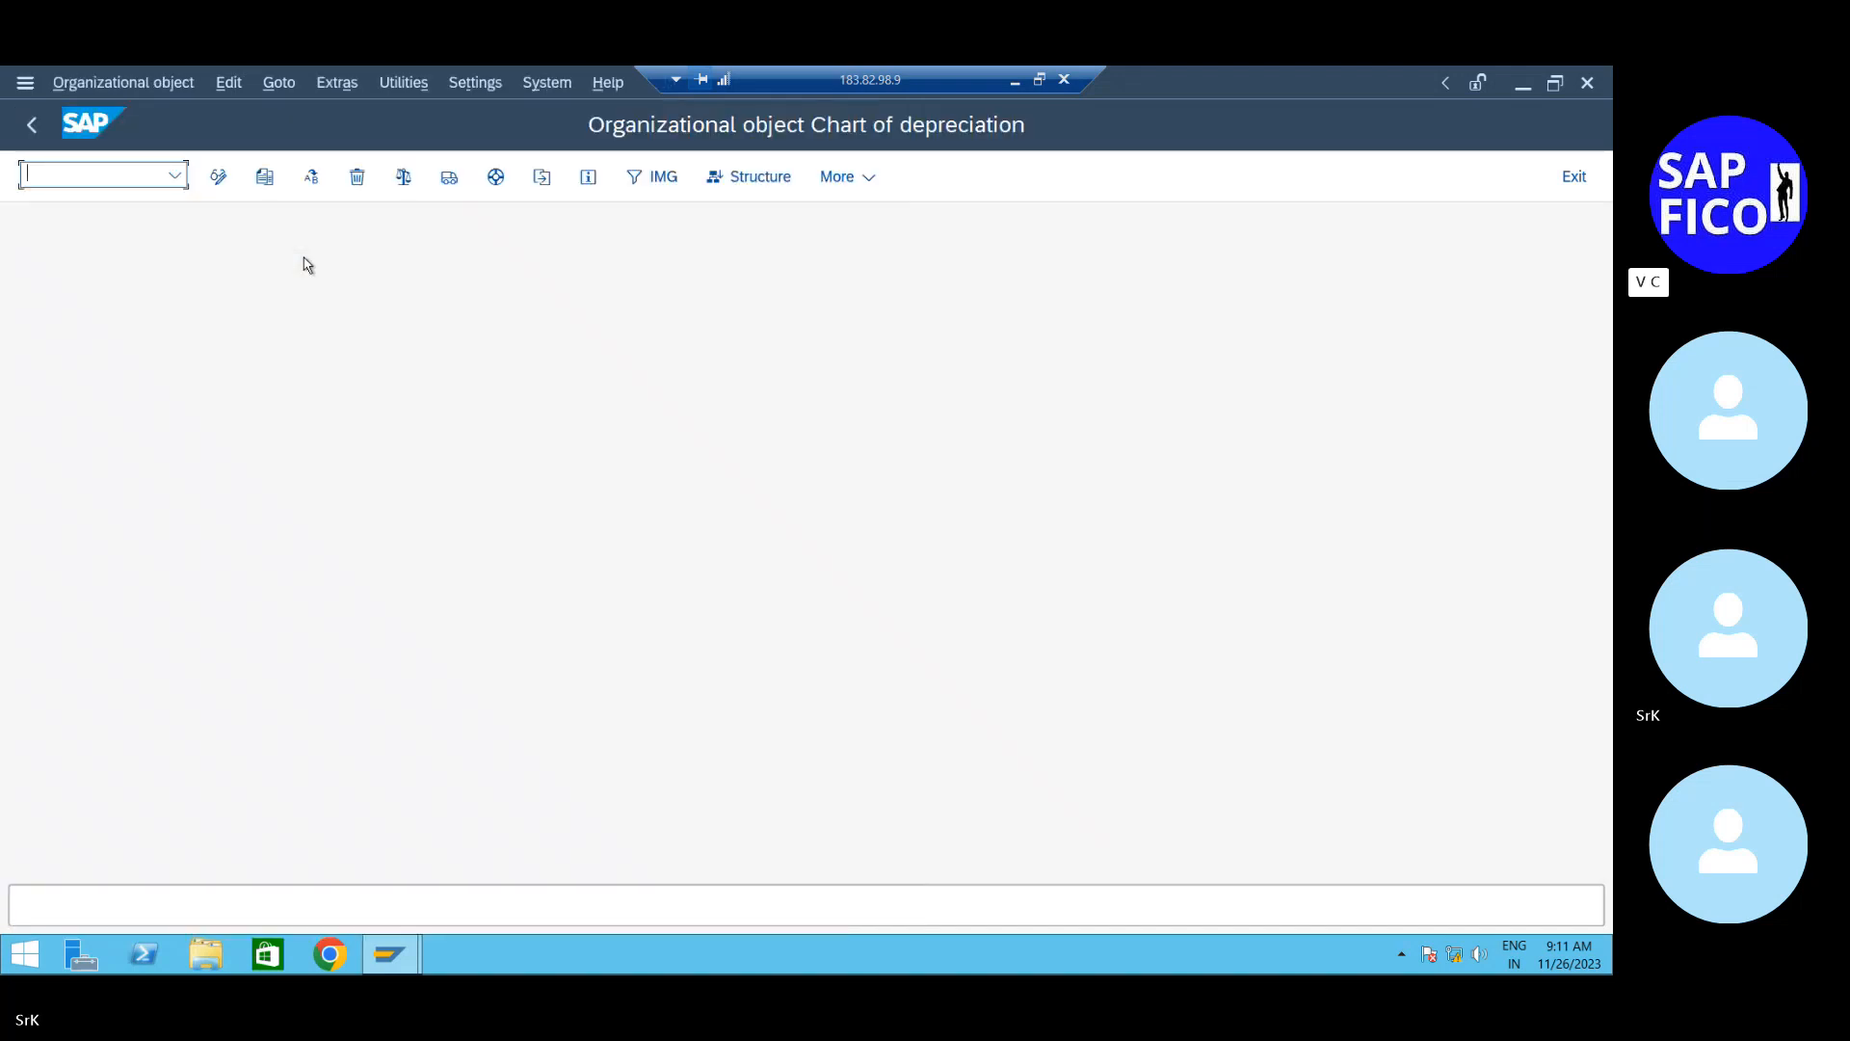
Copy the Indian sample chart of depreciation 0IN to the new chart of depreciation SRK1
click(265, 177)
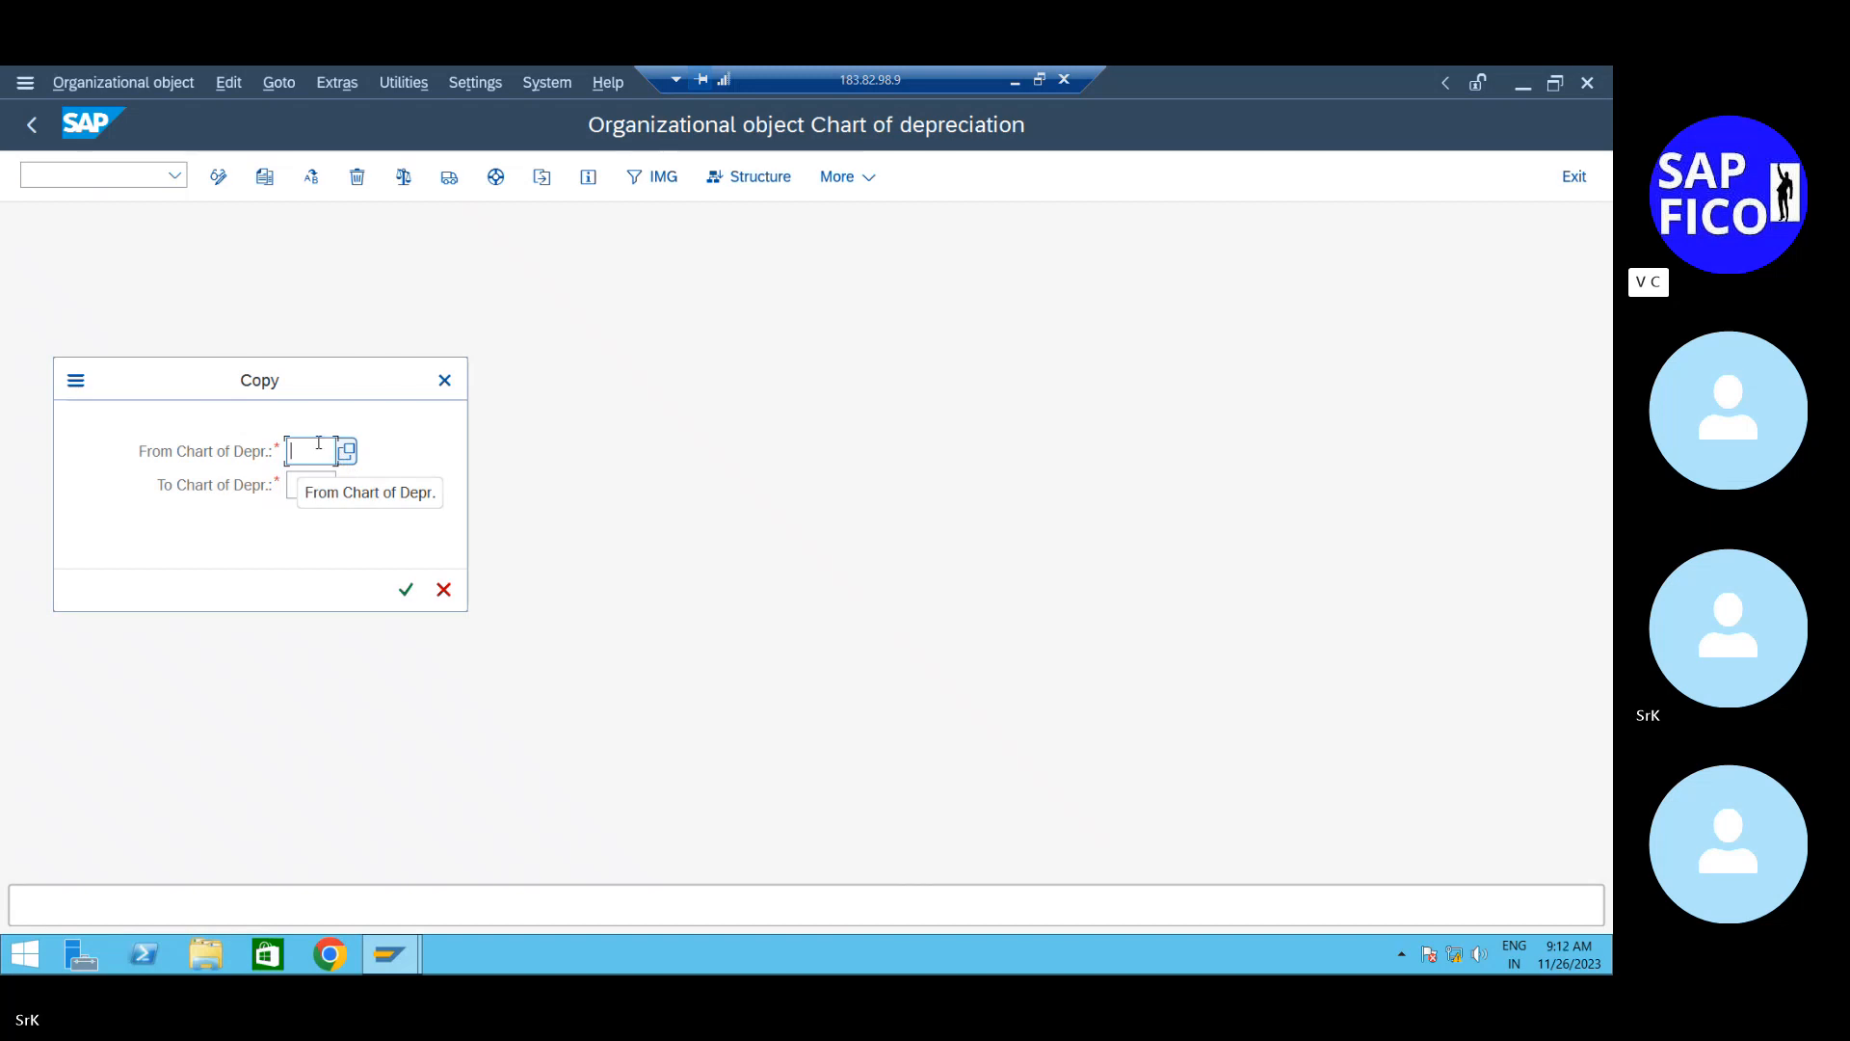
click(347, 452)
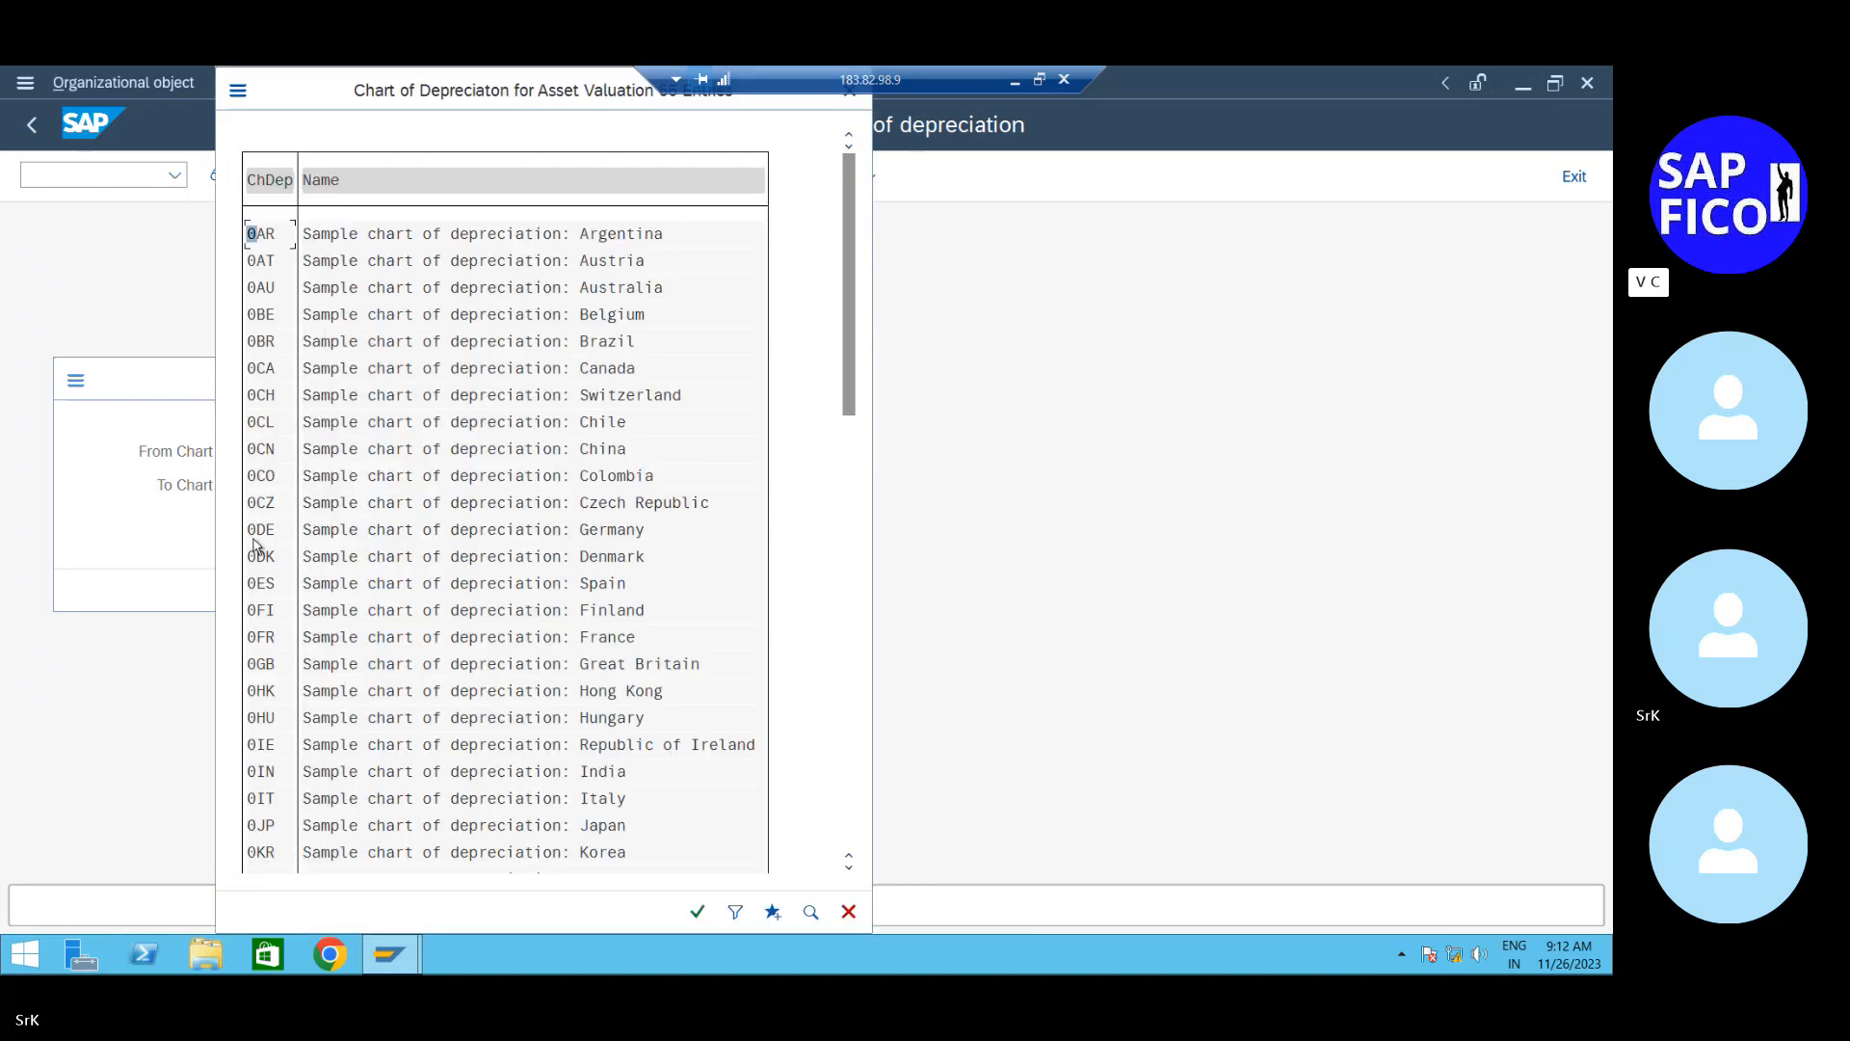
click(270, 772)
double_click(345, 782)
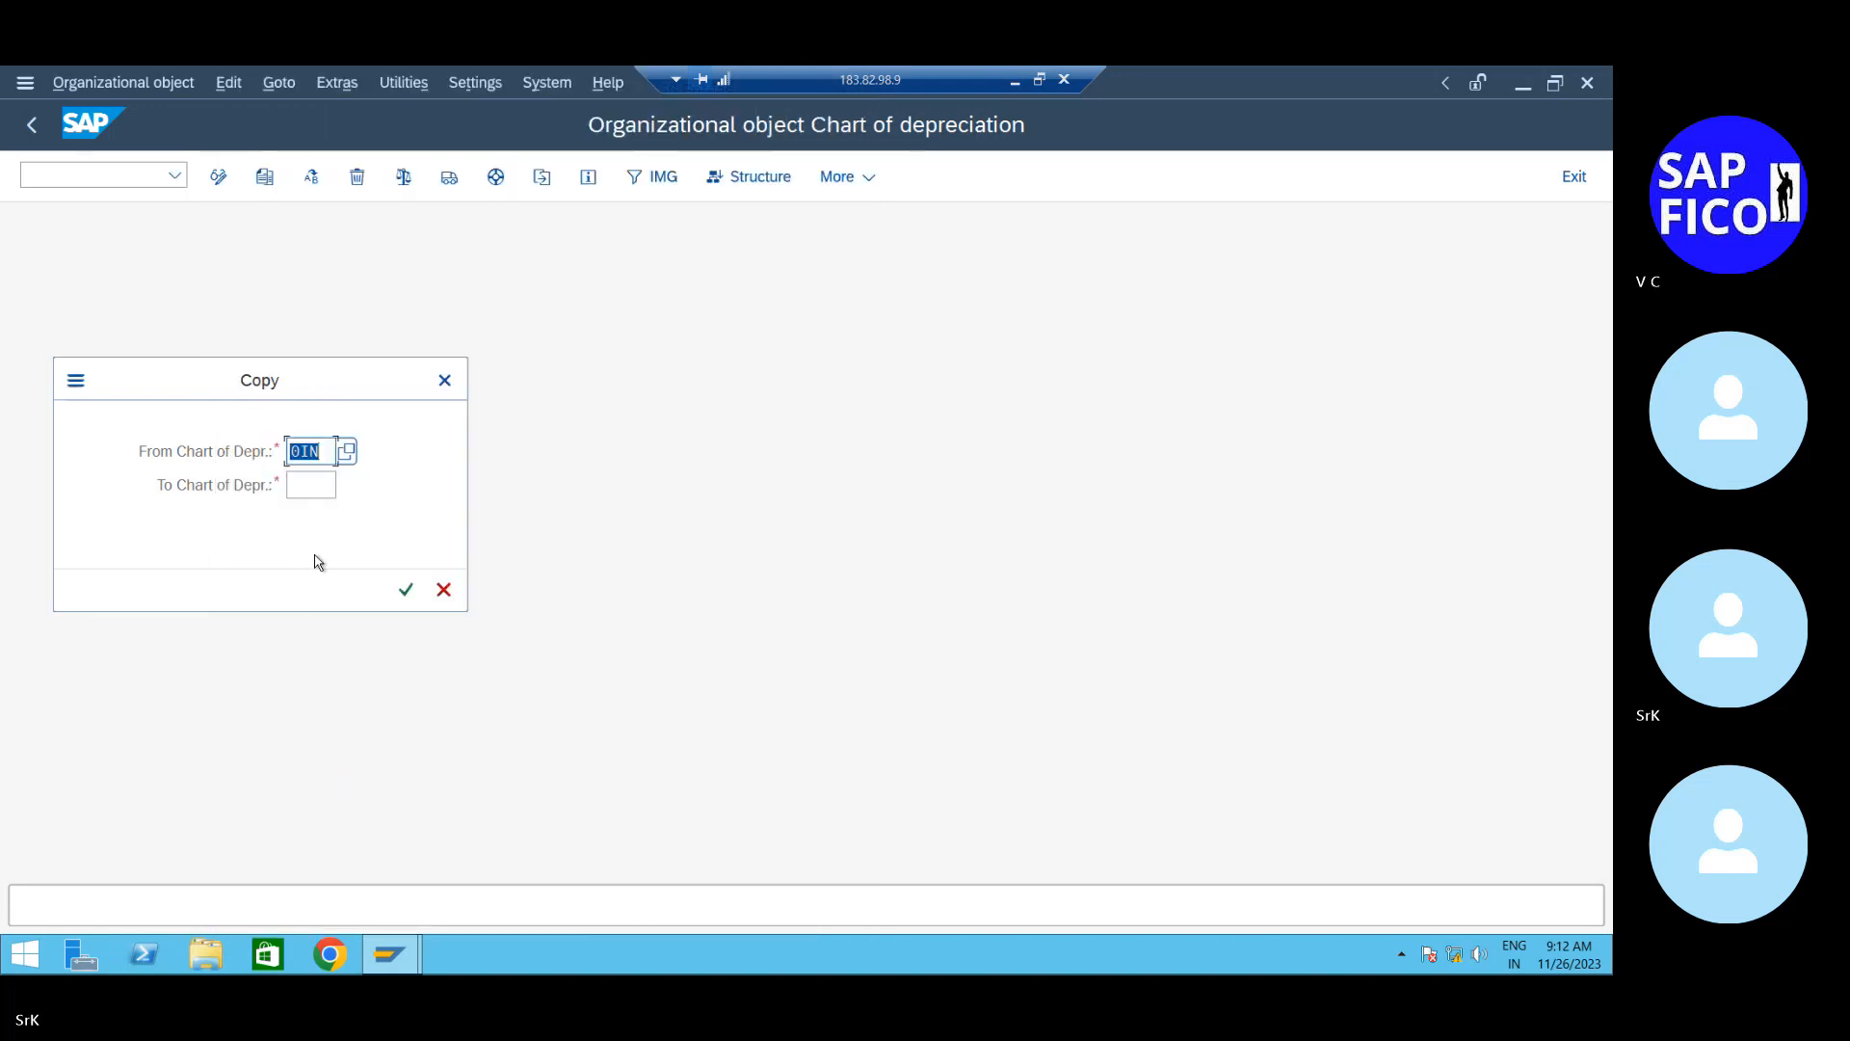
click(324, 485)
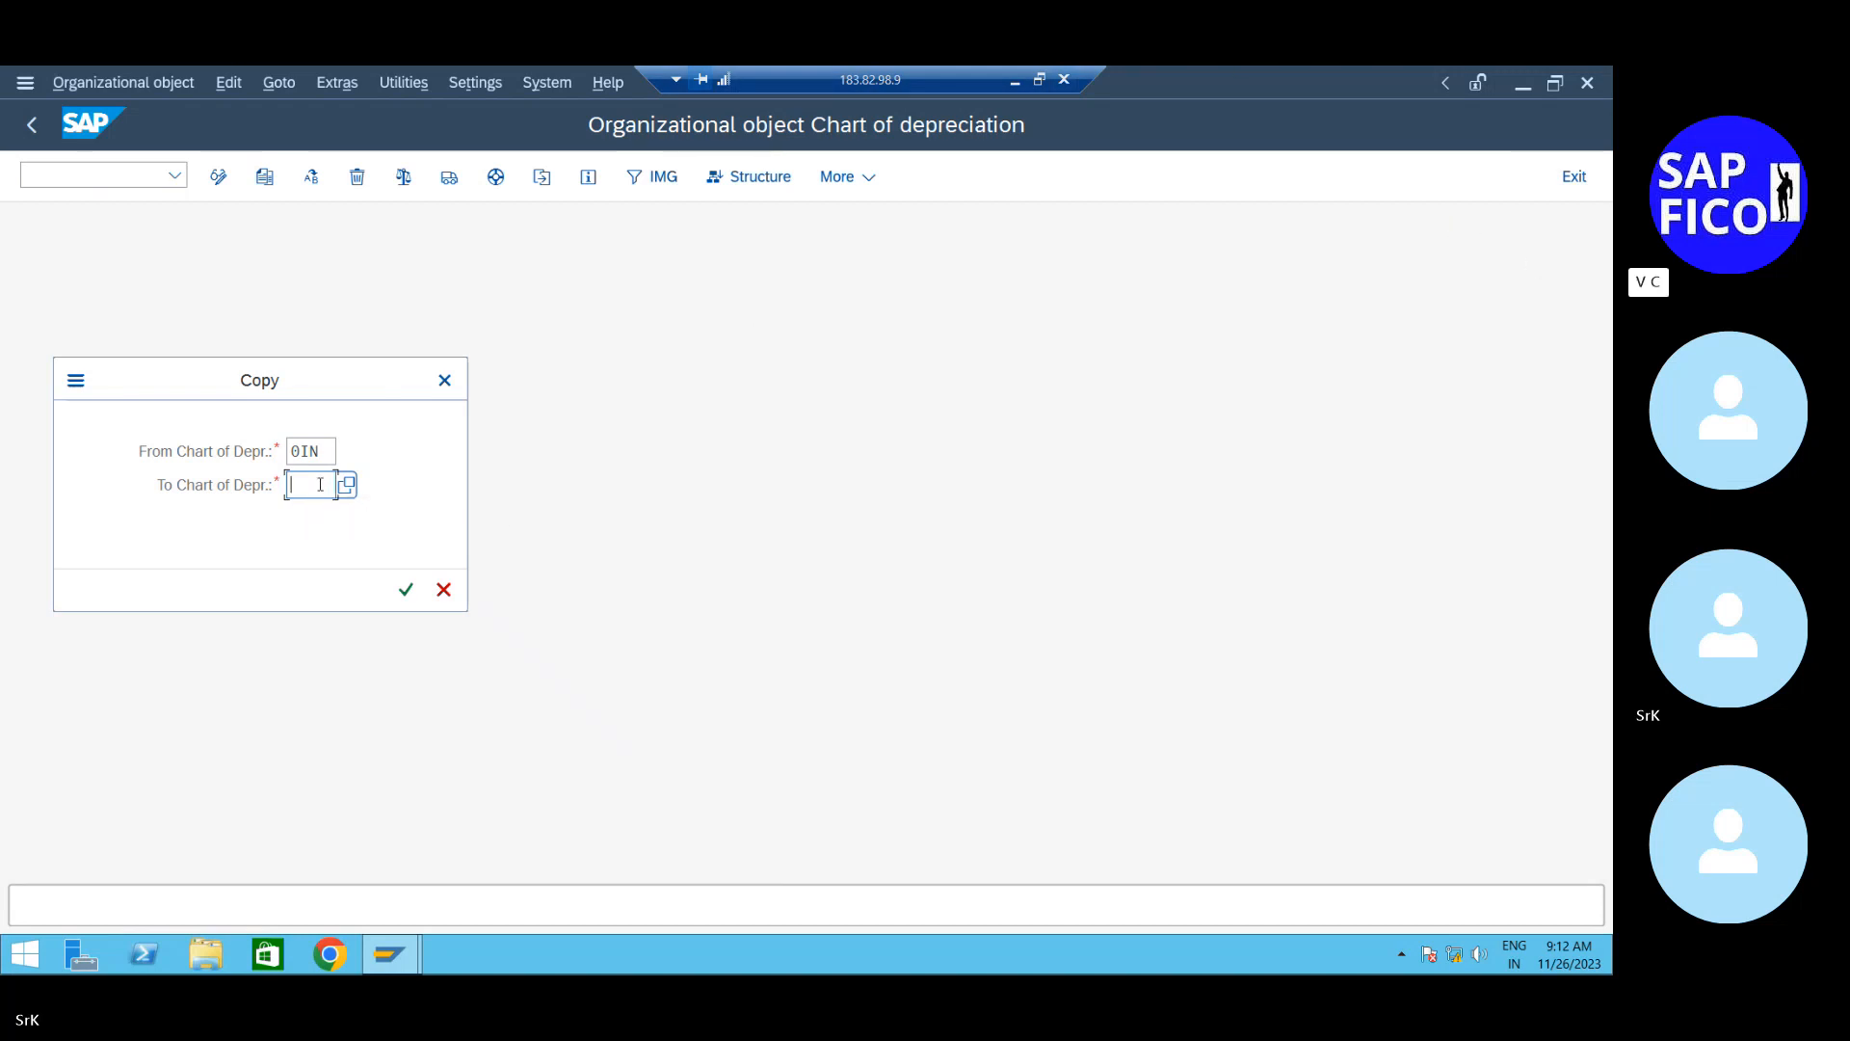
text(Srk)
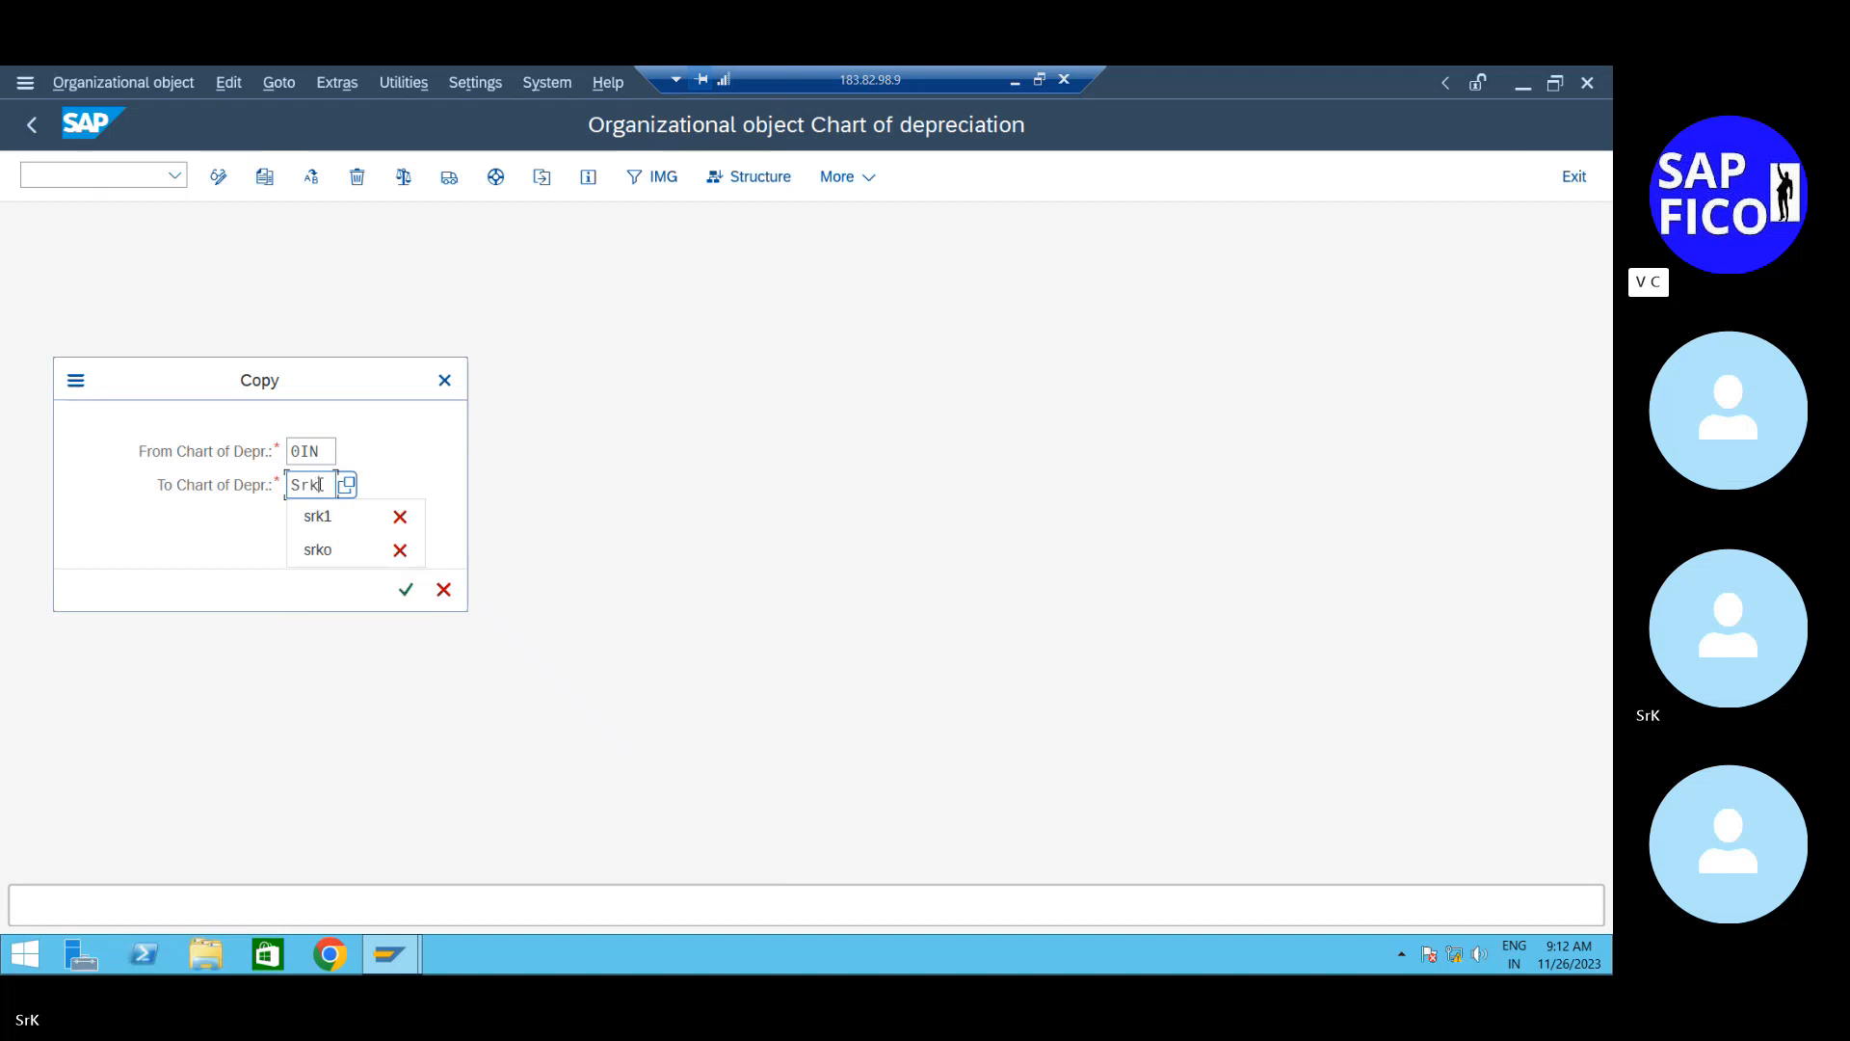
text(1)
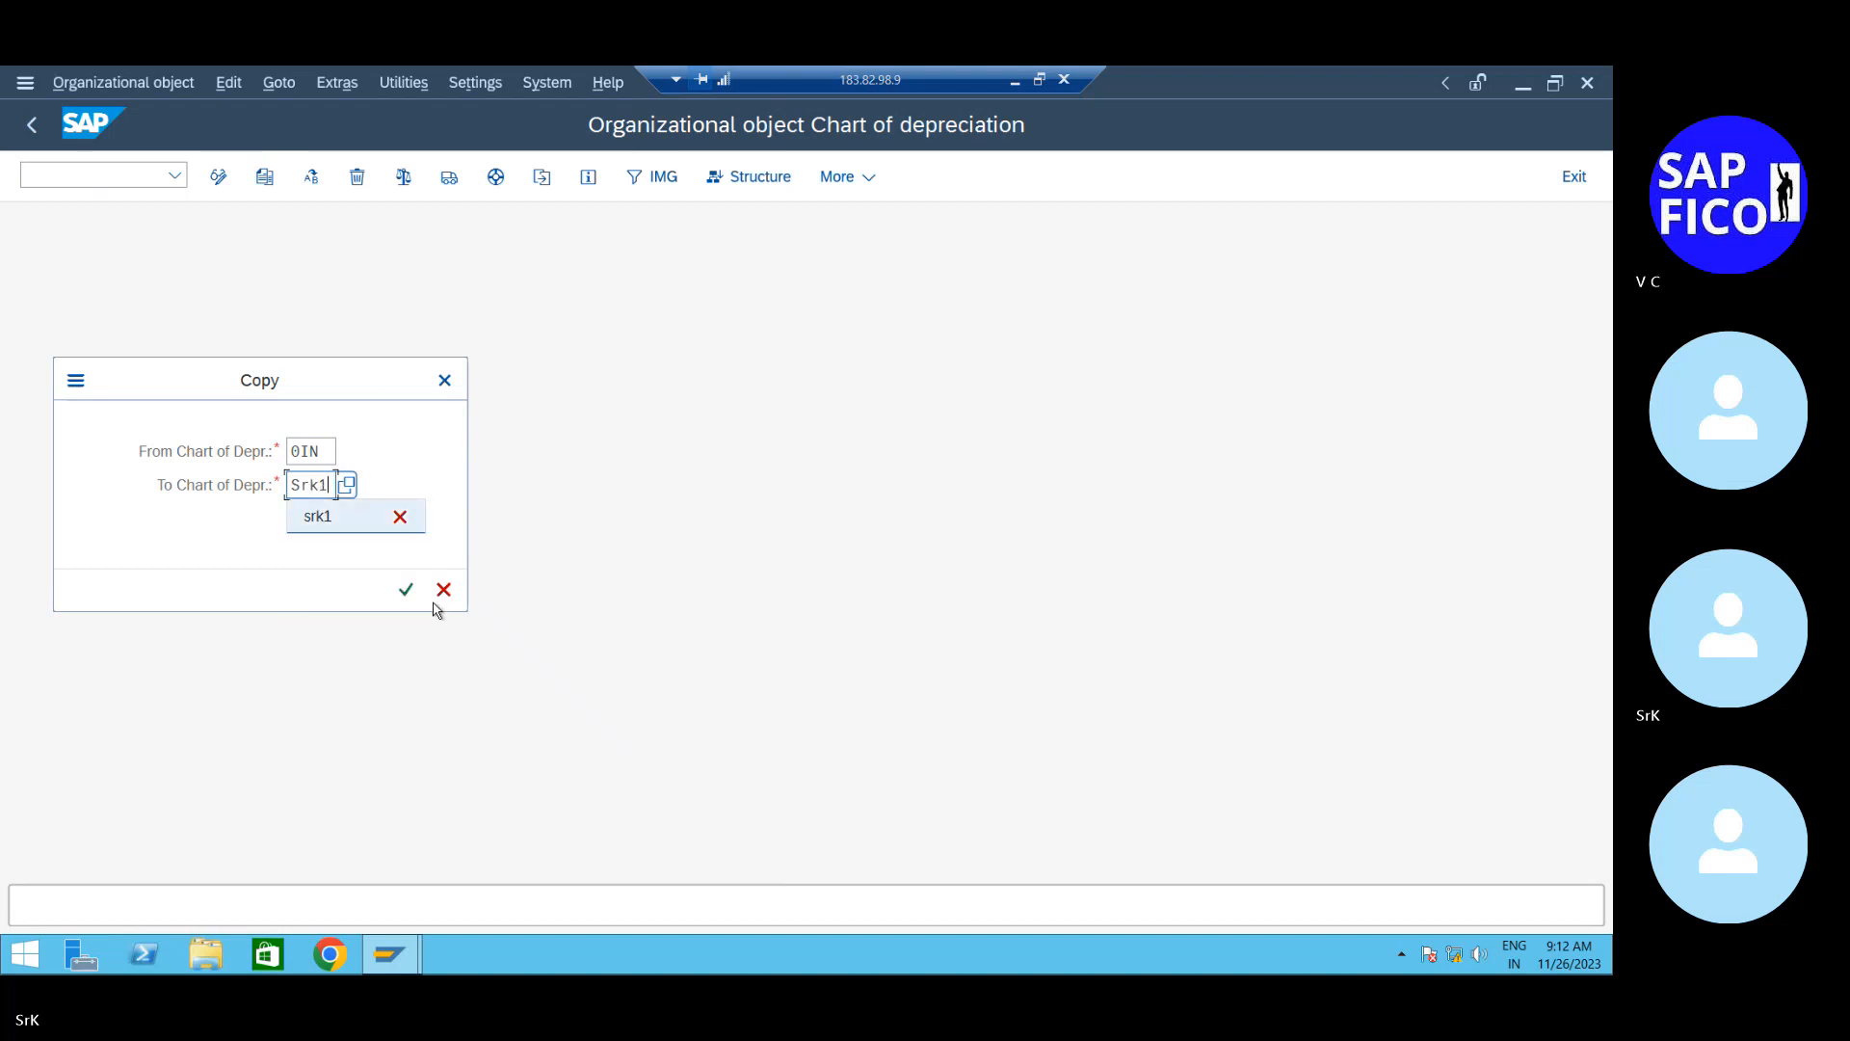
click(345, 522)
click(405, 589)
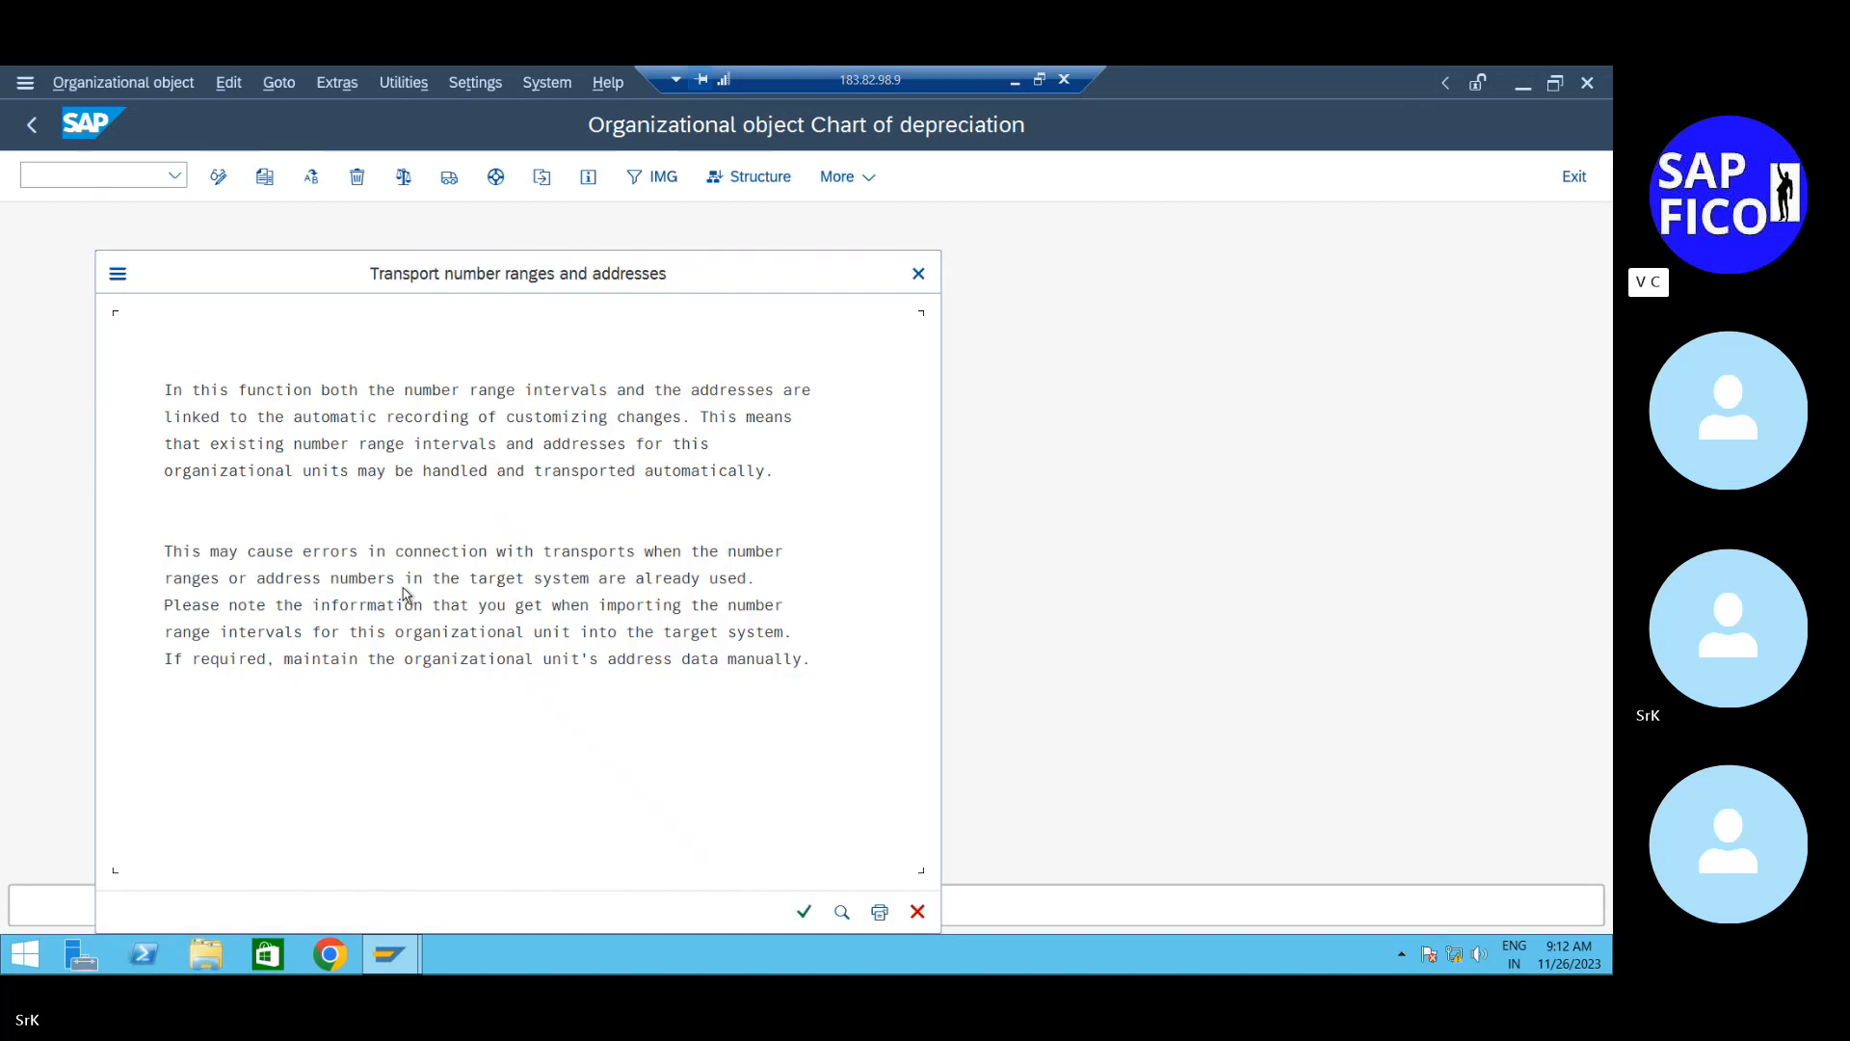
Agree to transport the number ranges and record the copy in the customizing request "Universal Journal Settings for Puma"
click(806, 913)
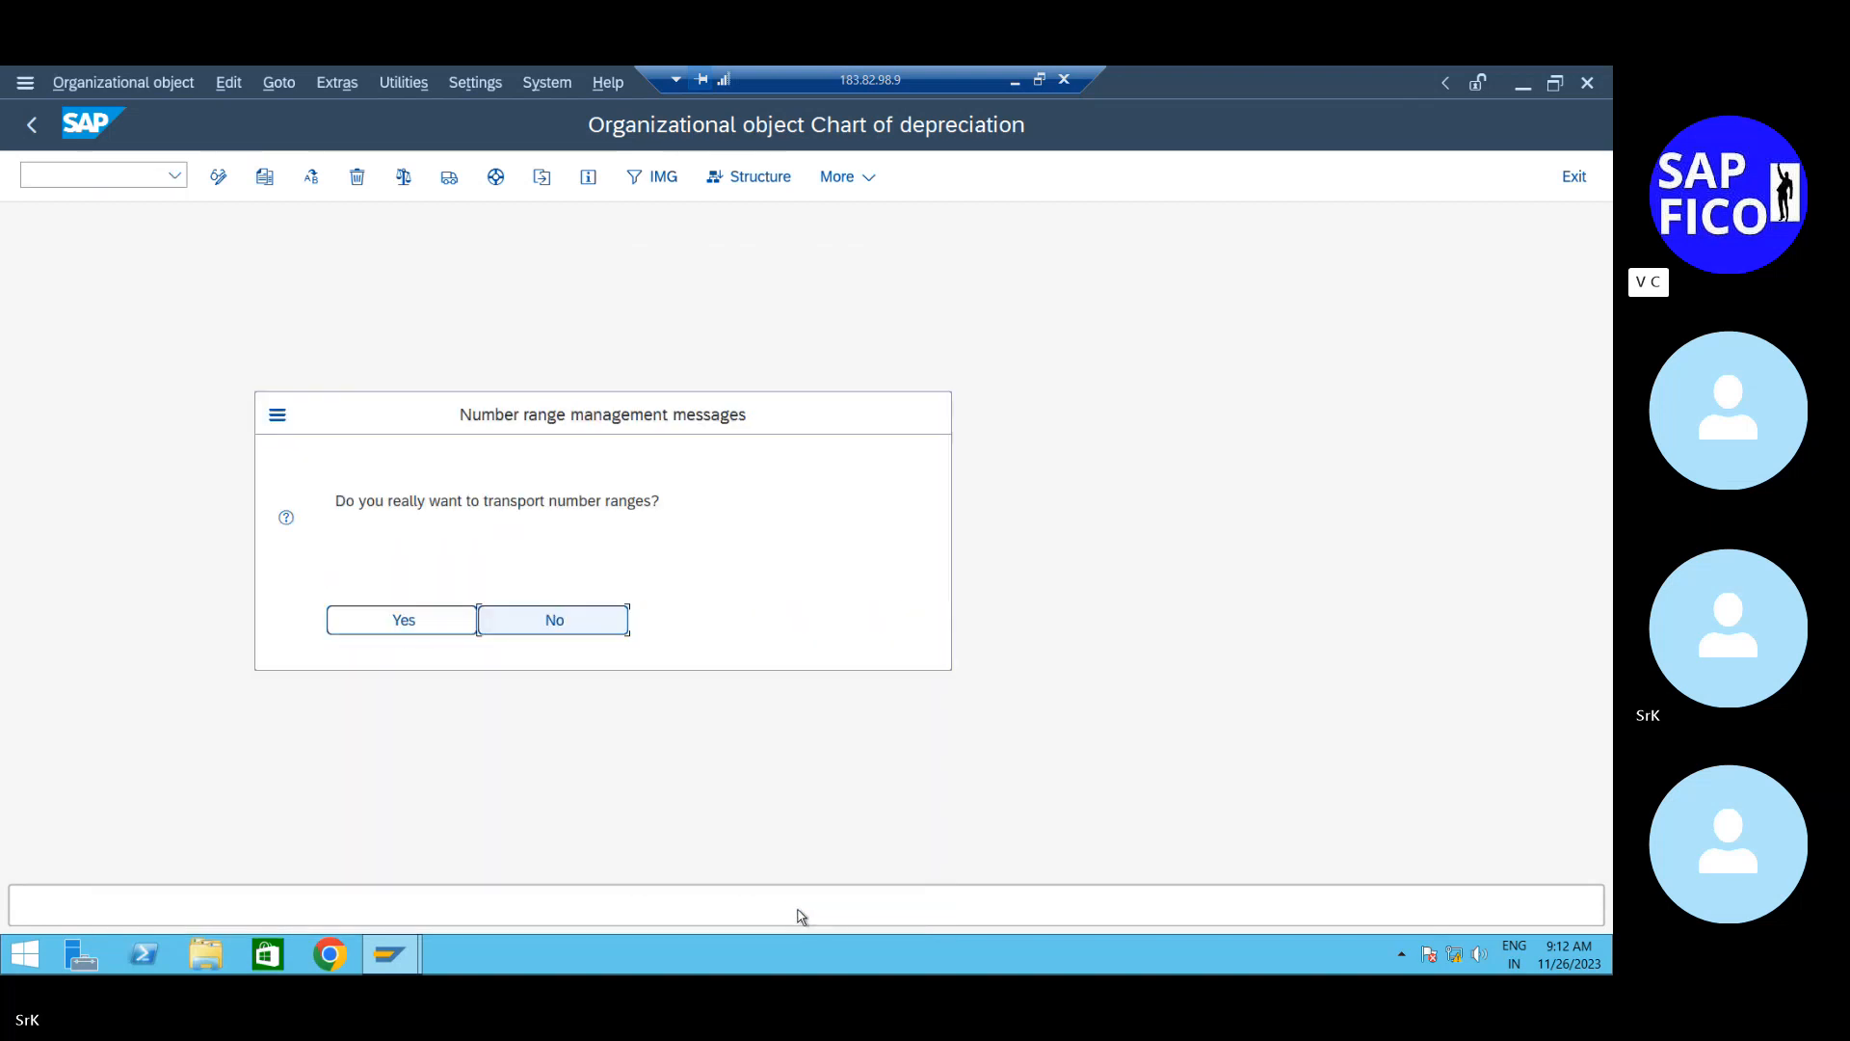
click(393, 622)
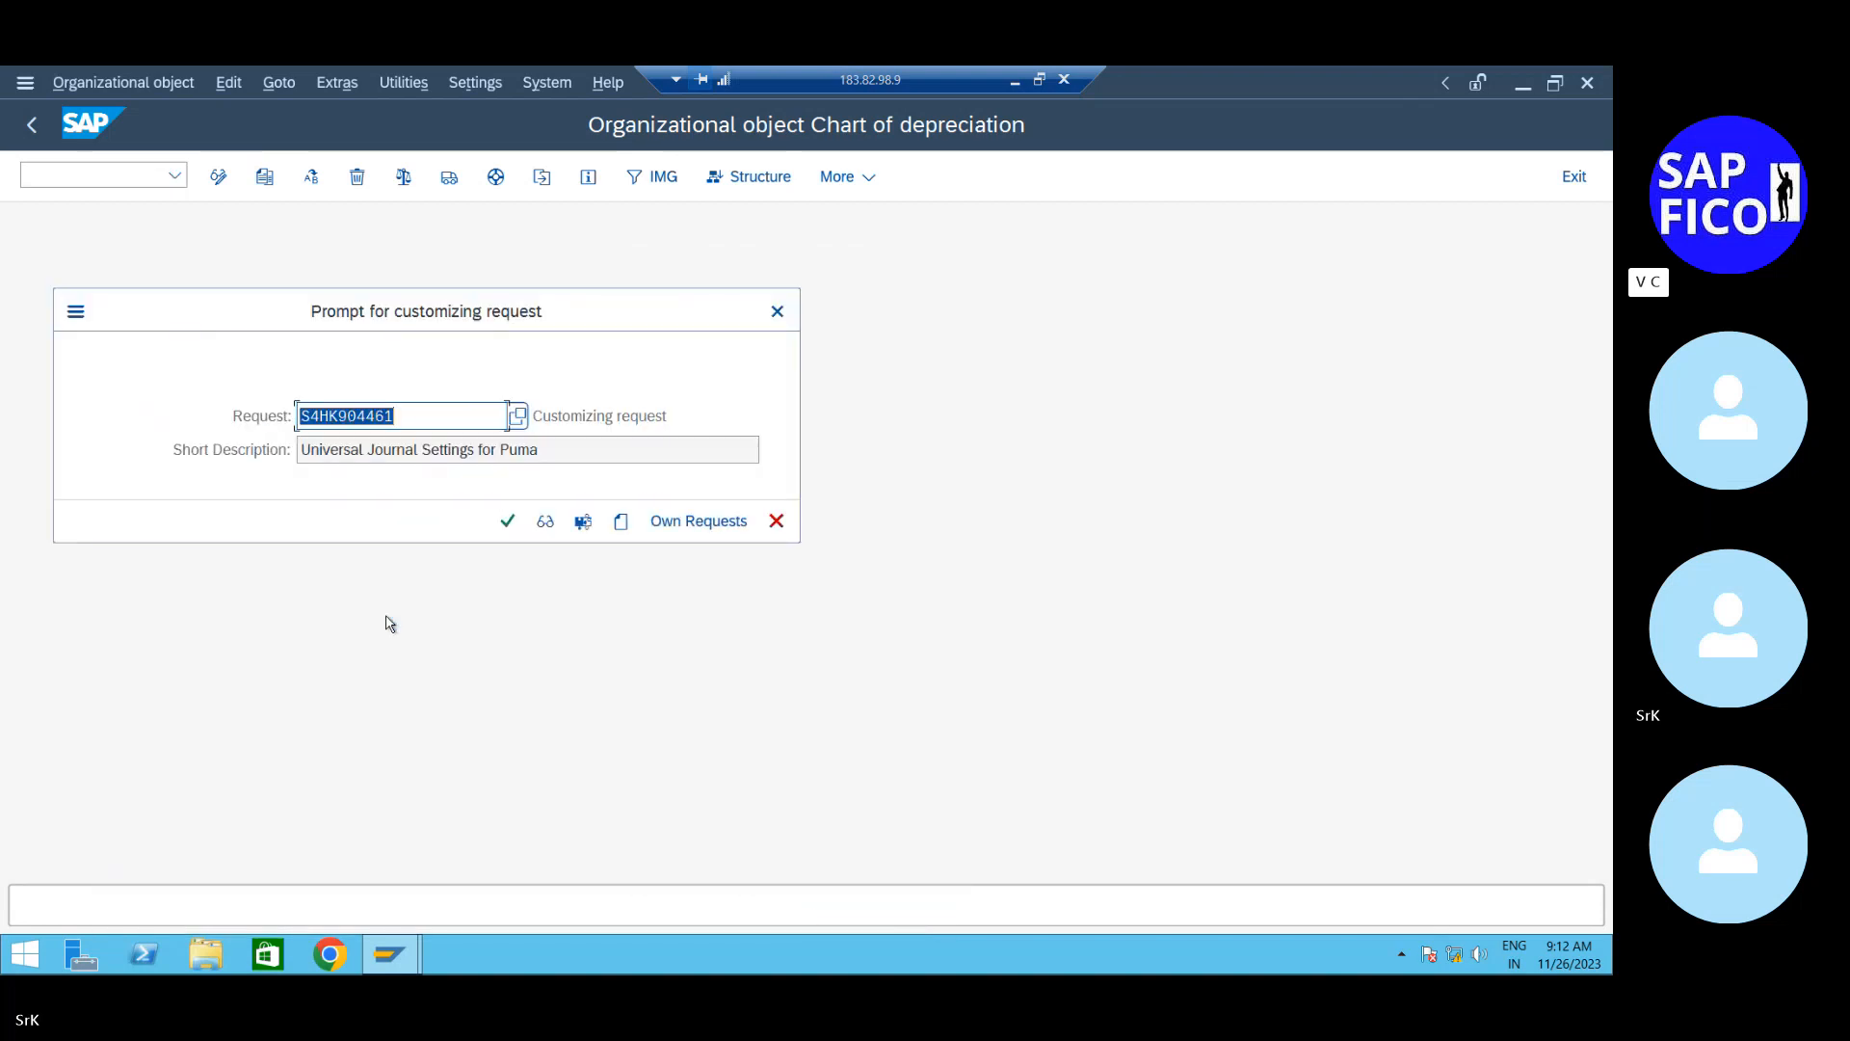
click(508, 521)
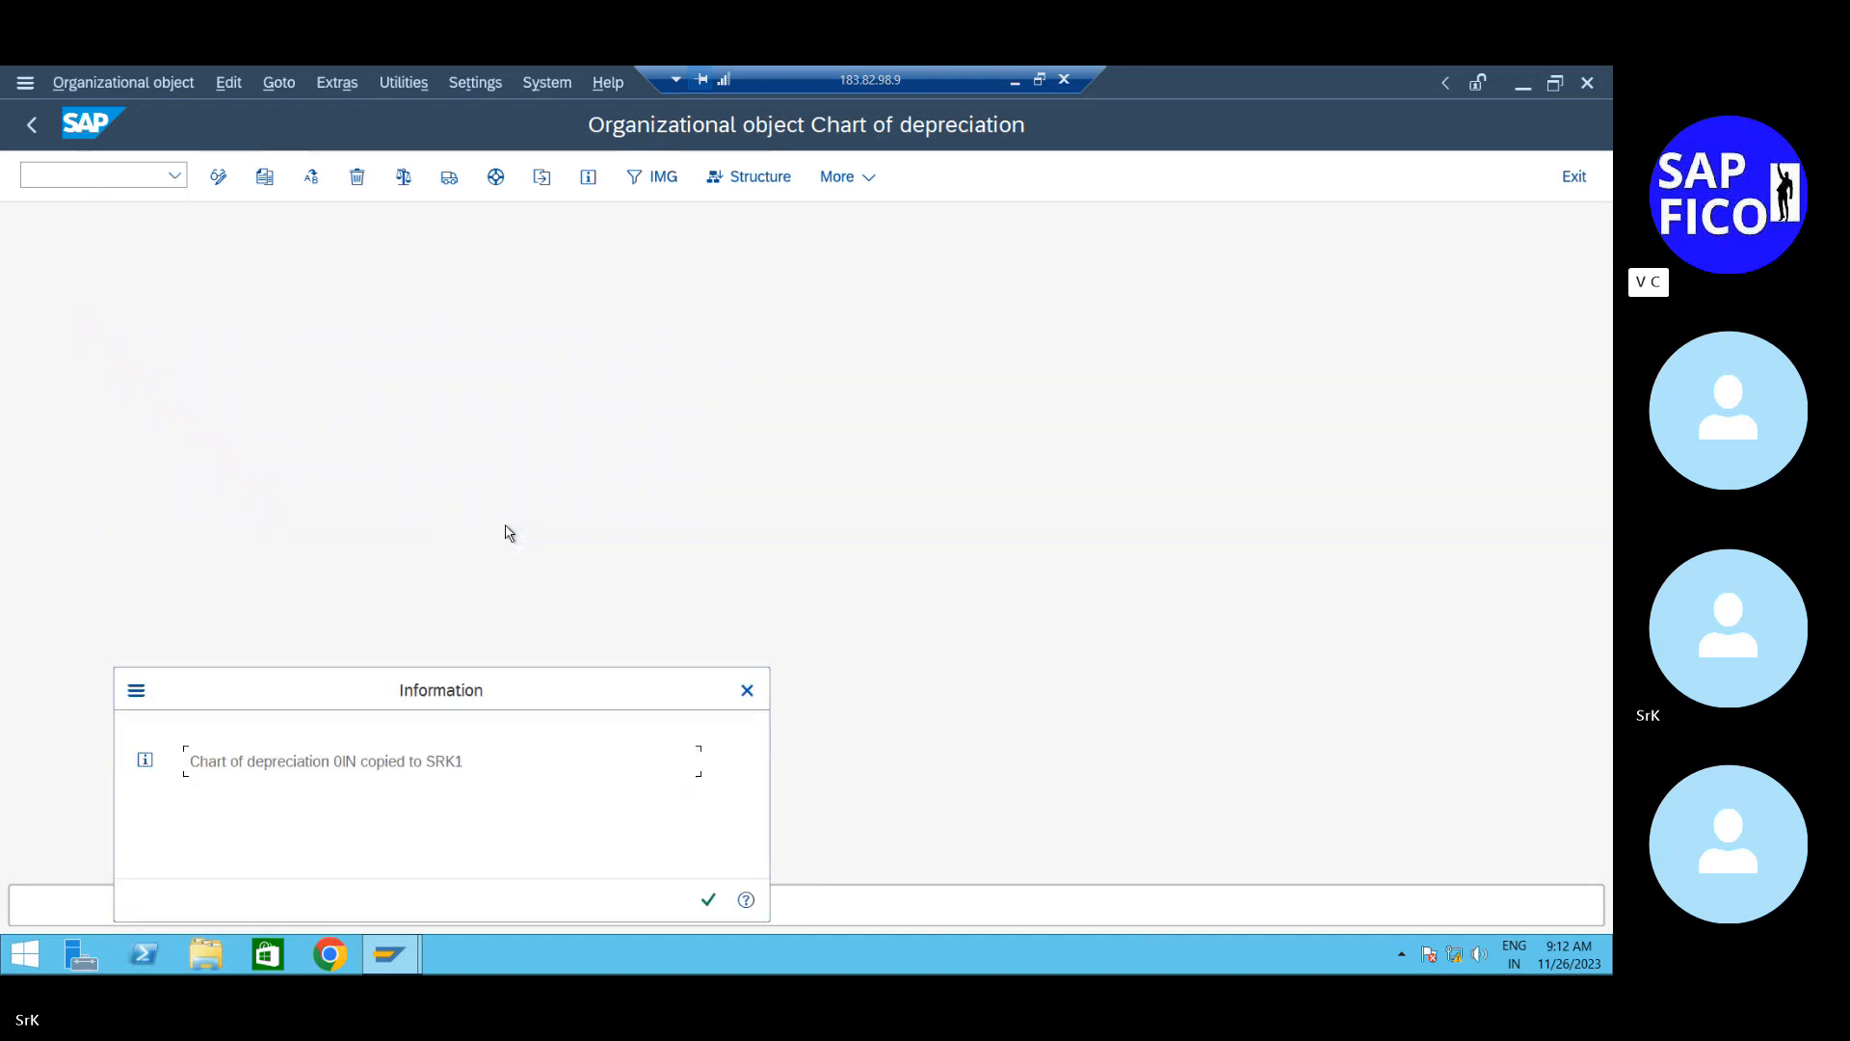
drag(453, 687, 511, 479)
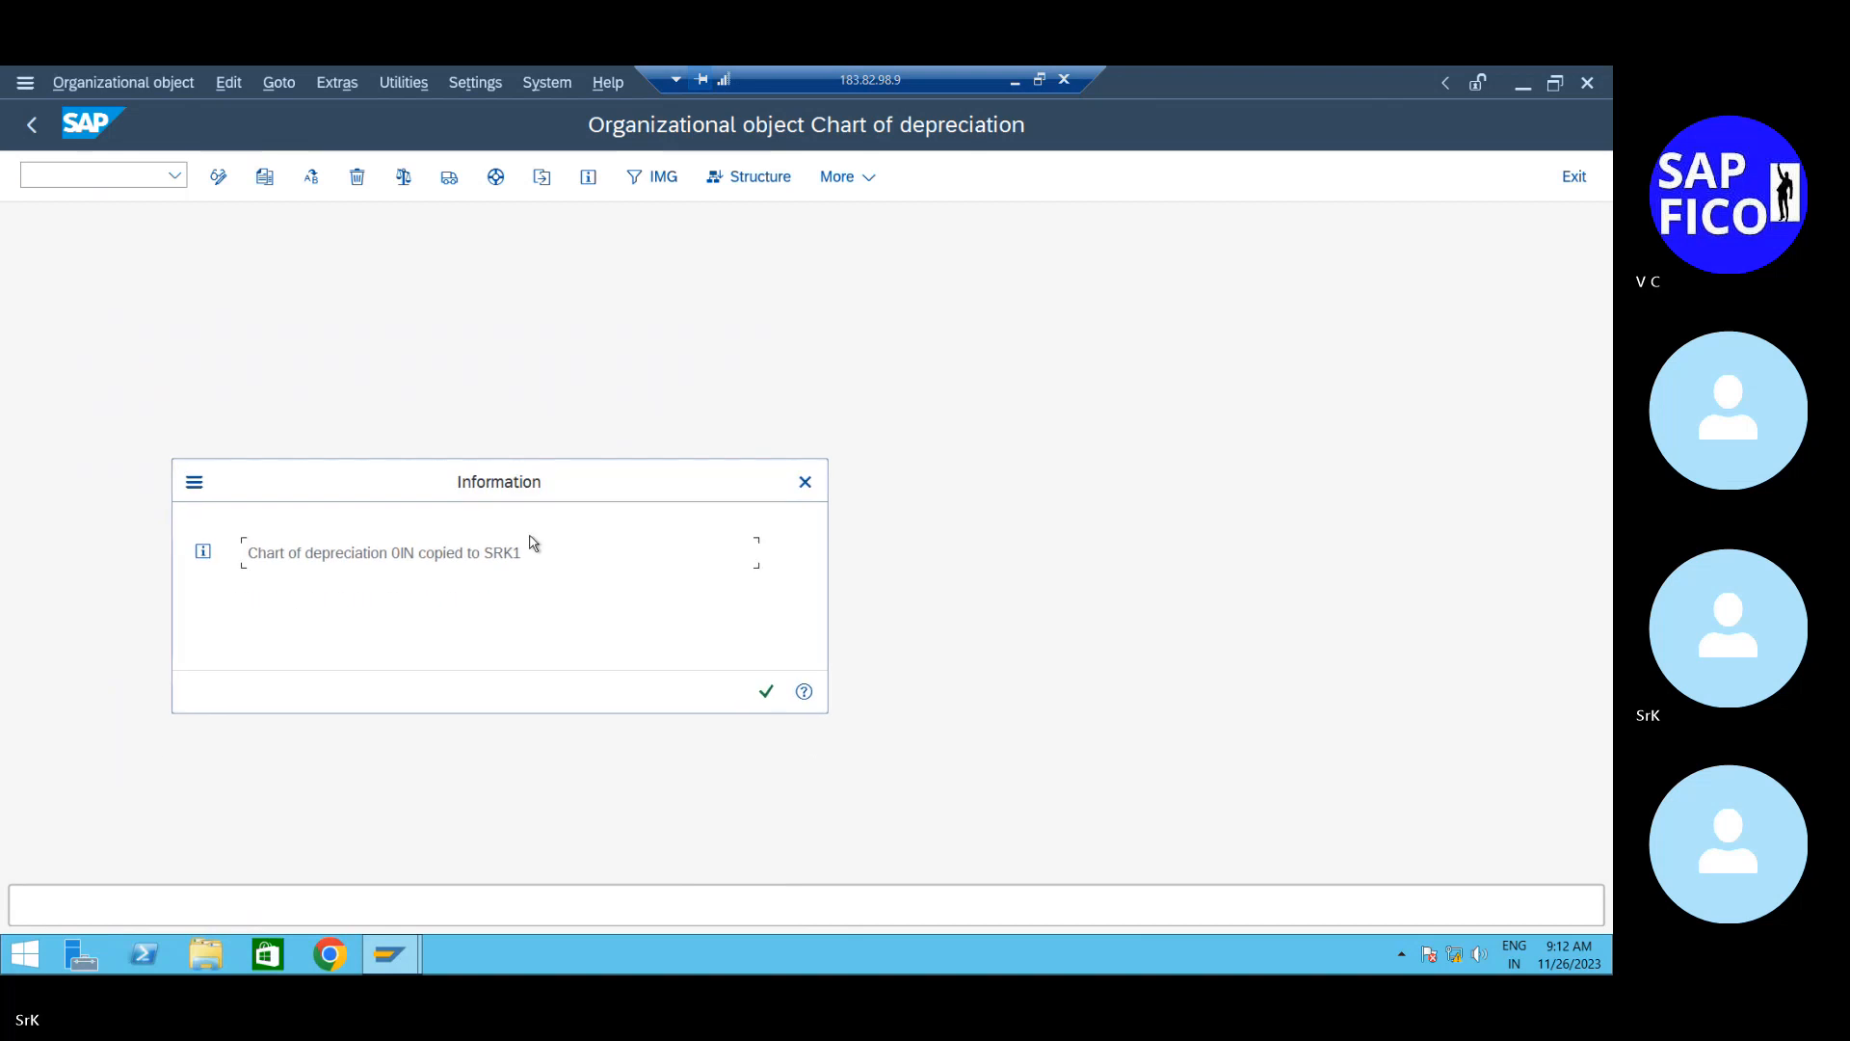
click(767, 692)
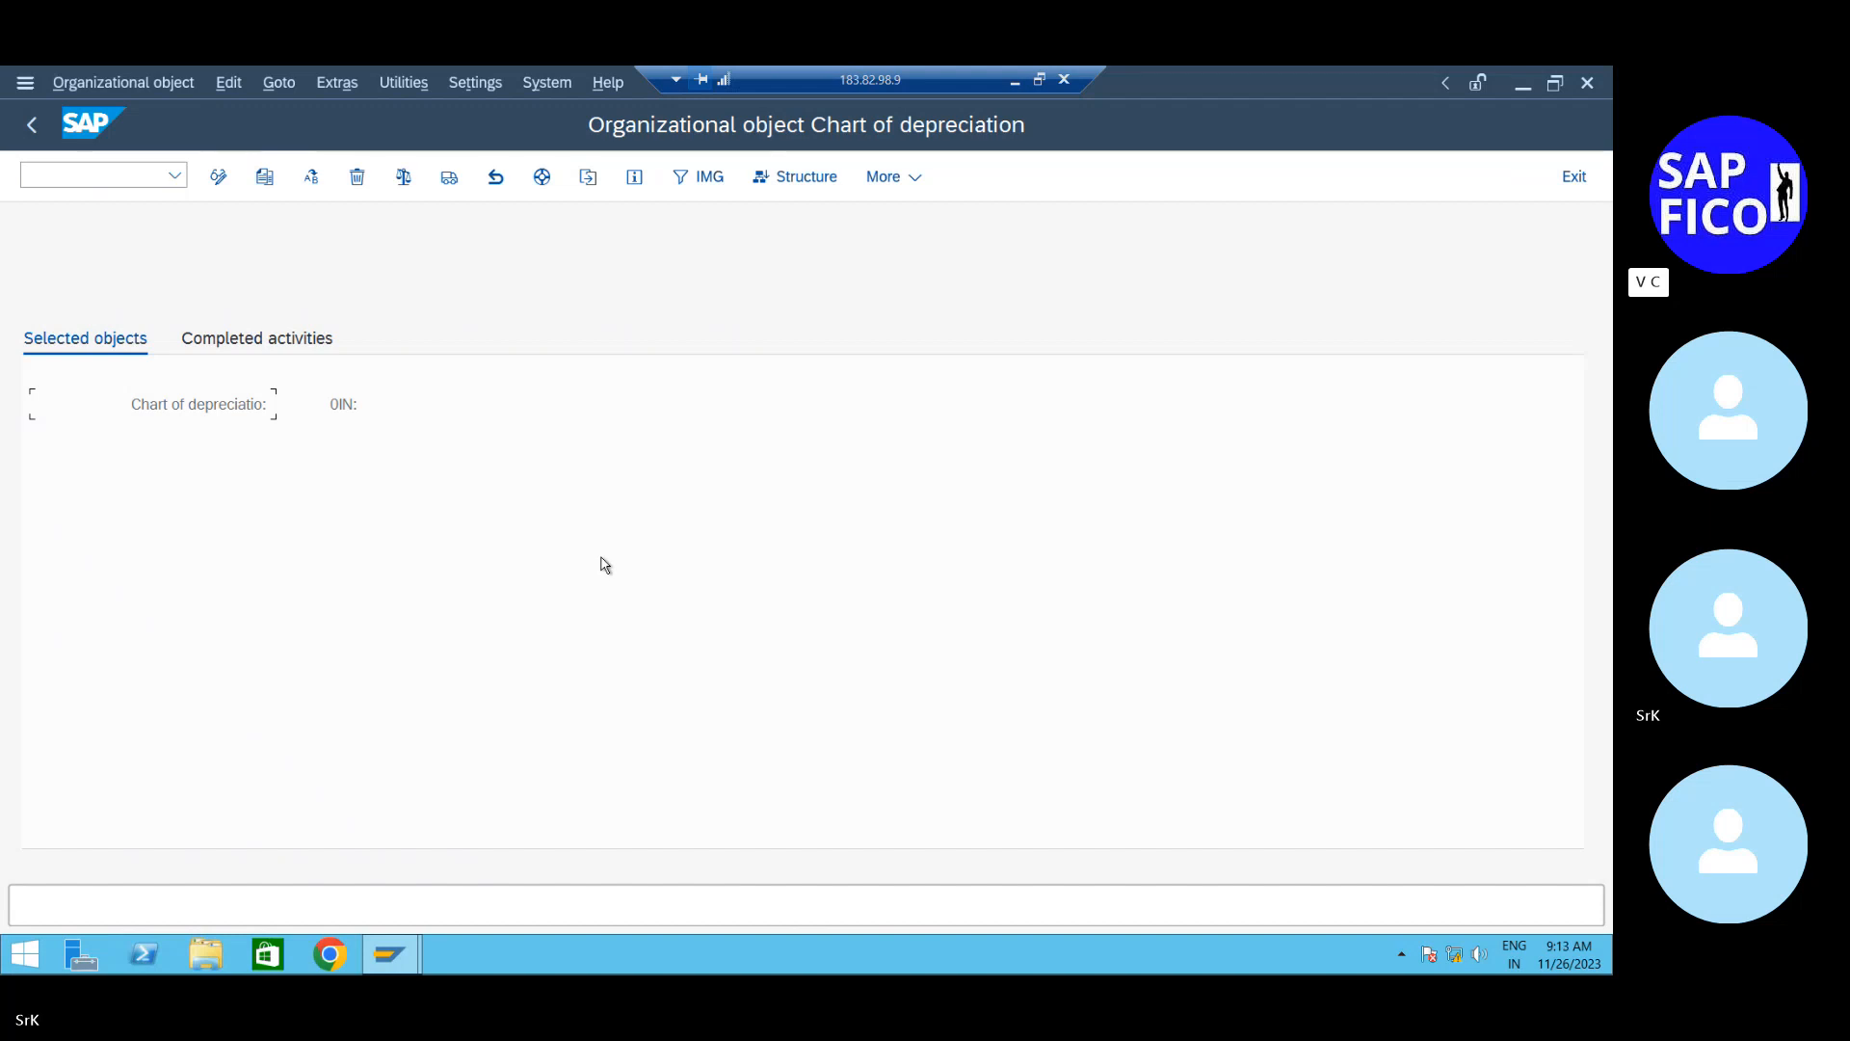
Open the Specify Description of Chart of Depreciation activity and go to the entry for chart SRK1
click(28, 125)
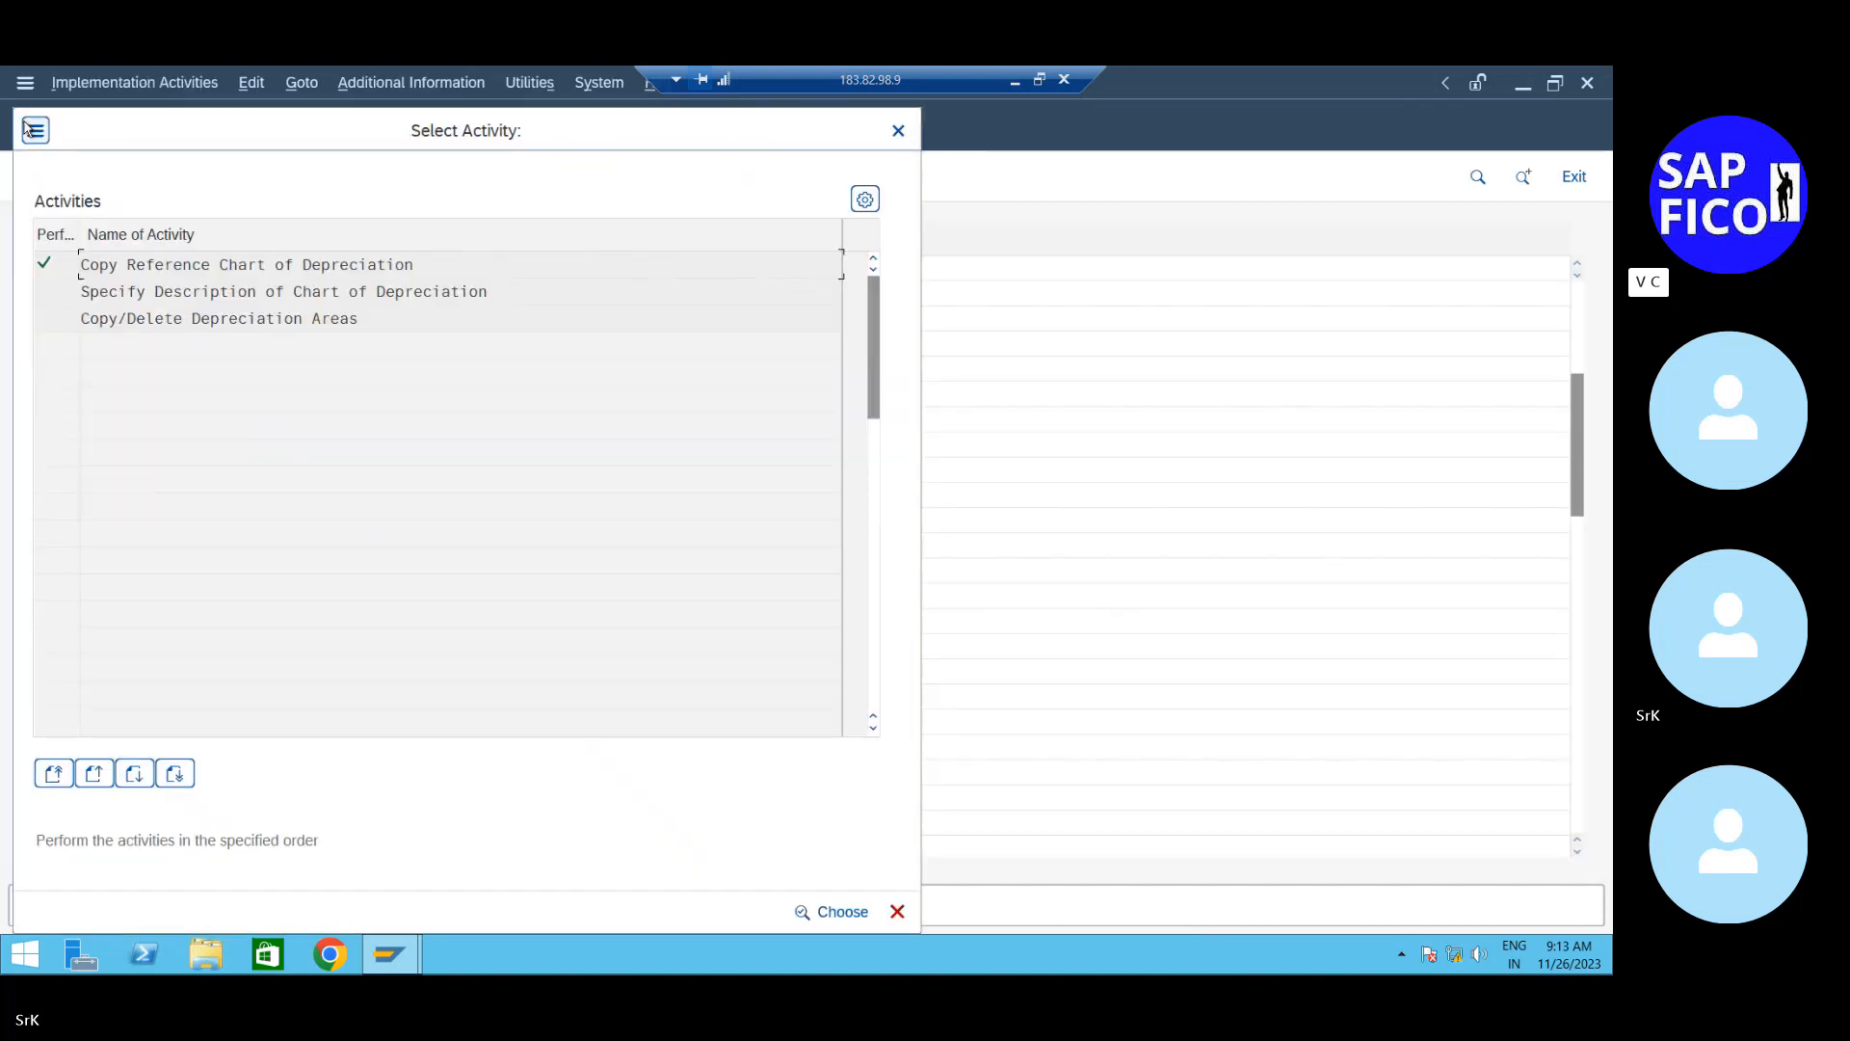
double_click(268, 293)
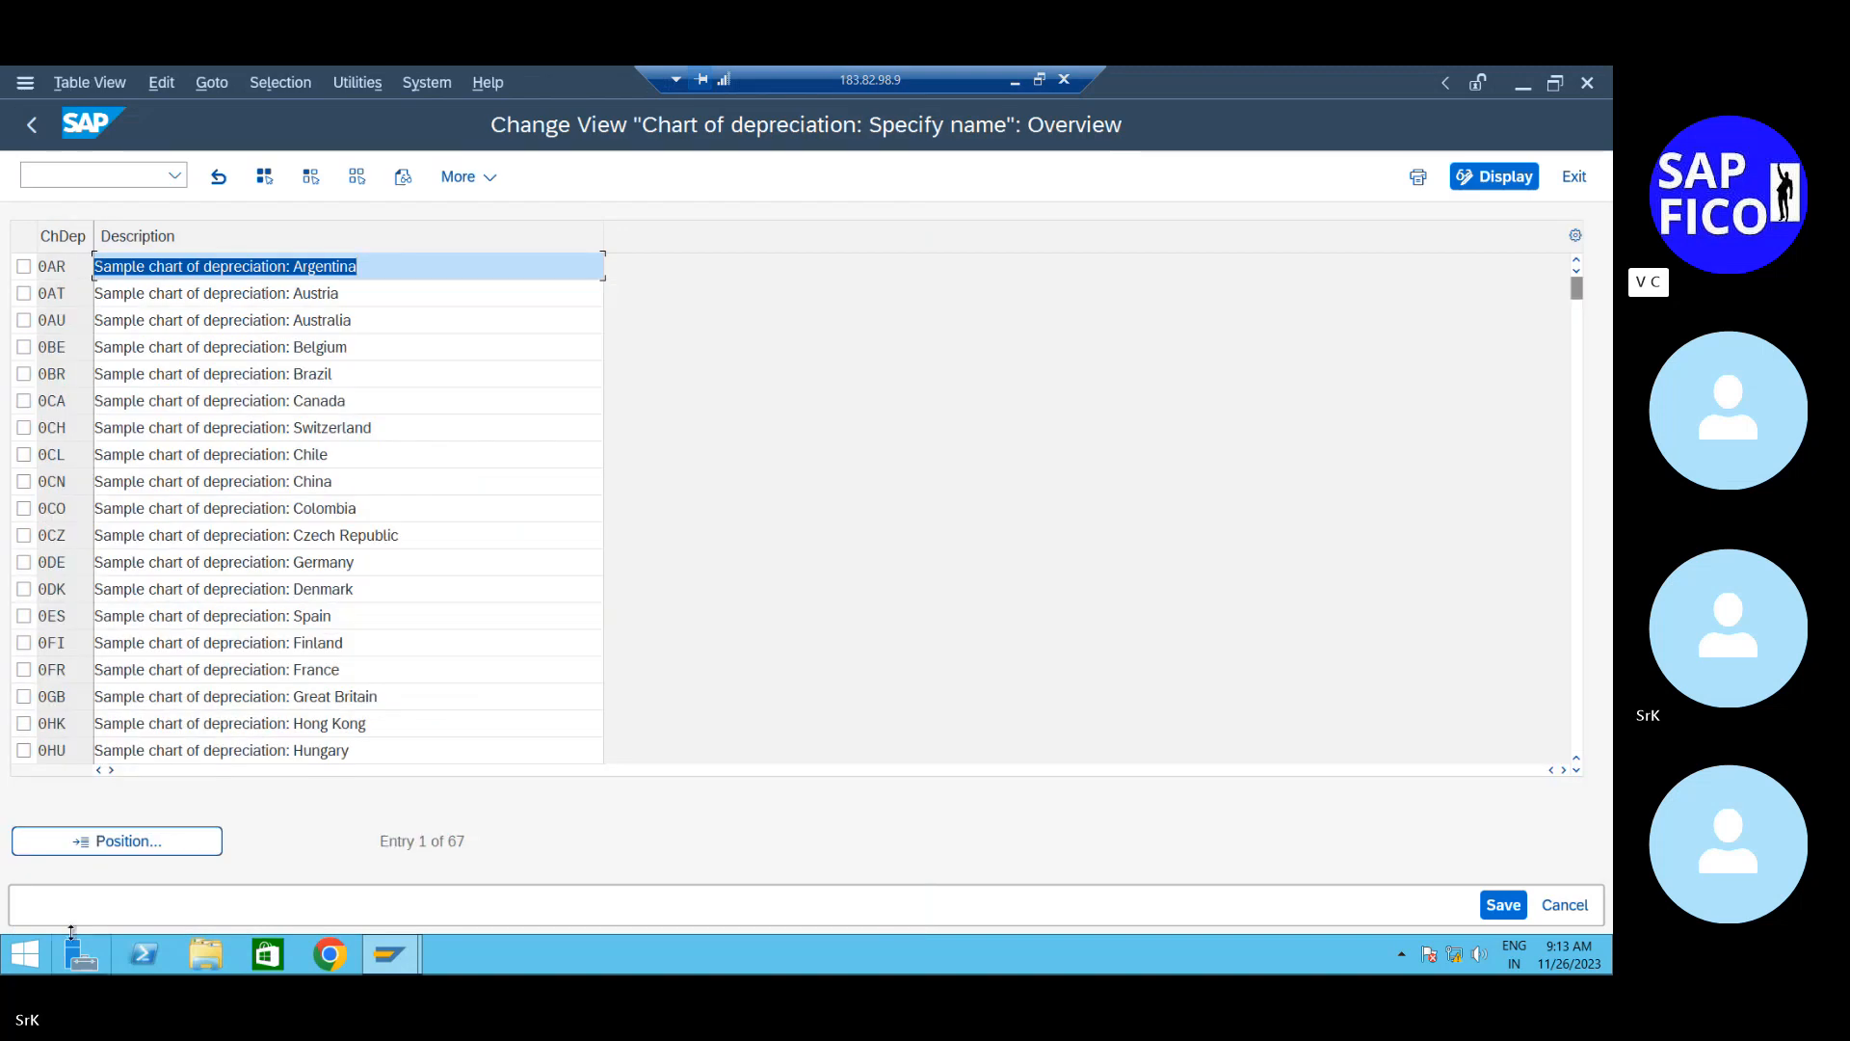
click(111, 840)
text(s)
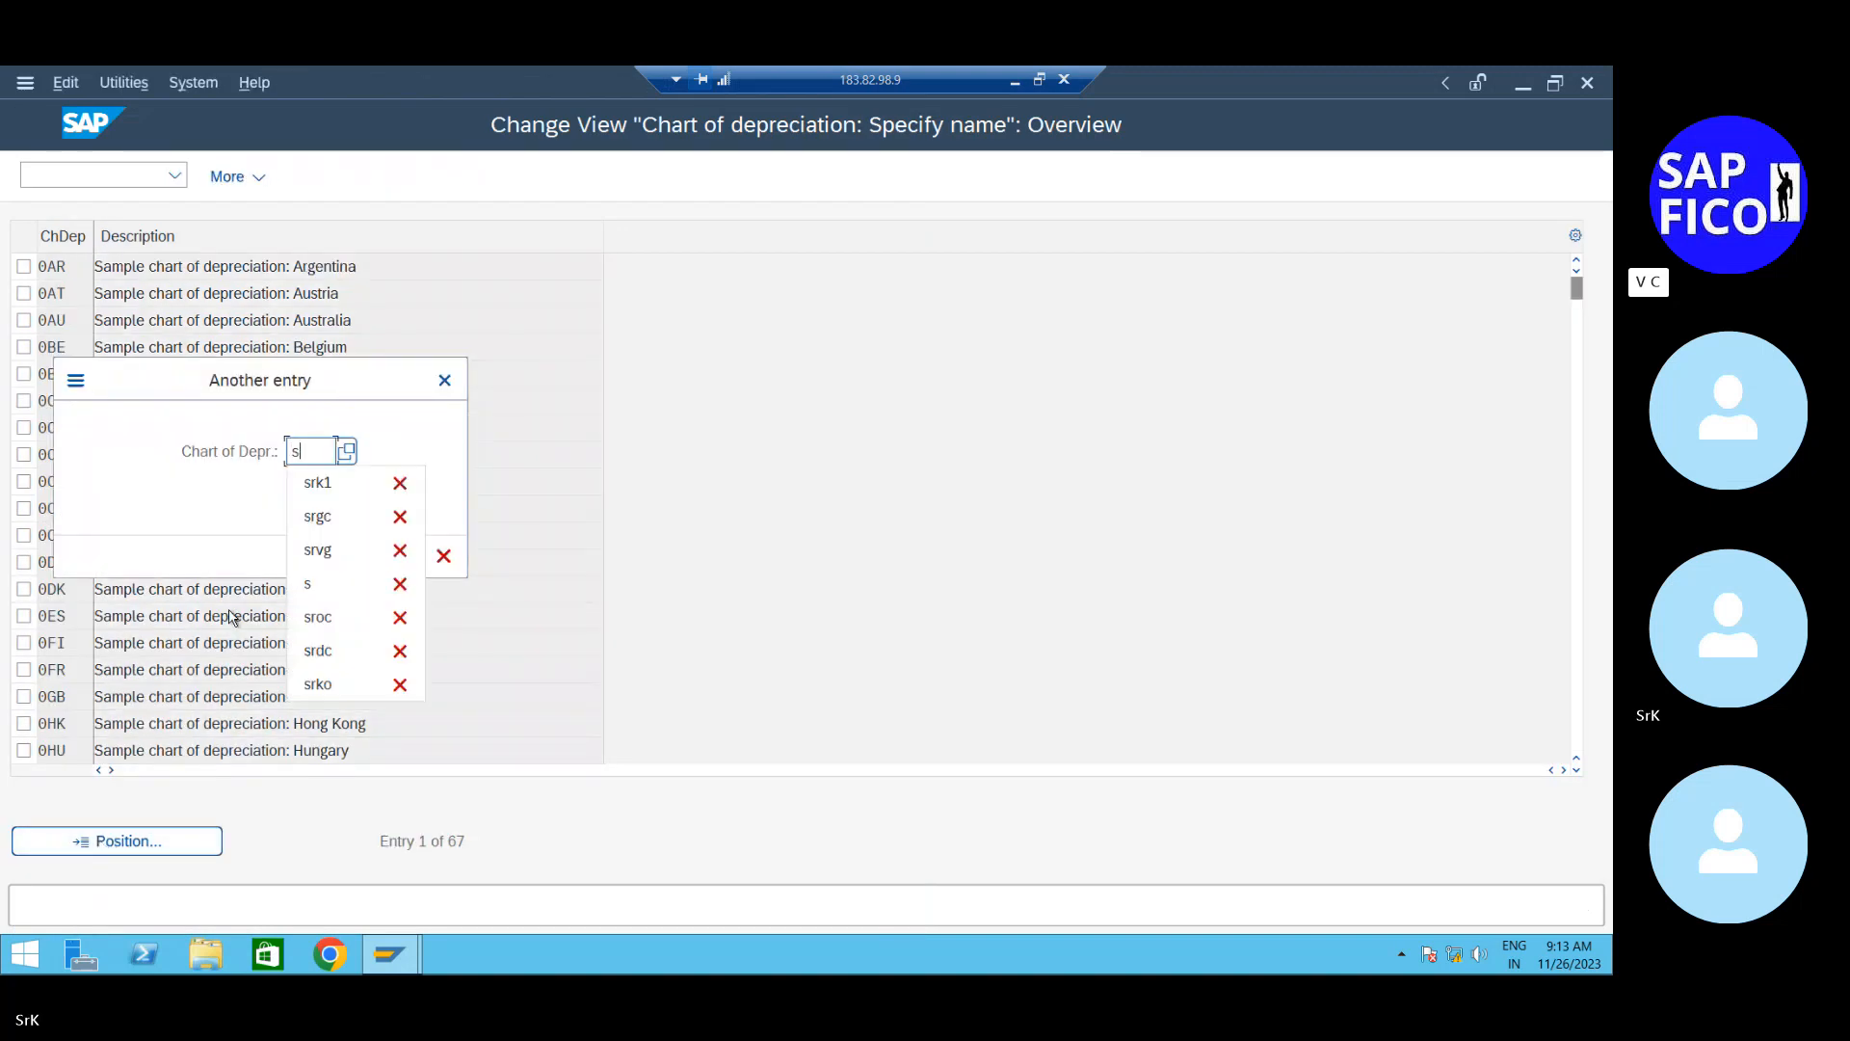
text(rk1)
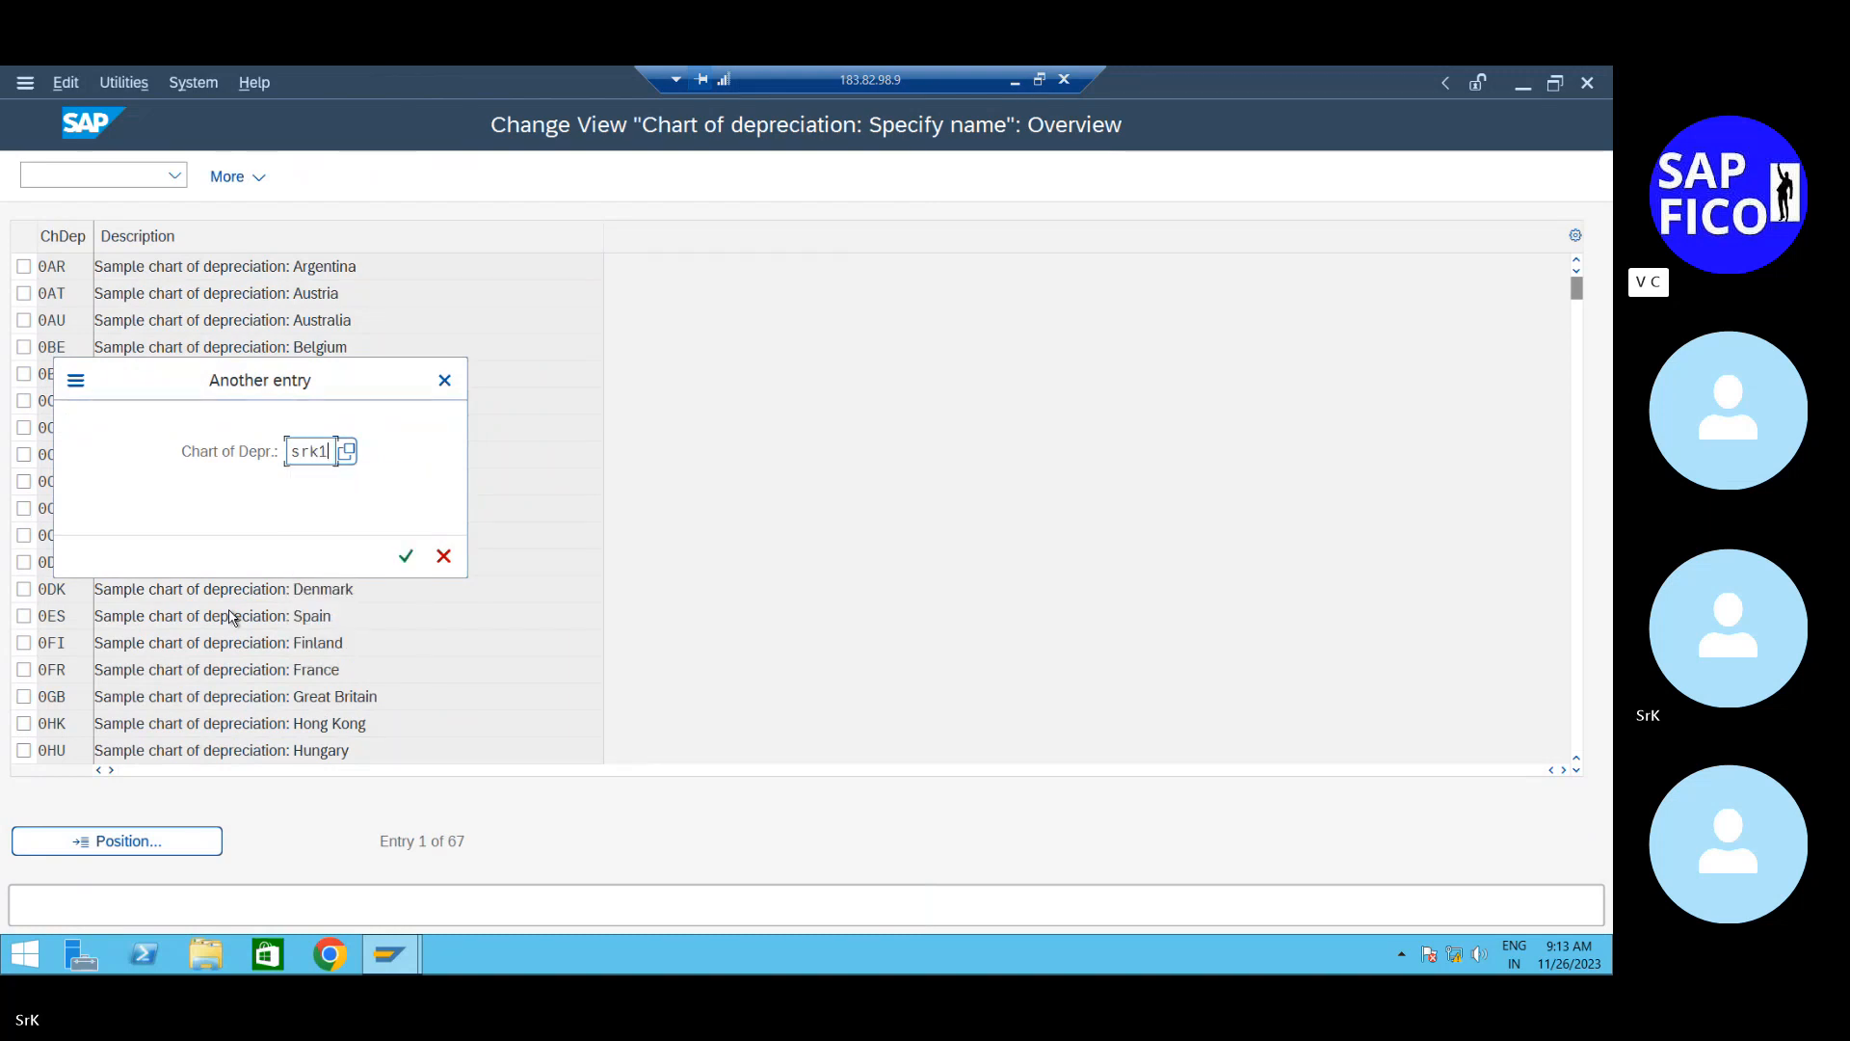
key(Return)
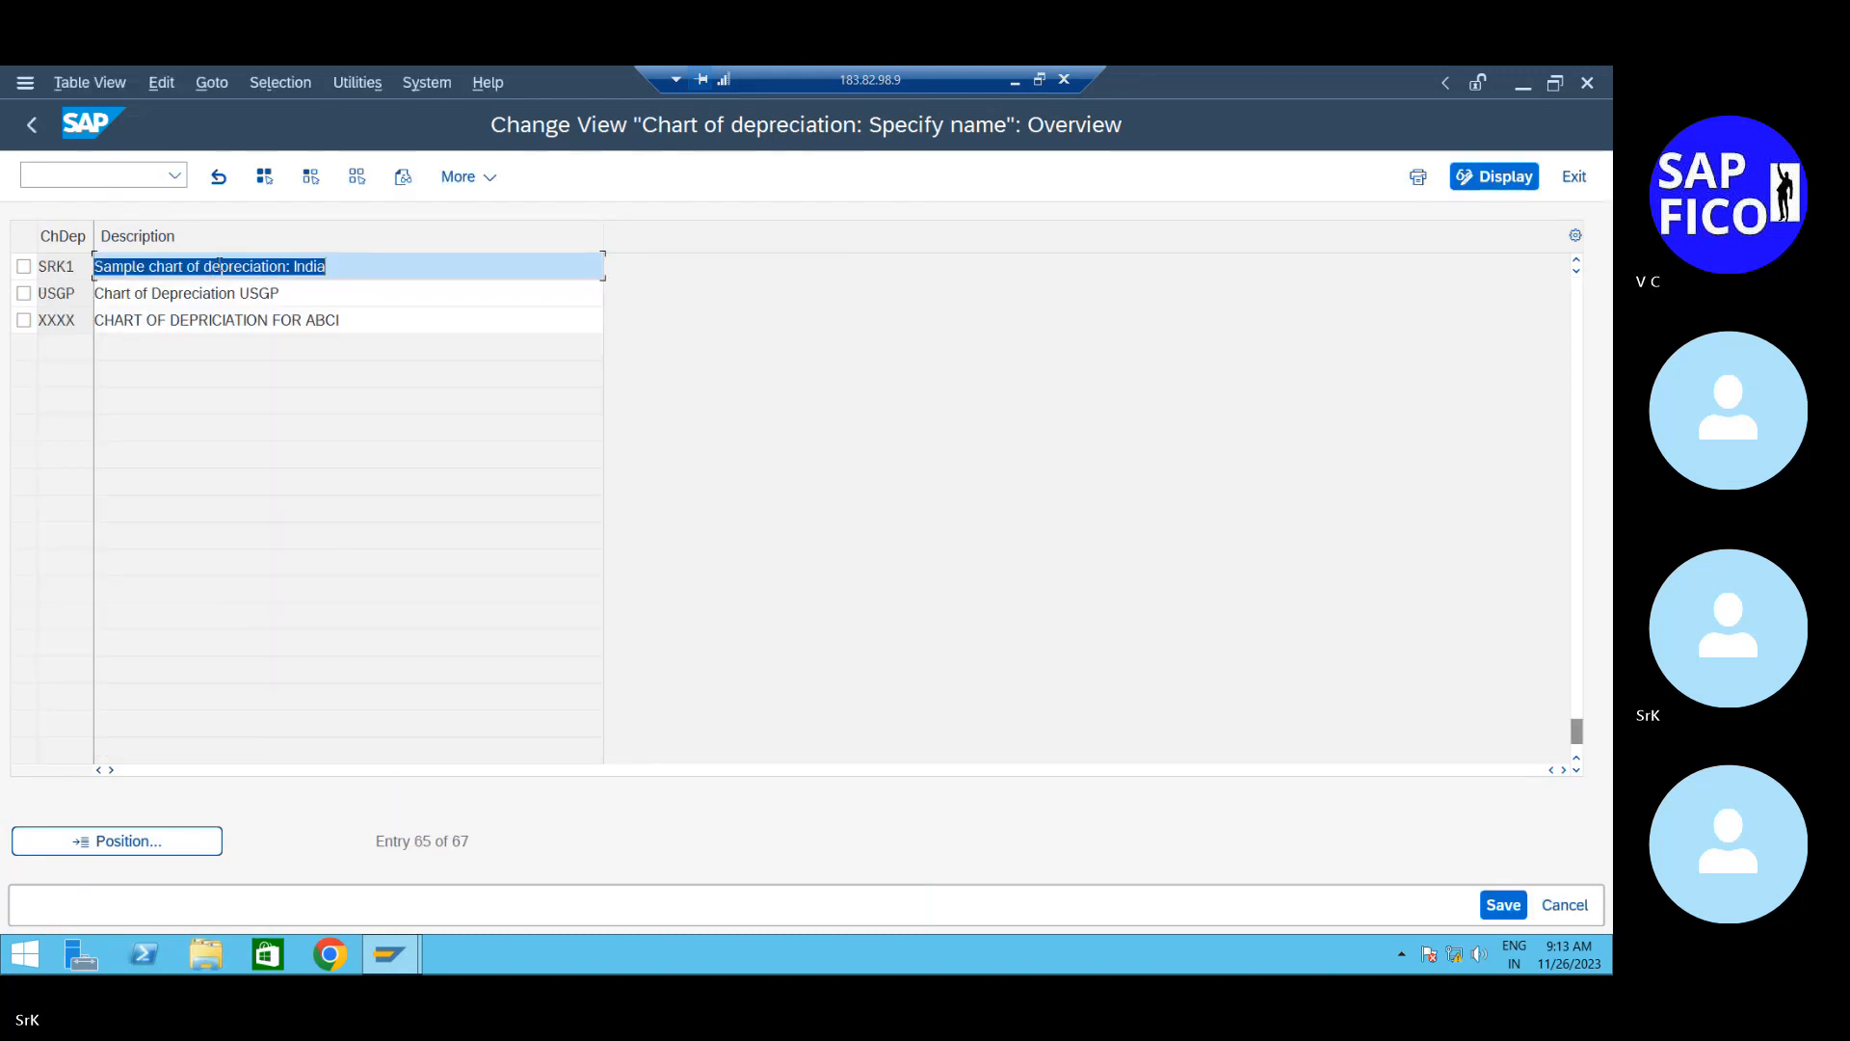
Change the description of chart SRK1 to "chart of depreciation for SRK1" and save it
click(352, 263)
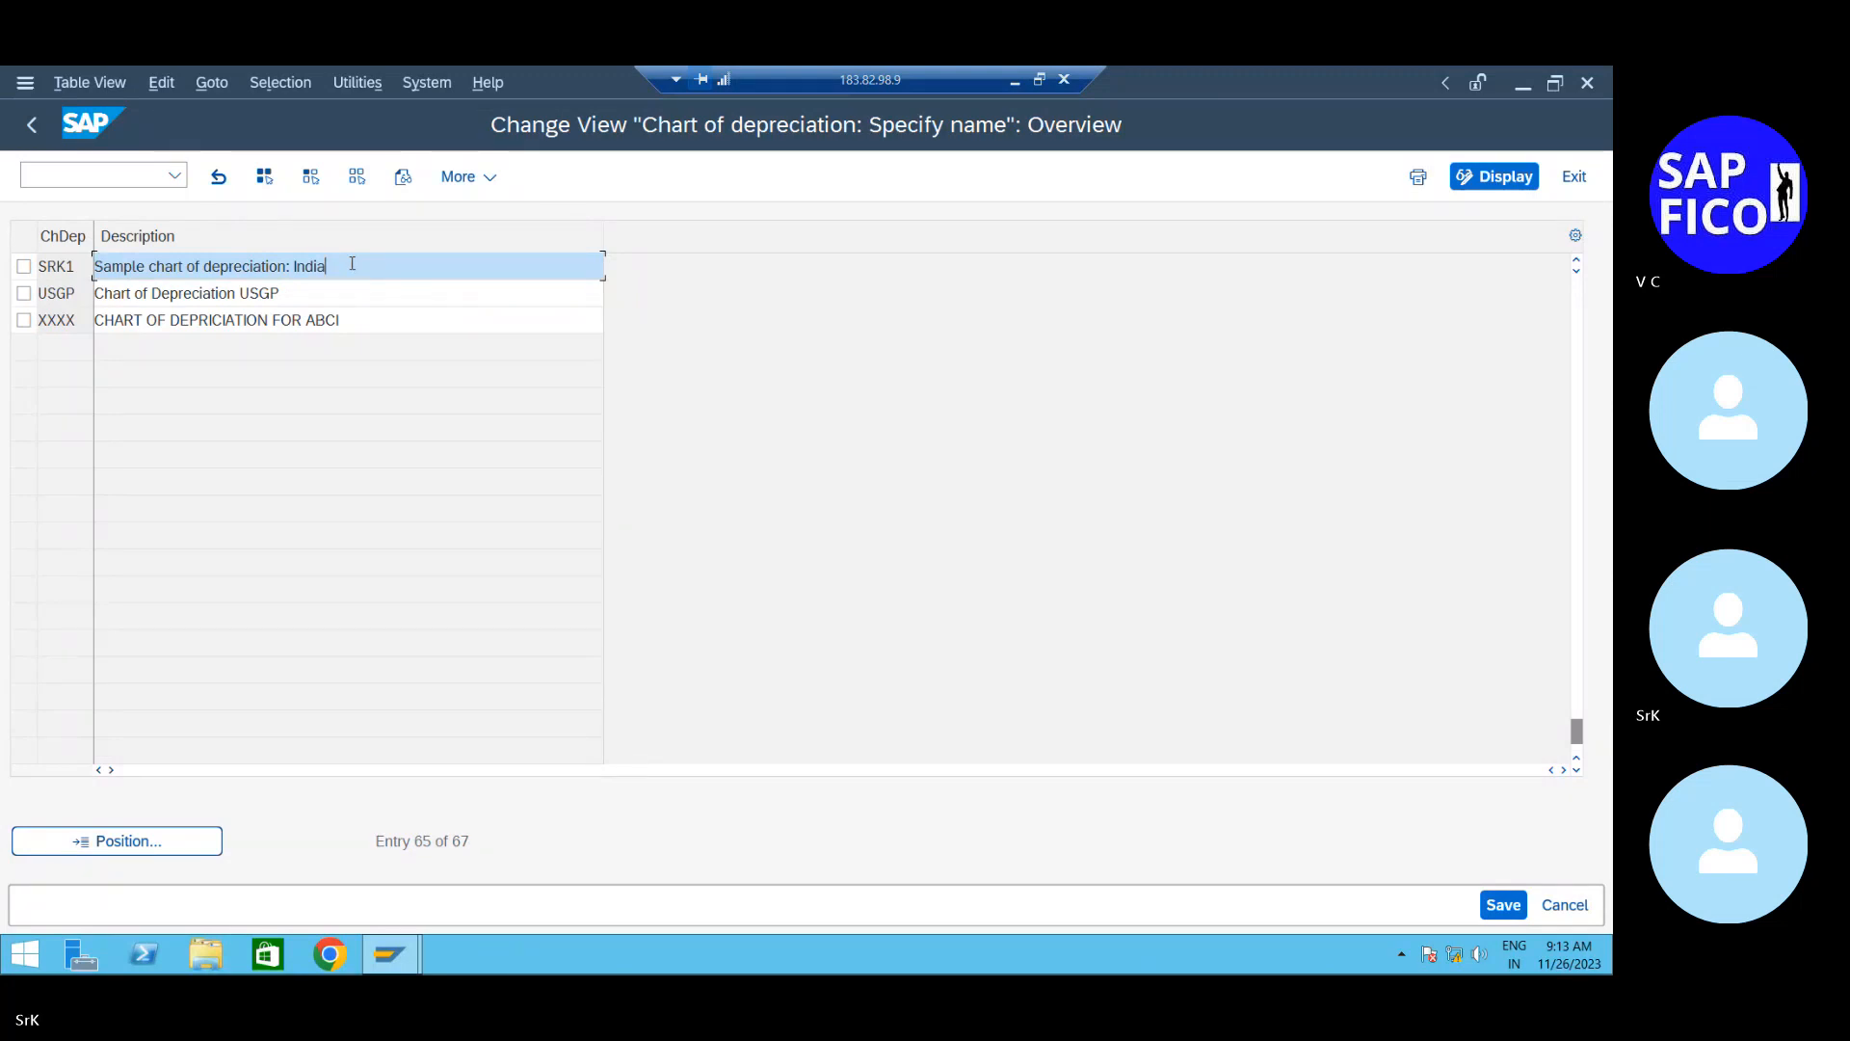
key(BackSpace)
key(BackSpace)
key(BackSpace)
key(BackSpace)
key(BackSpace)
key(BackSpace)
key(BackSpace)
click(145, 265)
key(BackSpace)
key(BackSpace)
key(BackSpace)
key(BackSpace)
key(BackSpace)
key(BackSpace)
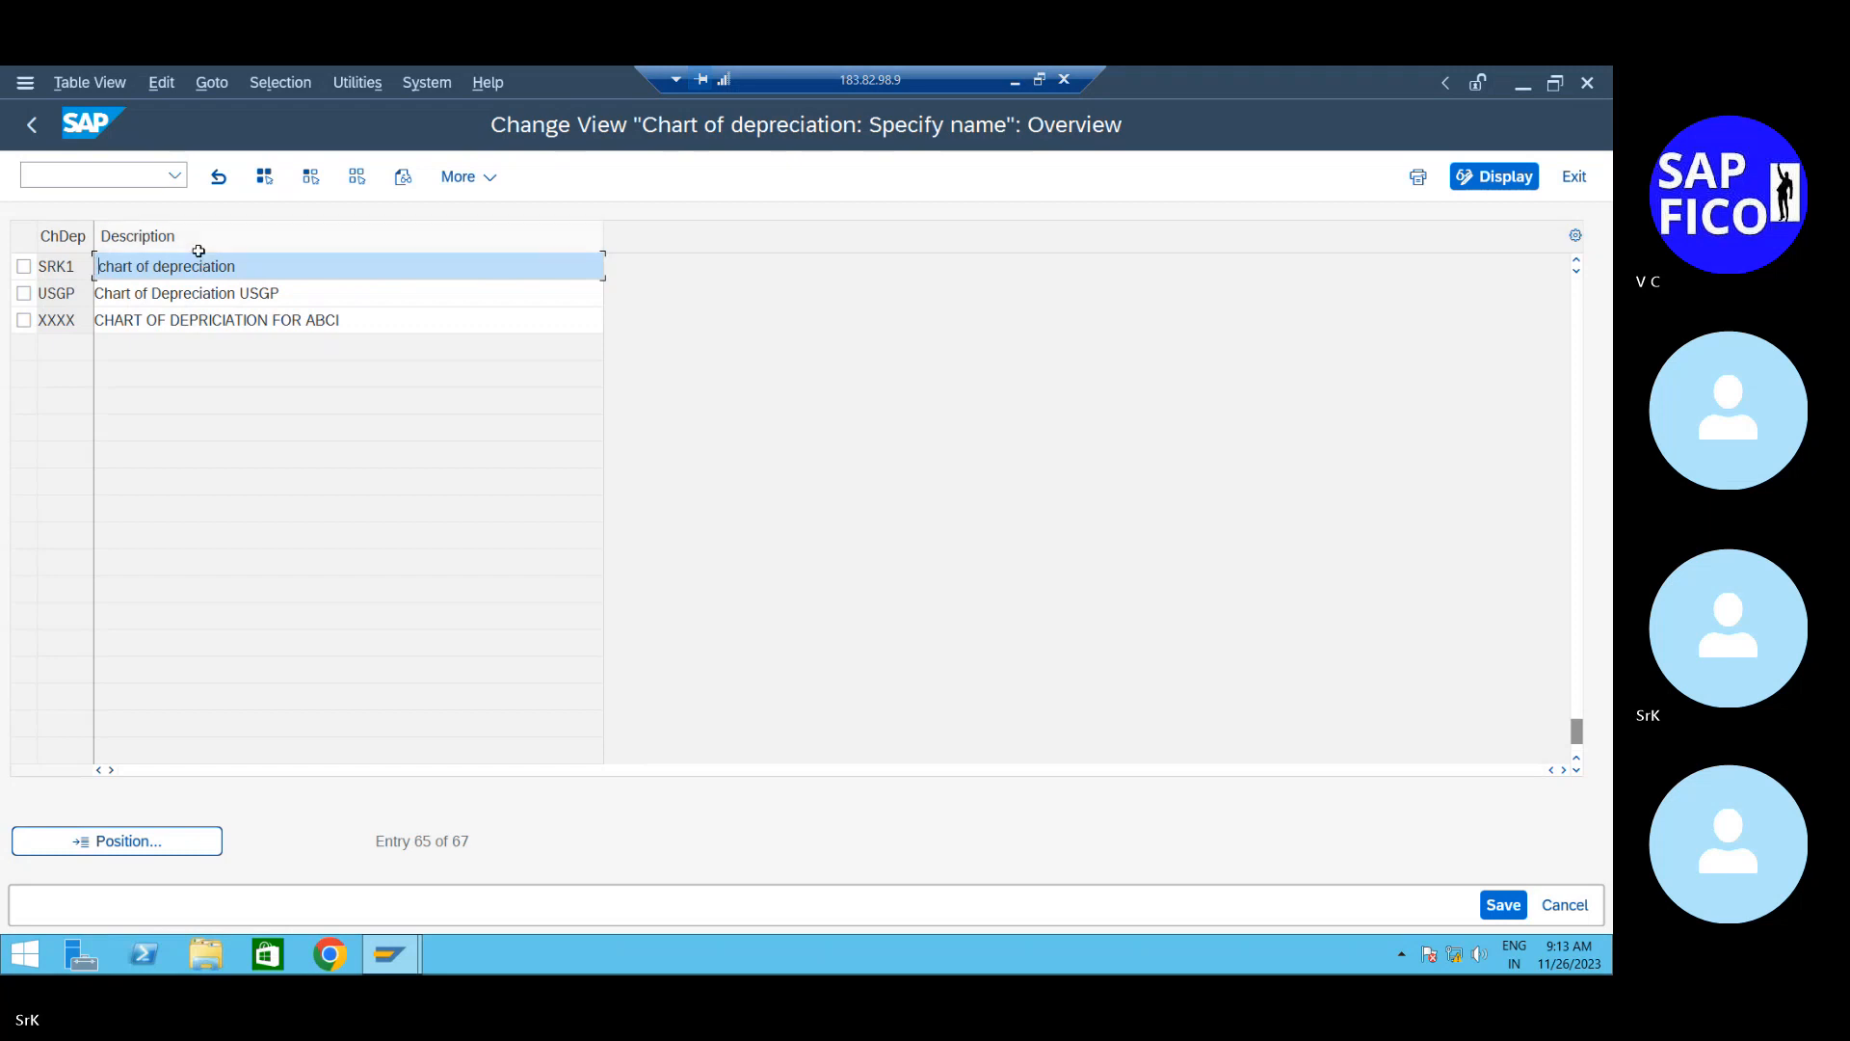
key(Delete)
text(for SRK1)
click(1499, 904)
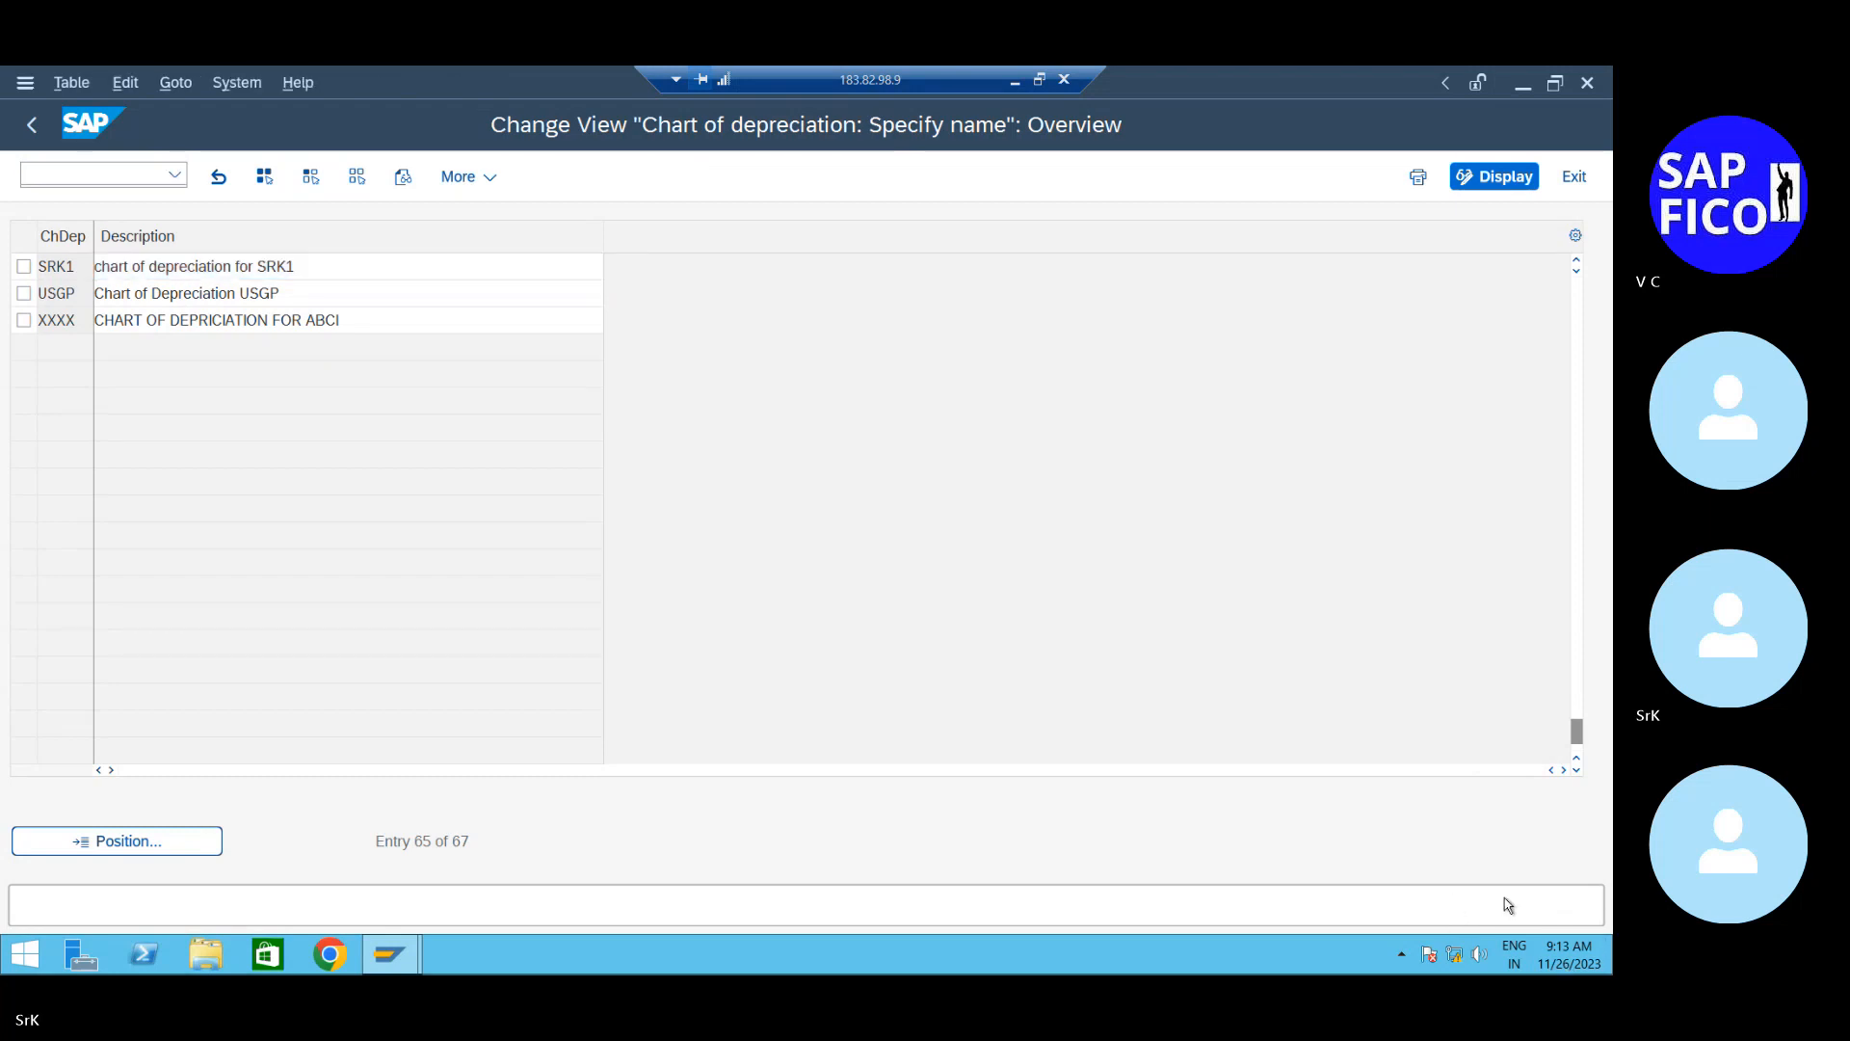
click(504, 550)
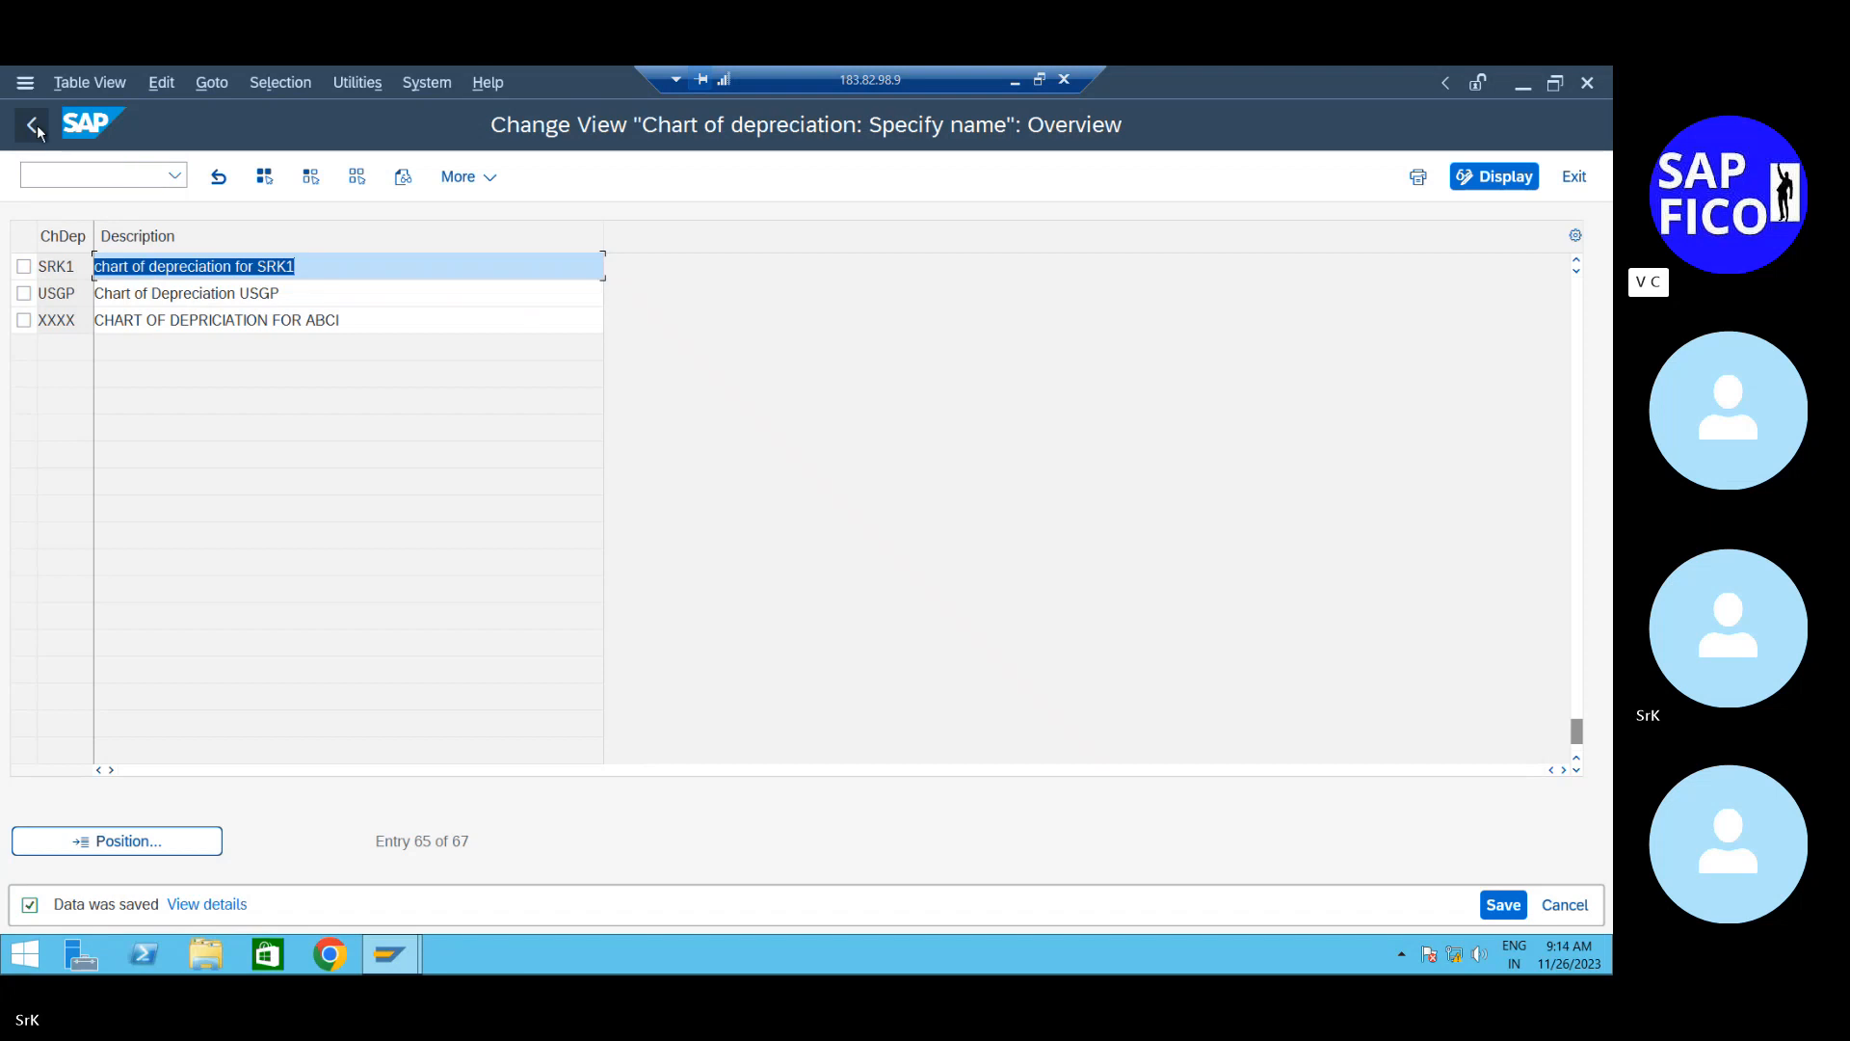
Open the Copy/Delete Depreciation Areas activity with SRK1 as the chart of depreciation
click(34, 125)
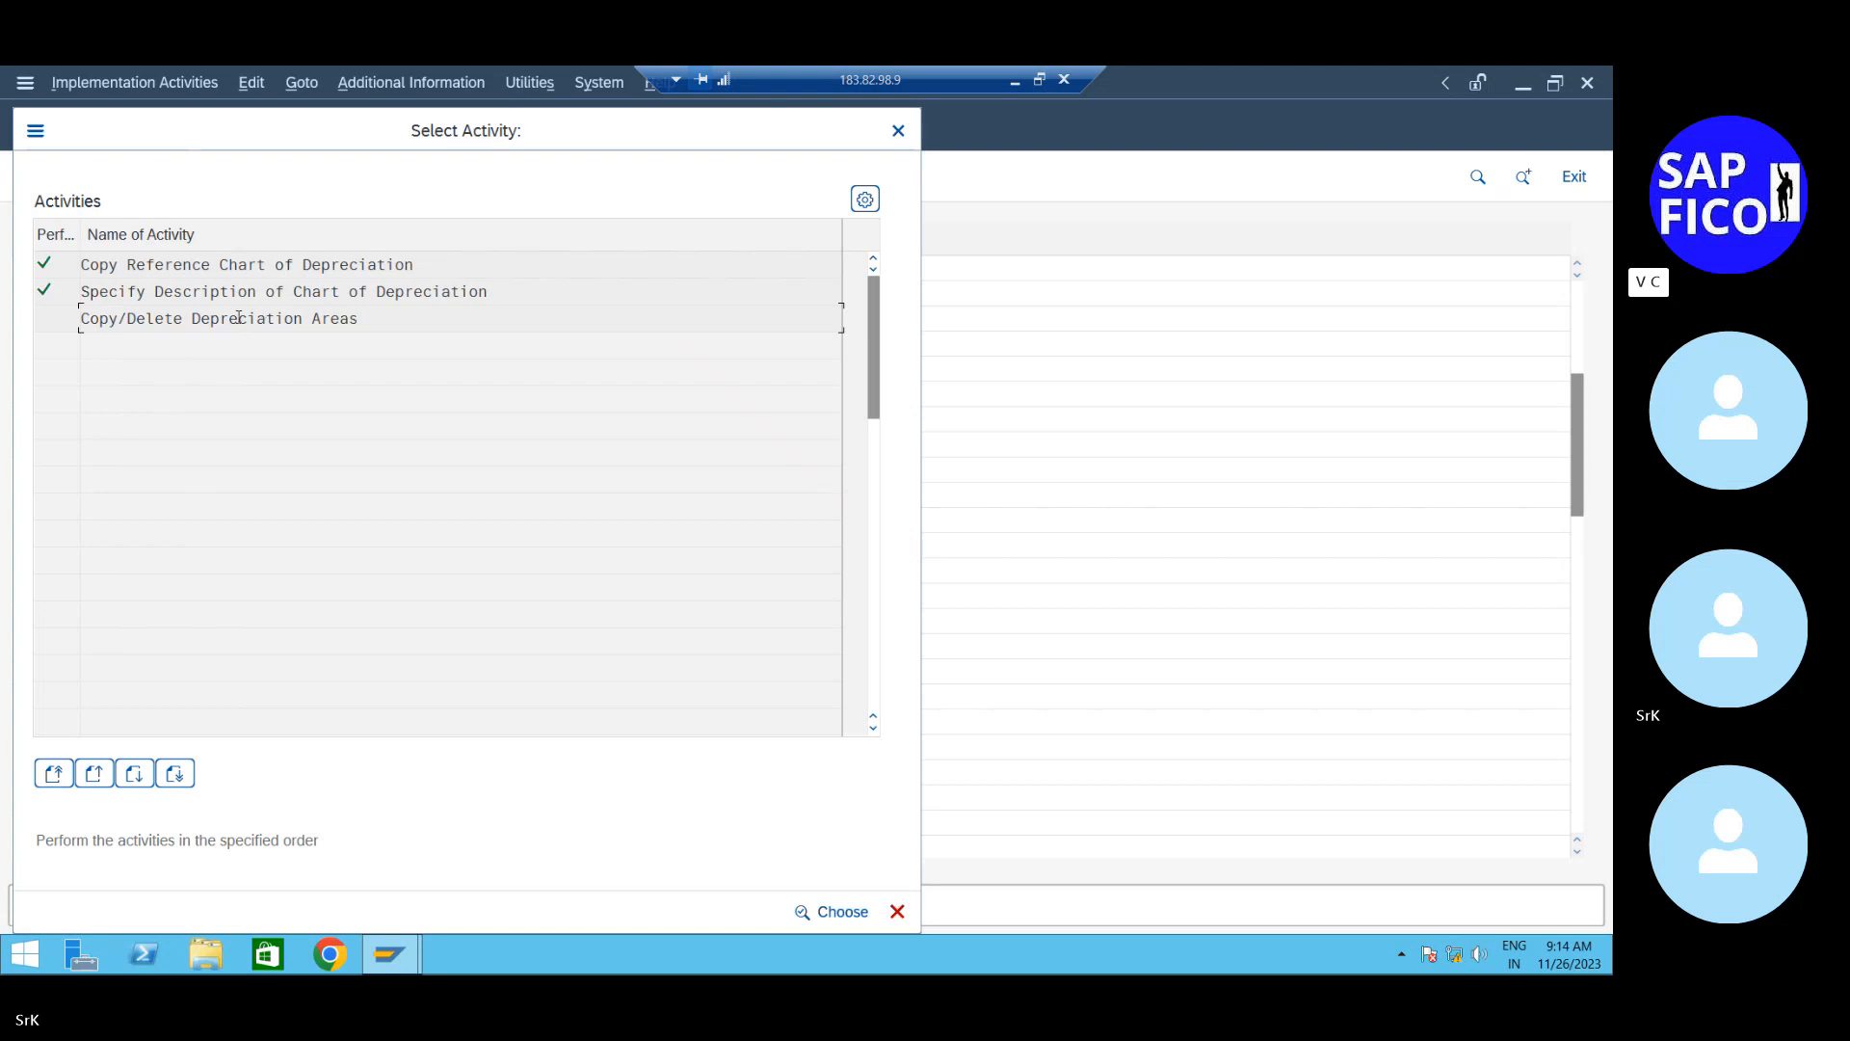
double_click(238, 317)
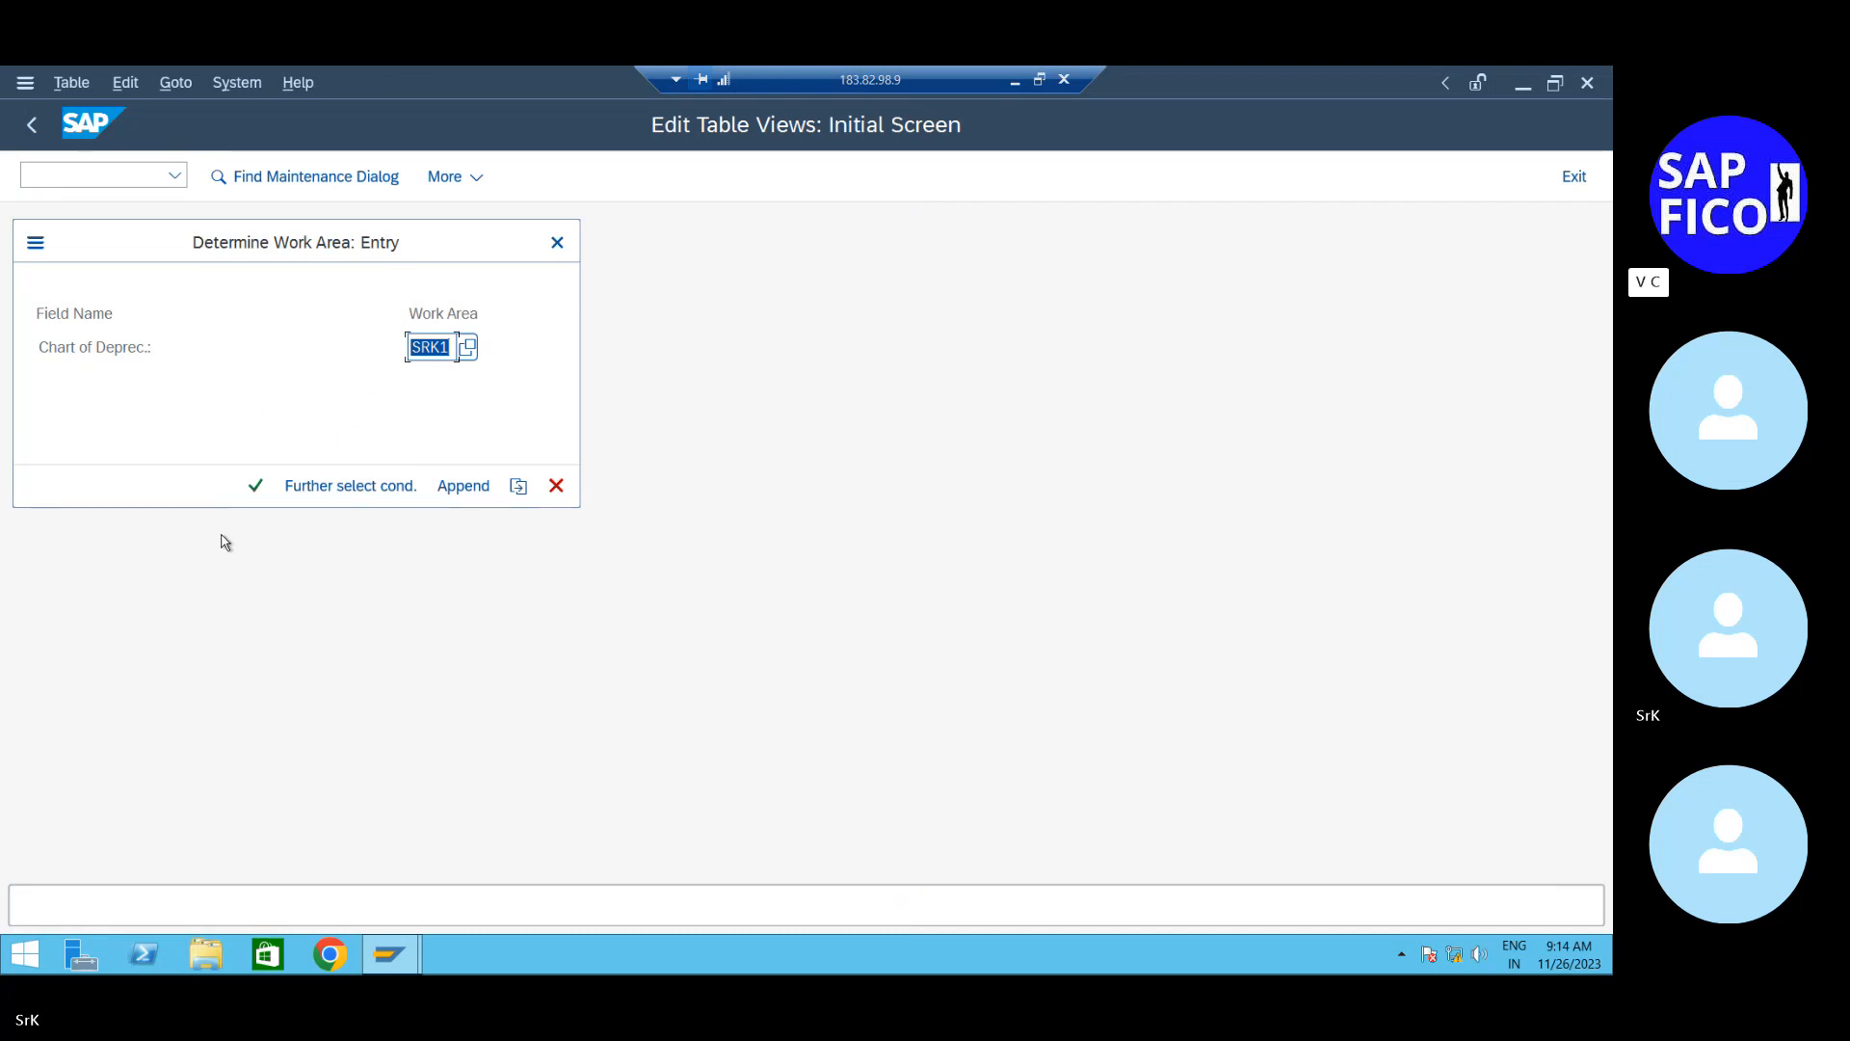
click(255, 485)
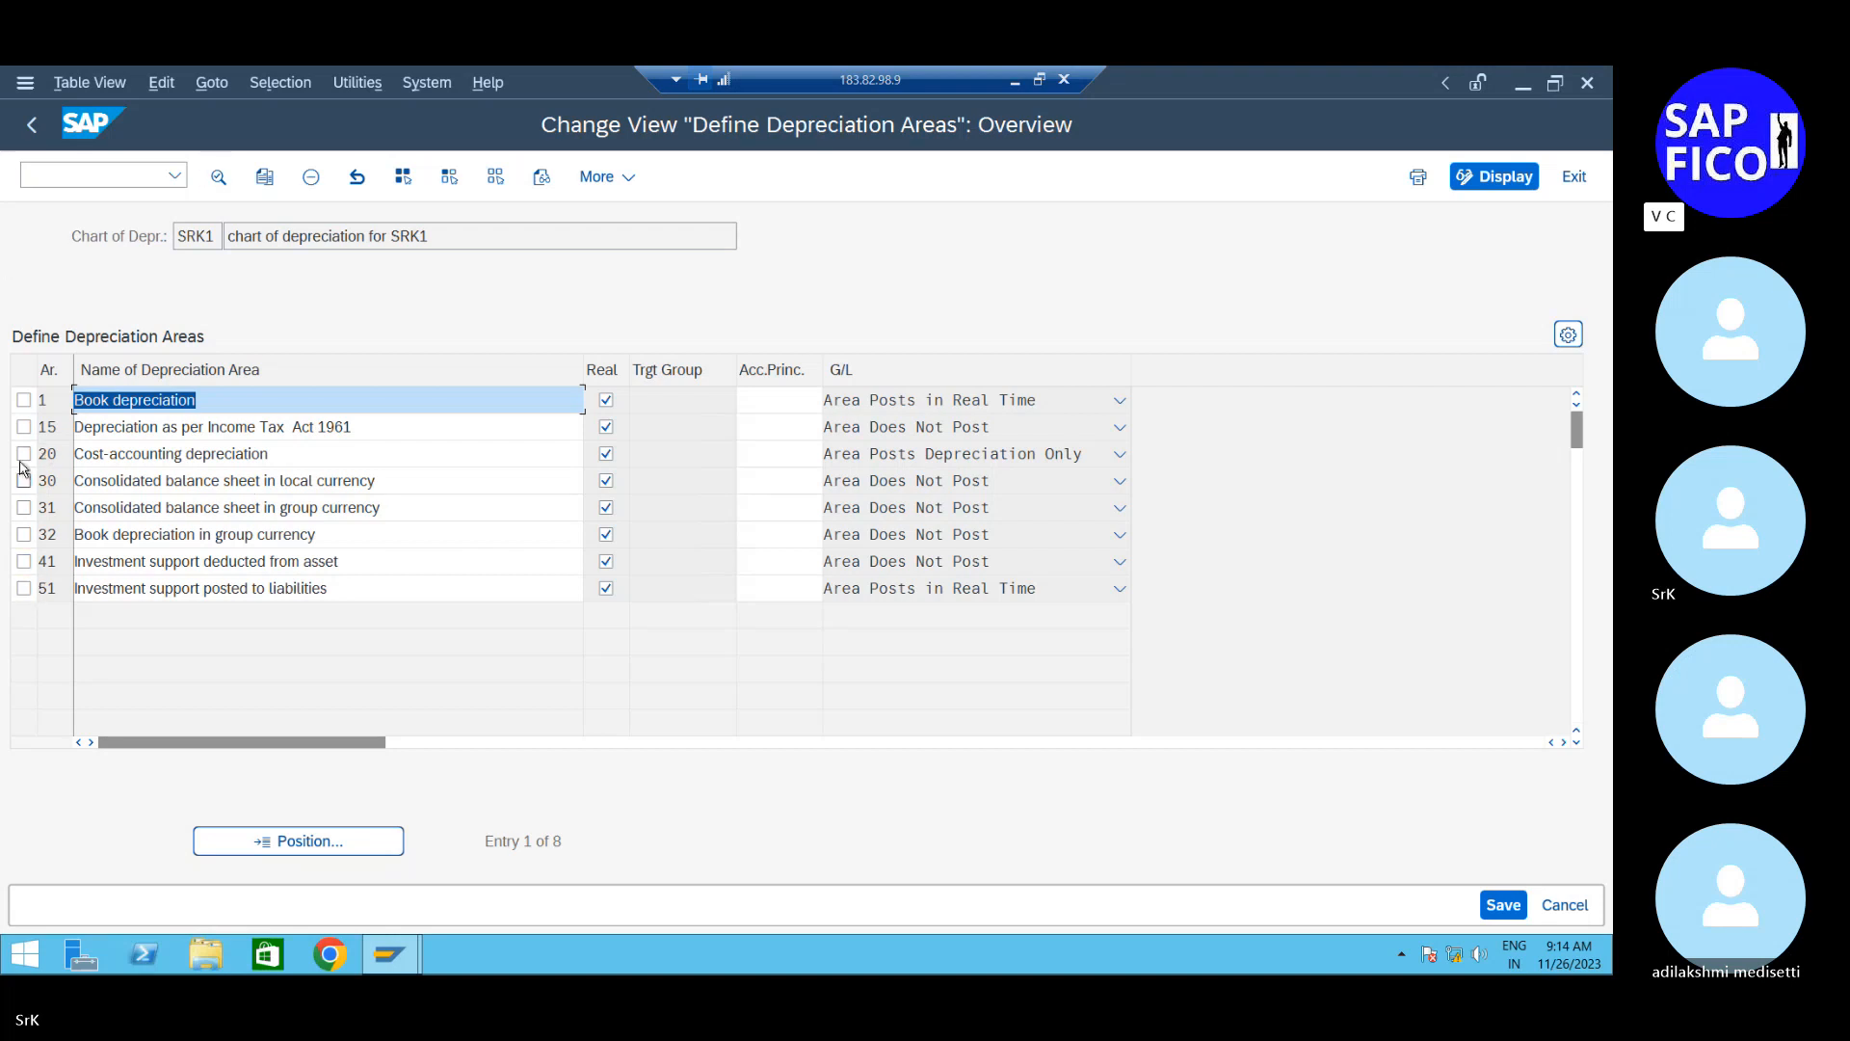
Try to delete depreciation areas 20, 30, 31, 32, 41 and 51 from chart SRK1 and save the change
drag(21, 461, 39, 574)
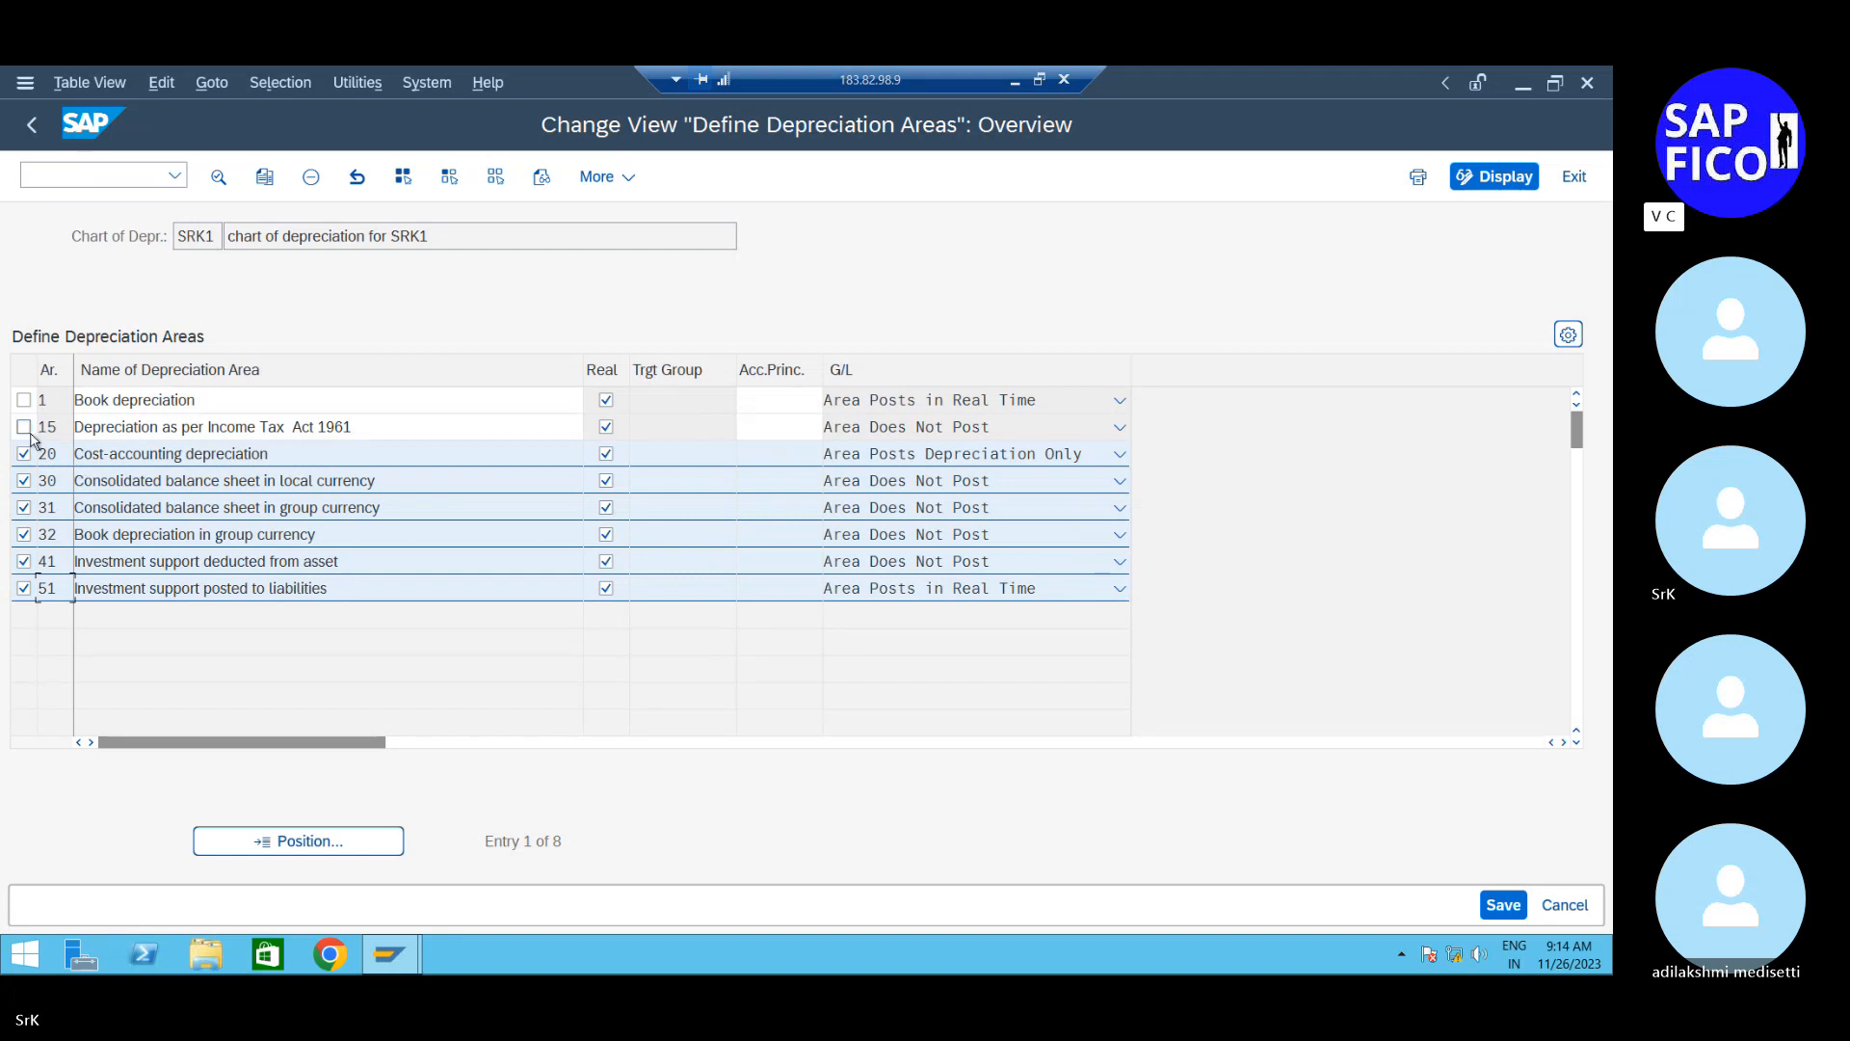
click(24, 426)
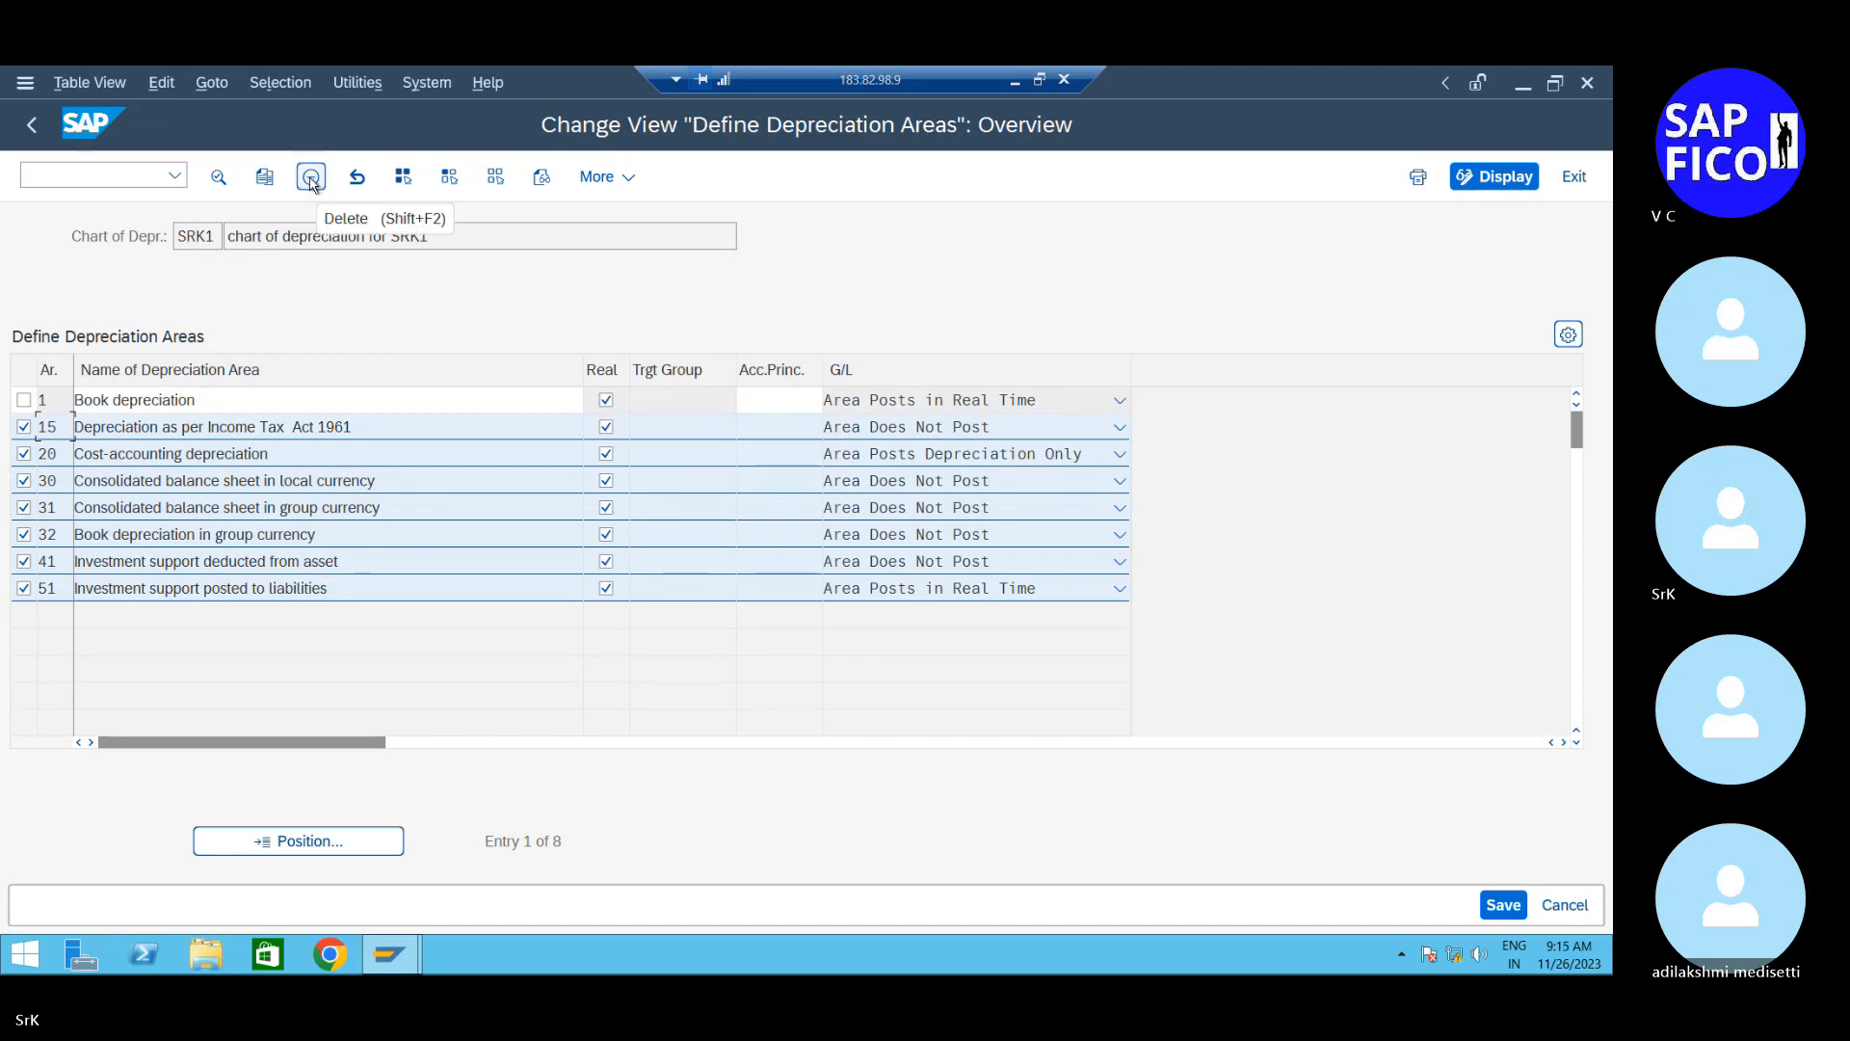
click(23, 426)
click(310, 176)
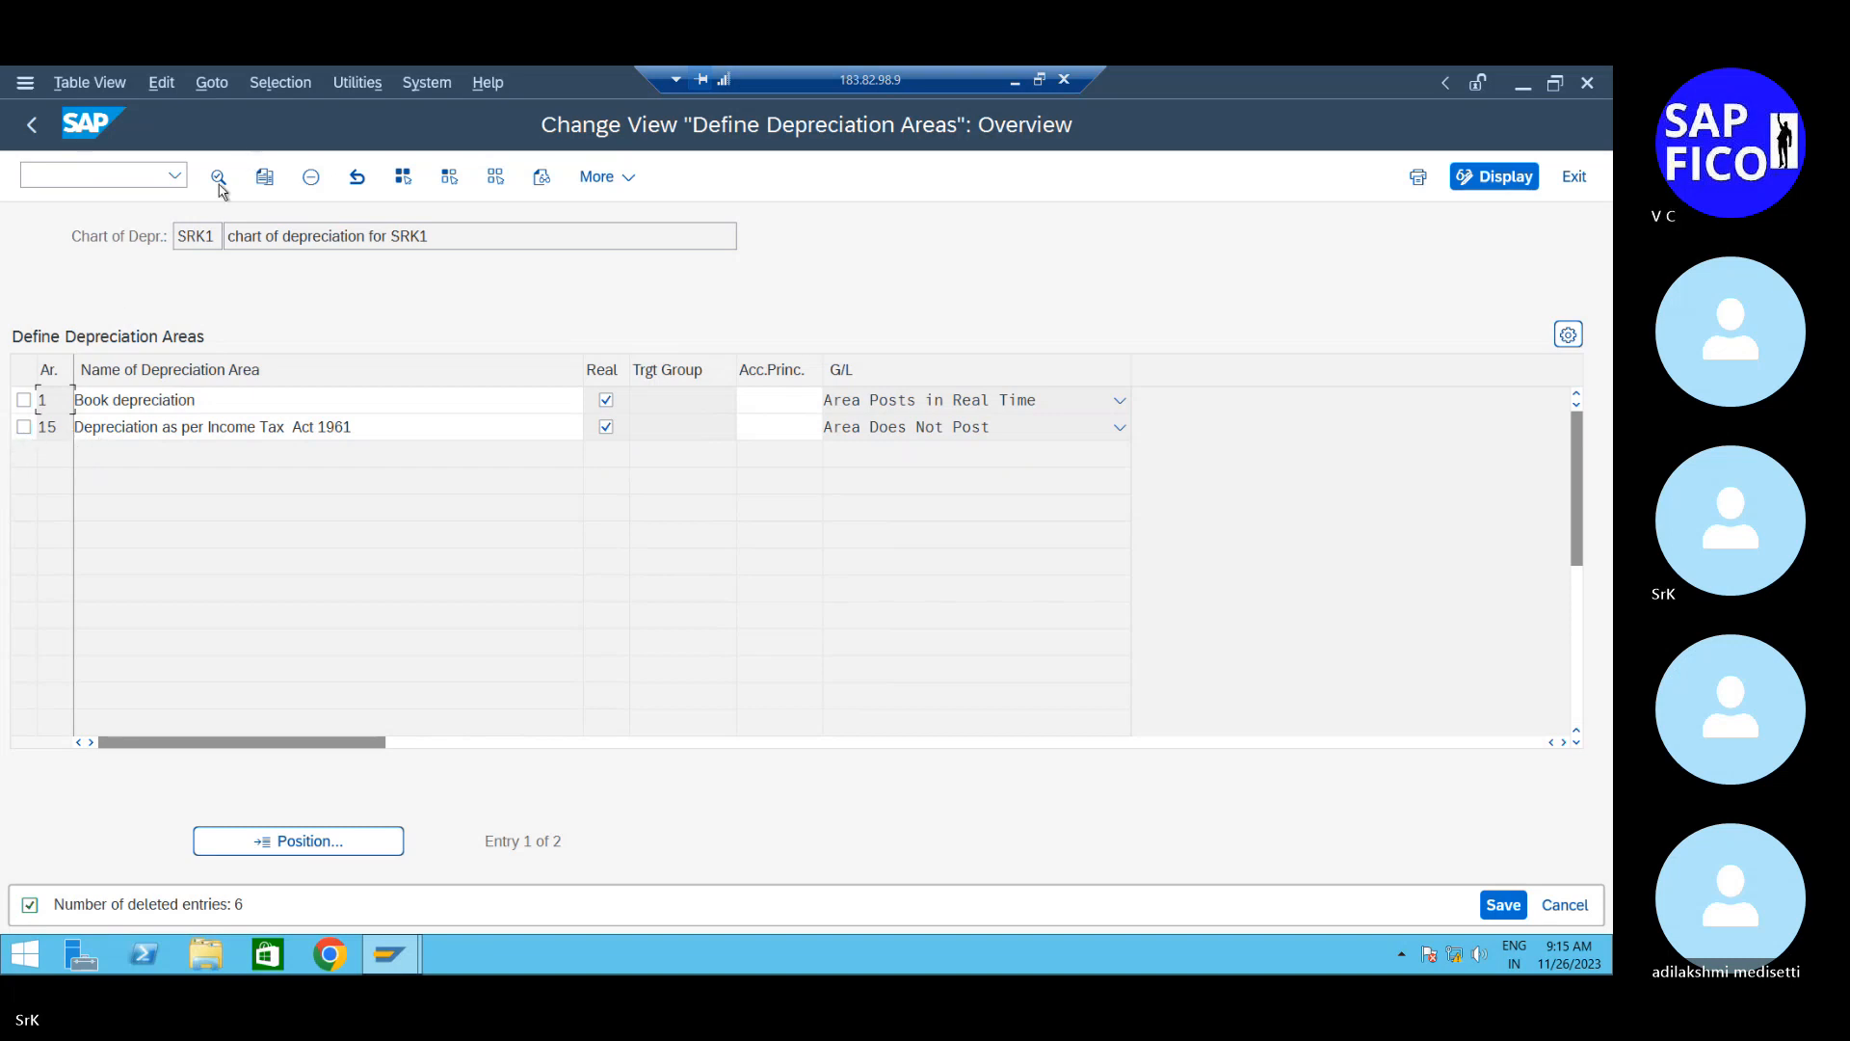
click(1505, 905)
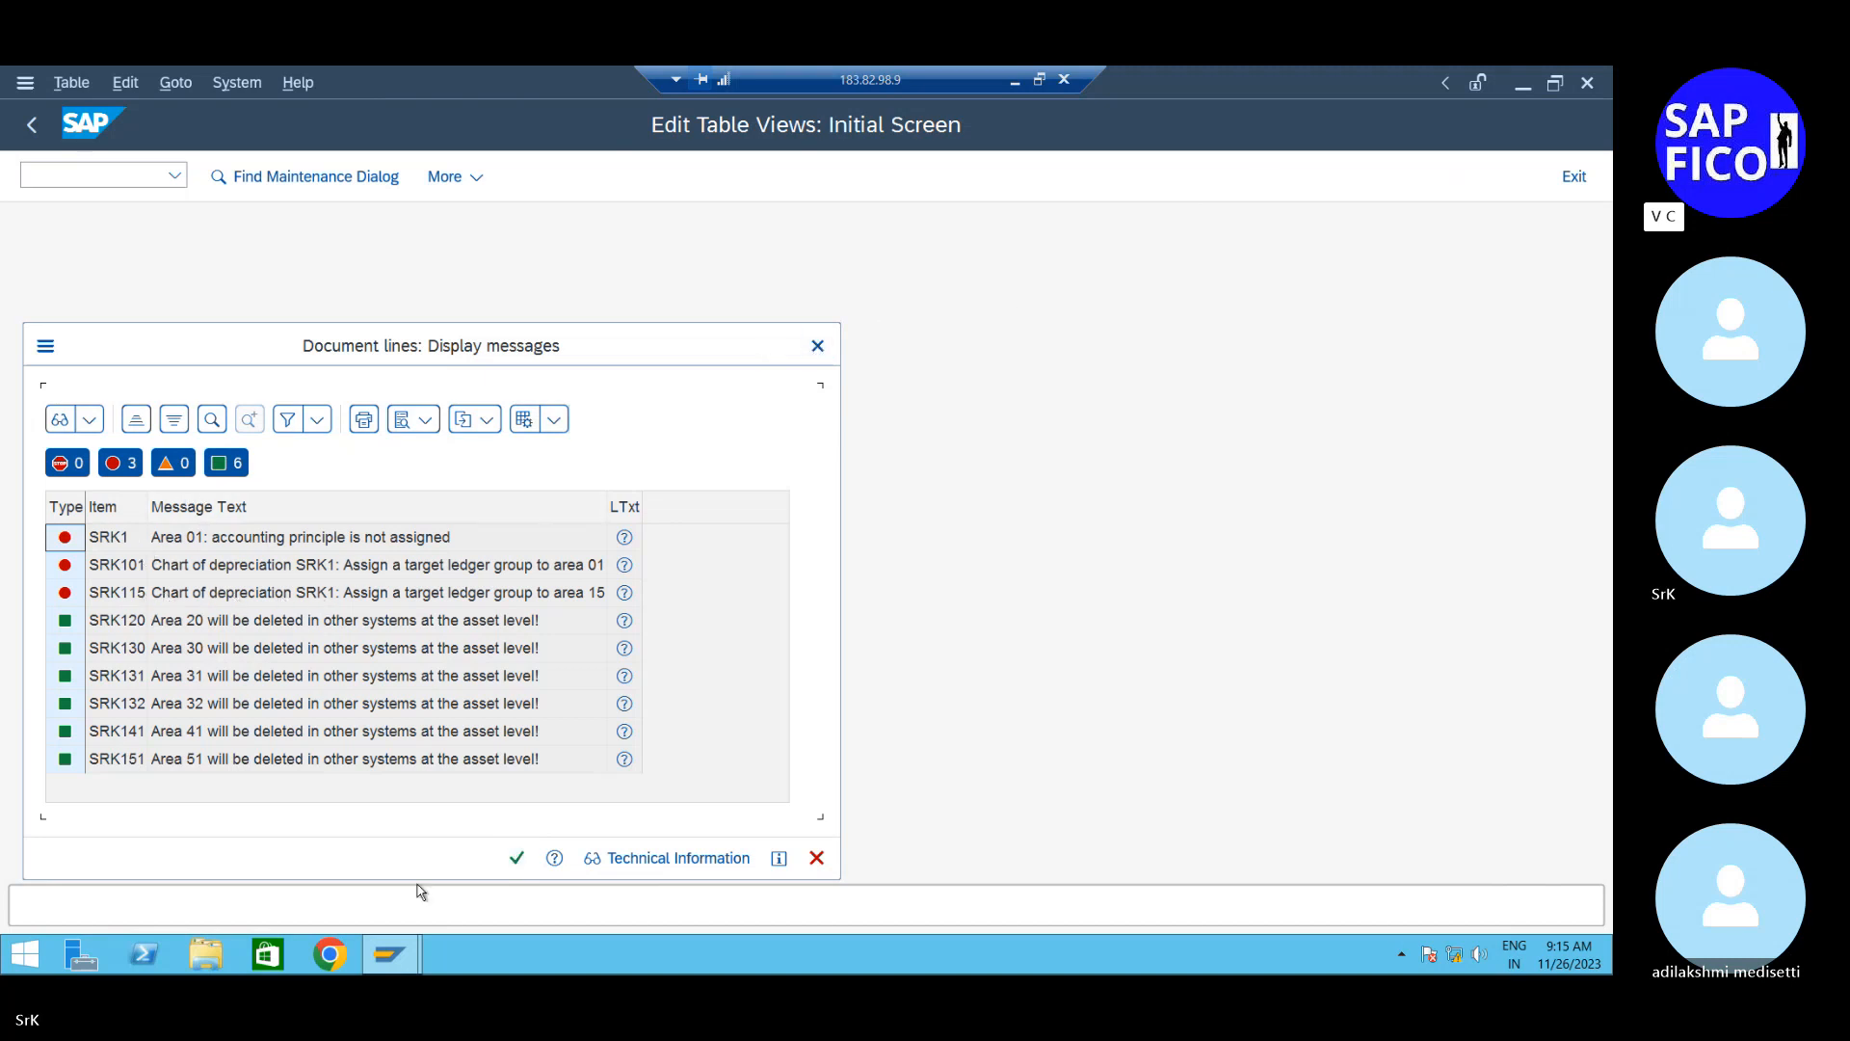
click(510, 866)
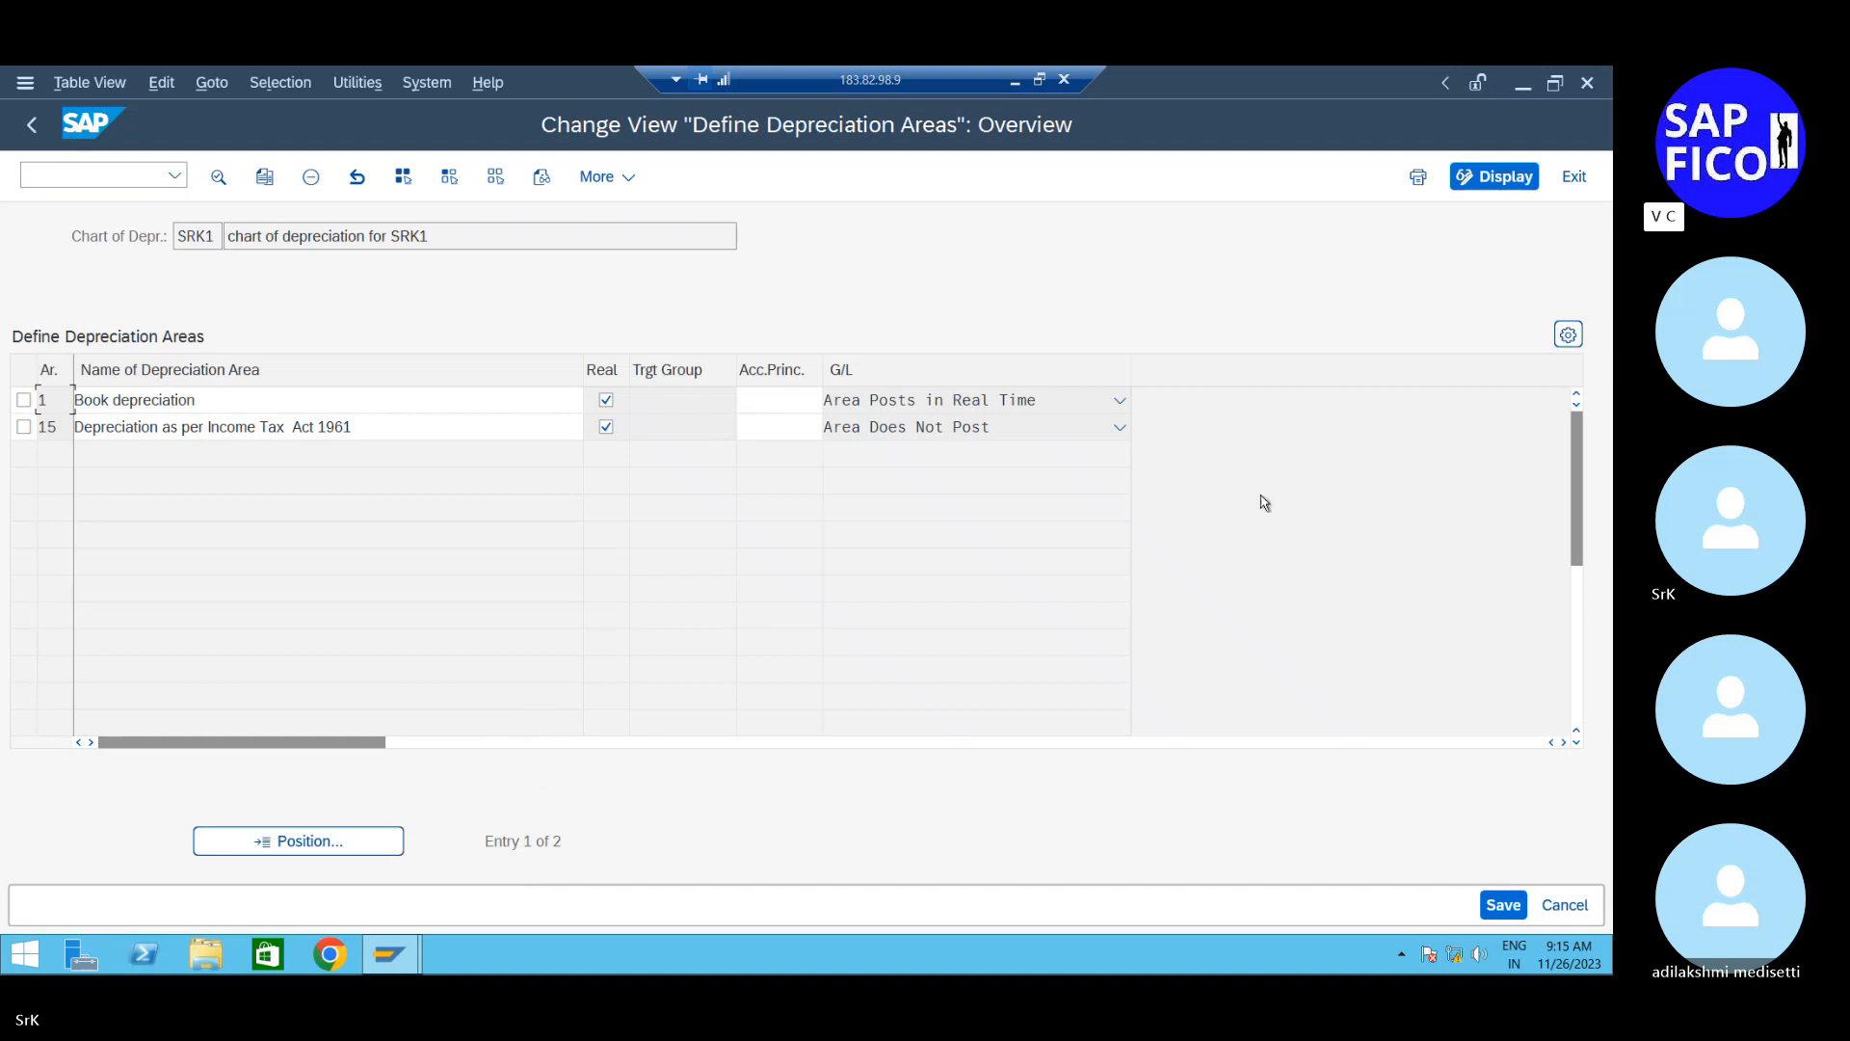
click(1489, 906)
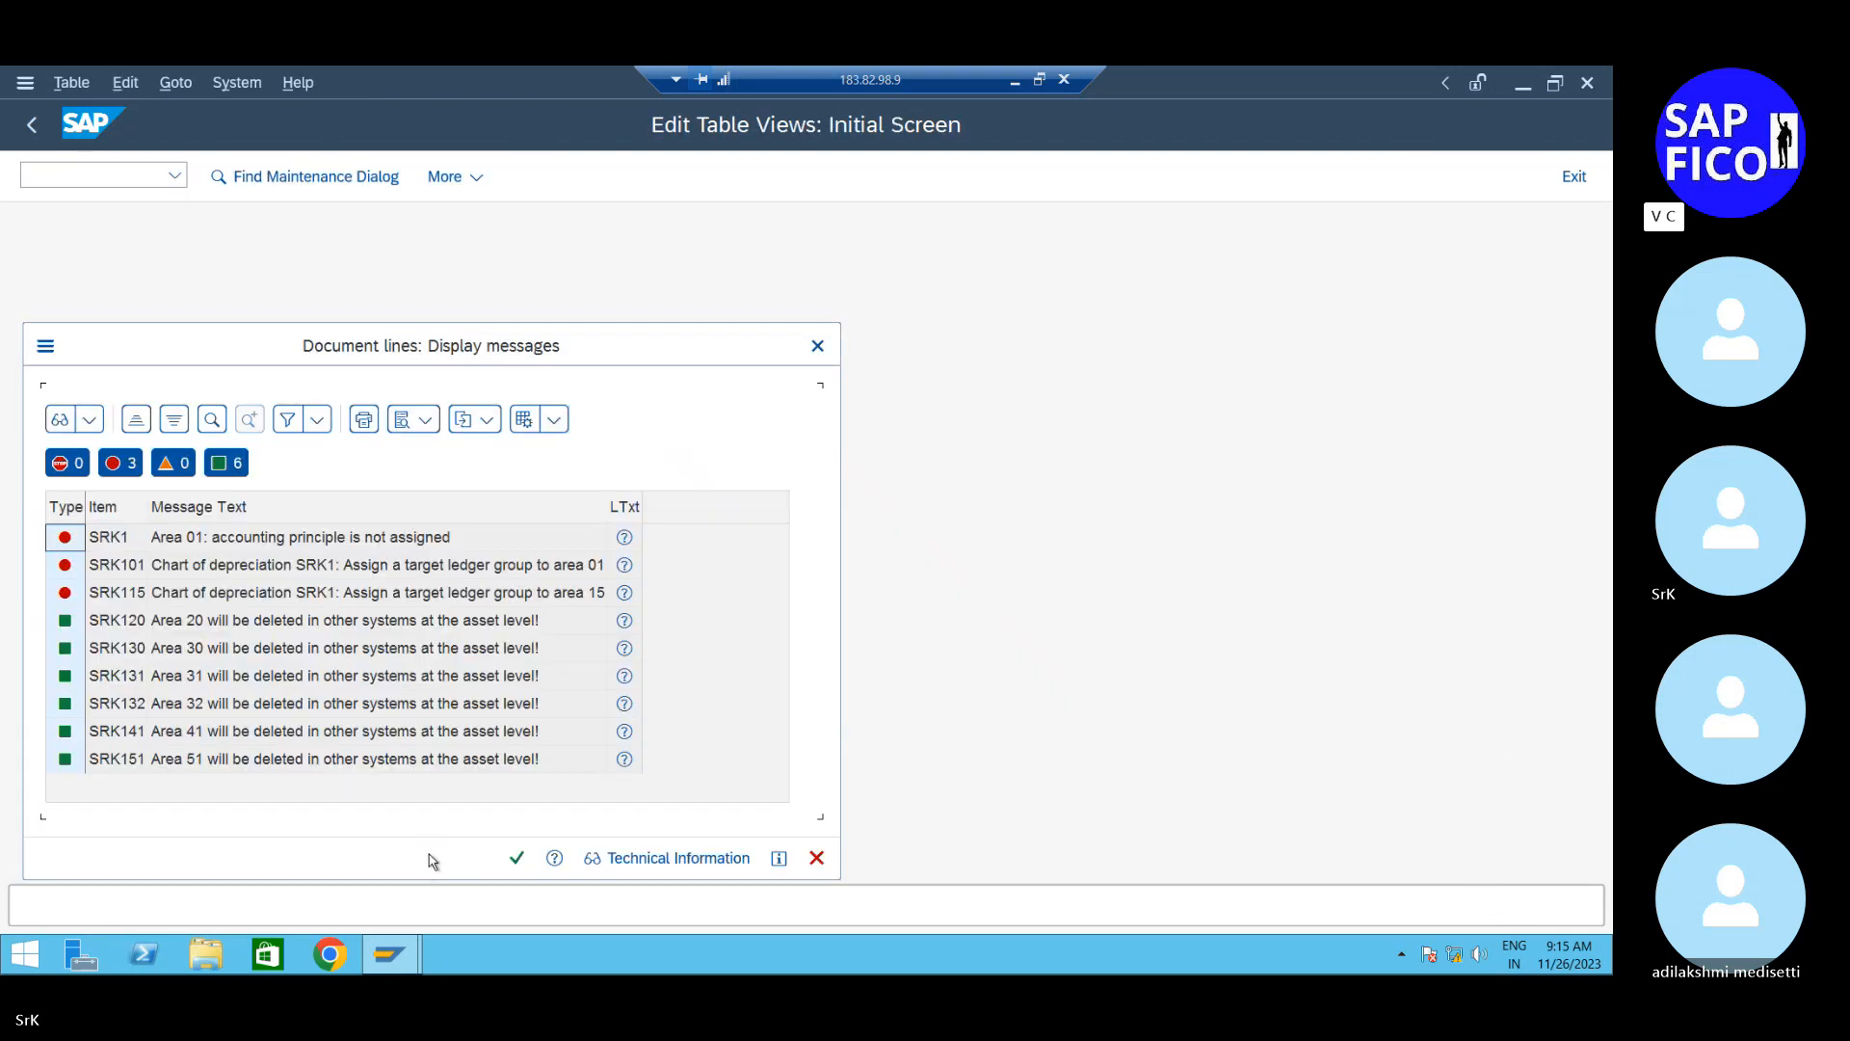
click(516, 858)
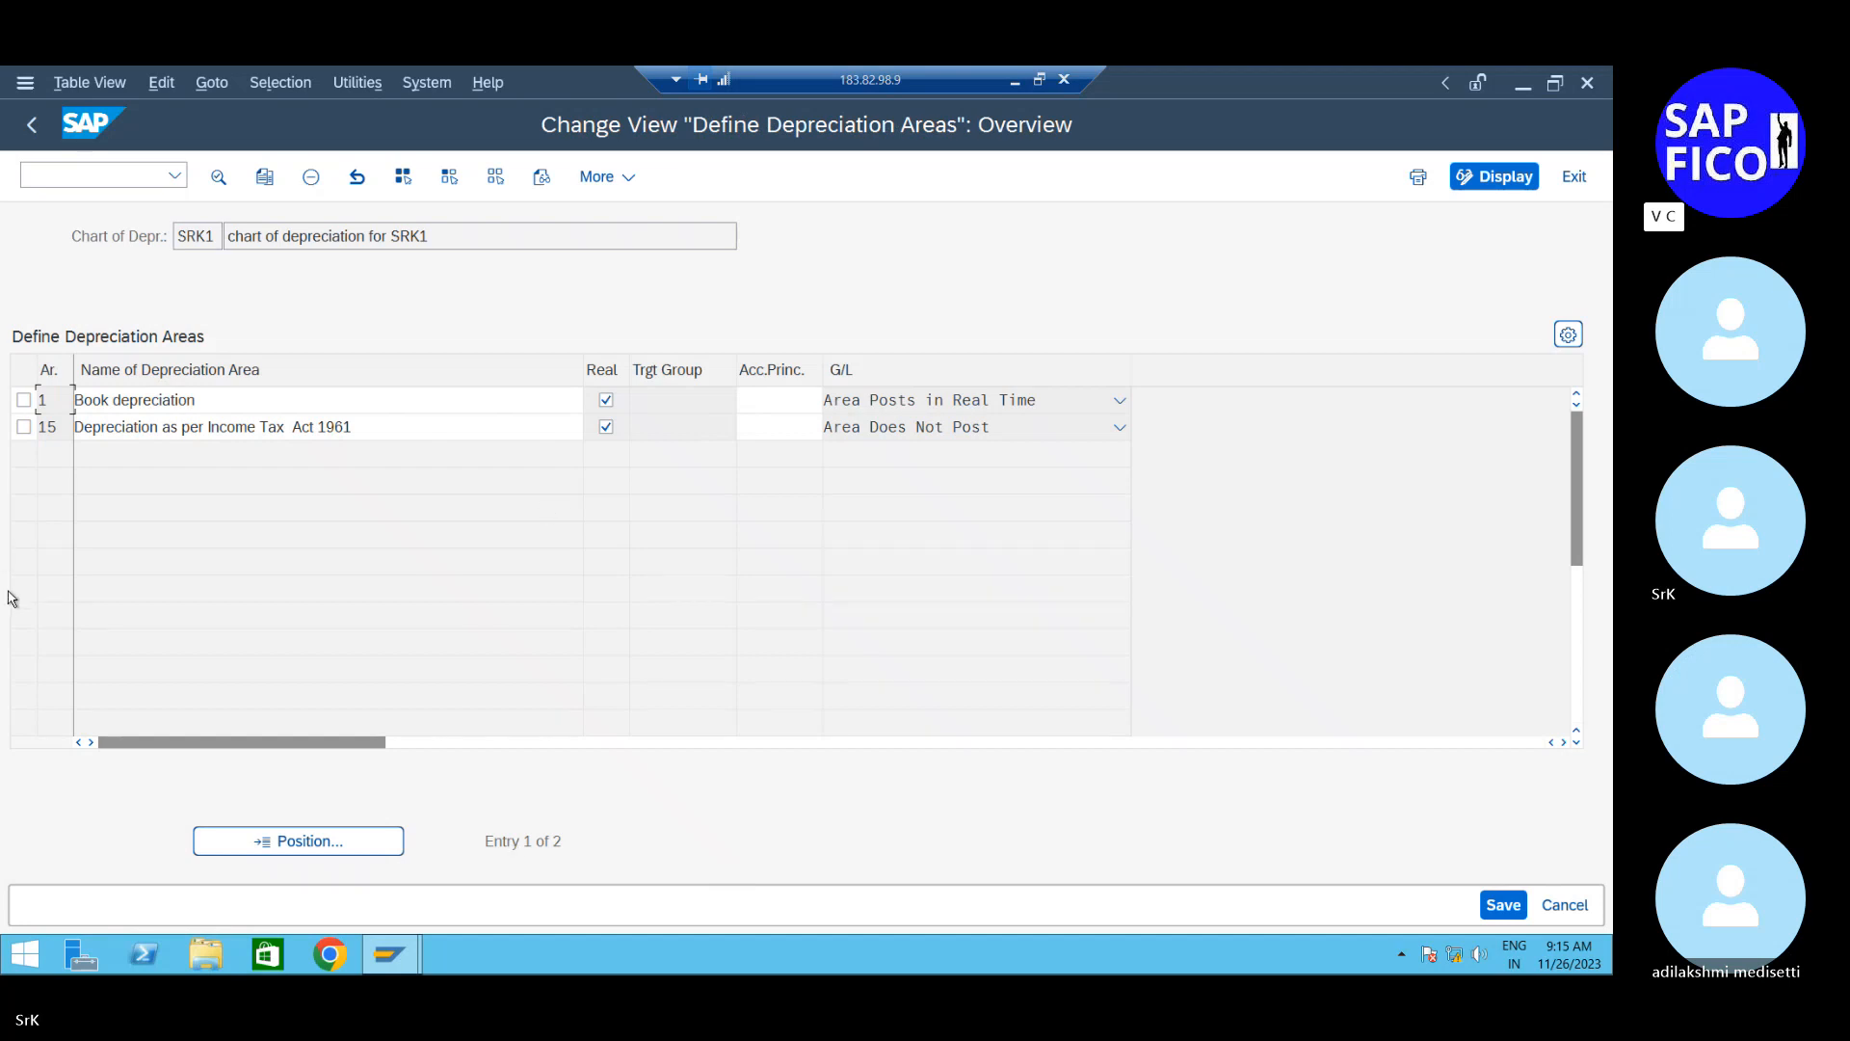
Try deleting the Income Tax Act depreciation area 15 and review the detail settings of the book depreciation area
click(26, 426)
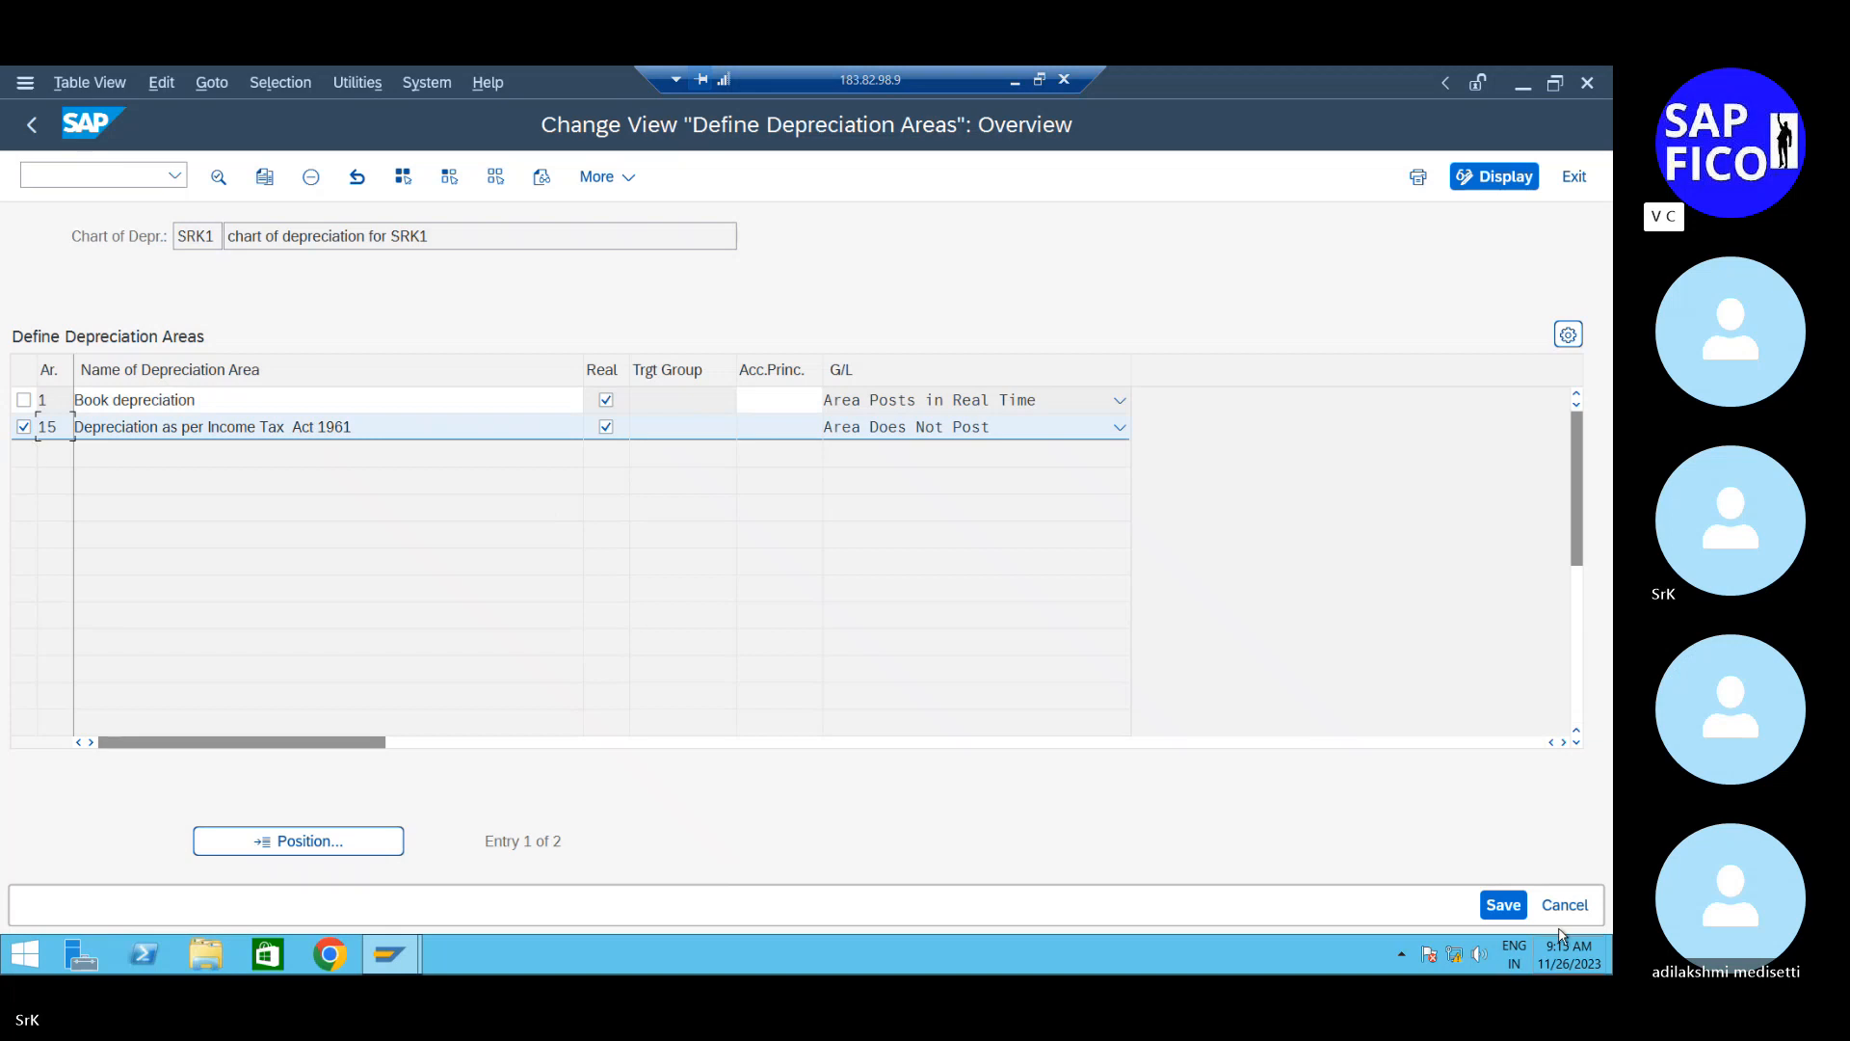
click(321, 187)
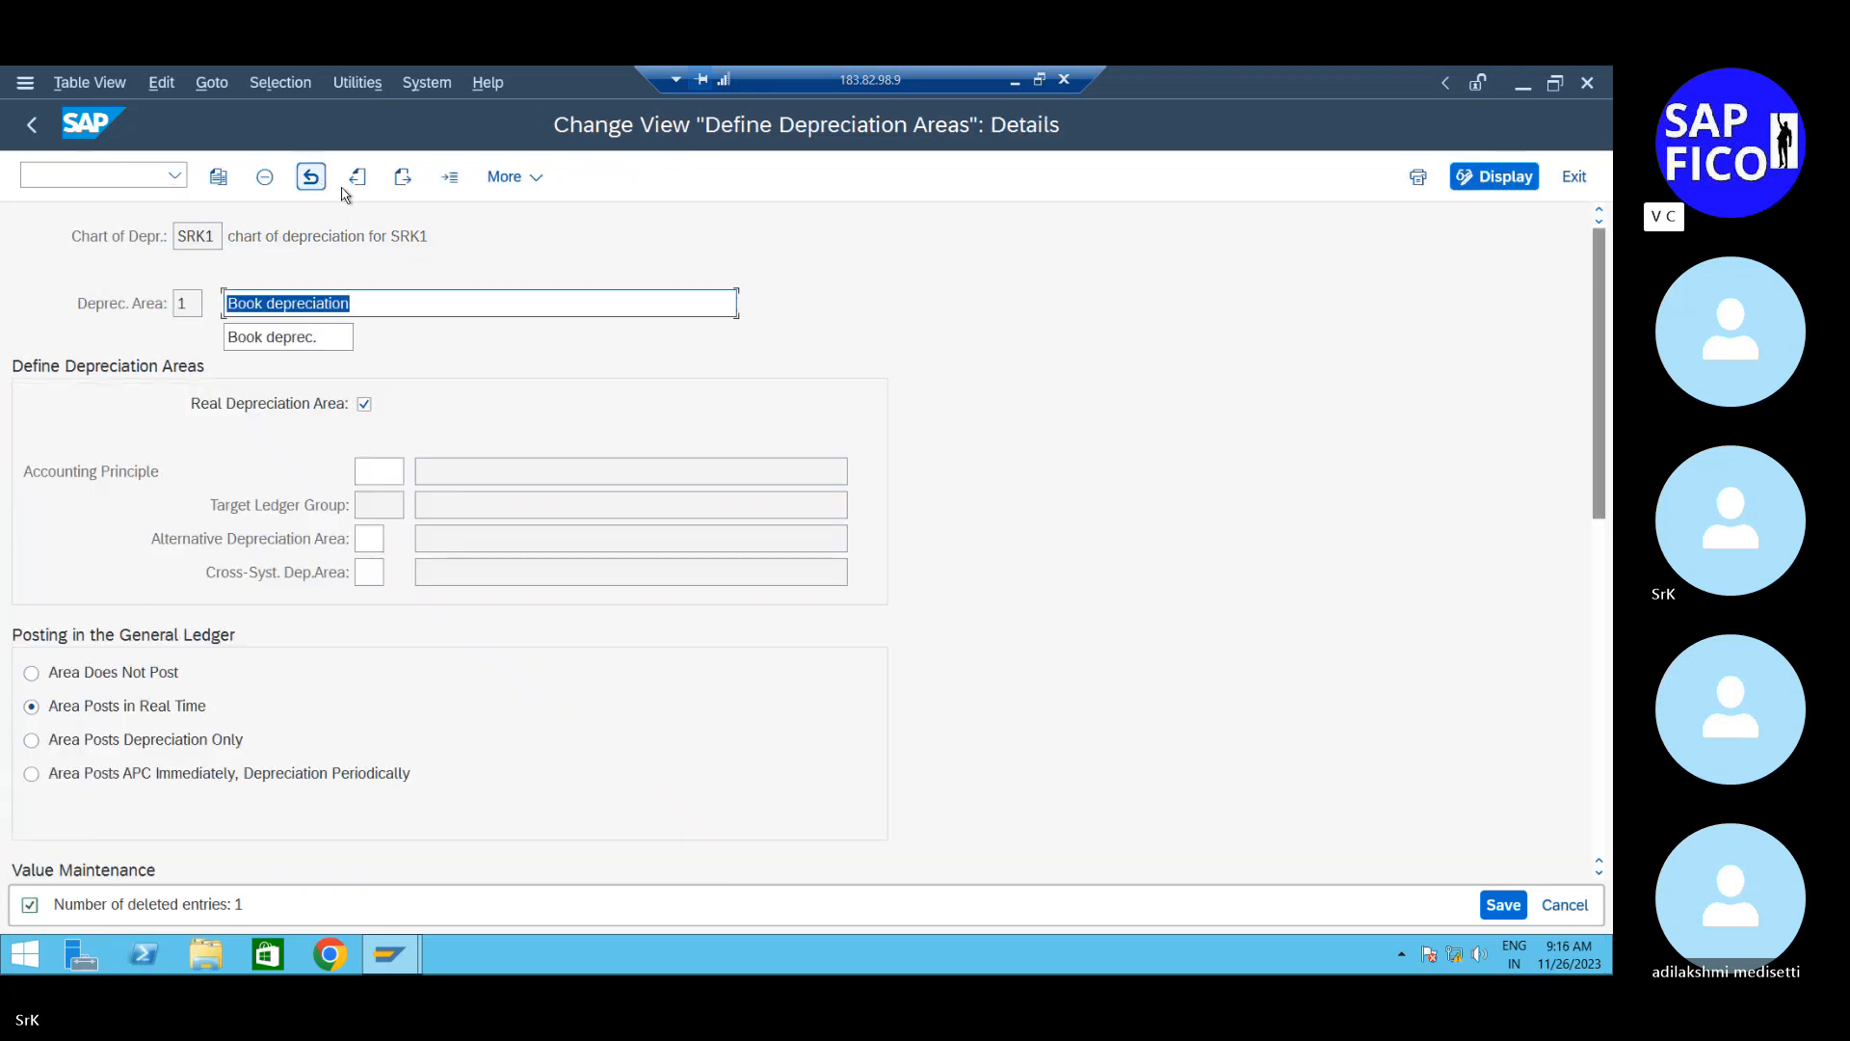
scroll(494, 630, down, 1)
scroll(495, 630, down, 5)
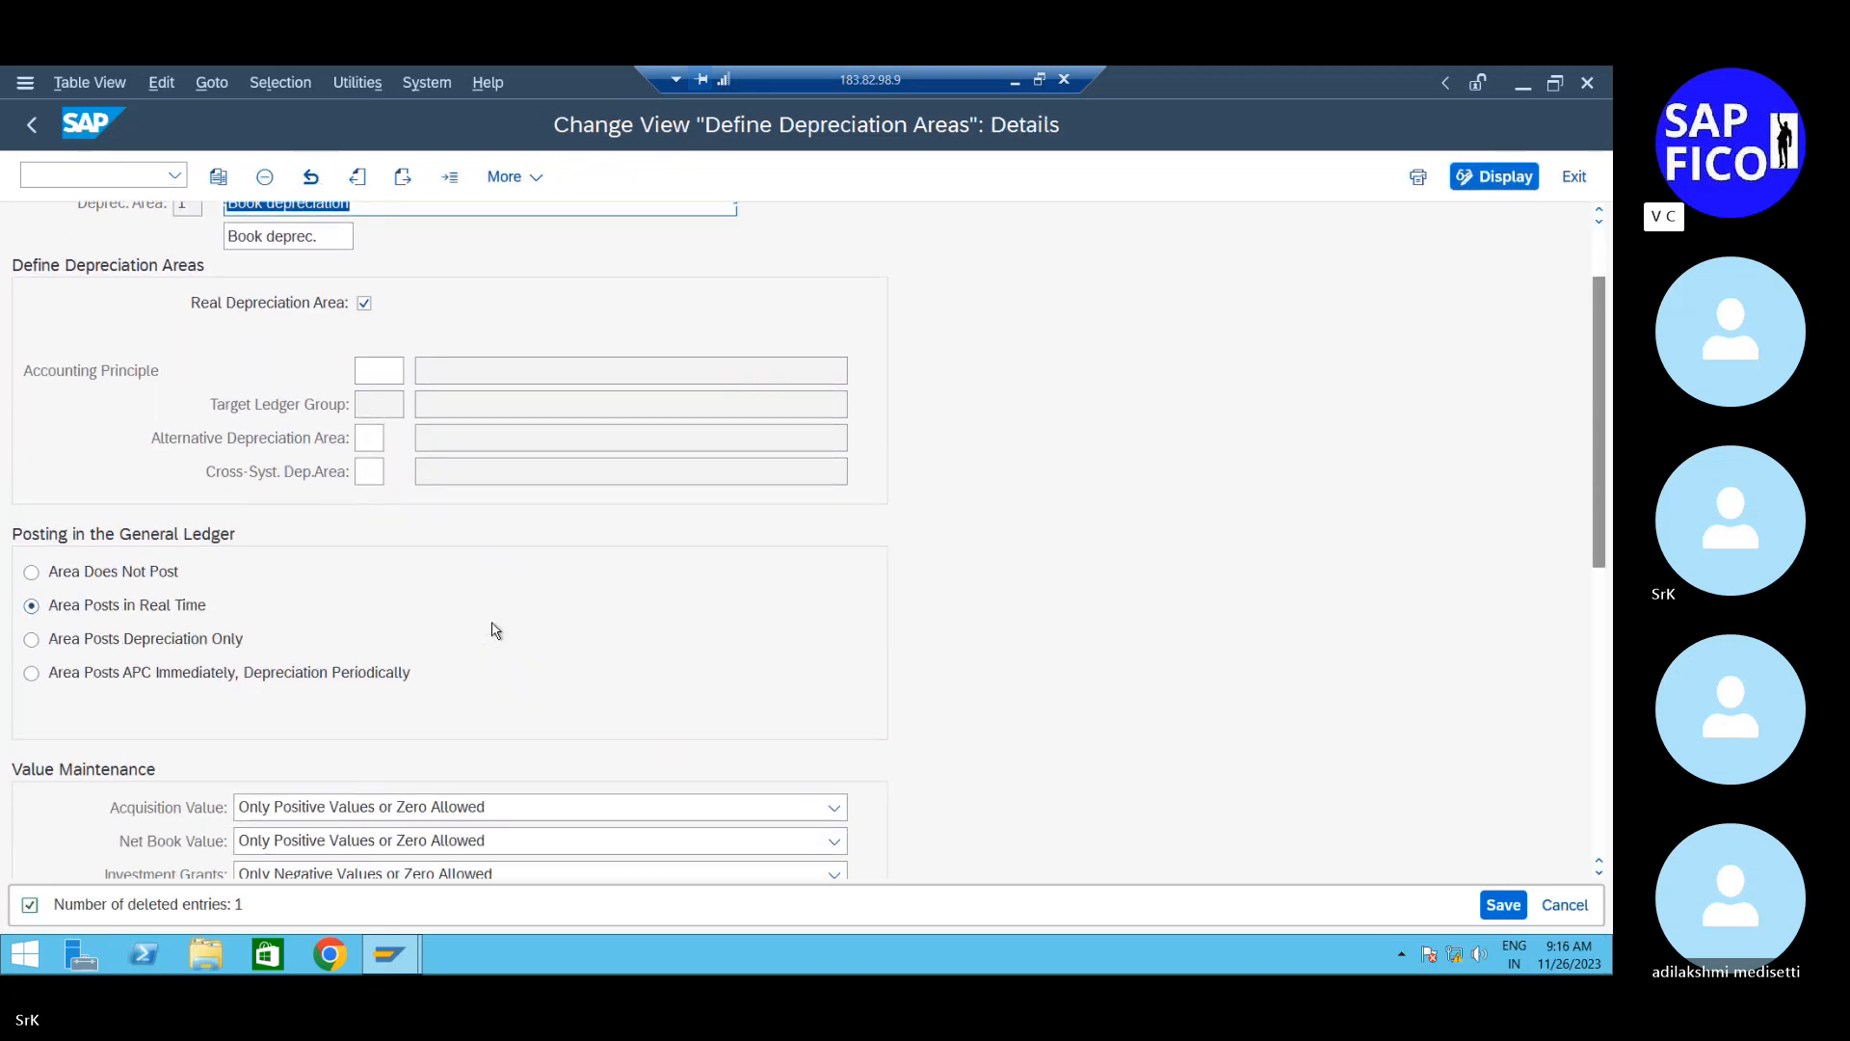
scroll(494, 631, down, 7)
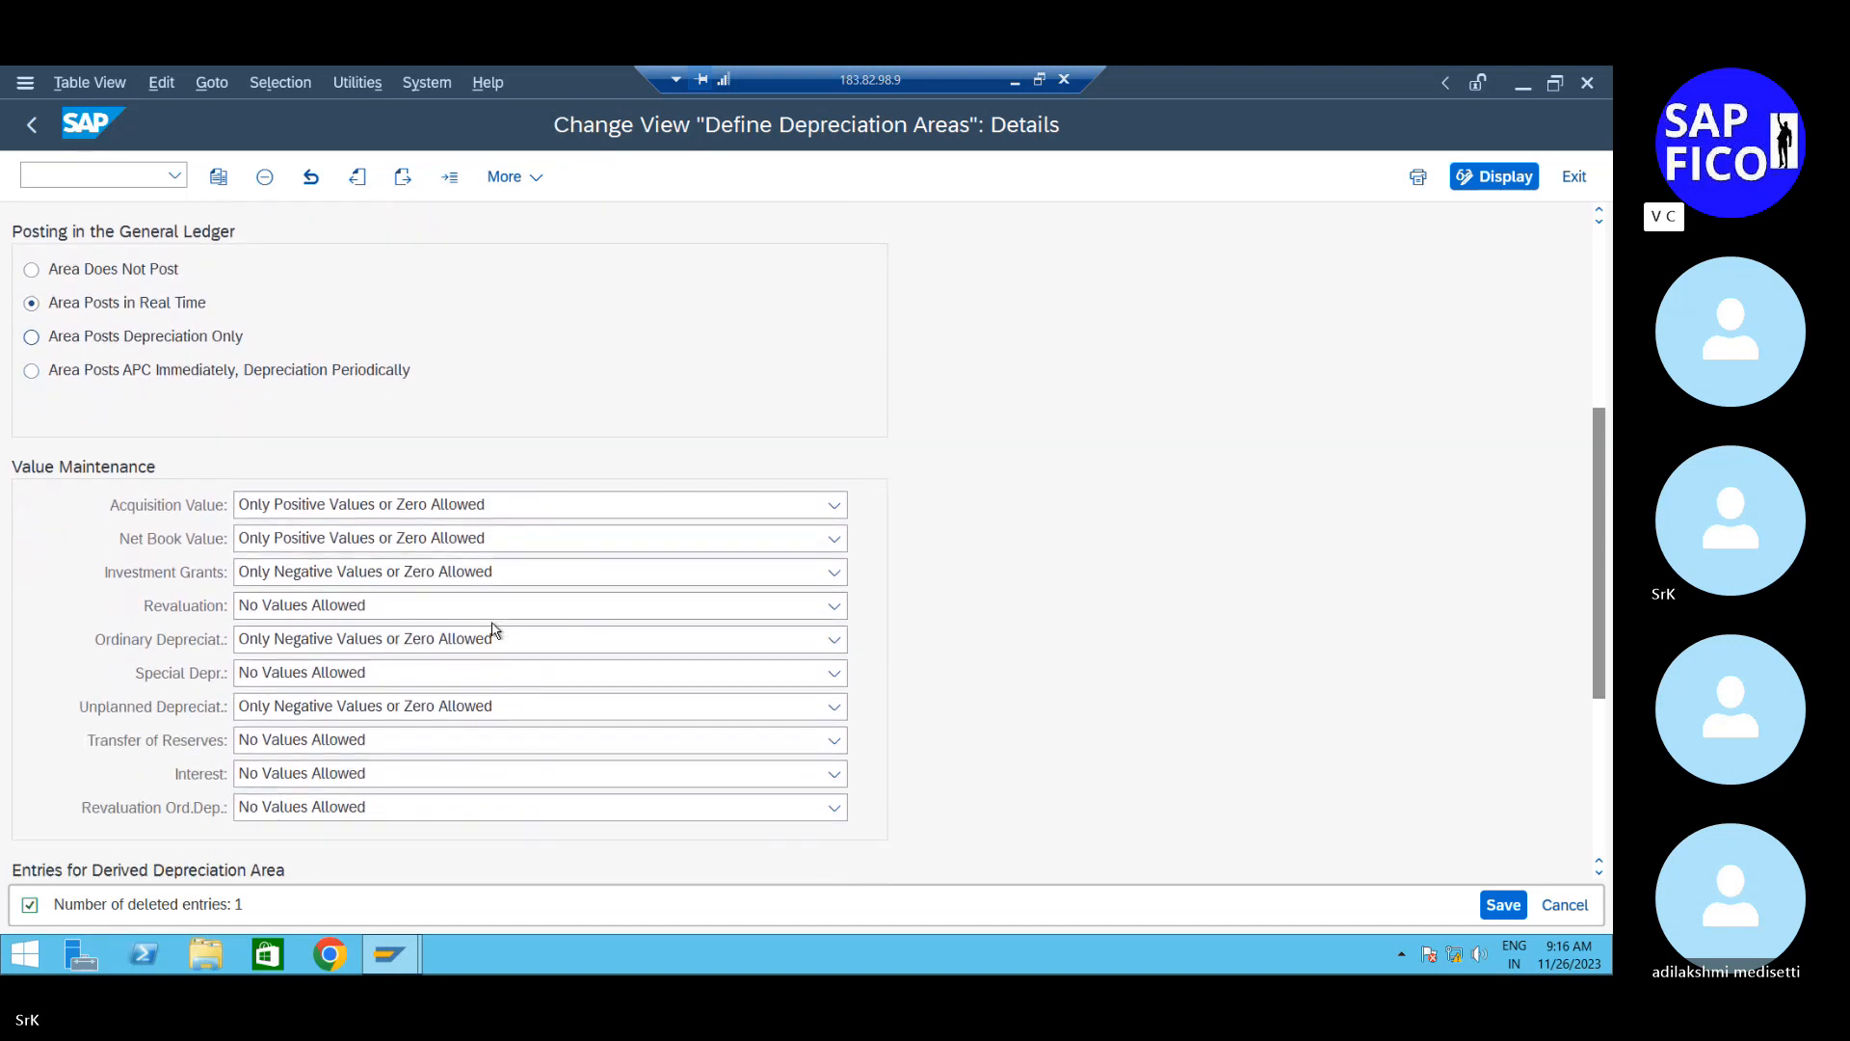
scroll(494, 630, down, 3)
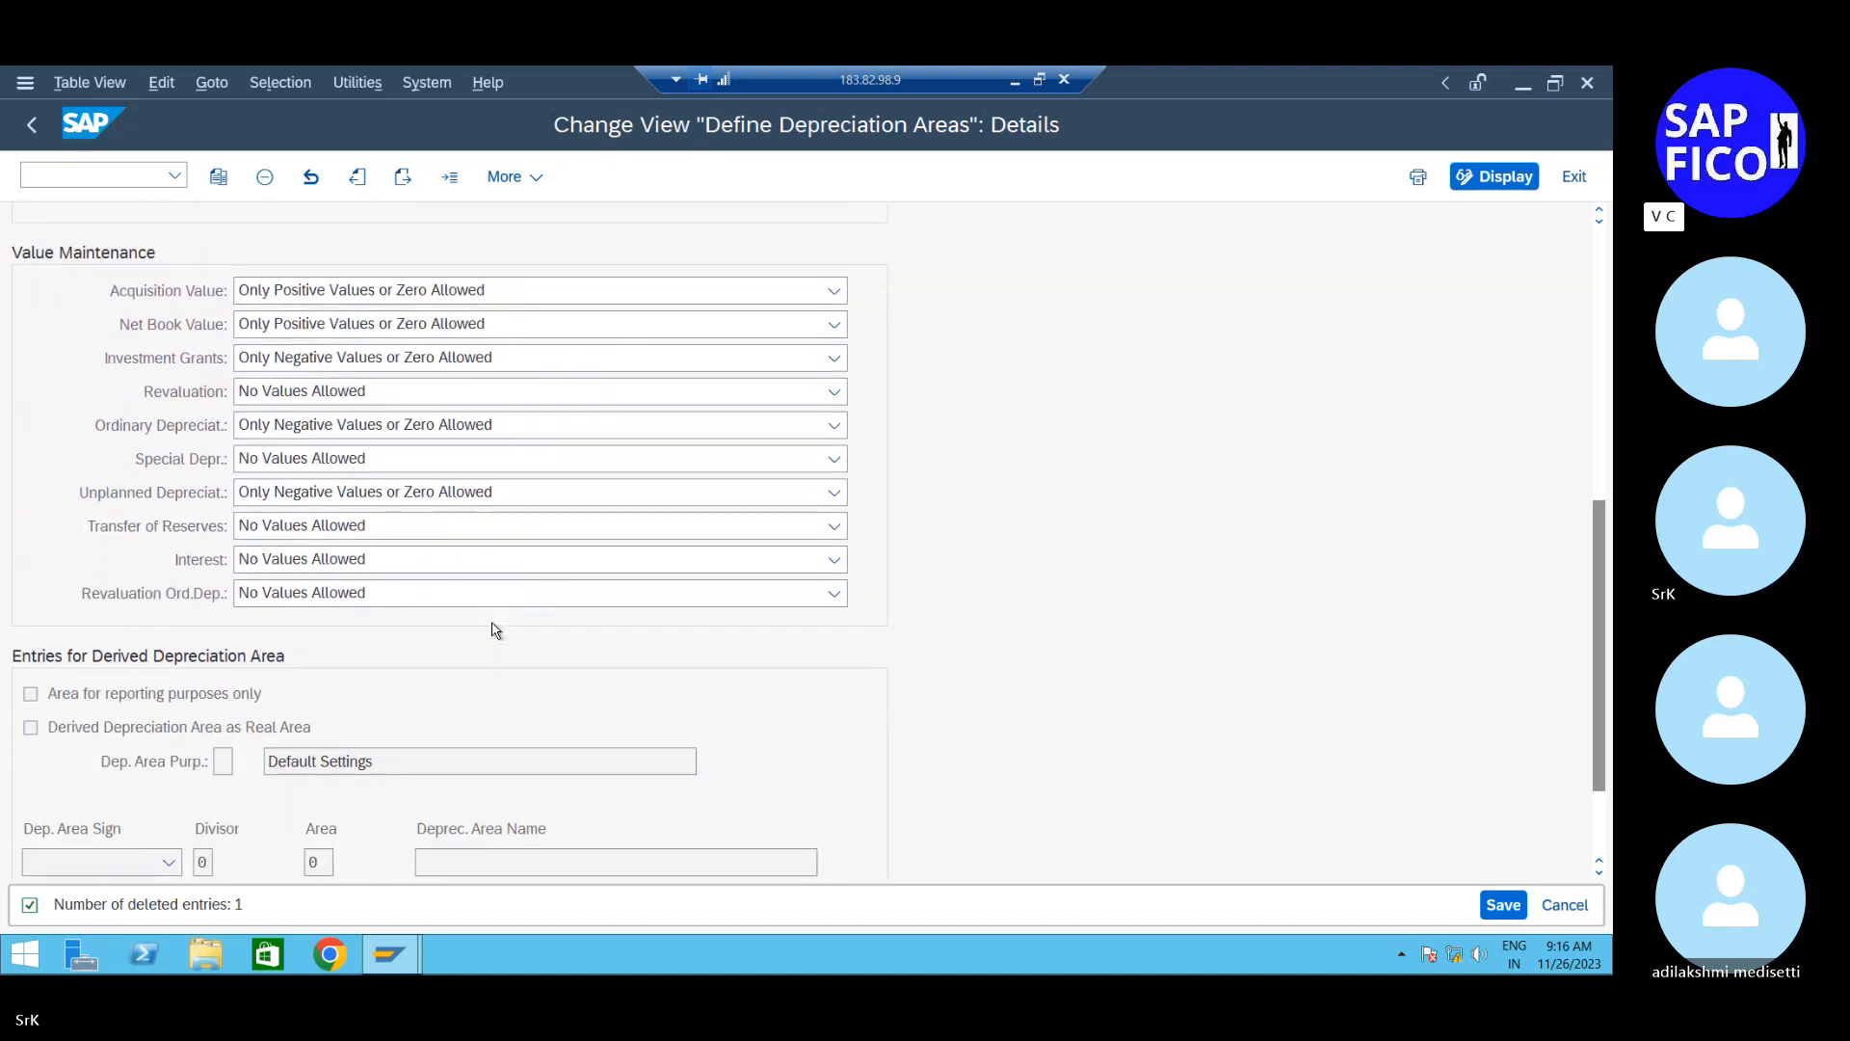
scroll(495, 630, up, 5)
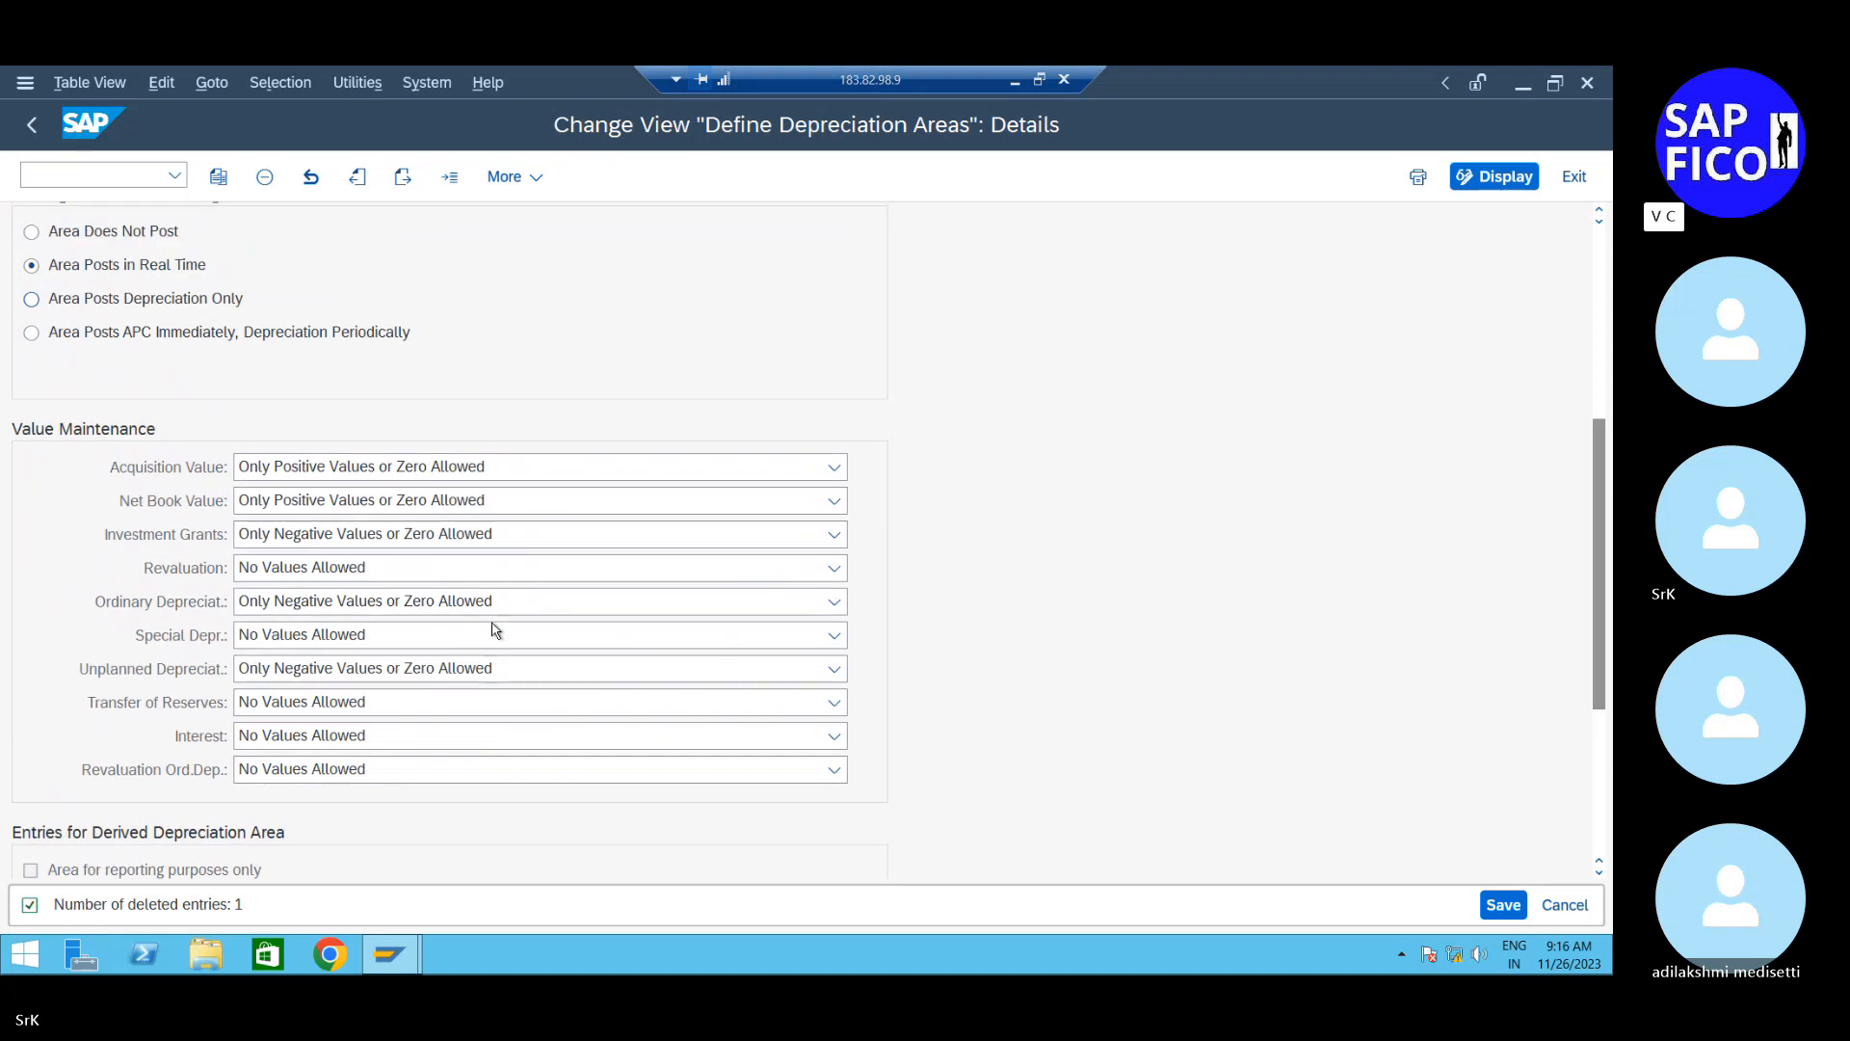
scroll(494, 630, up, 1)
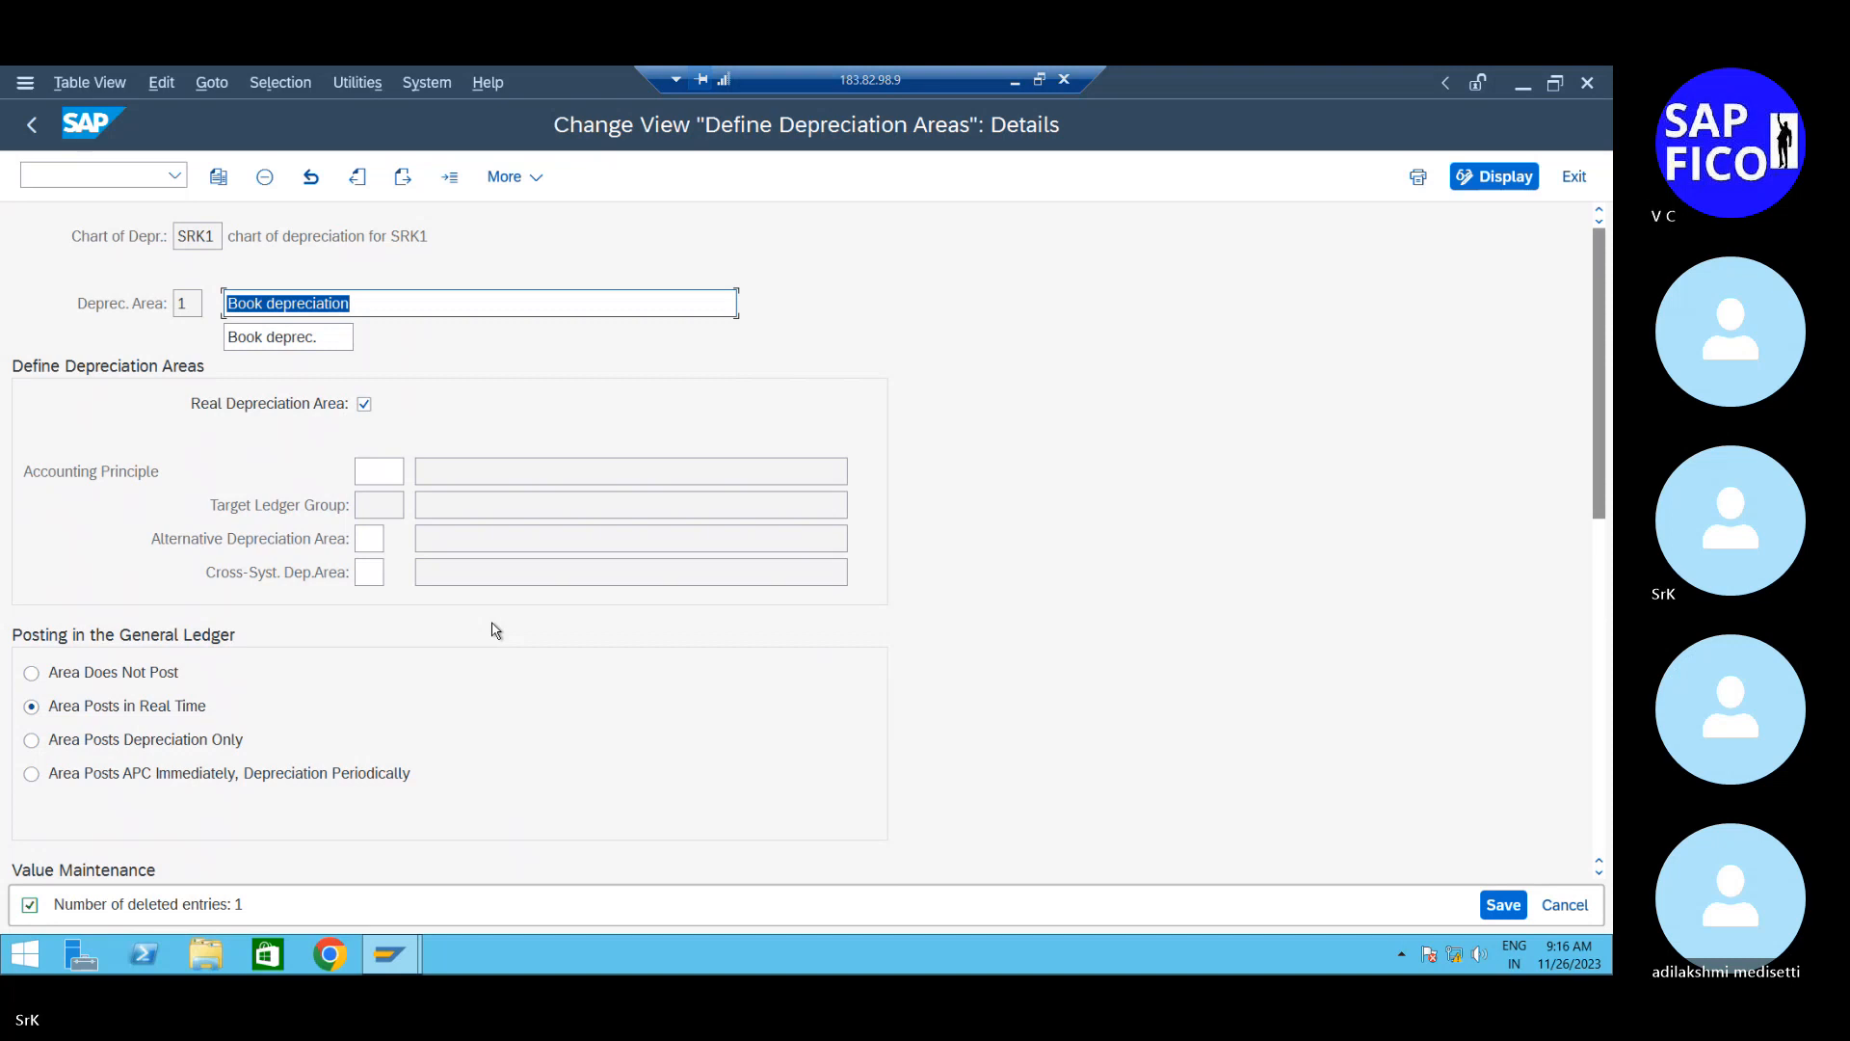
scroll(494, 630, down, 1)
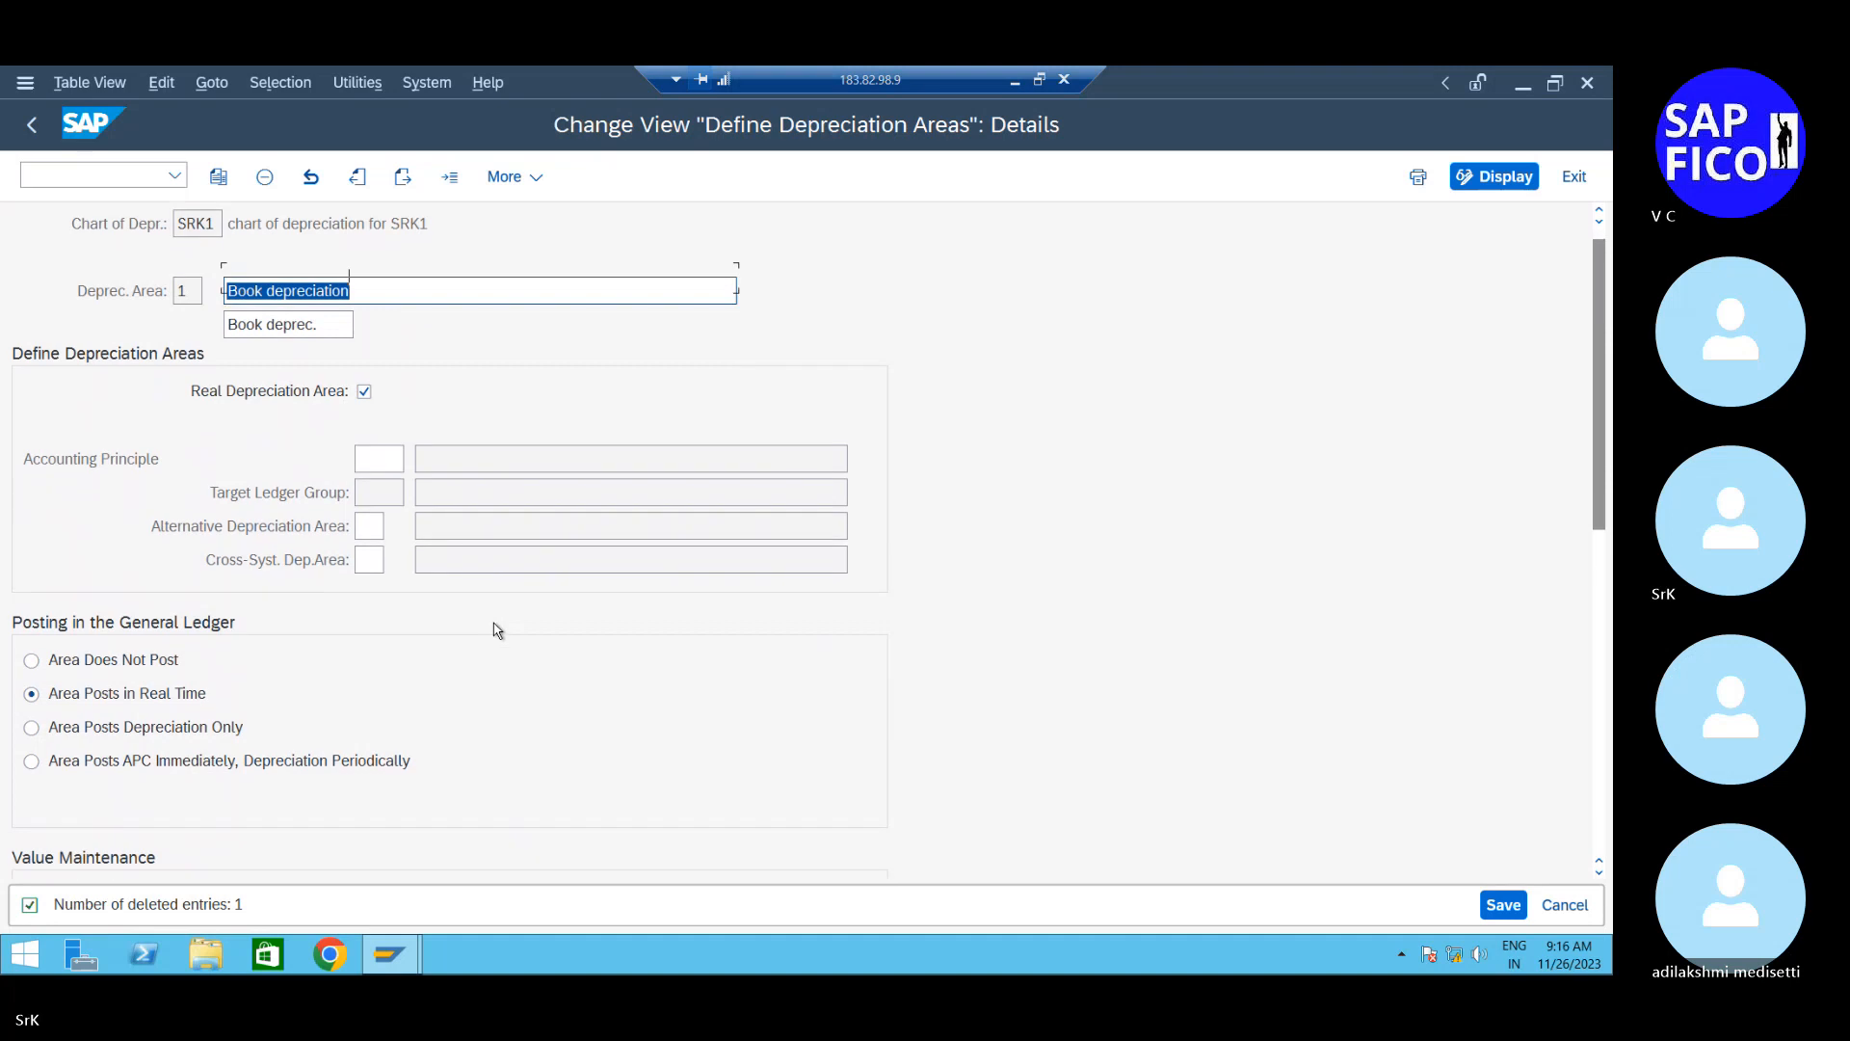
Discard the unsaved depreciation area changes and reopen the Copy/Delete Depreciation Areas activity for chart SRK1
click(21, 126)
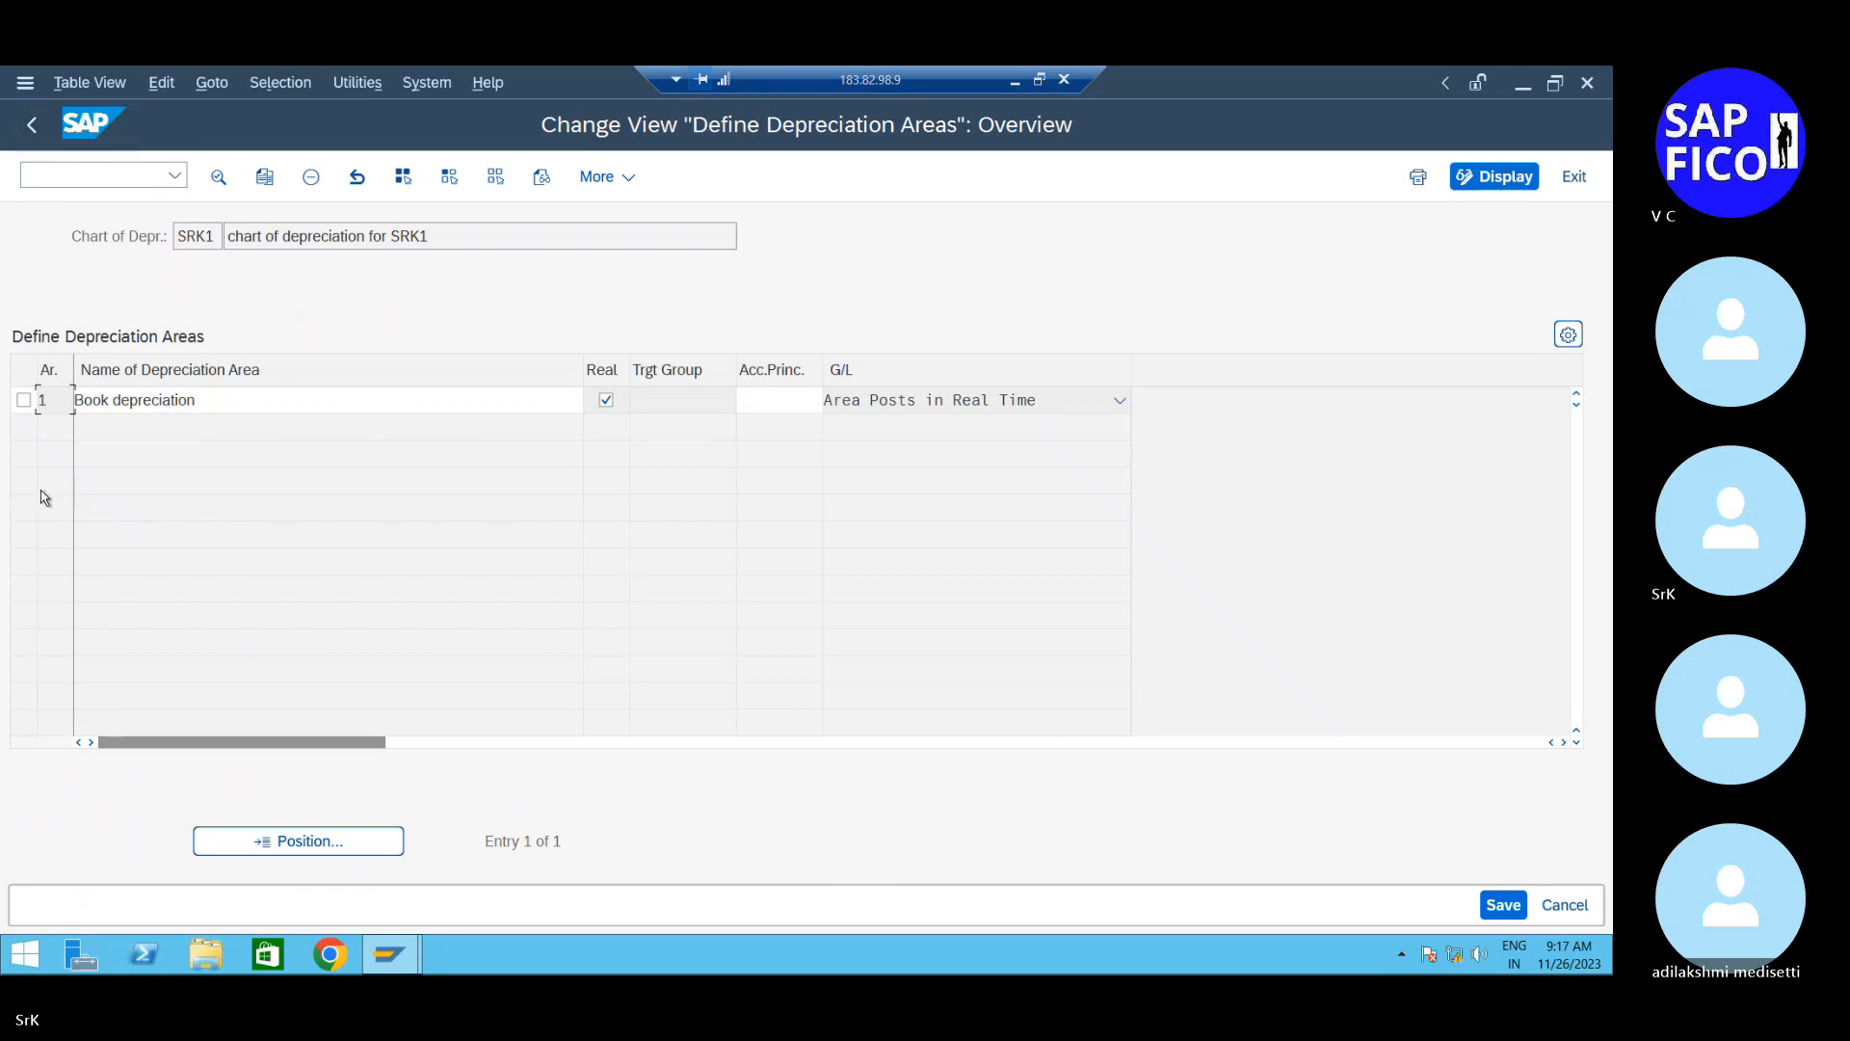
click(34, 140)
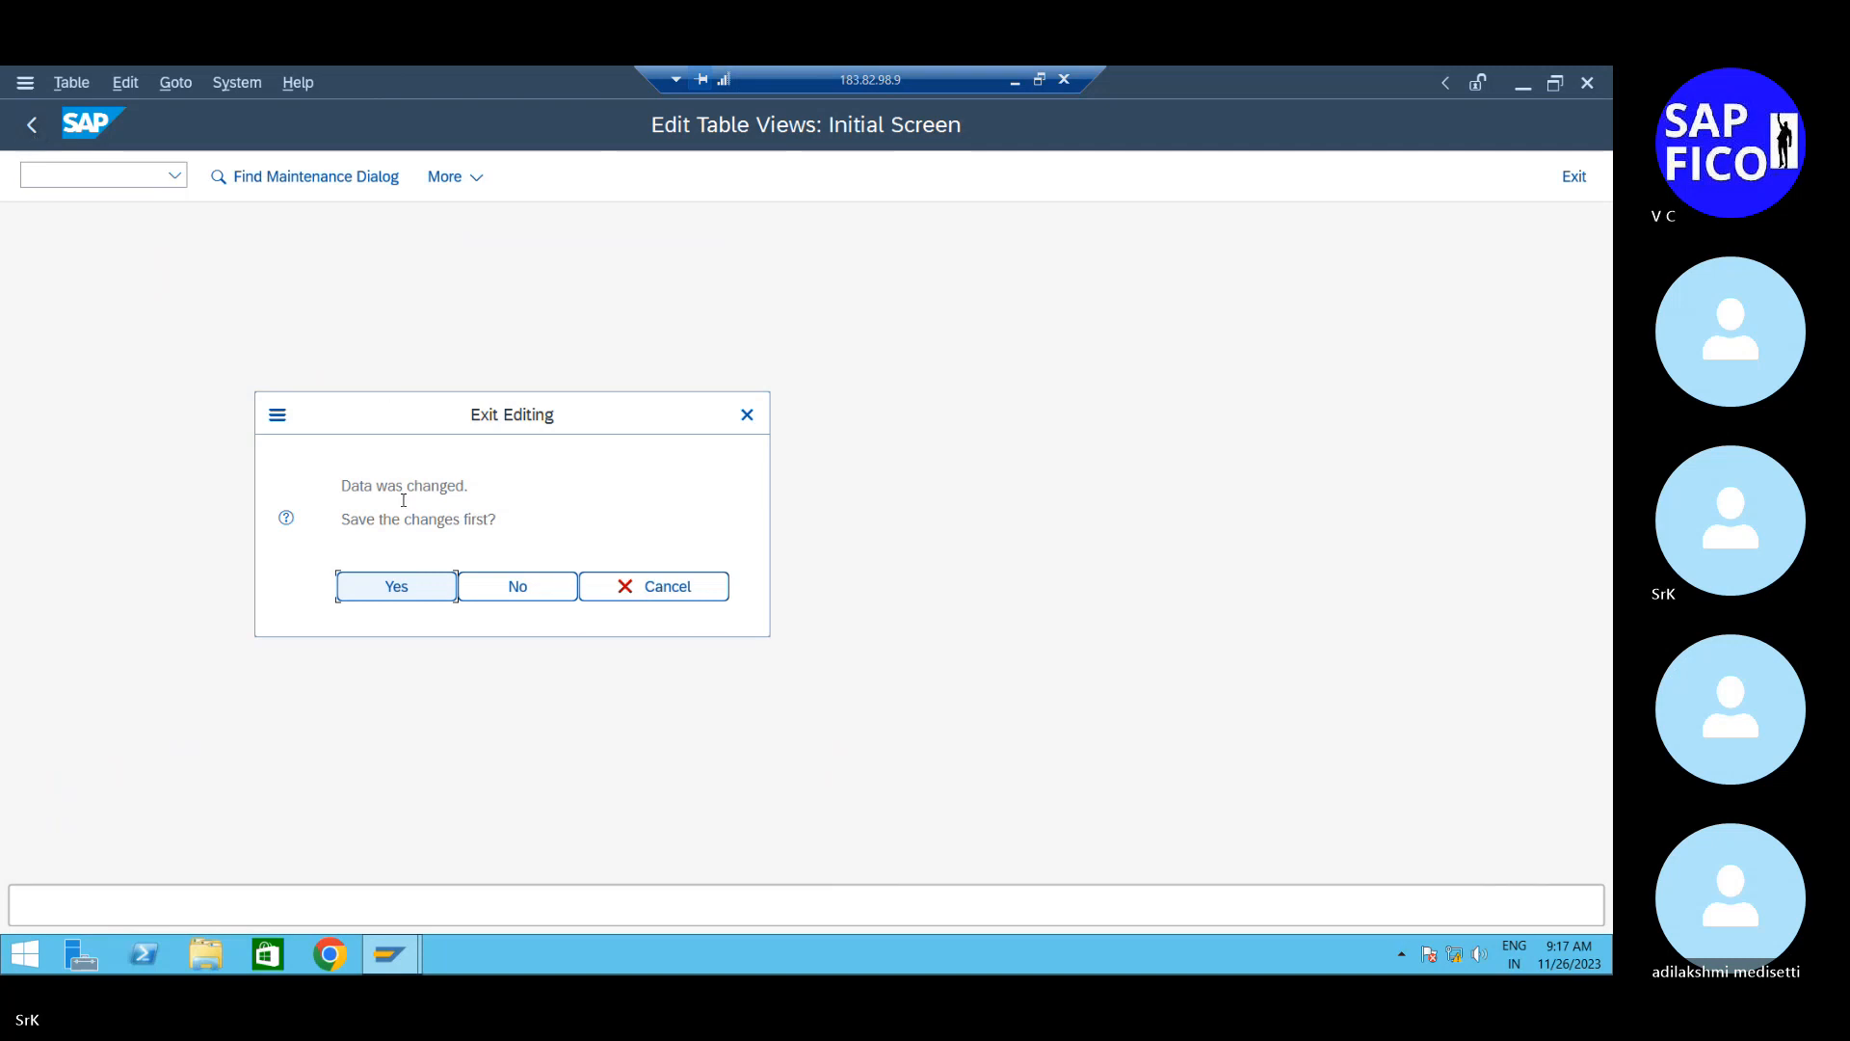
click(498, 590)
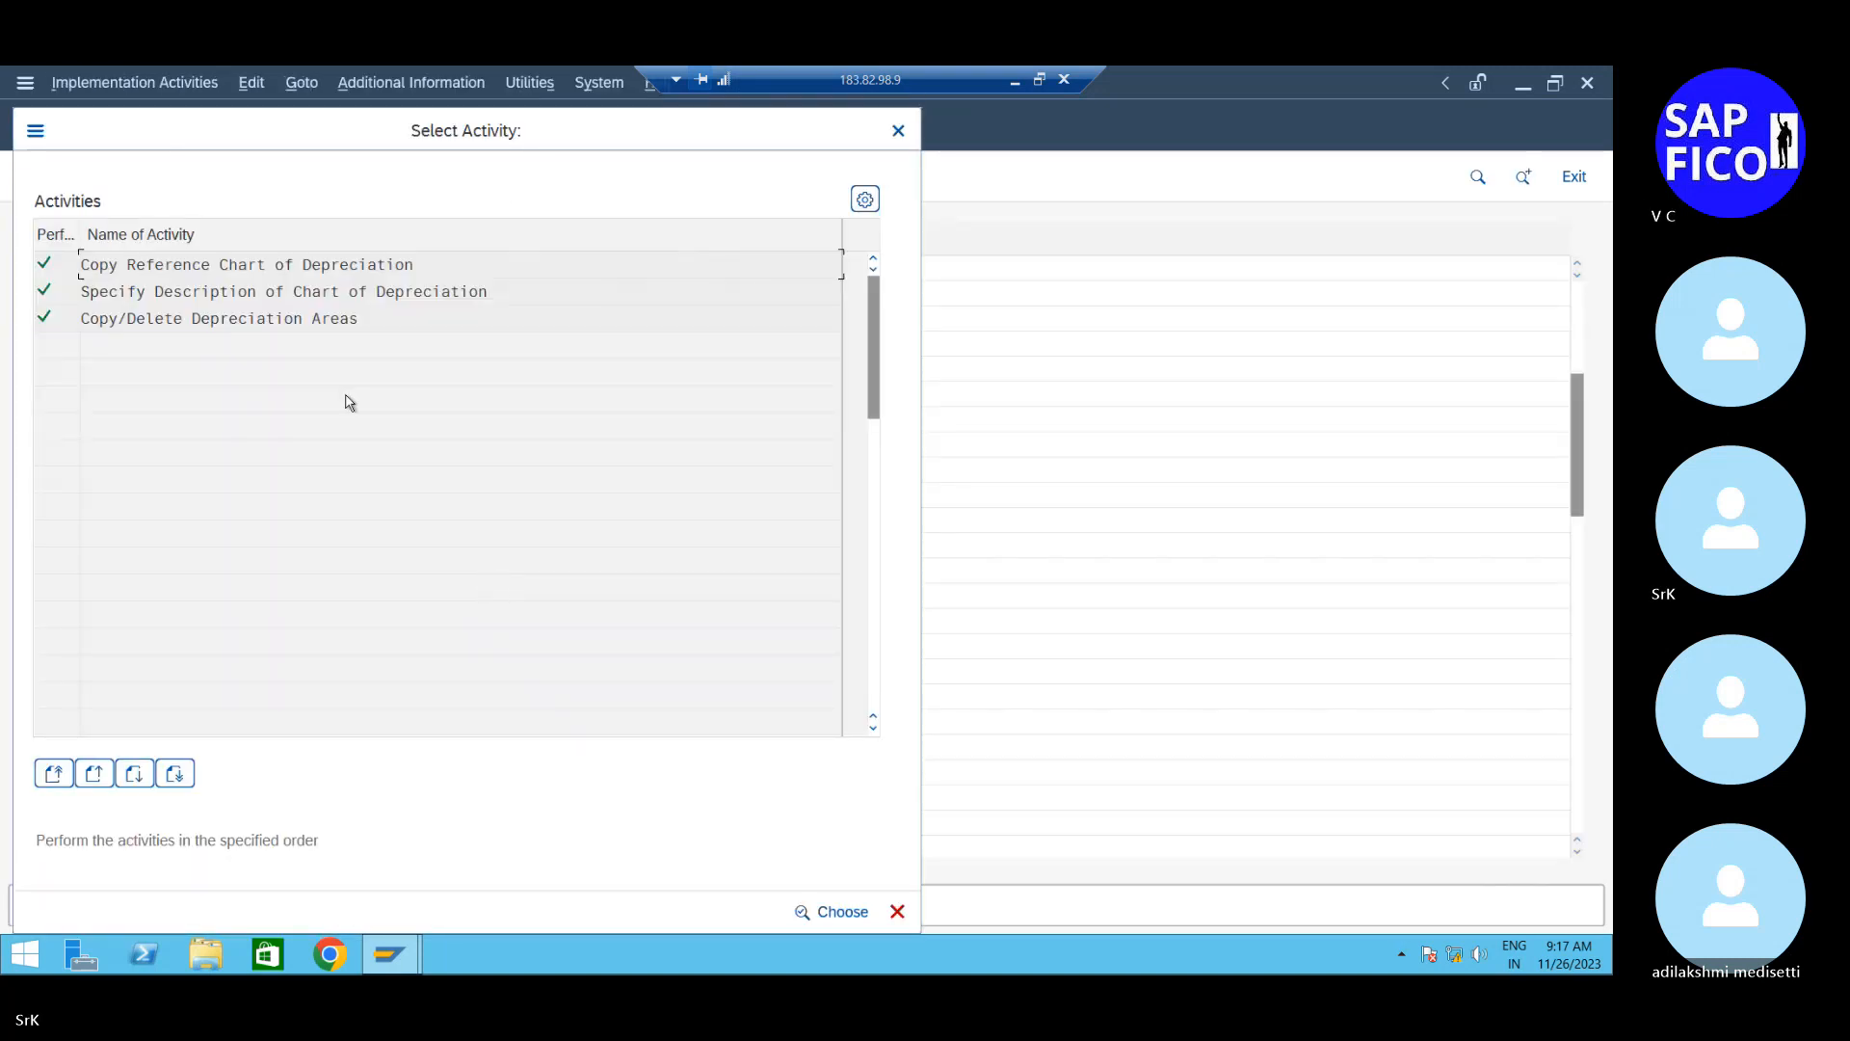
double_click(144, 318)
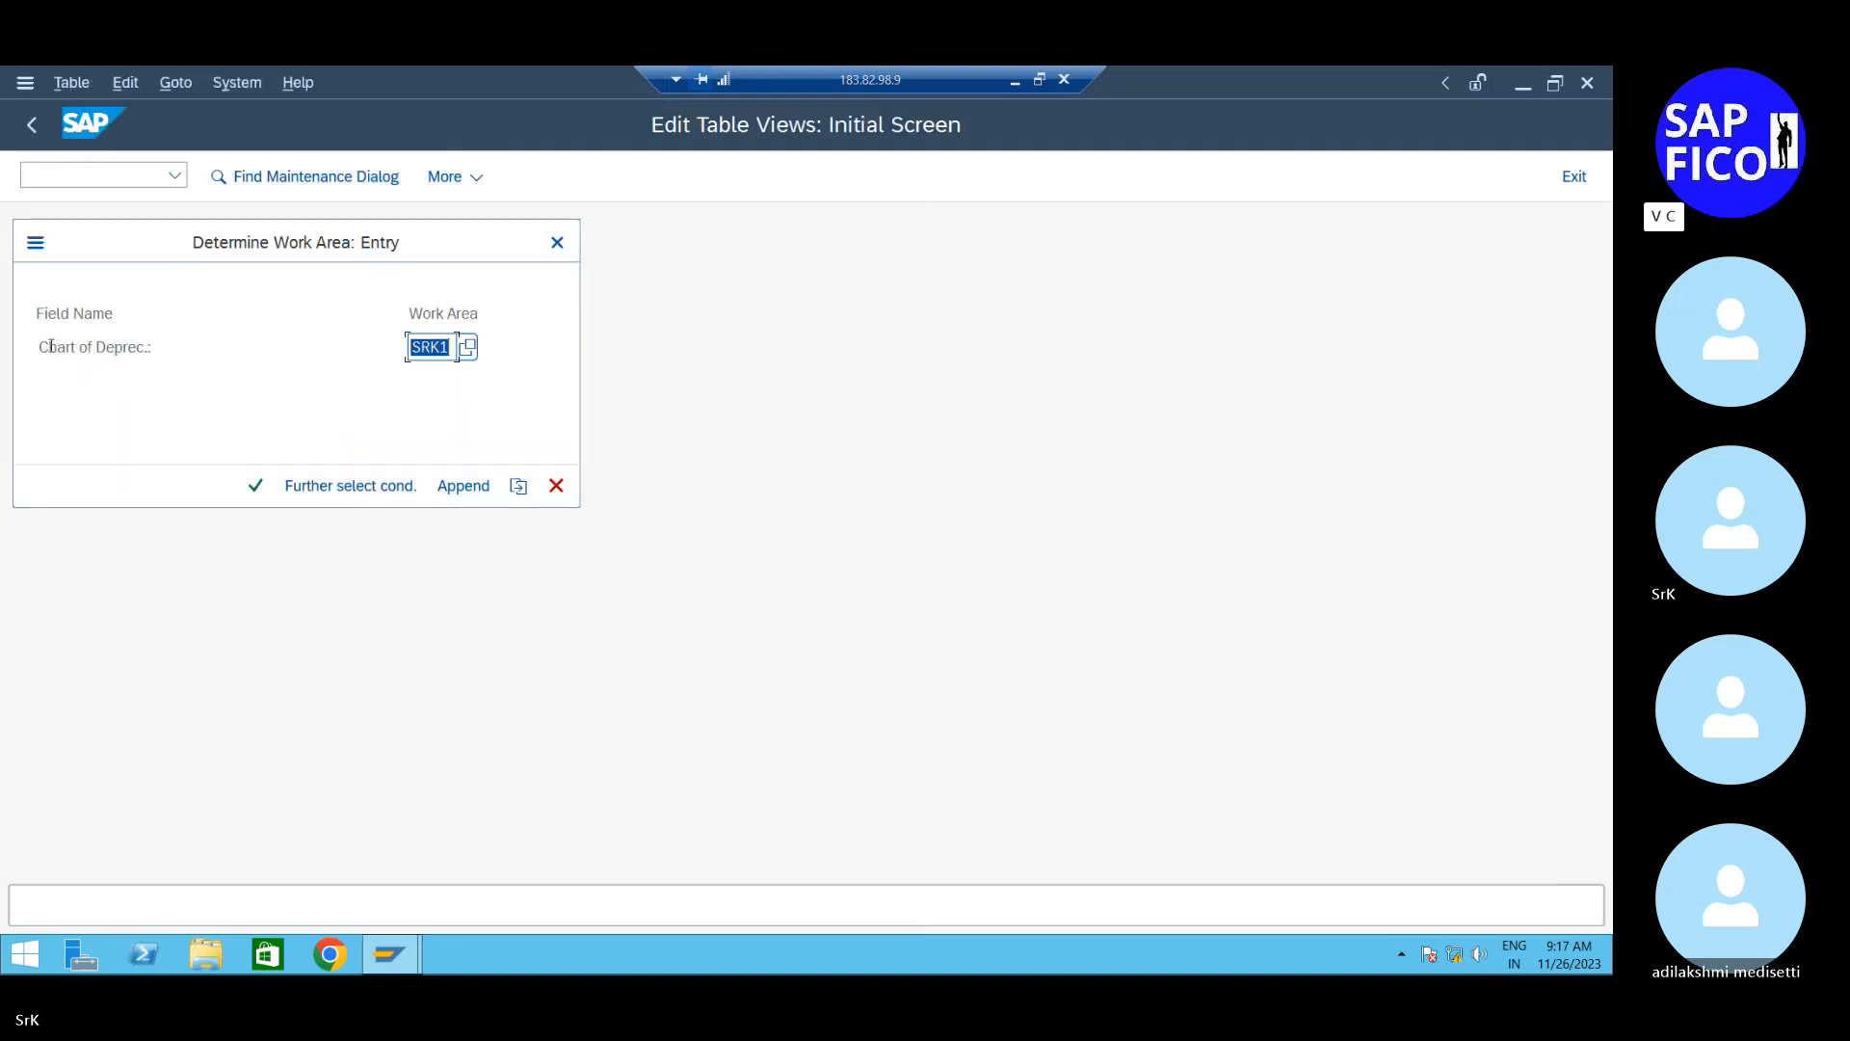
click(253, 485)
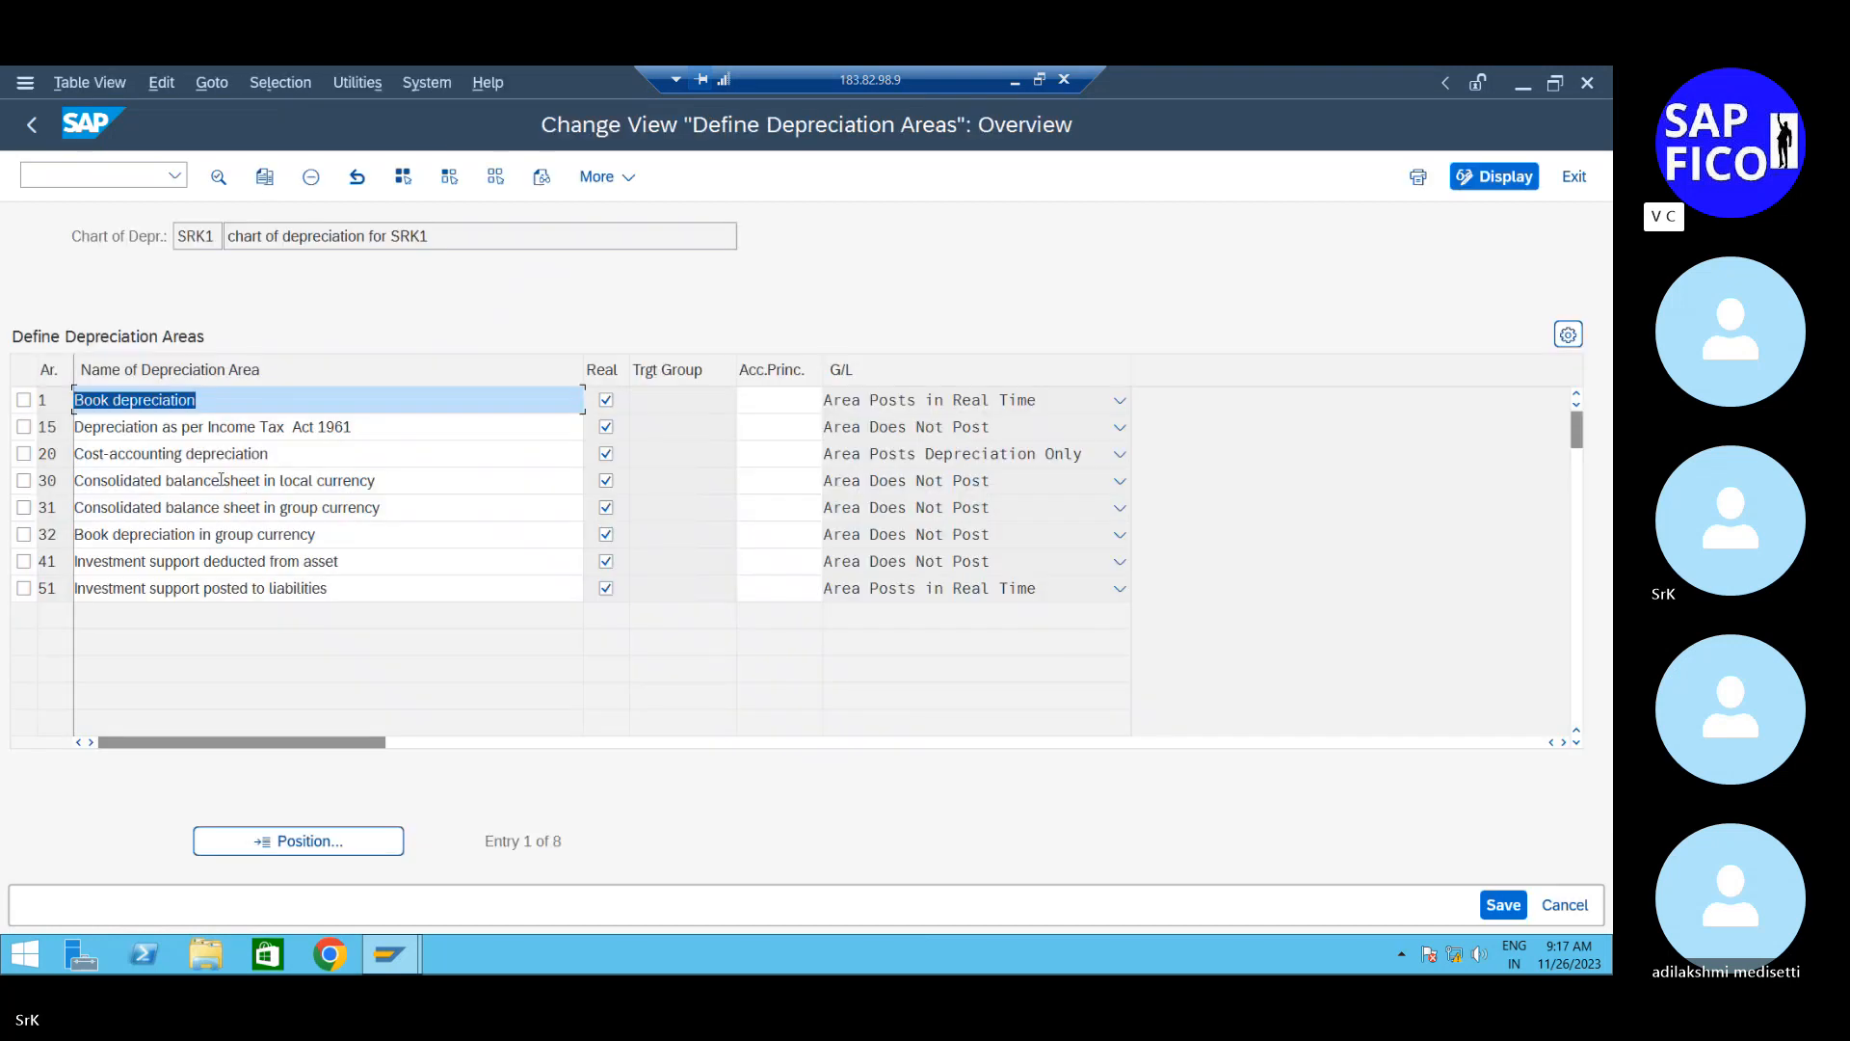
Delete depreciation areas 20, 30, 31, 32, 41 and 51, keeping 1 and 15, and try to save
click(23, 453)
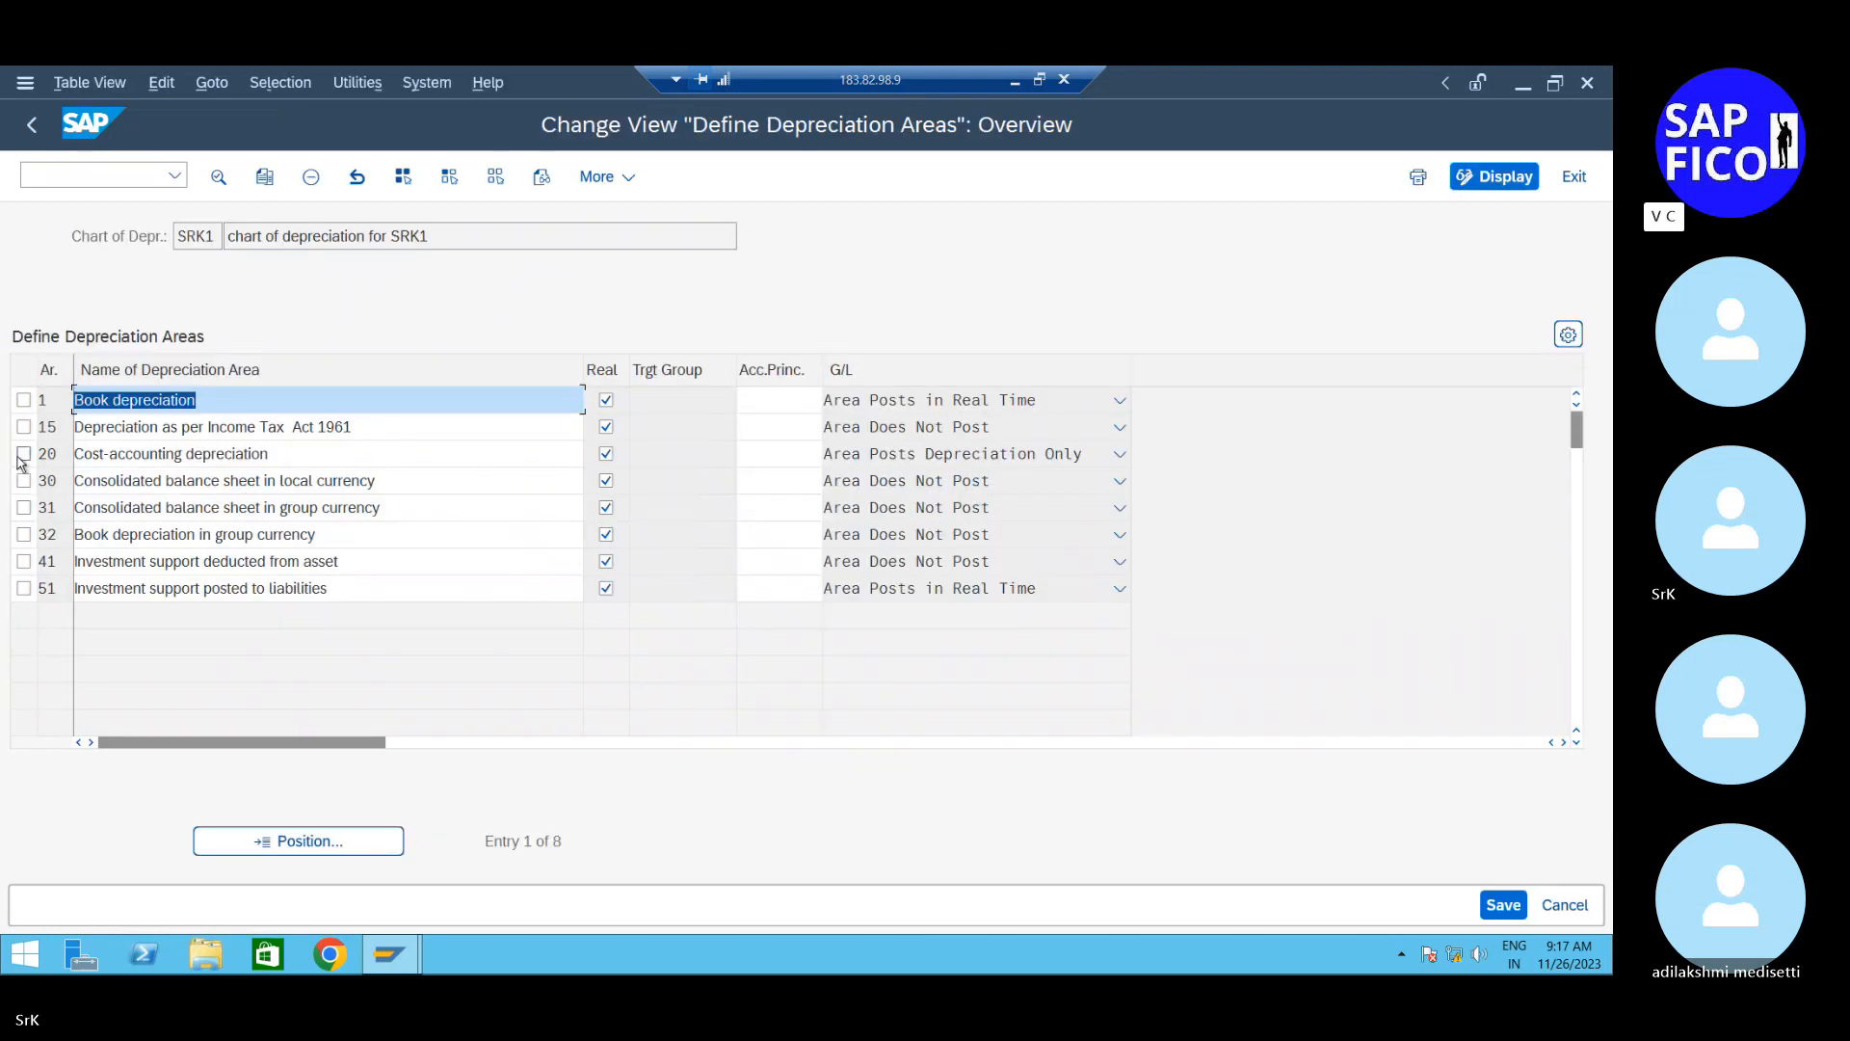
click(23, 507)
click(23, 534)
click(23, 561)
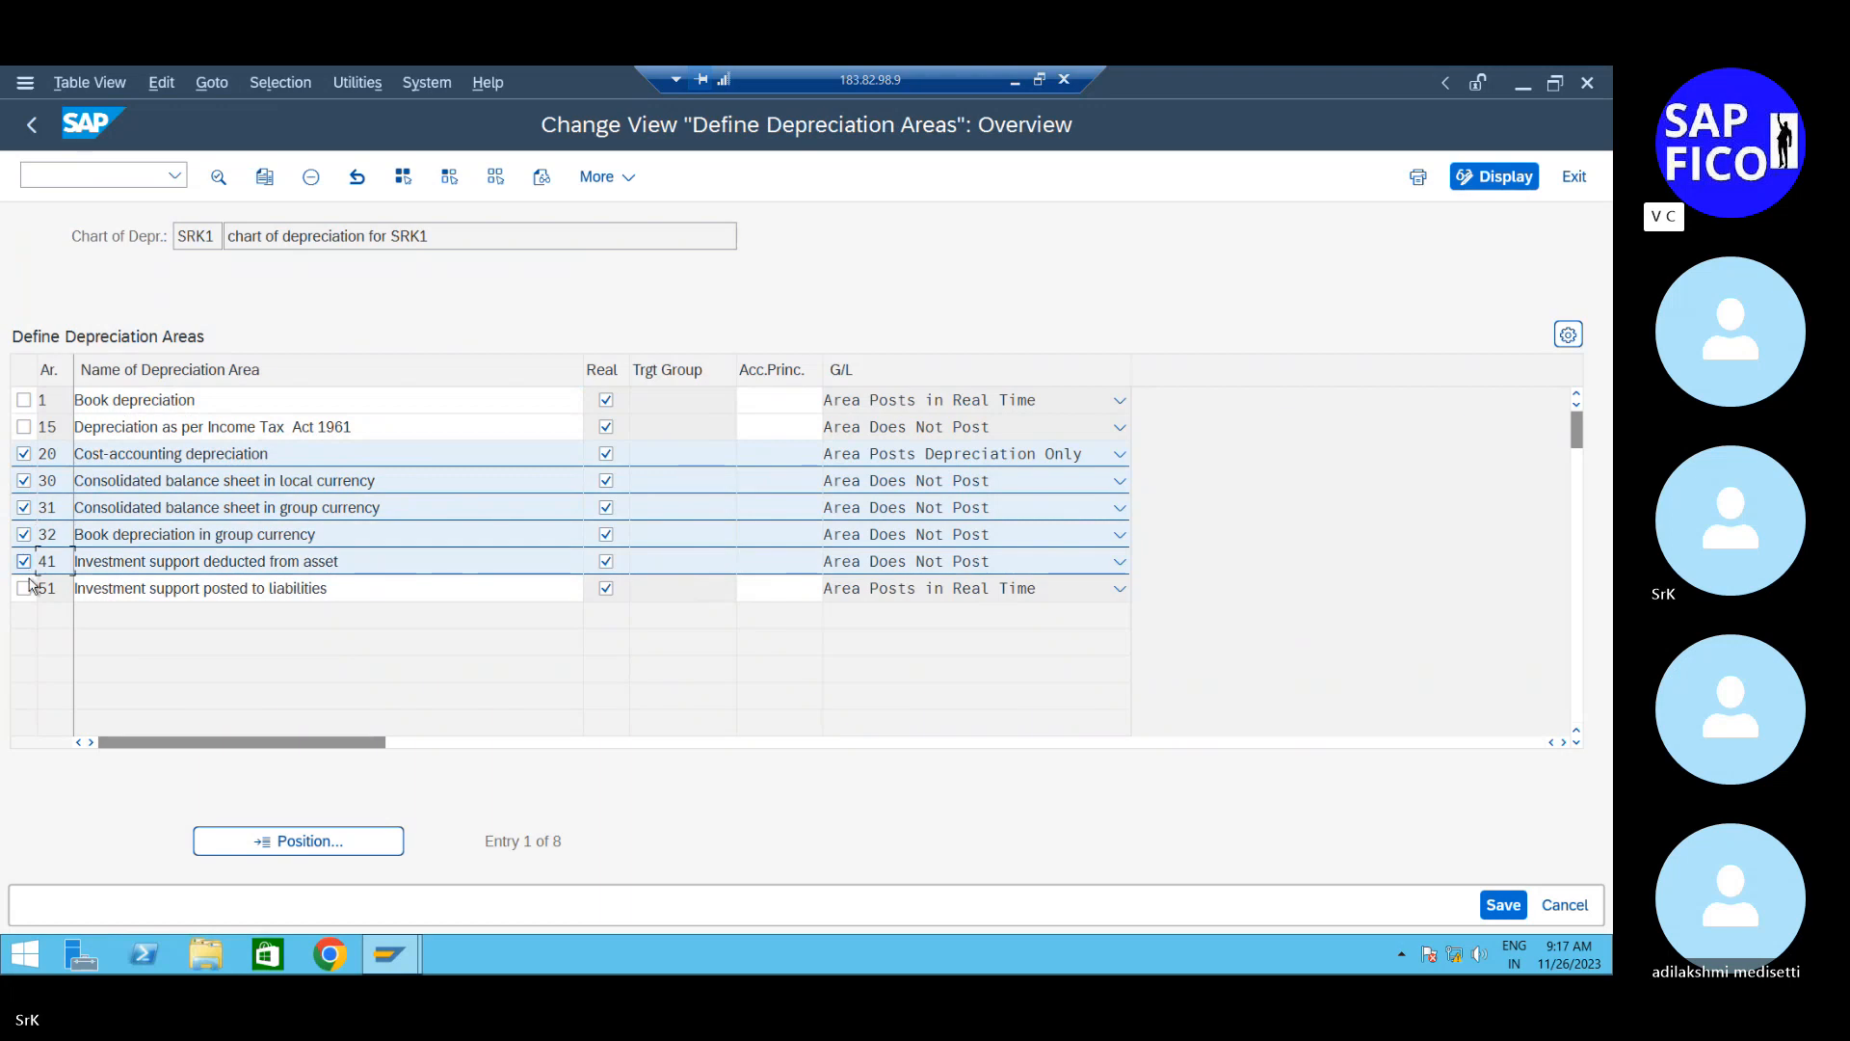
click(23, 588)
click(301, 182)
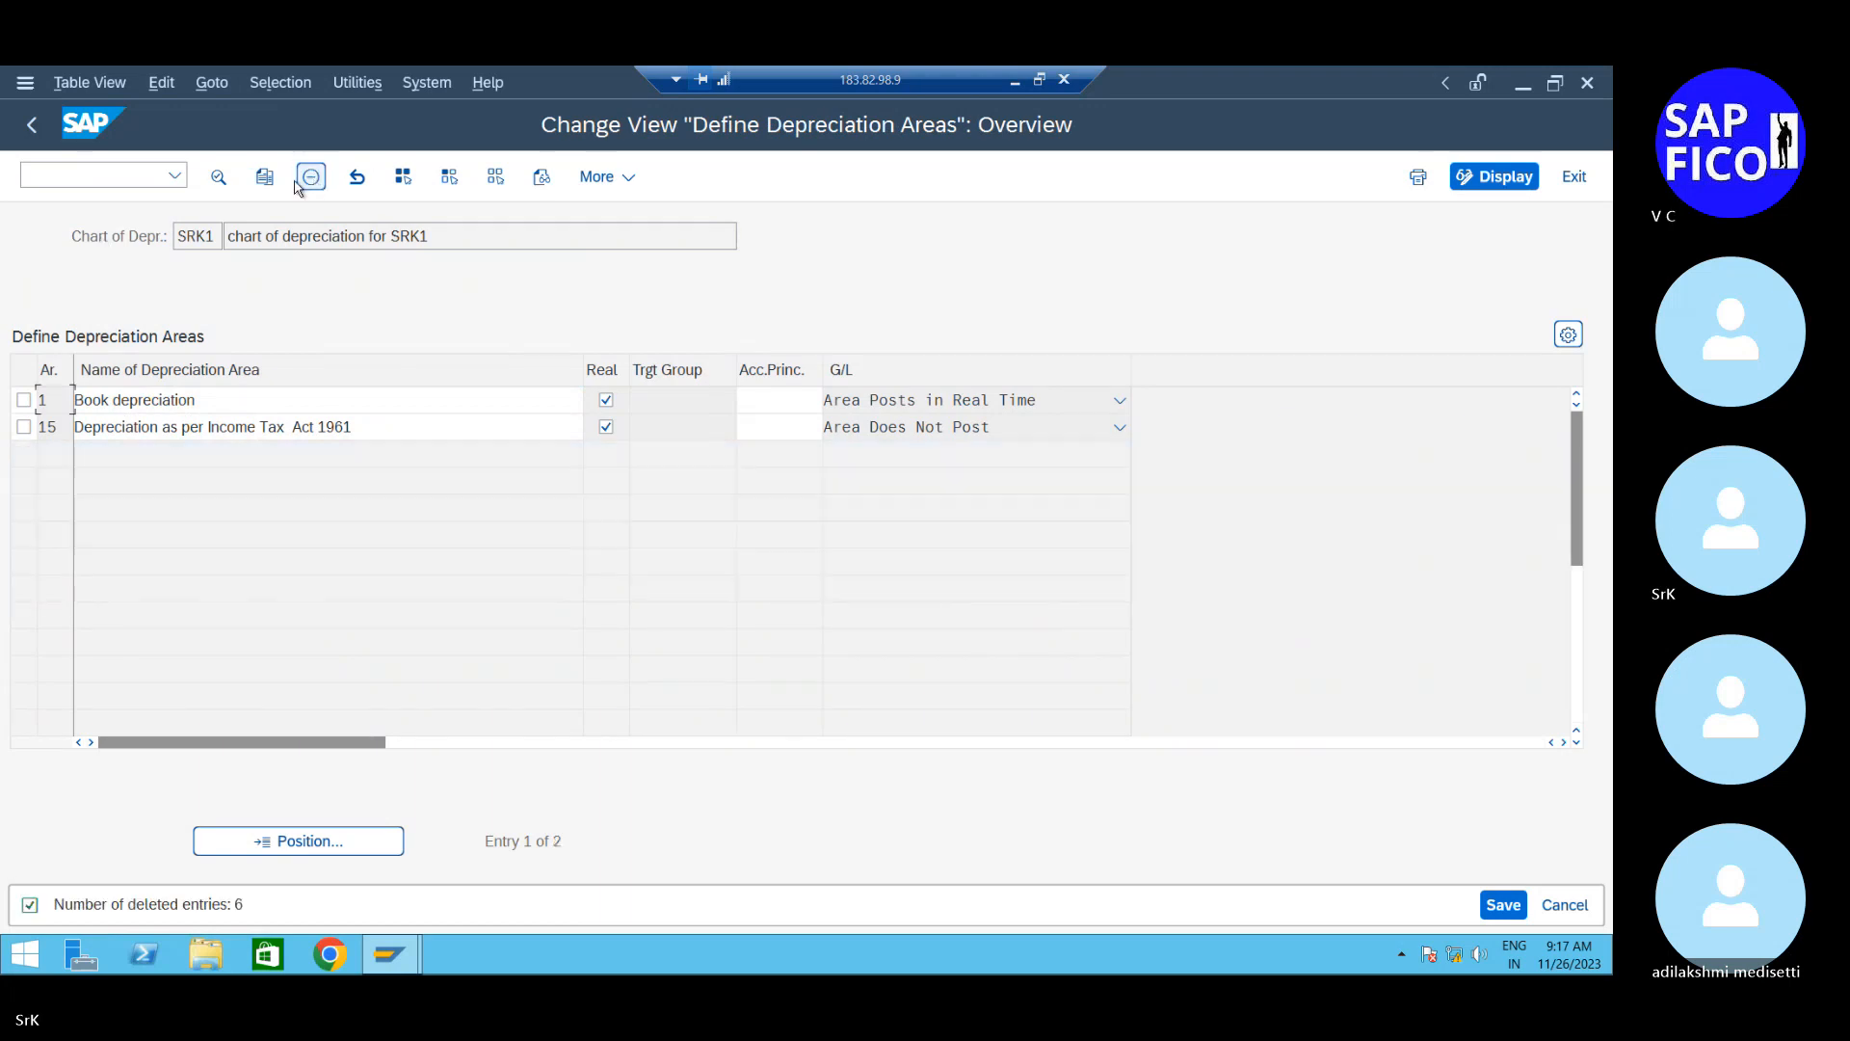
click(1502, 905)
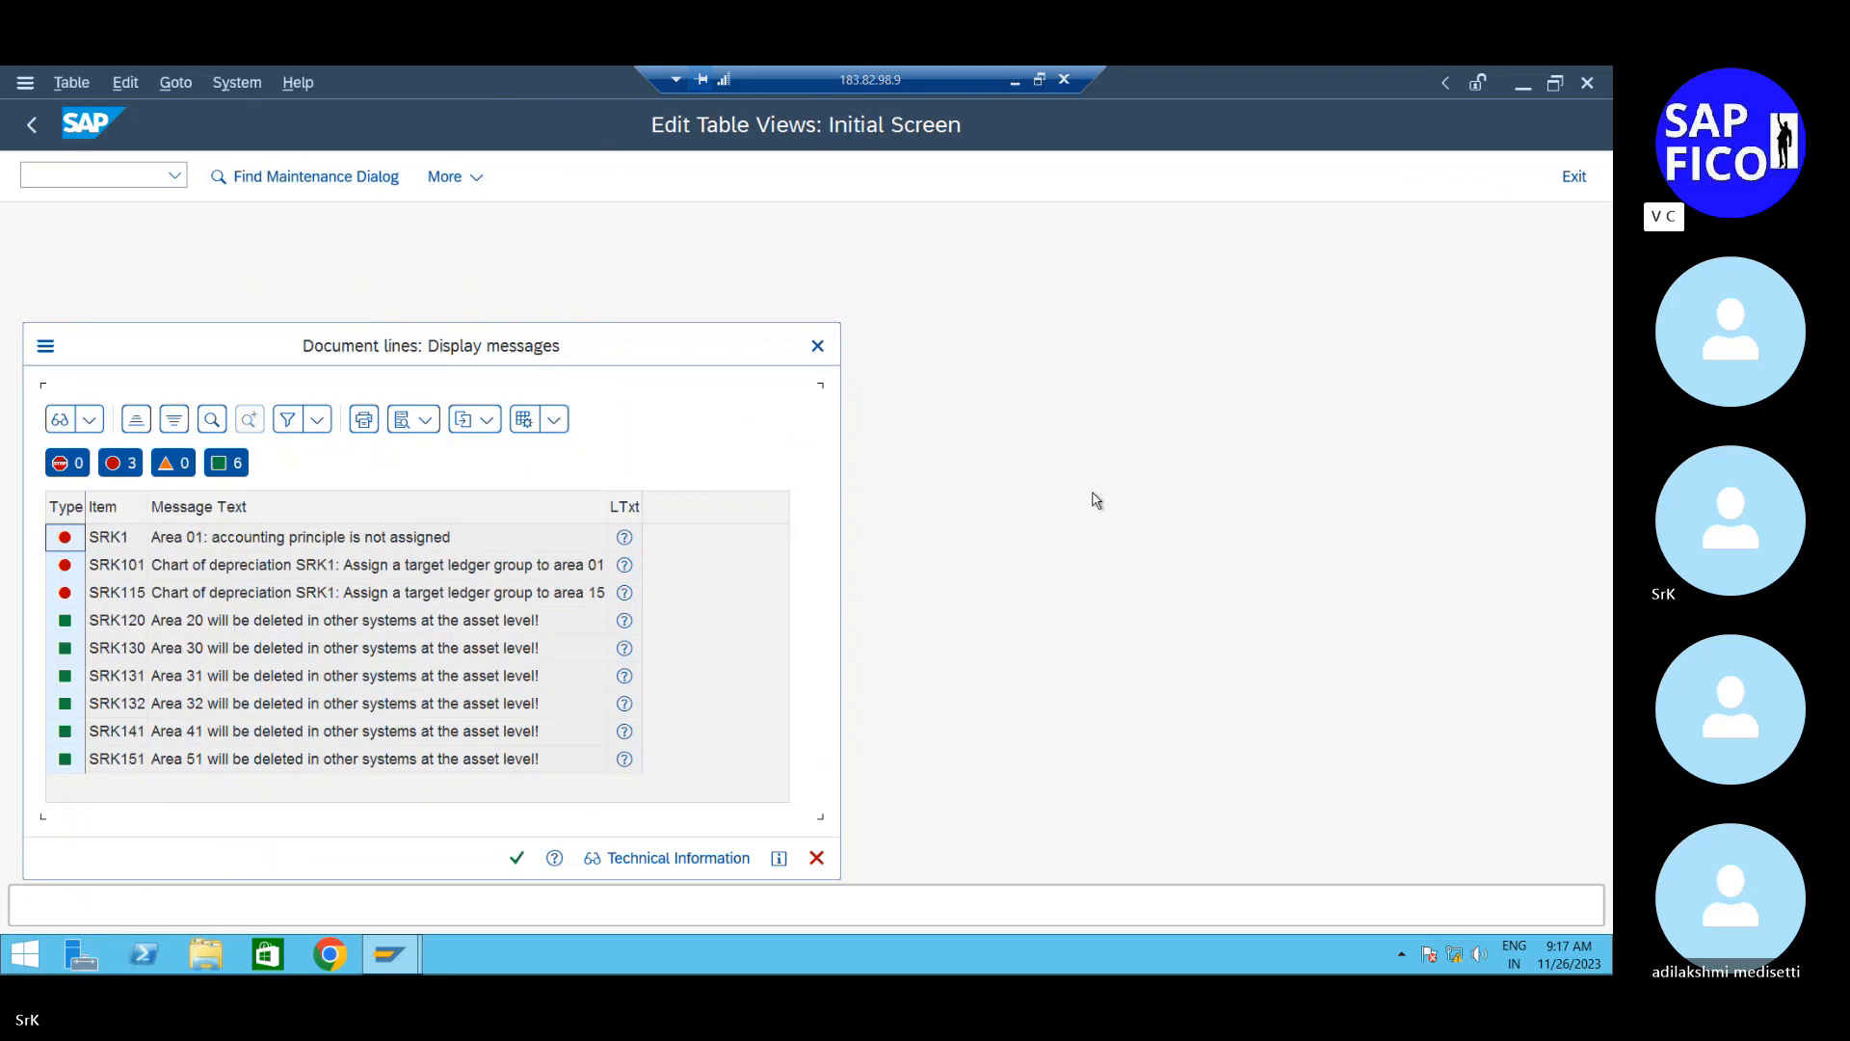
click(818, 346)
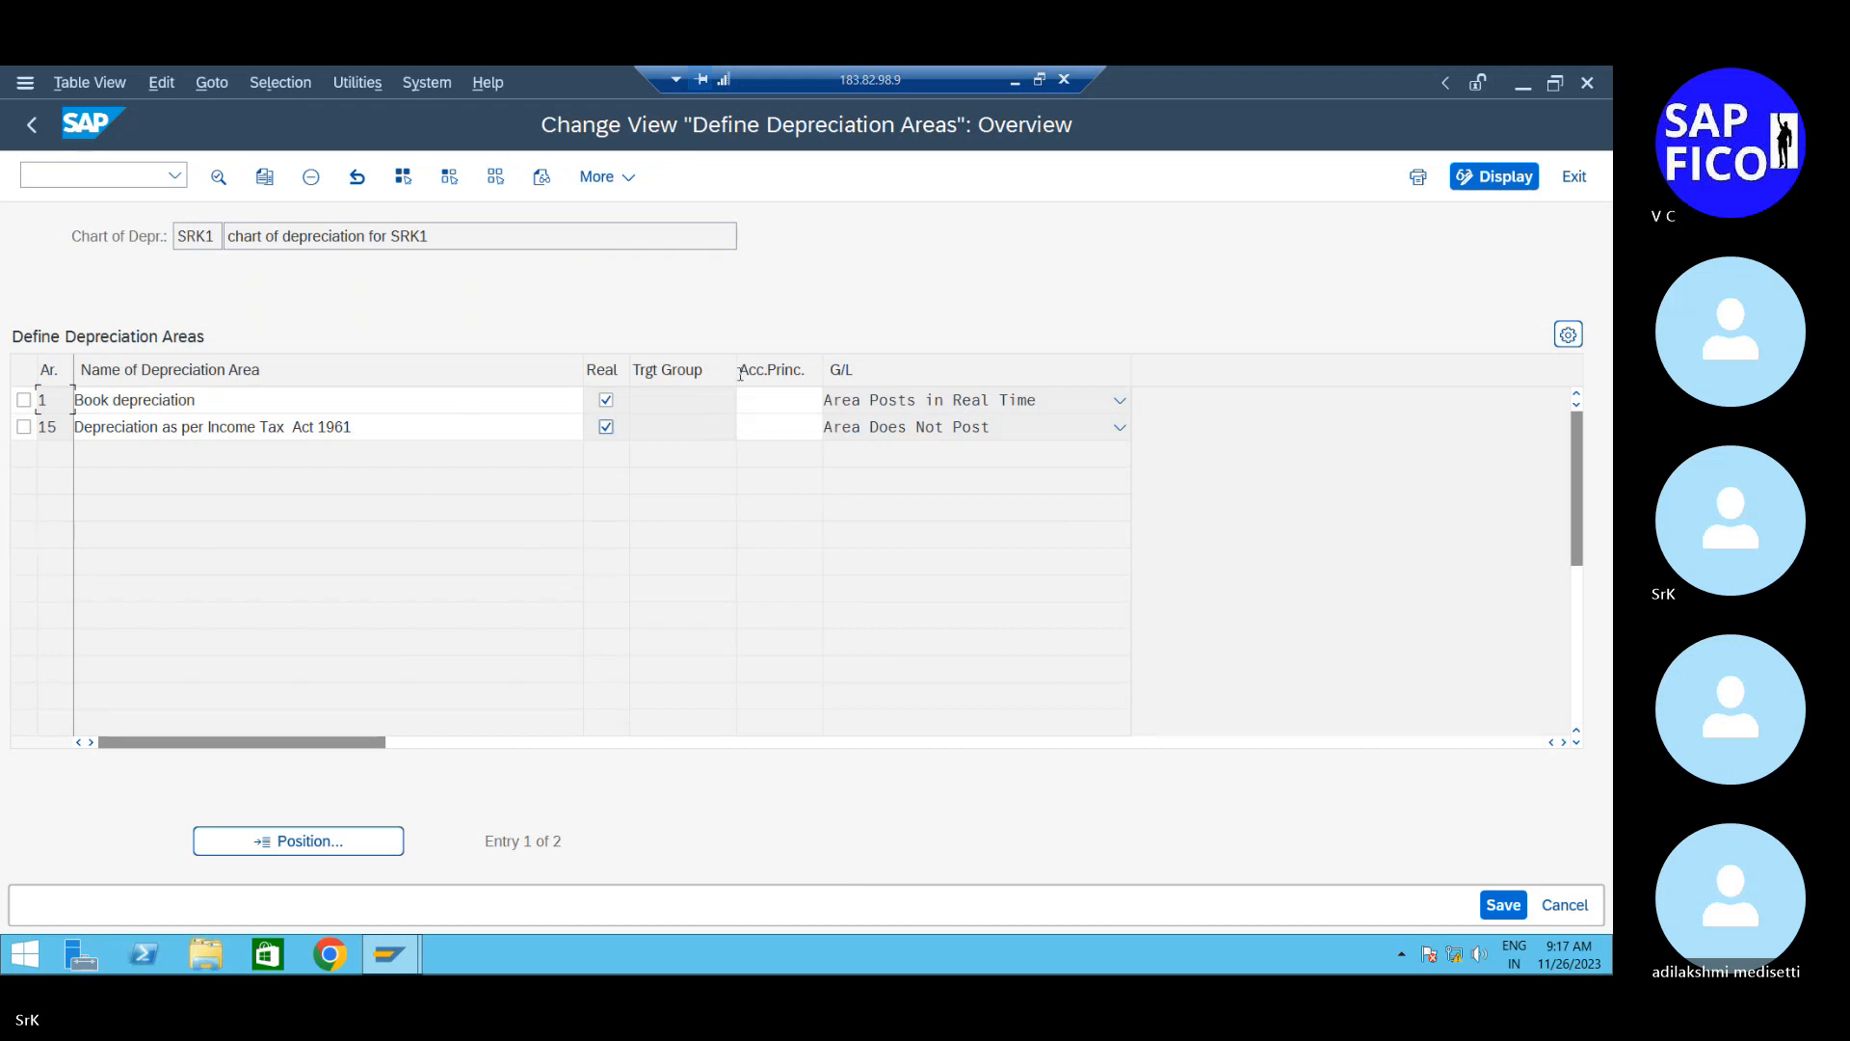
Assign accounting principle GAAP to the book depreciation area 1
click(754, 399)
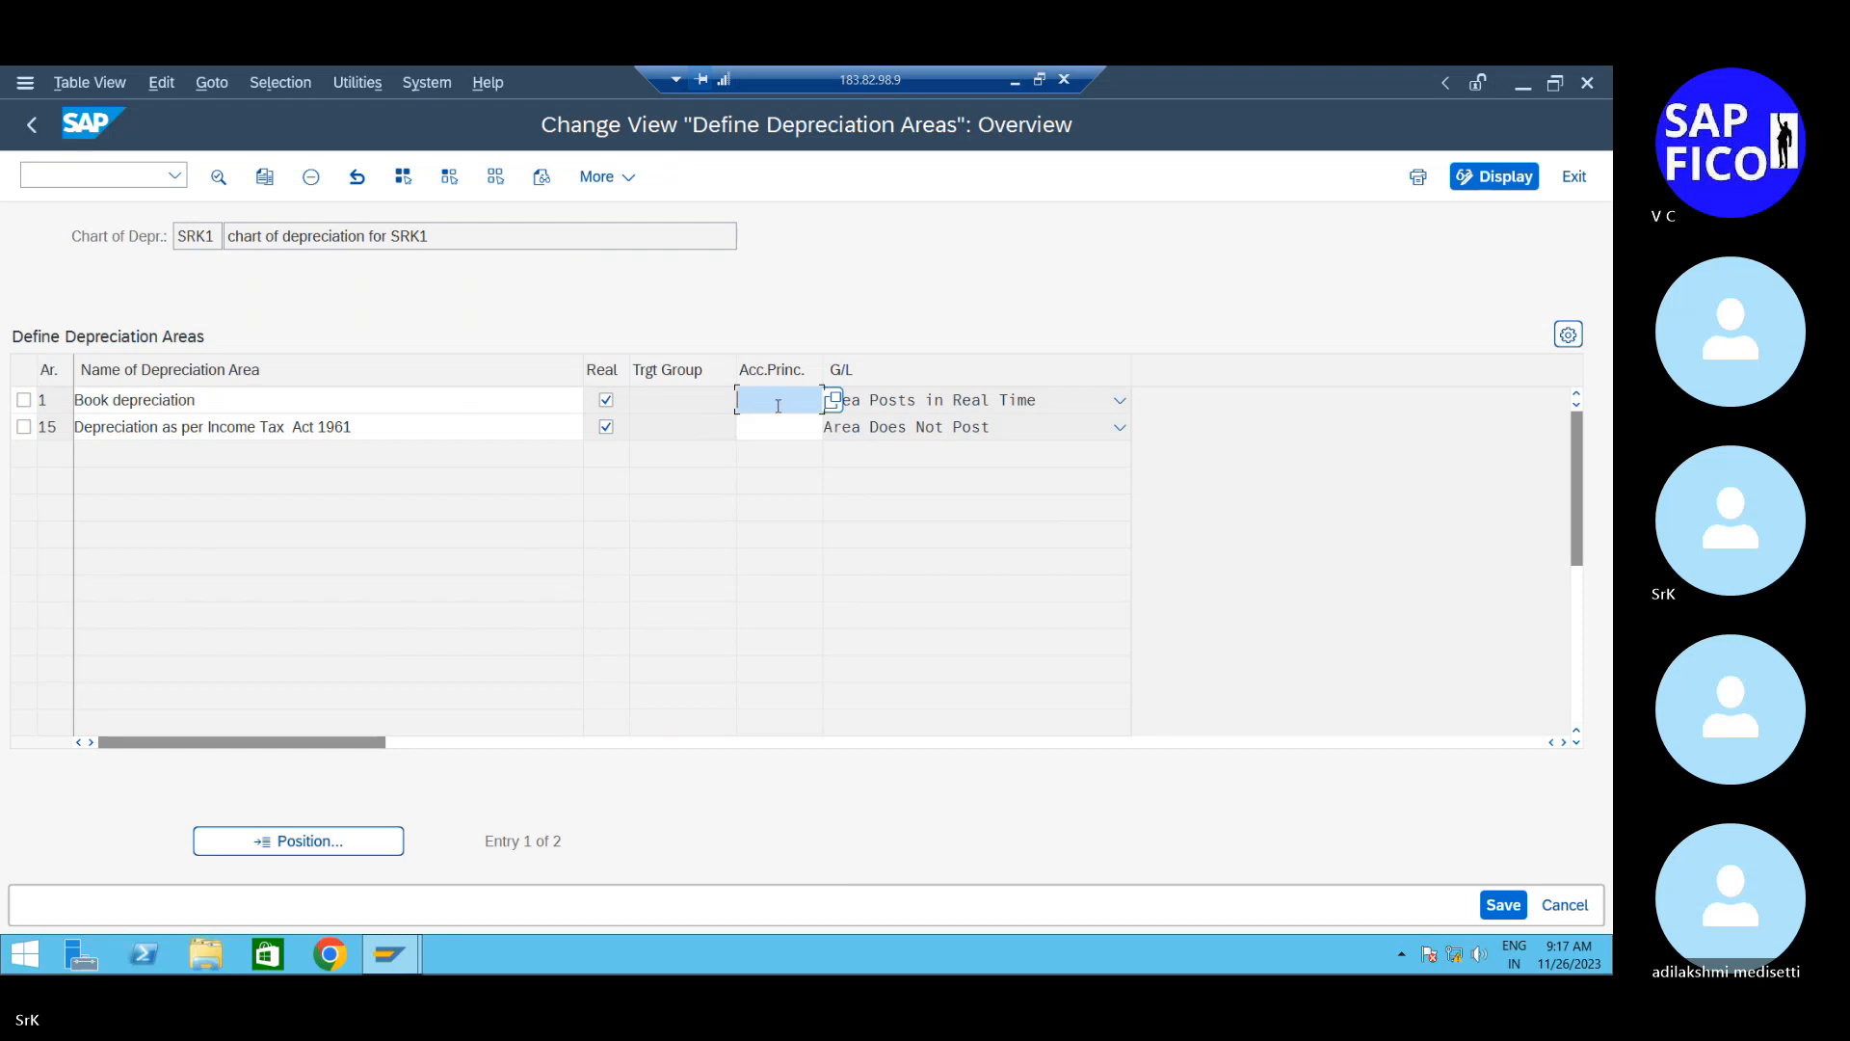
click(835, 400)
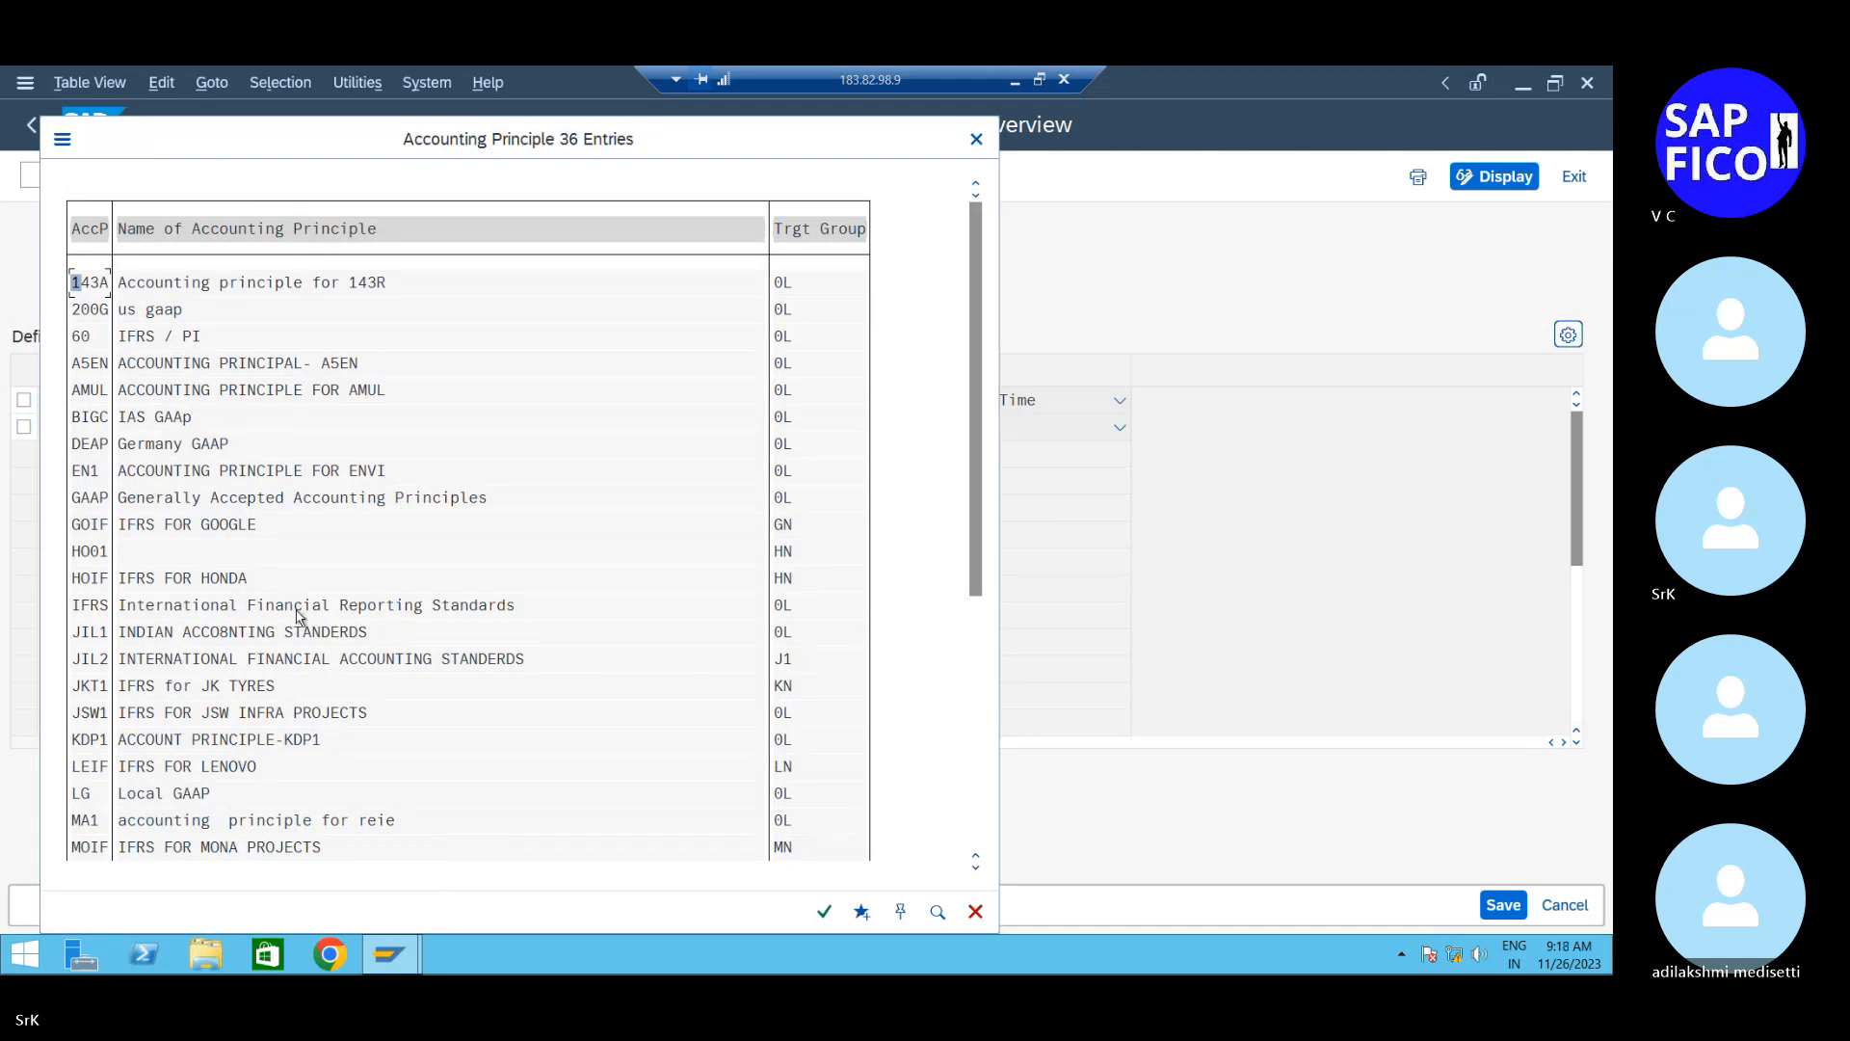
scroll(298, 617, down, 2)
scroll(299, 616, down, 3)
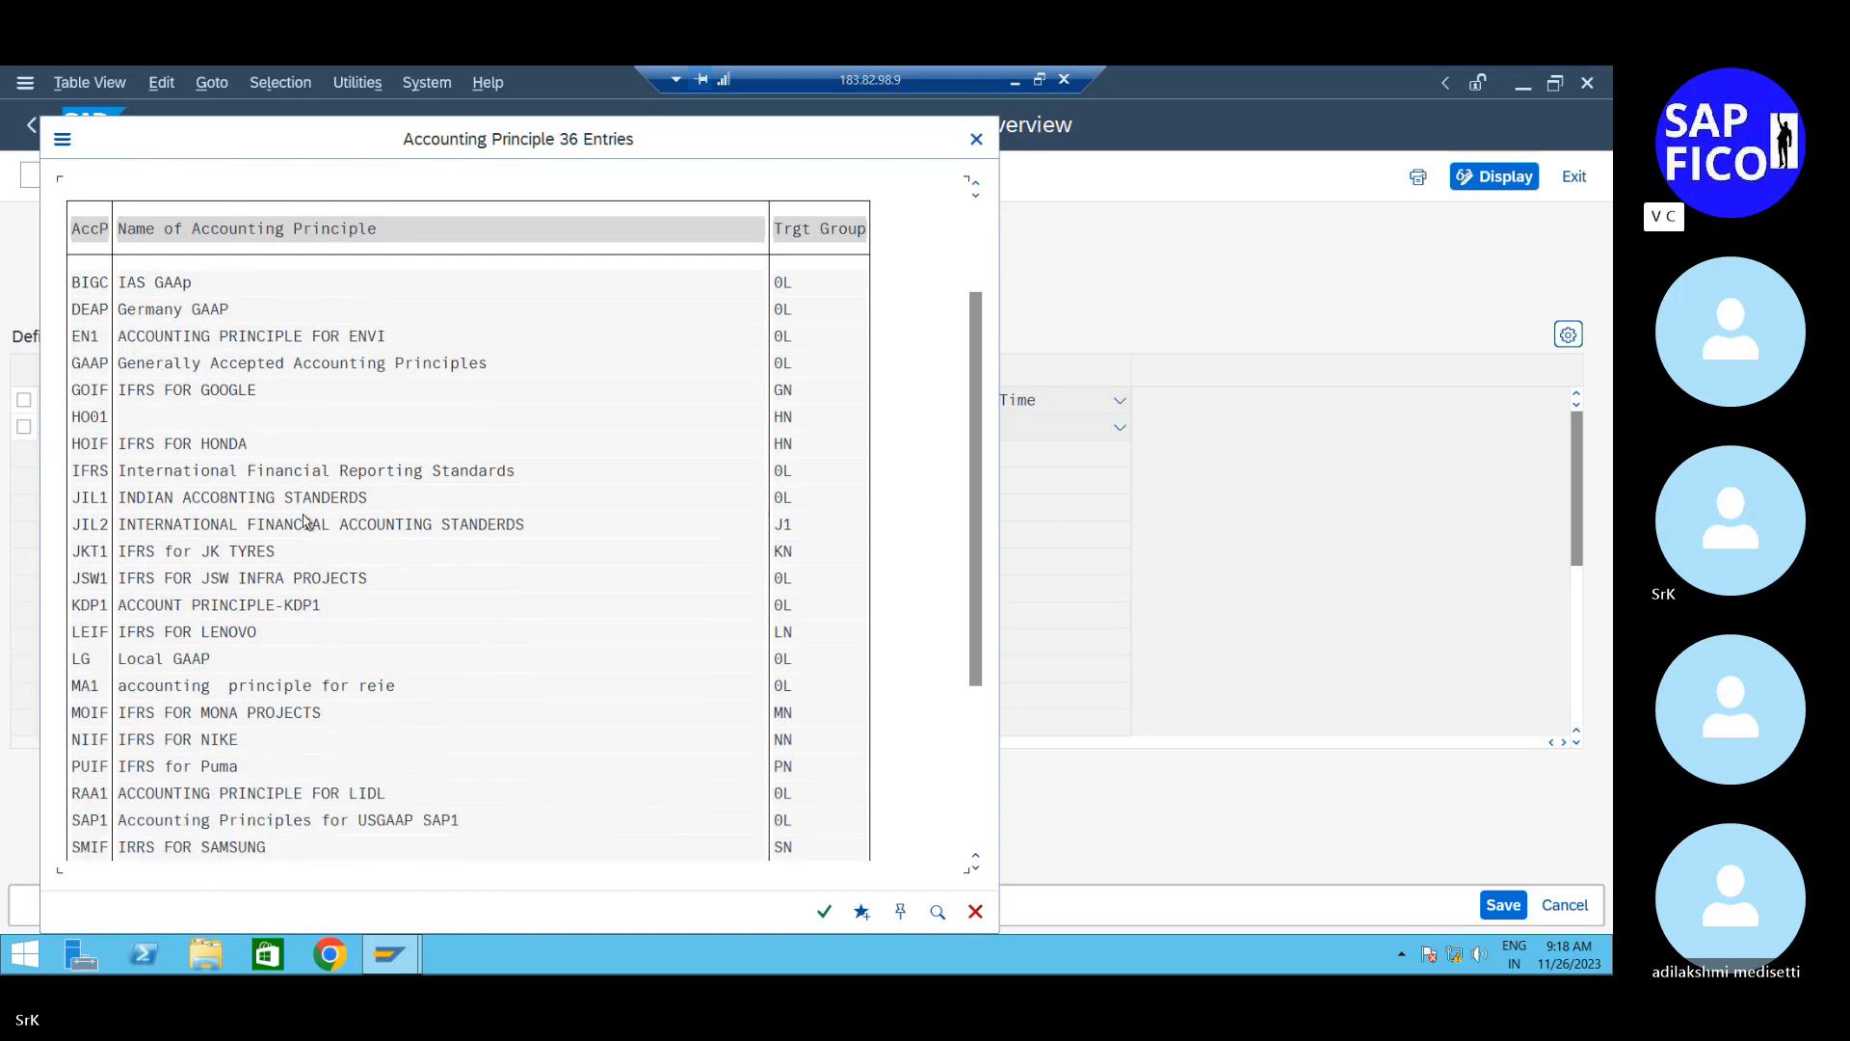
click(197, 364)
double_click(197, 364)
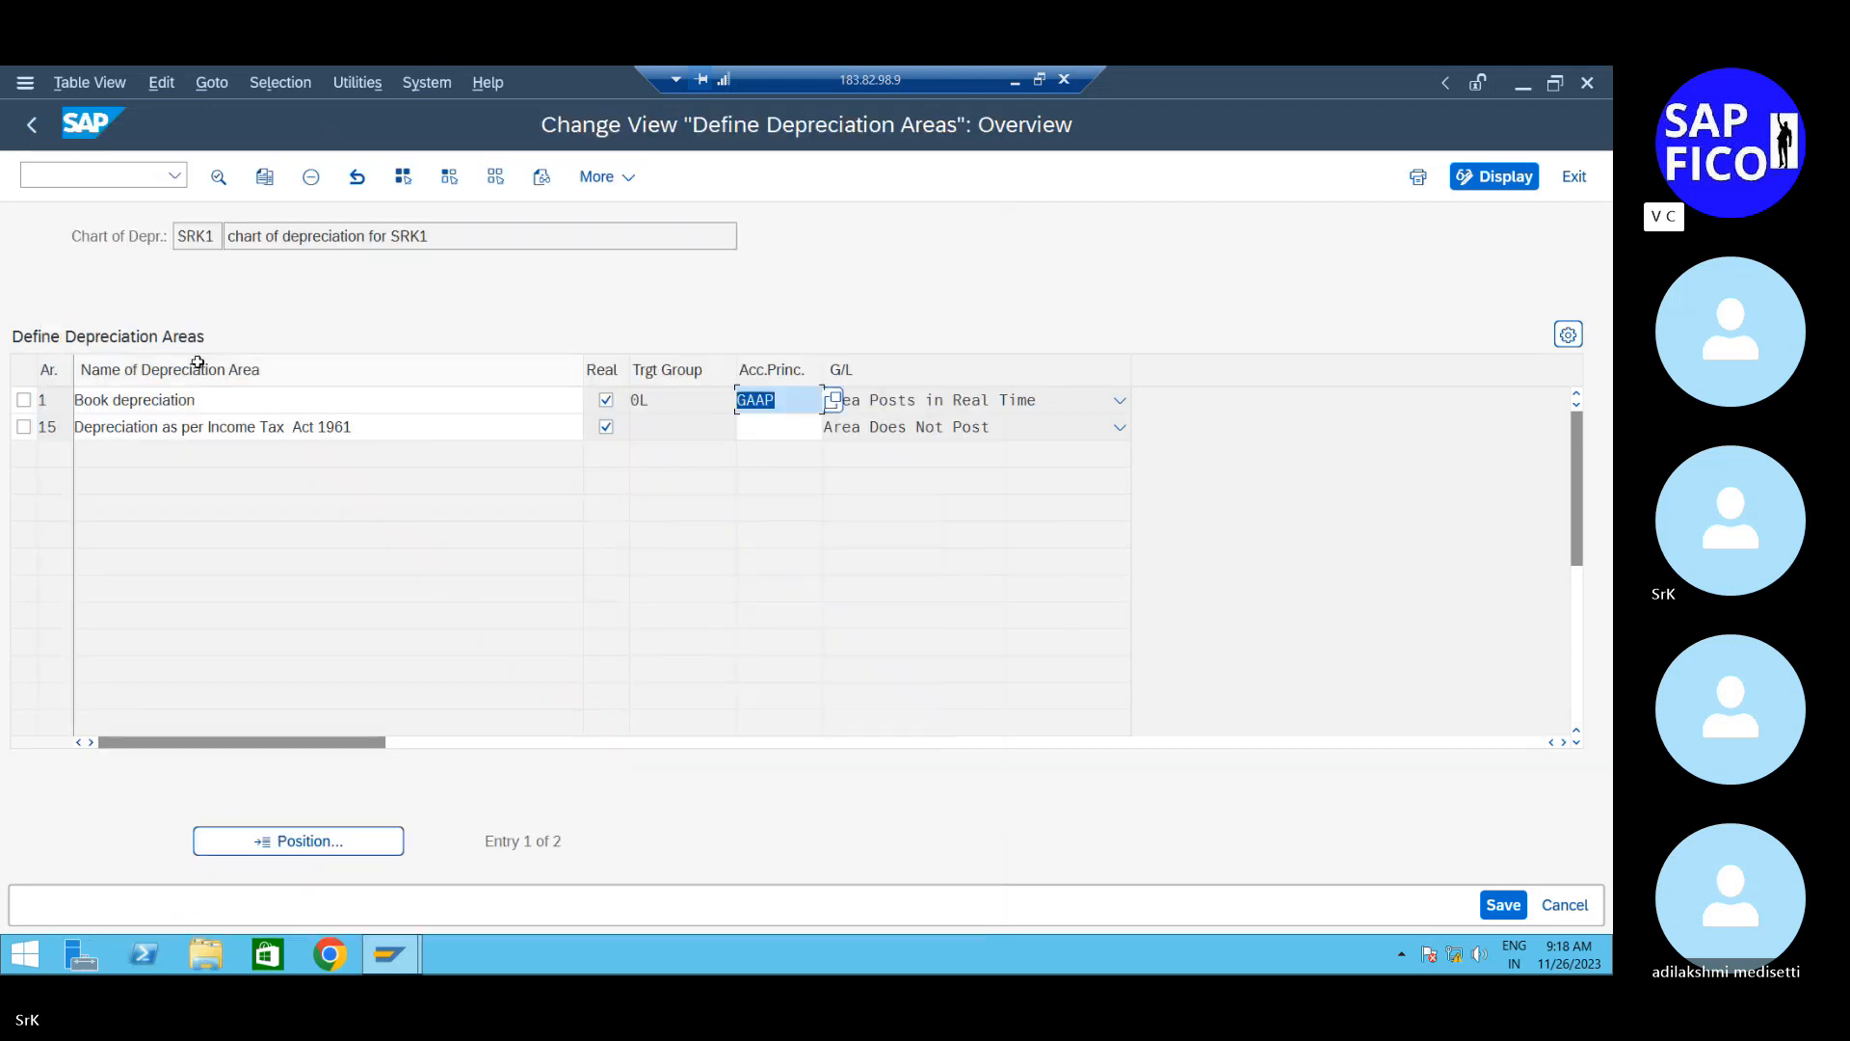
Assign accounting principle GAAP to depreciation area 15, Depreciation as per Income Tax Act 1961
click(783, 429)
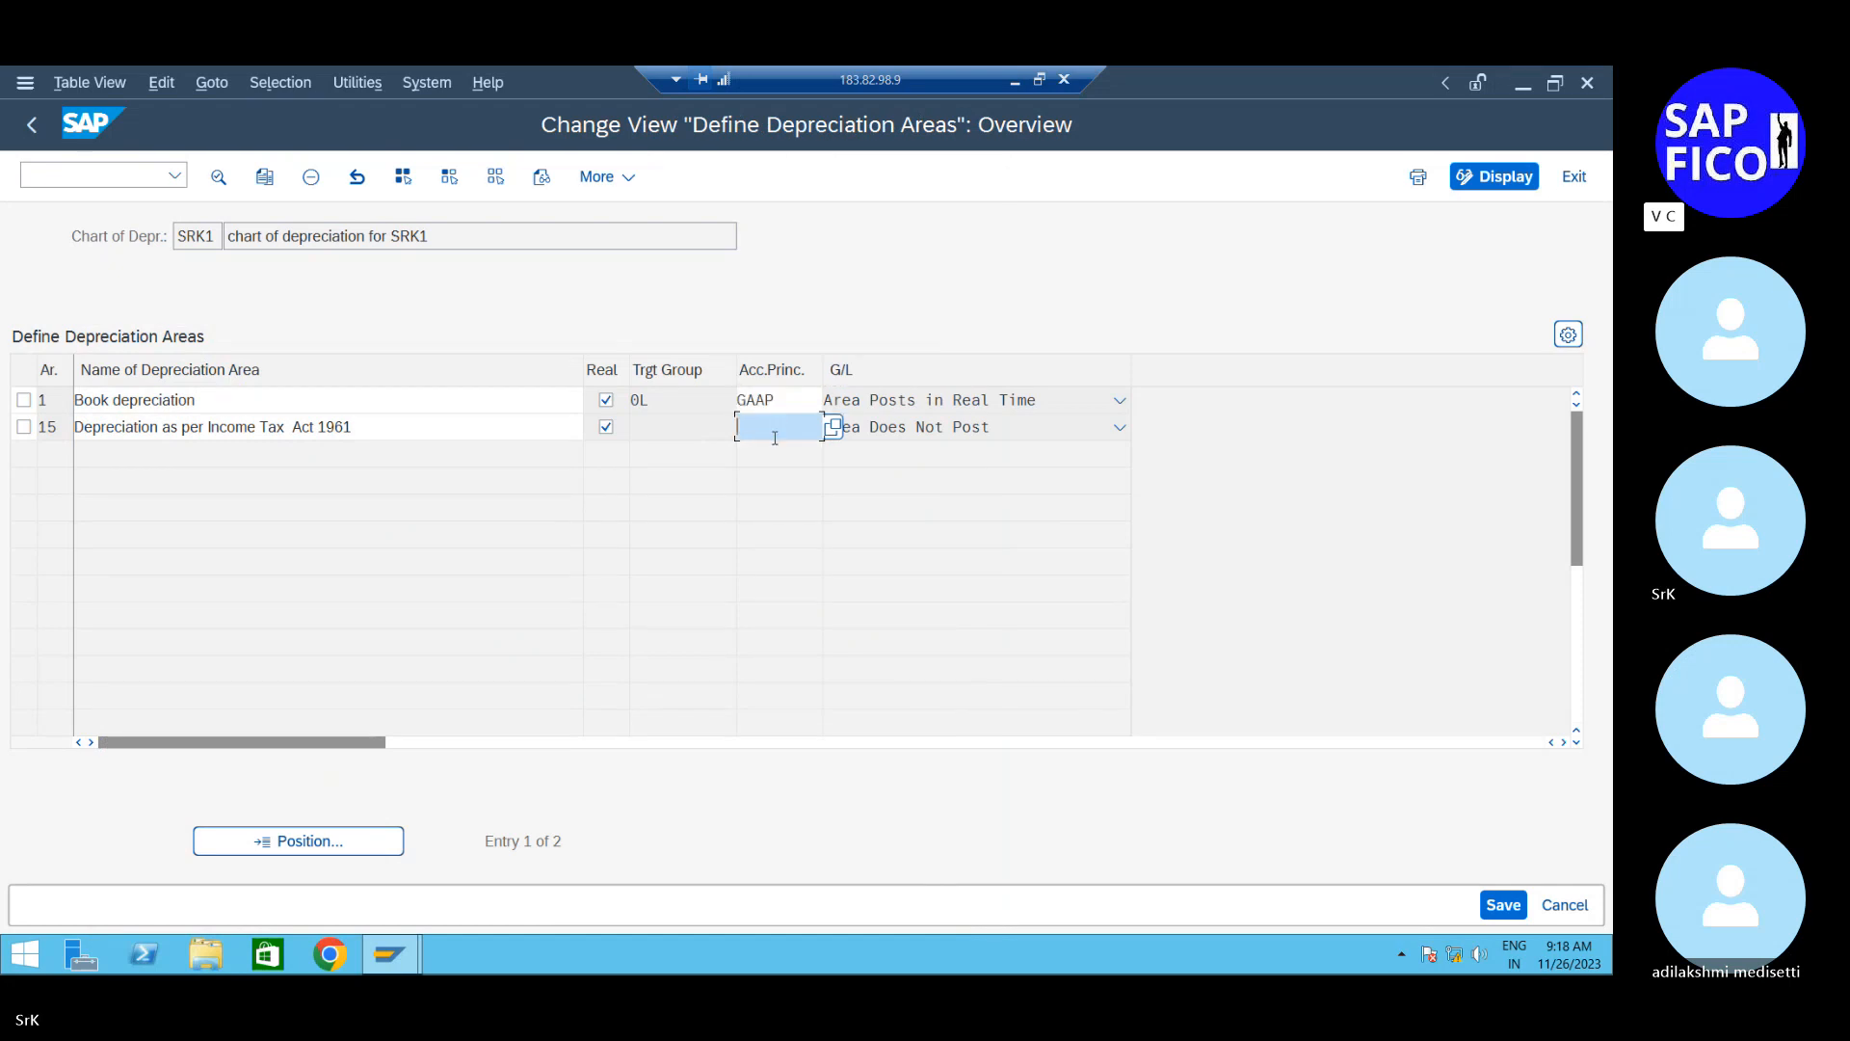
click(832, 430)
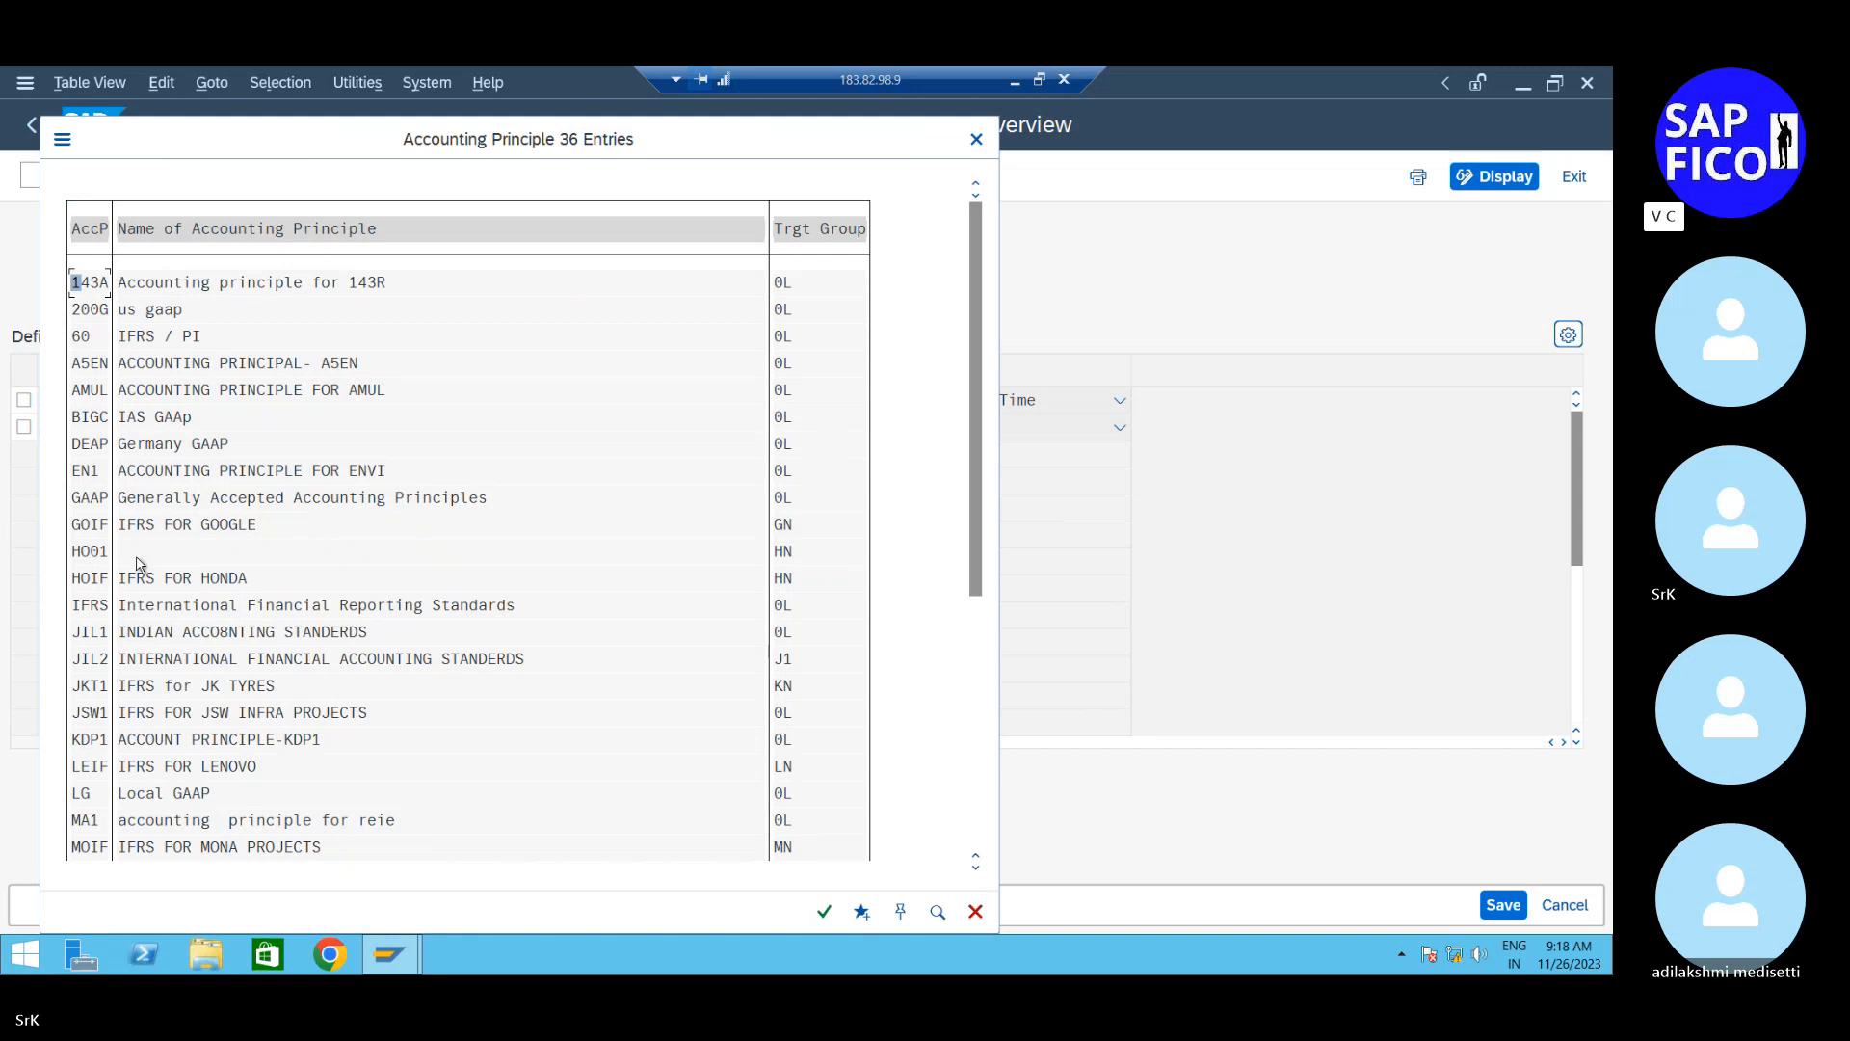
click(247, 502)
double_click(244, 501)
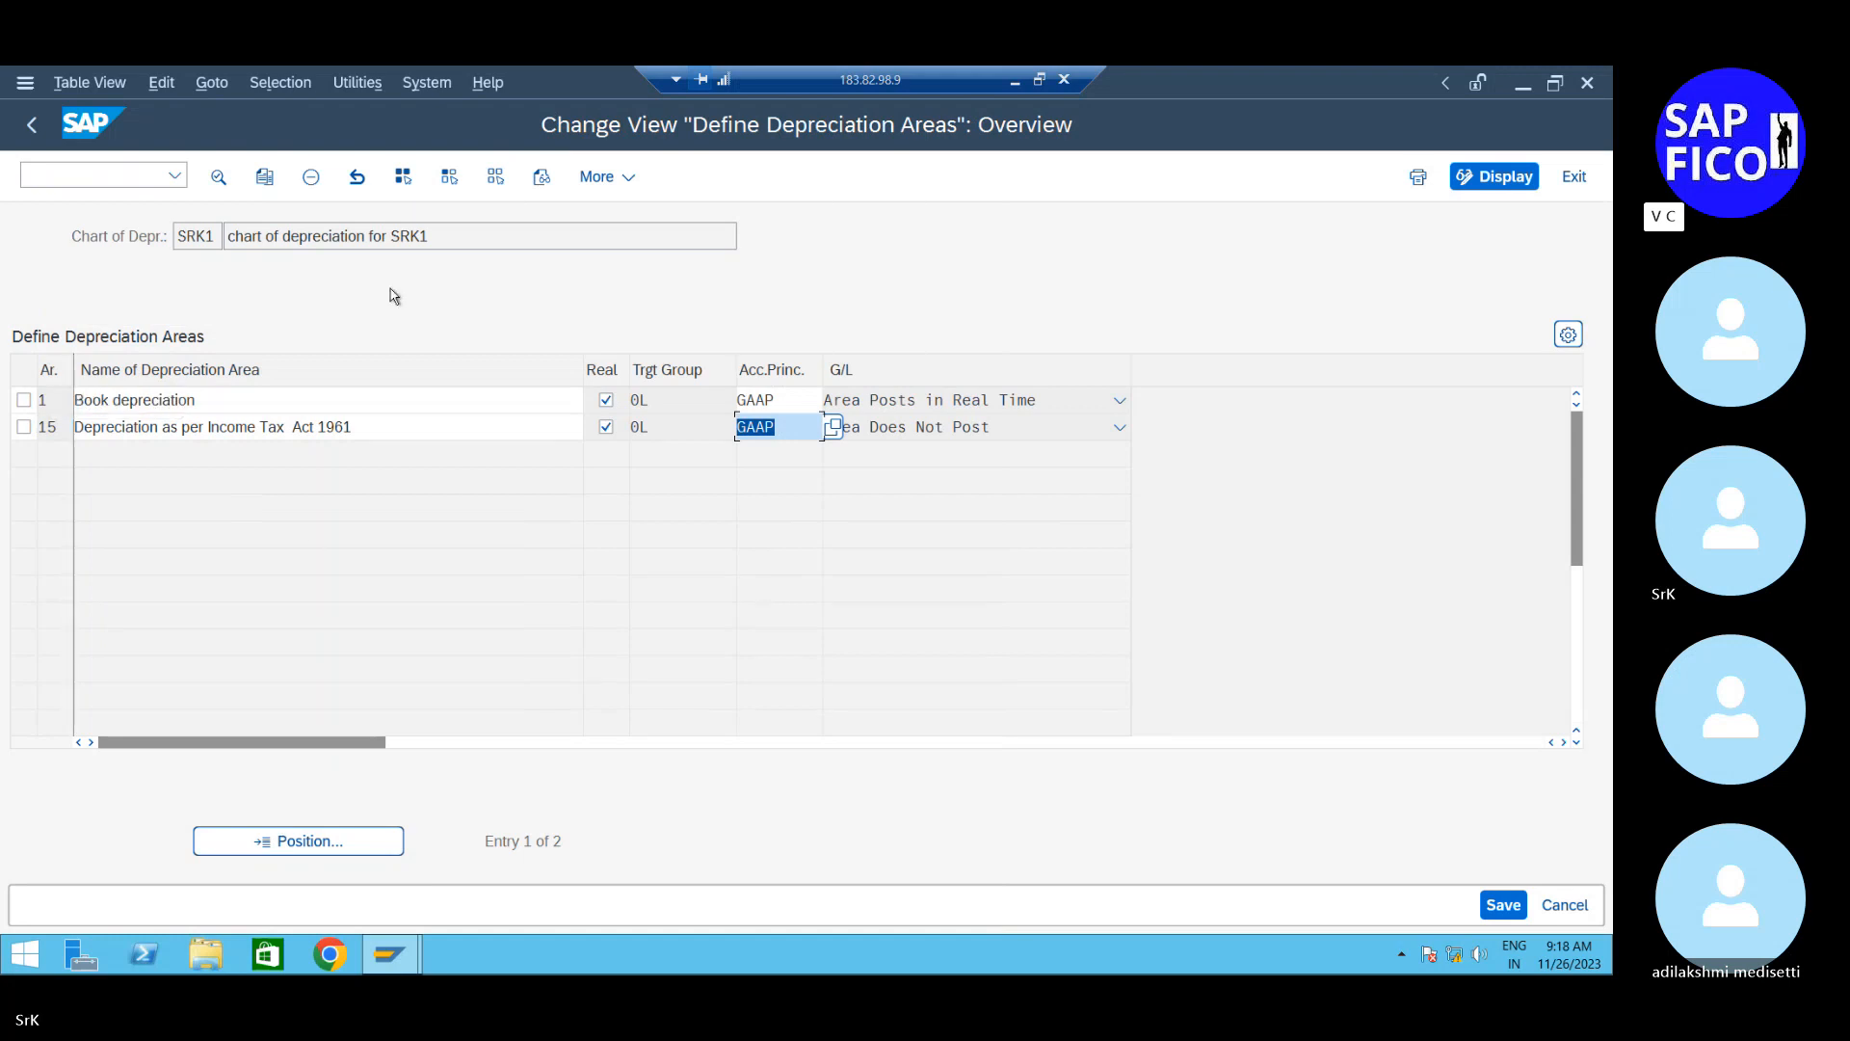
Save the depreciation areas and record them in the customizing request "Universal Journal Settings for Puma"
click(1504, 905)
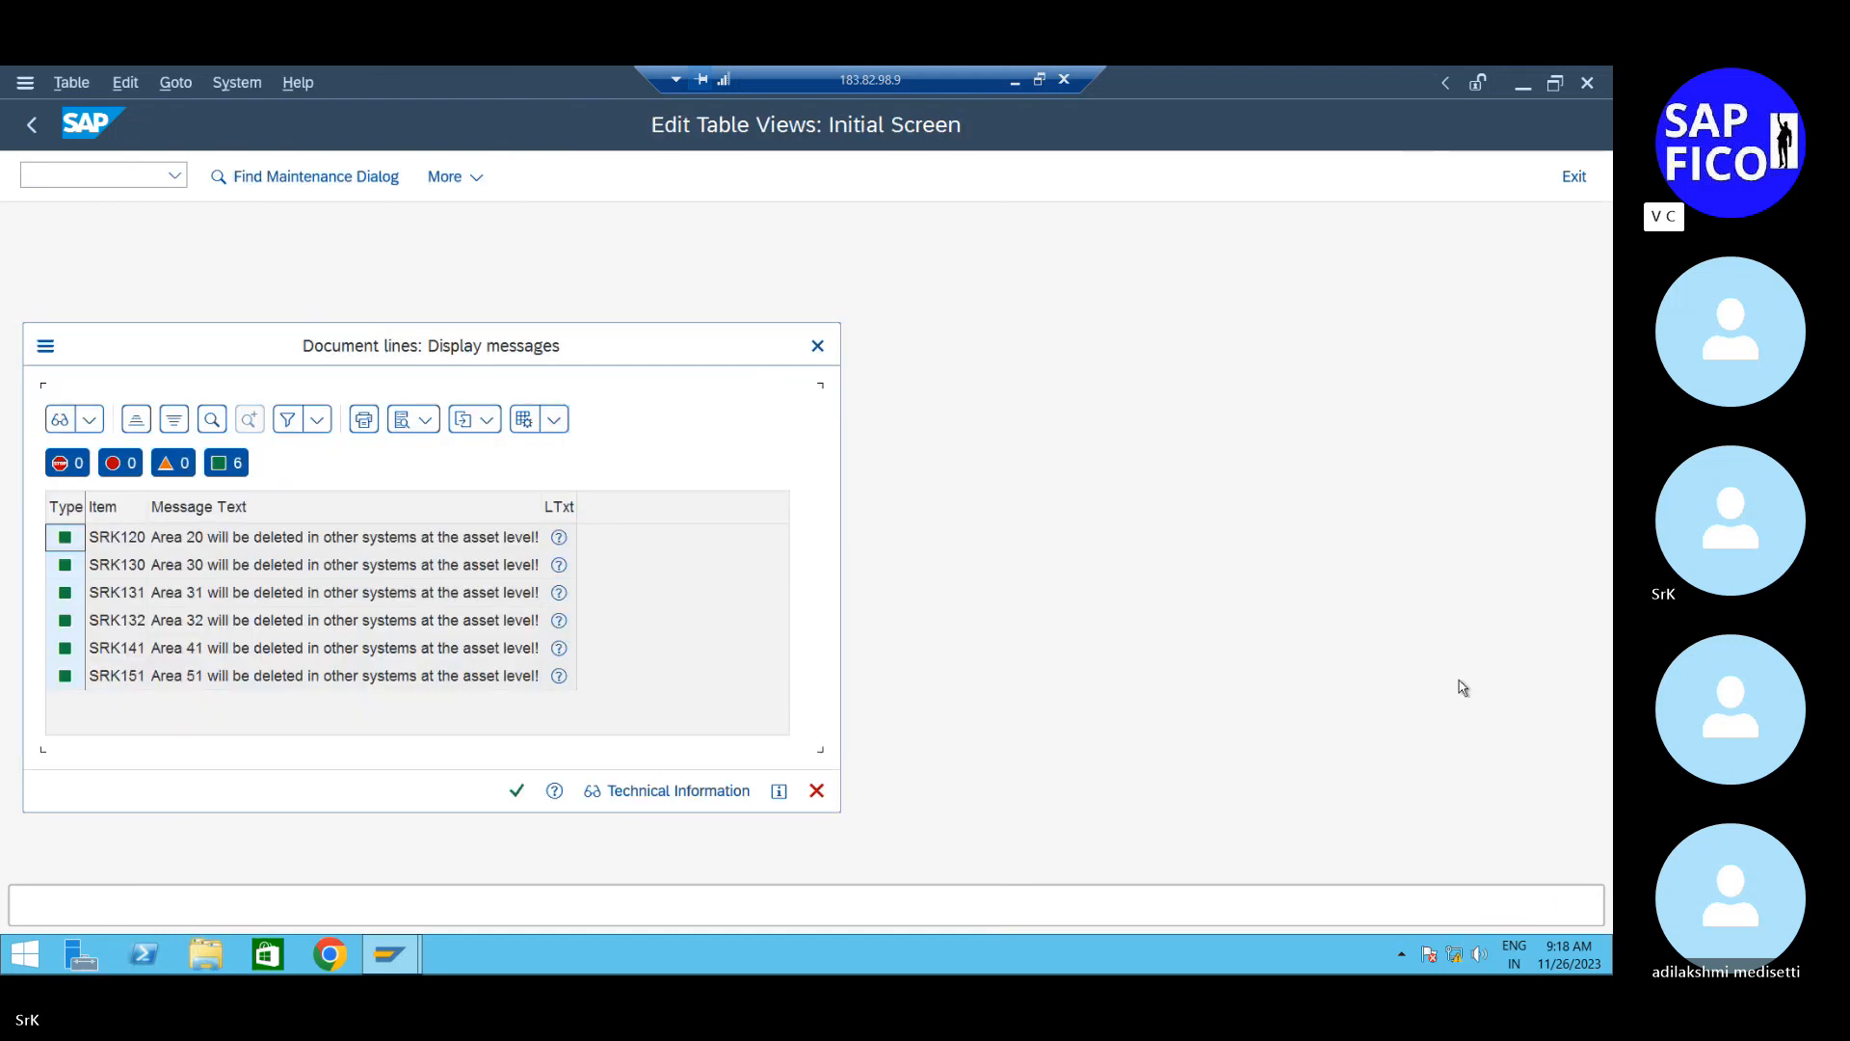
click(515, 791)
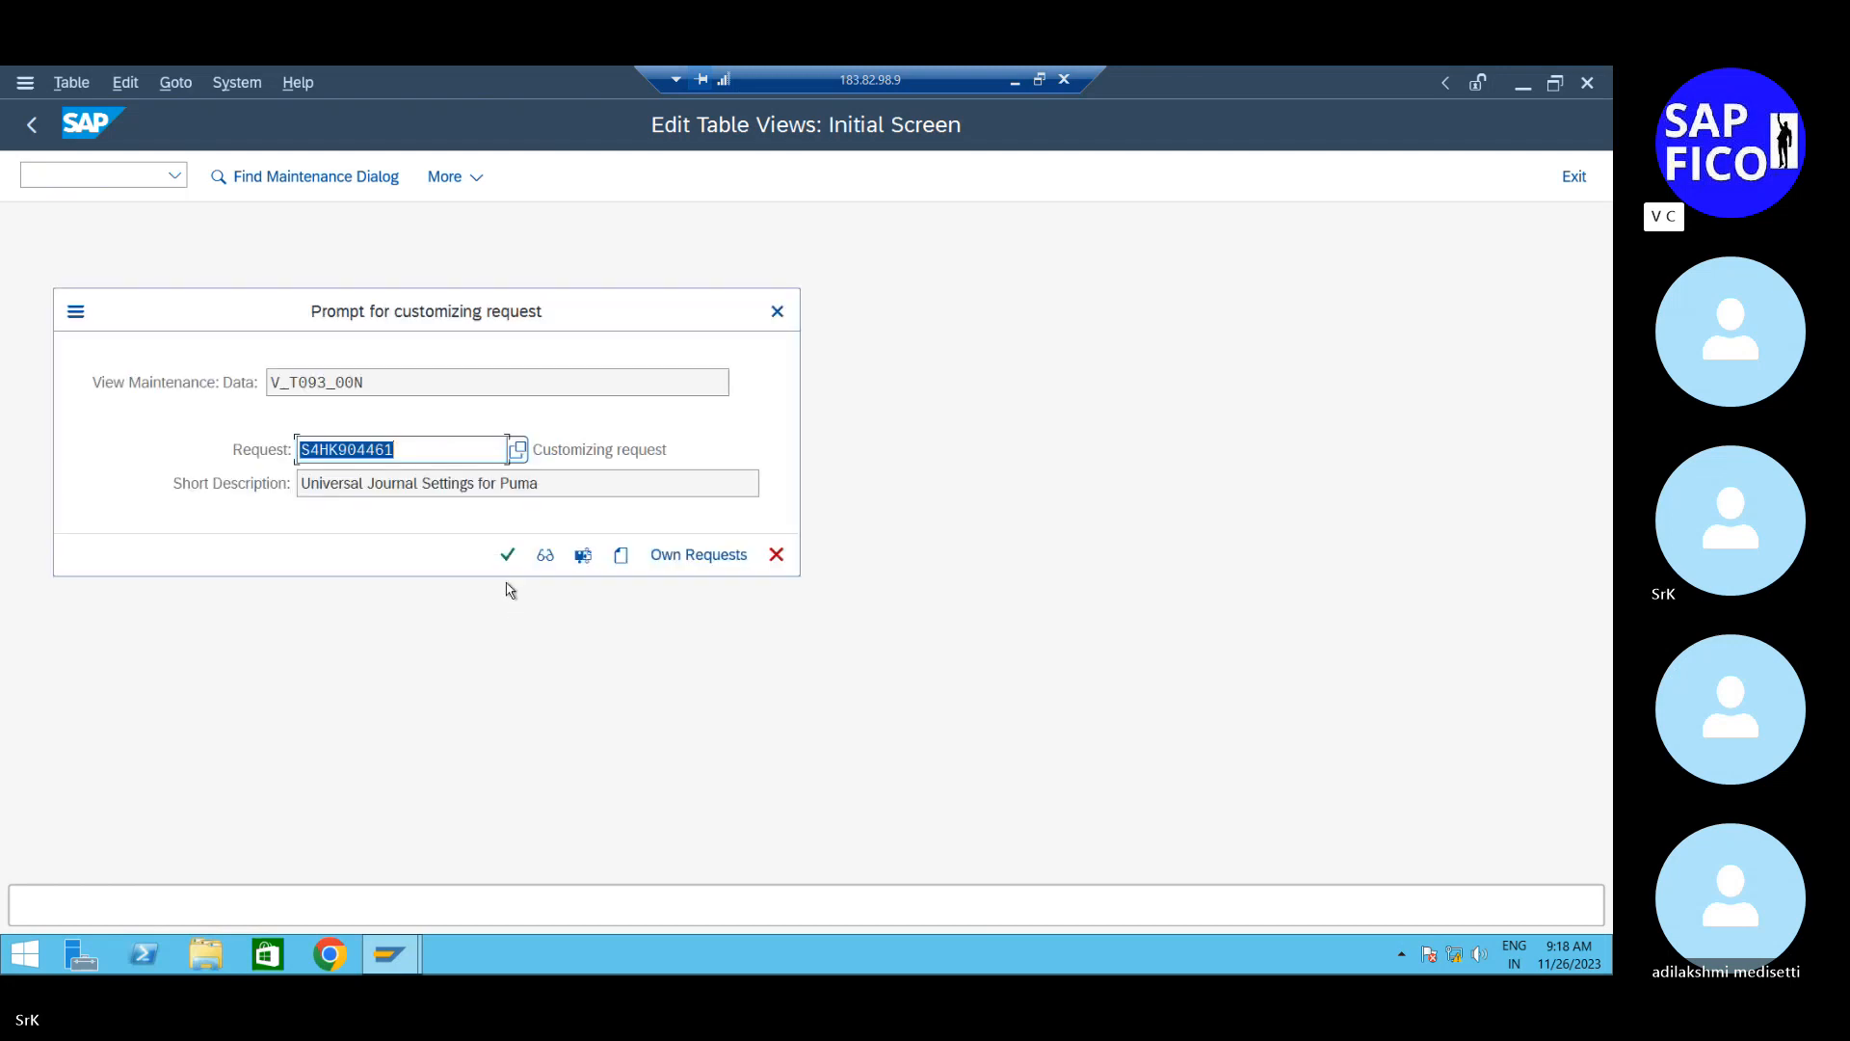
click(507, 556)
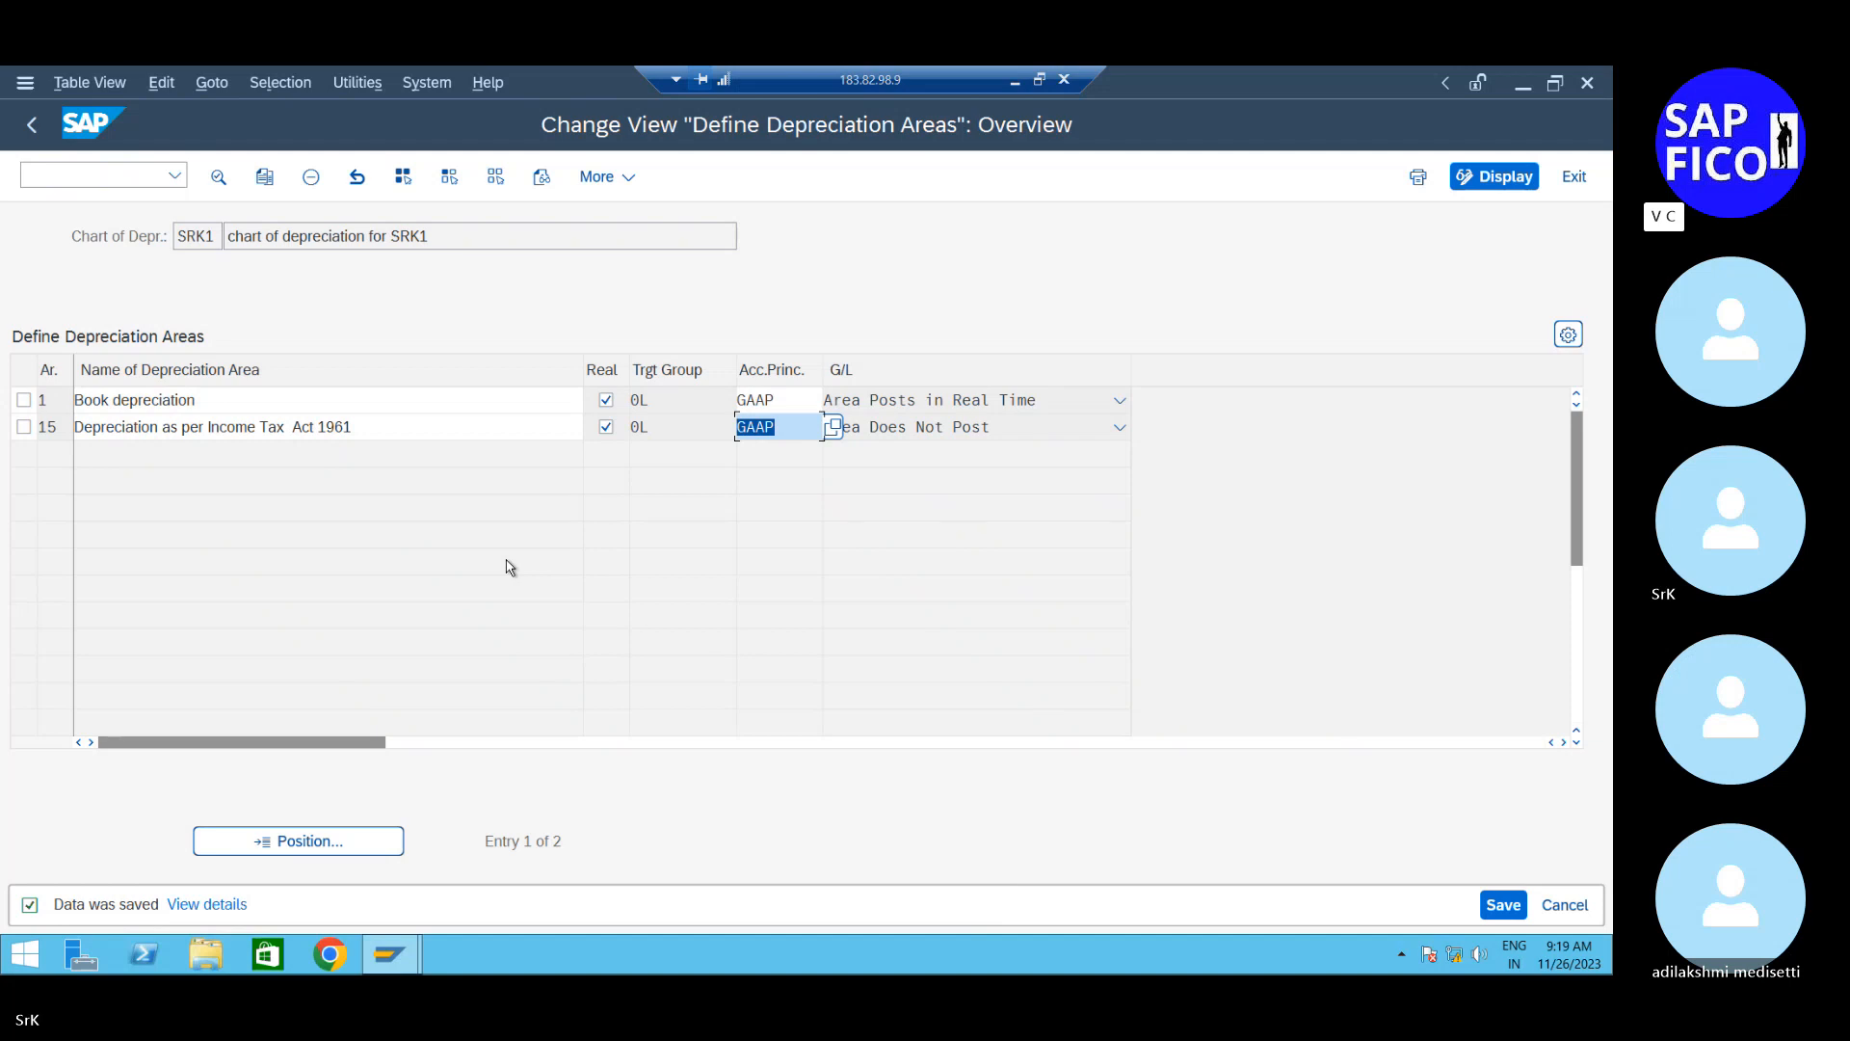
Open a new SAP session, start transaction FINSC_LEDGER and acknowledge the consistency check messages
click(112, 174)
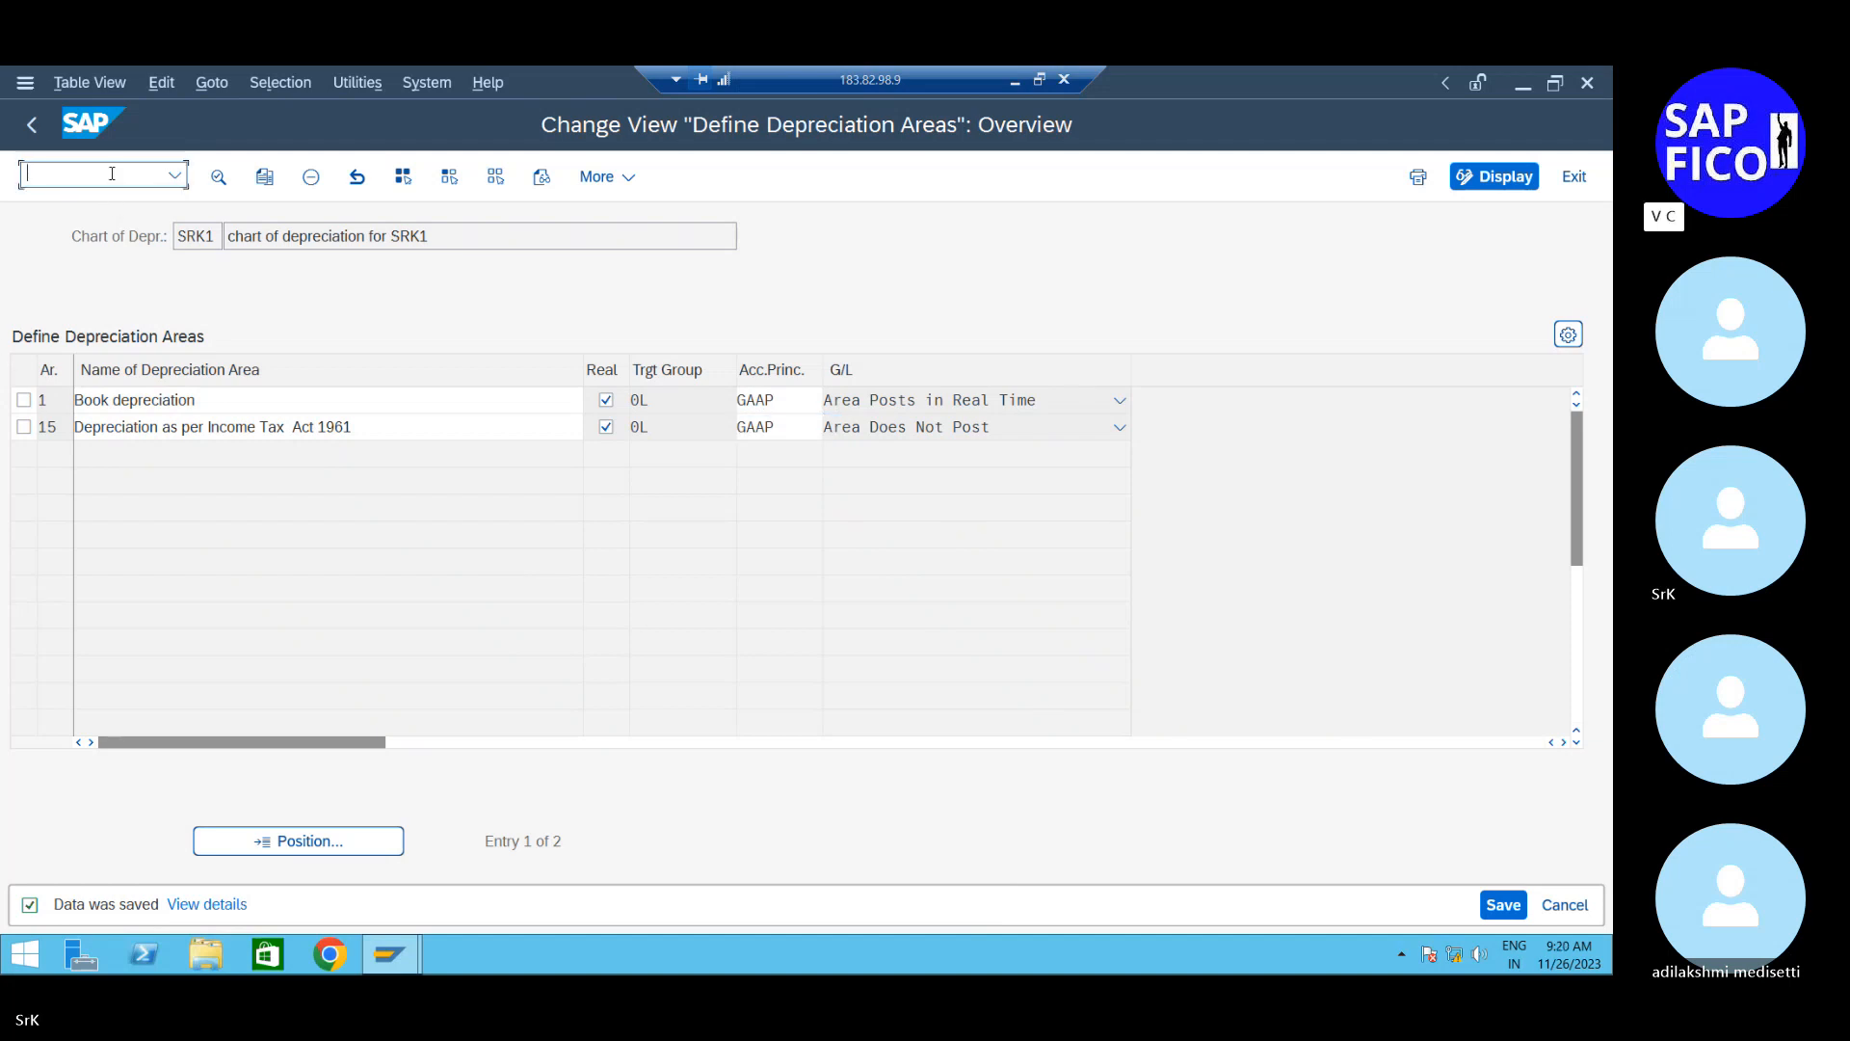
text(/)
key(BackSpace)
click(426, 82)
click(448, 113)
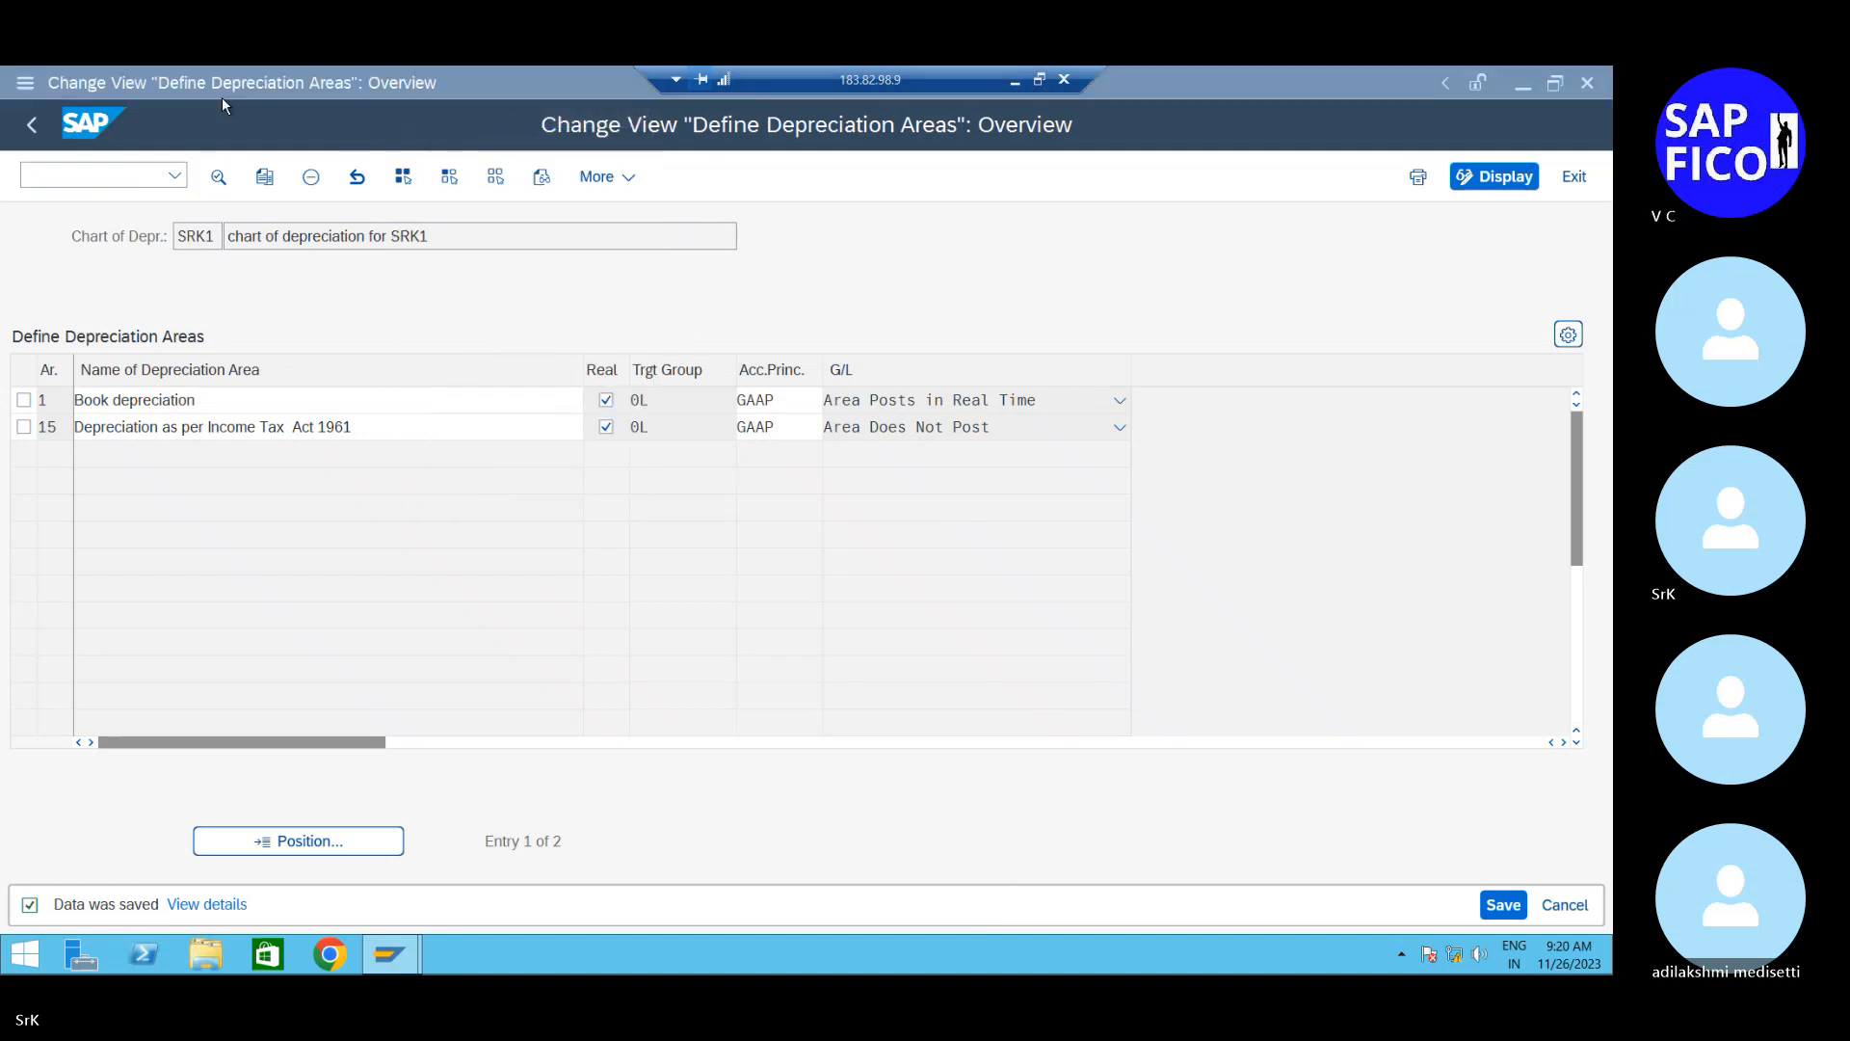
text(fin)
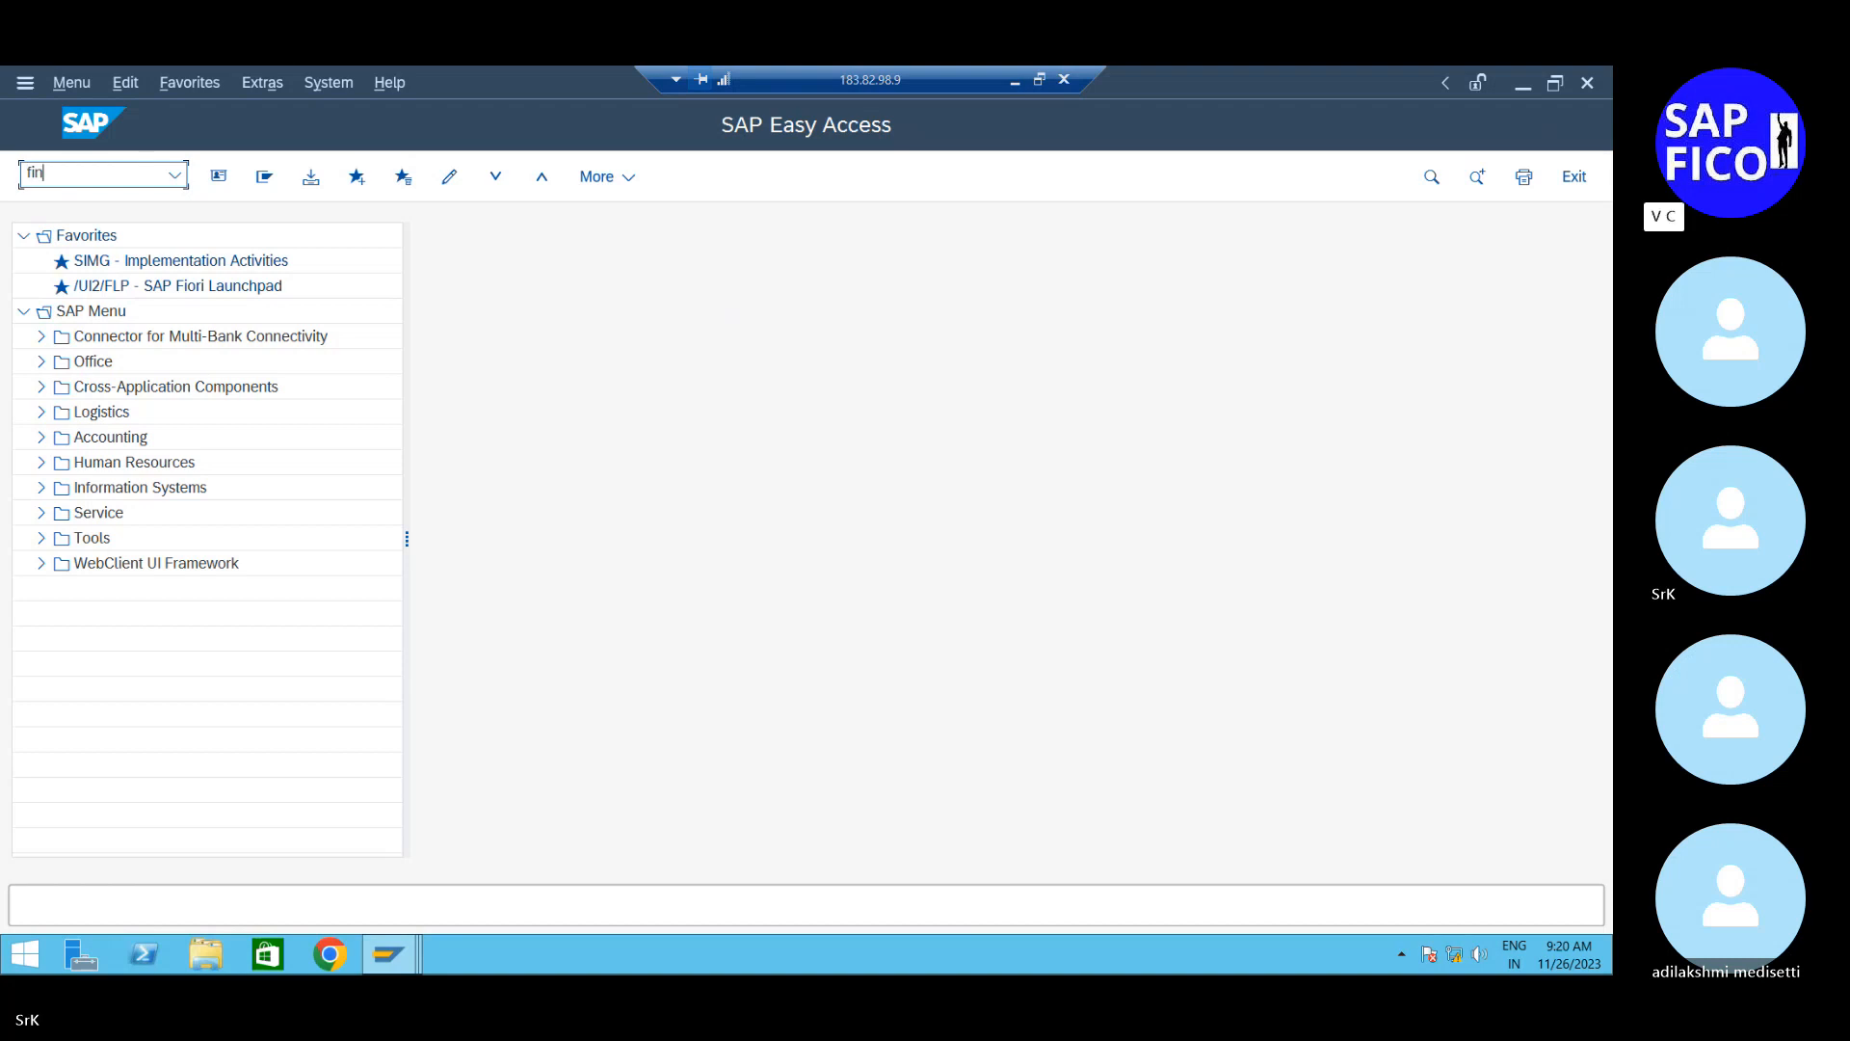
text(sc_ledger)
key(Return)
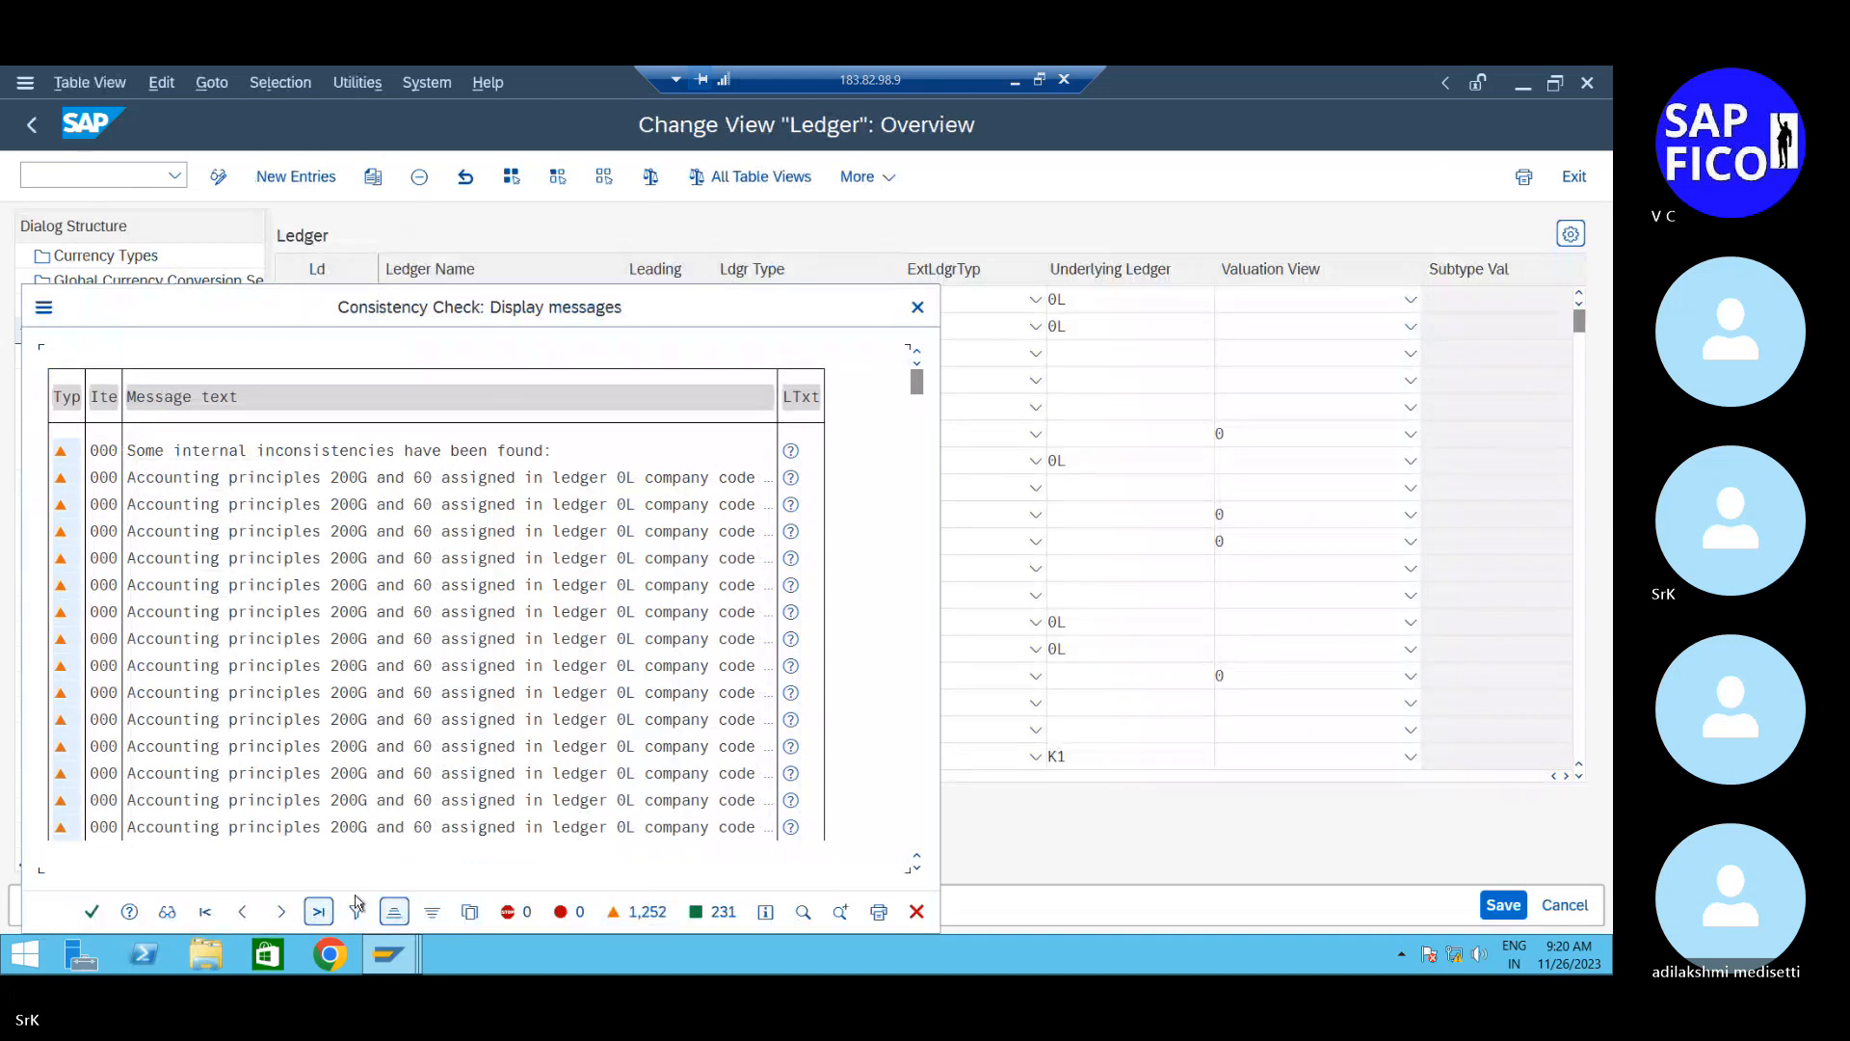
click(92, 913)
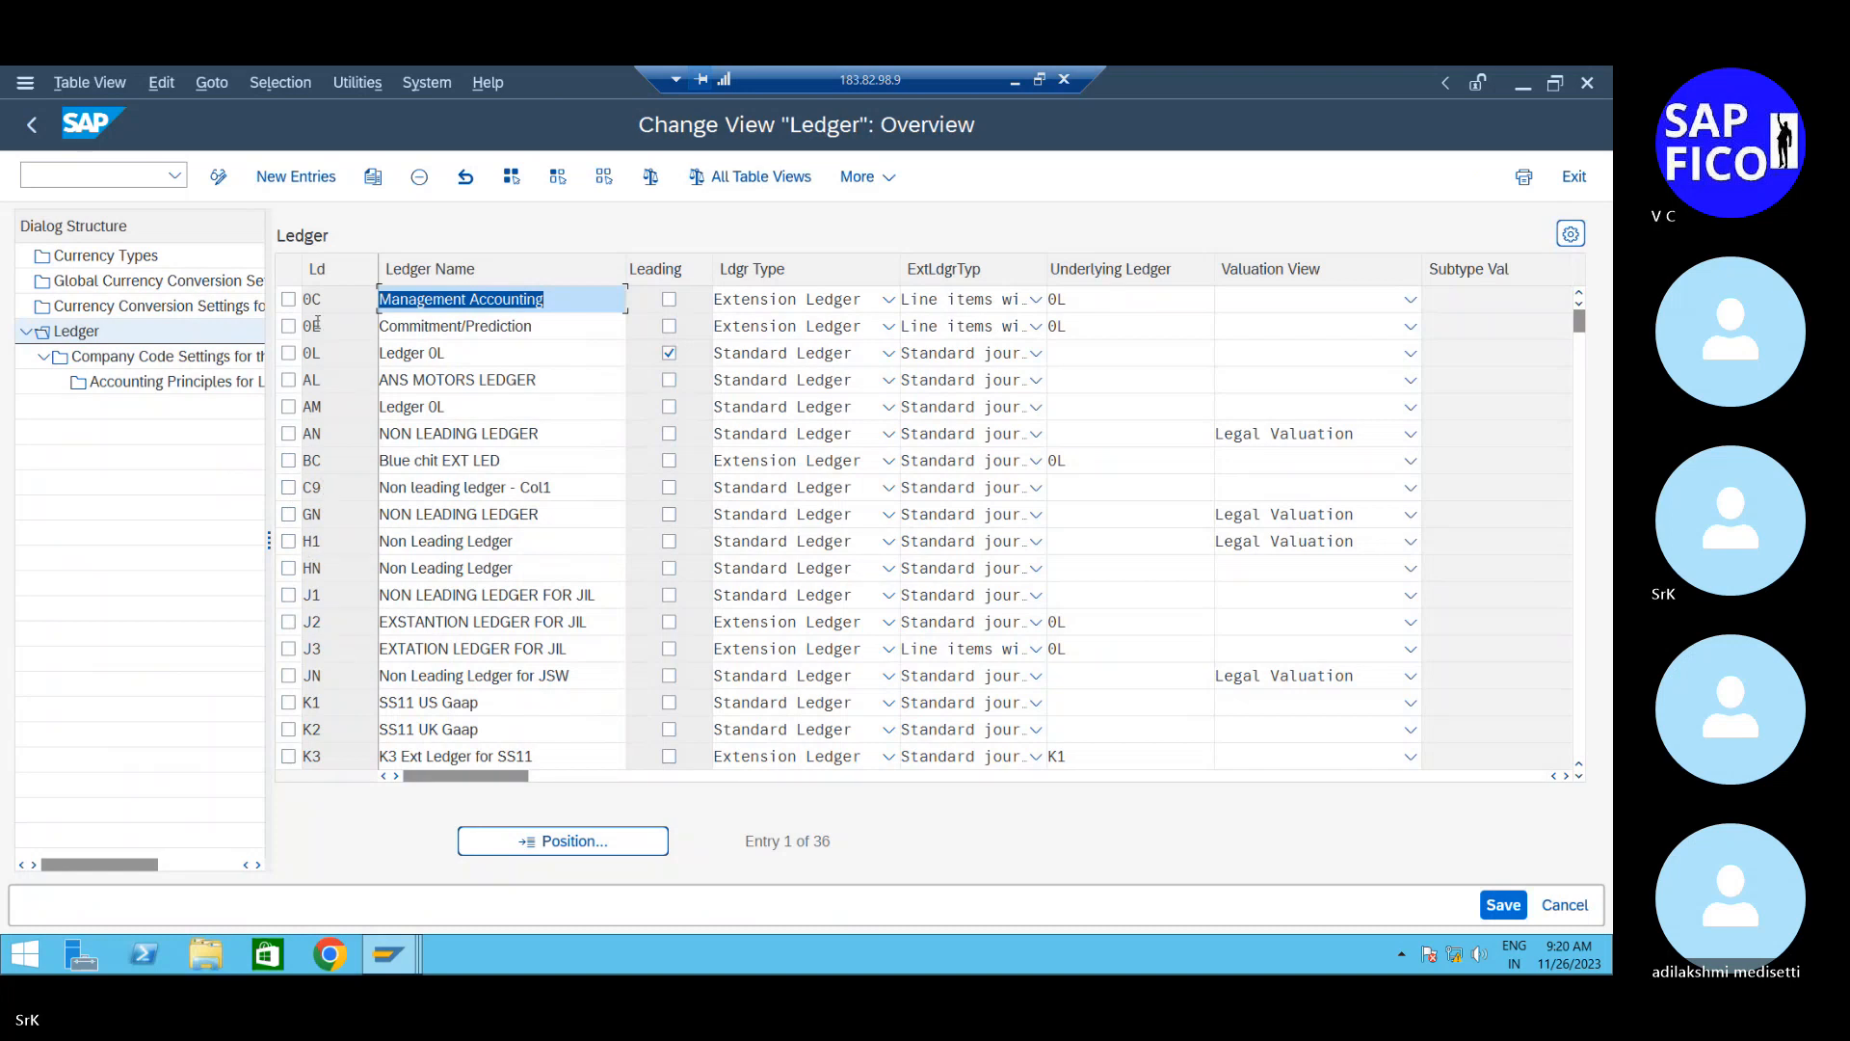
Open the company code settings for ledger 0L and acknowledge the consistency check messages
click(288, 352)
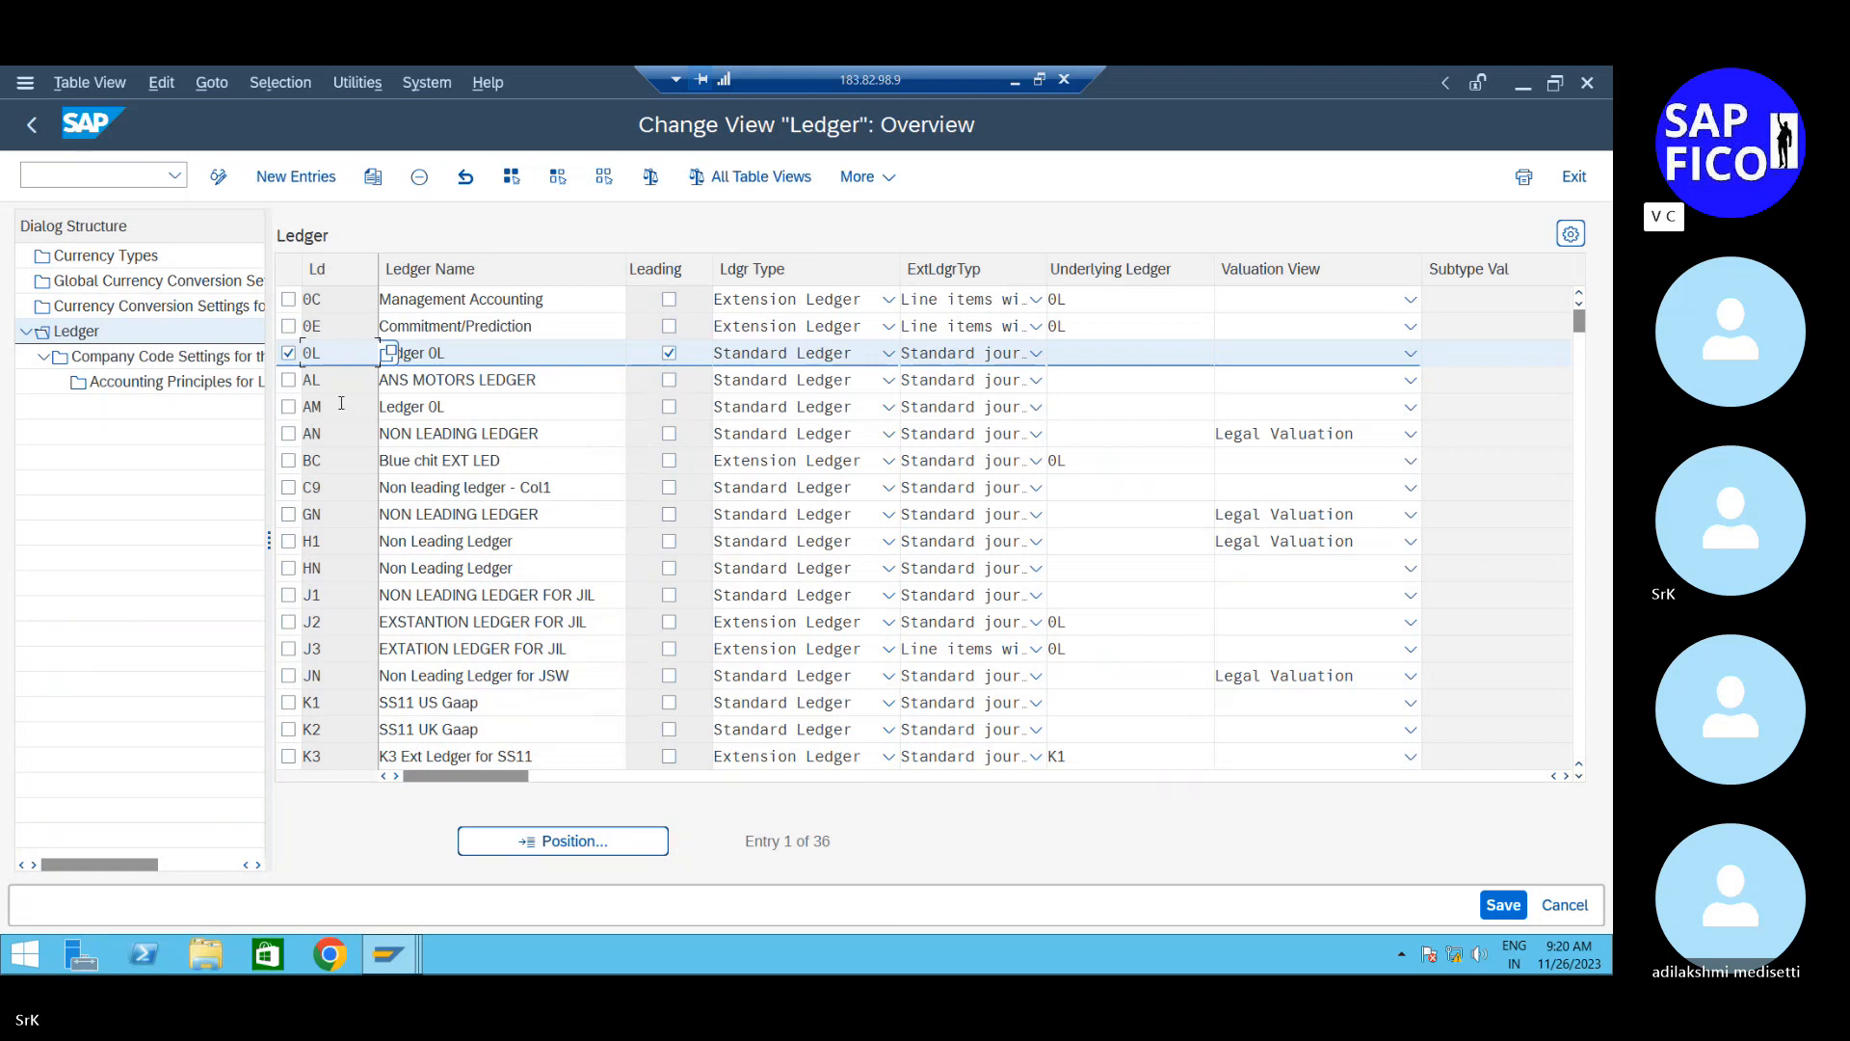
double_click(159, 357)
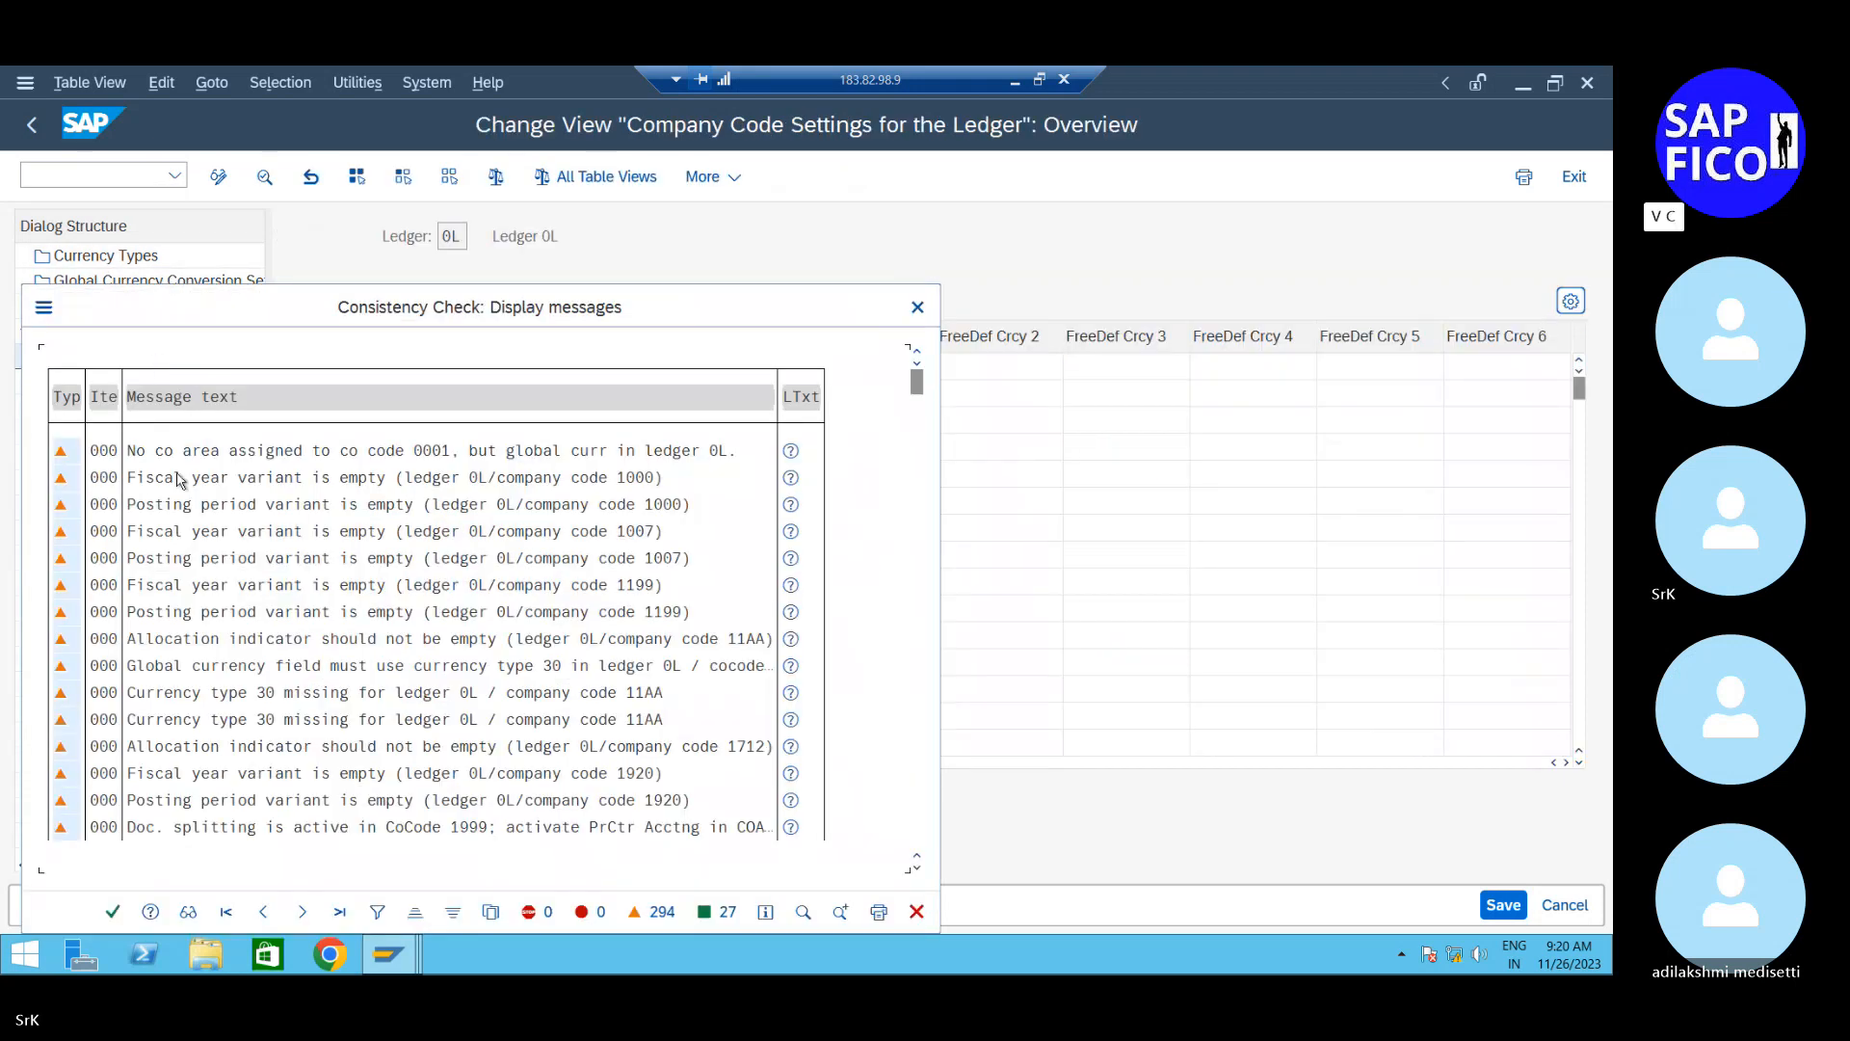
click(112, 911)
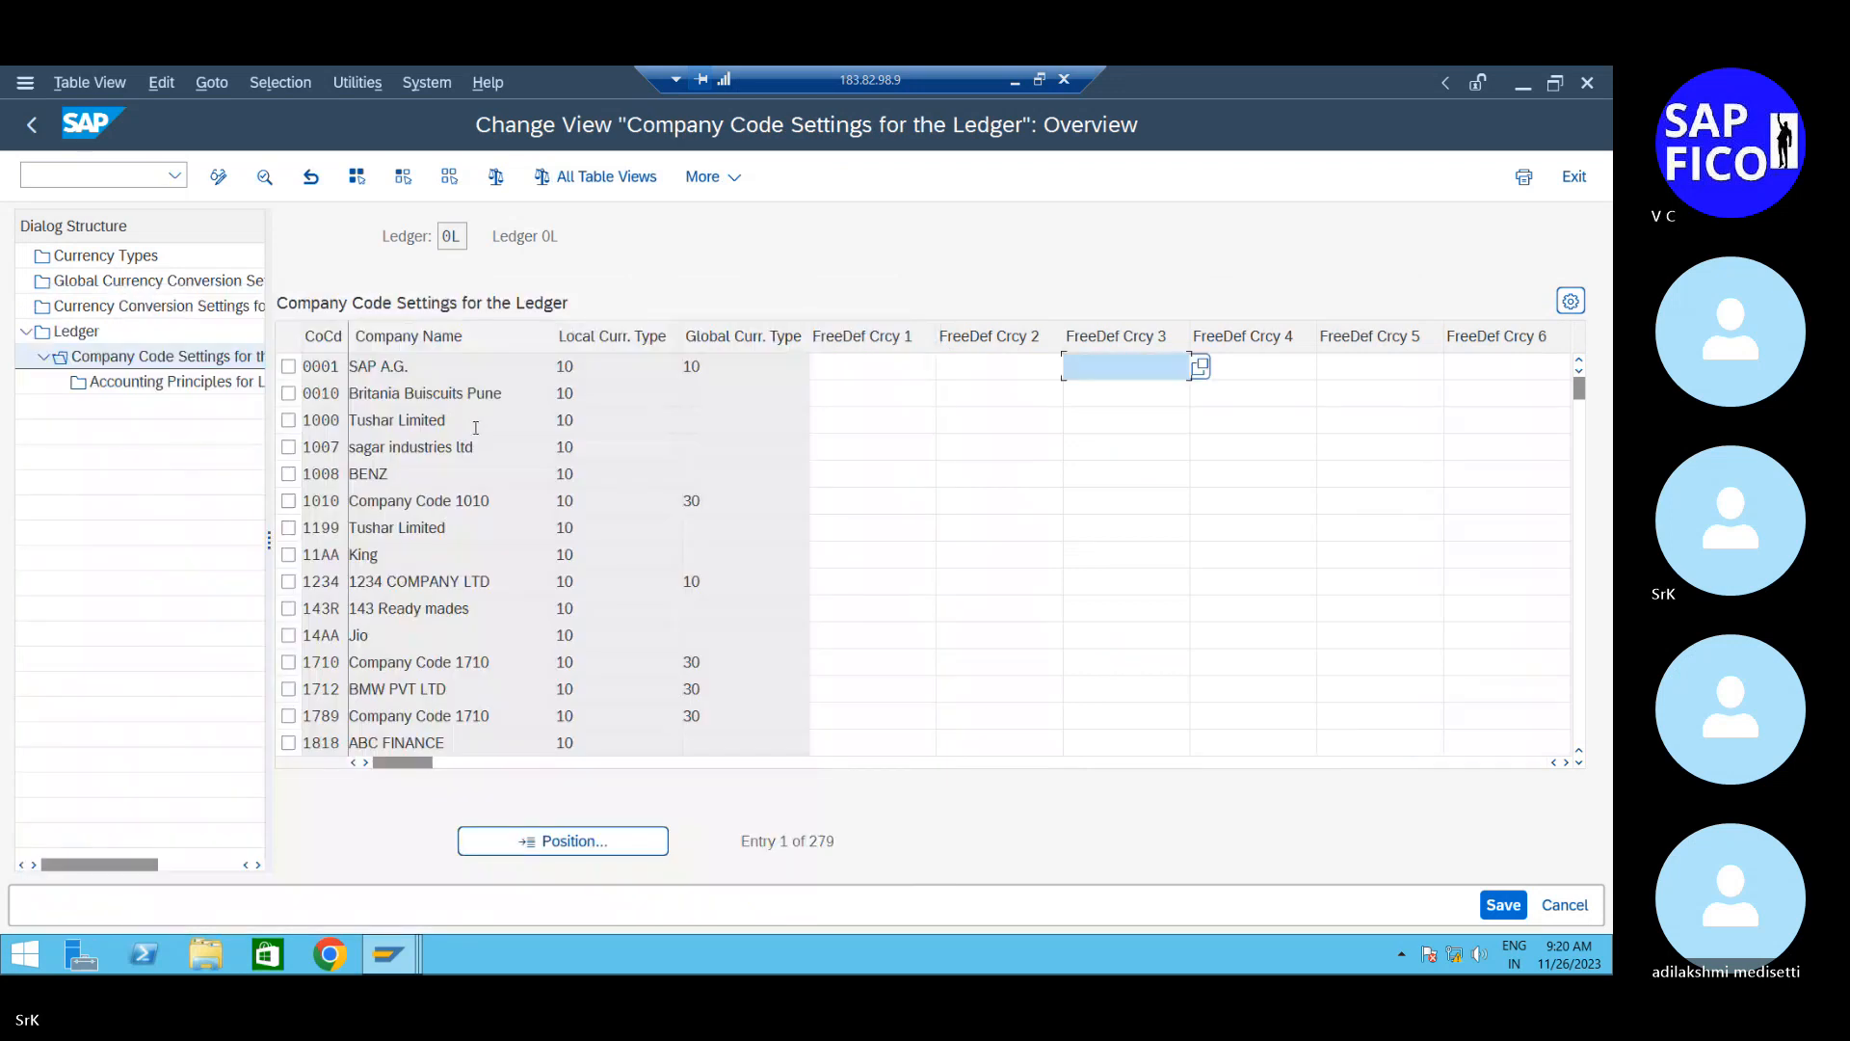
Locate company code SRK1 in the ledger 0L settings and open its accounting principles
click(528, 844)
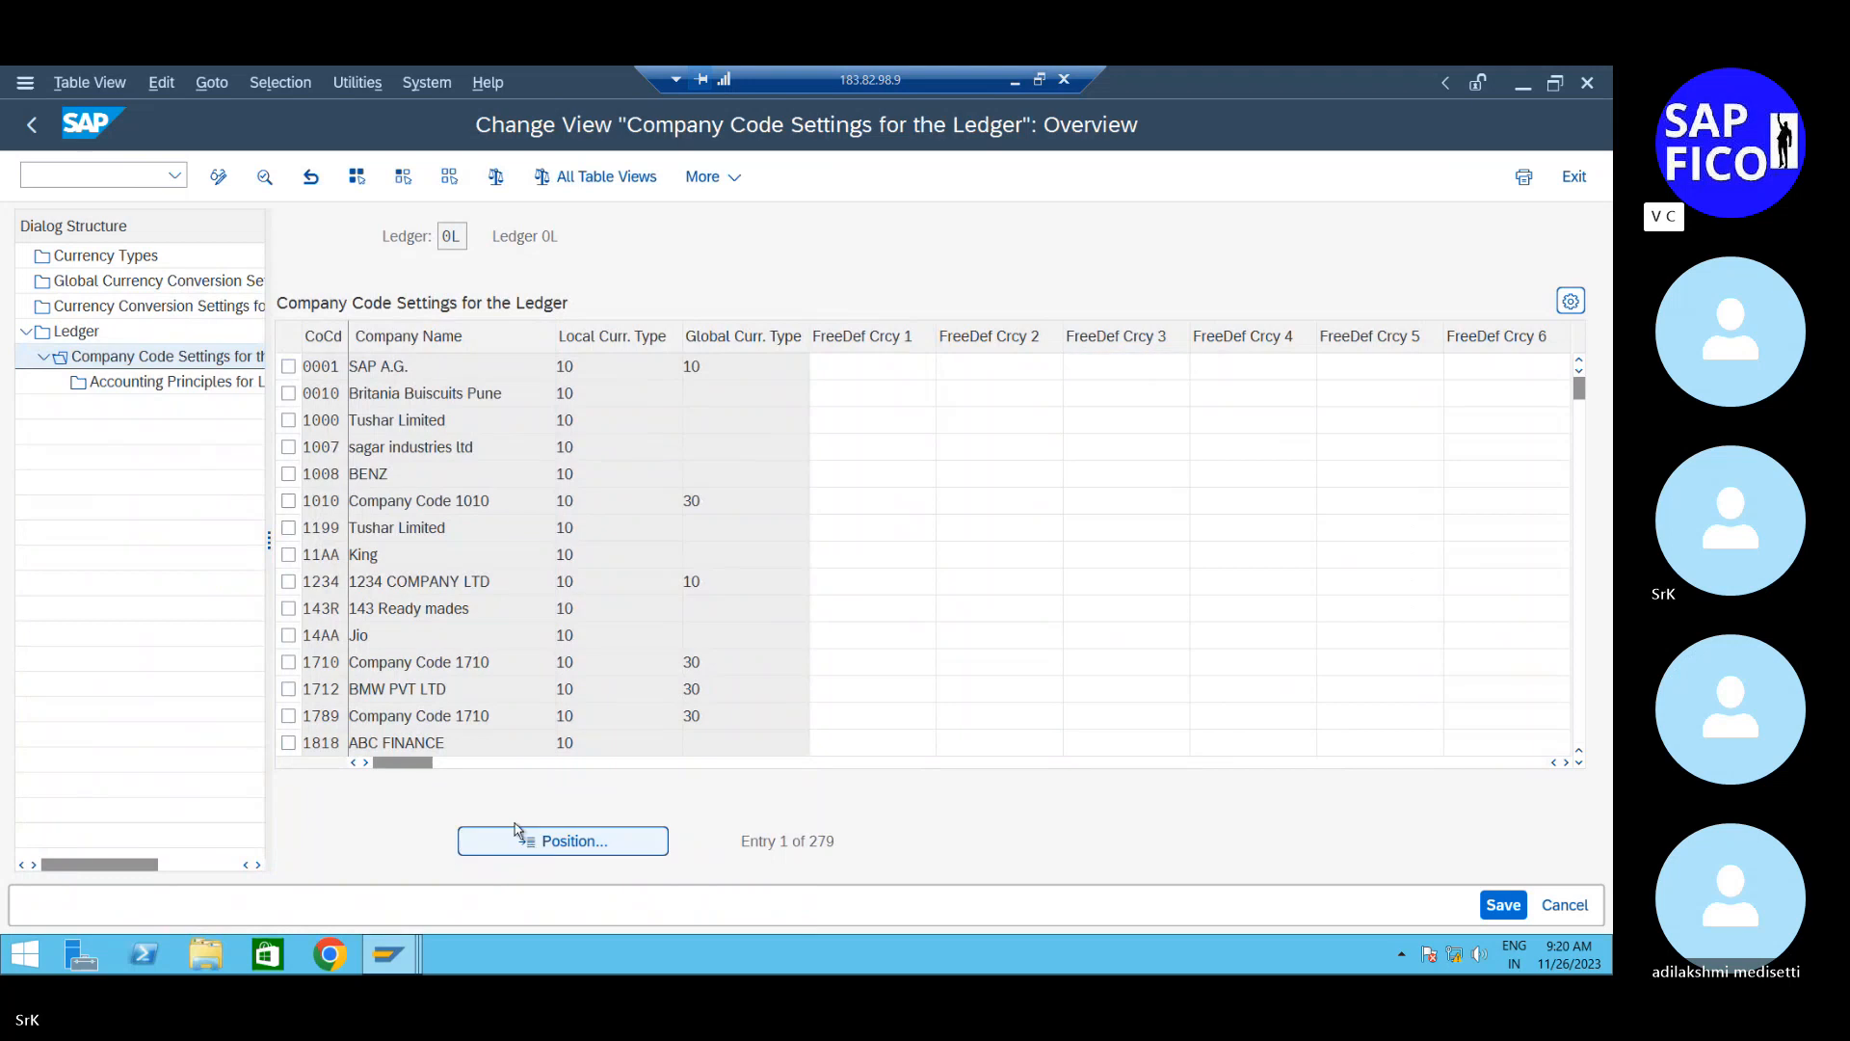
text(srk1)
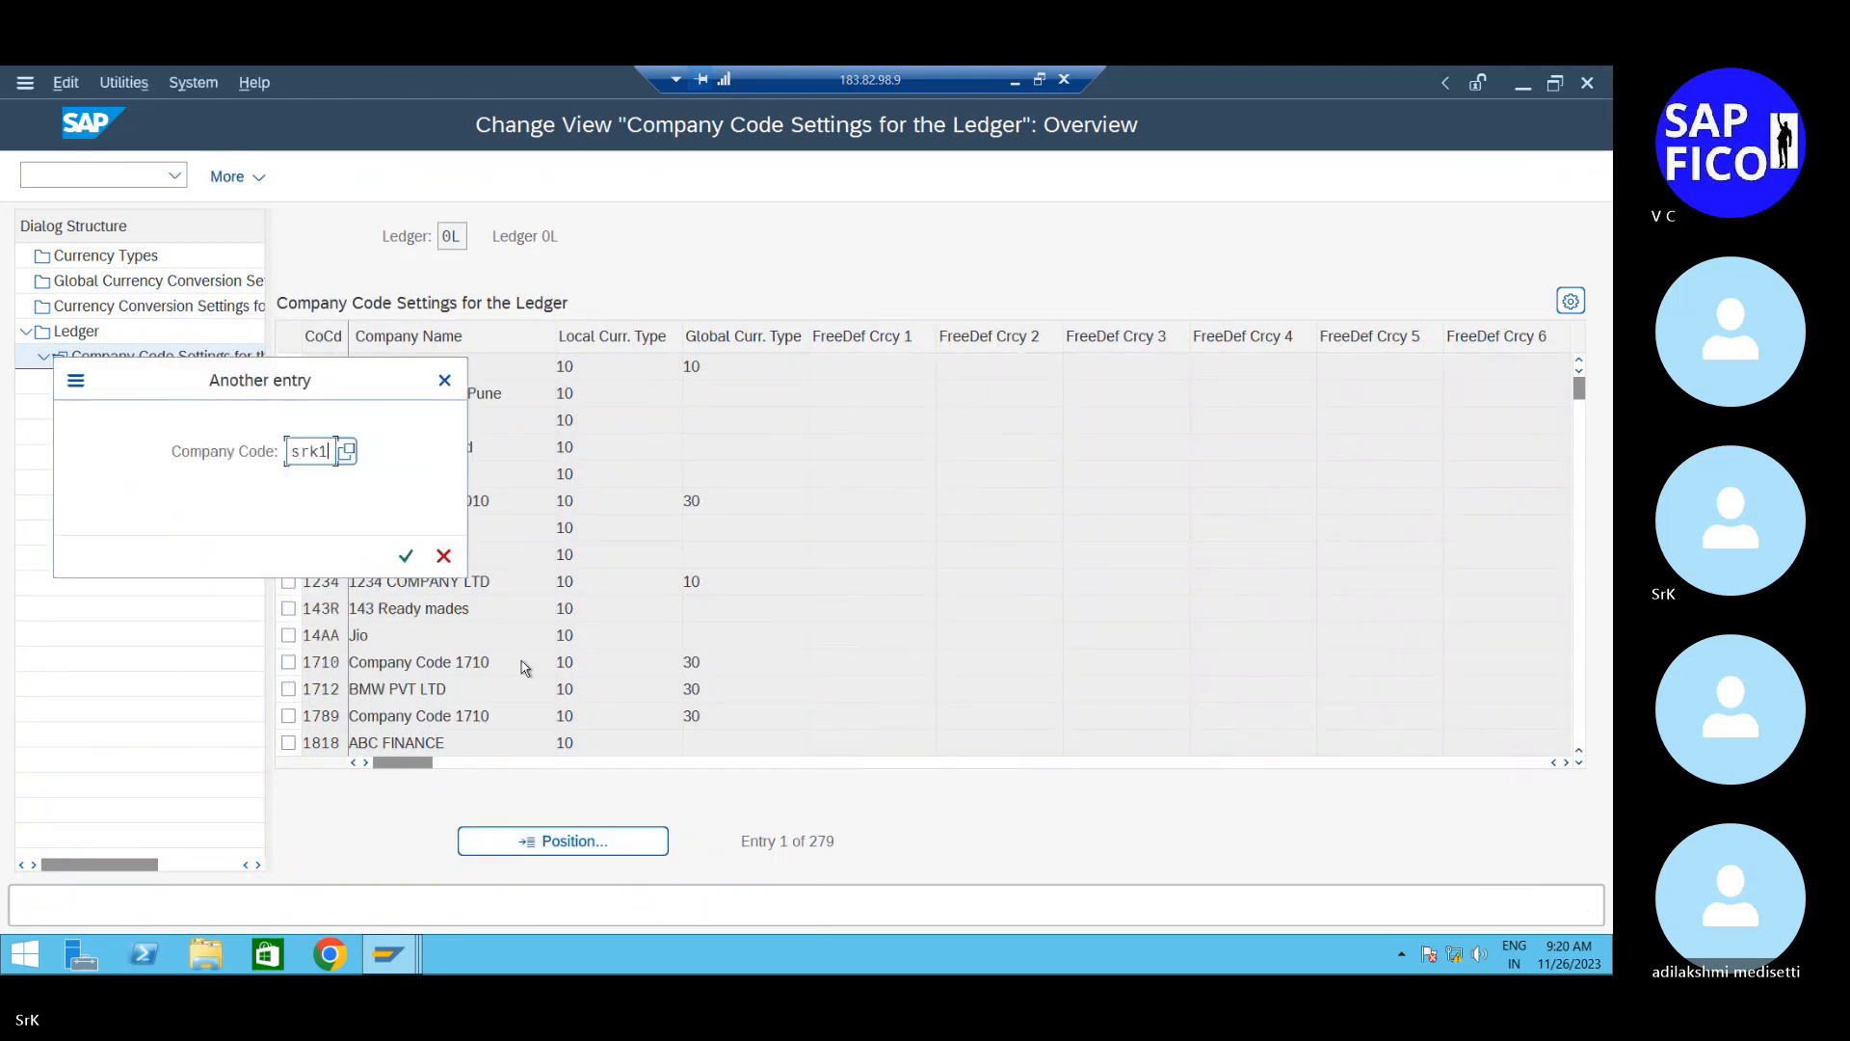
key(Return)
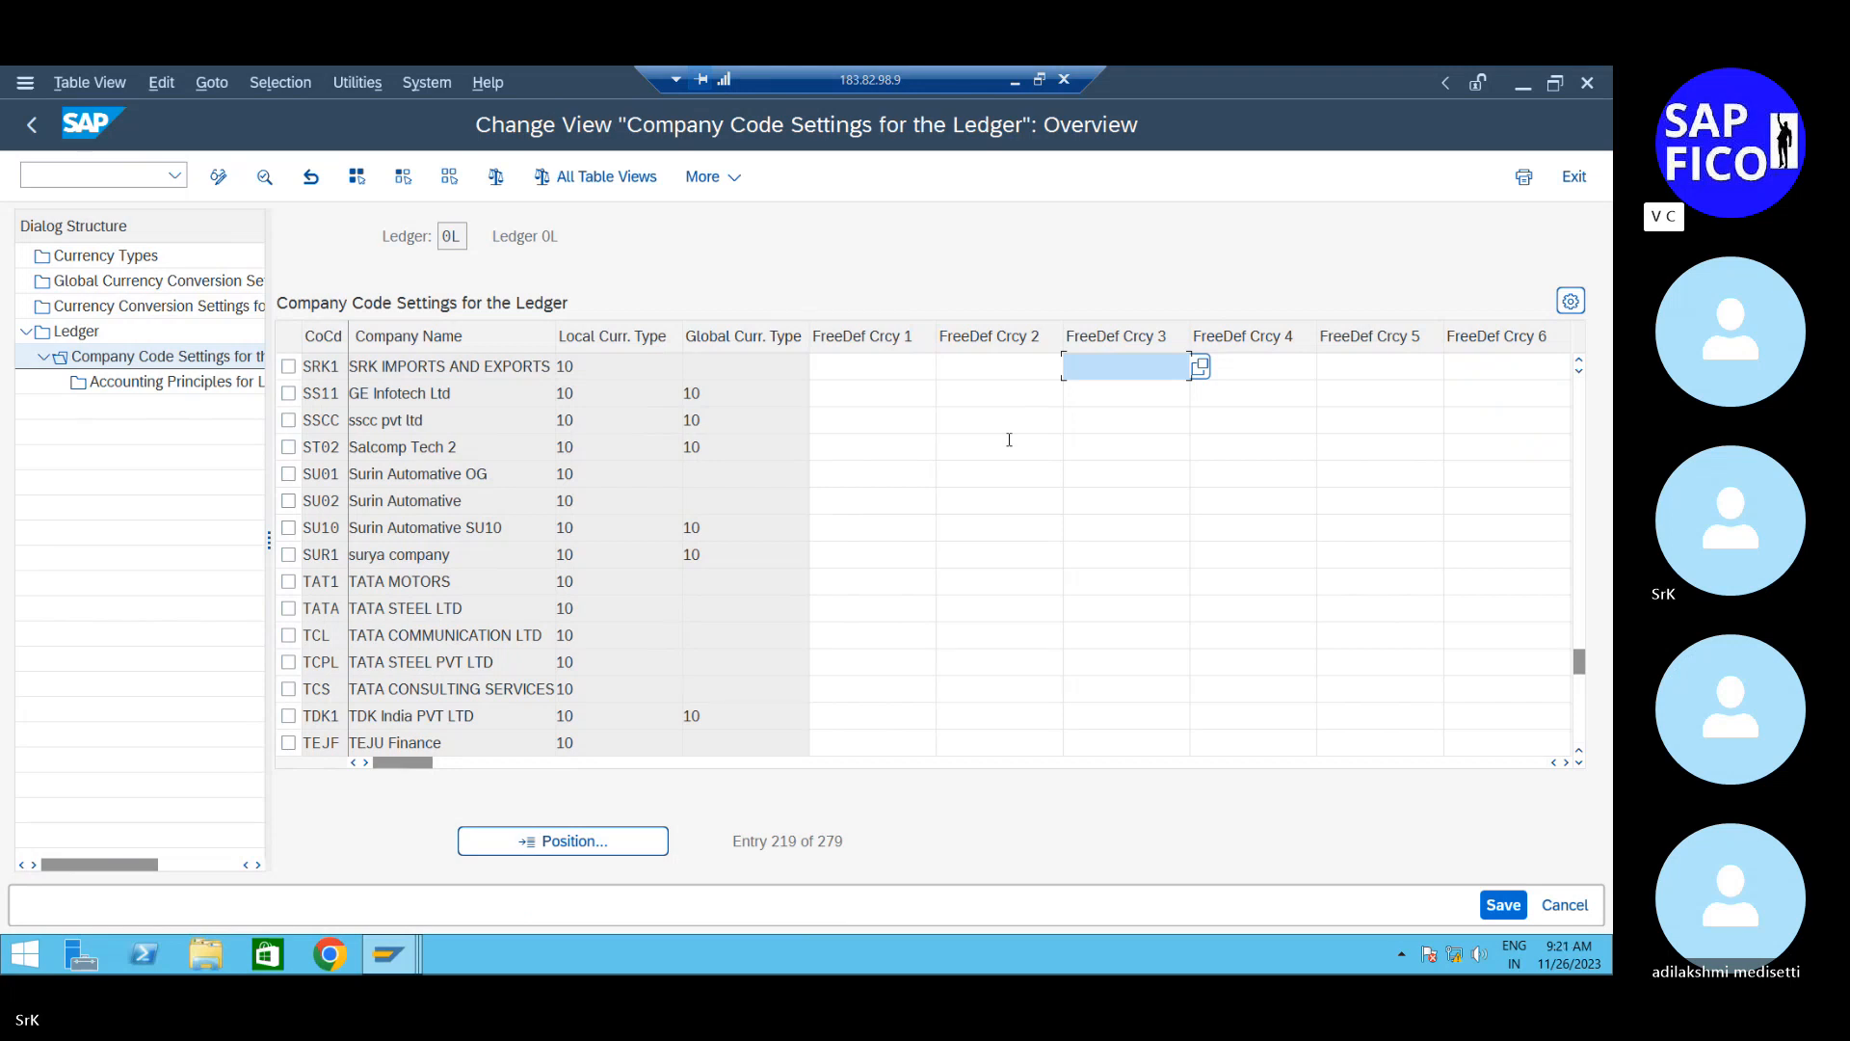
click(287, 368)
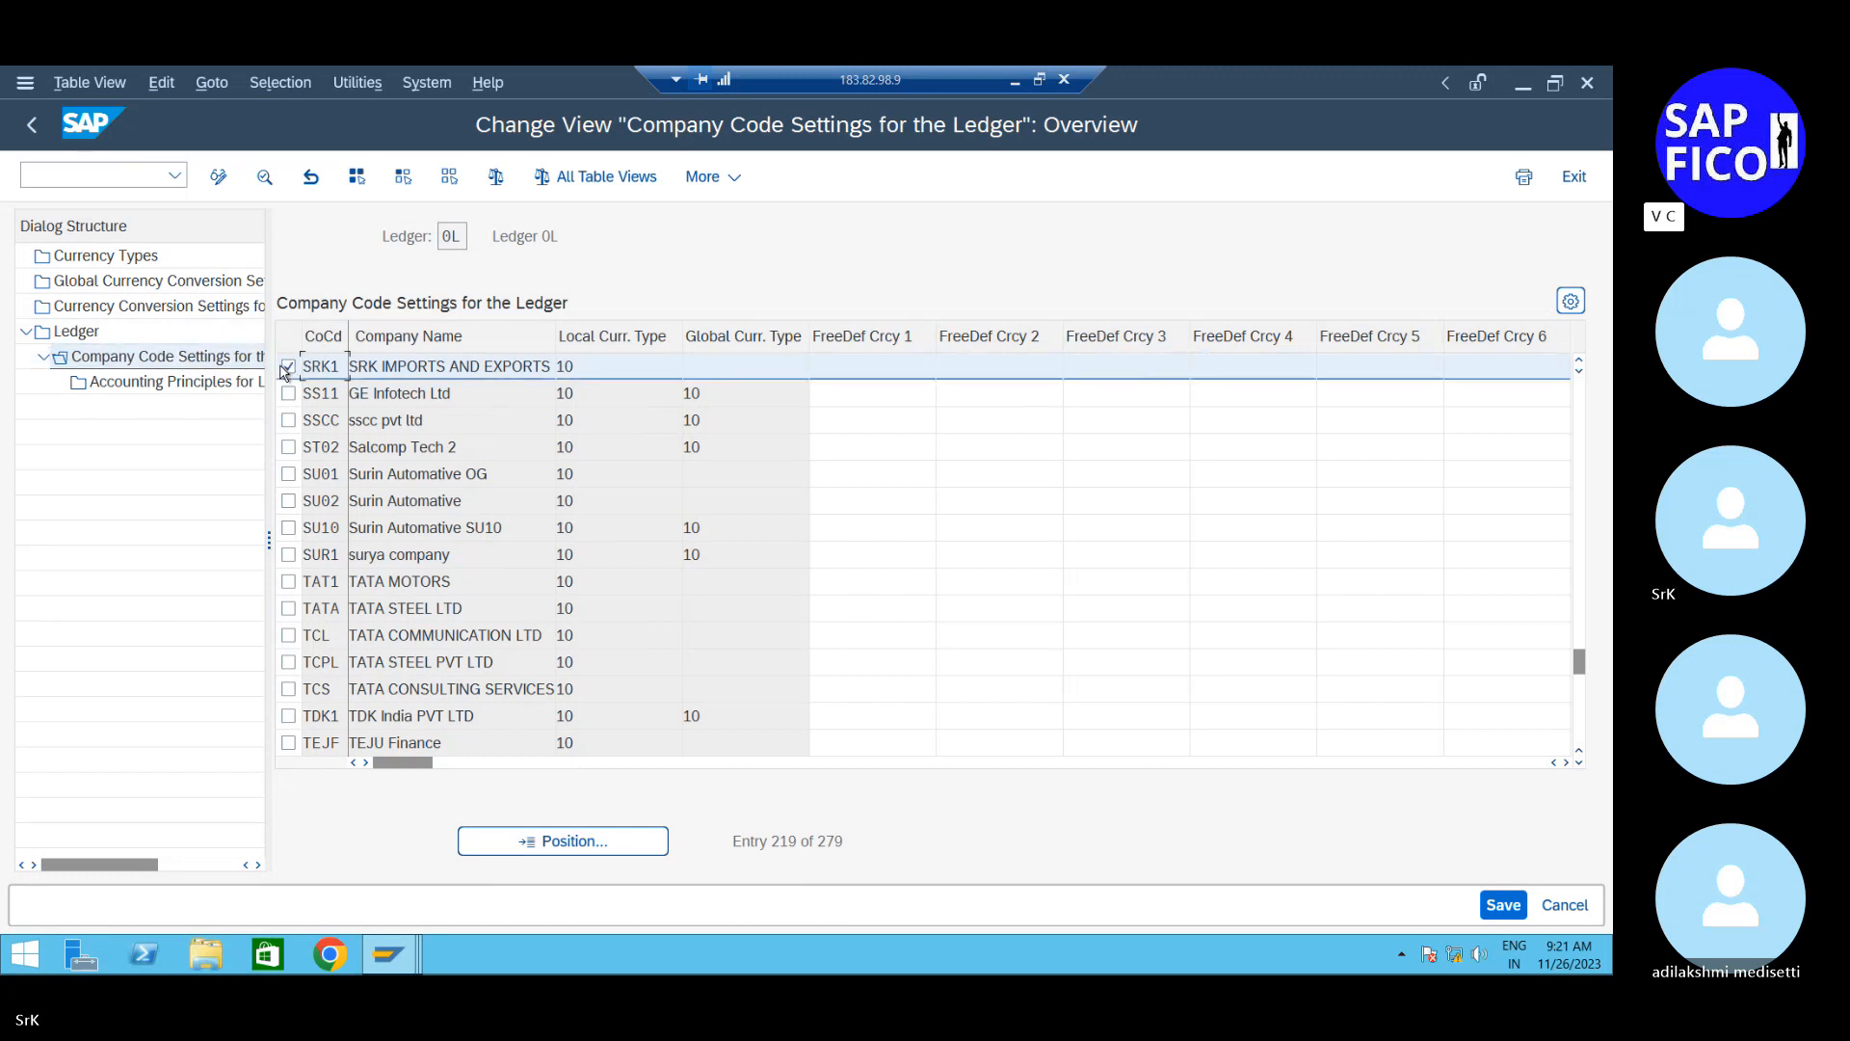
double_click(139, 387)
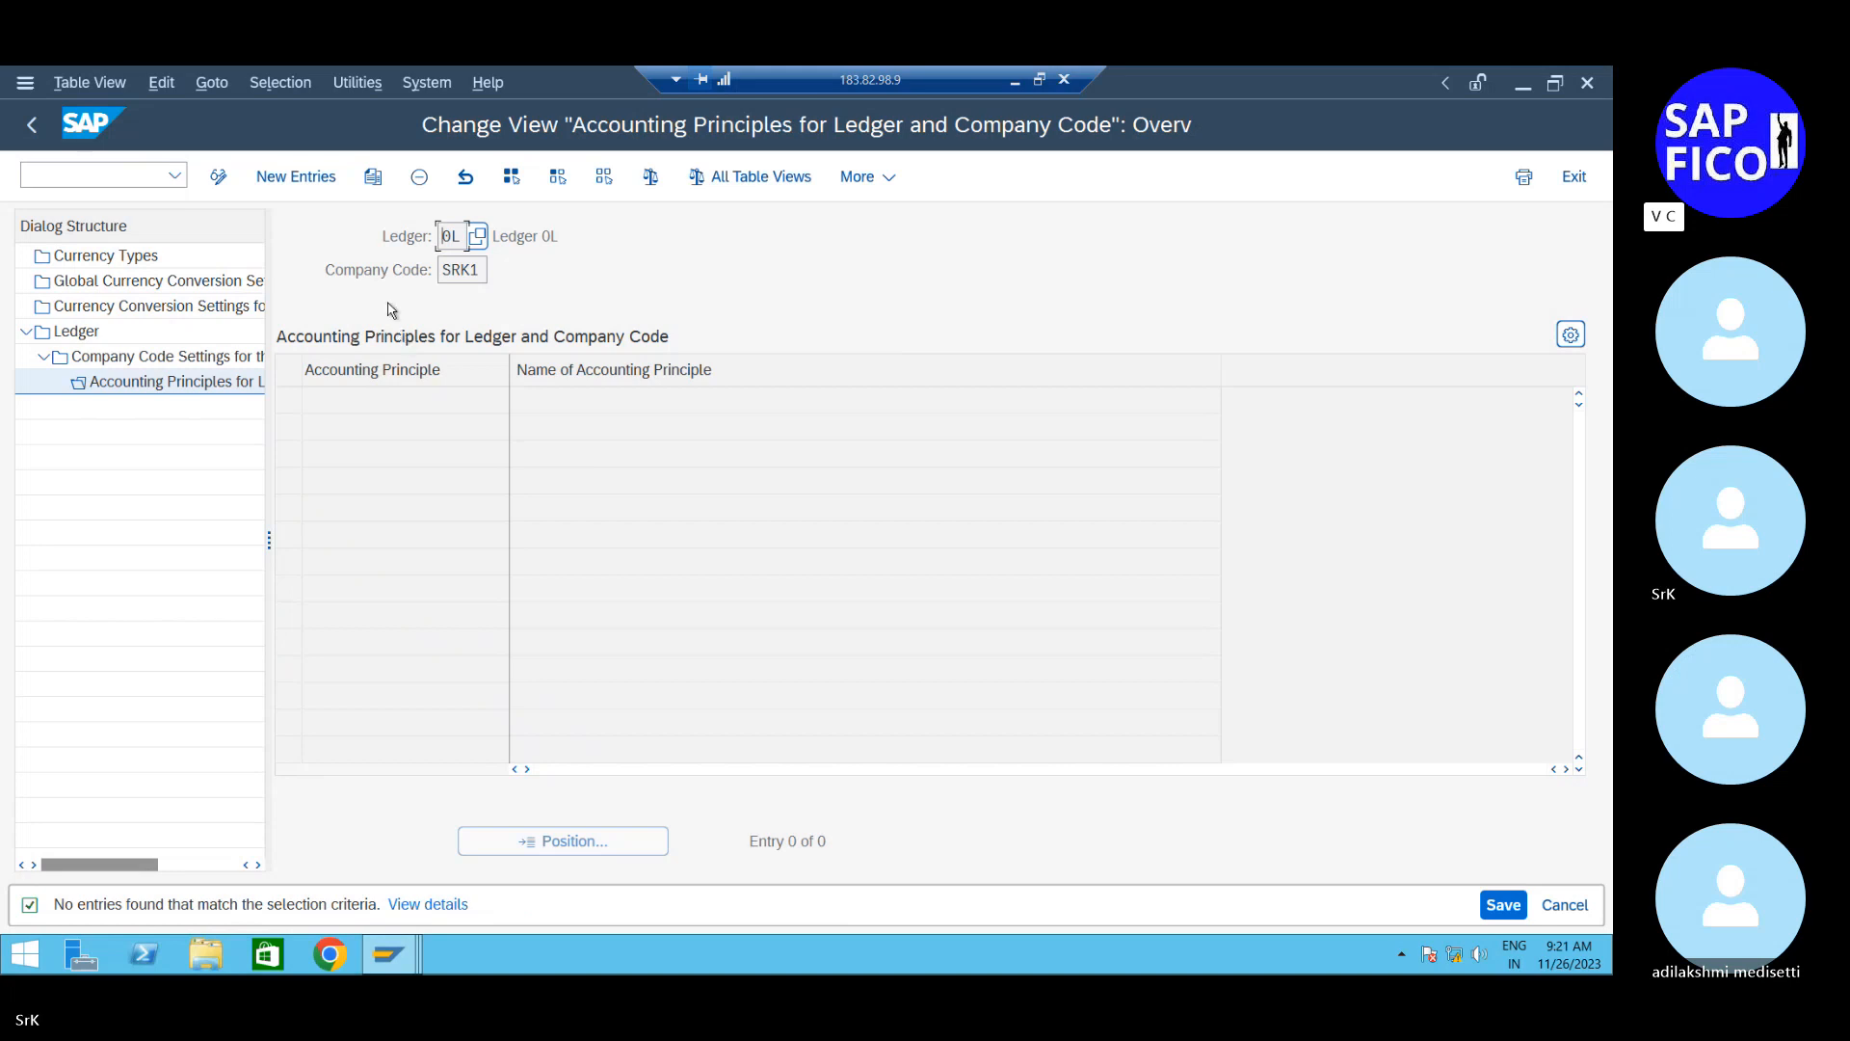
Add a new entry assigning accounting principle GAAP, Generally Accepted Accounting Principles, to ledger 0L and company code SRK1
click(316, 183)
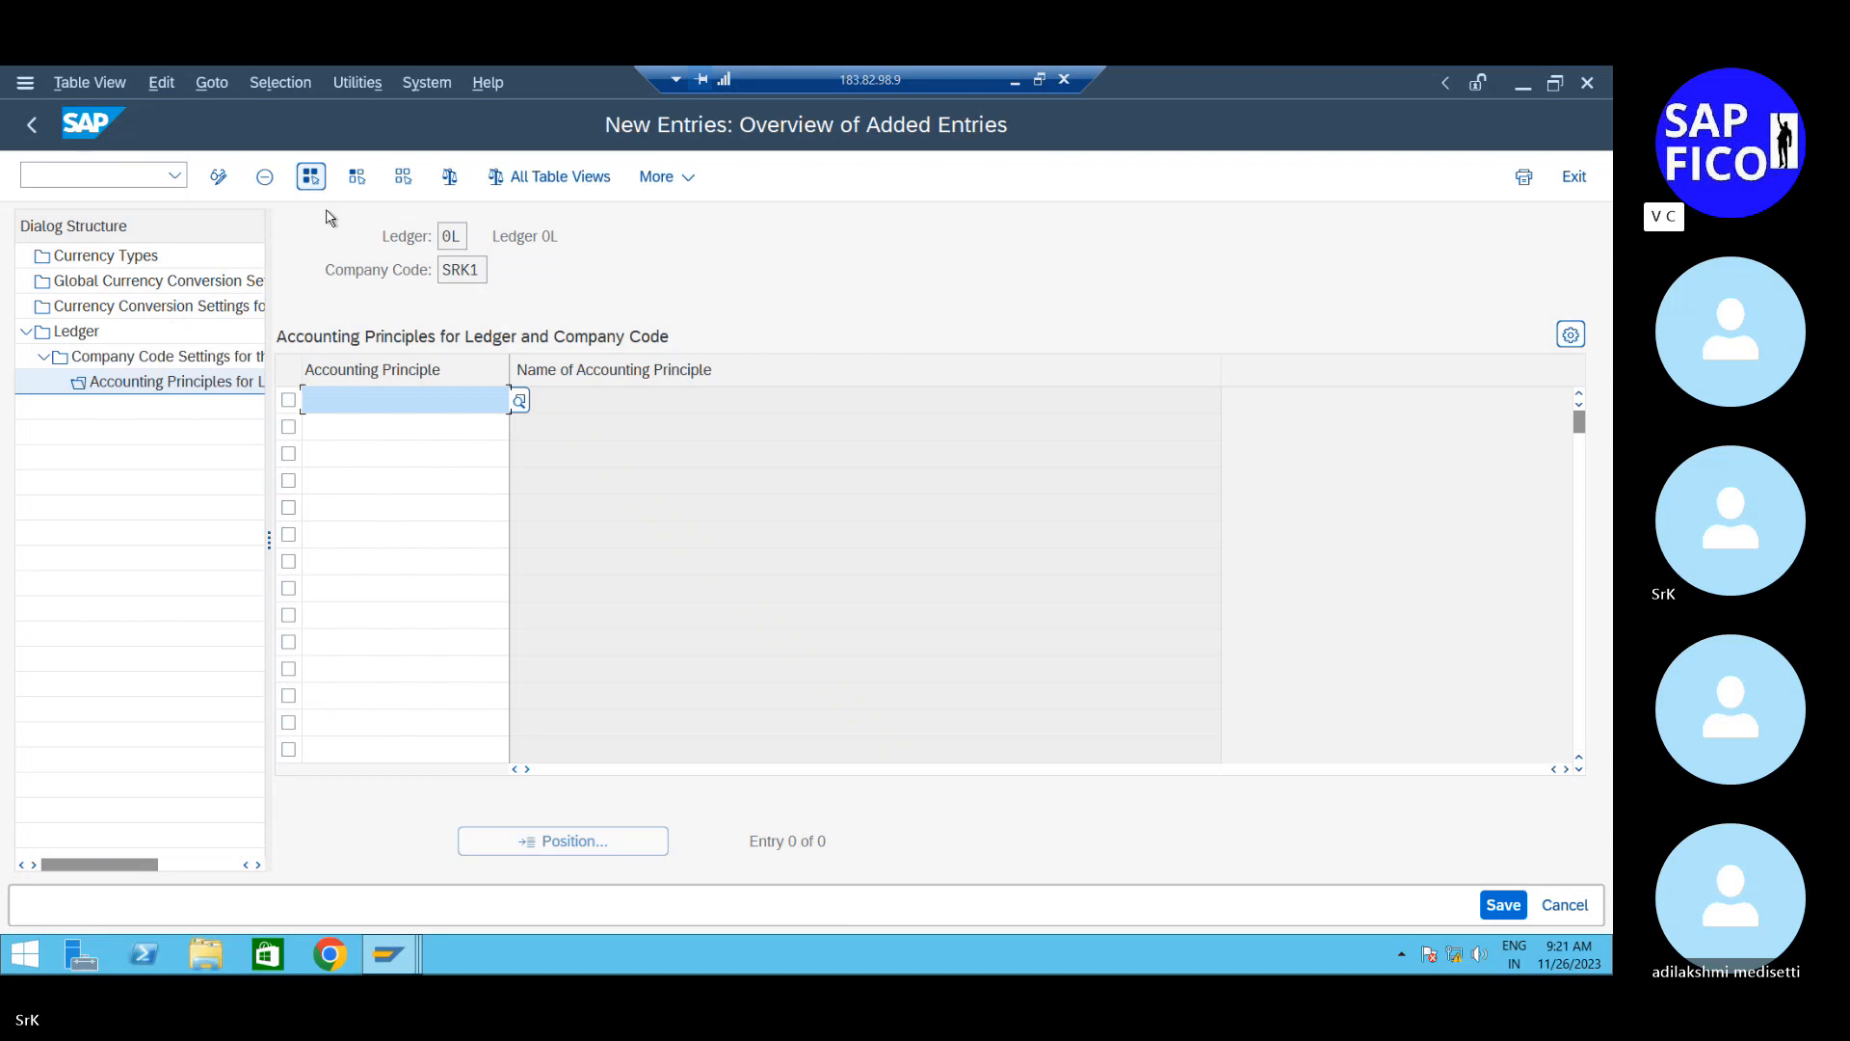
click(520, 401)
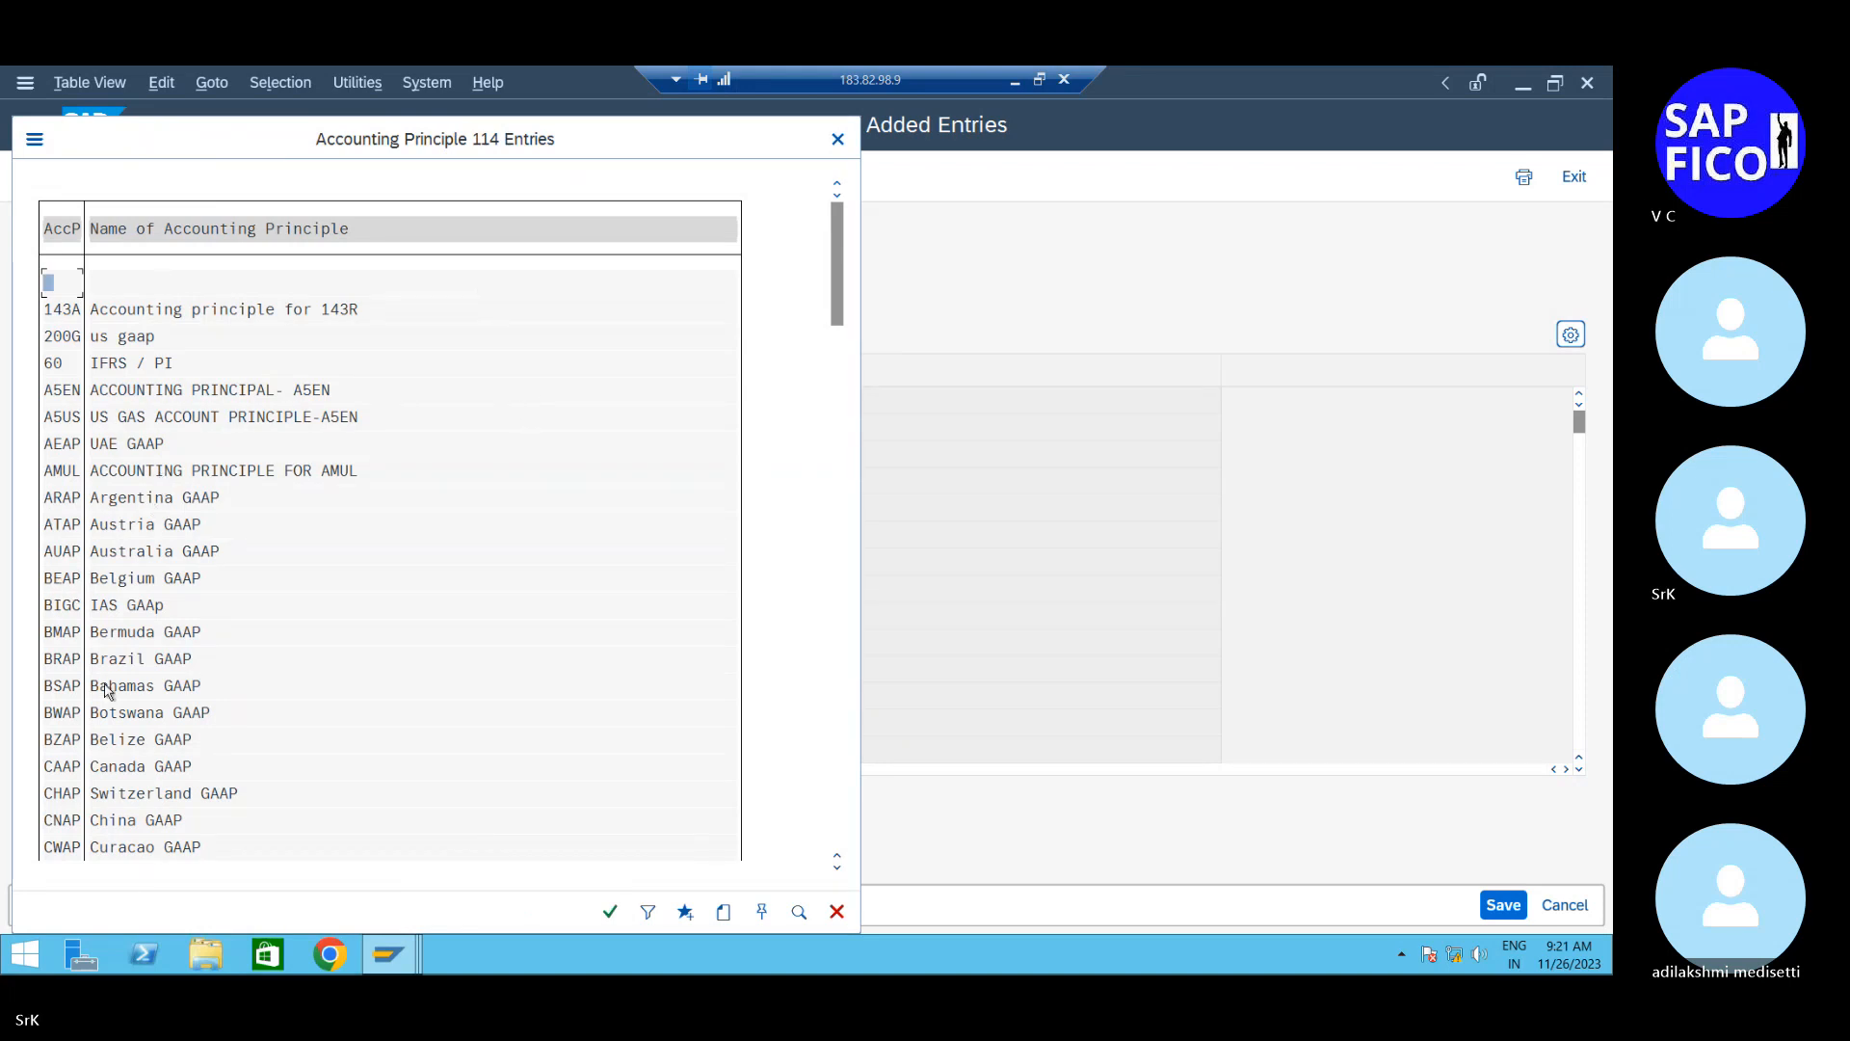
scroll(108, 690, down, 1)
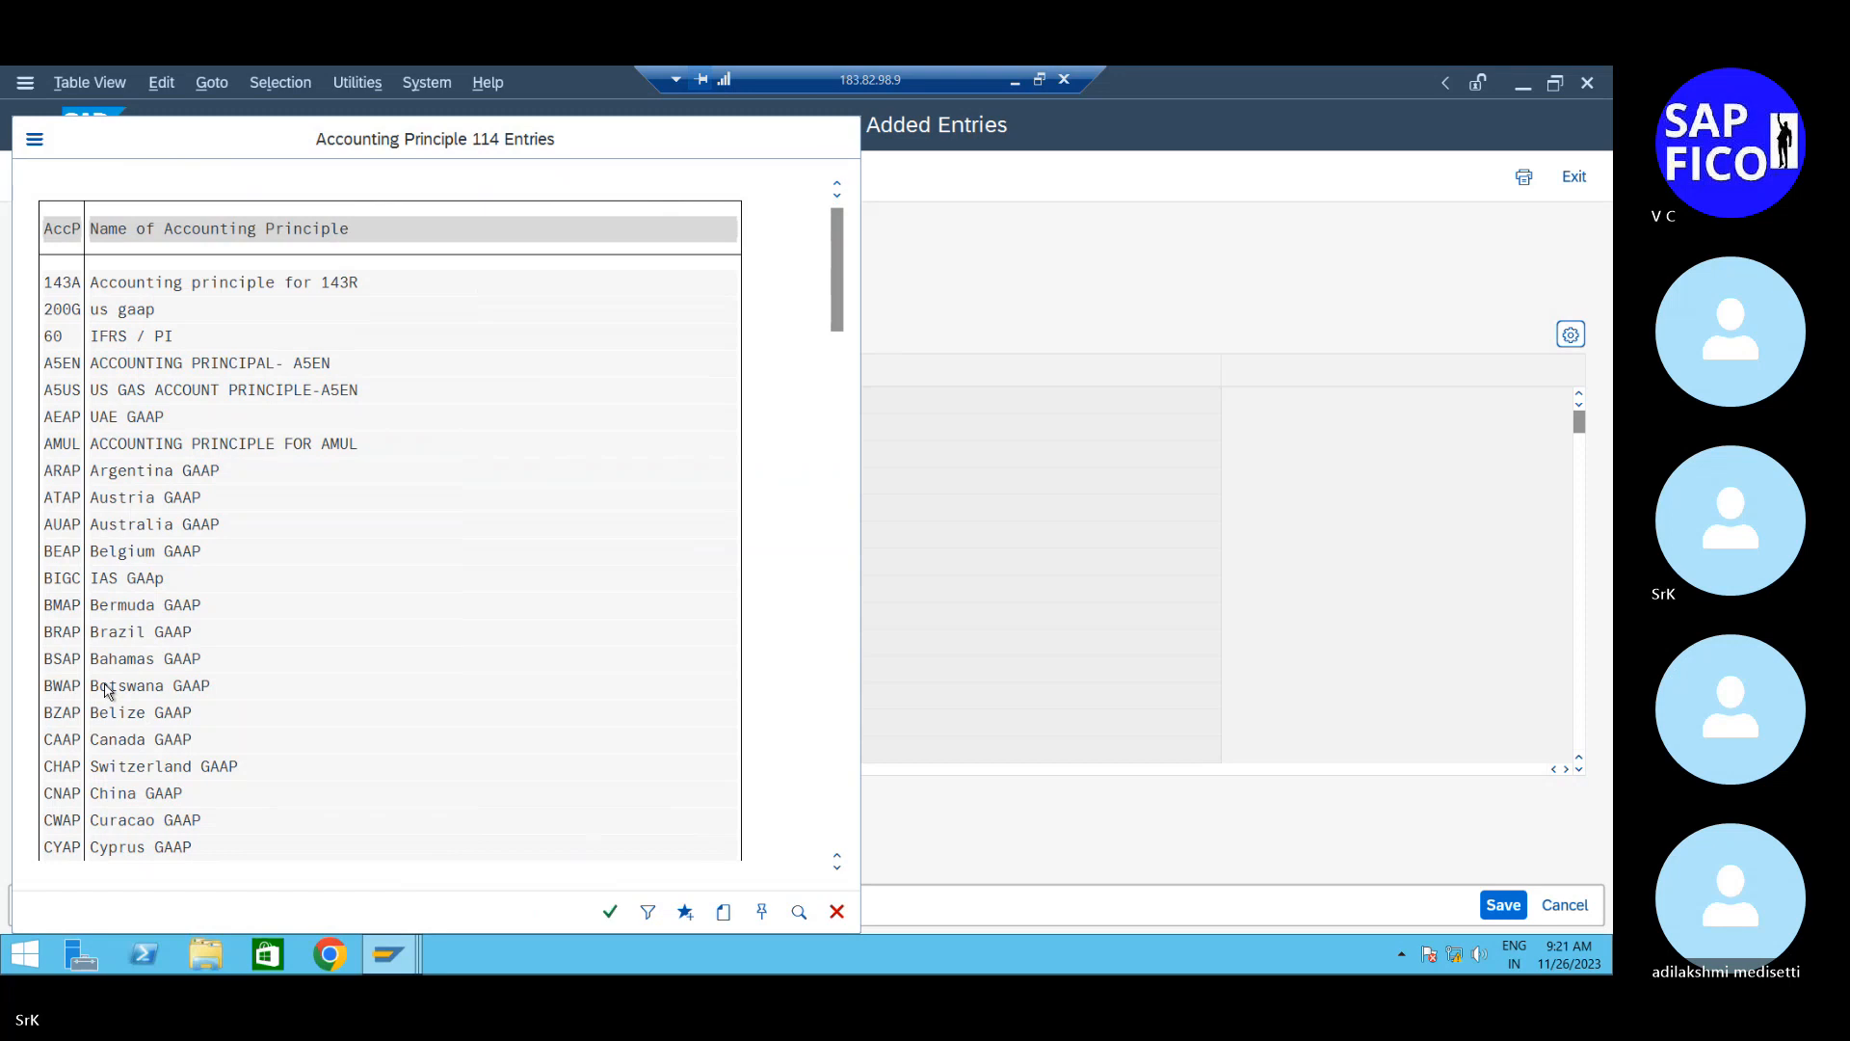
scroll(108, 690, down, 2)
scroll(108, 690, down, 3)
scroll(108, 690, down, 4)
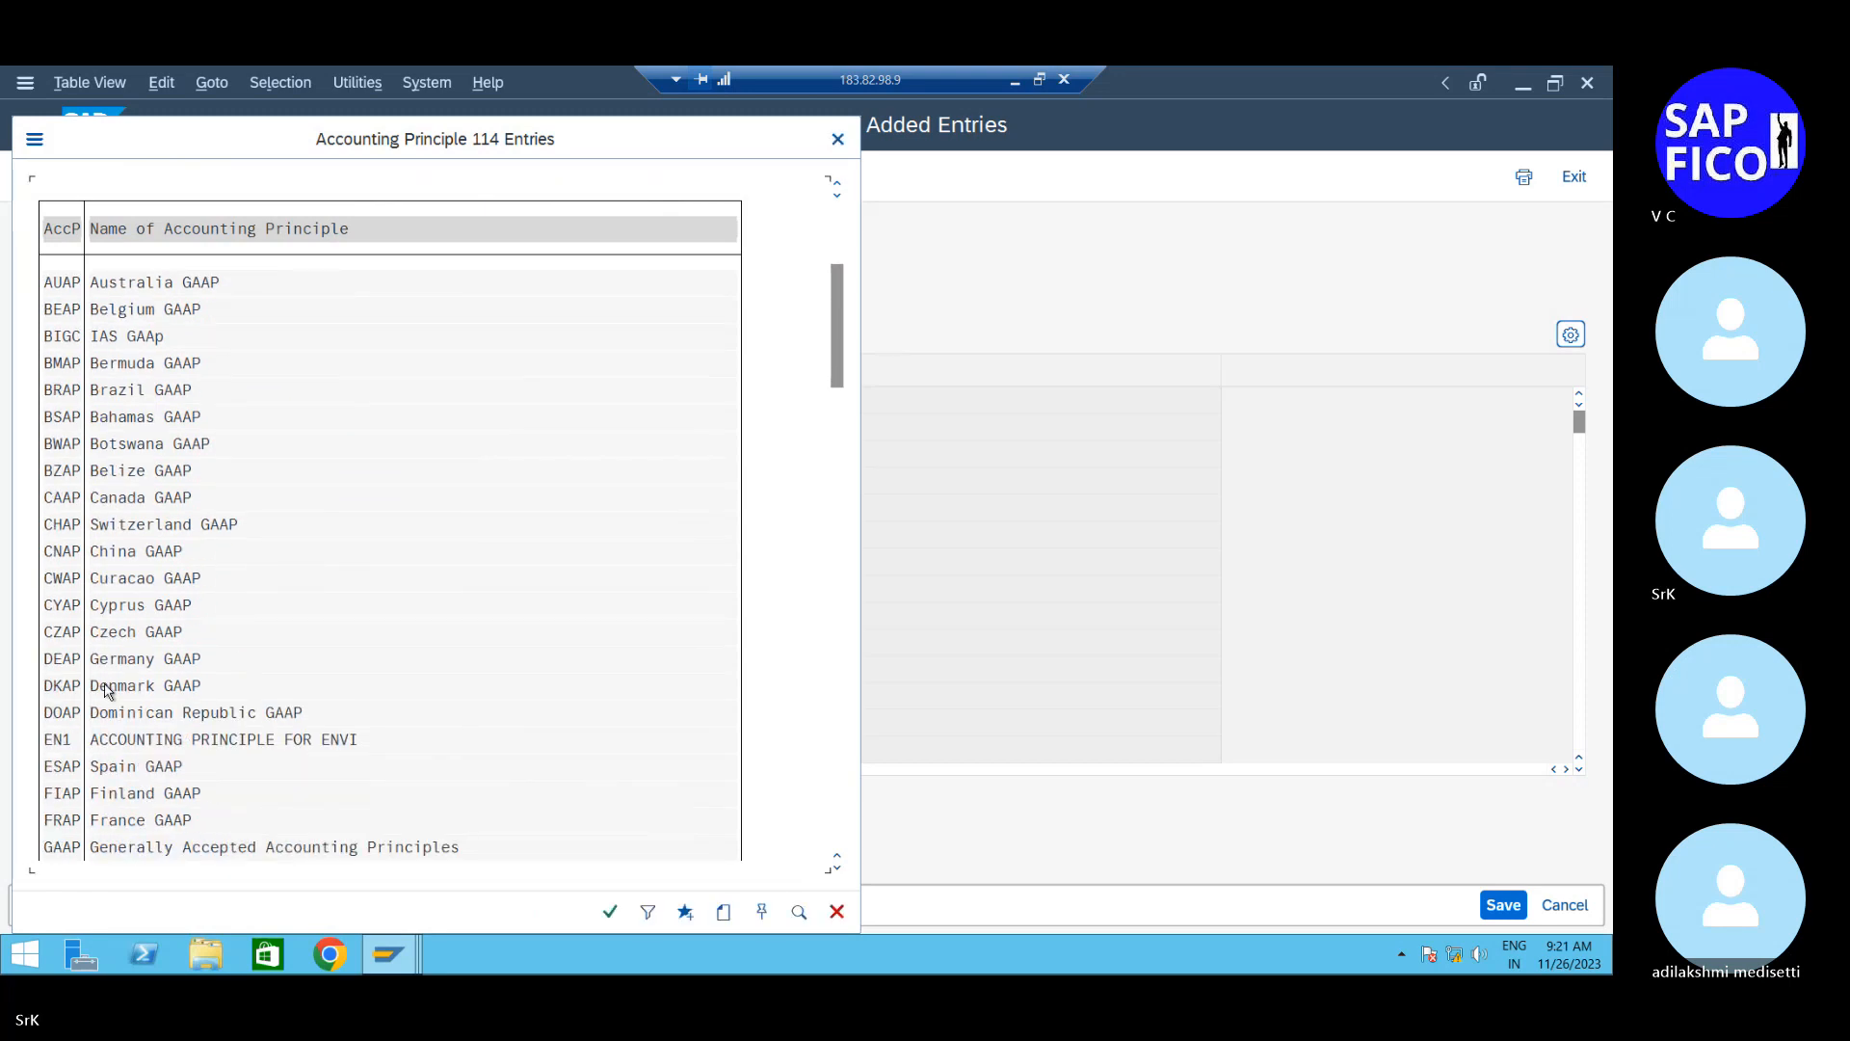
scroll(135, 752, down, 2)
click(206, 800)
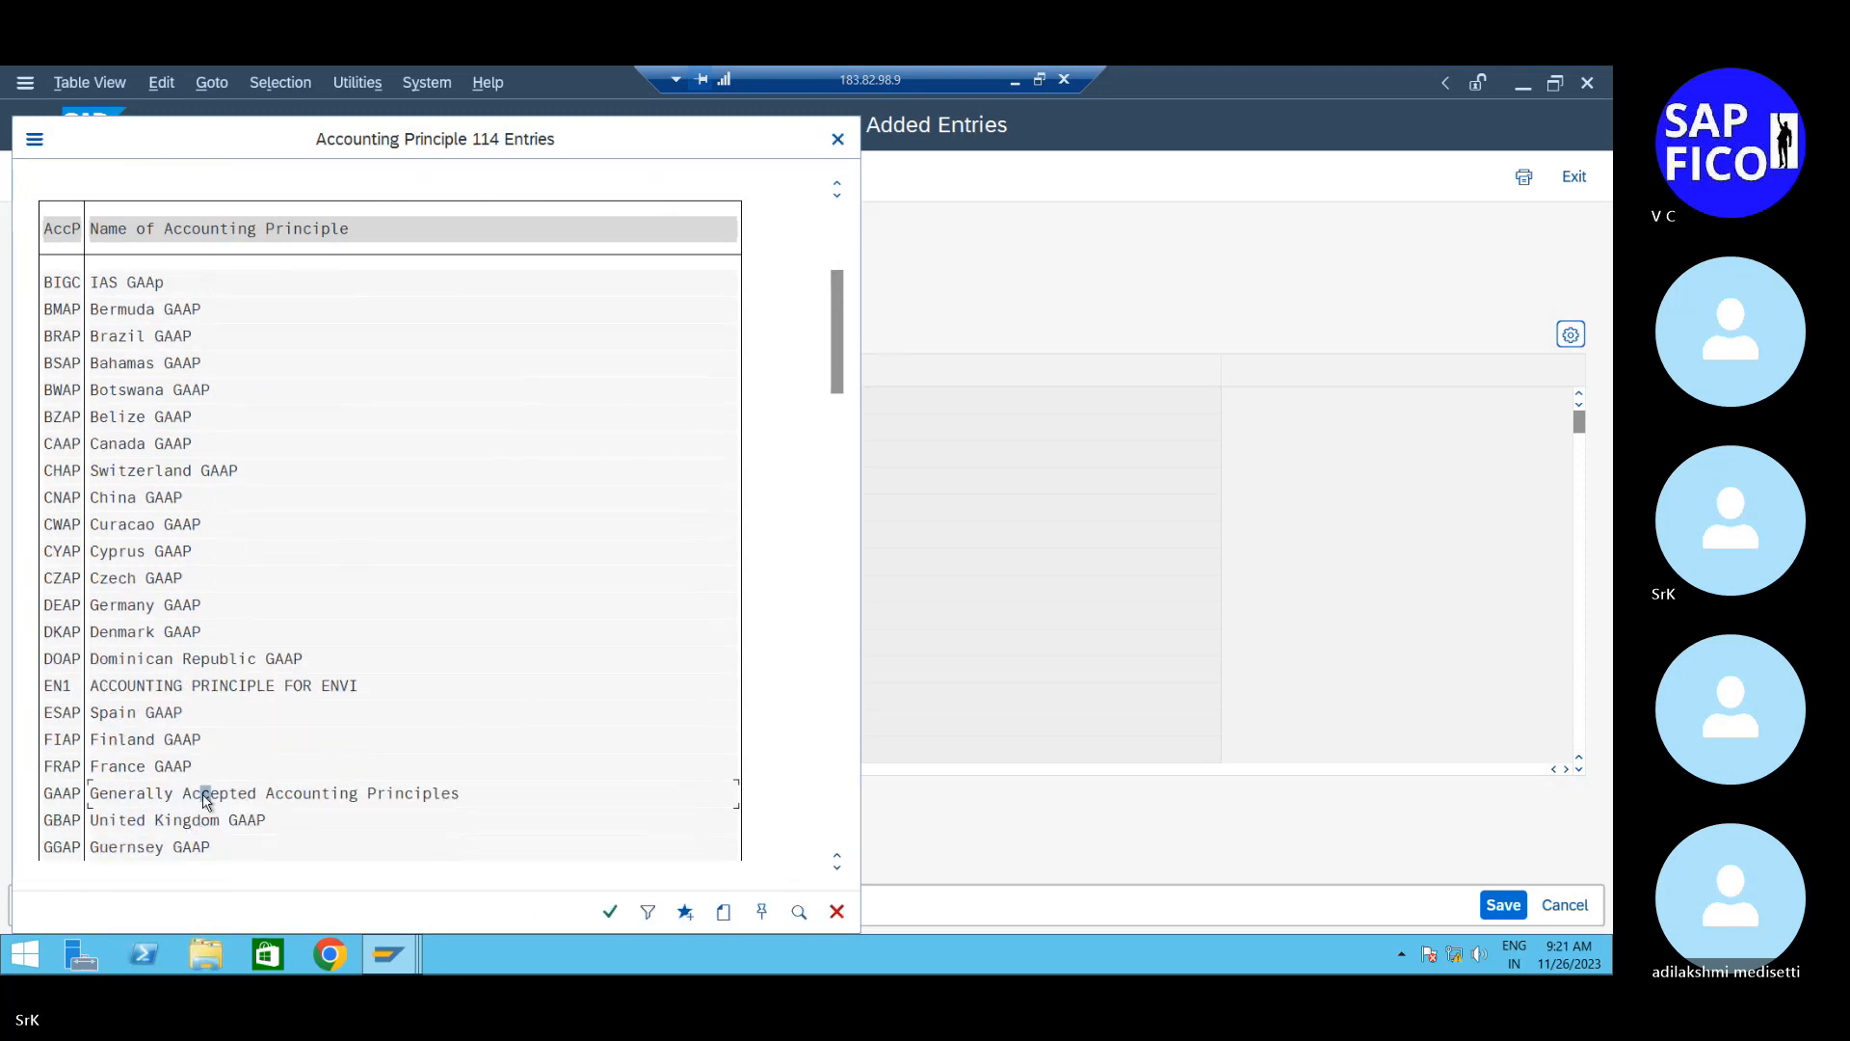
double_click(205, 795)
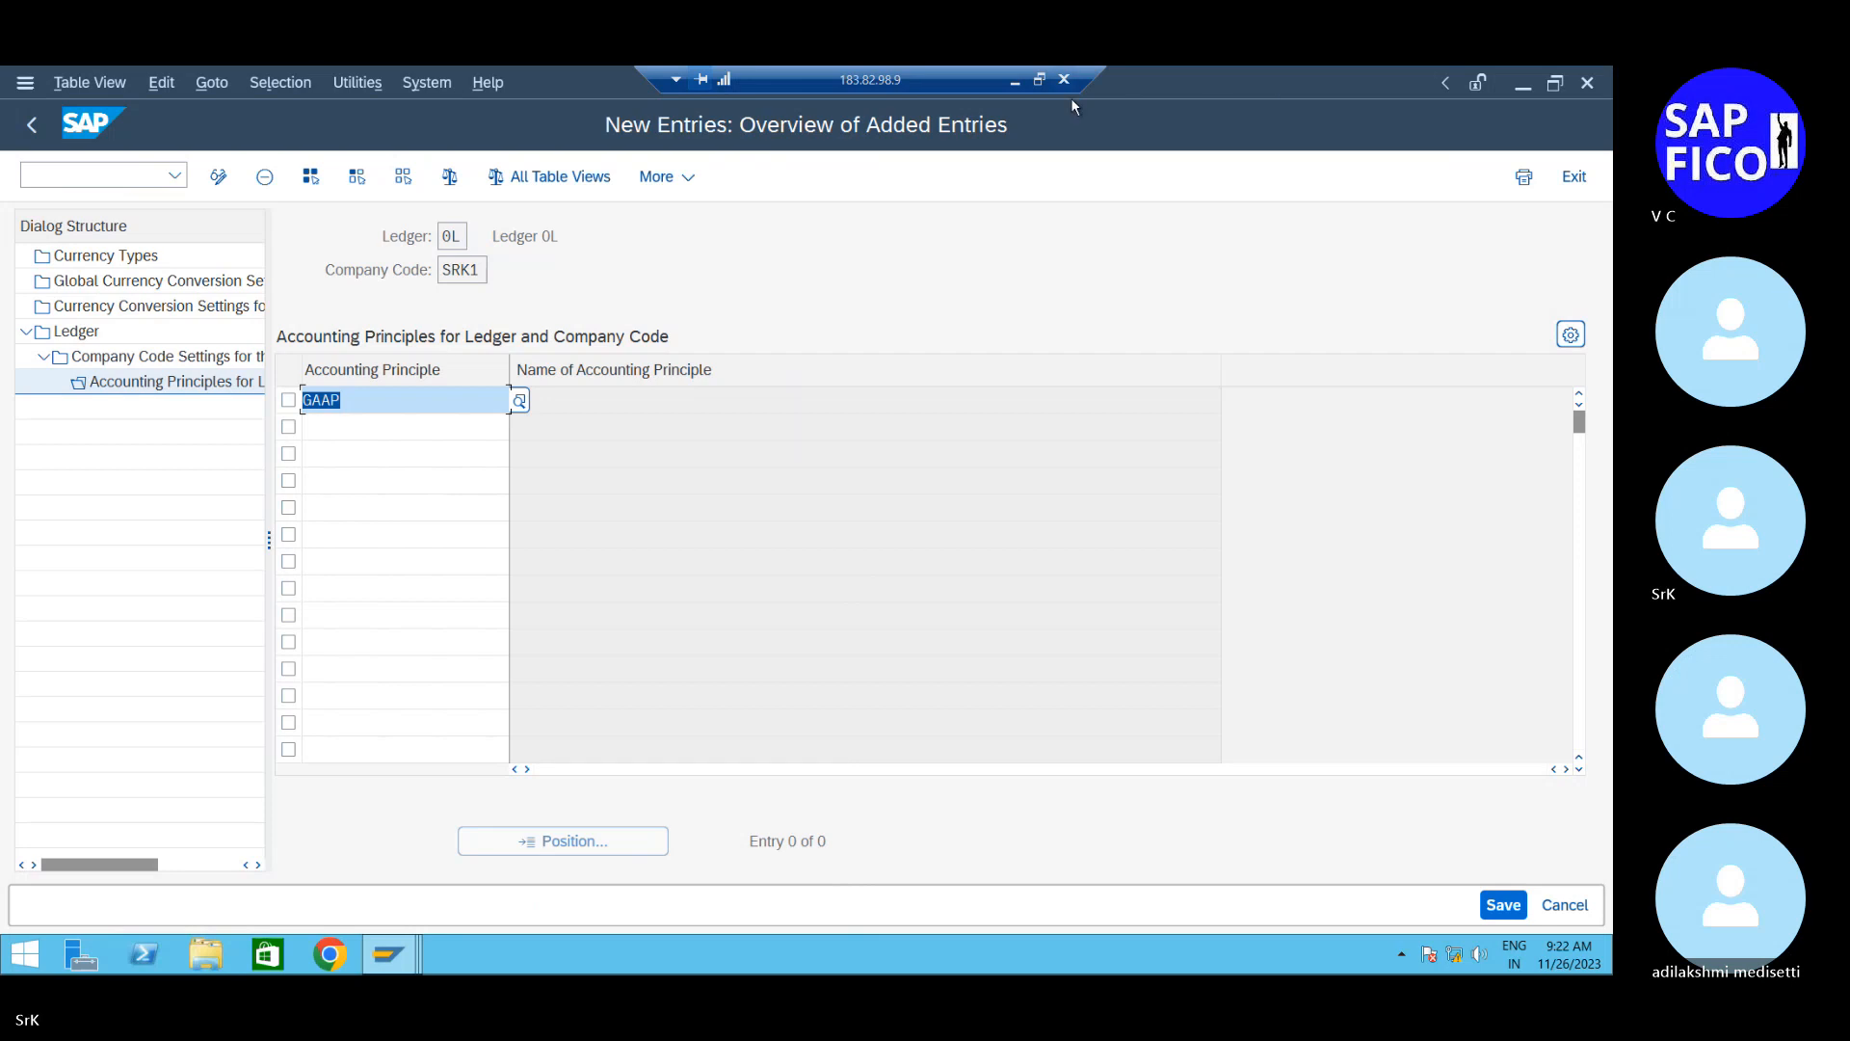
click(1014, 84)
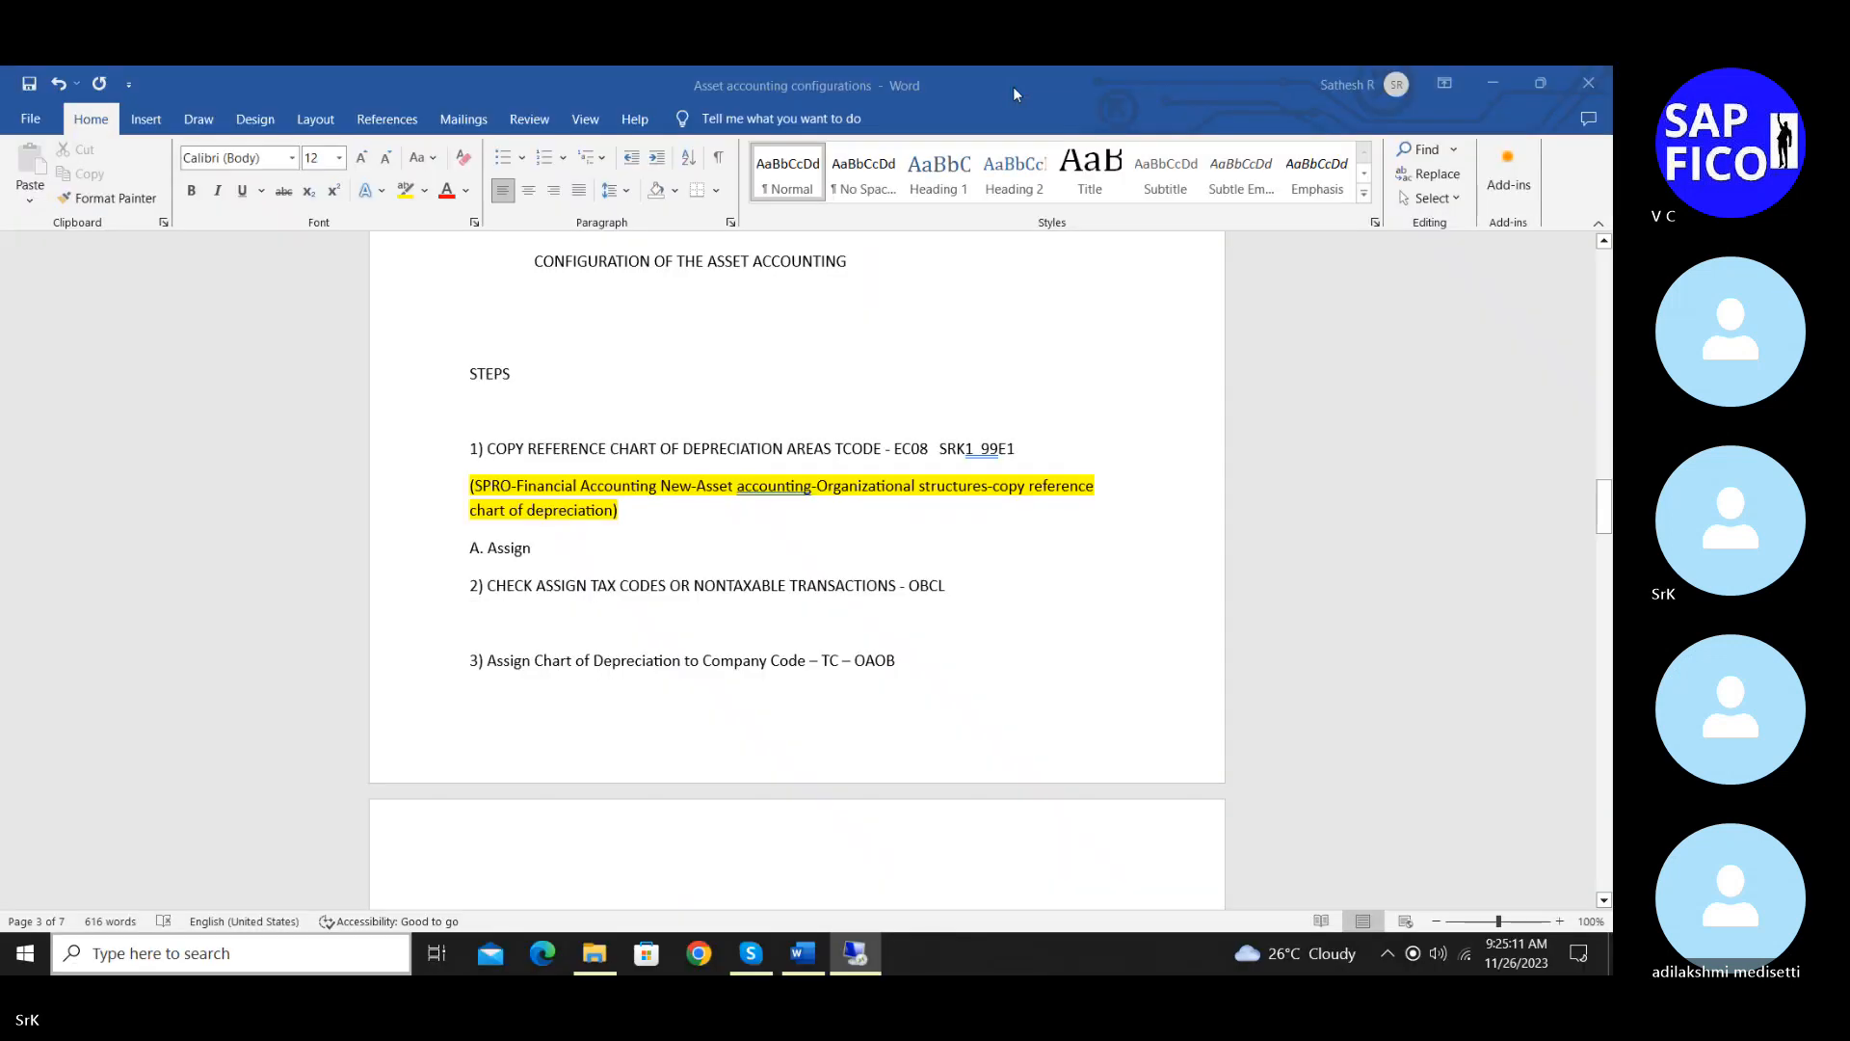
click(1501, 87)
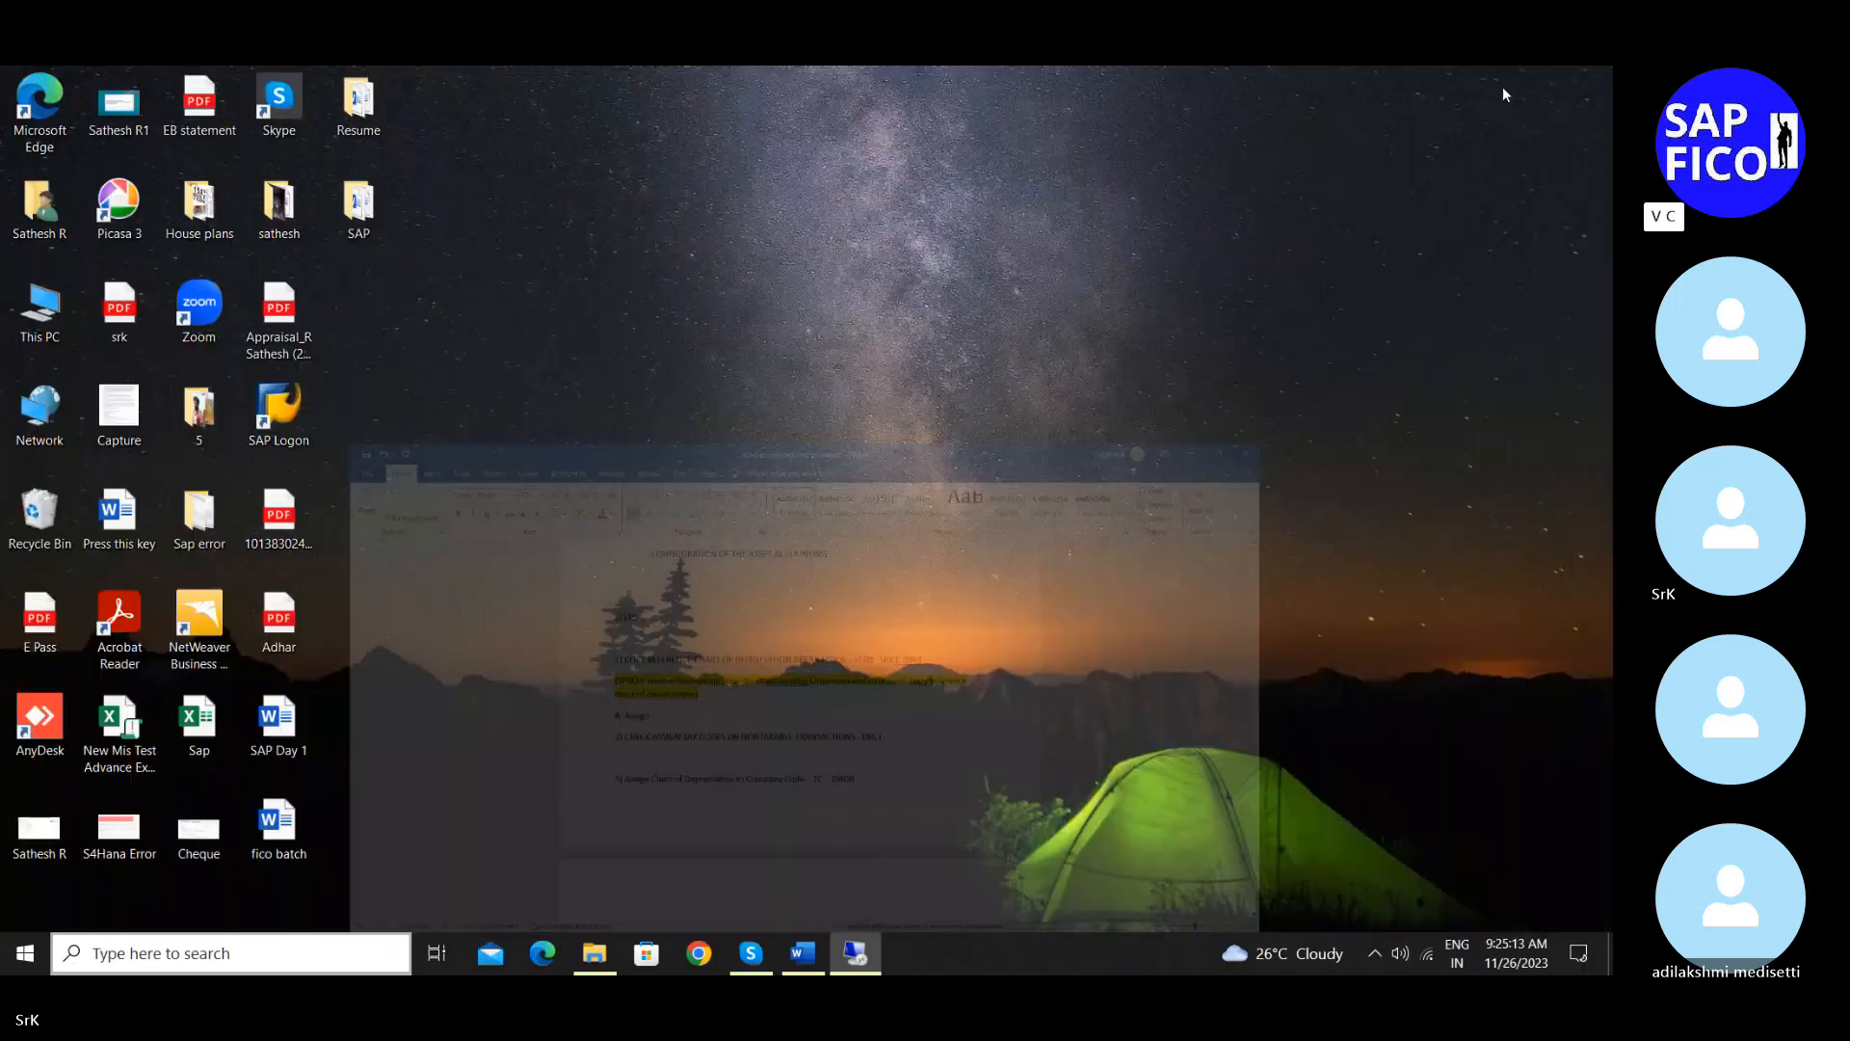
click(855, 953)
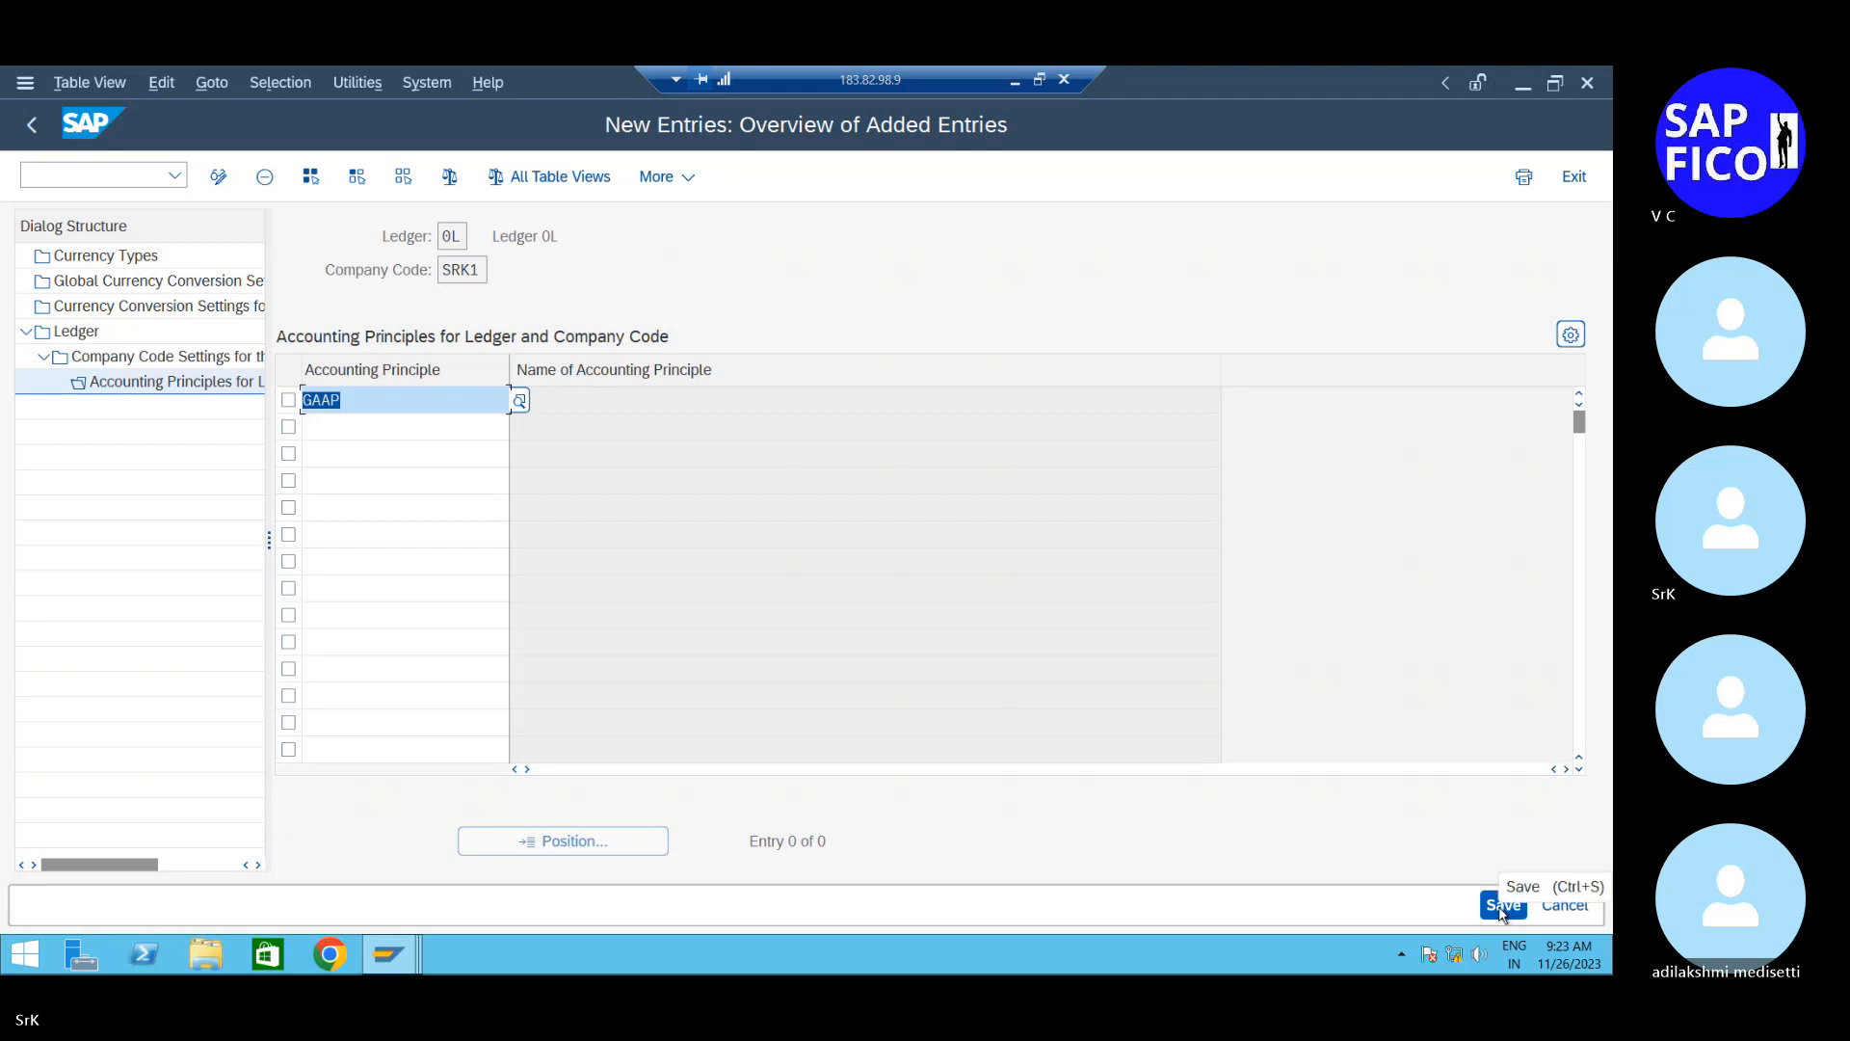
Switch to the Skype call, unmute the microphone and return to the SAP session
click(1017, 79)
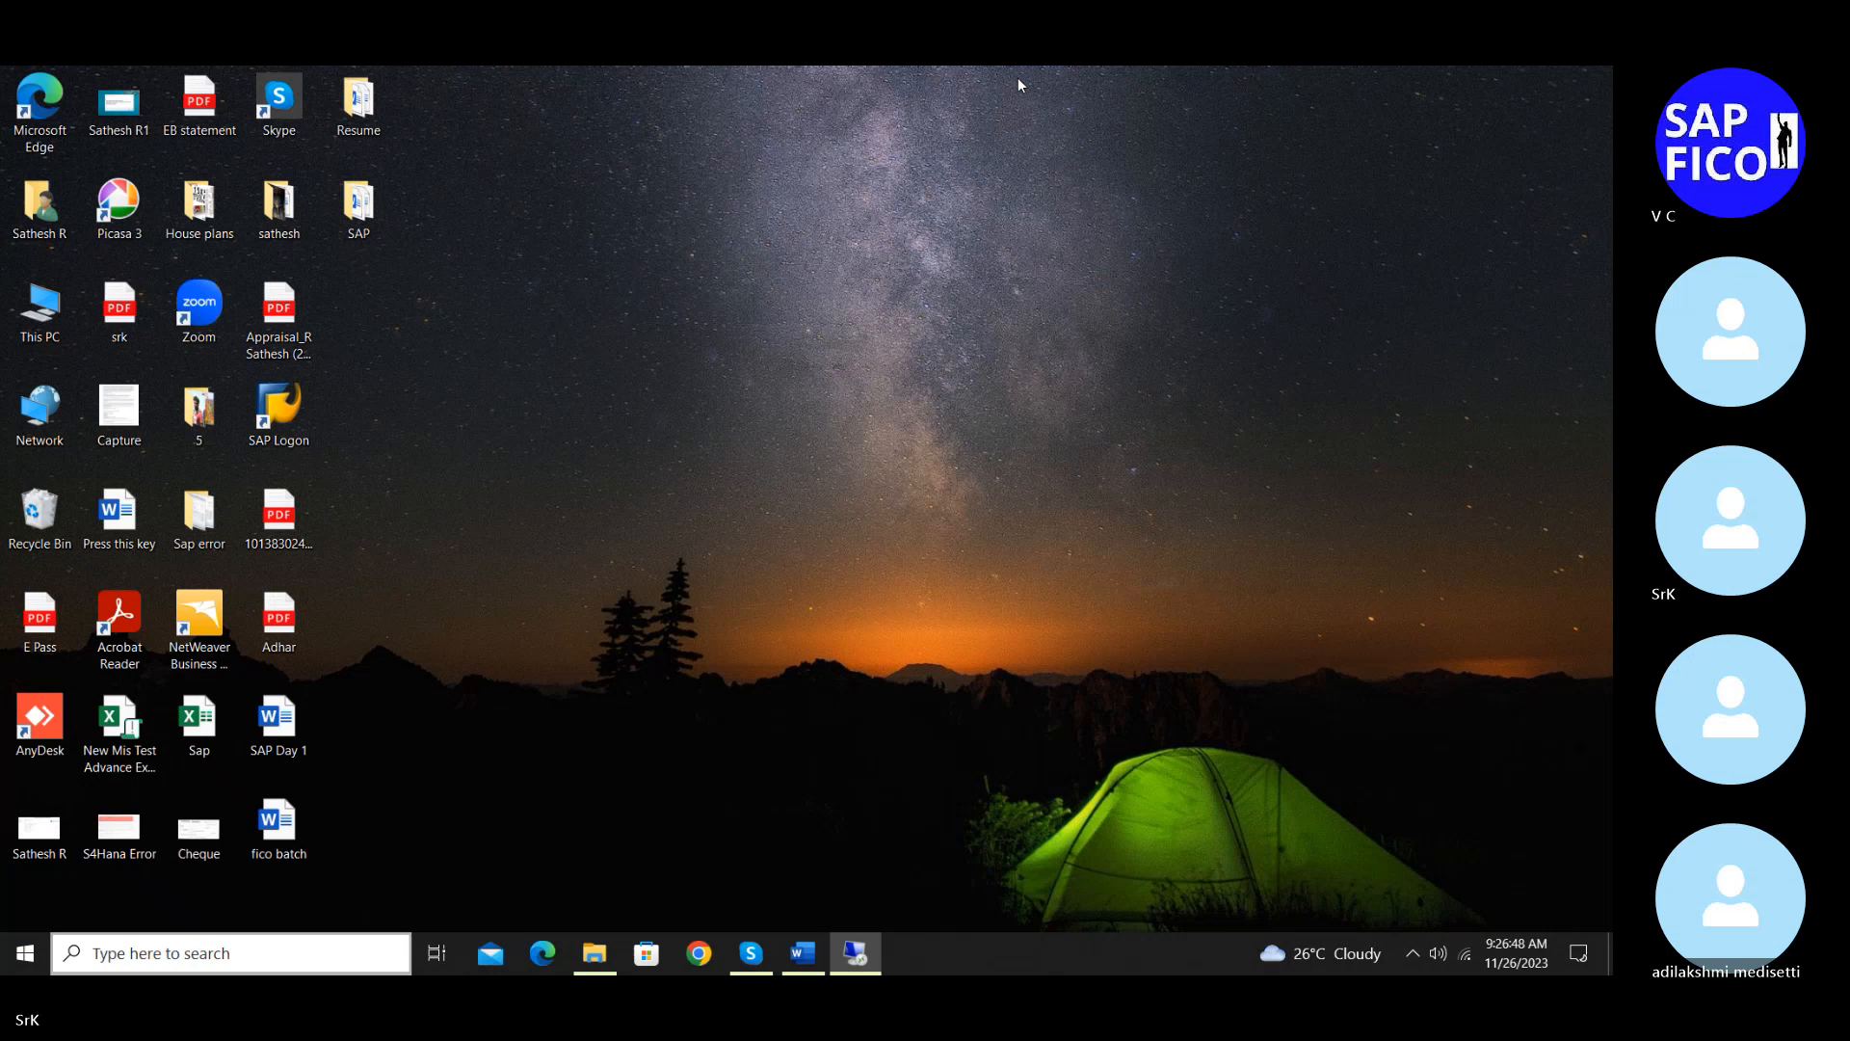
key(alt+Tab)
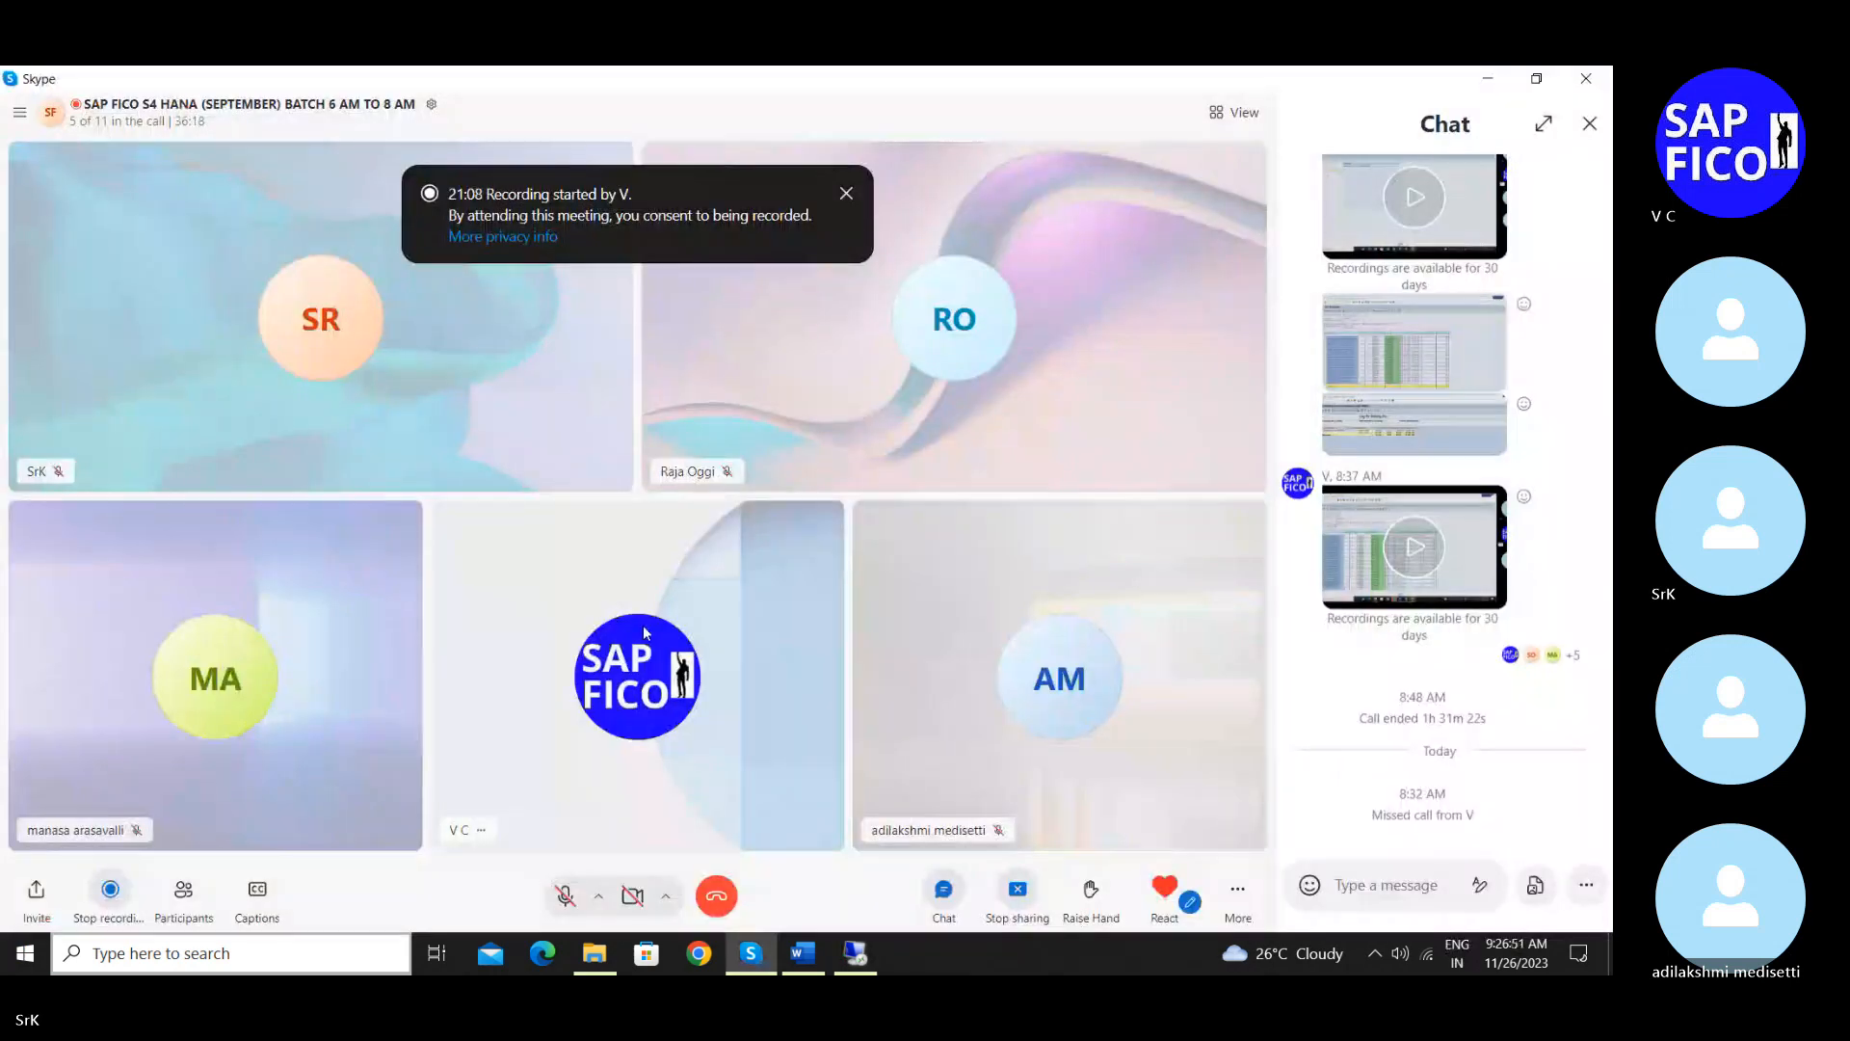
click(565, 896)
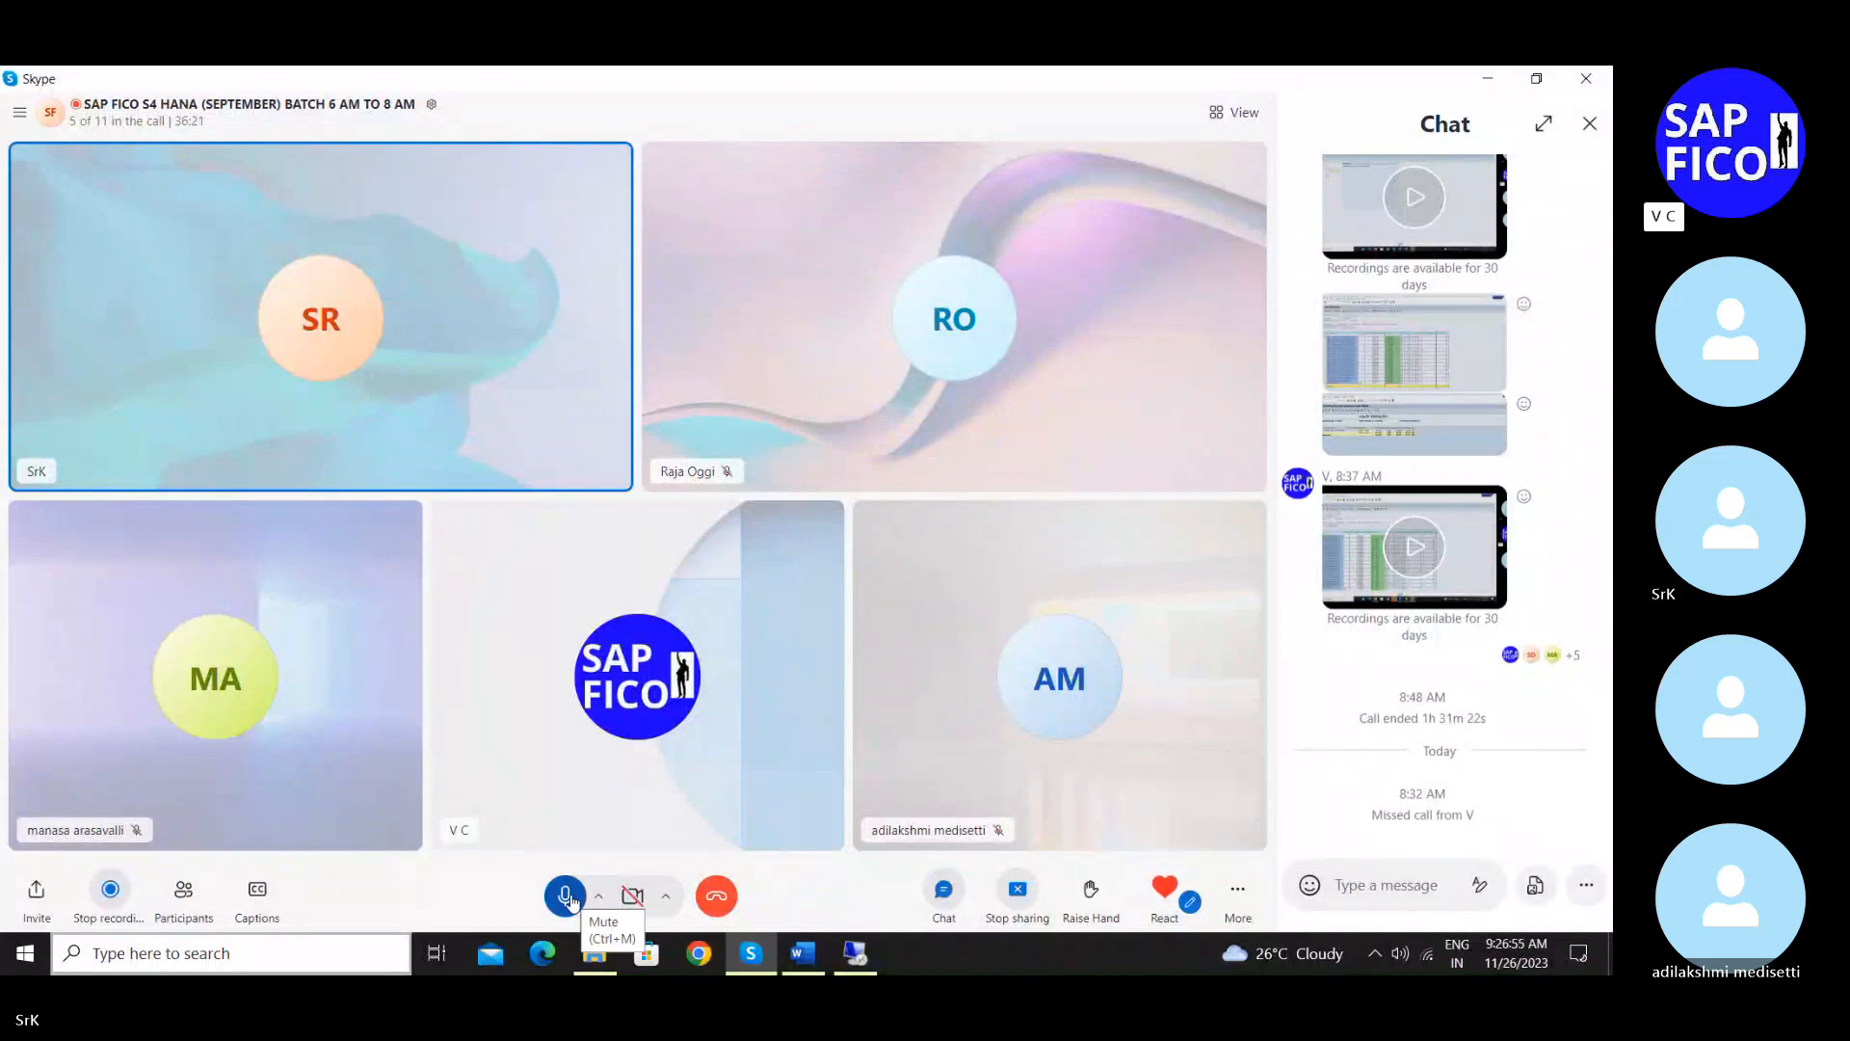
click(855, 953)
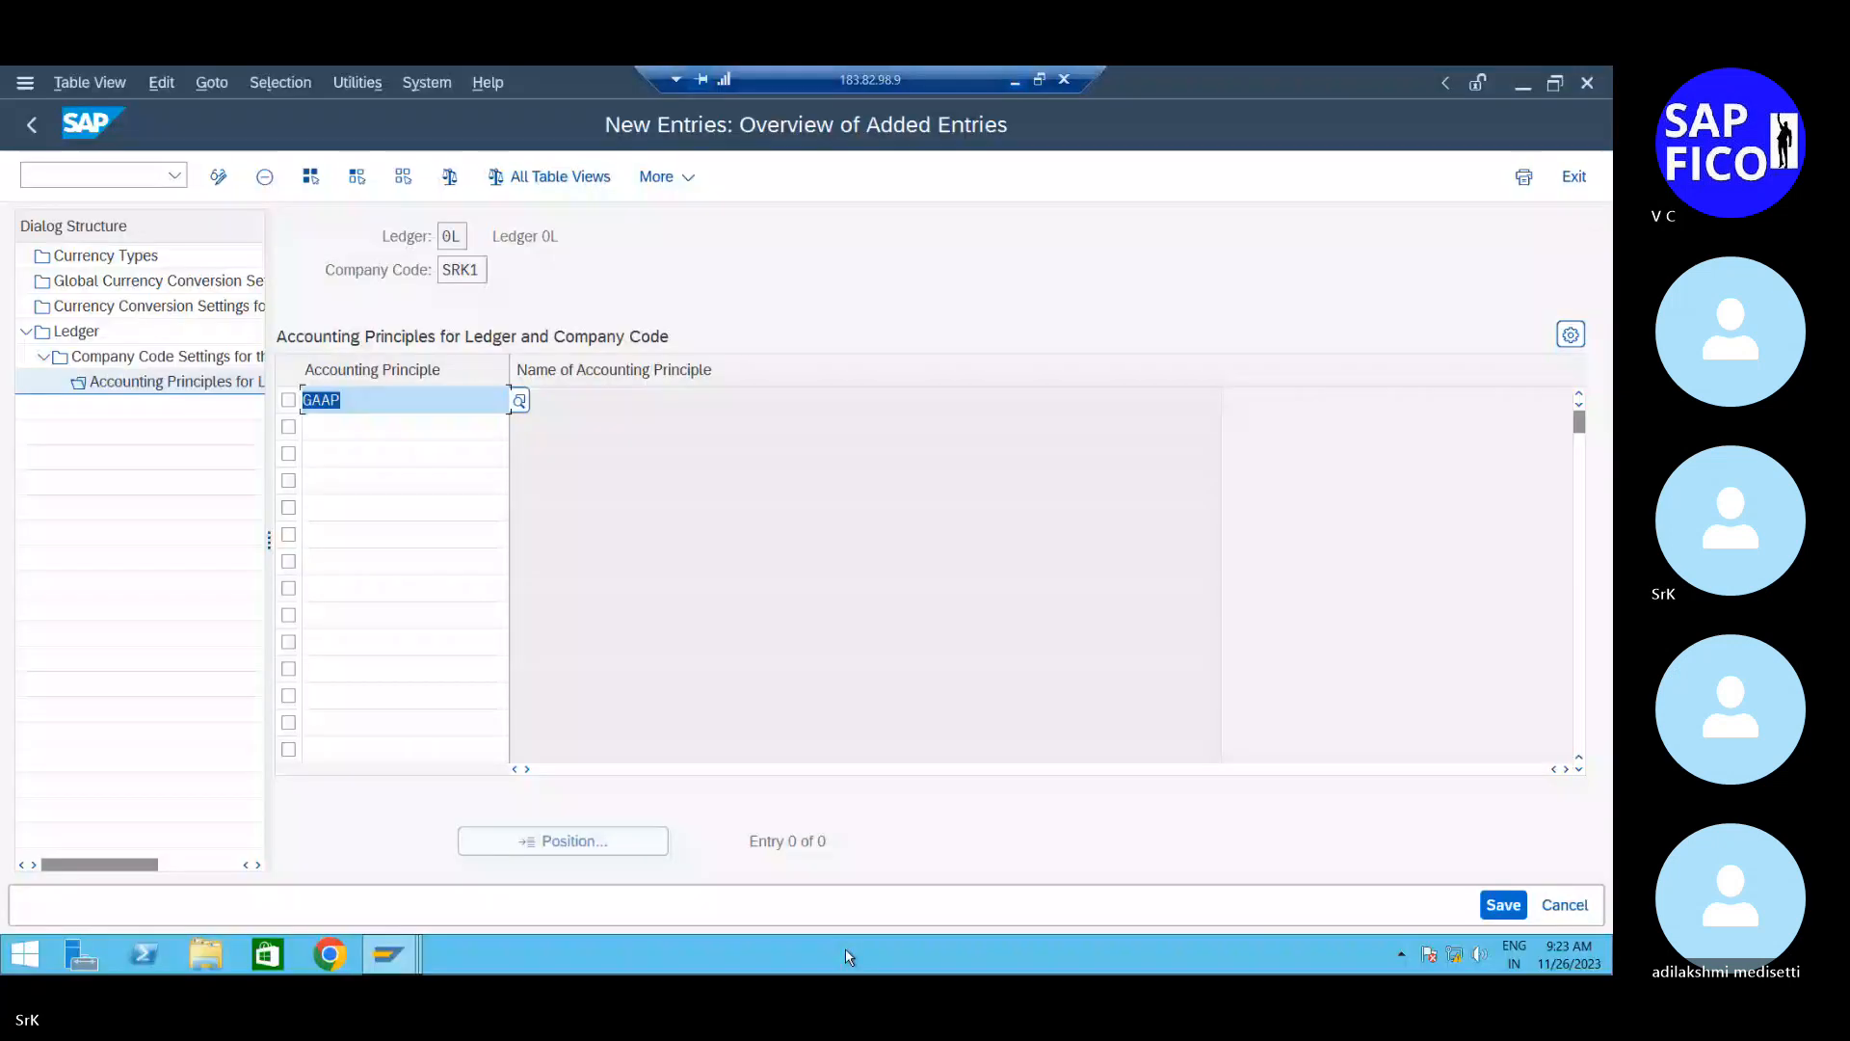
Save the GAAP assignment, acknowledge the consistency check and record it in the customizing request "Universal Journal Settings for Puma"
click(1505, 908)
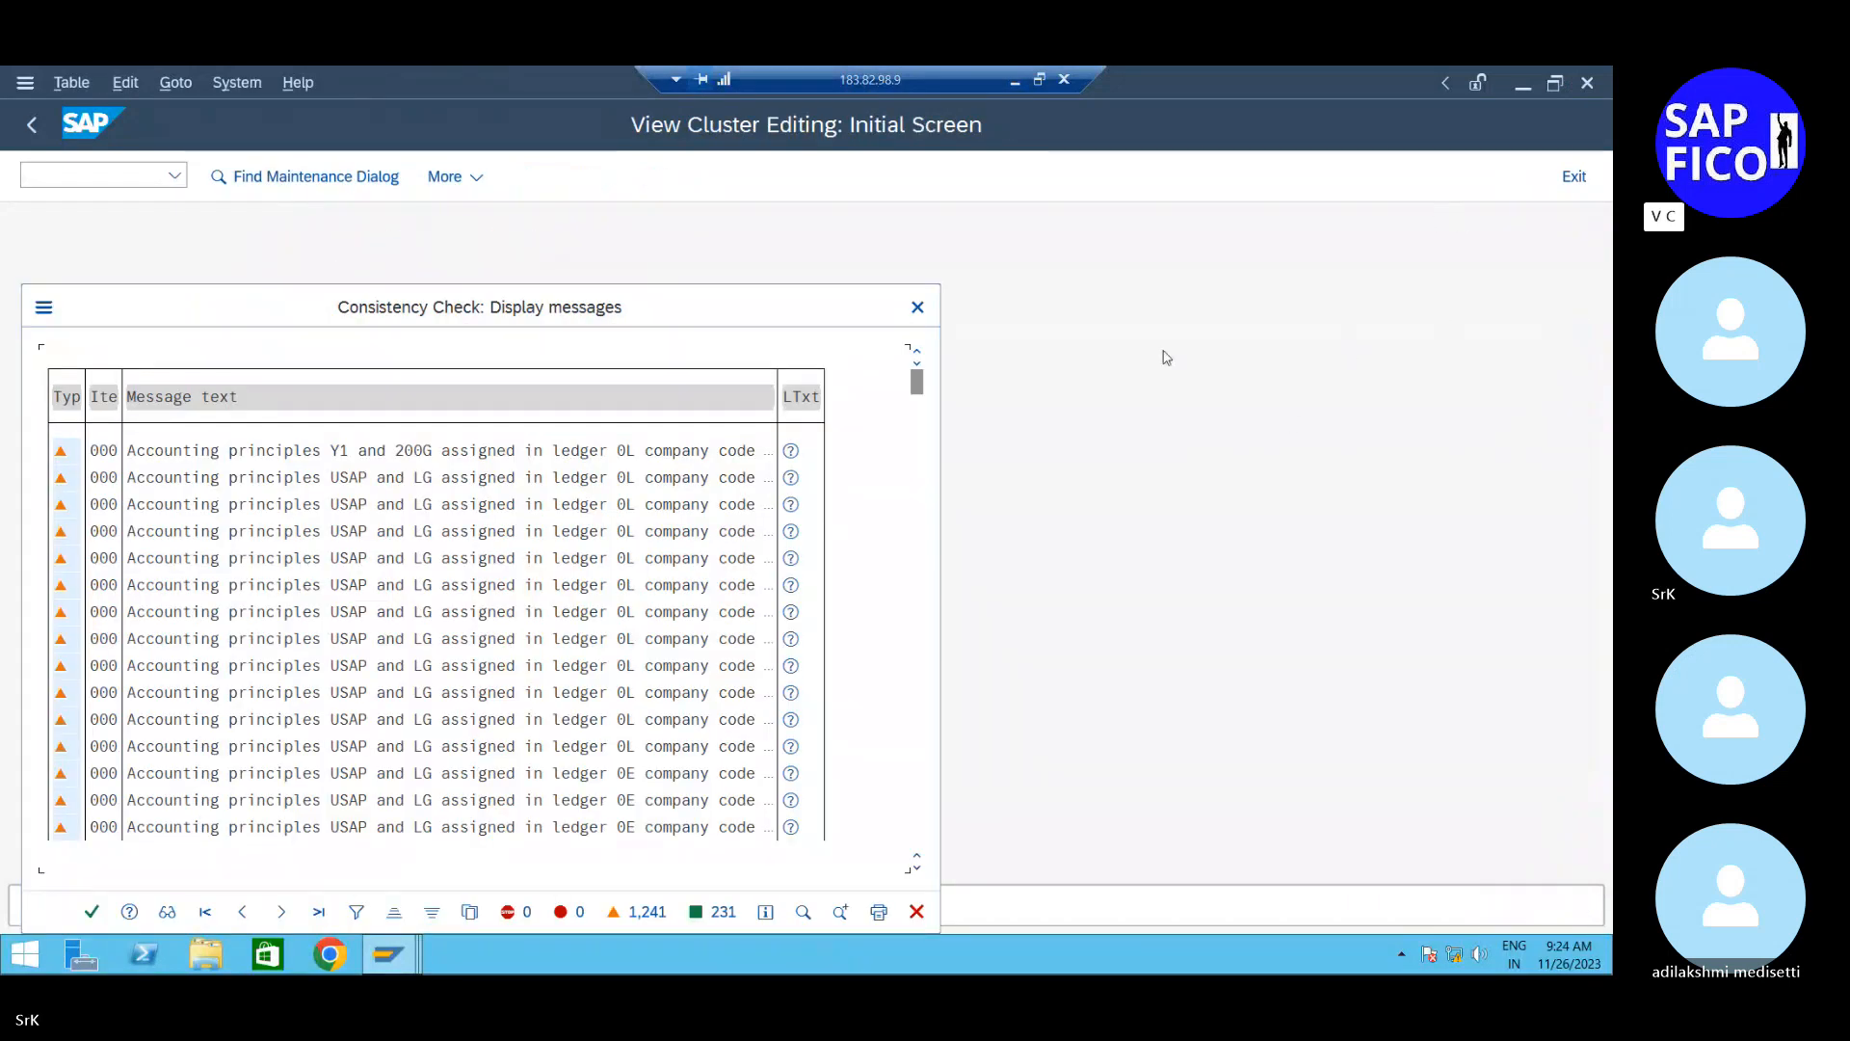
click(94, 912)
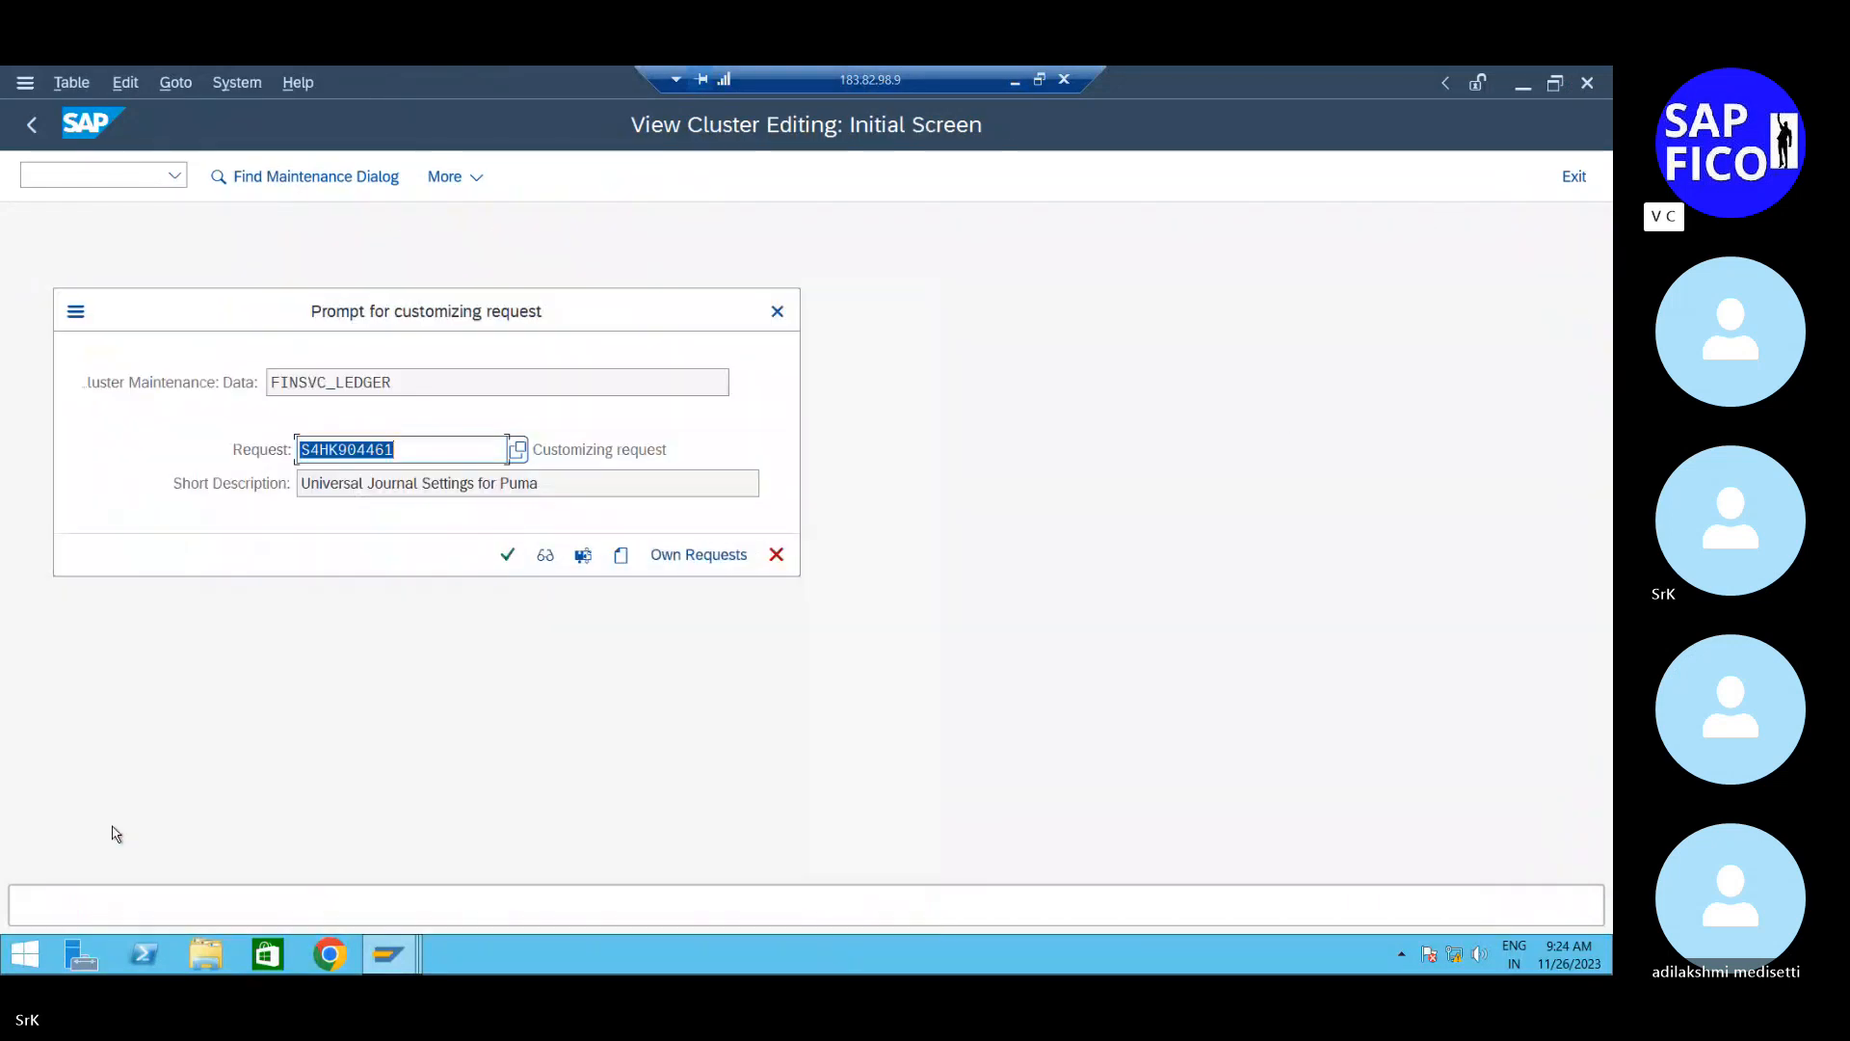
click(510, 555)
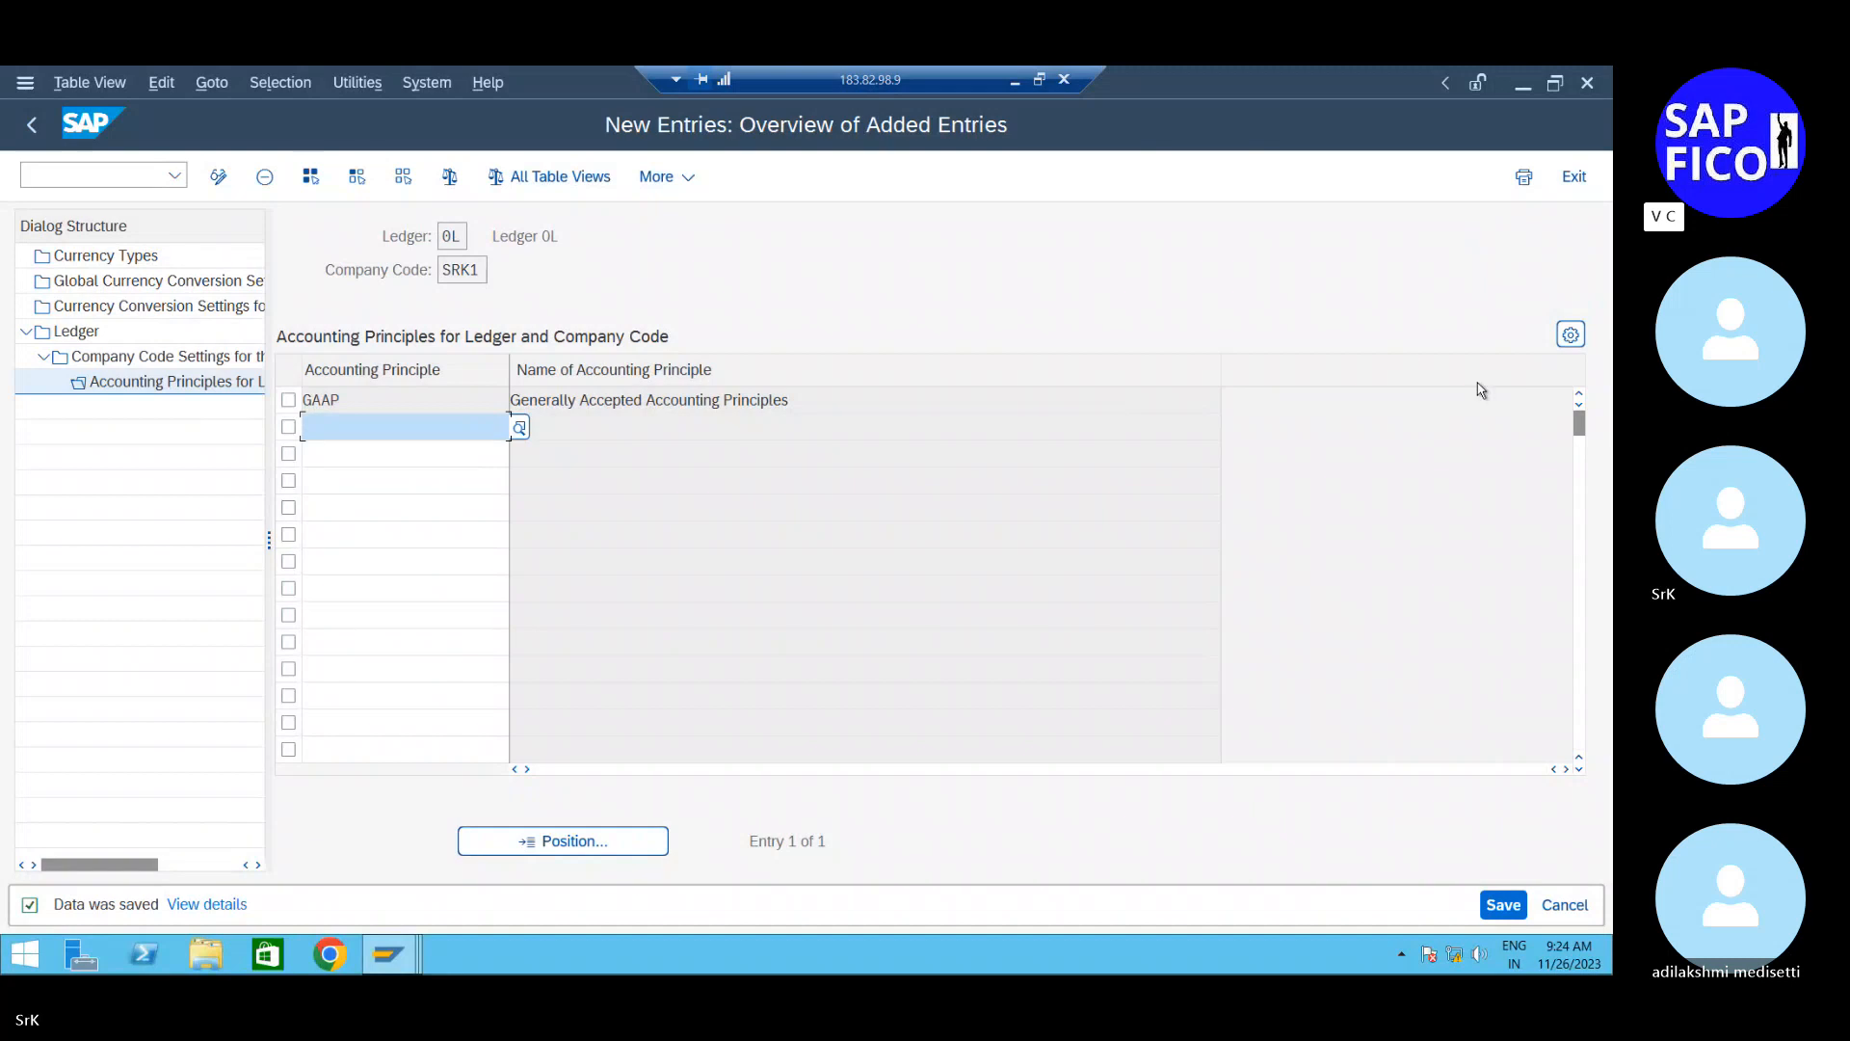
Start transaction OABC to open the value takeover rules for the depreciation areas of chart SRK1
click(137, 174)
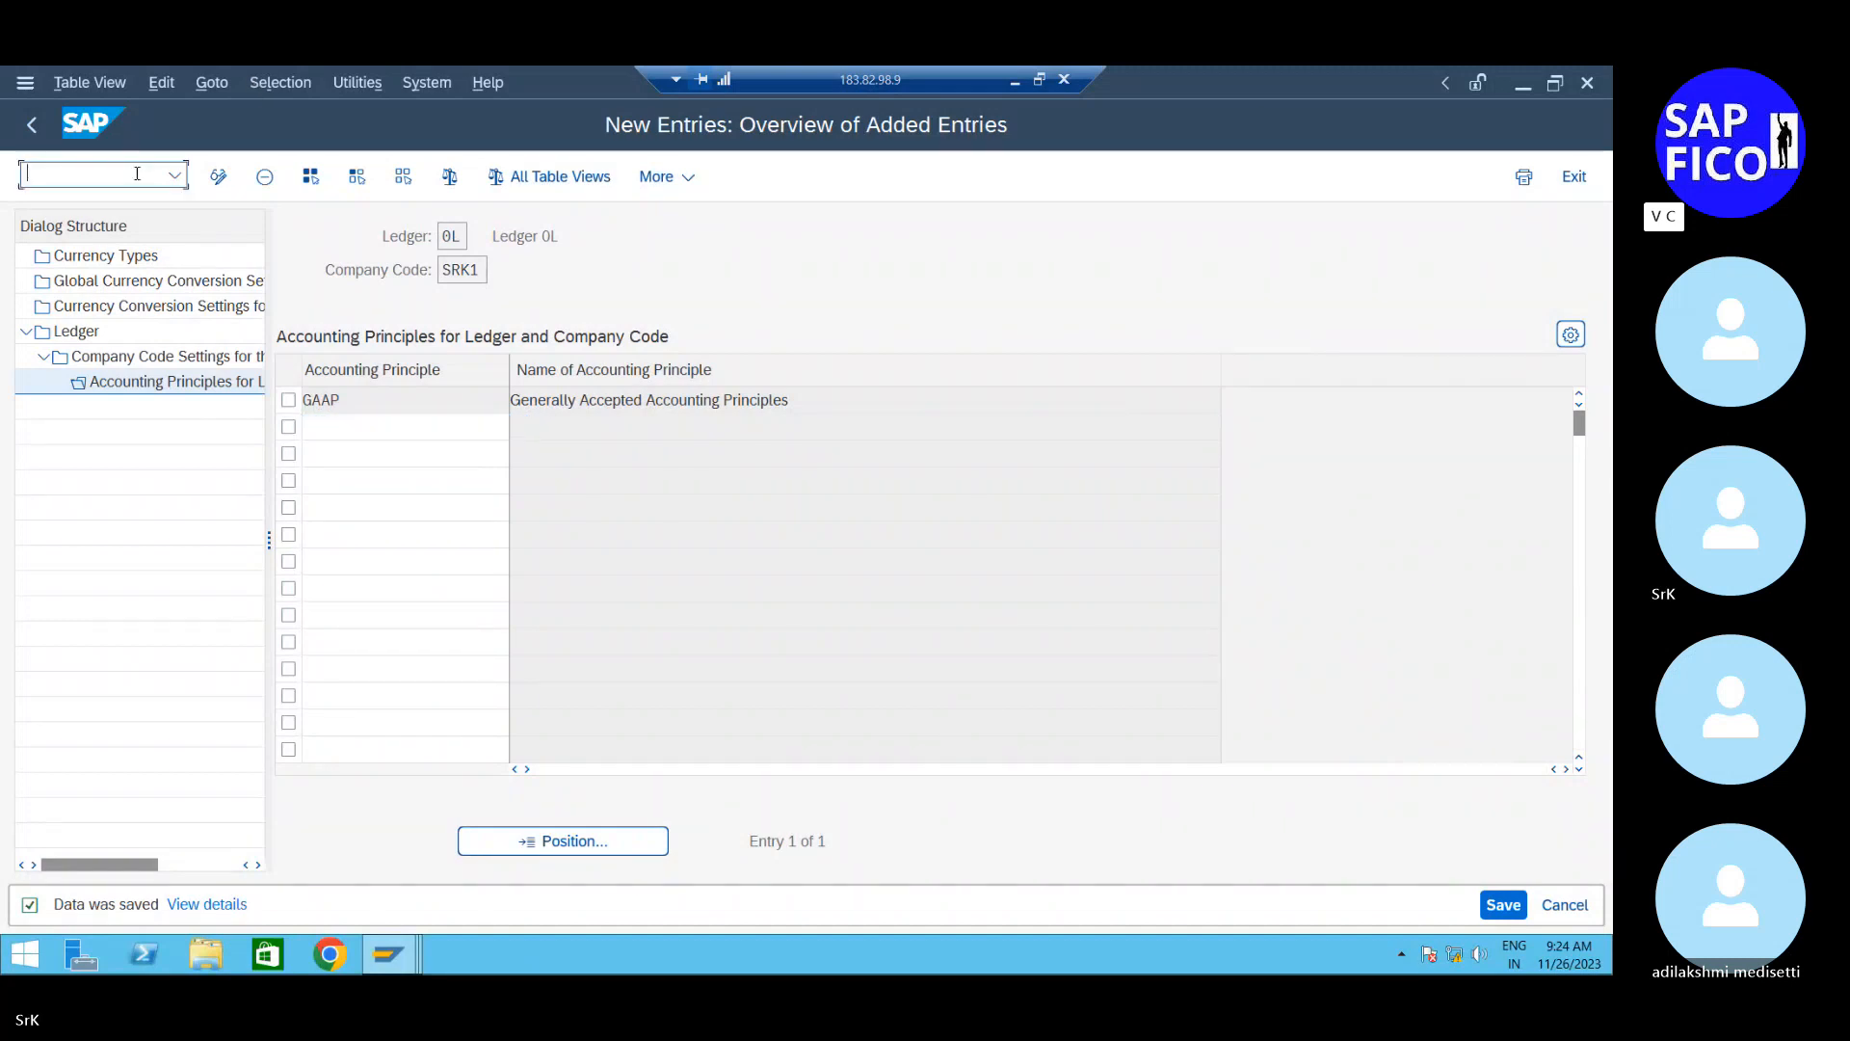
text(/noabc)
key(Return)
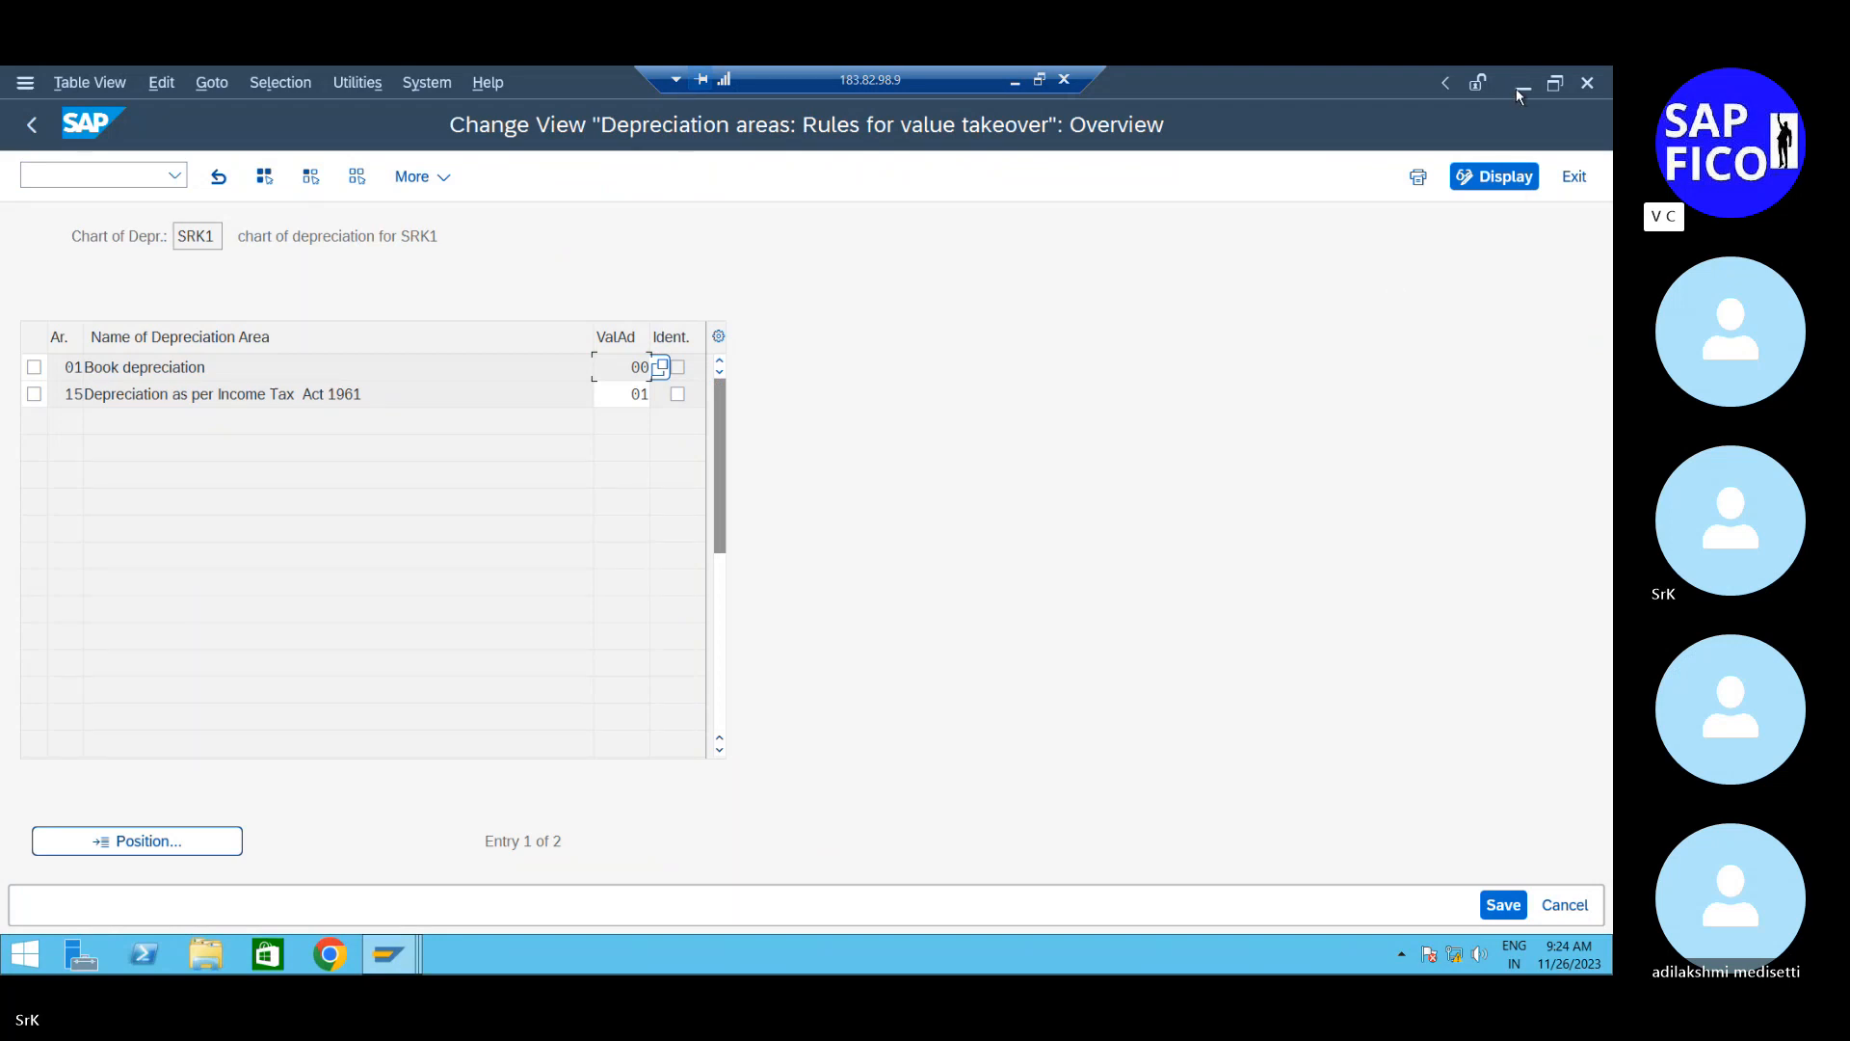
click(1016, 79)
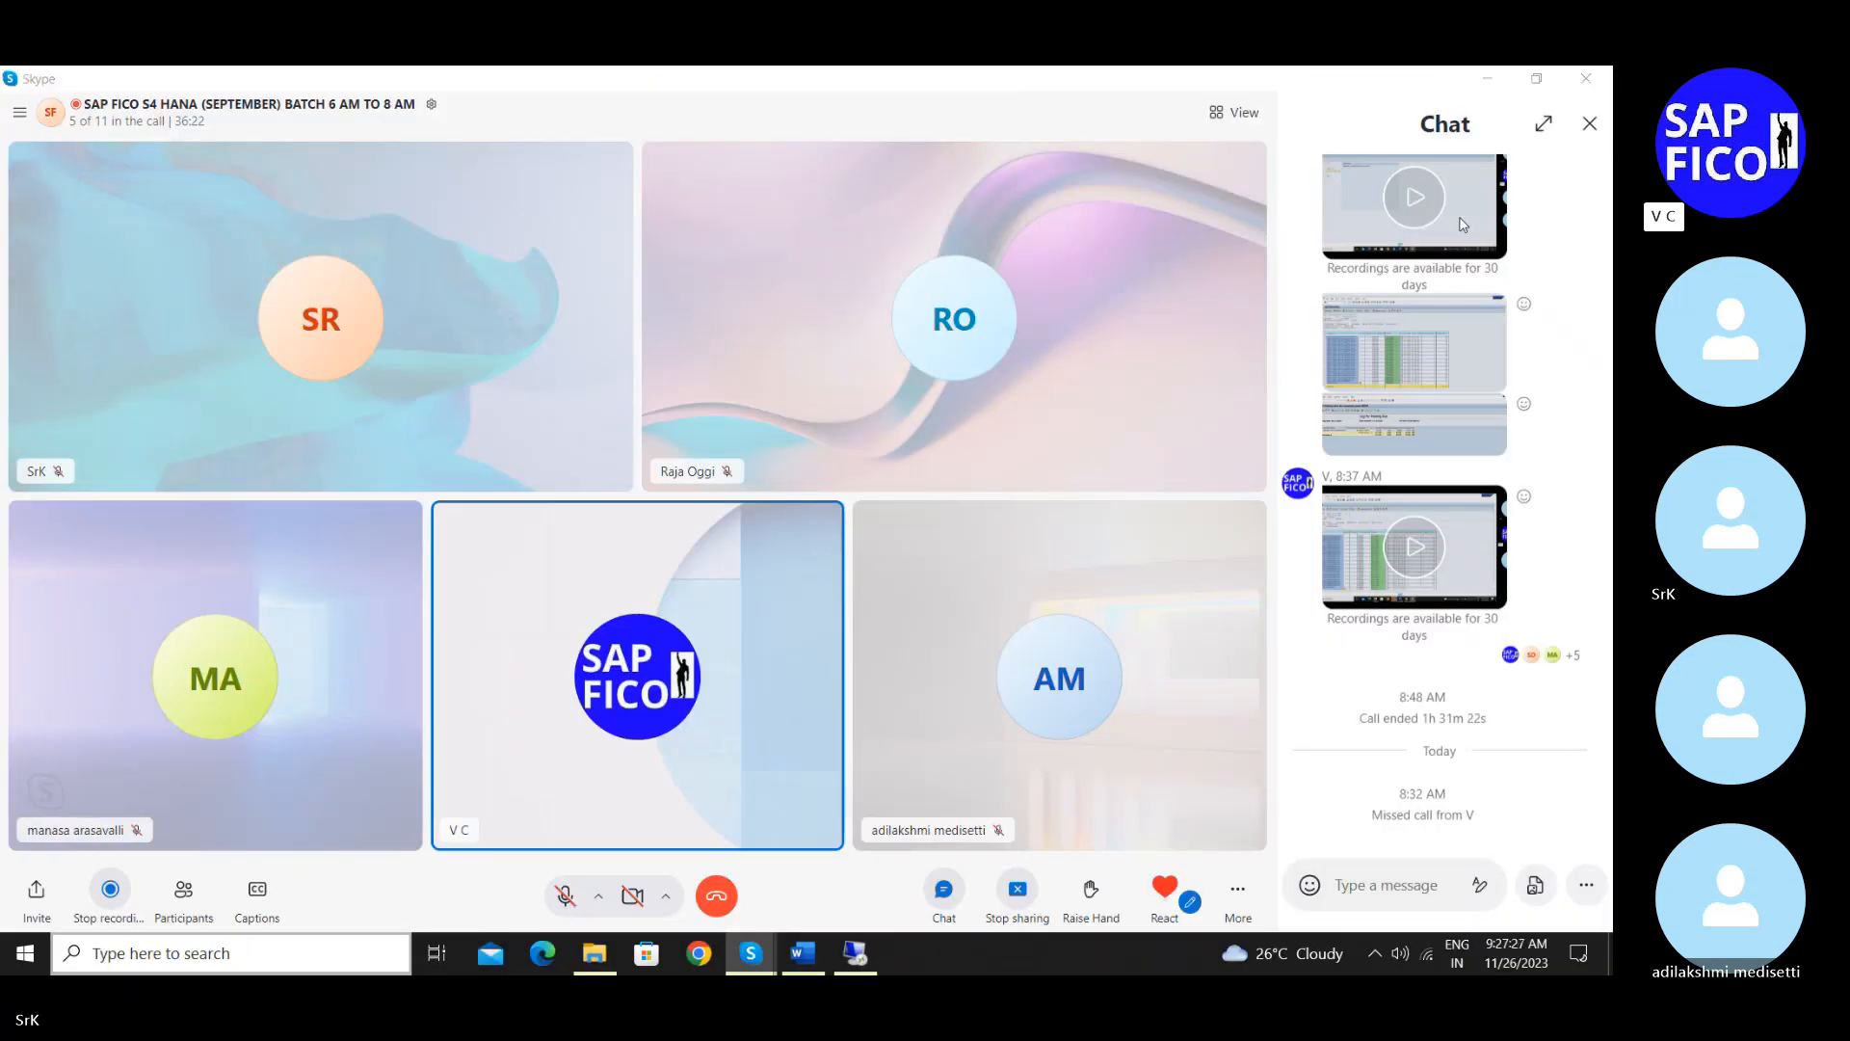
click(1488, 79)
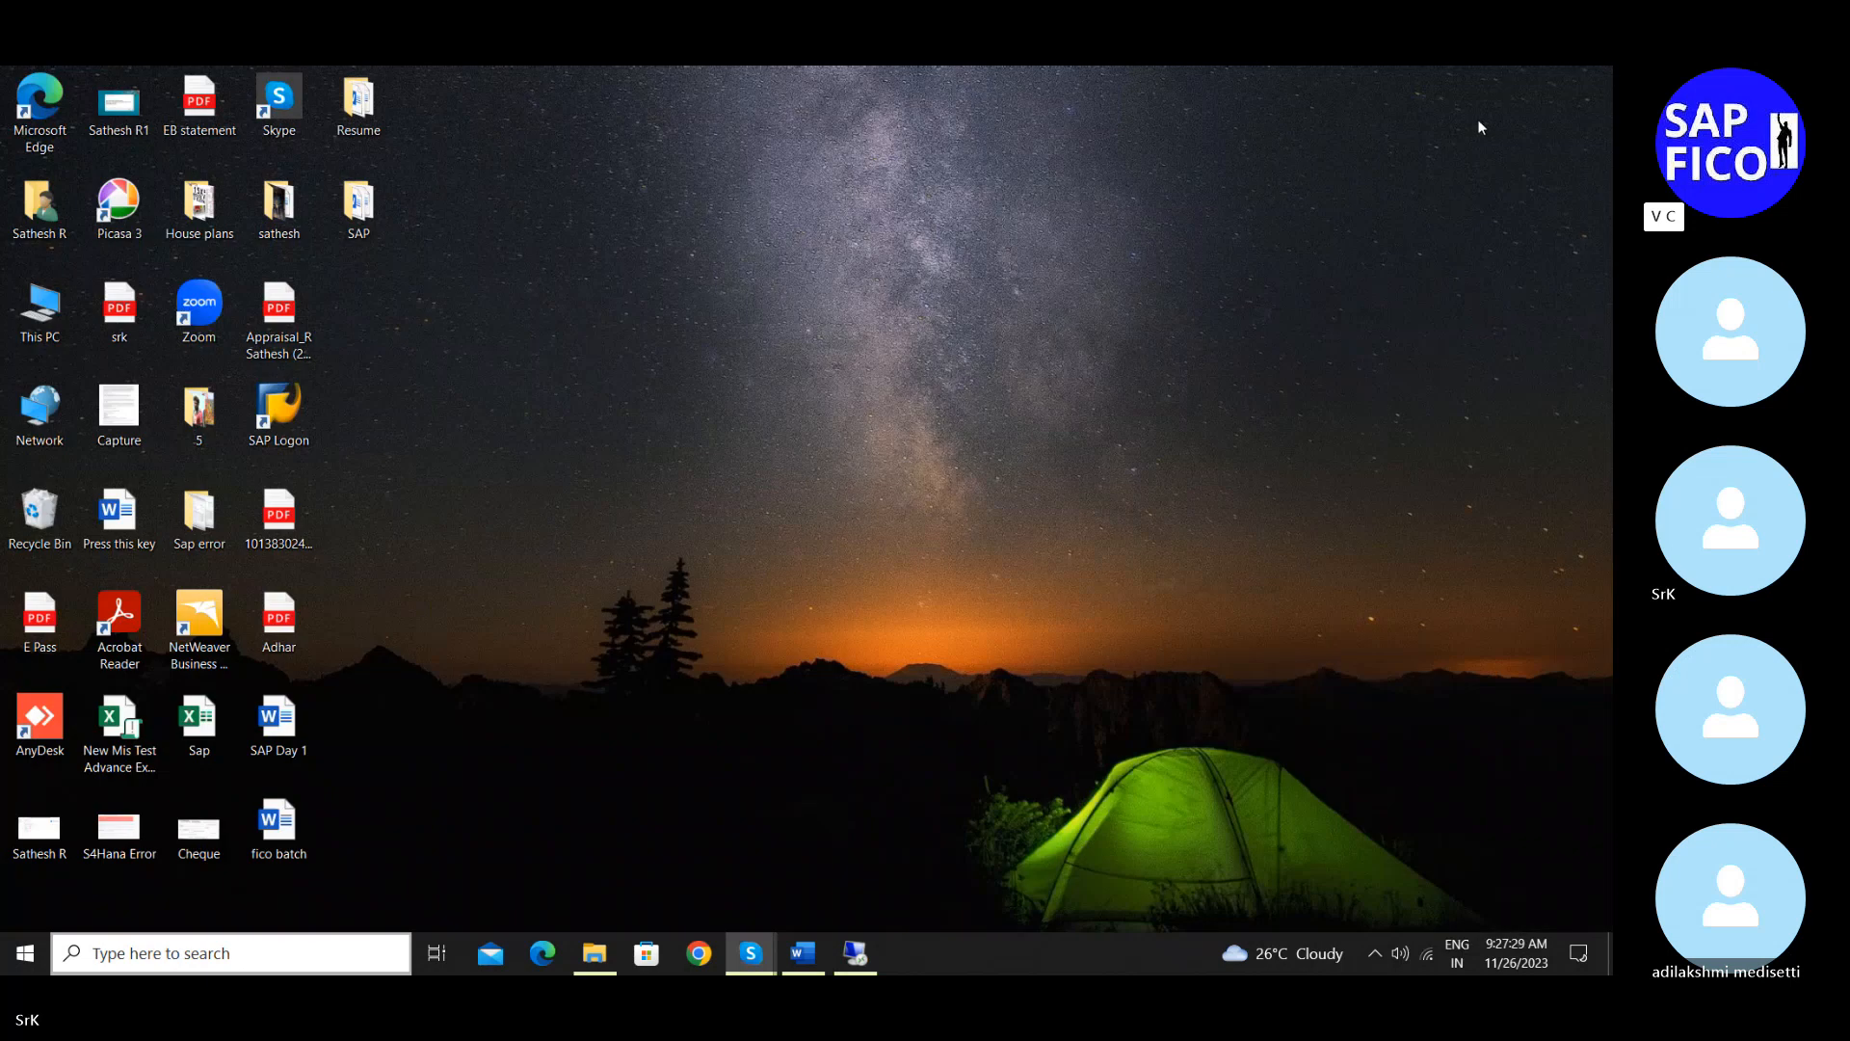
right_click(645, 226)
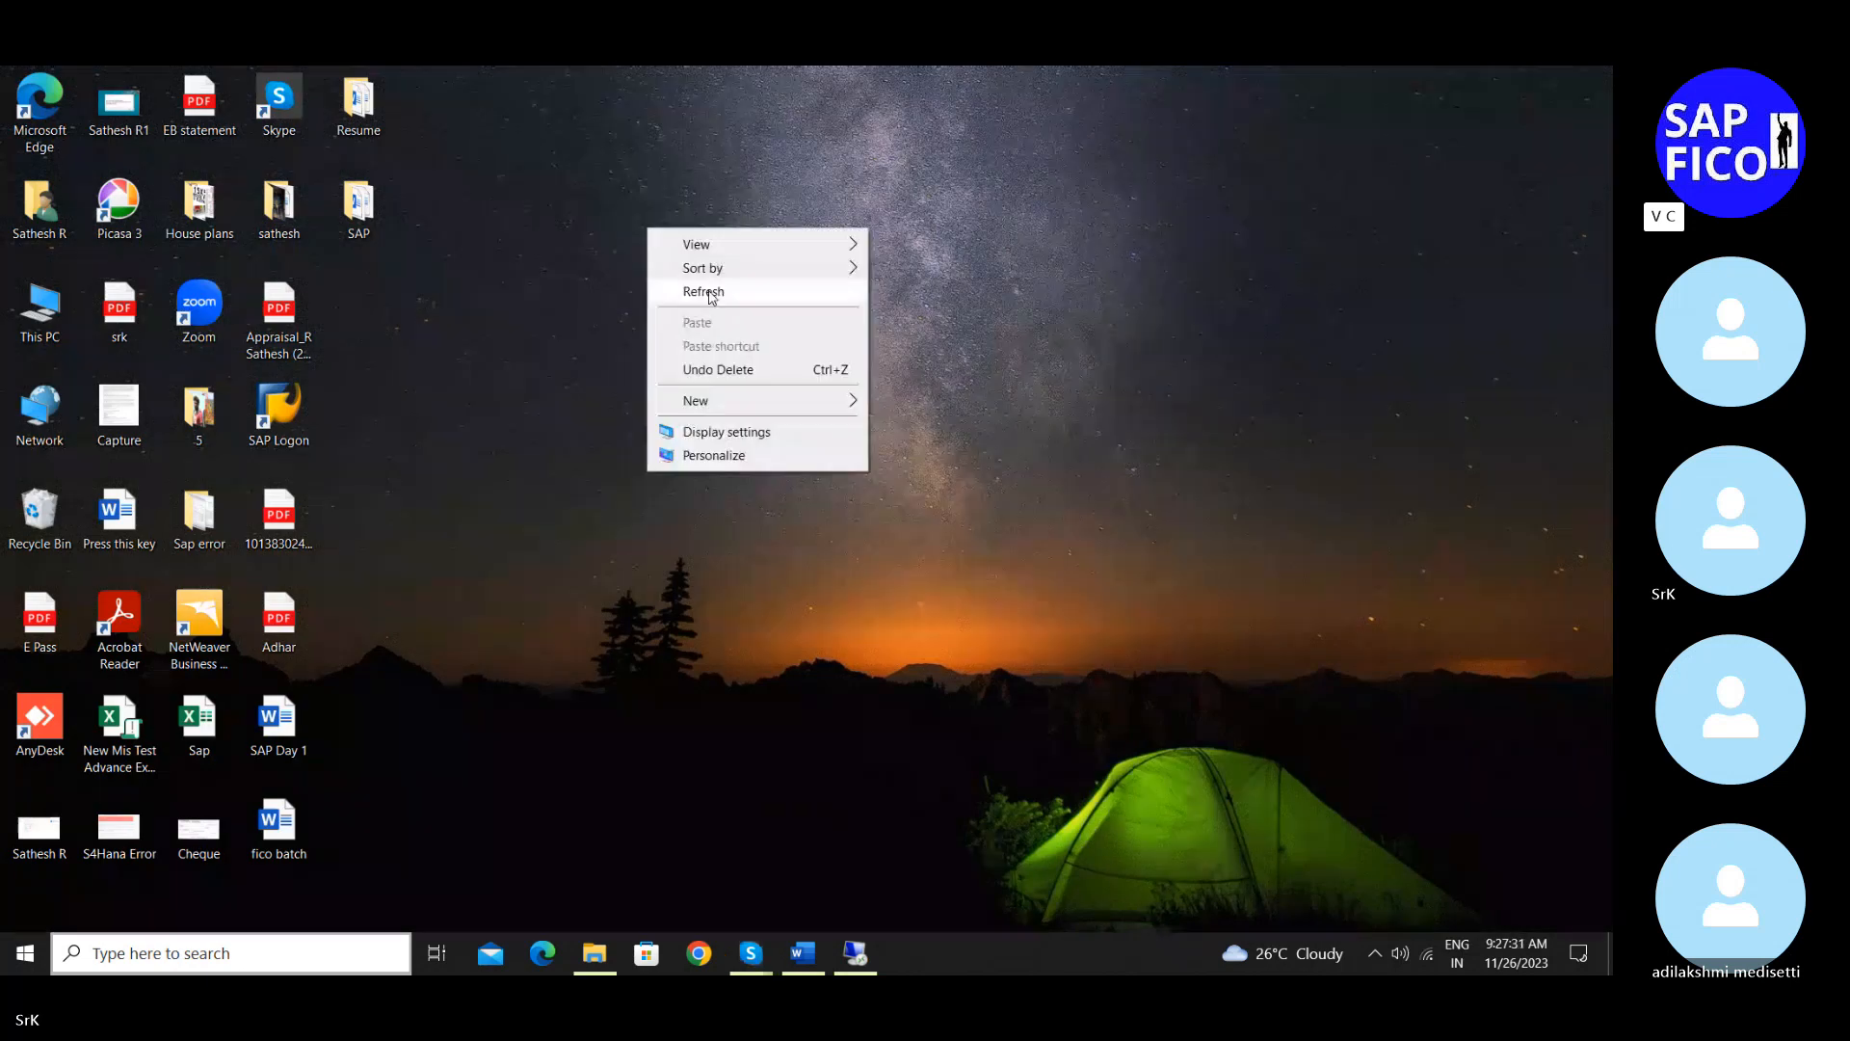
click(908, 308)
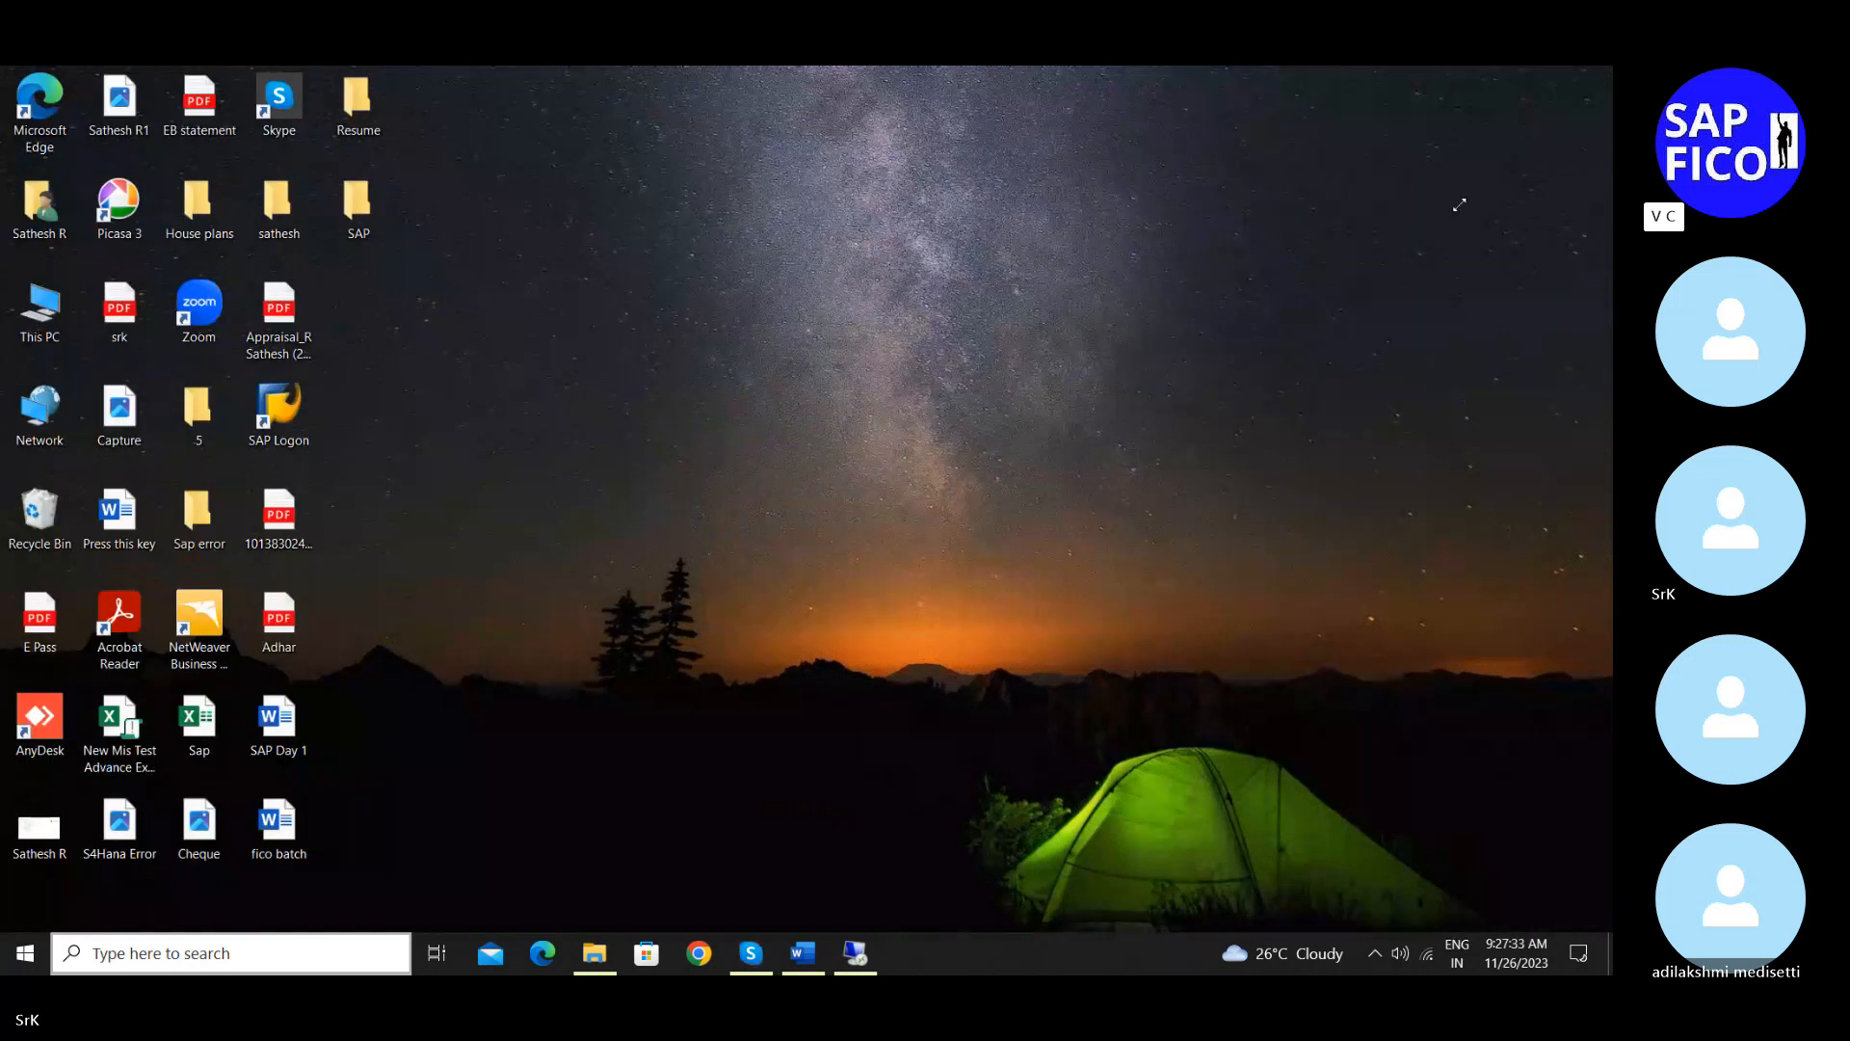
Mark depreciation area 15 as adopting values identically and save the takeover rules in the customizing request "Universal Journal Settings for Puma"
click(835, 952)
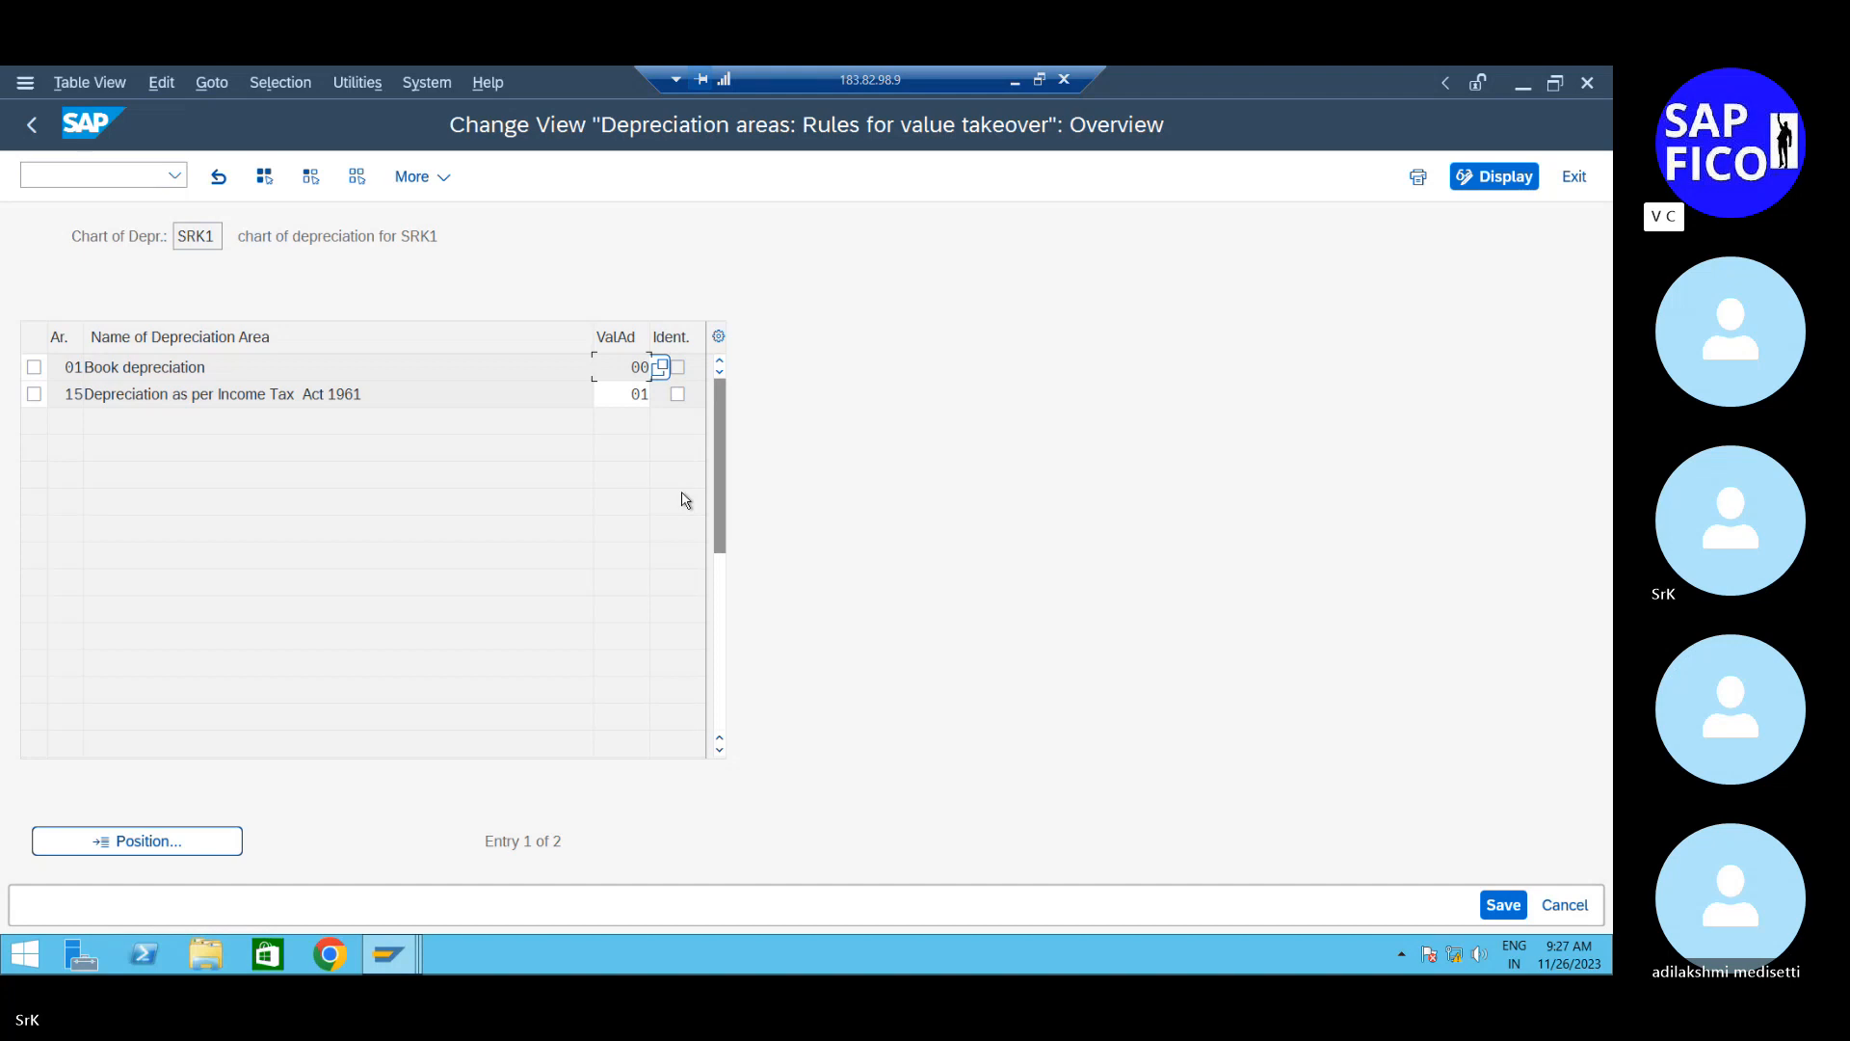
click(675, 374)
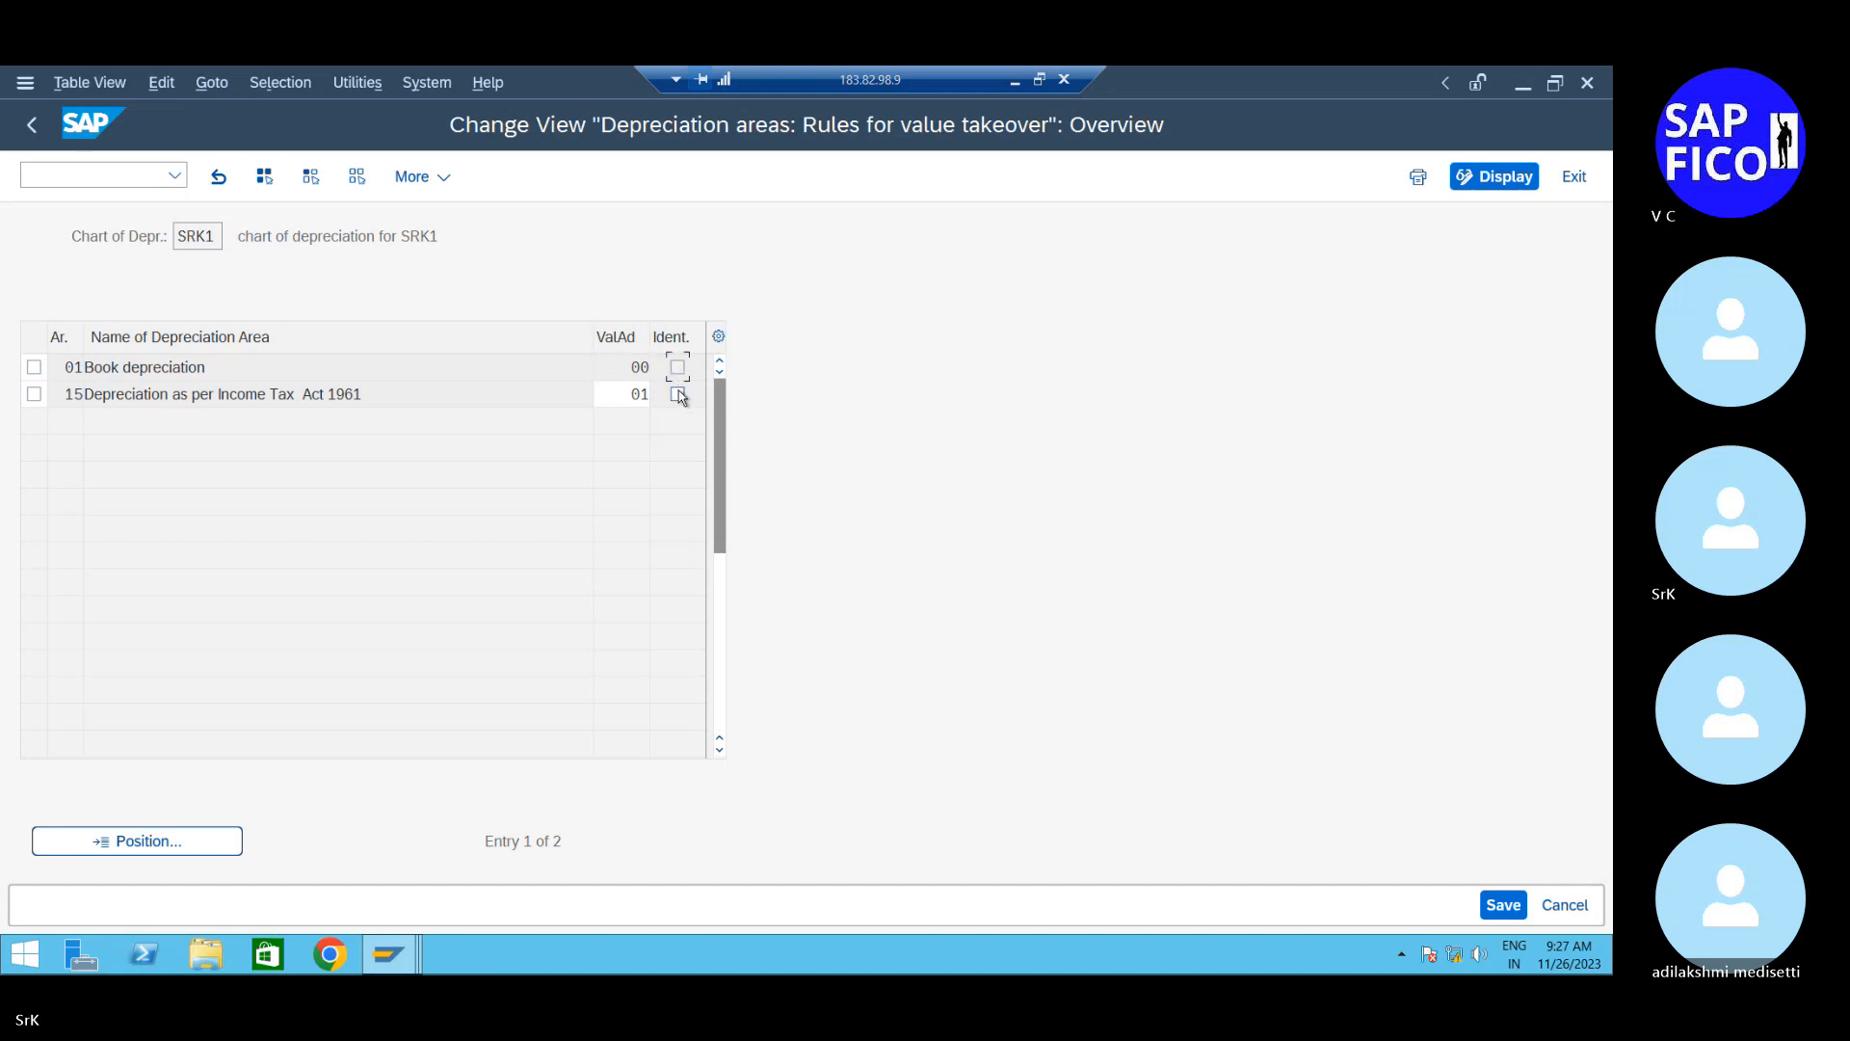
double_click(679, 394)
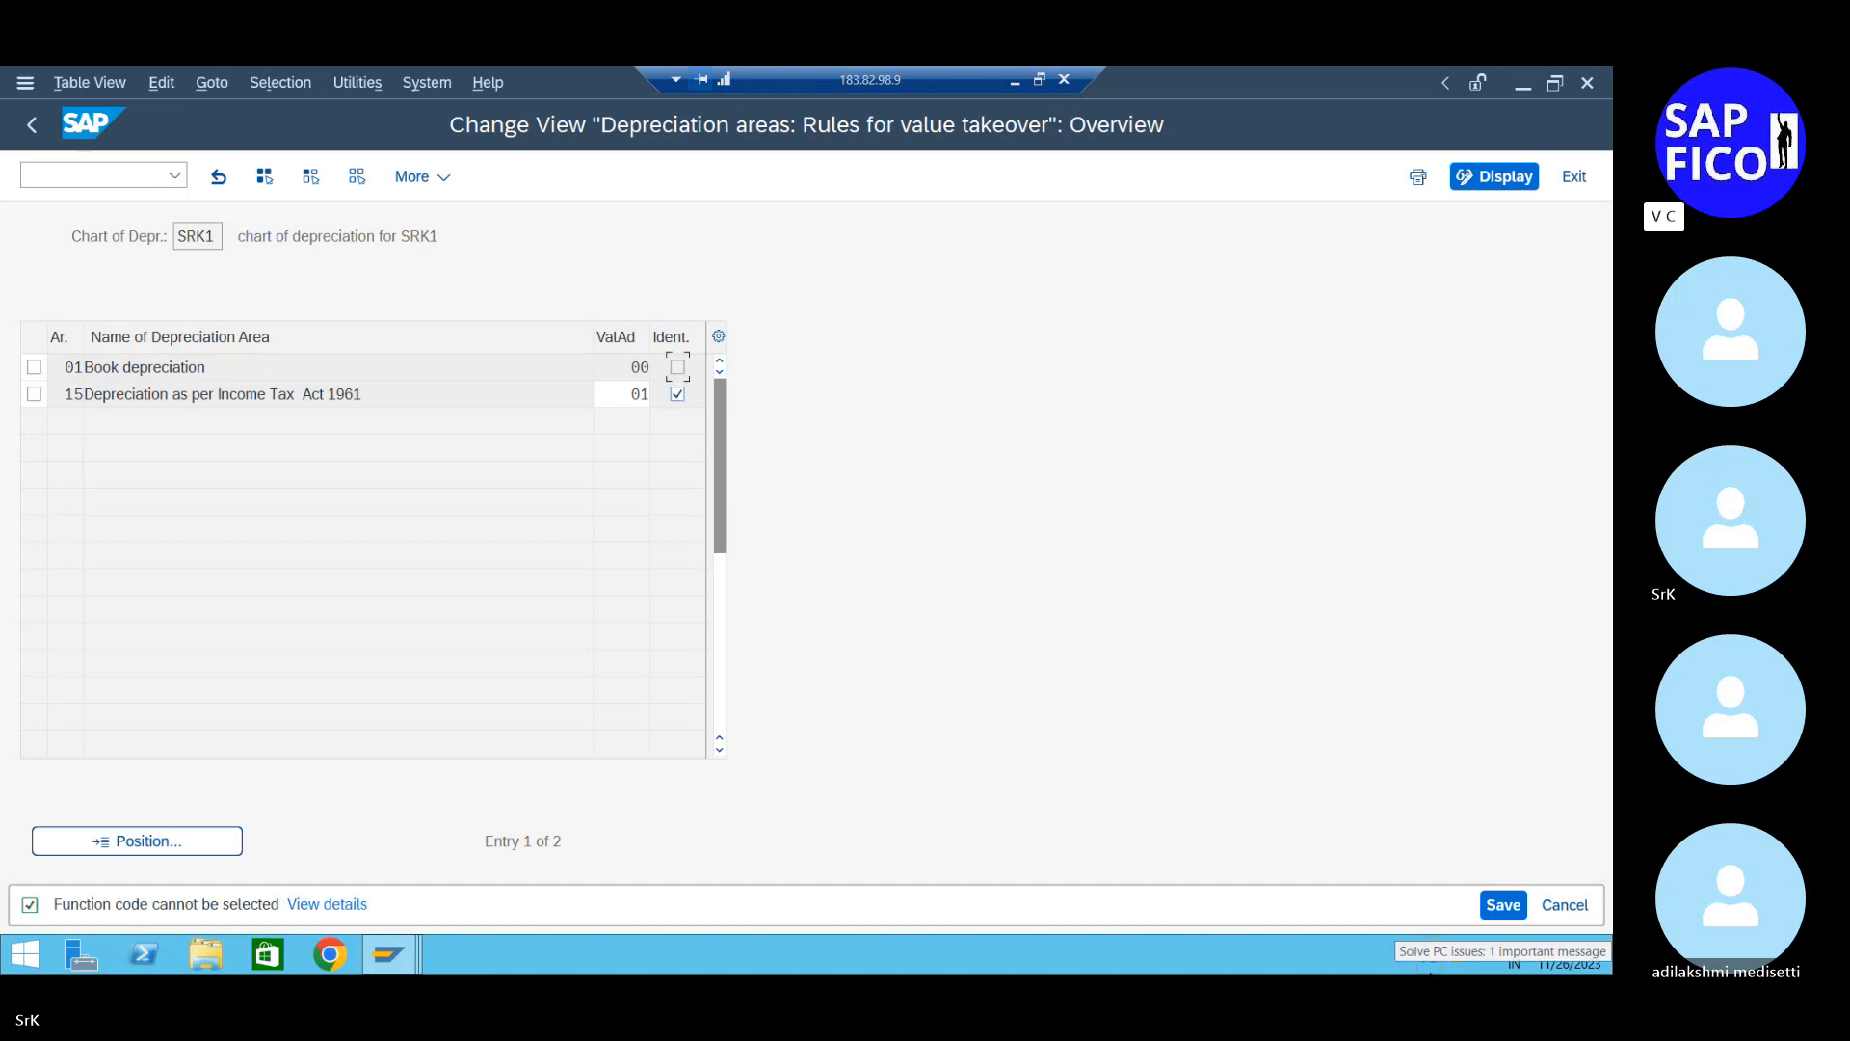
click(1518, 908)
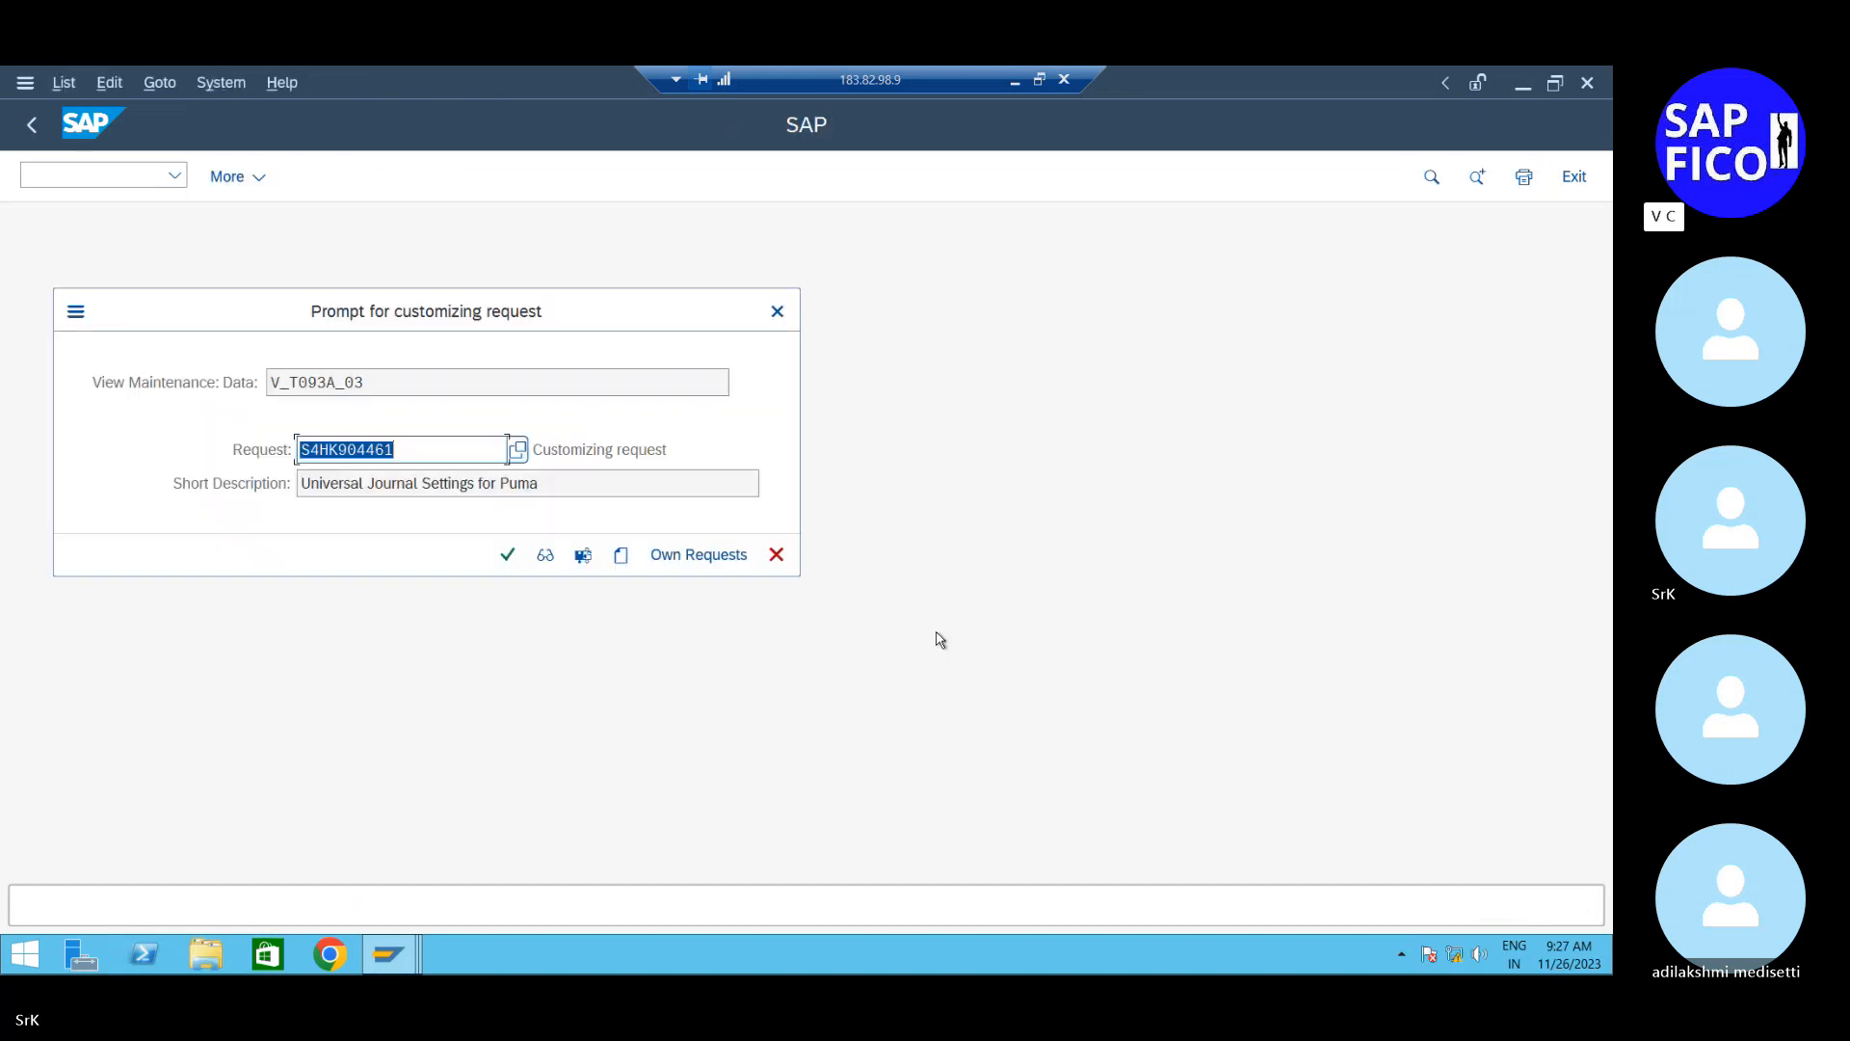
click(514, 558)
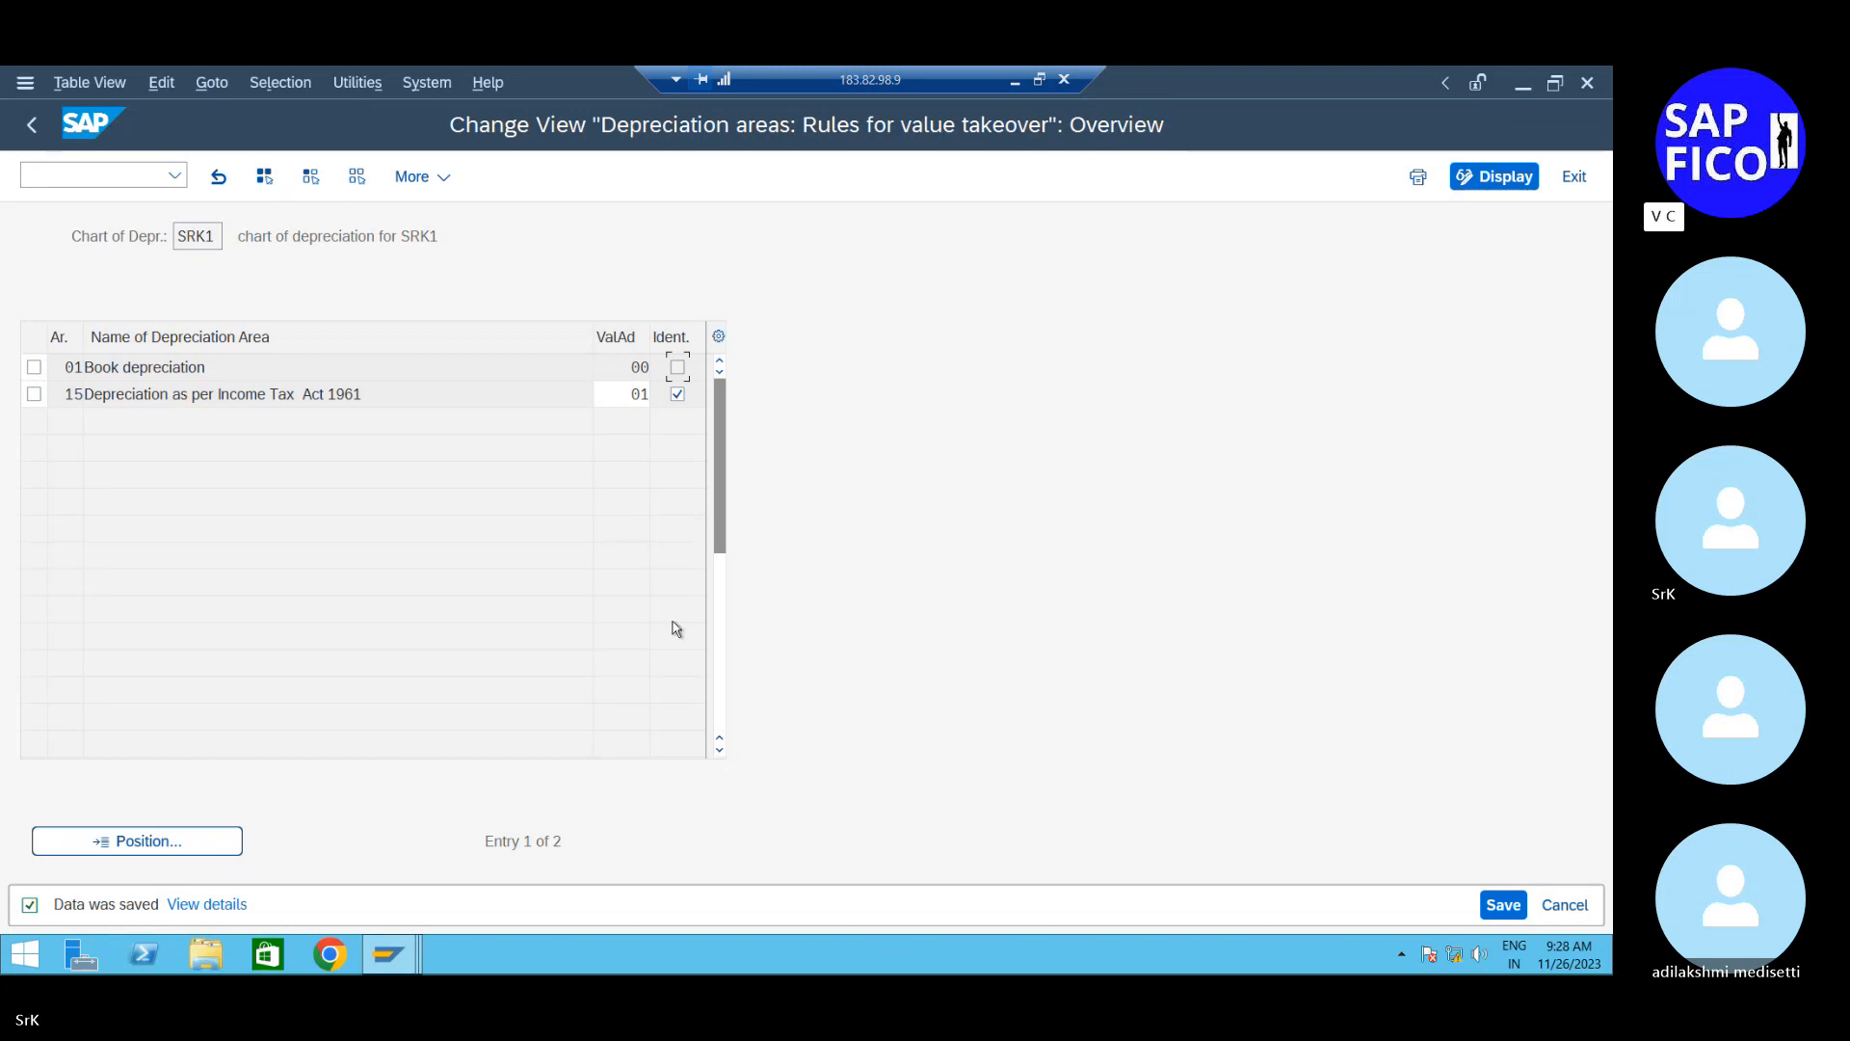
click(384, 949)
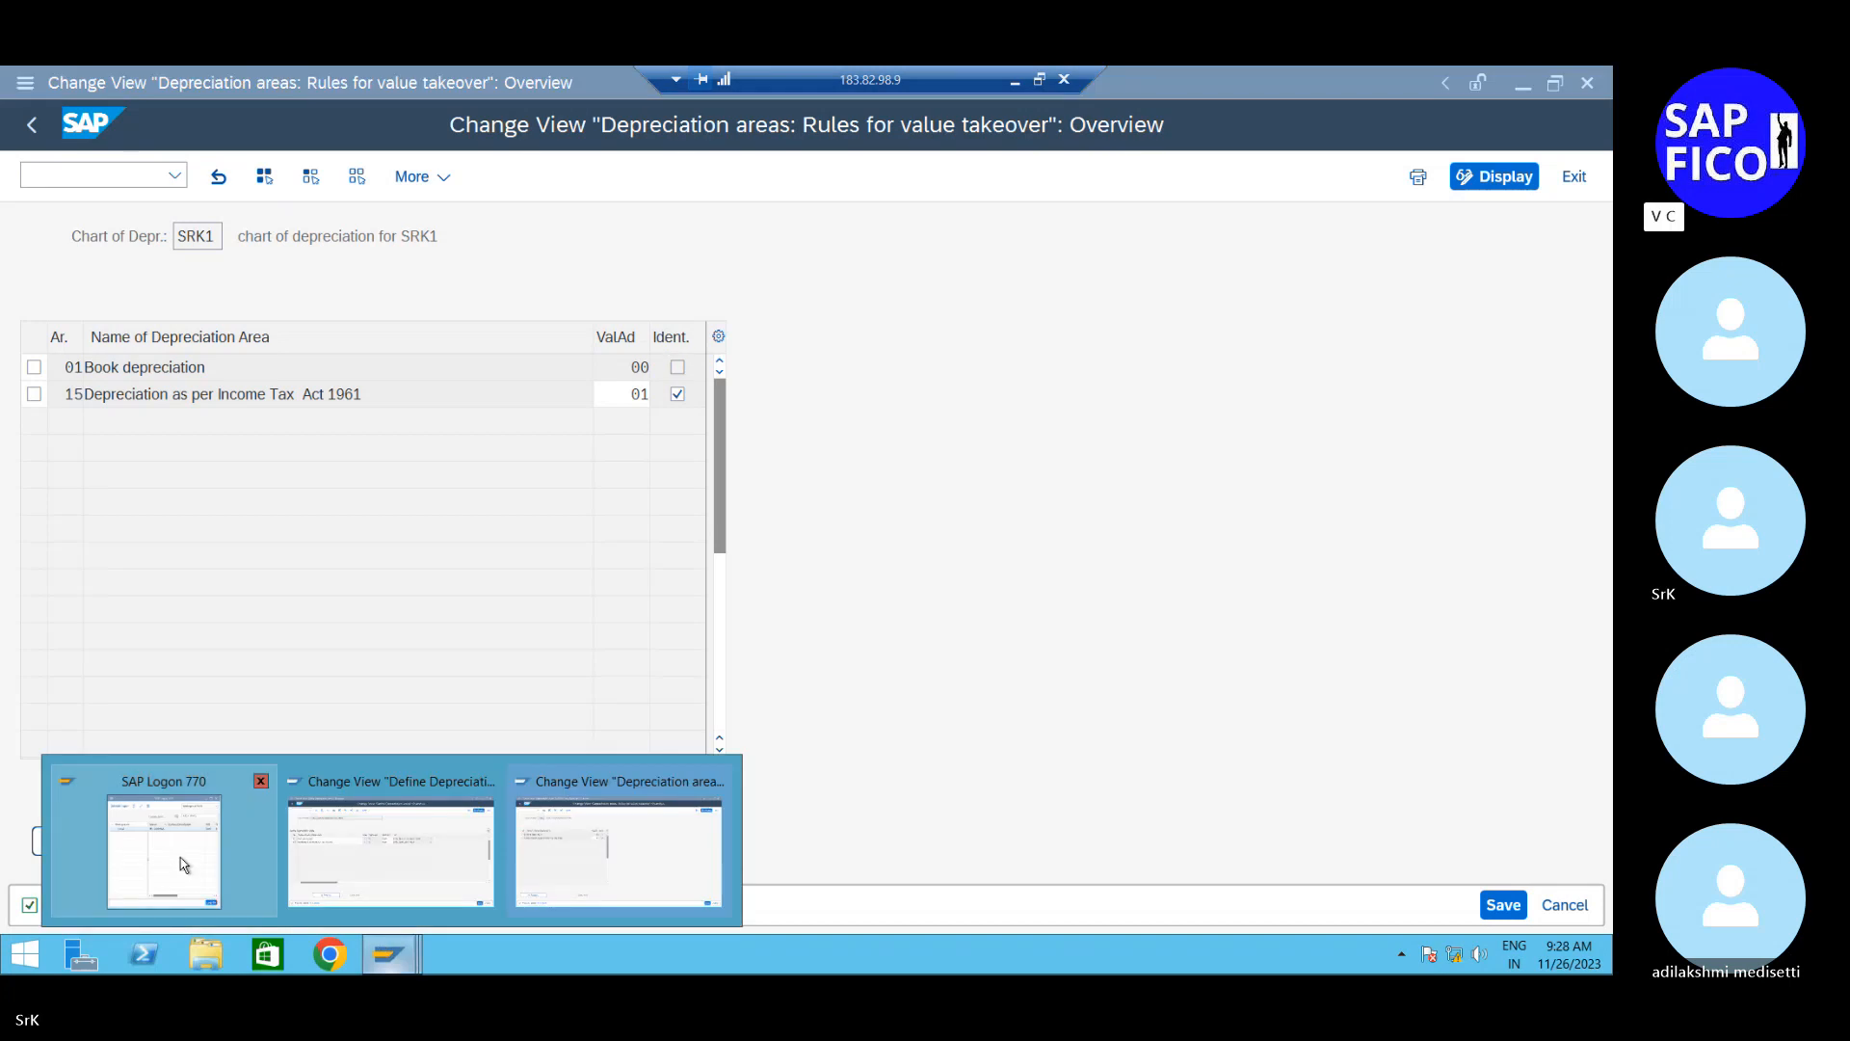
click(196, 864)
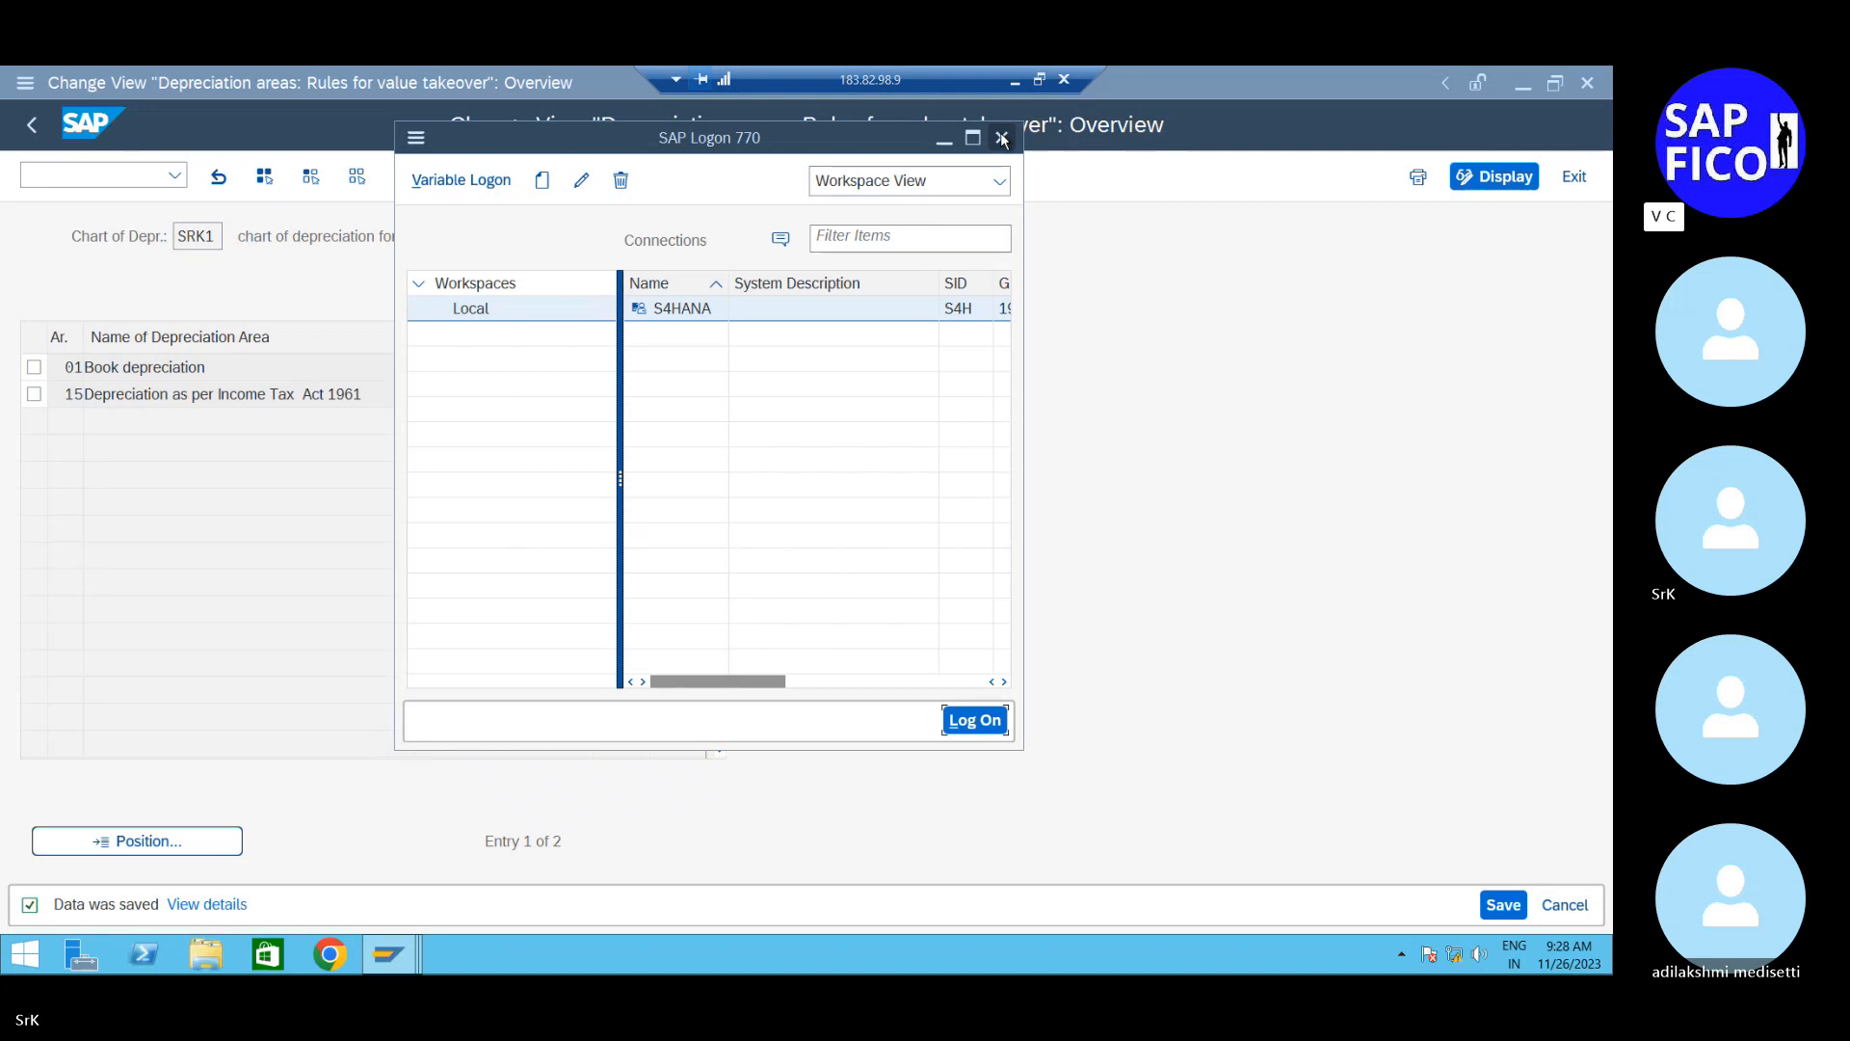
click(944, 137)
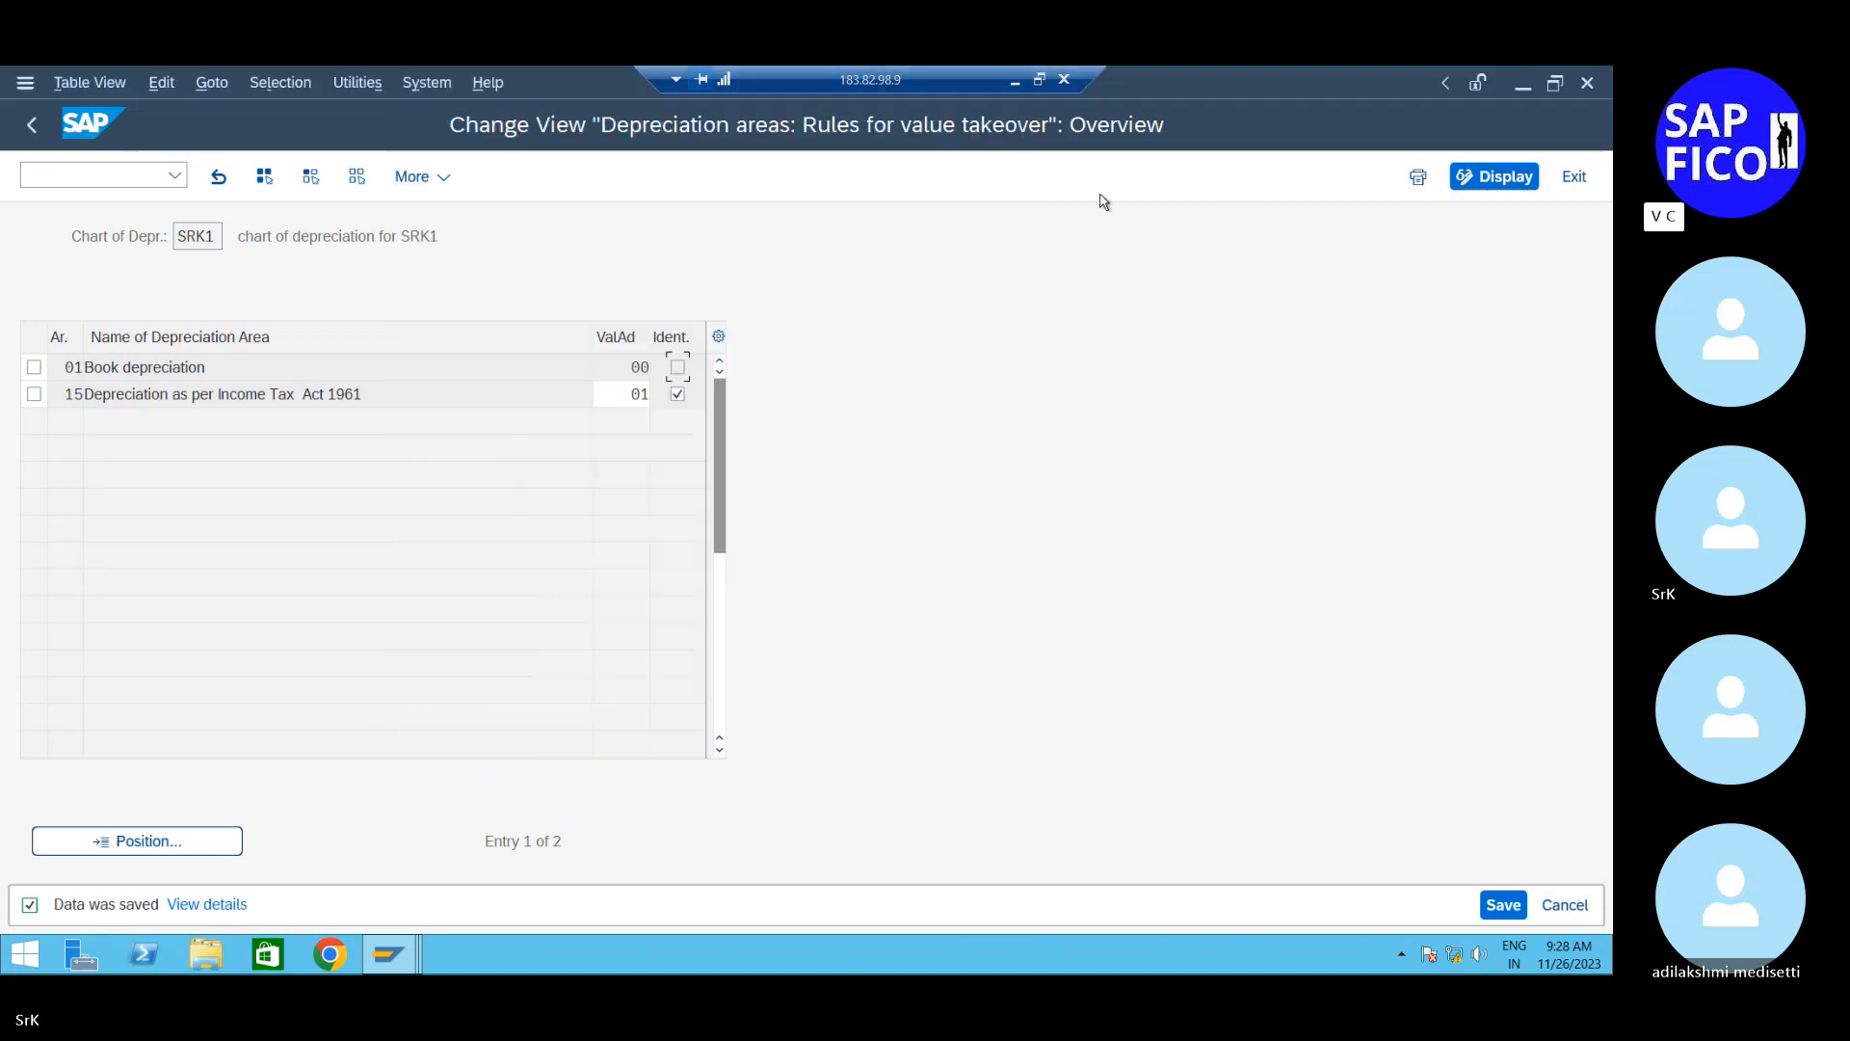
Leave the value takeover rules and the depreciation area definition, and return to the Display IMG structure
click(30, 126)
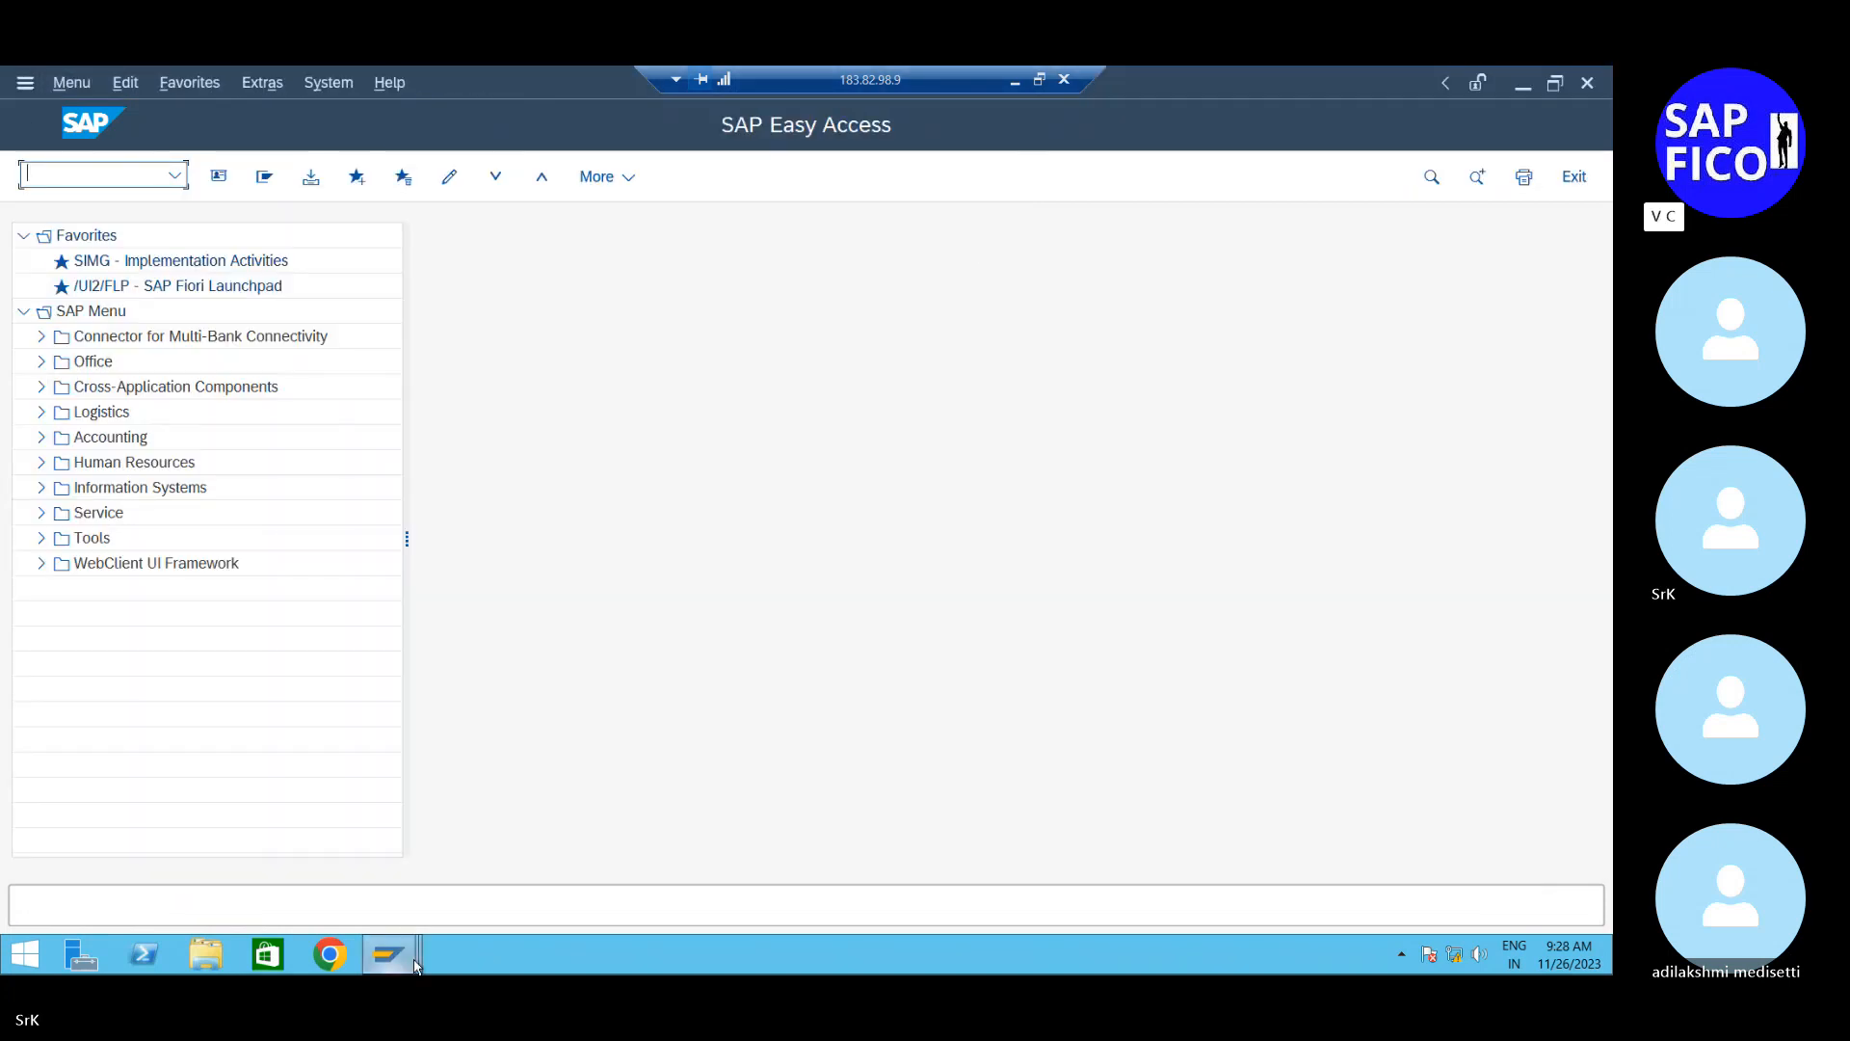
mouse_move(388, 954)
click(438, 898)
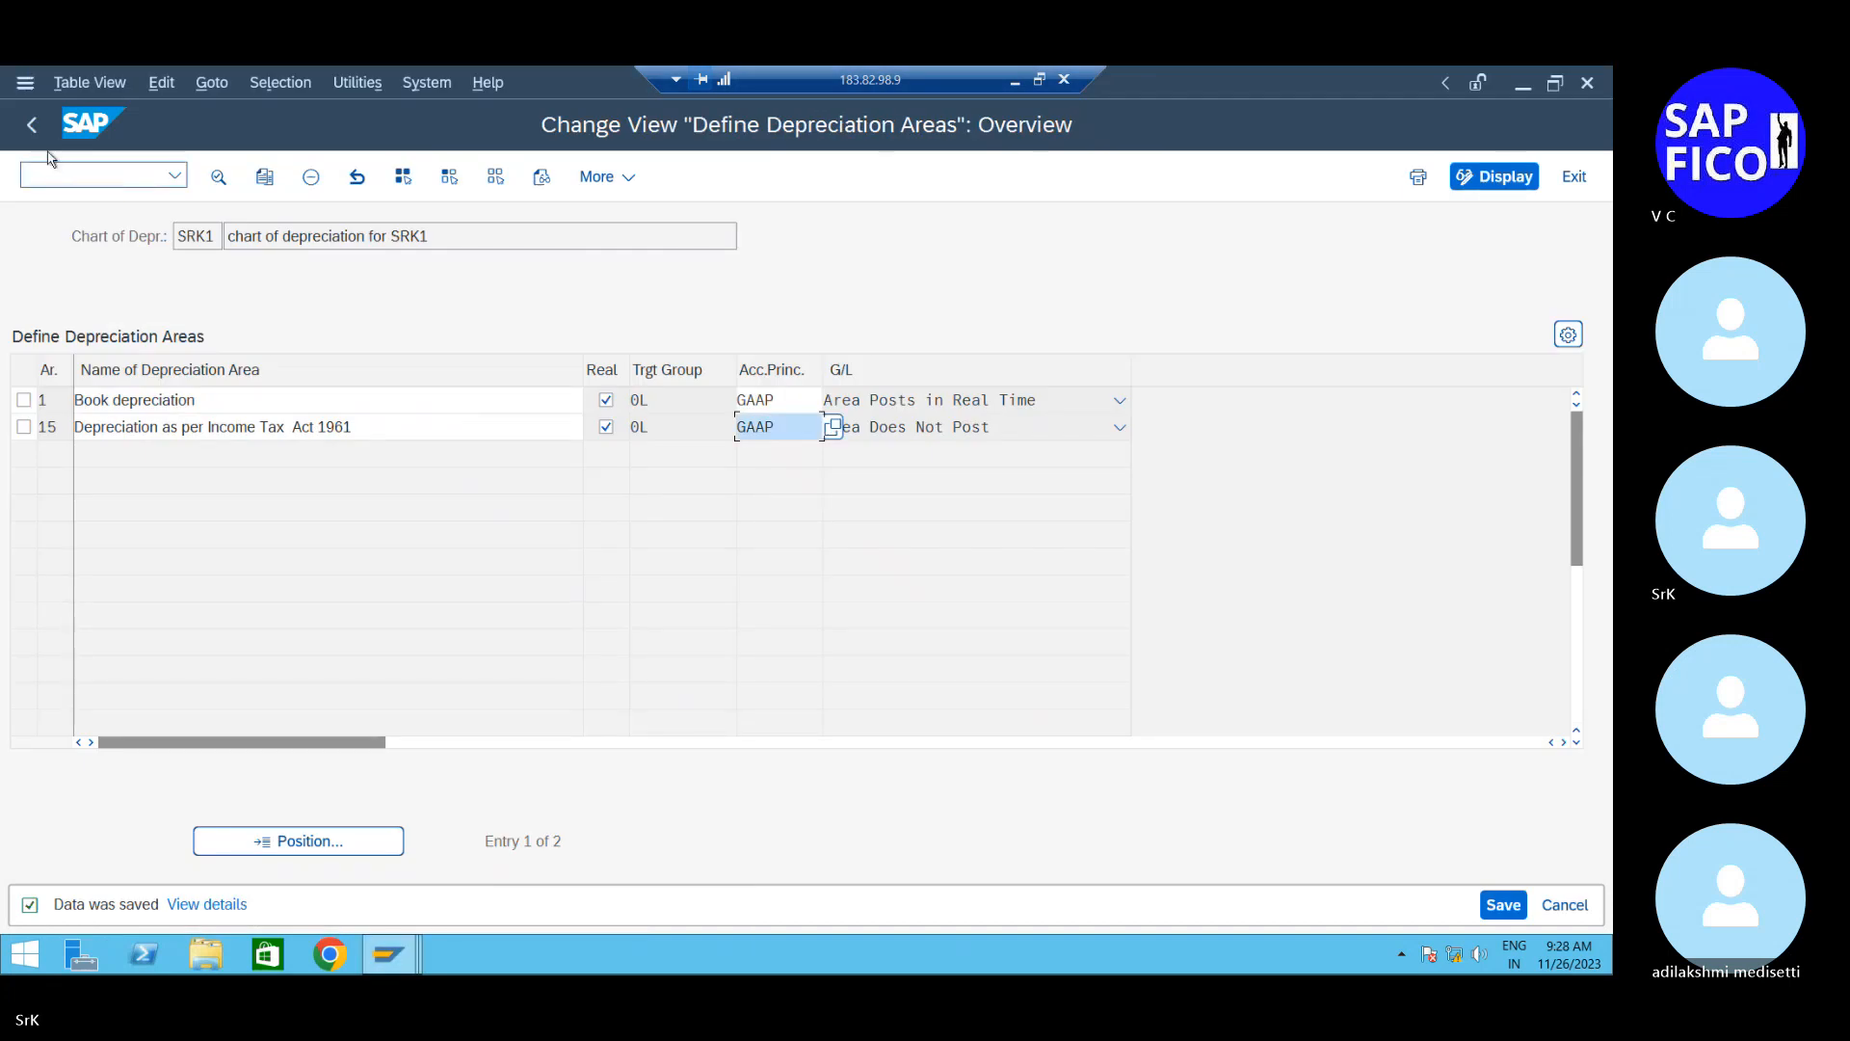
click(32, 126)
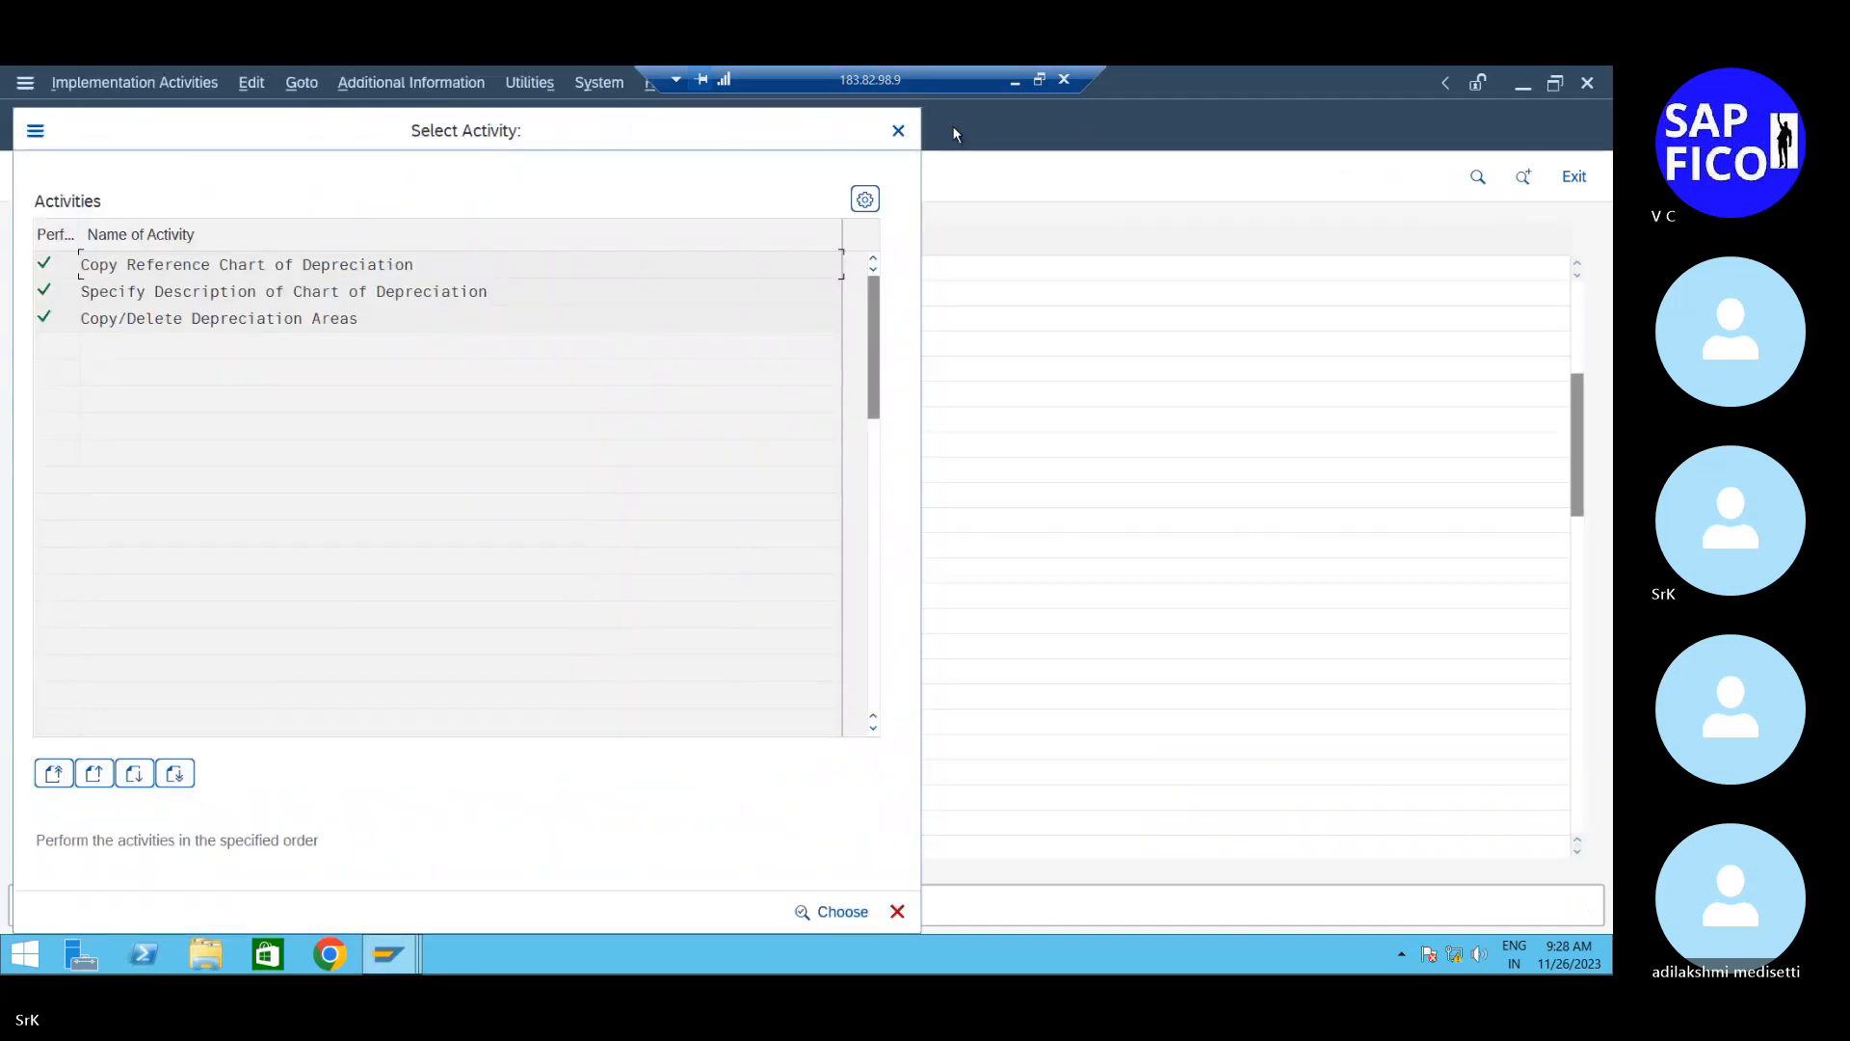
click(898, 130)
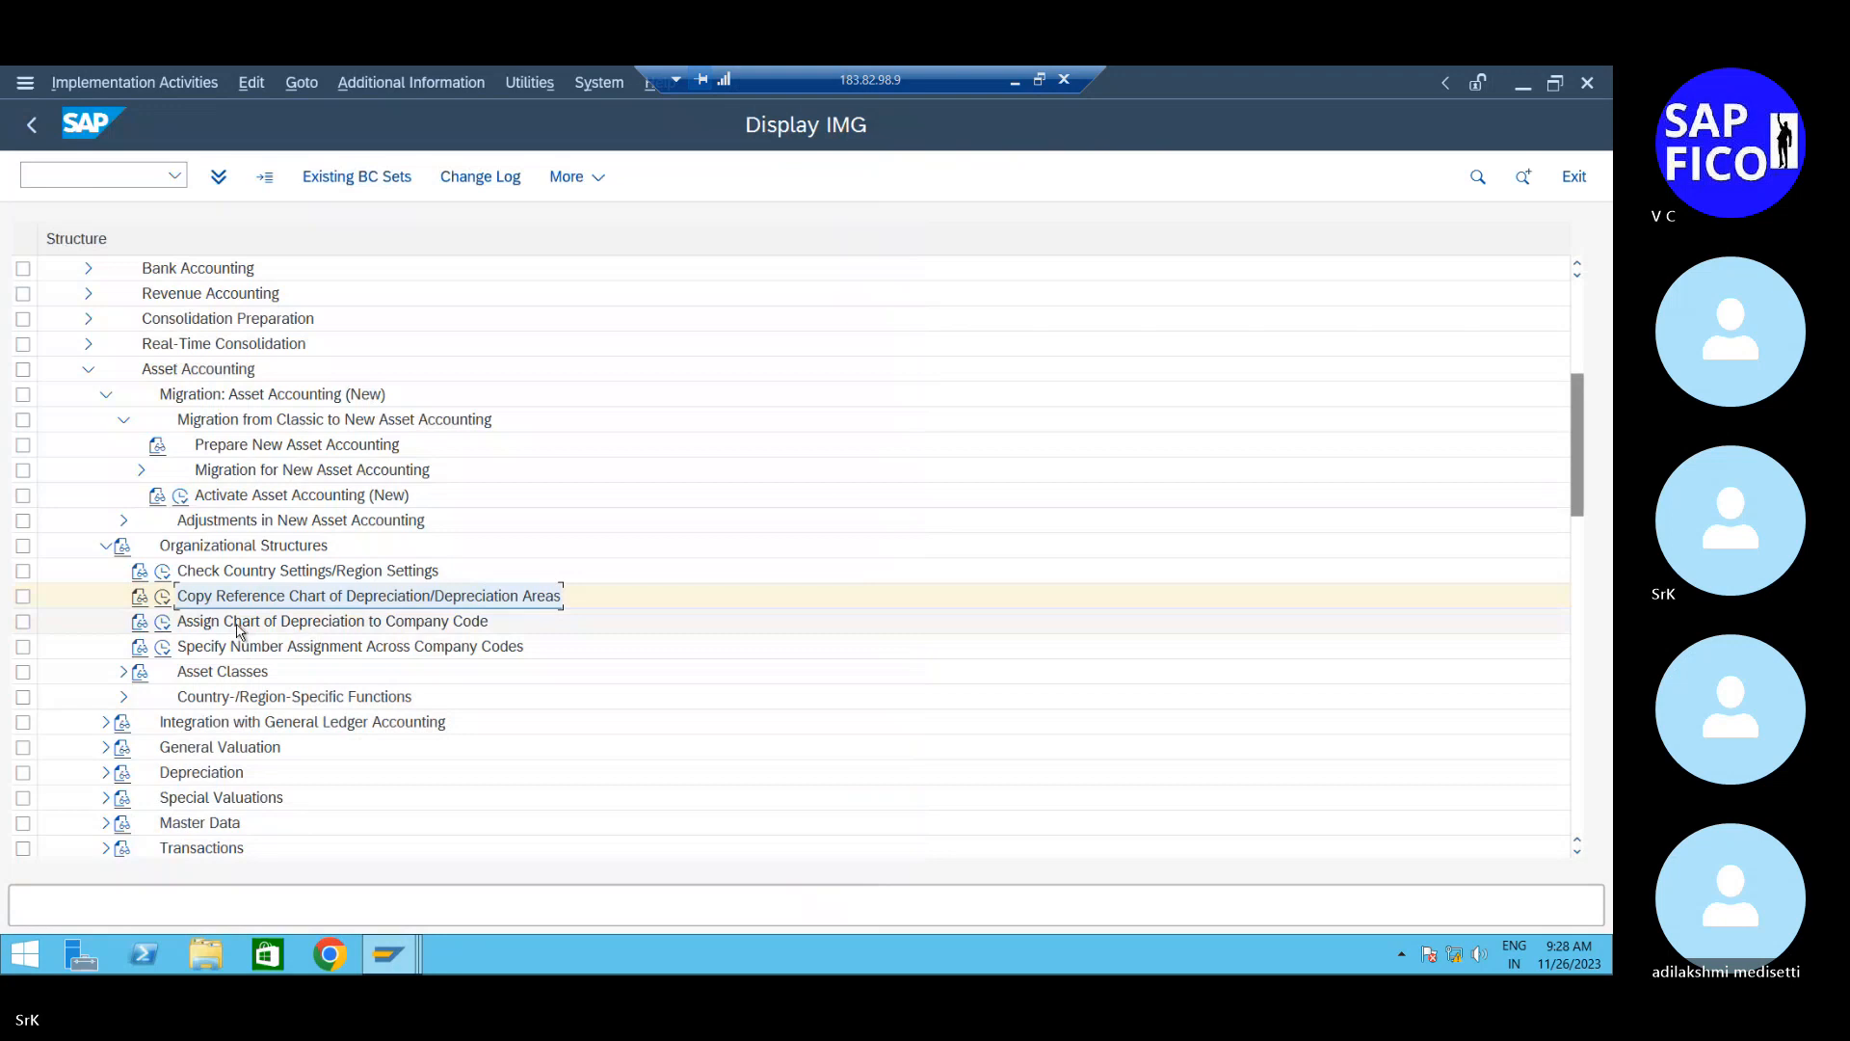
Open Specify the Use of Parallel Currencies under General Valuation, Currencies in the Asset Accounting structure
scroll(239, 631, down, 1)
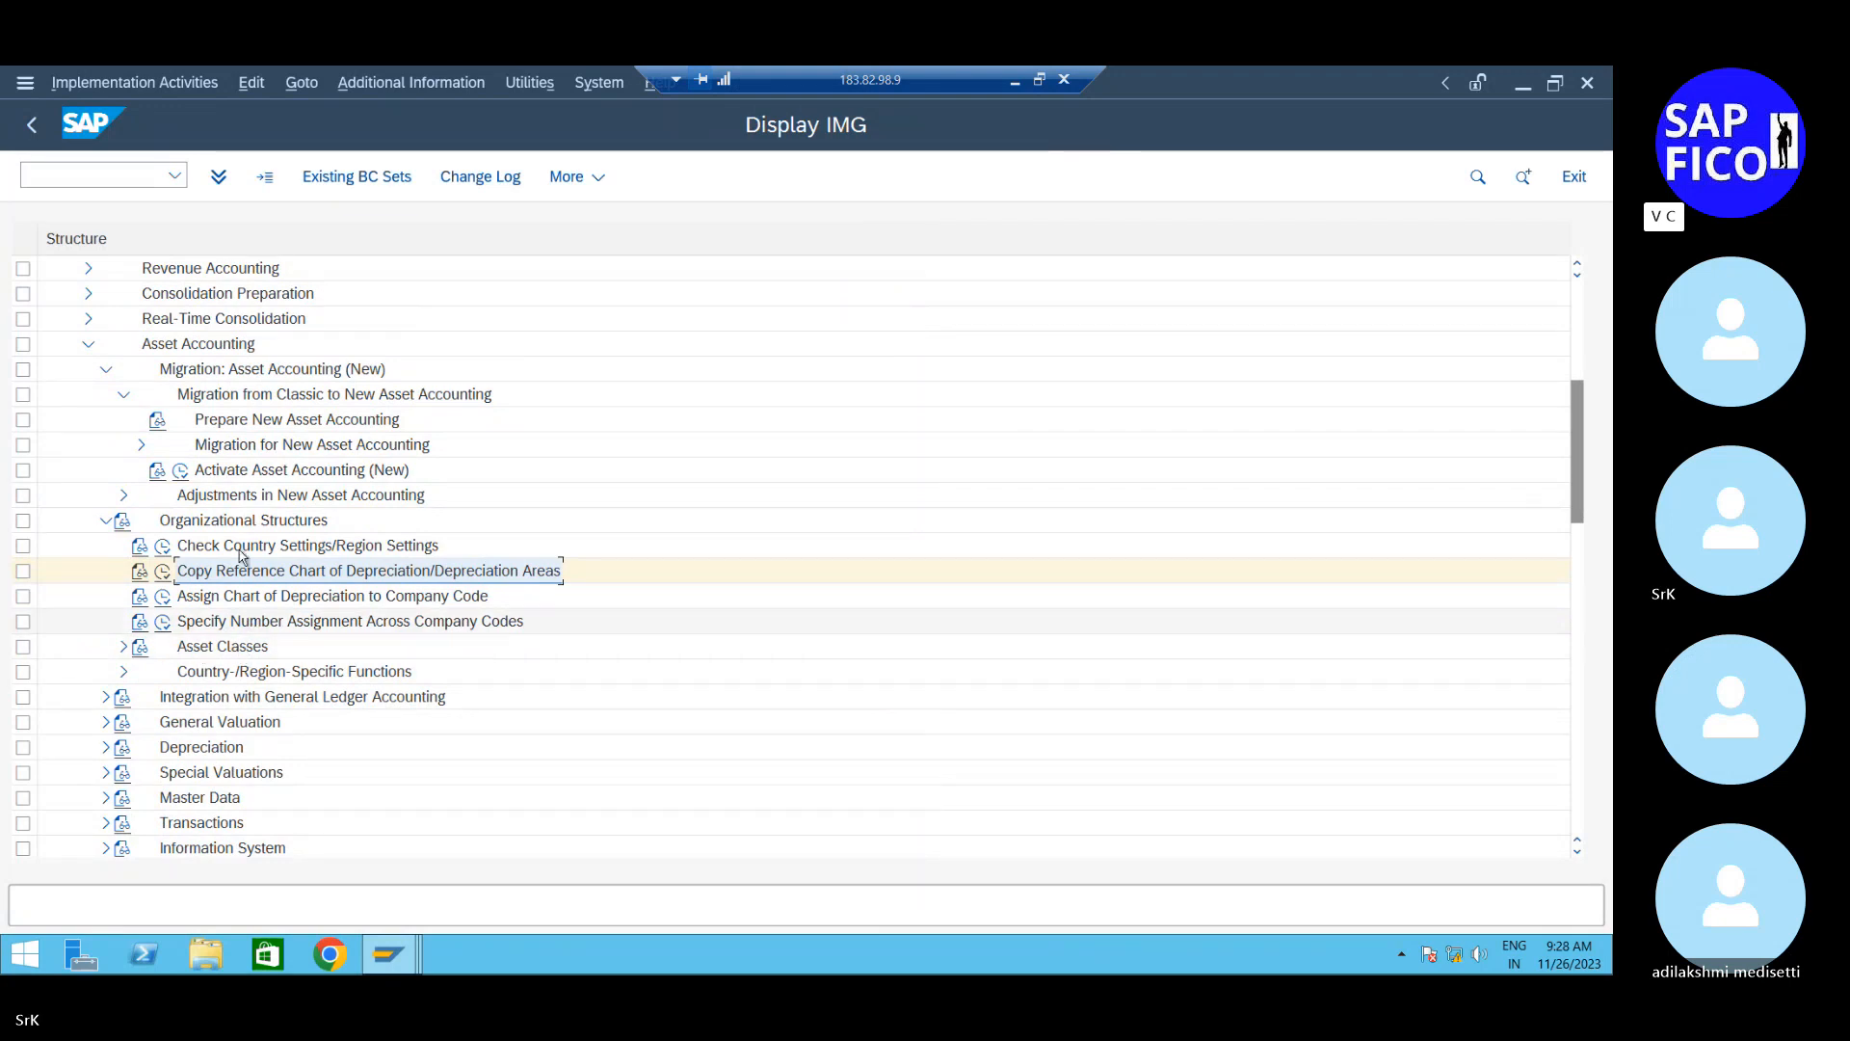
click(106, 722)
scroll(289, 671, down, 3)
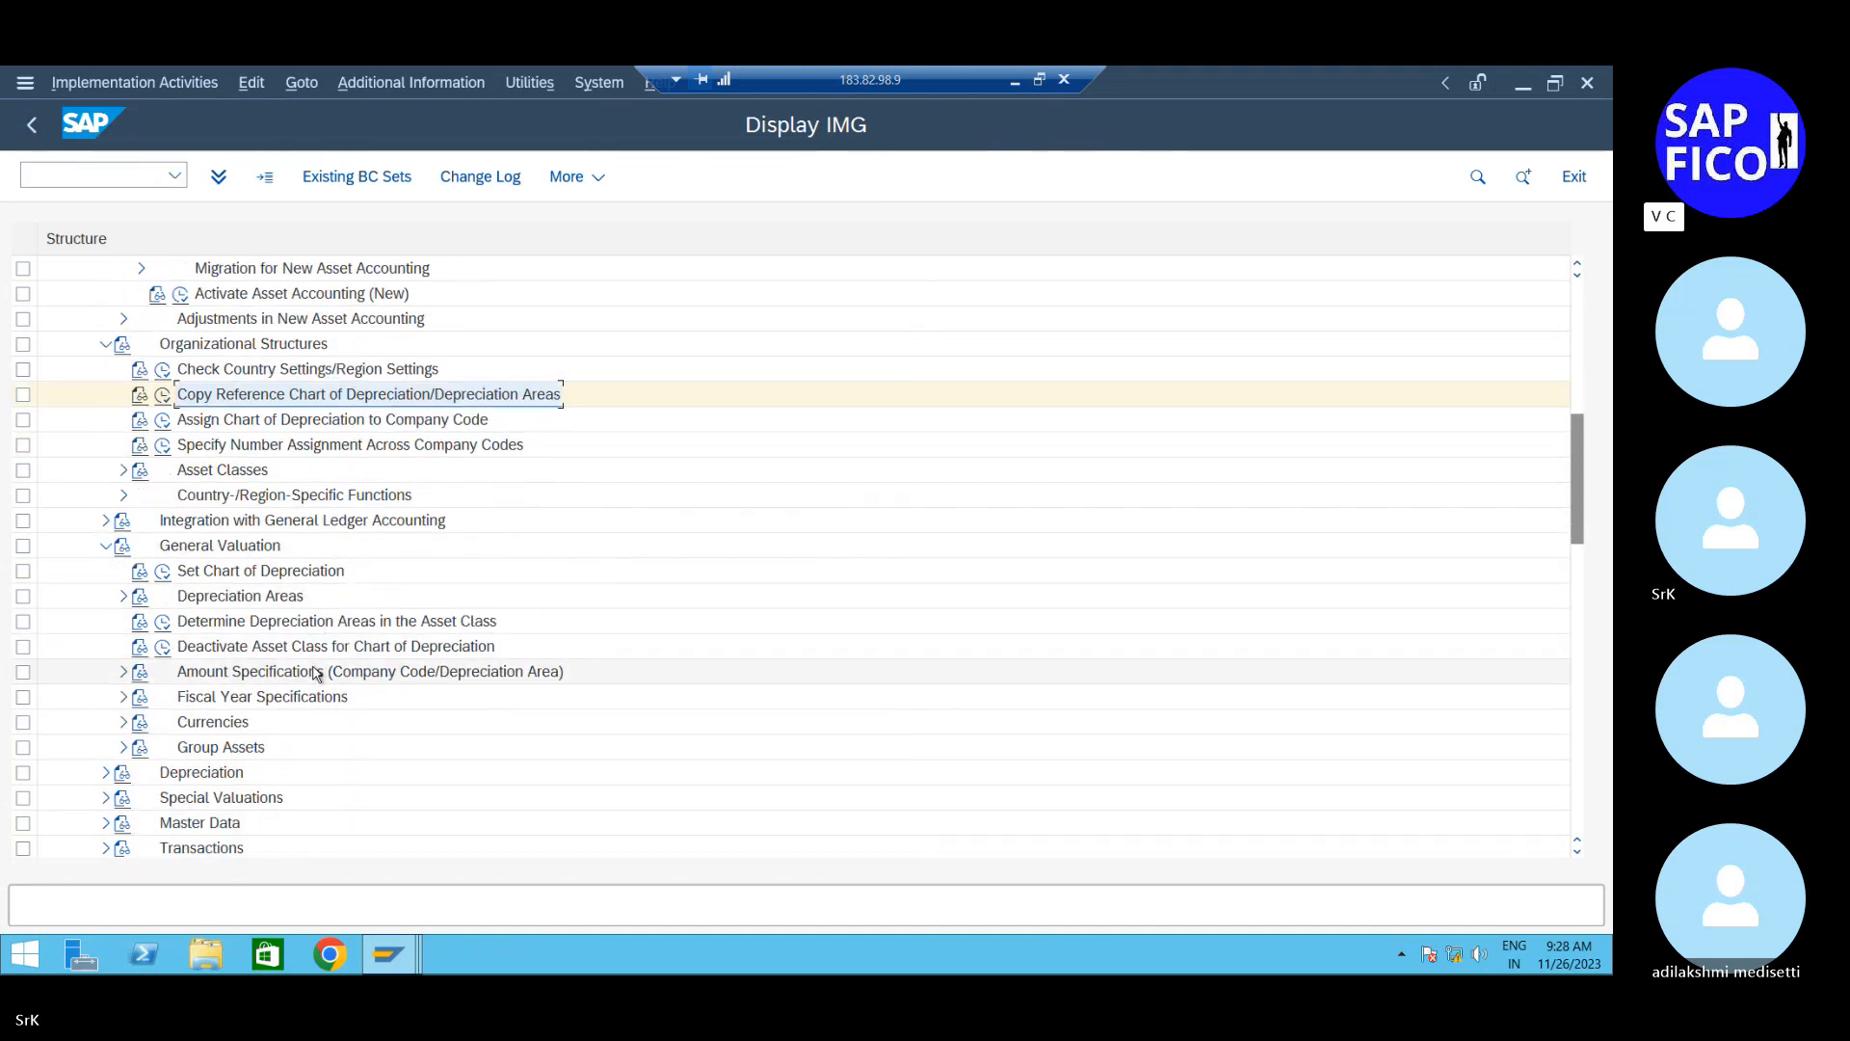
scroll(316, 672, down, 1)
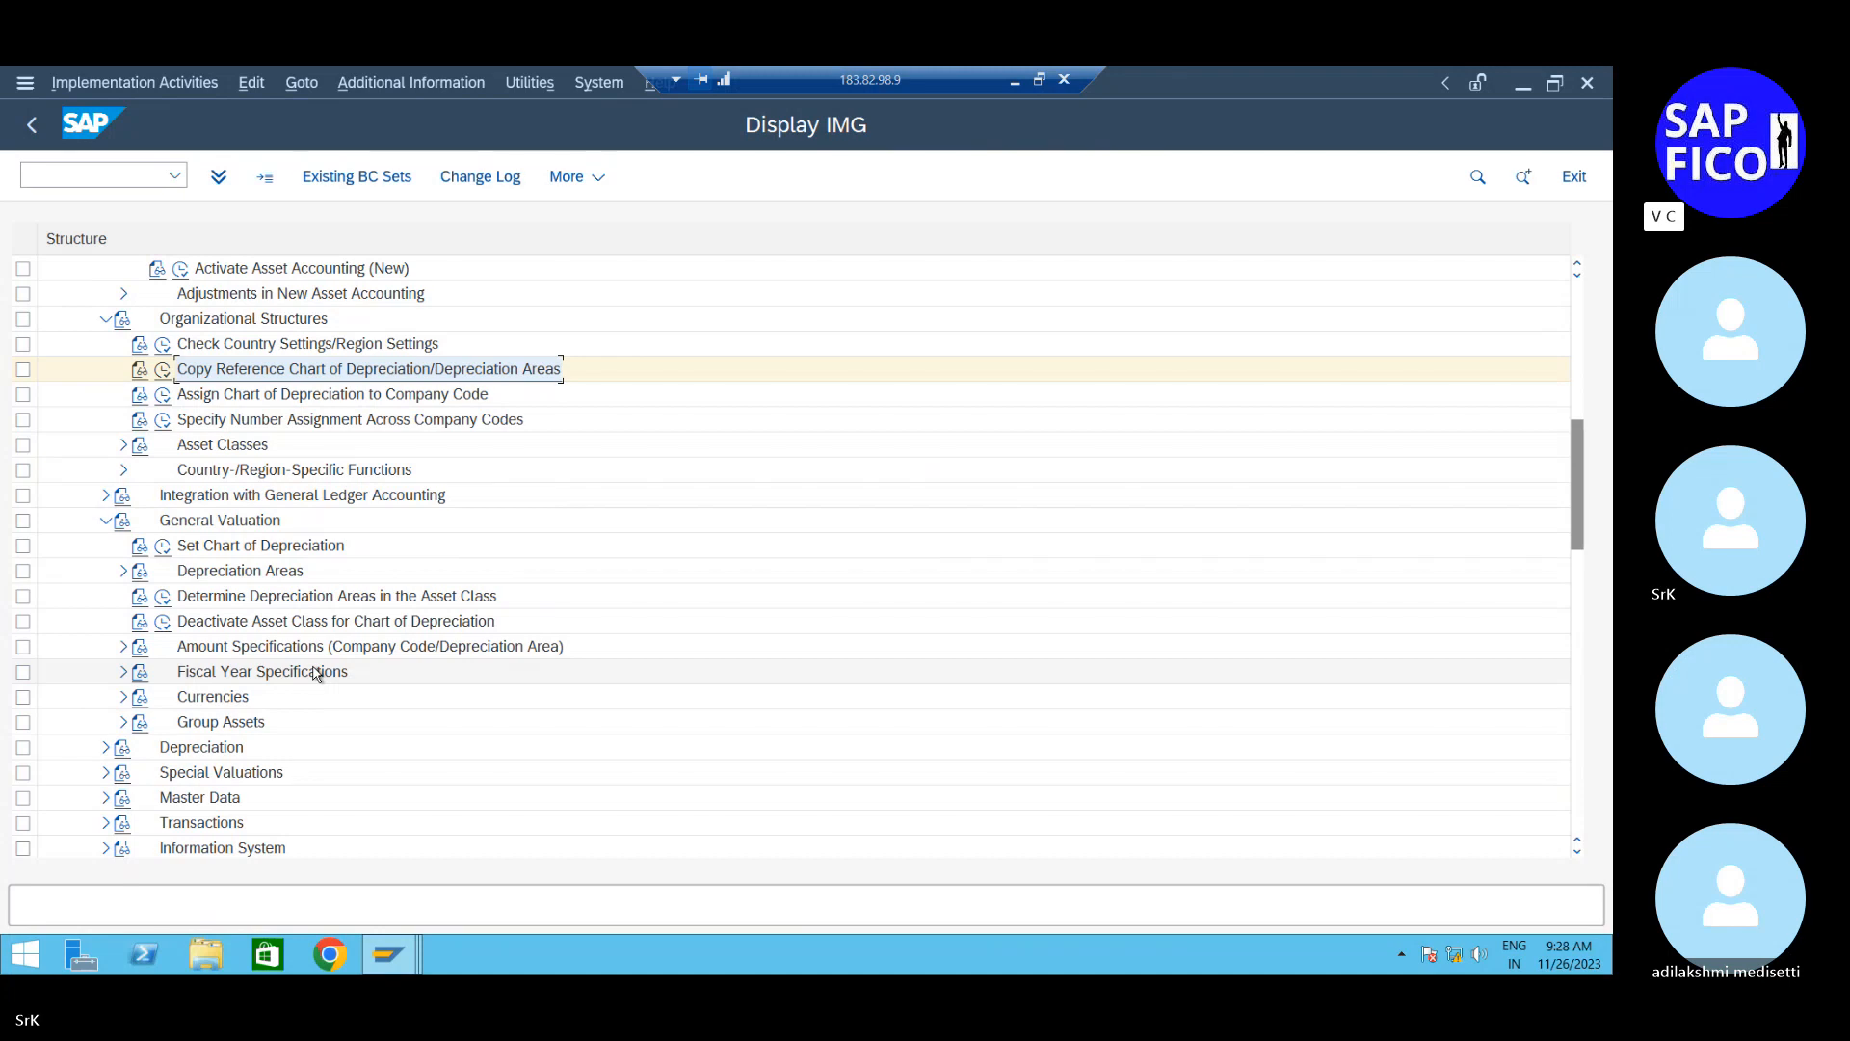
click(124, 696)
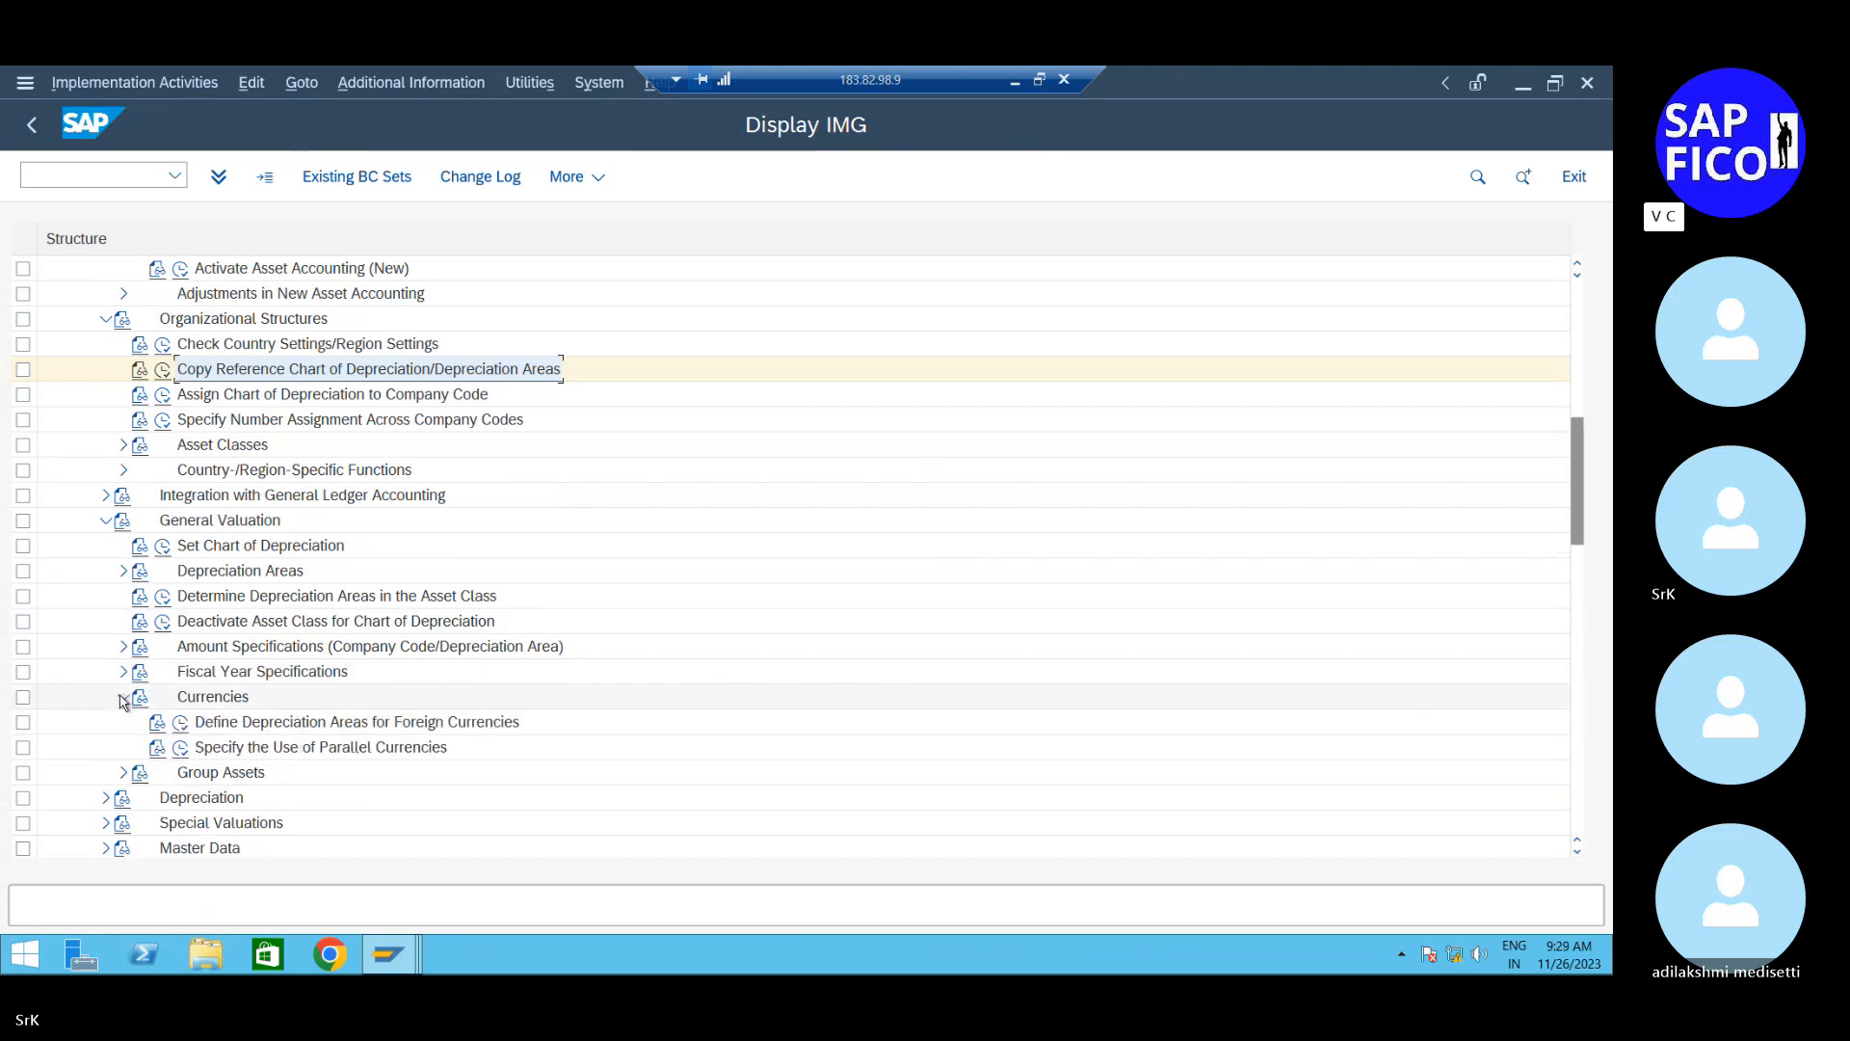
click(180, 748)
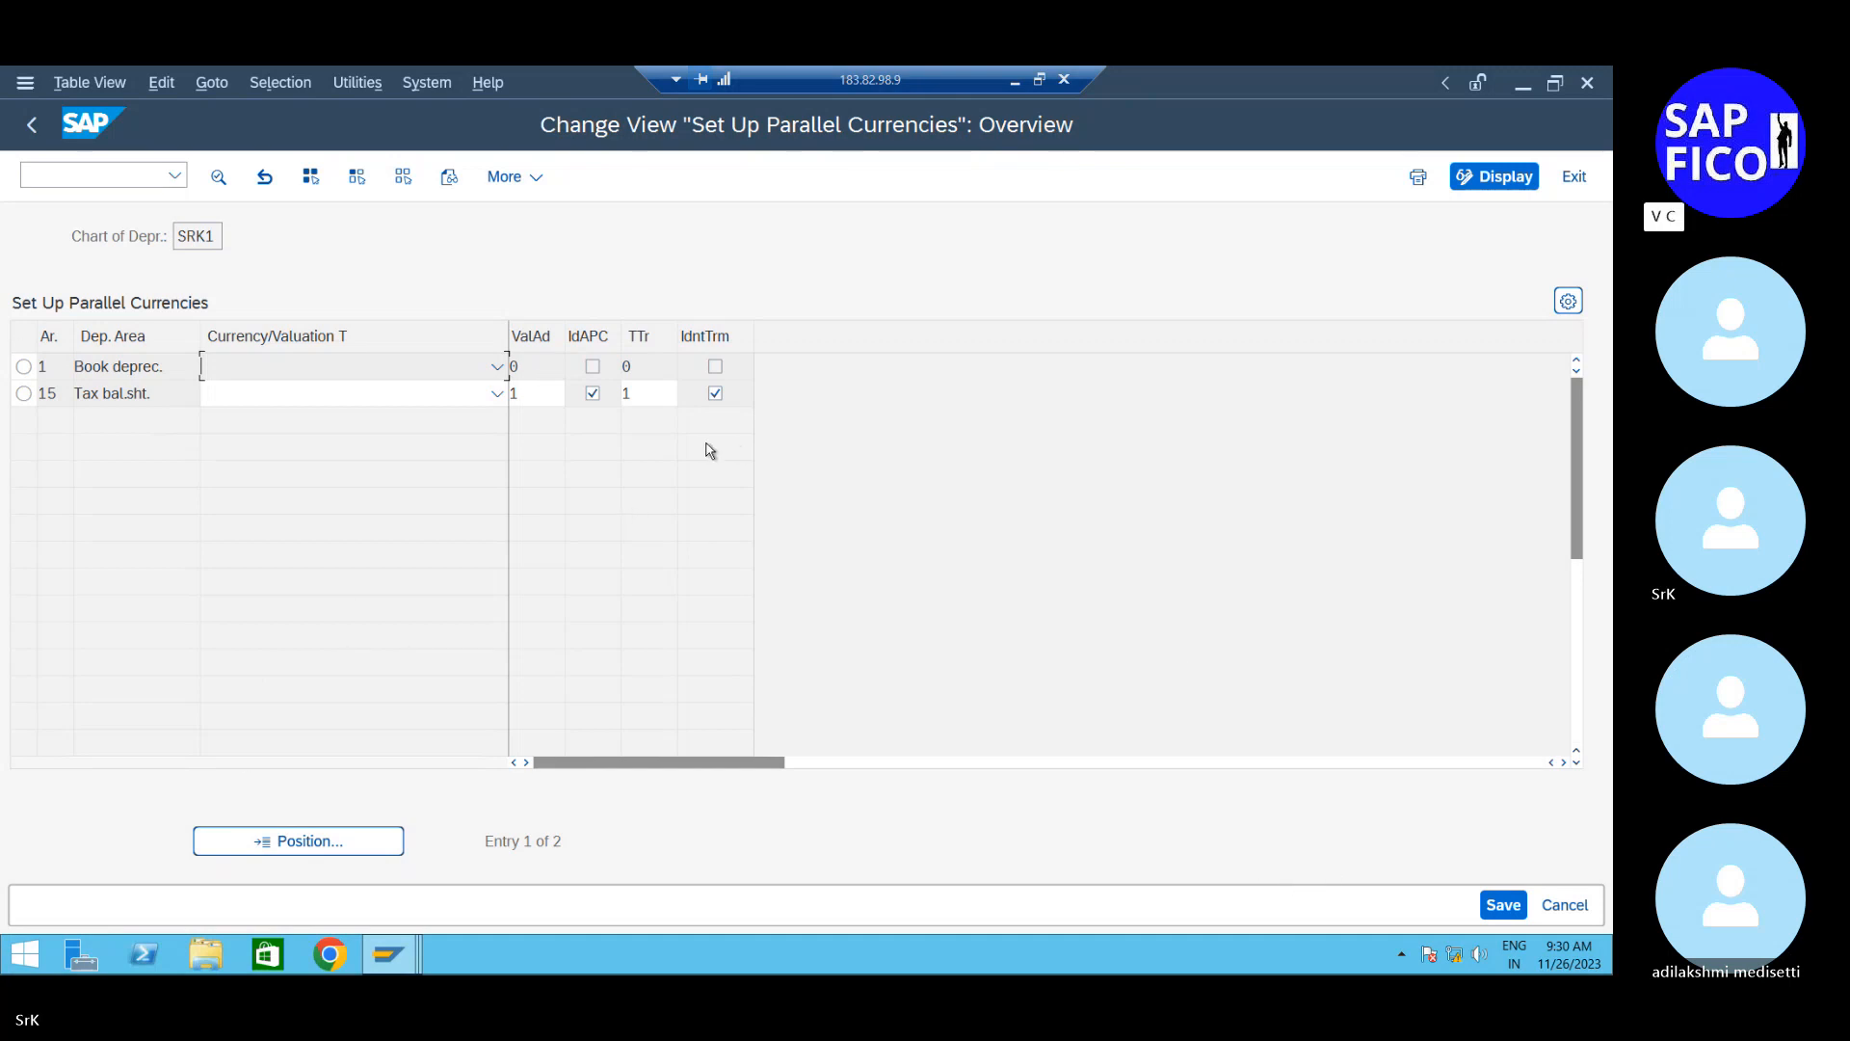
Review the currency and valuation types offered for depreciation area 15, leave the field blank and save the parallel currency settings
double_click(557, 395)
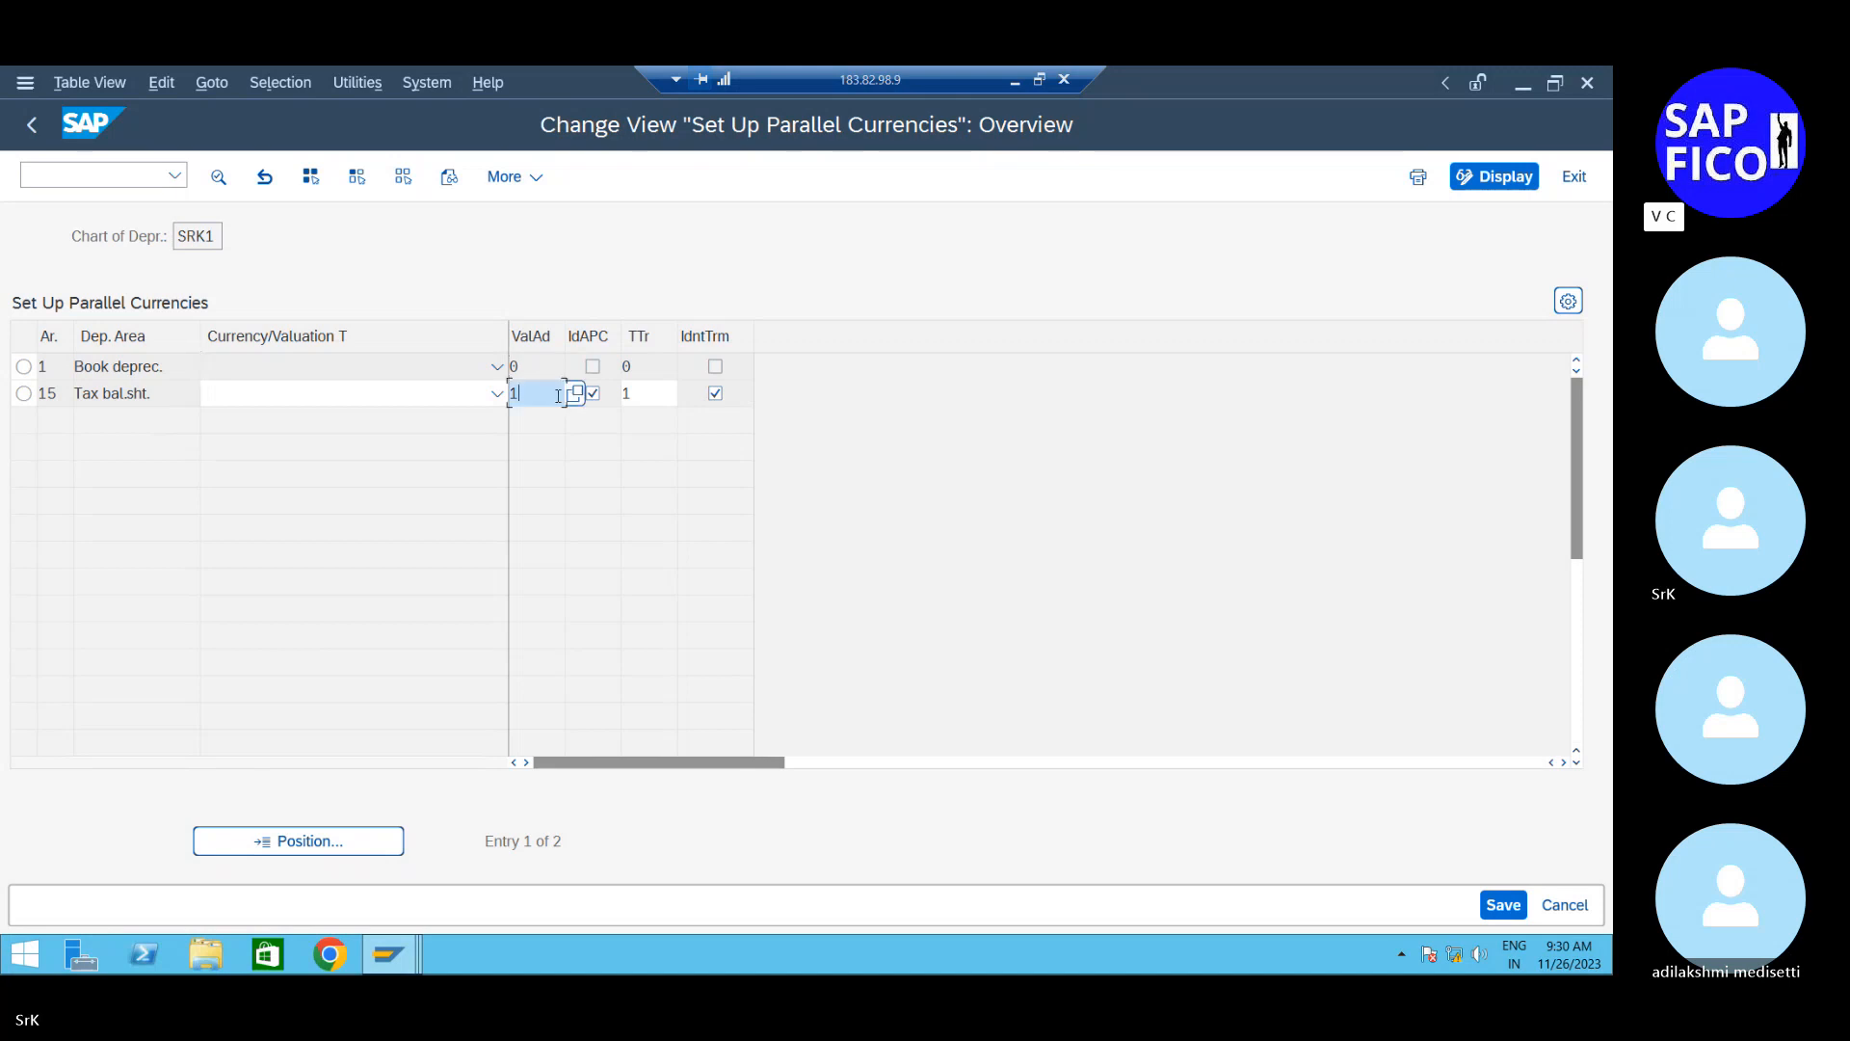
click(446, 395)
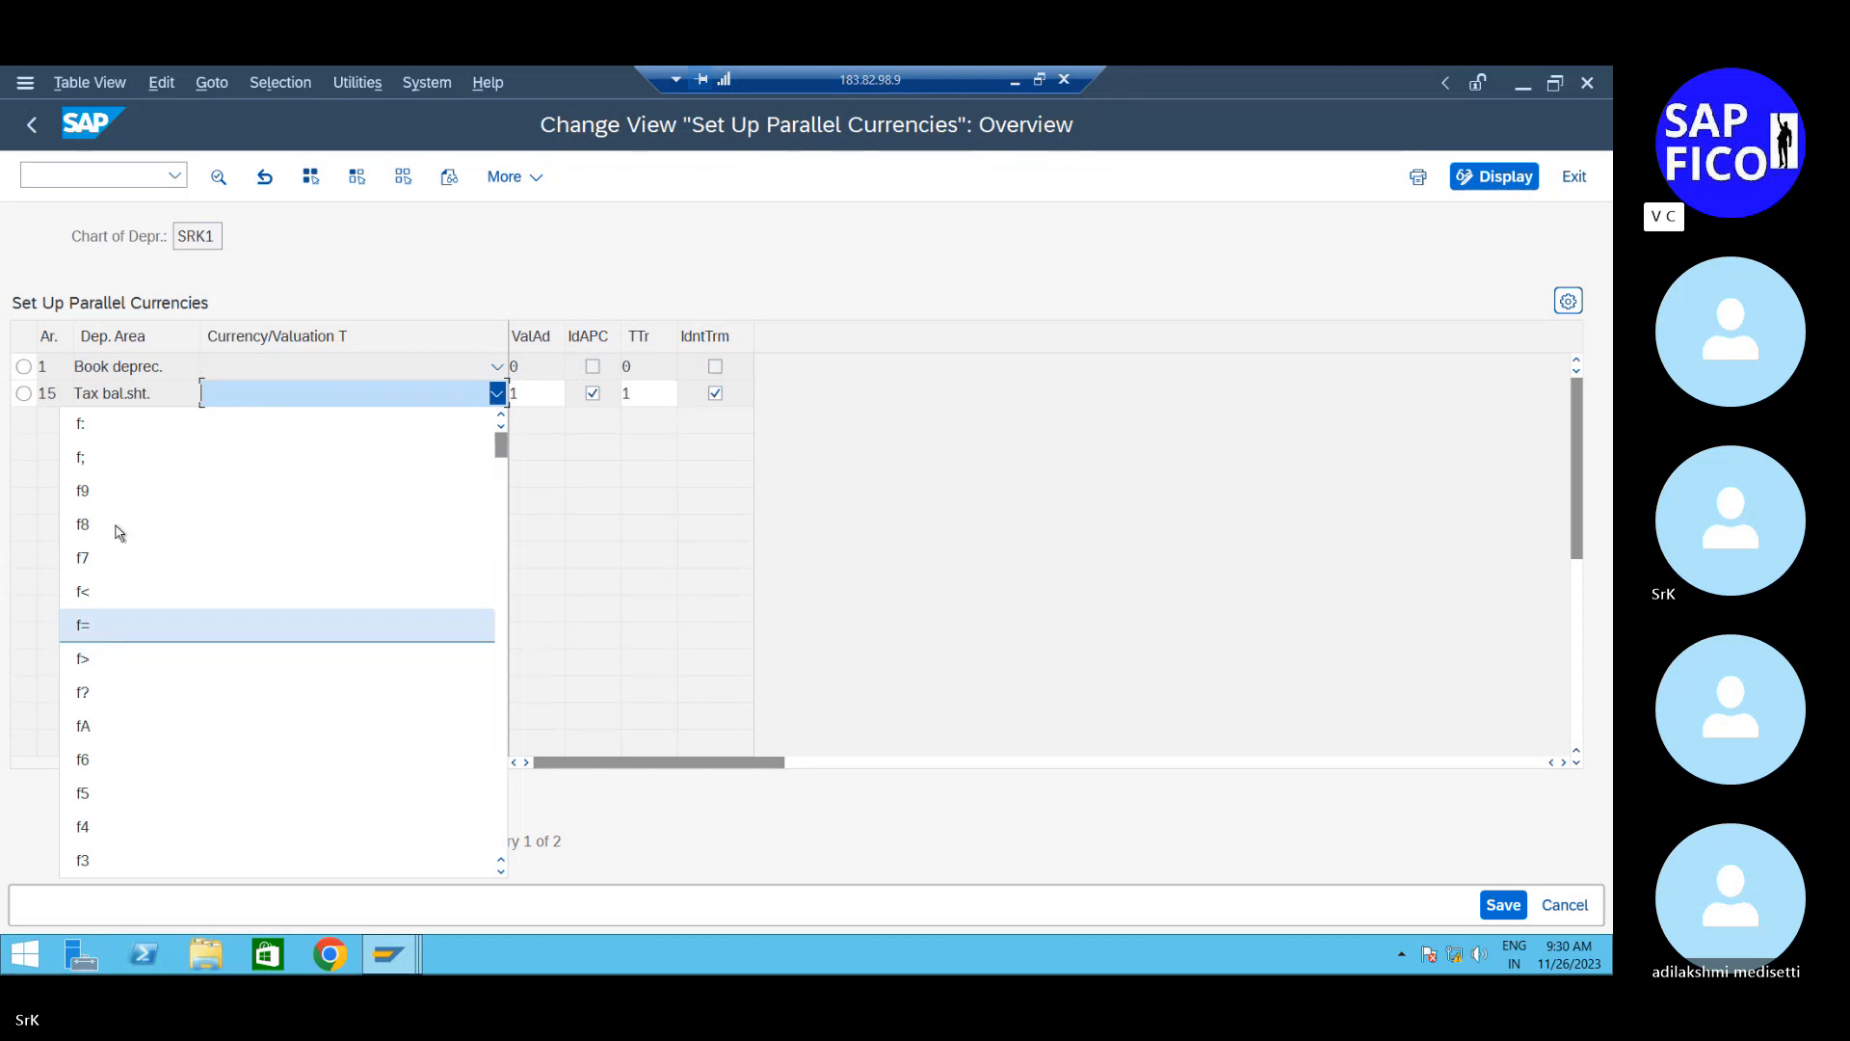
scroll(158, 723, down, 2)
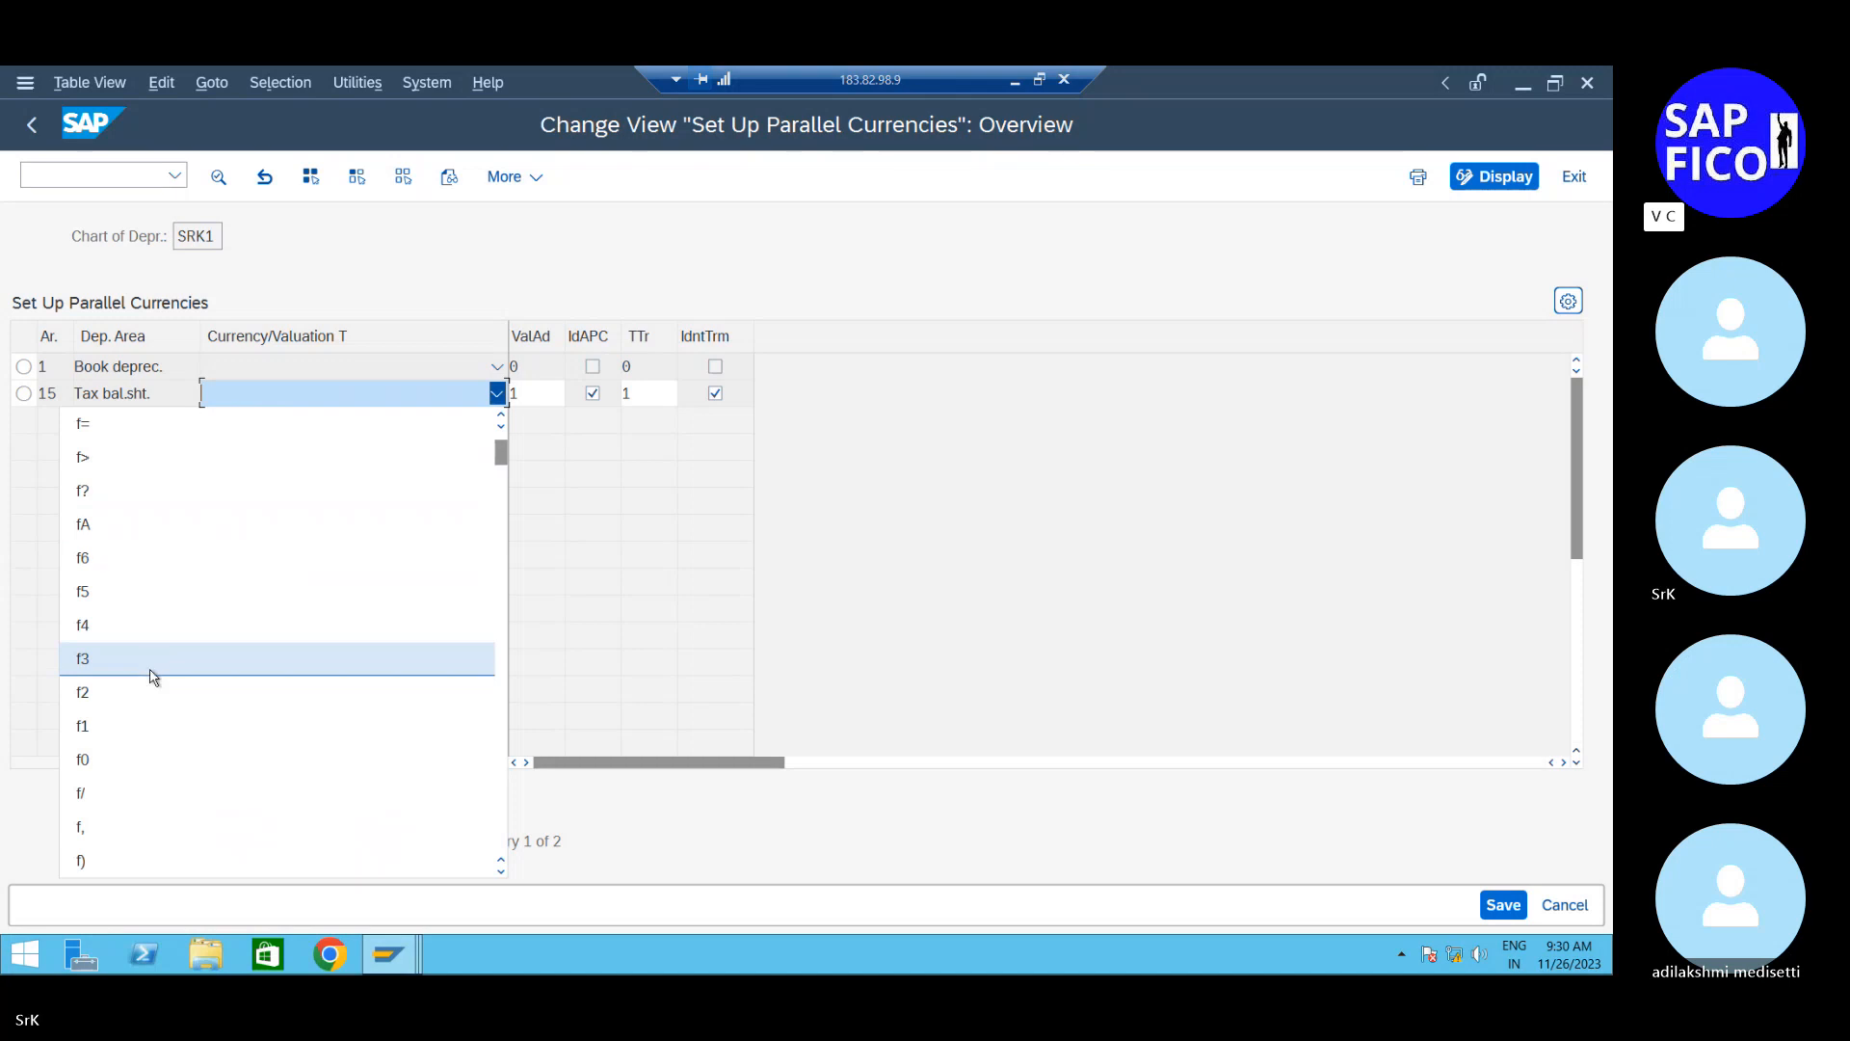
scroll(153, 676, down, 1)
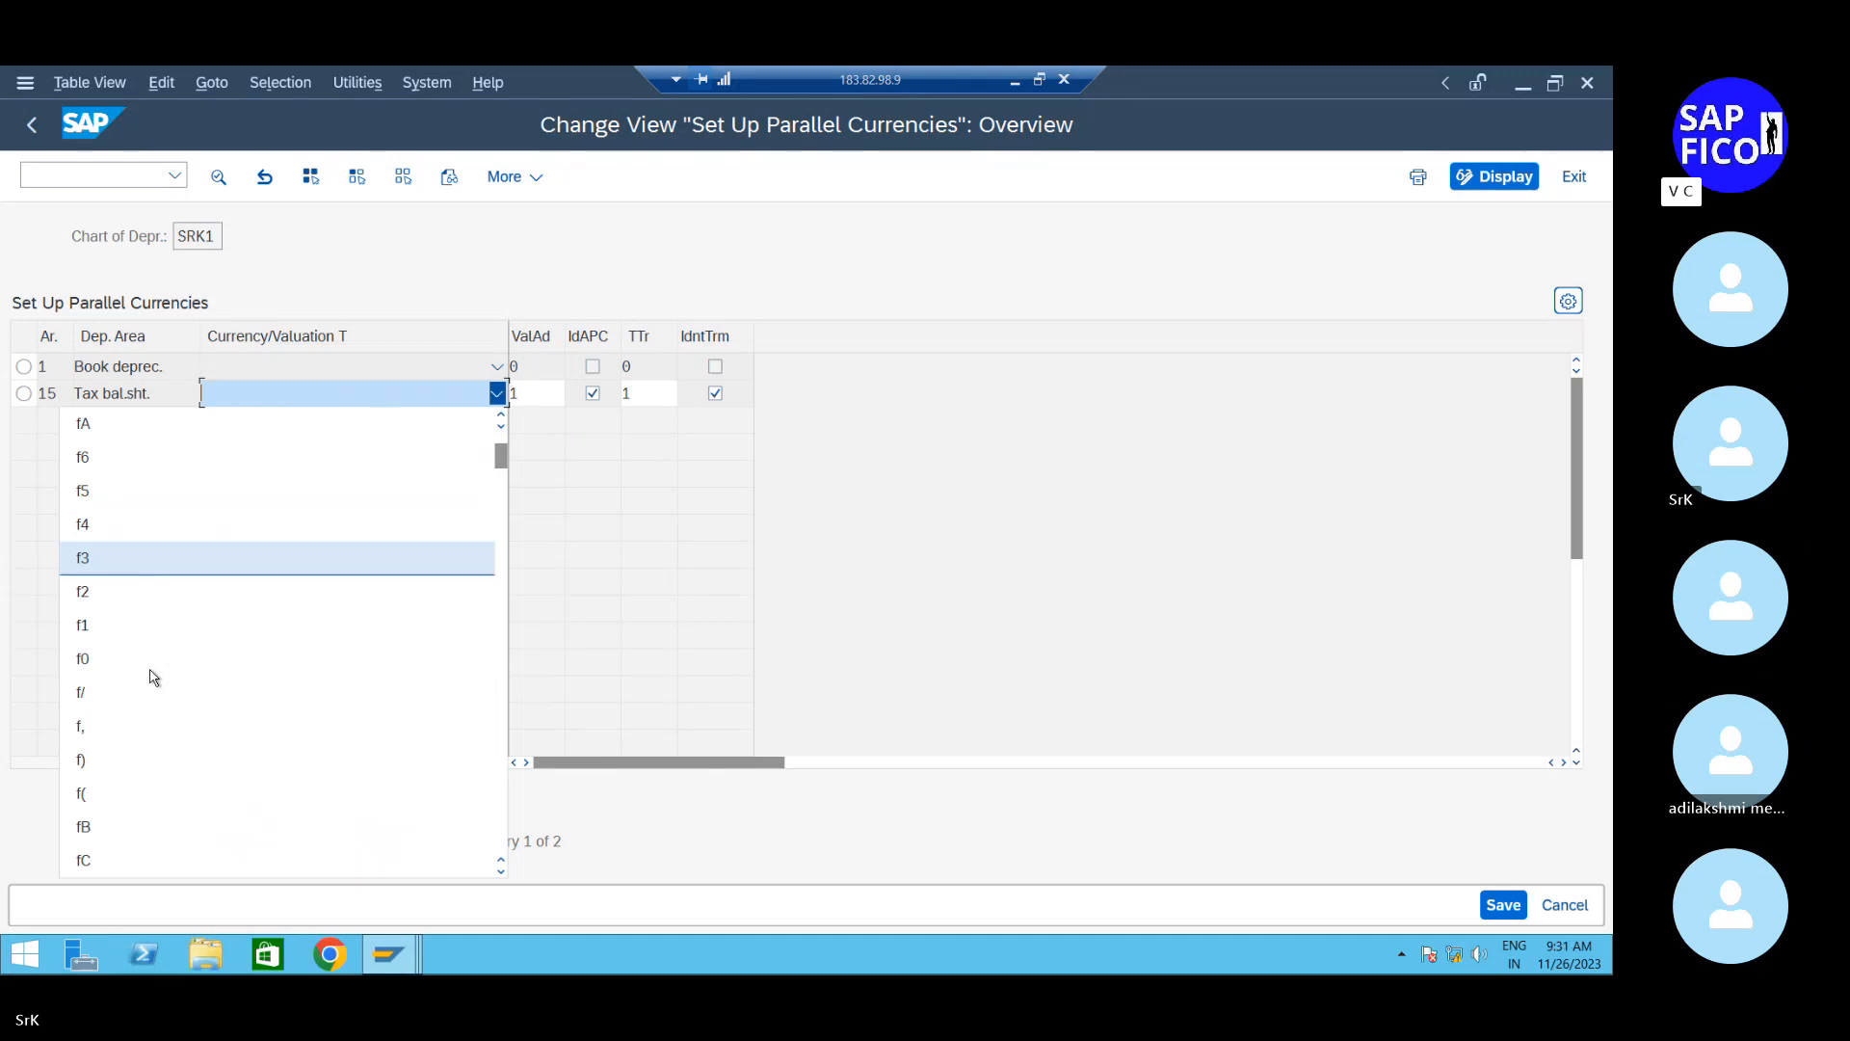
scroll(153, 677, up, 1)
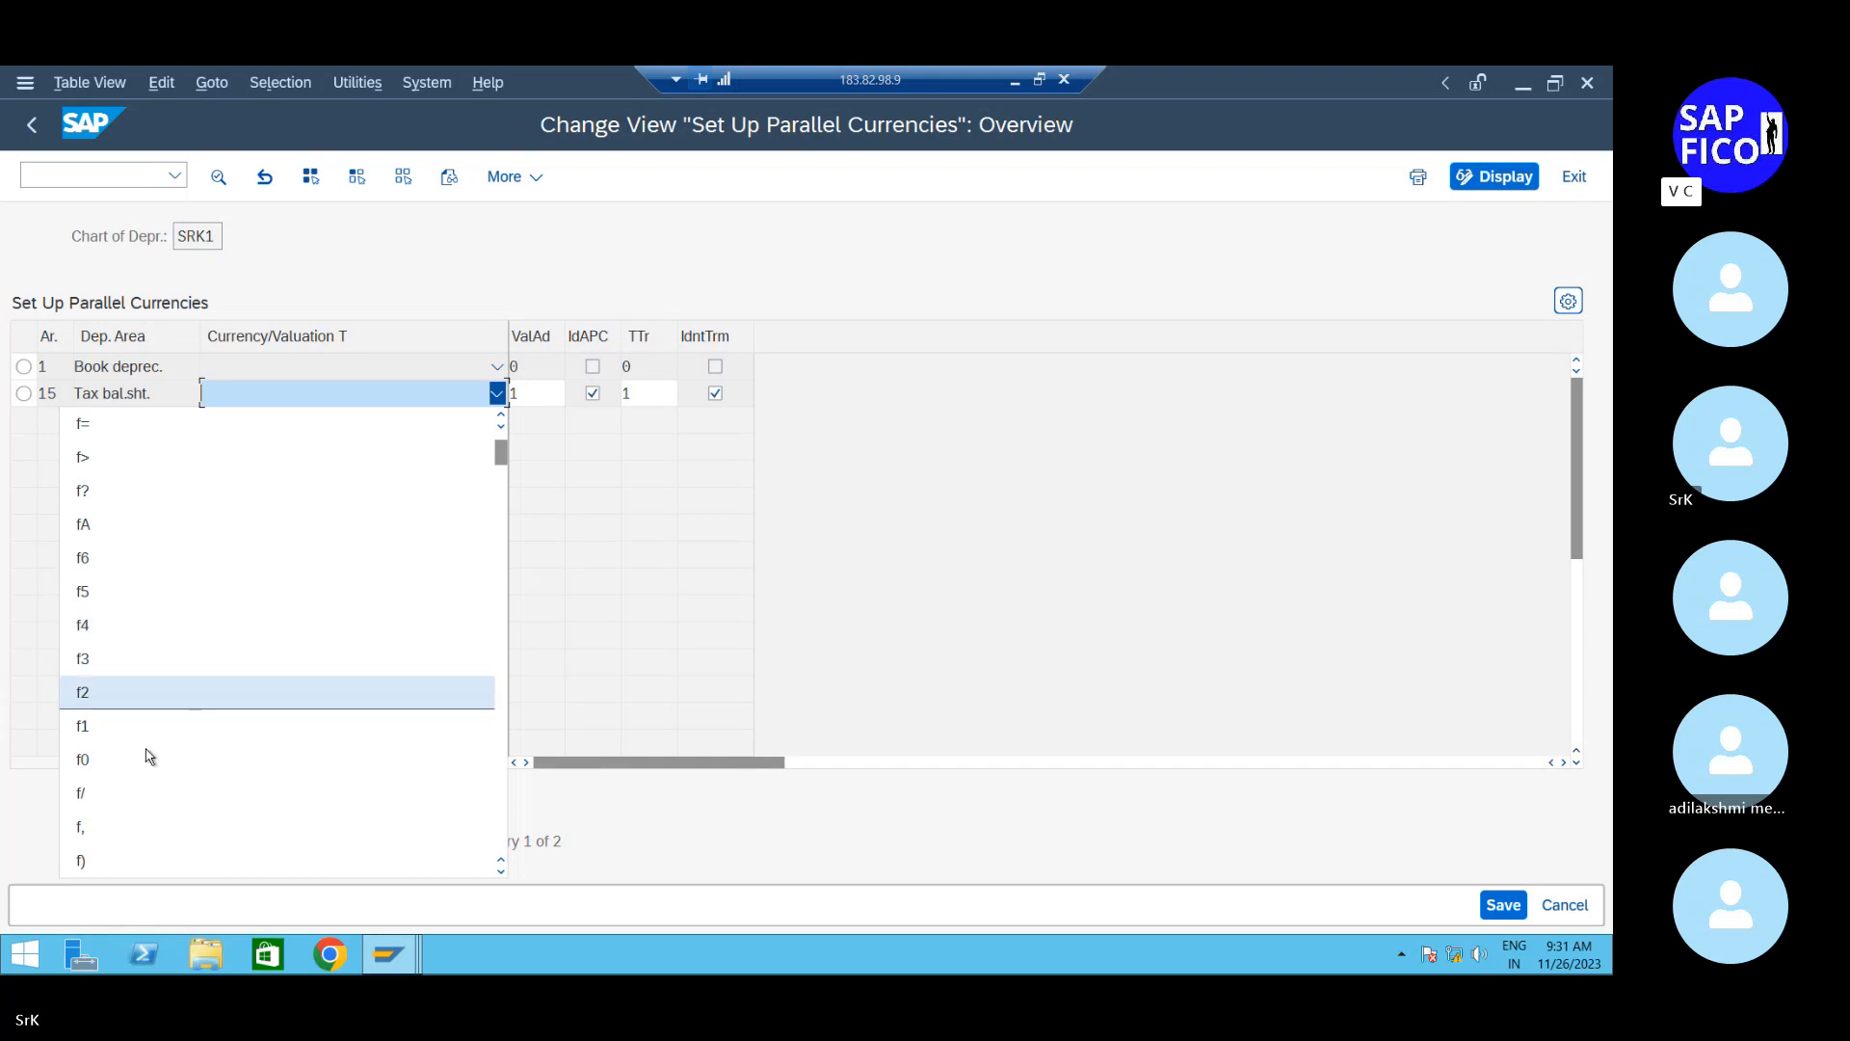
click(568, 532)
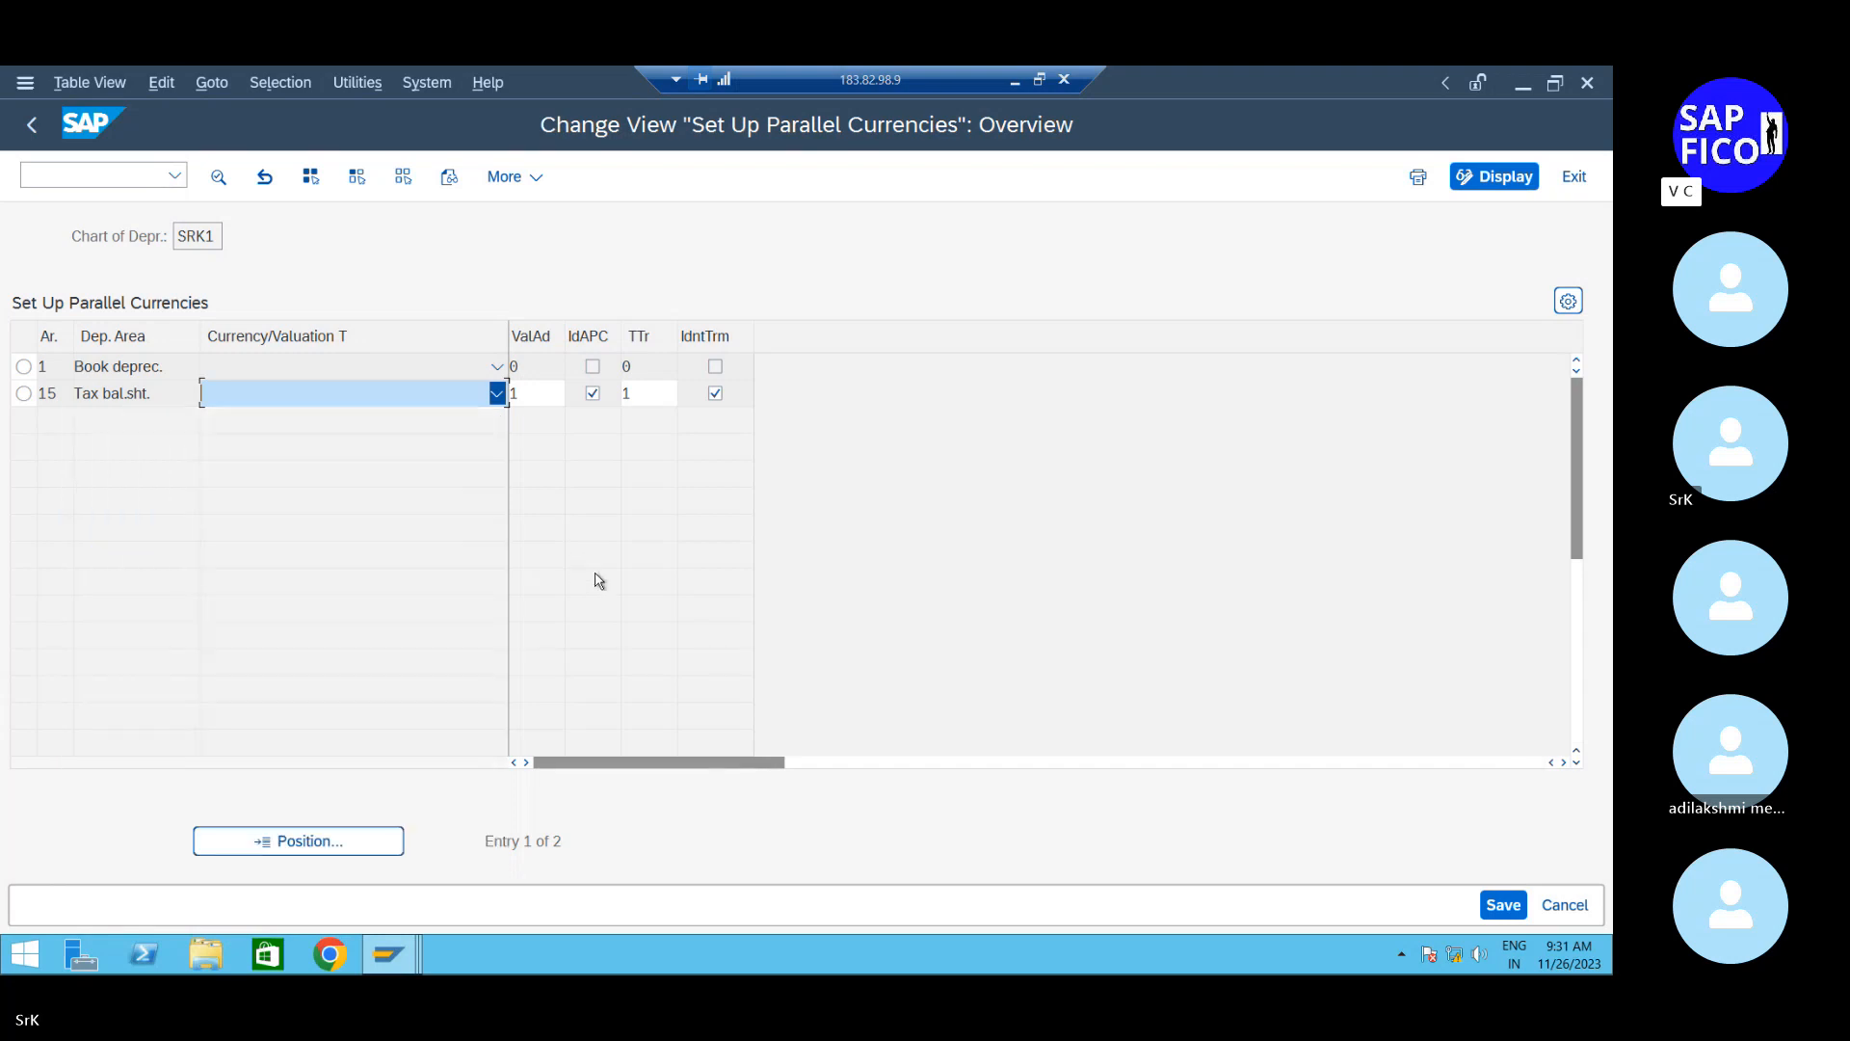
click(1503, 906)
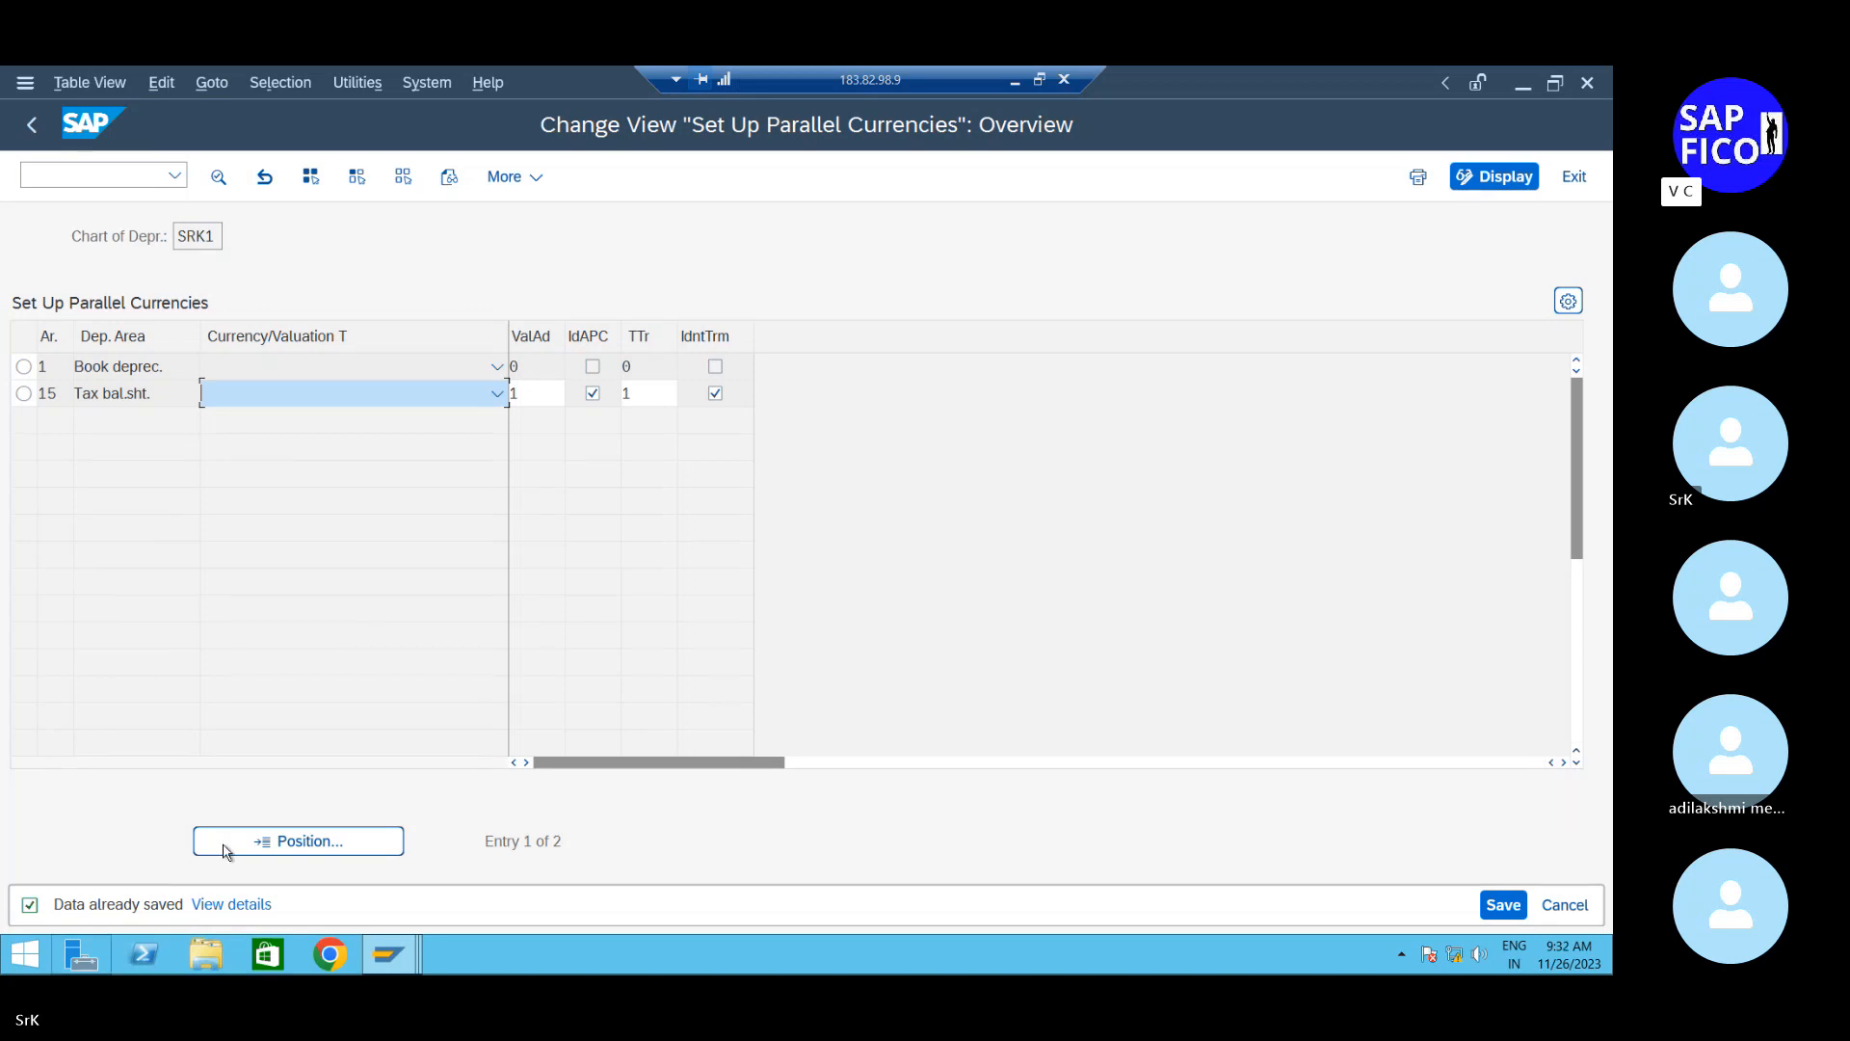
Try to open transaction OABD from the SAP Easy Access session and decline displaying the locked data
click(386, 952)
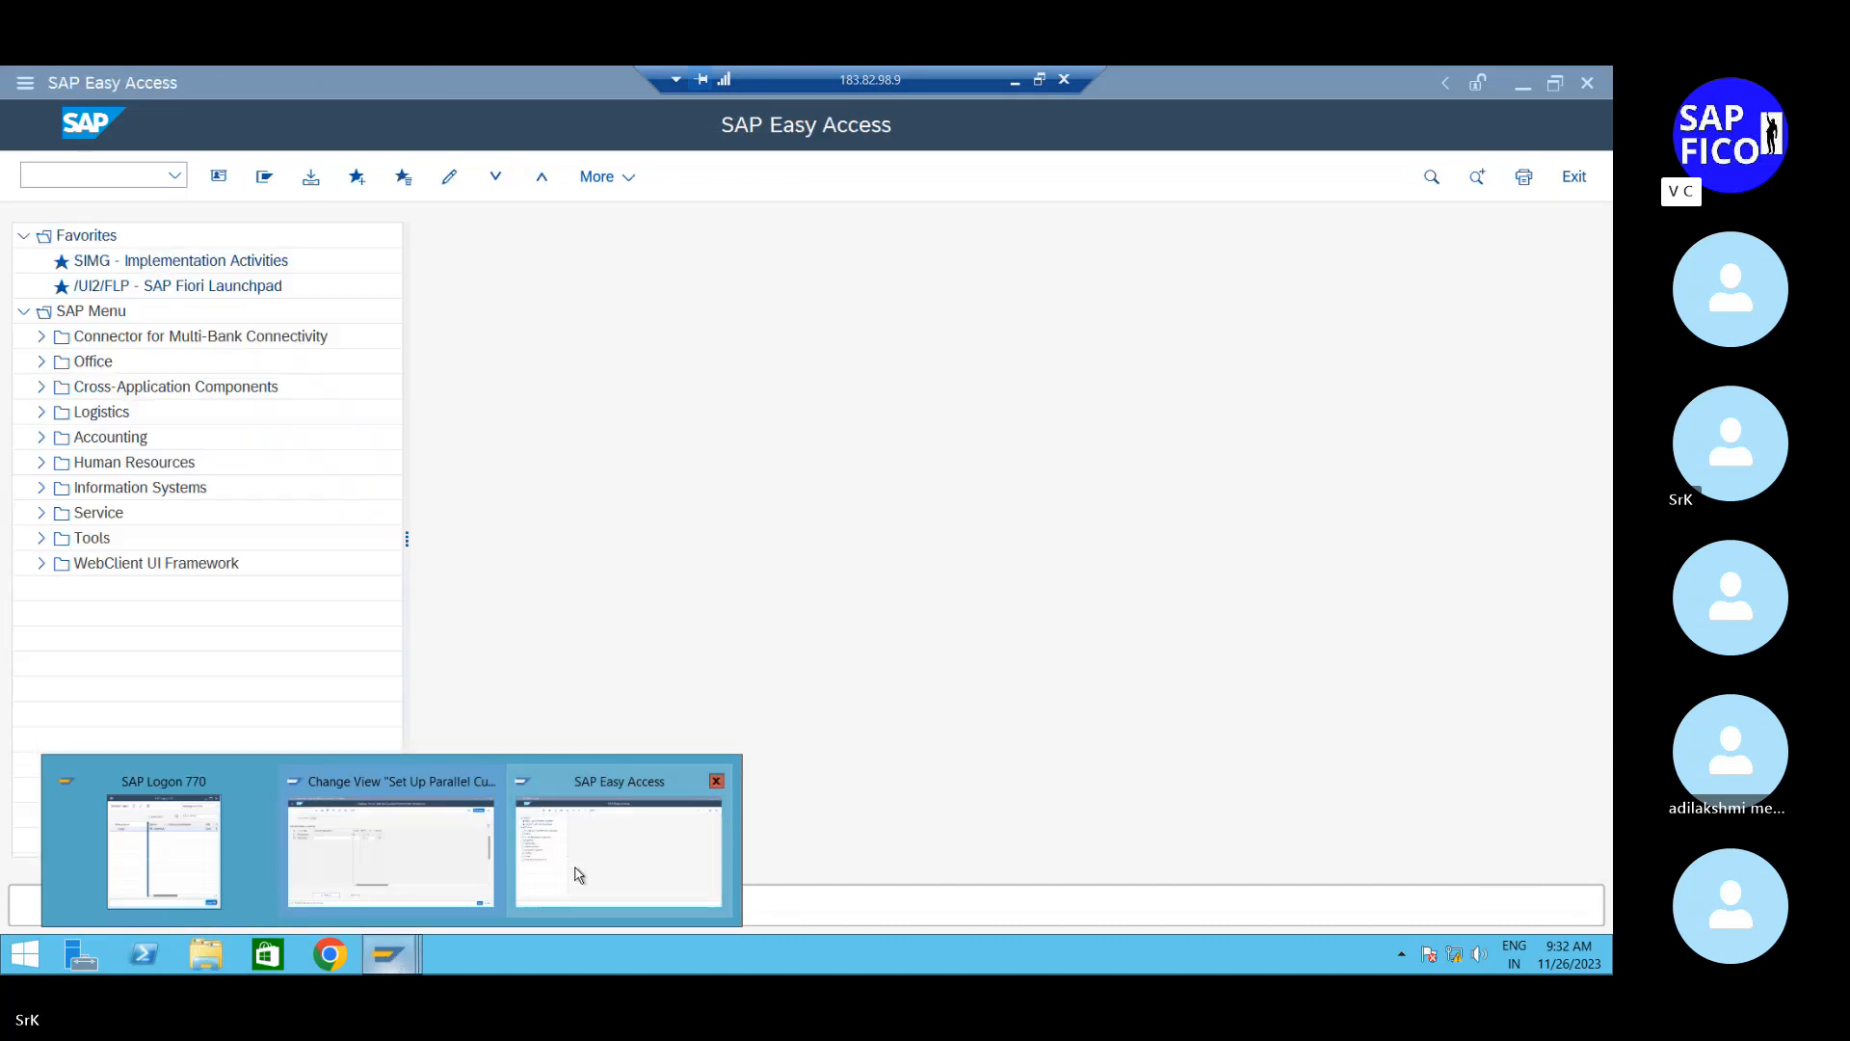
click(576, 874)
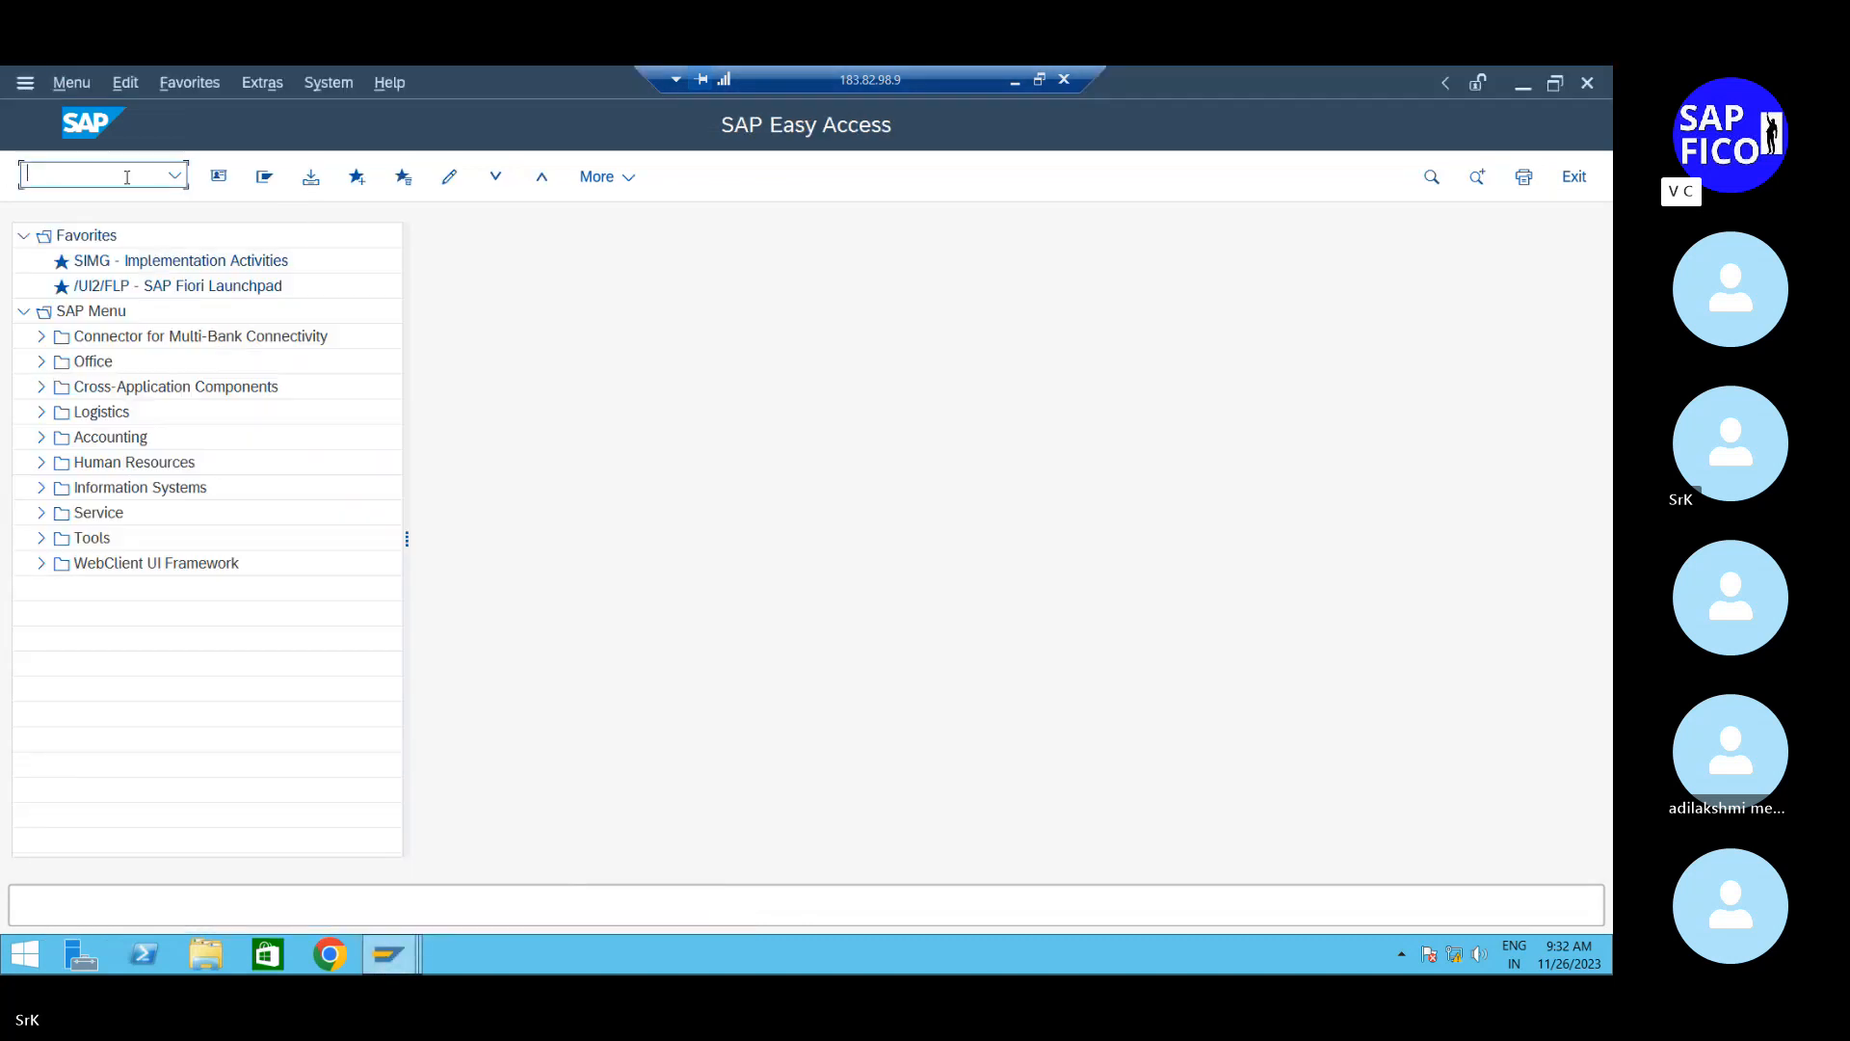
text(oabd)
key(Return)
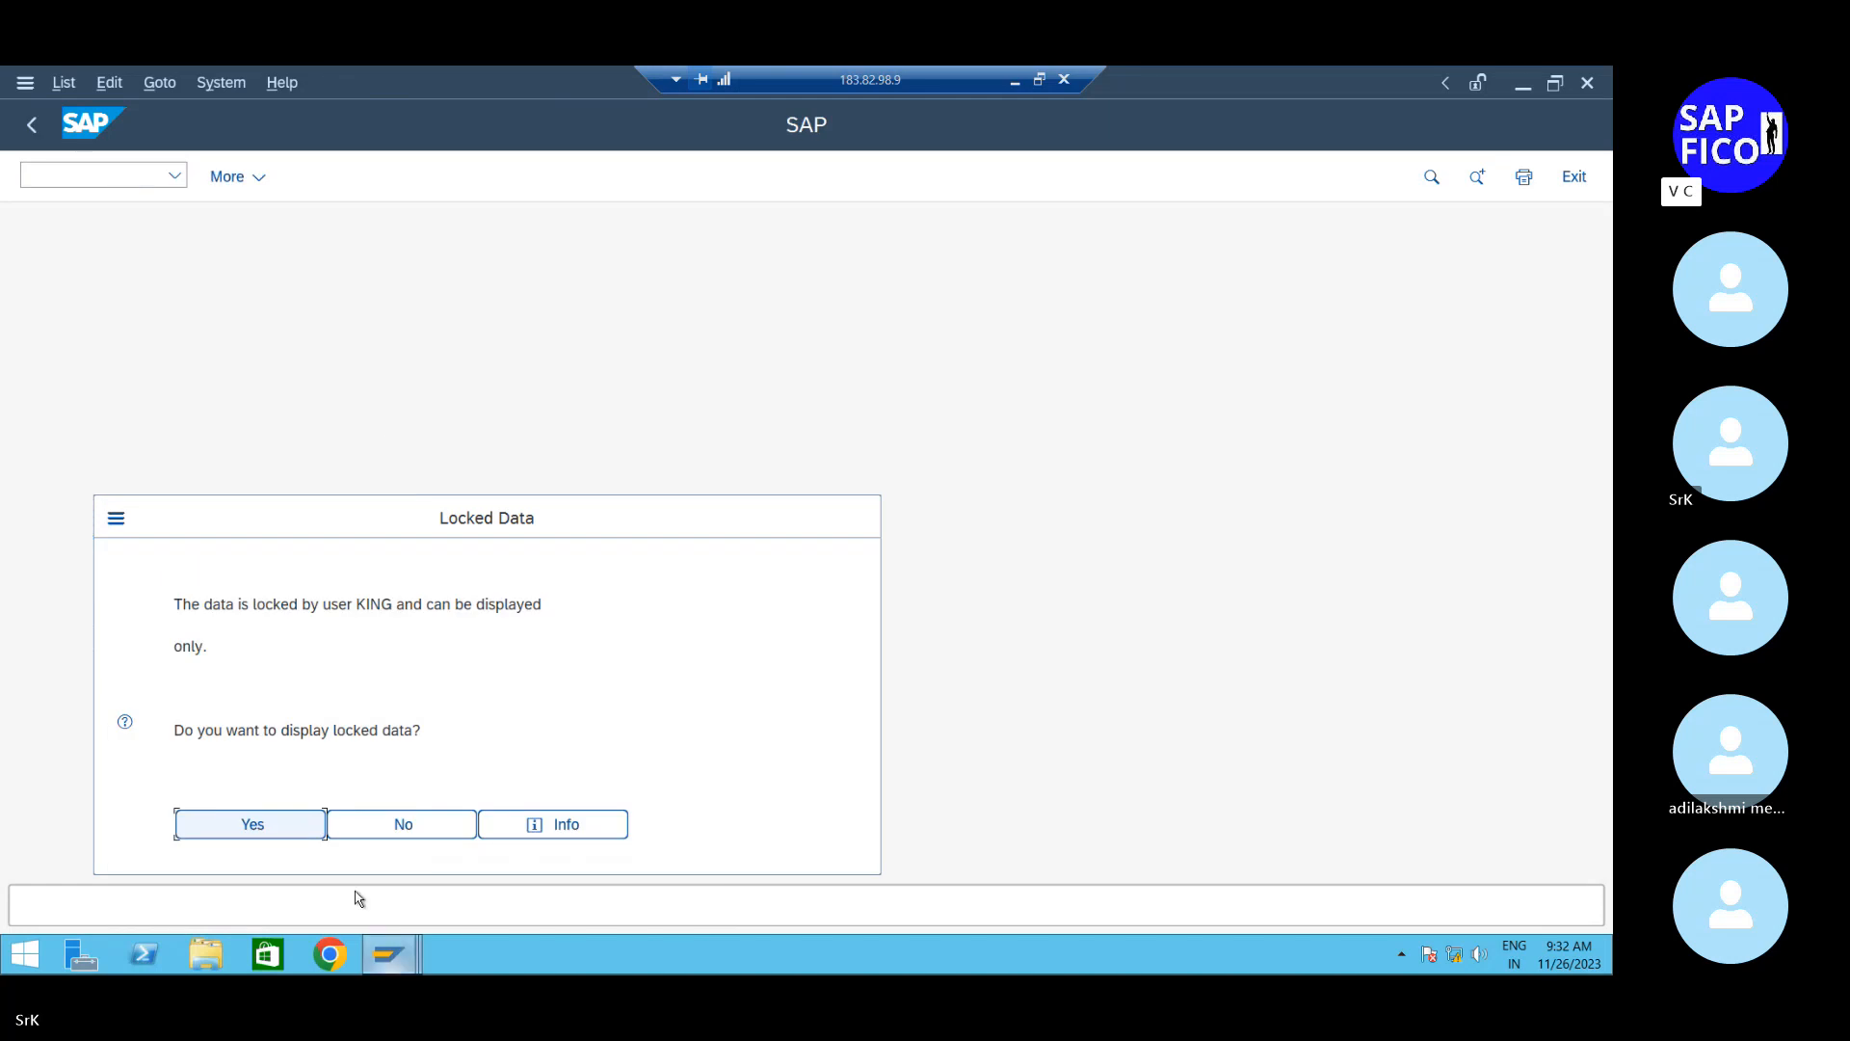
click(410, 830)
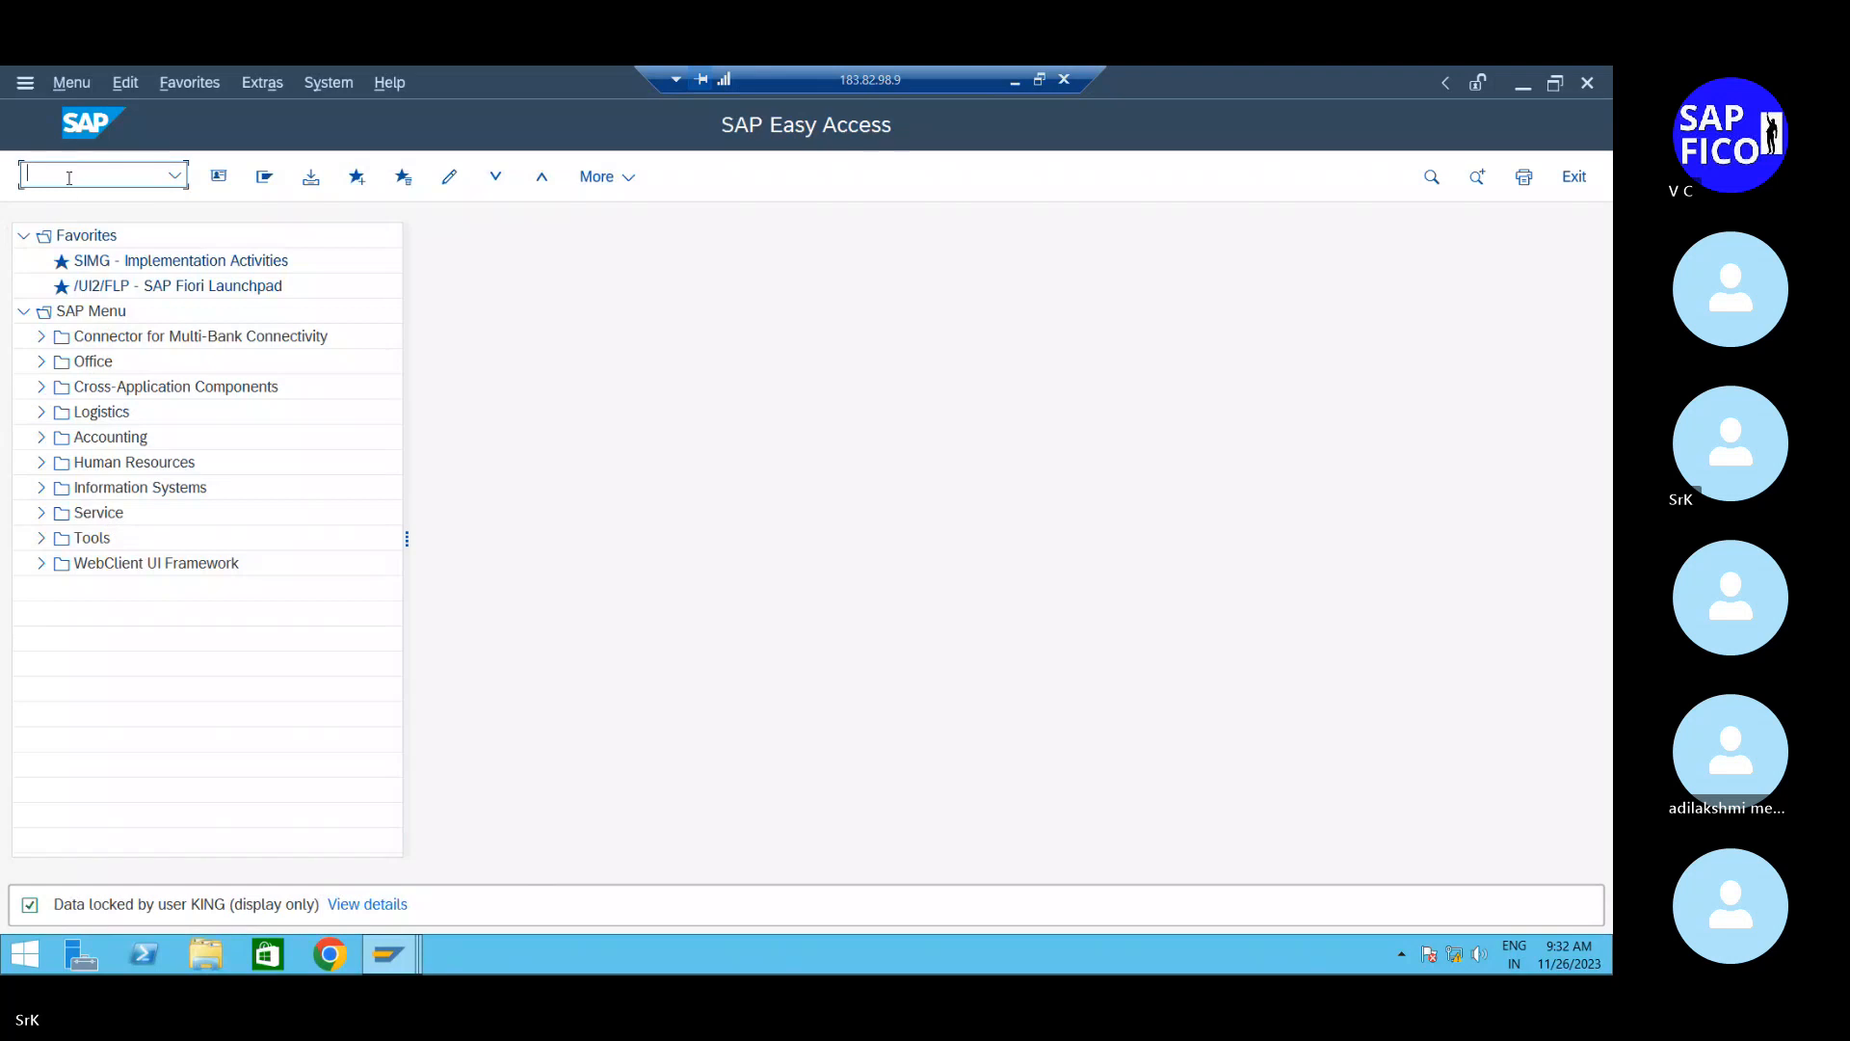
Start transaction SM12 and search the lock entries of client 100 with the user name left blank
text(sm12)
key(Return)
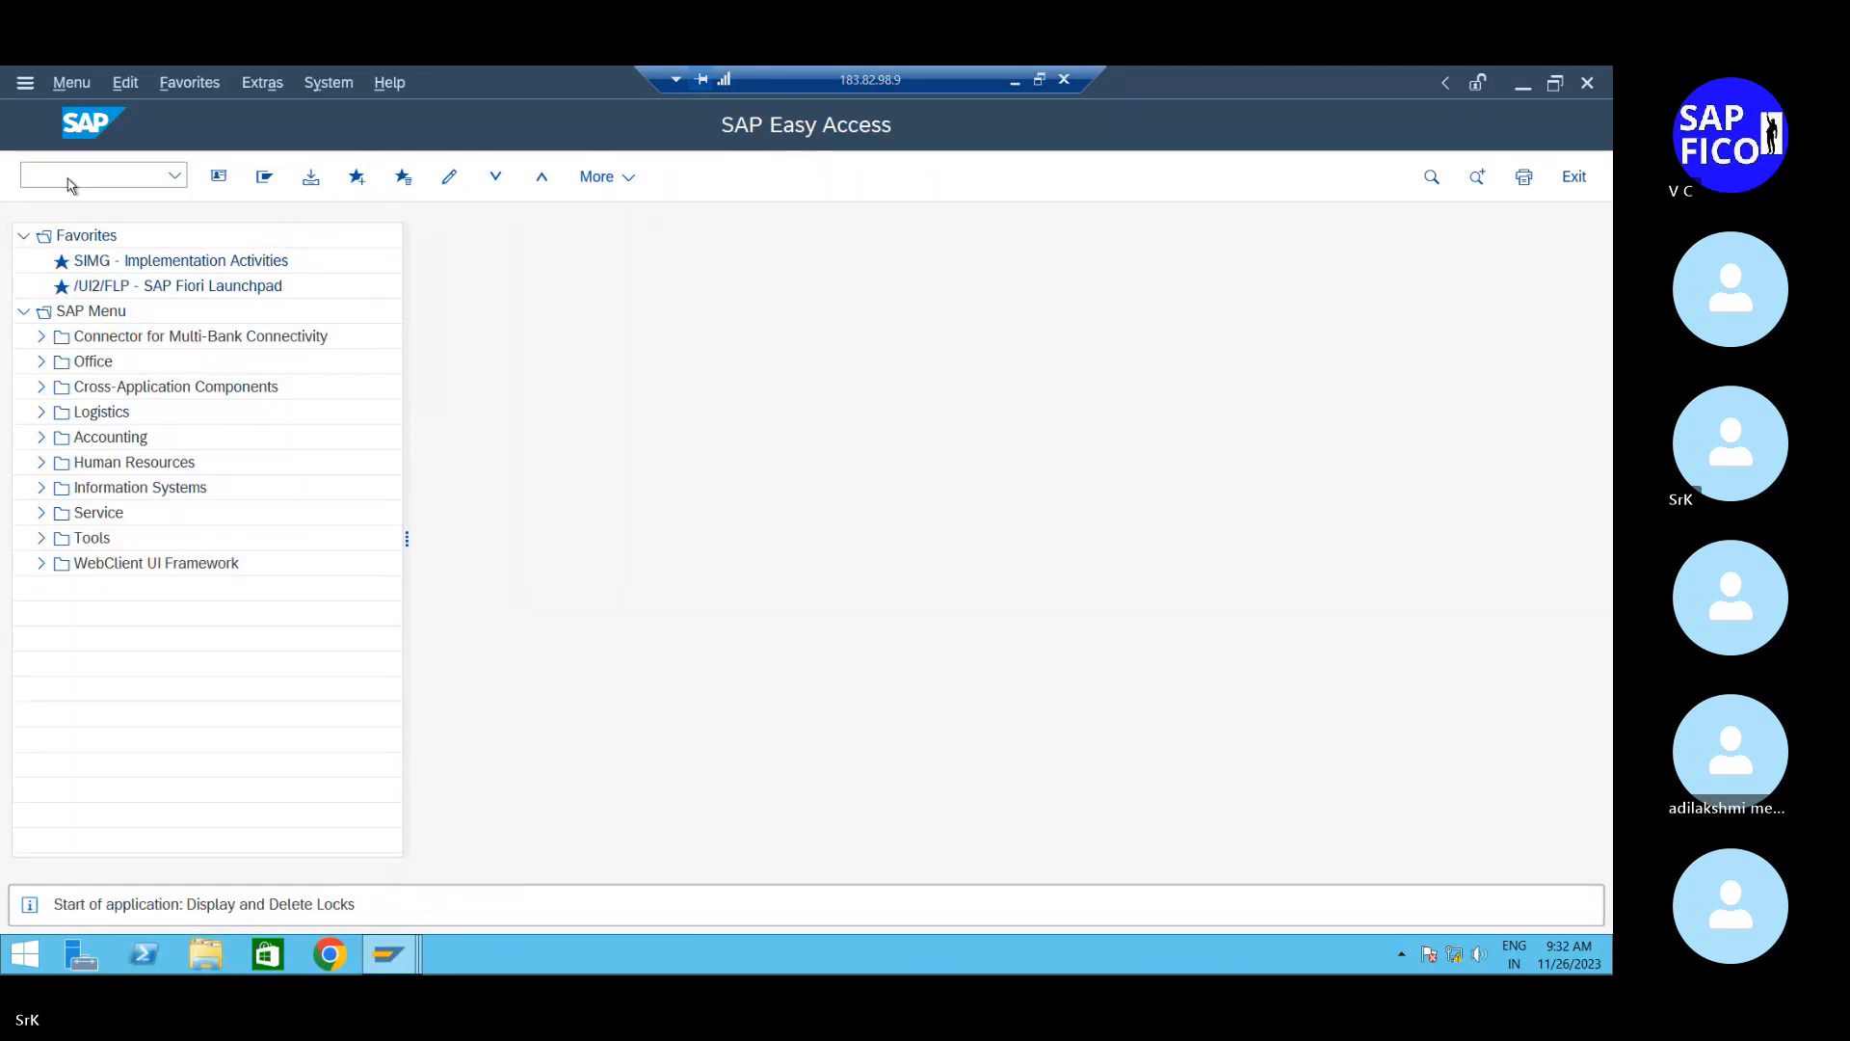
key(Tab)
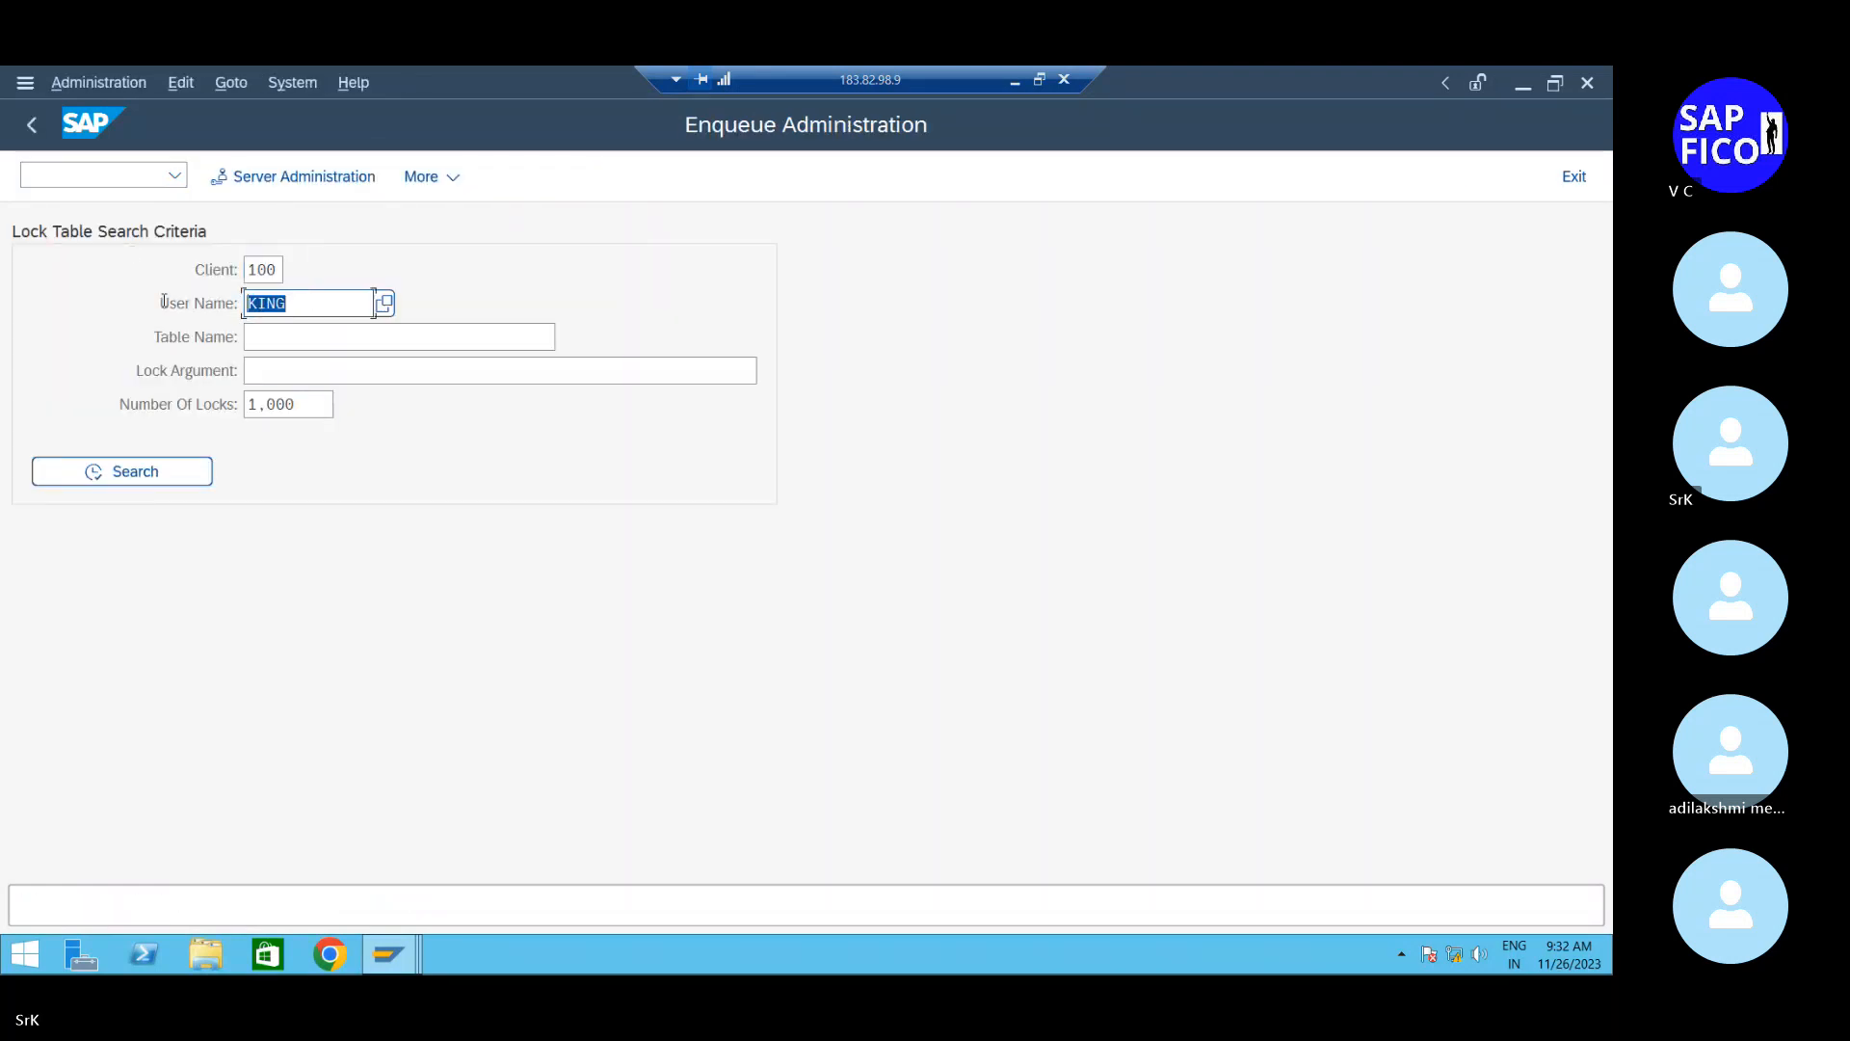
text(=)
click(109, 470)
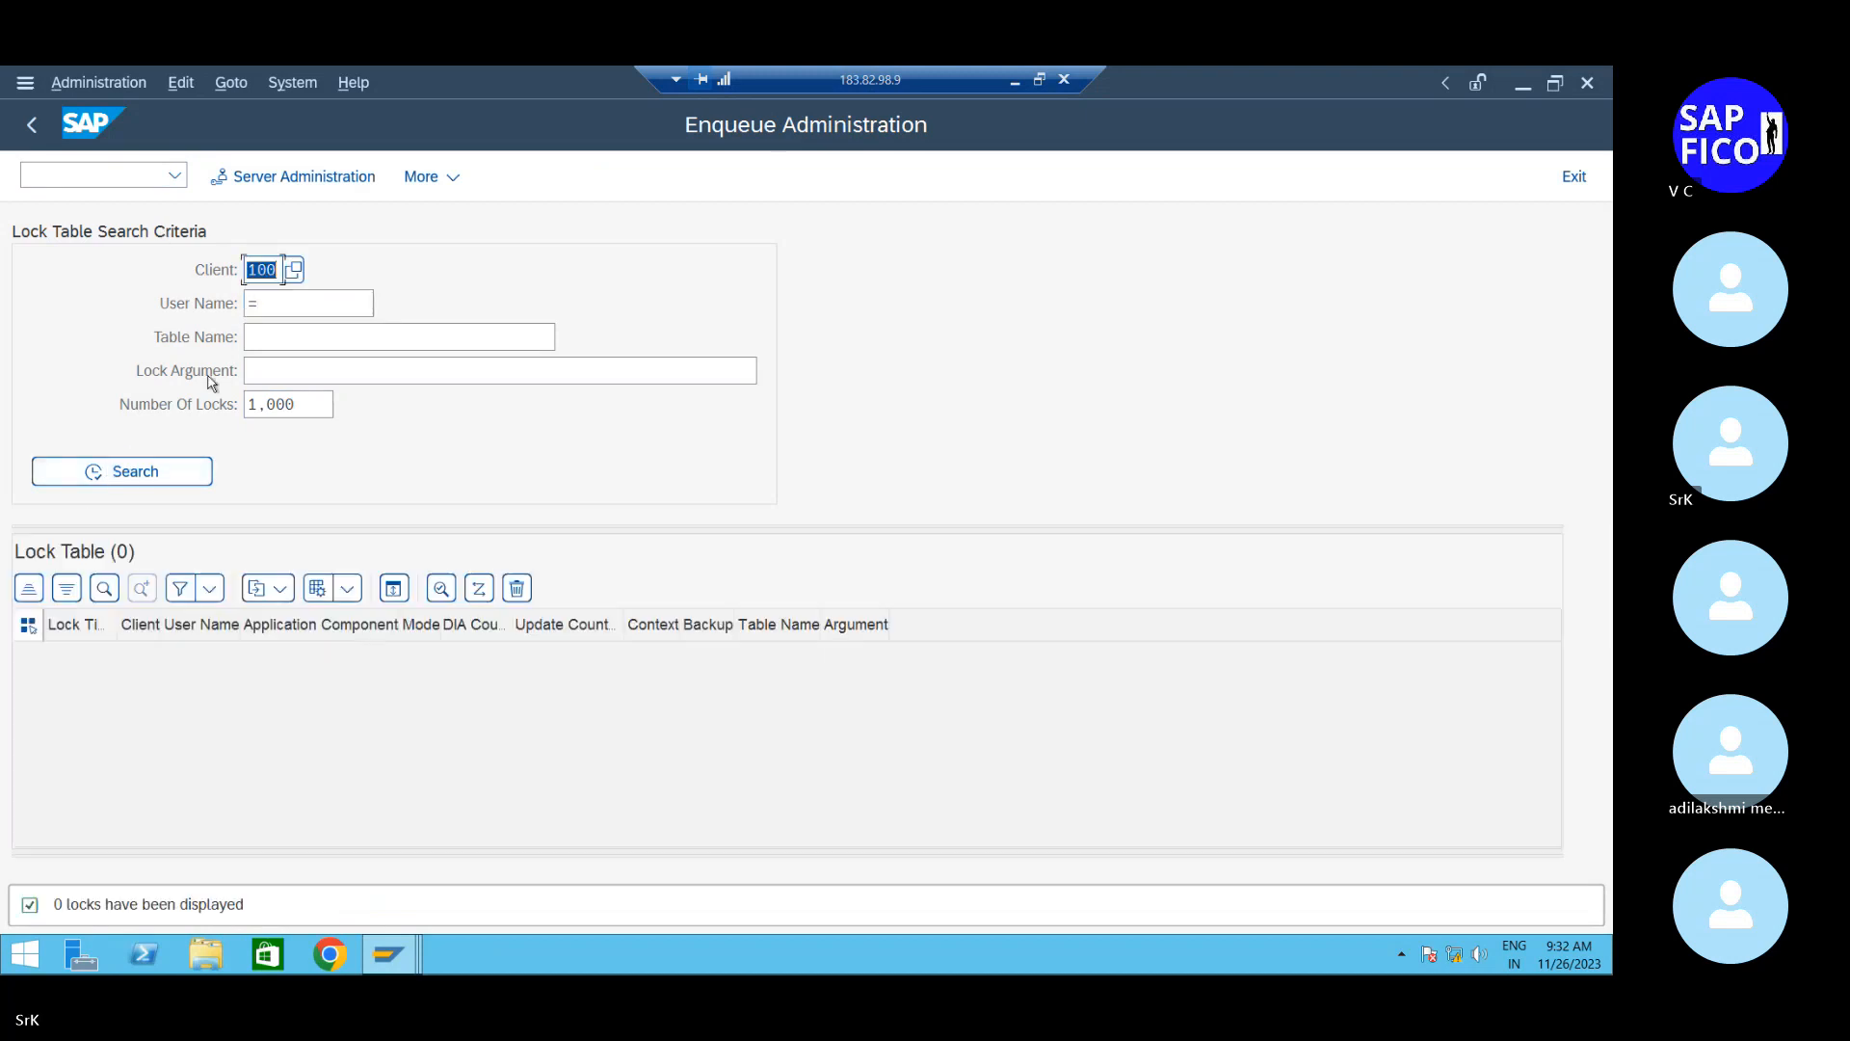
click(259, 304)
text(=)
key(BackSpace)
key(BackSpace)
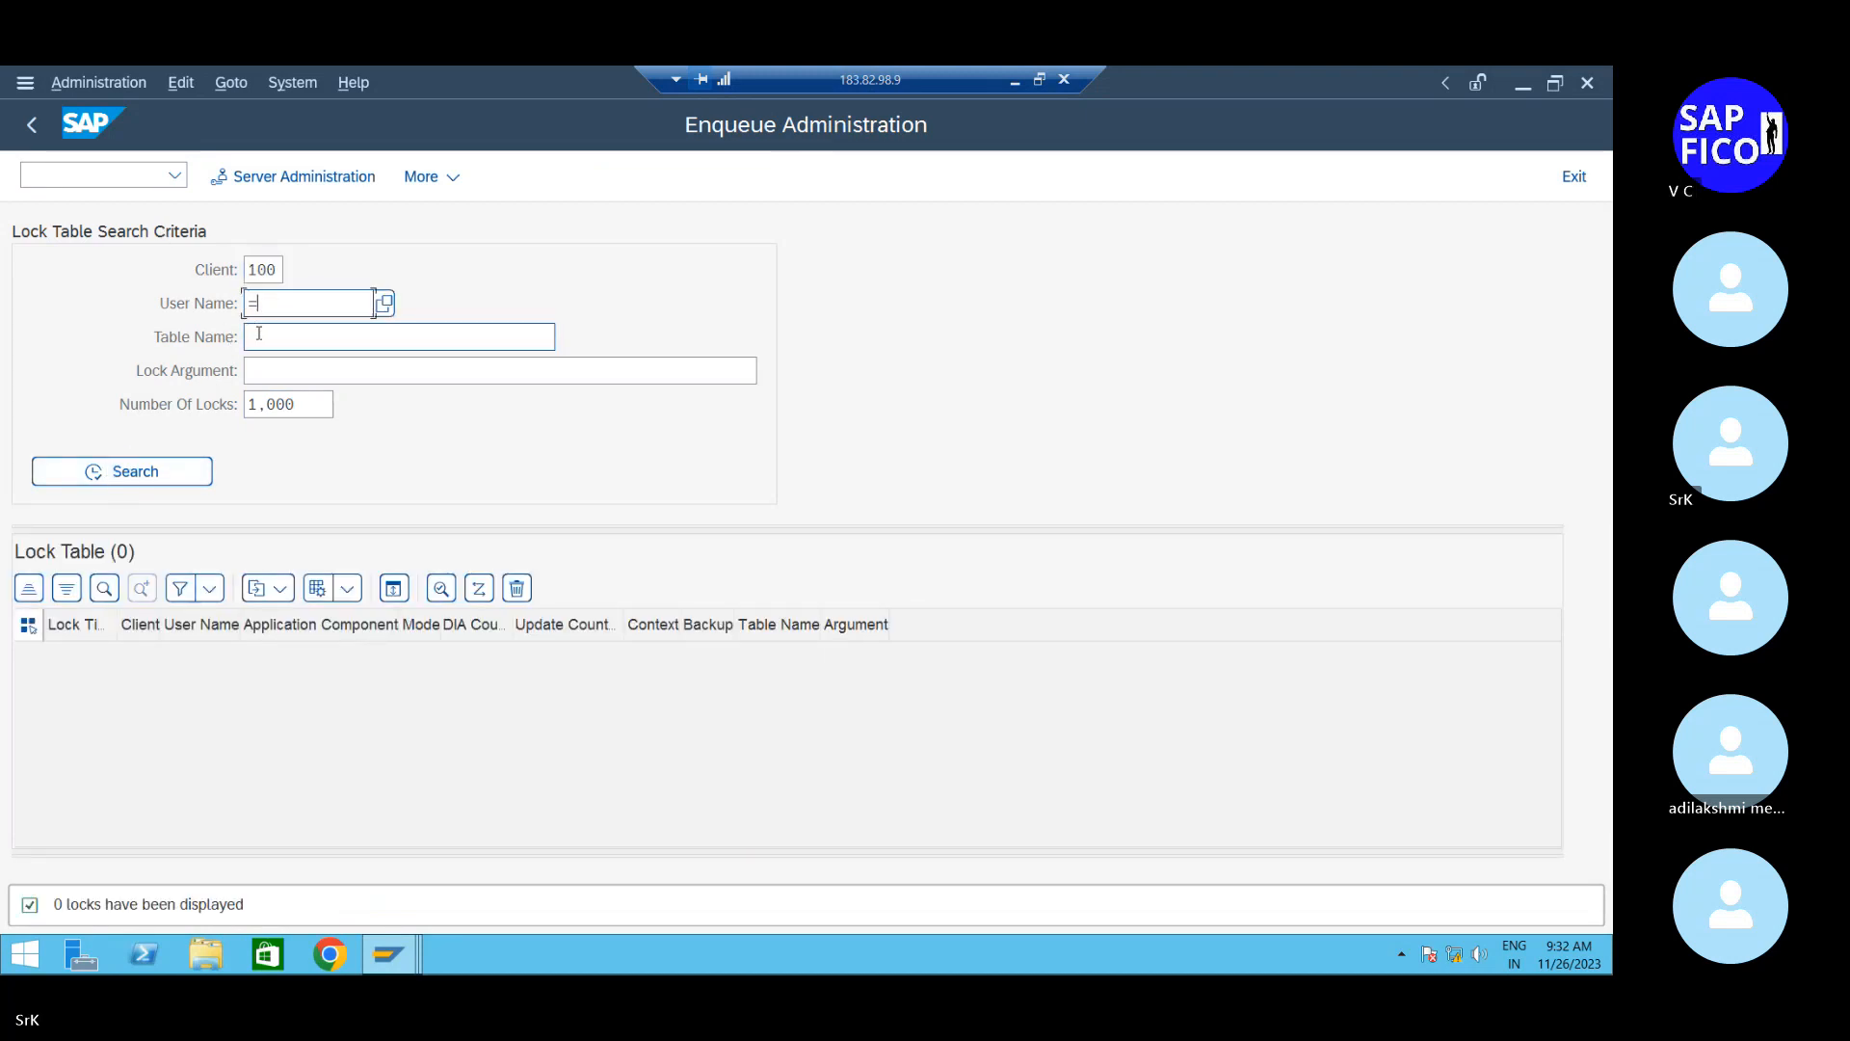
click(111, 472)
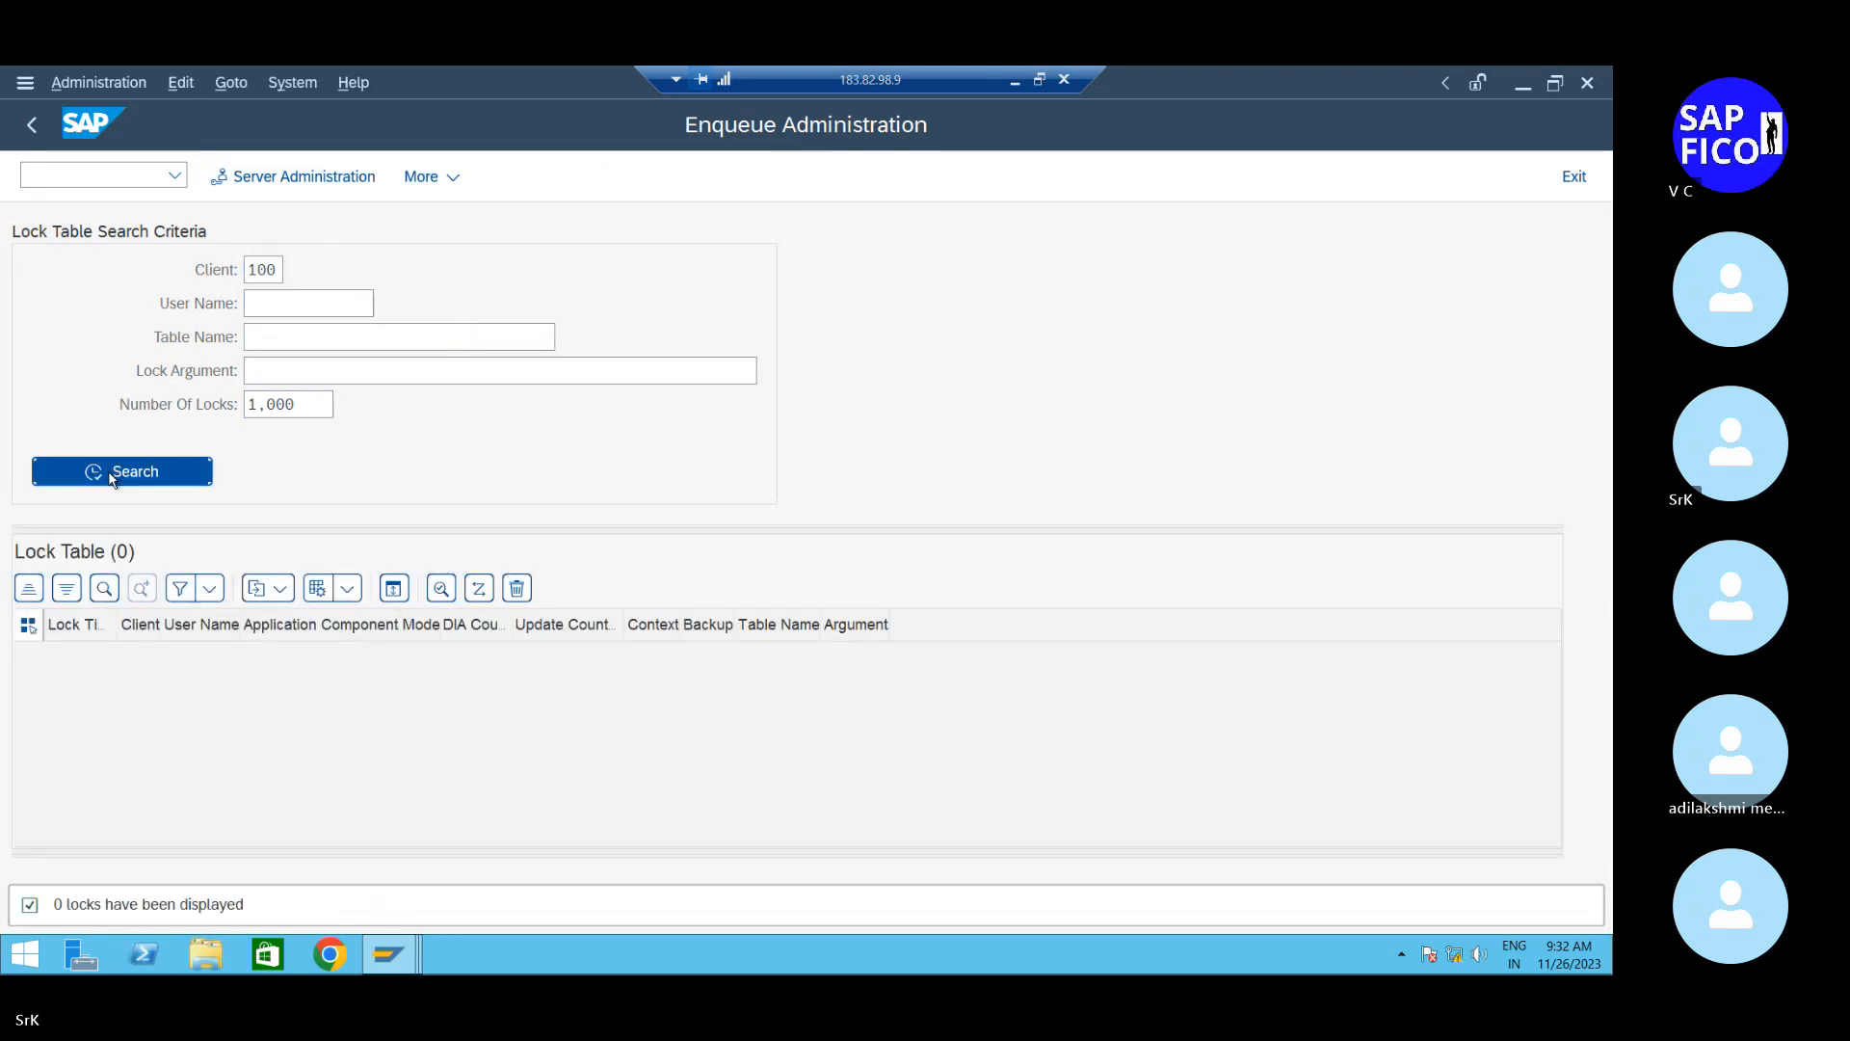
Delete all lock entries listed for client 100 and repeat the lock search
click(27, 590)
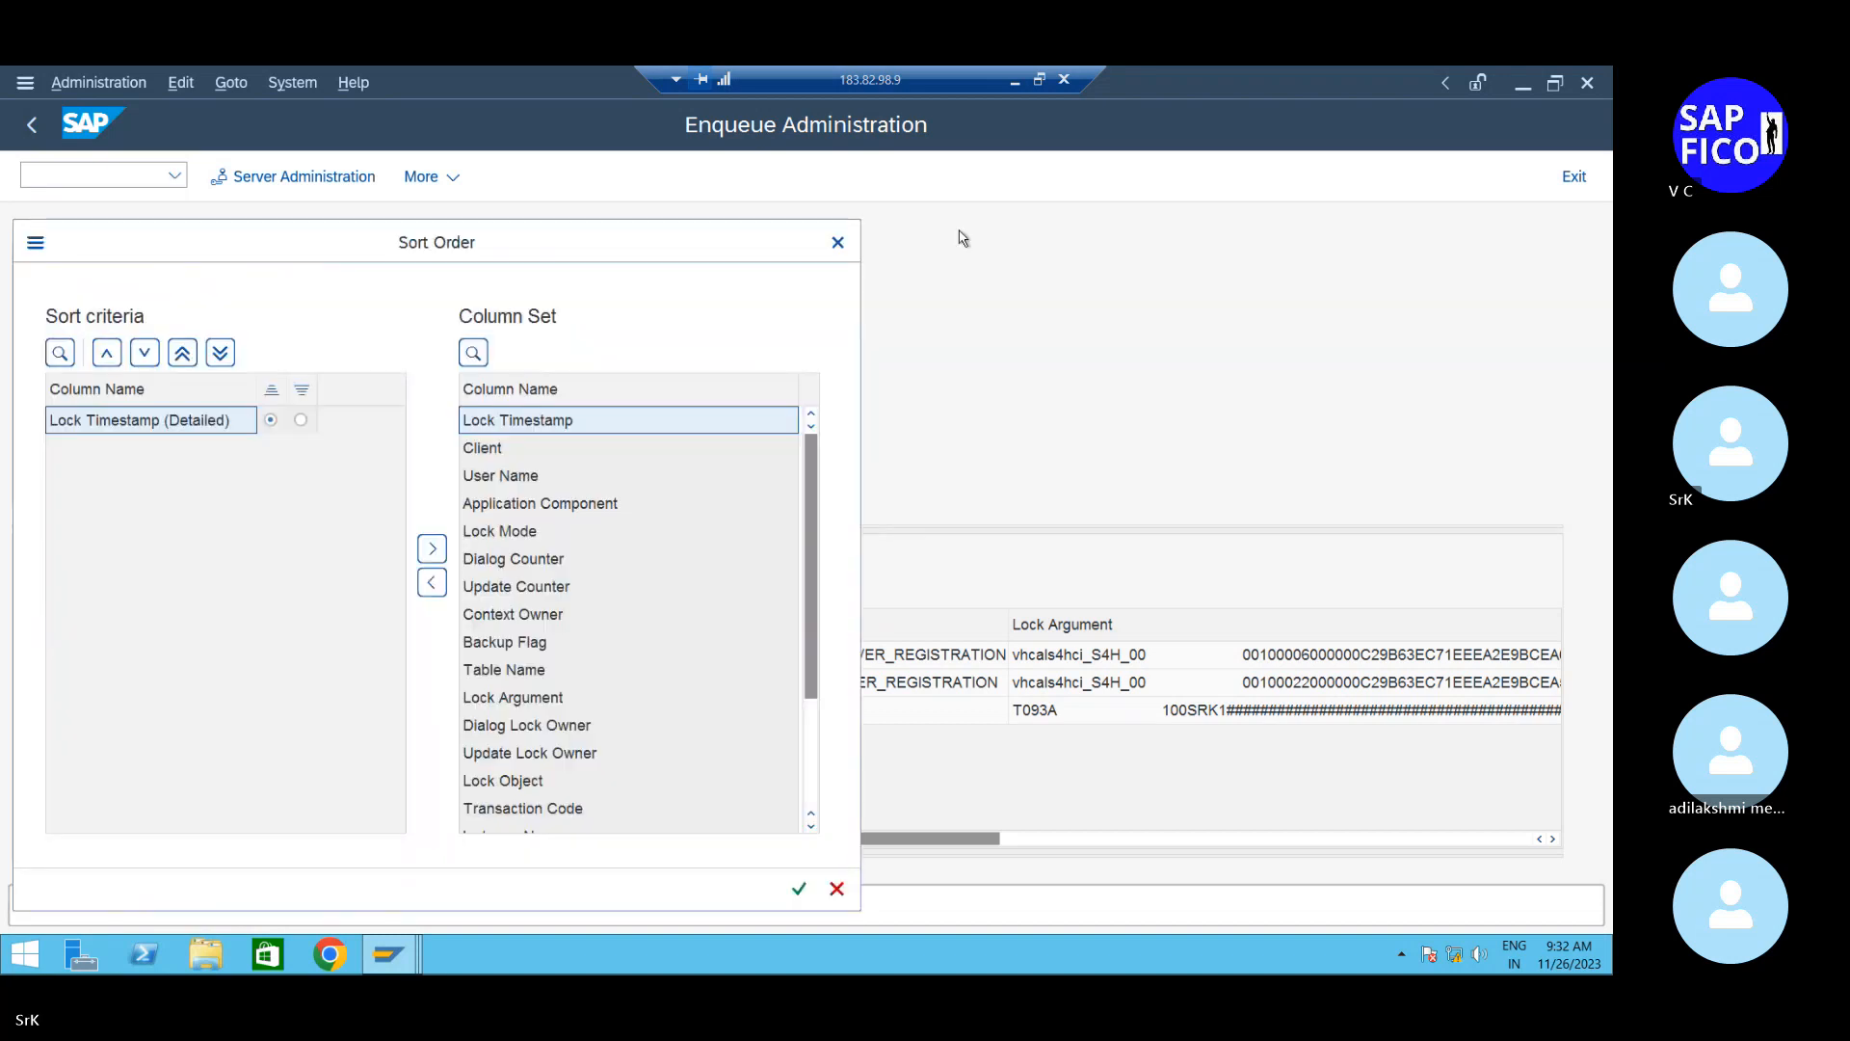
click(837, 242)
click(28, 626)
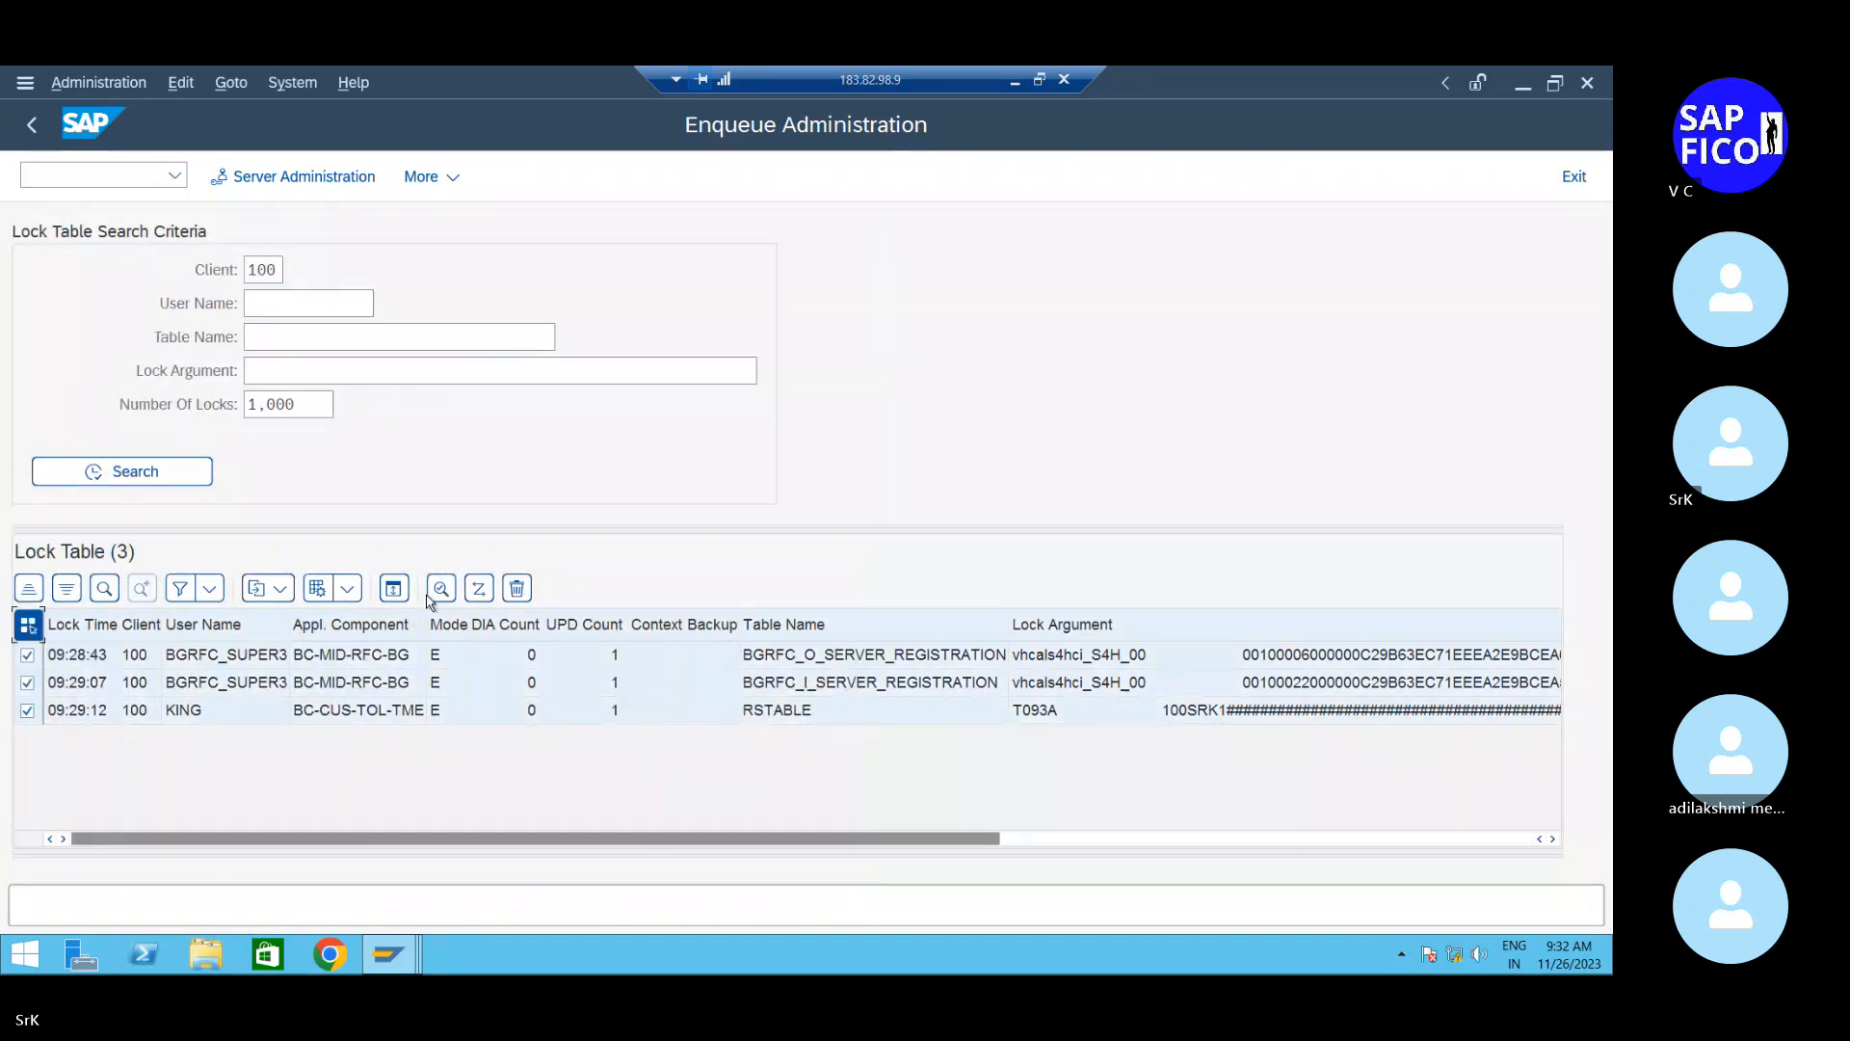
click(517, 589)
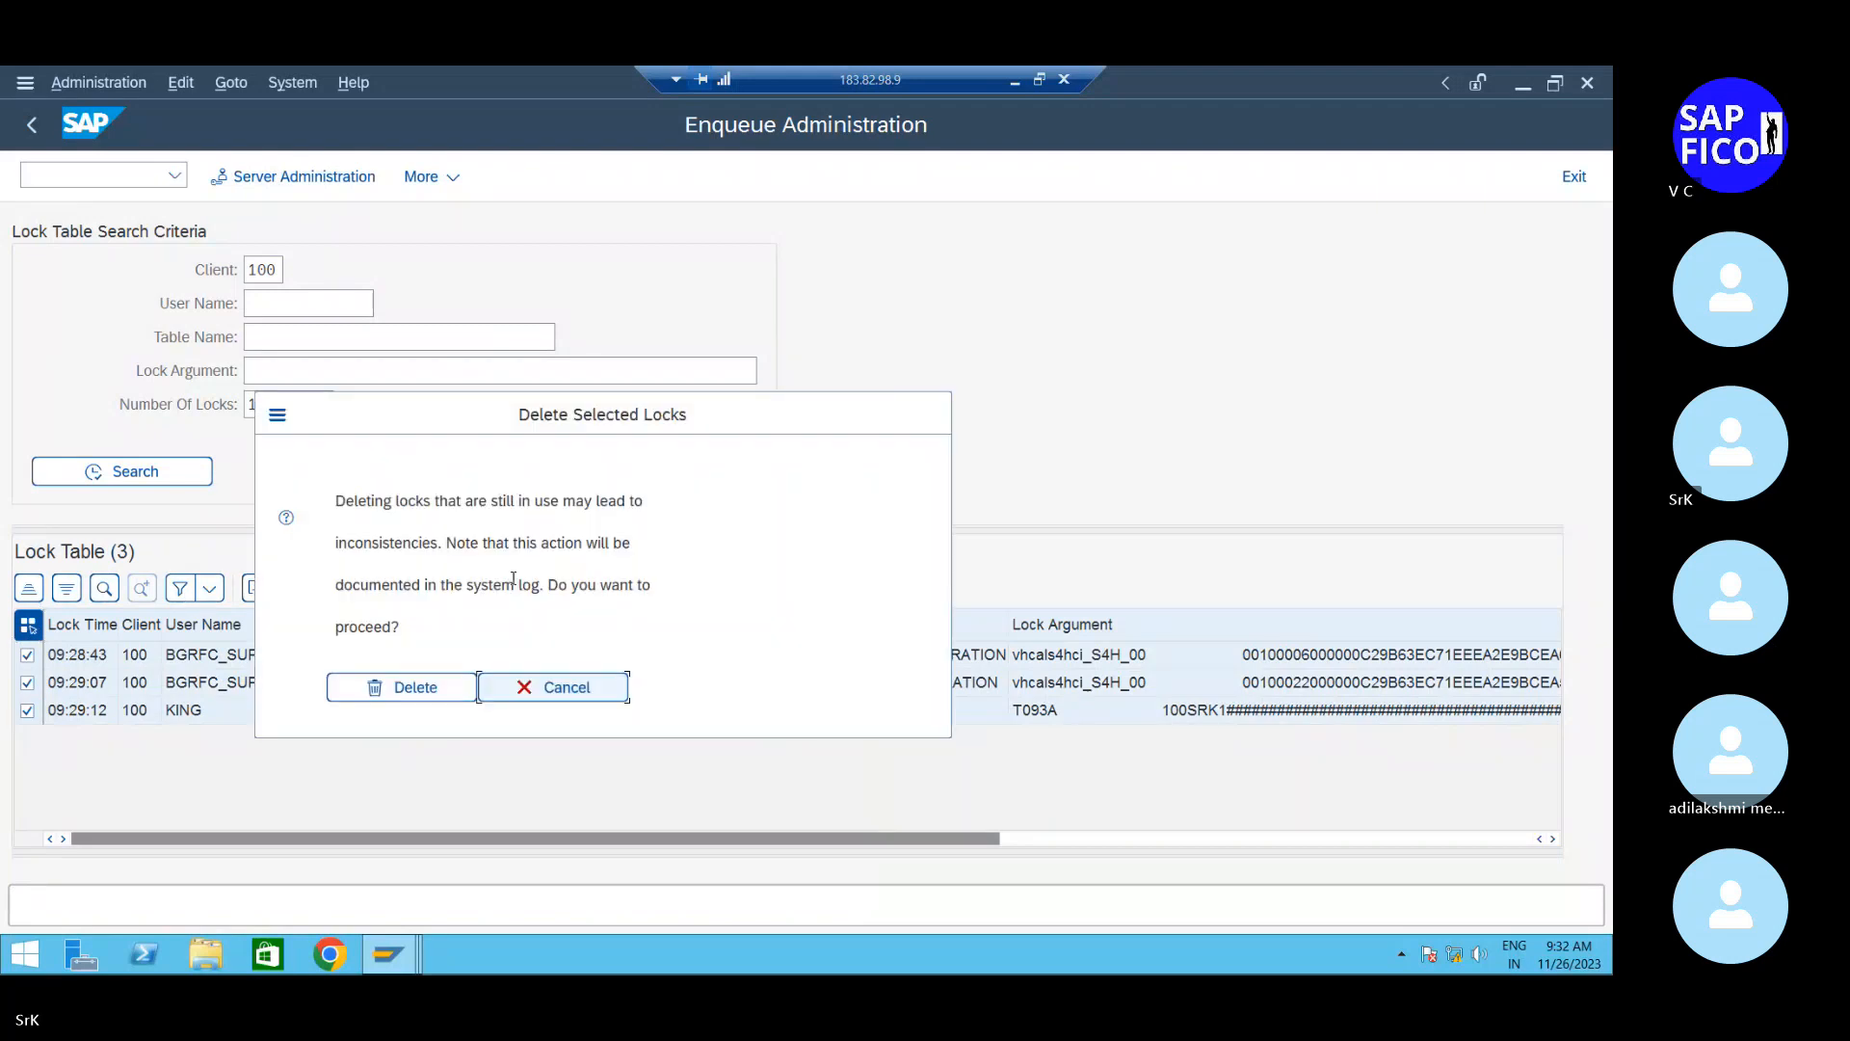
click(412, 687)
click(110, 474)
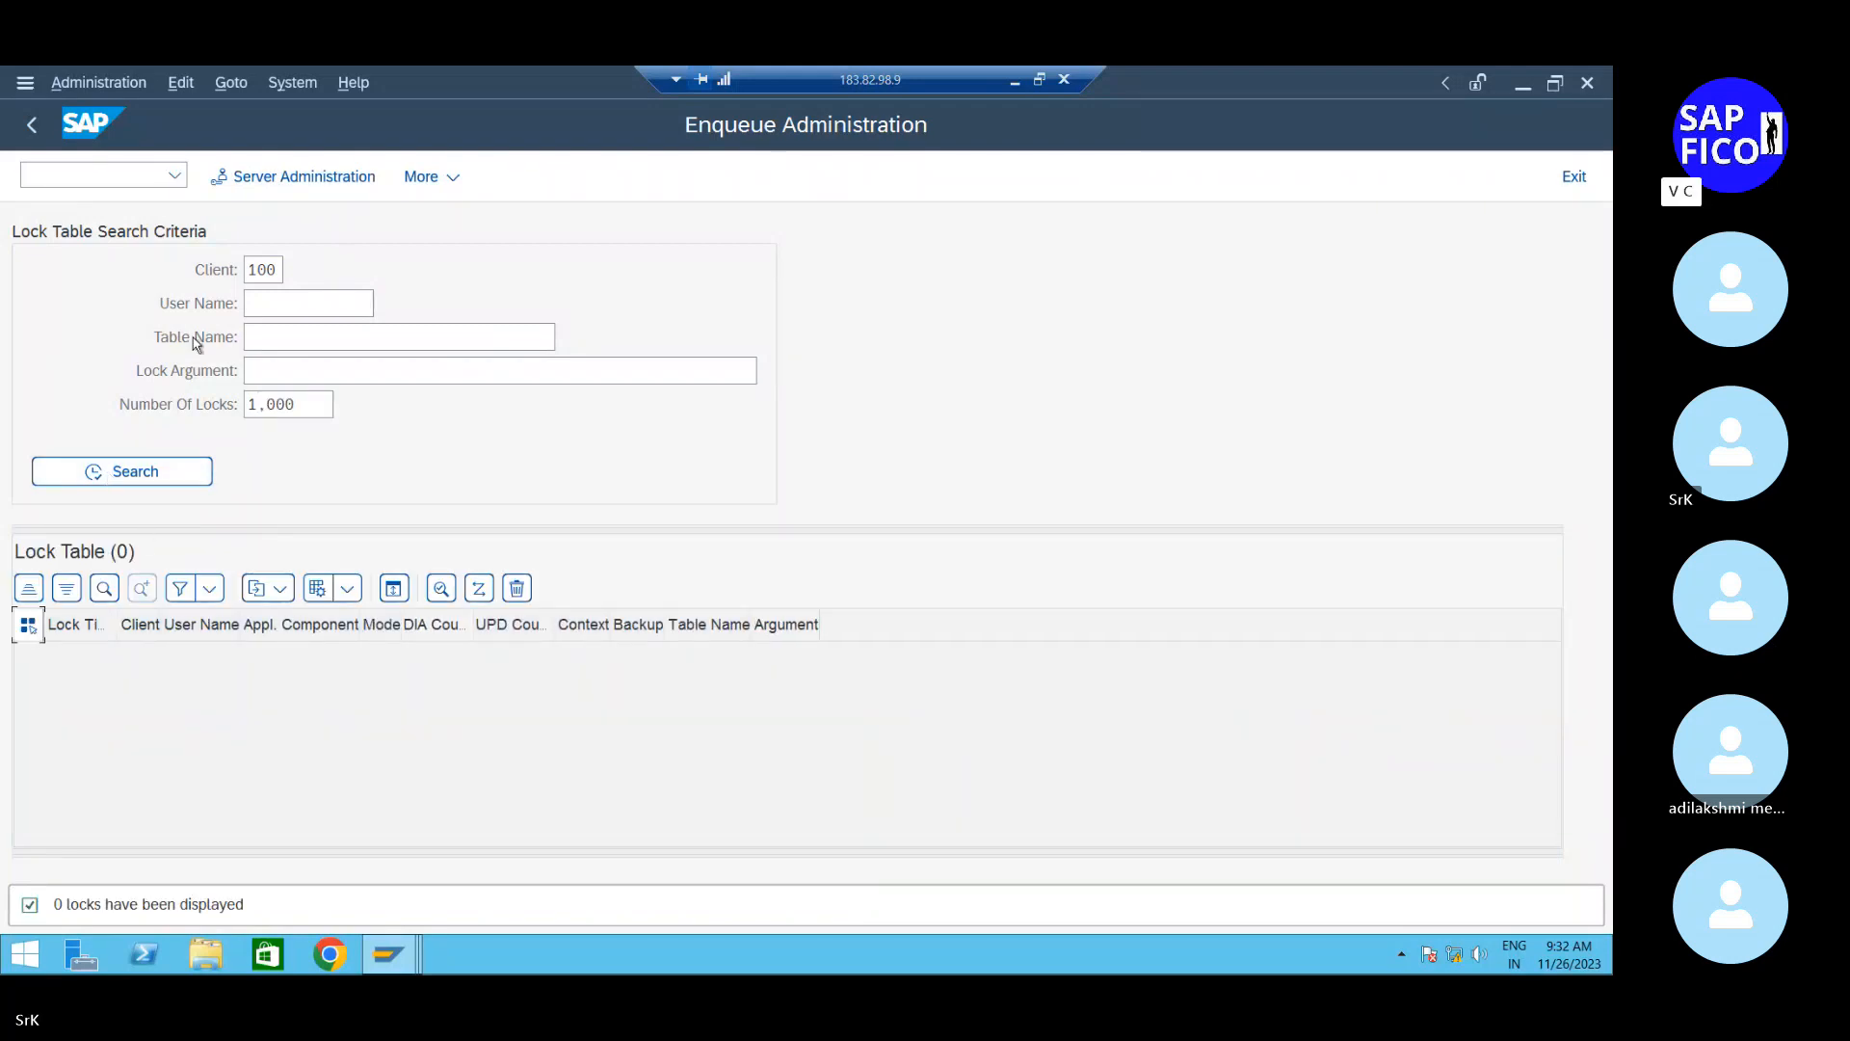
Leave Enqueue Administration and start transaction OABD for the takeover rules of depreciation terms
click(34, 125)
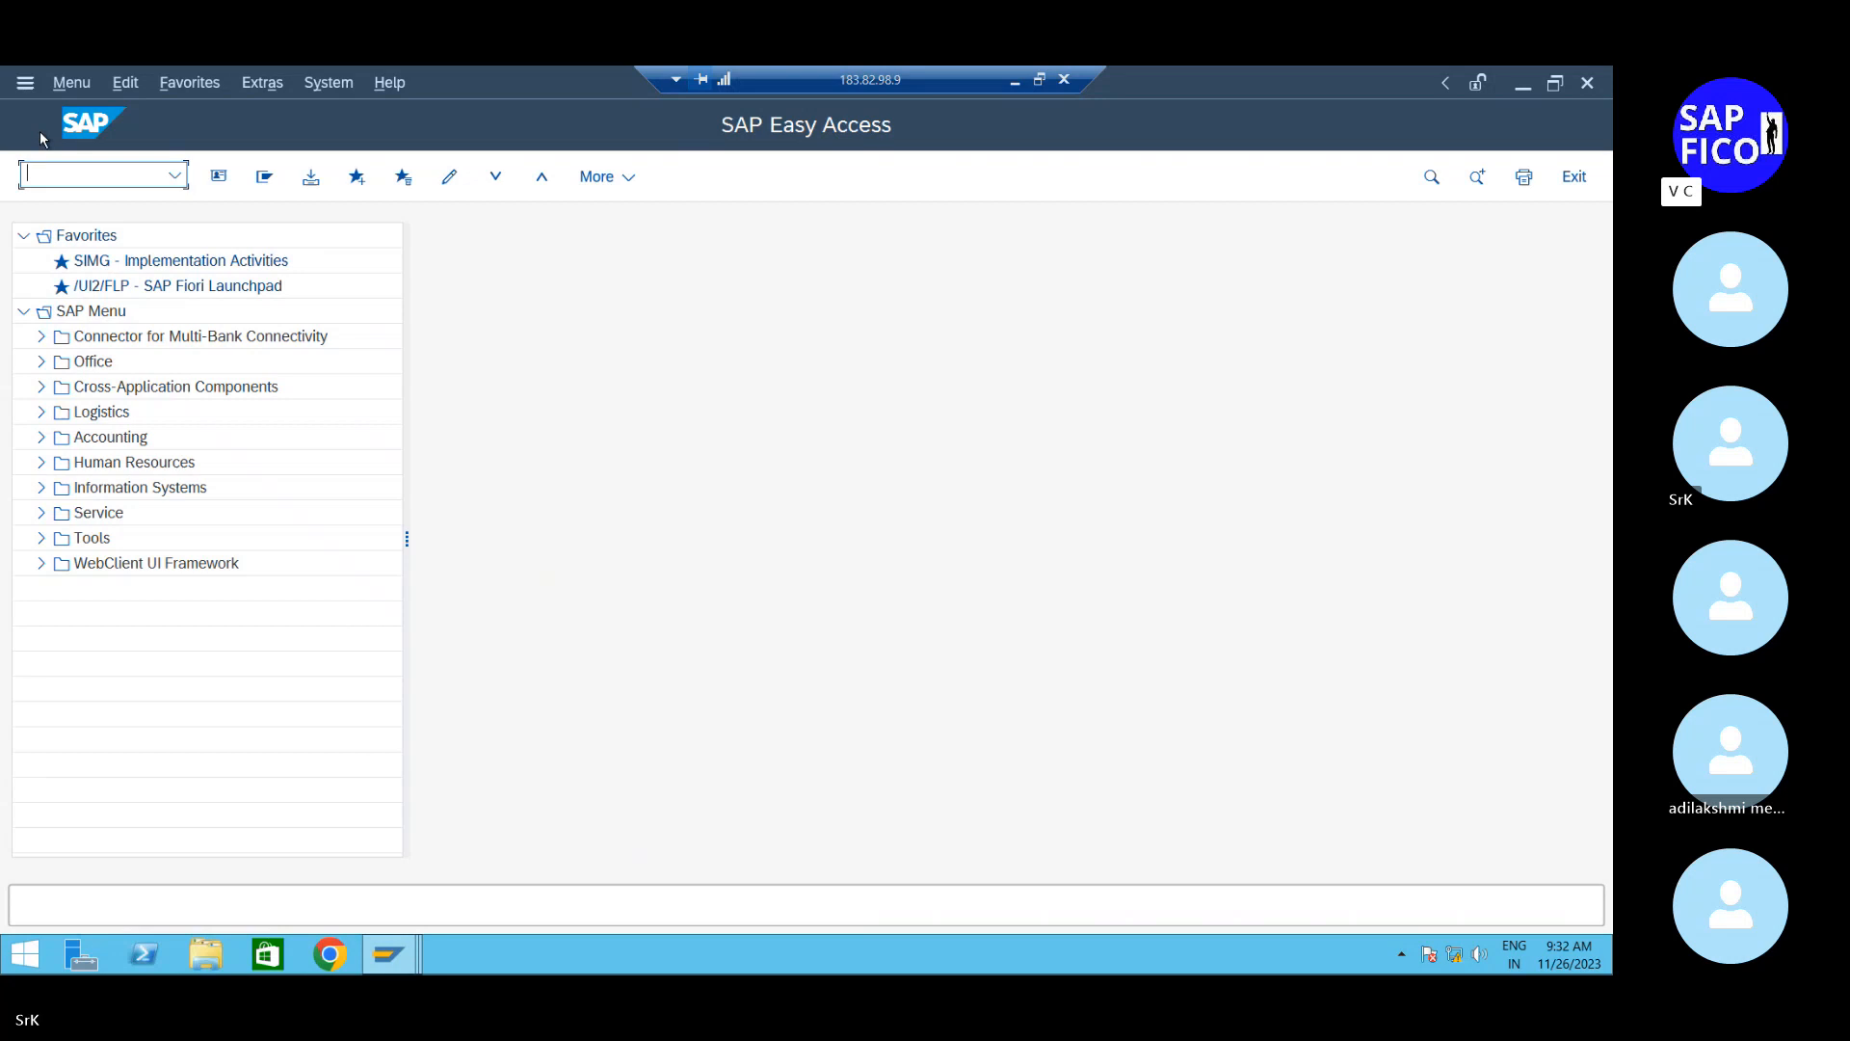
text(OABD)
key(Return)
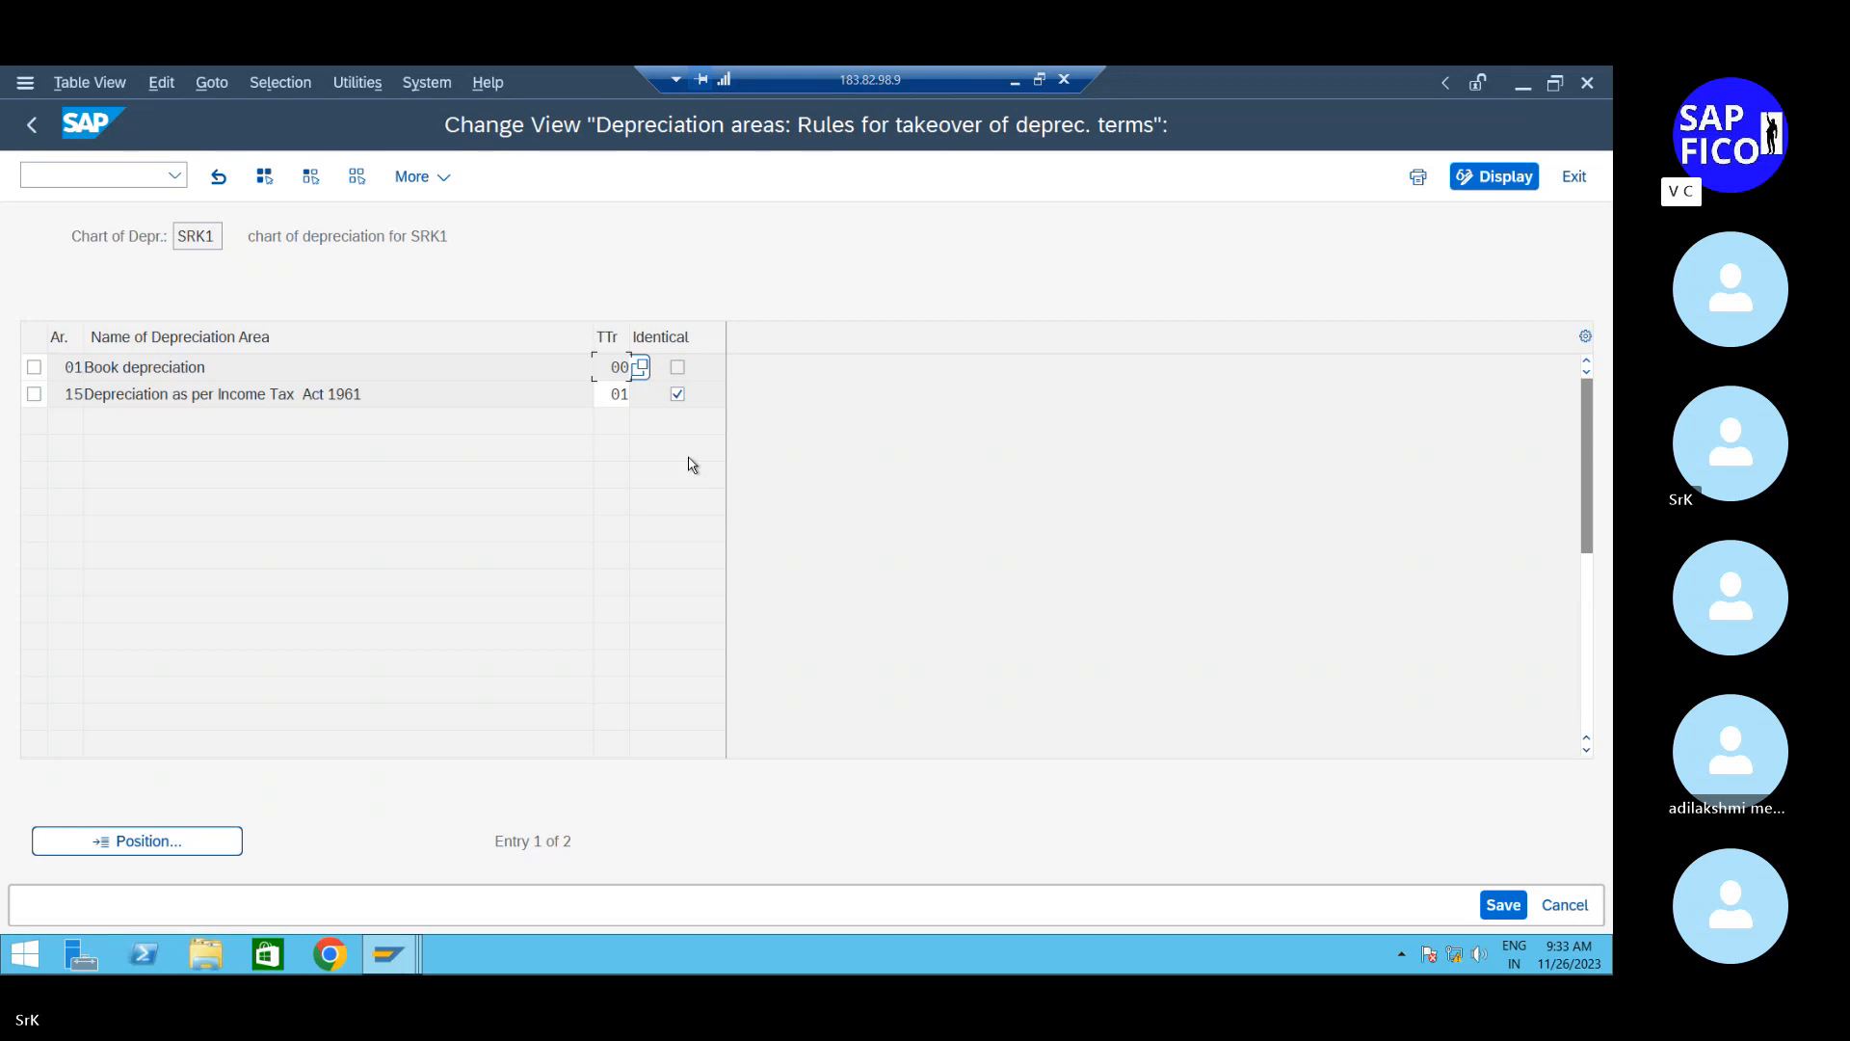
click(391, 956)
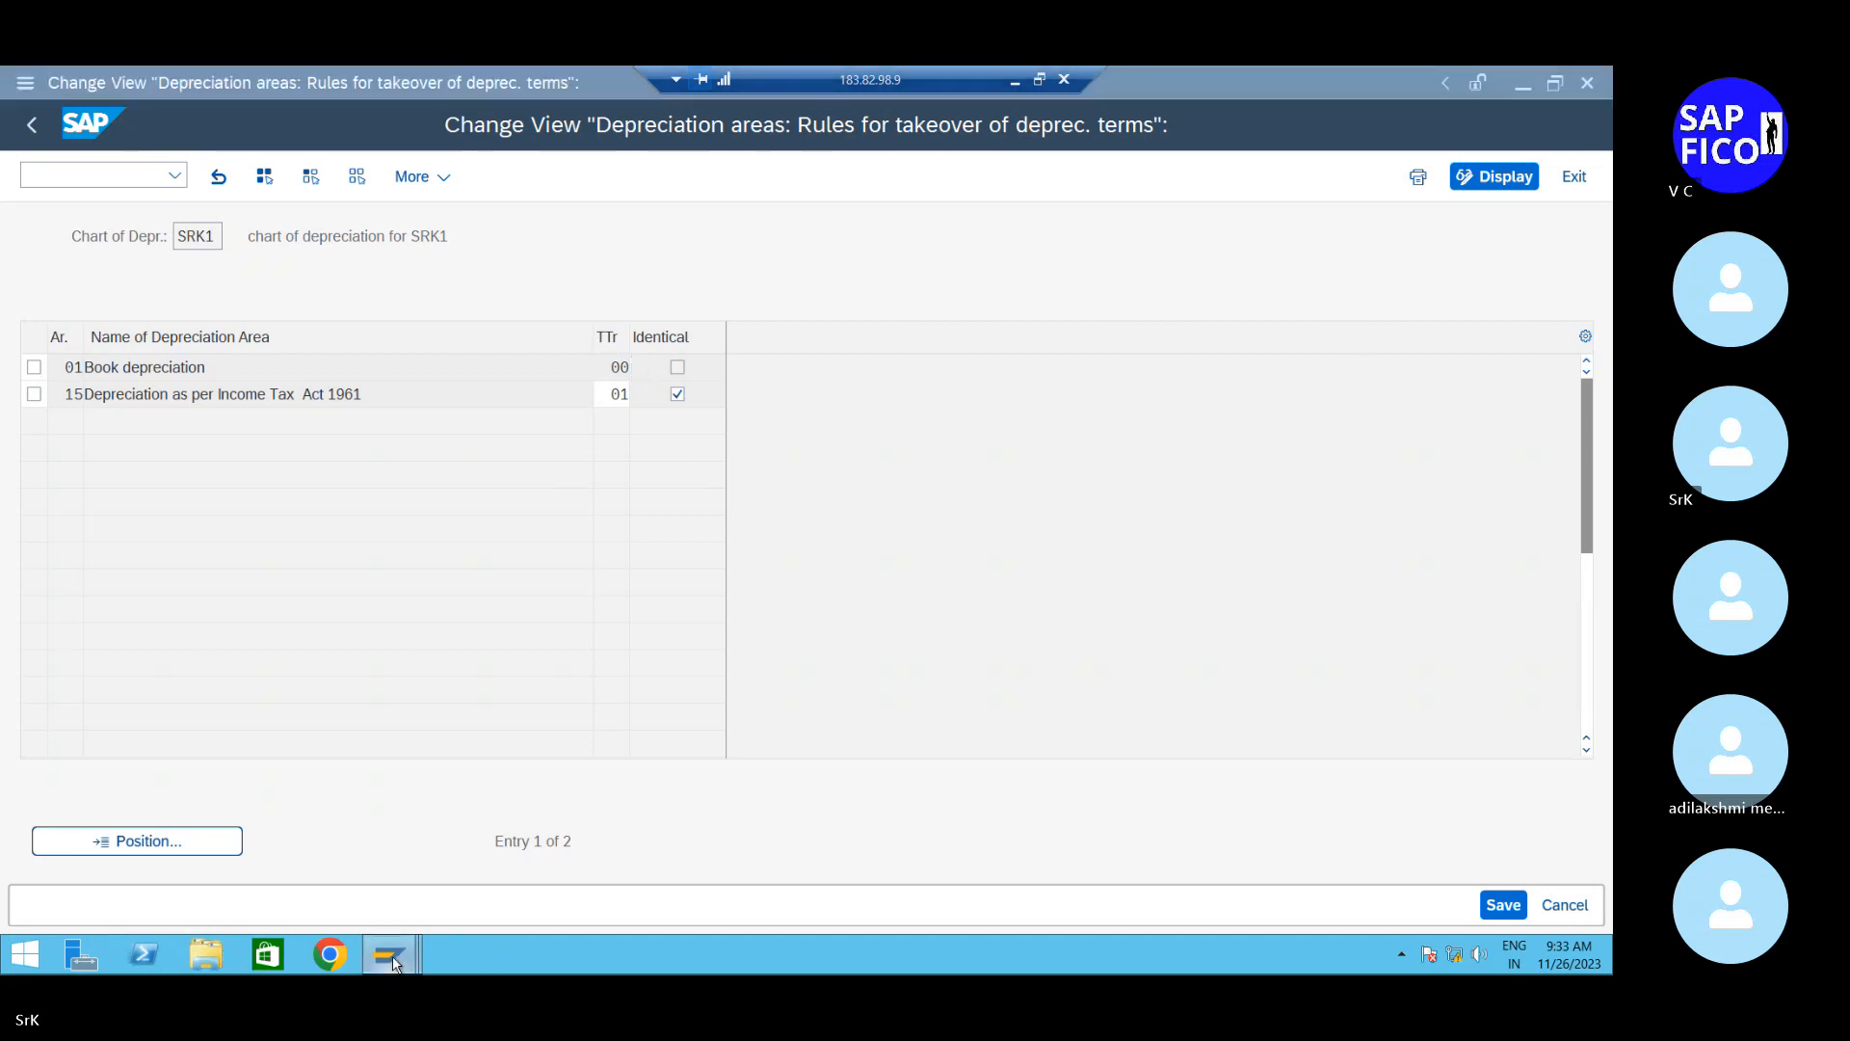
click(563, 848)
click(112, 181)
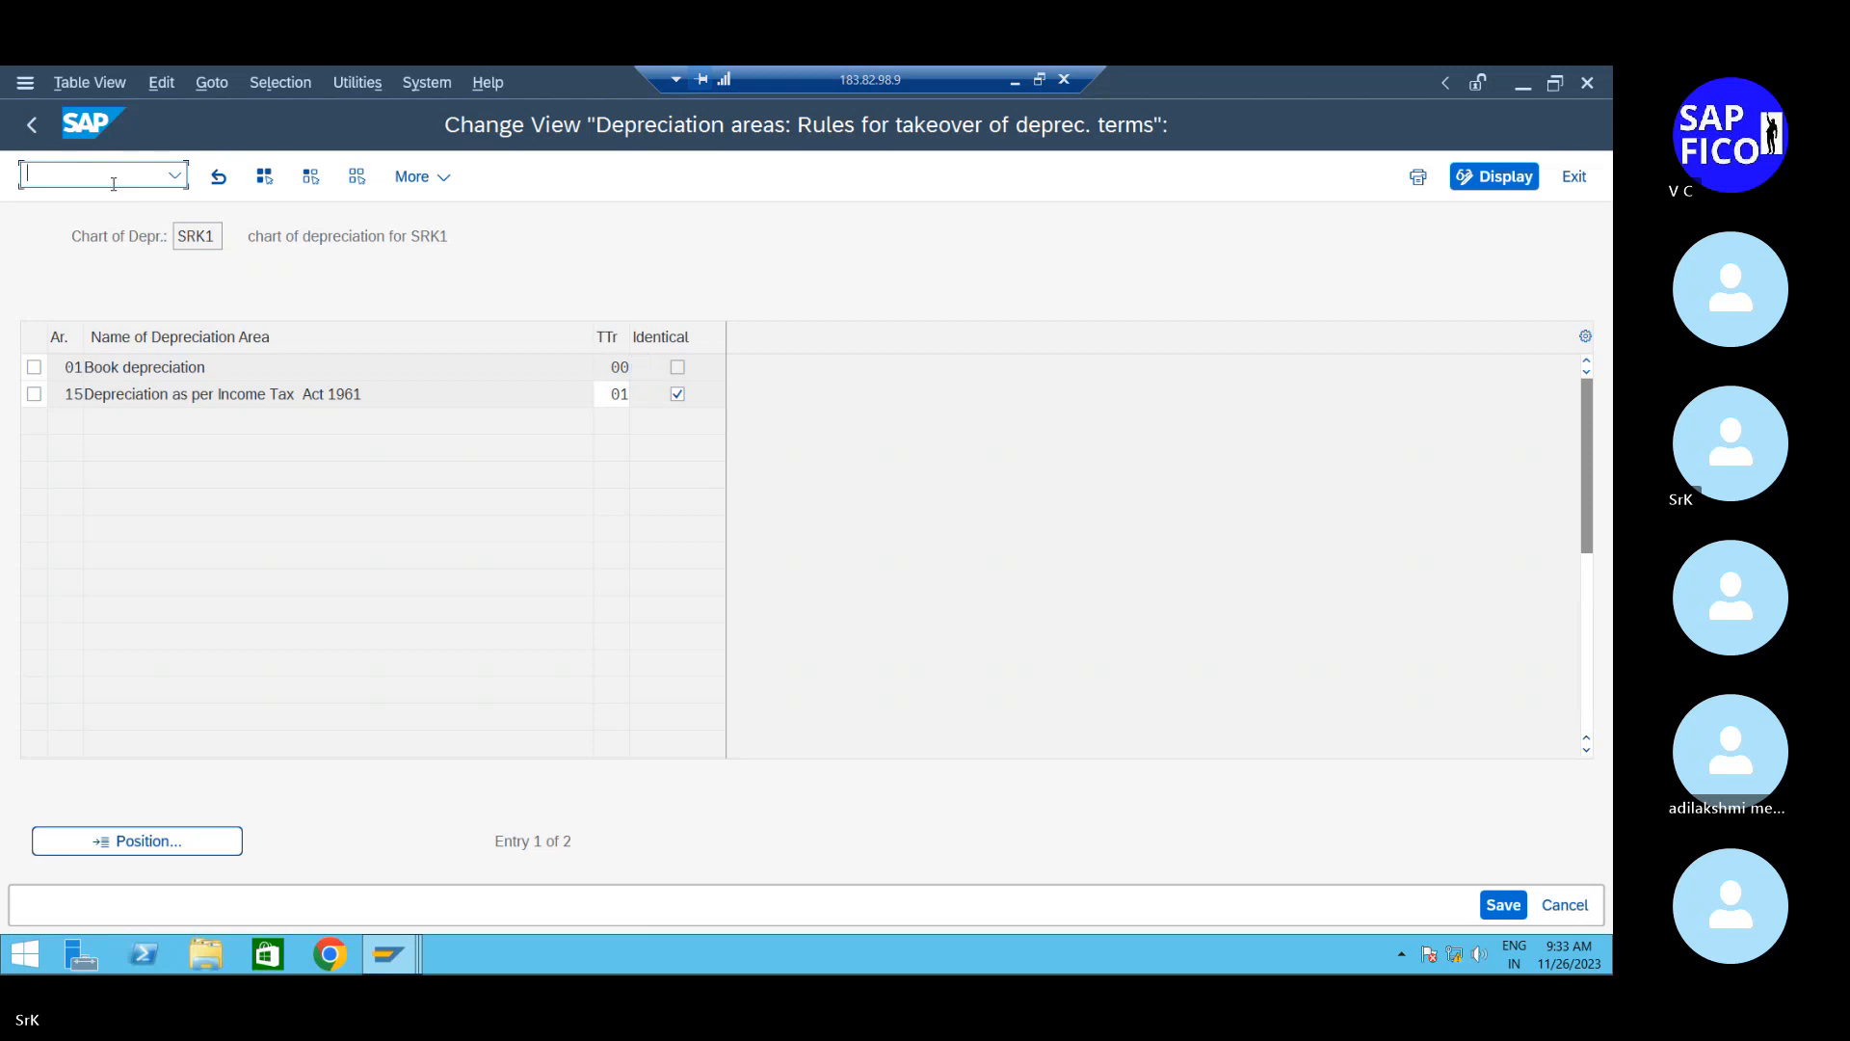
text(/nobcn)
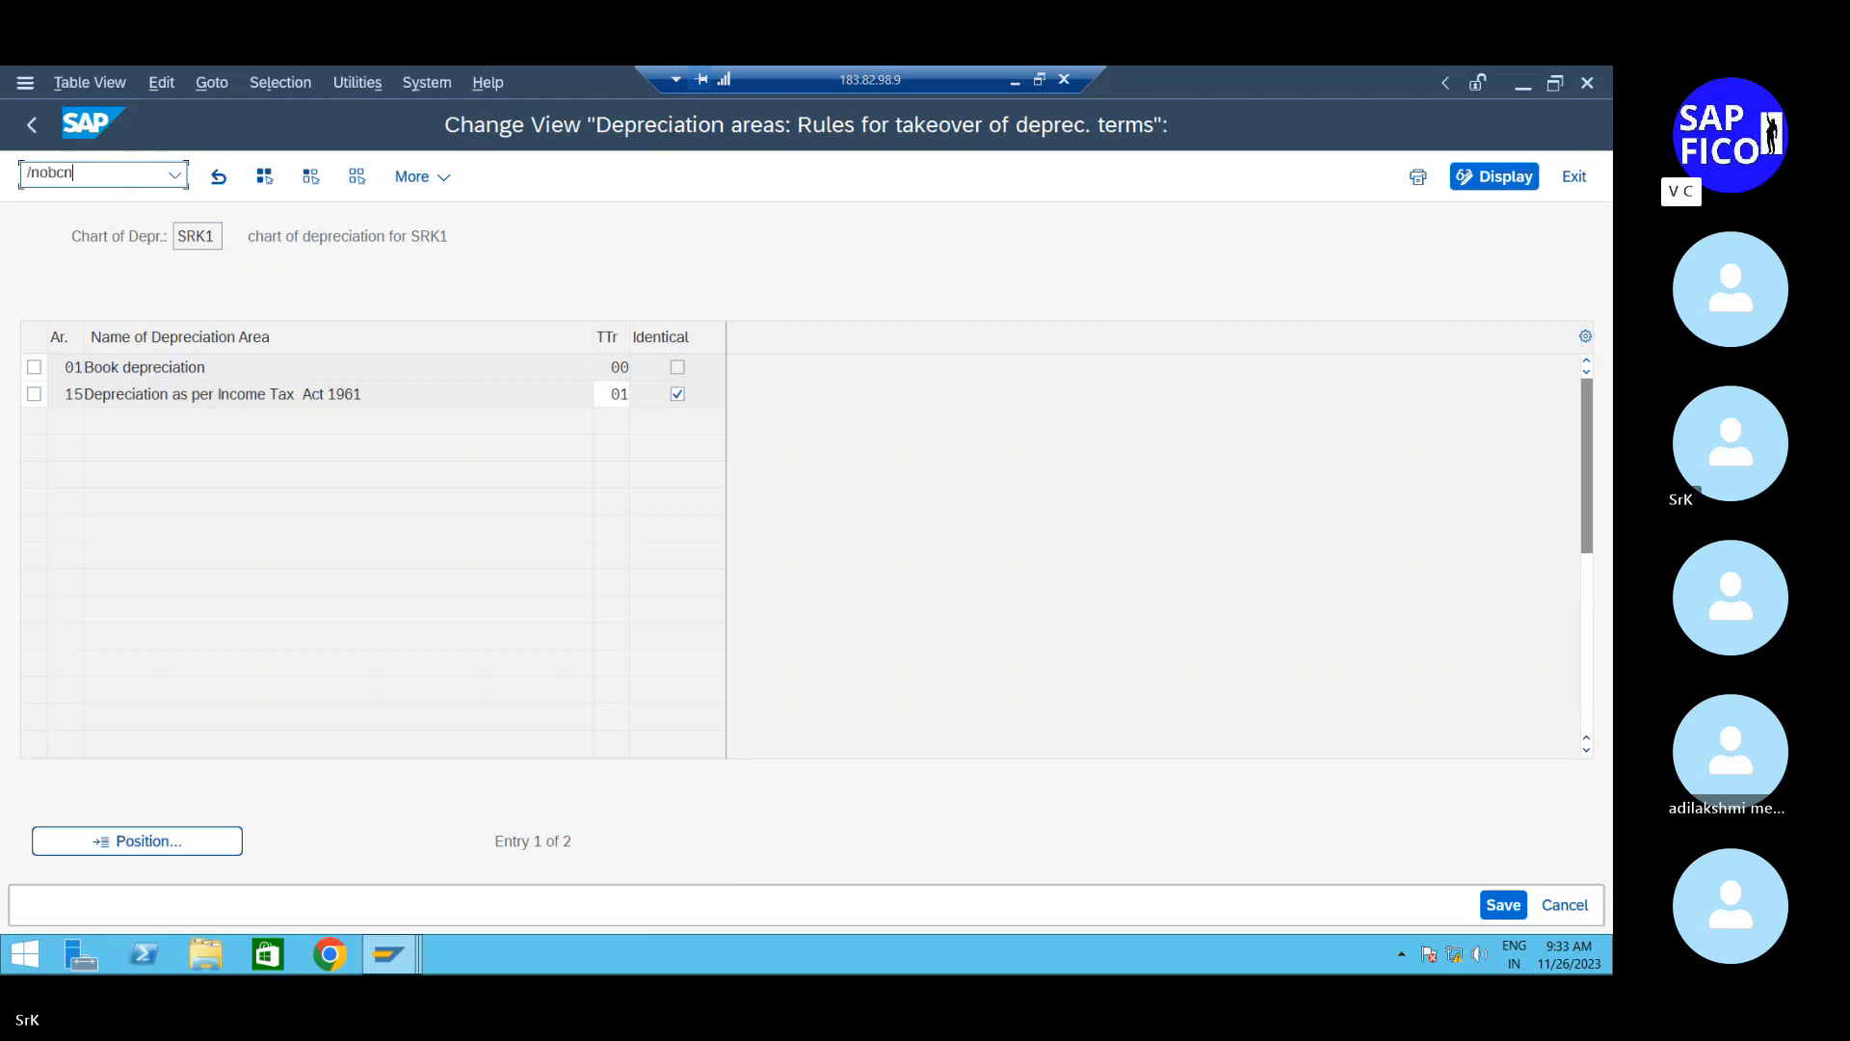
key(Return)
Start the transaction for allocating company codes to non-taxable transactions
click(113, 180)
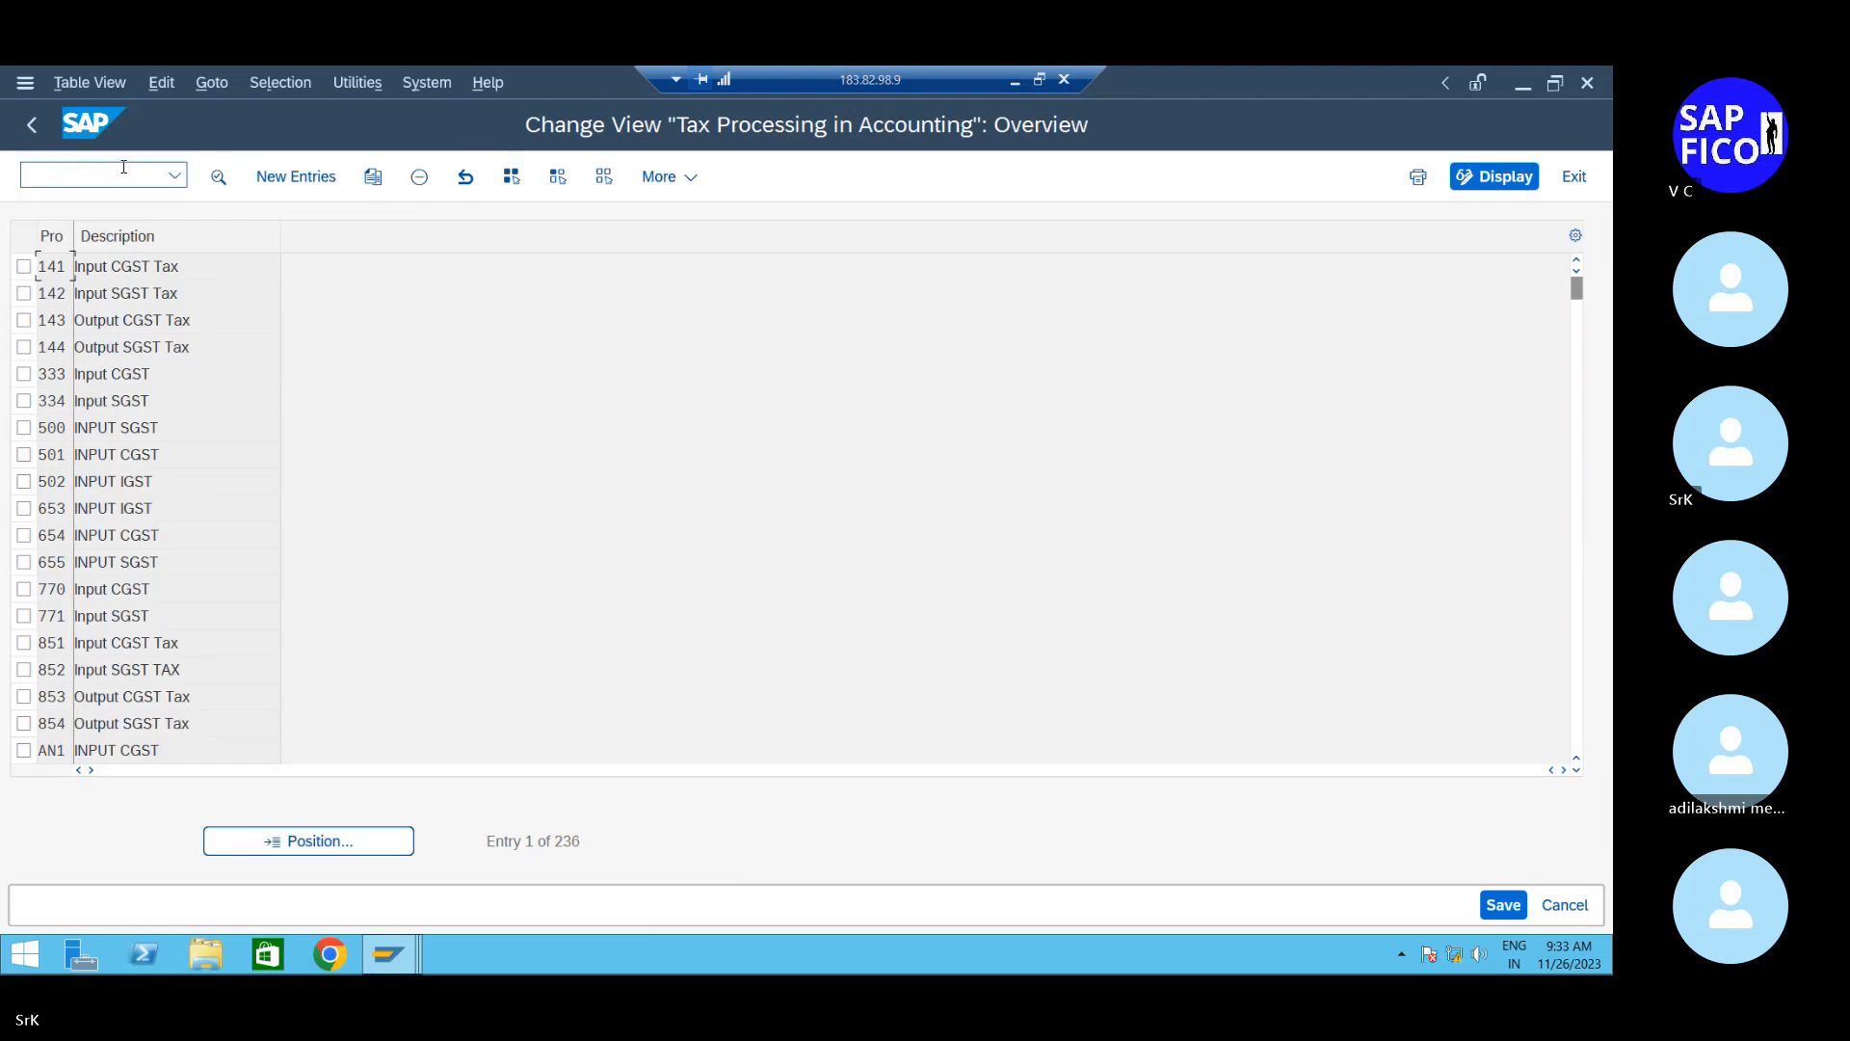
text(/nobc)
text(n)
key(Return)
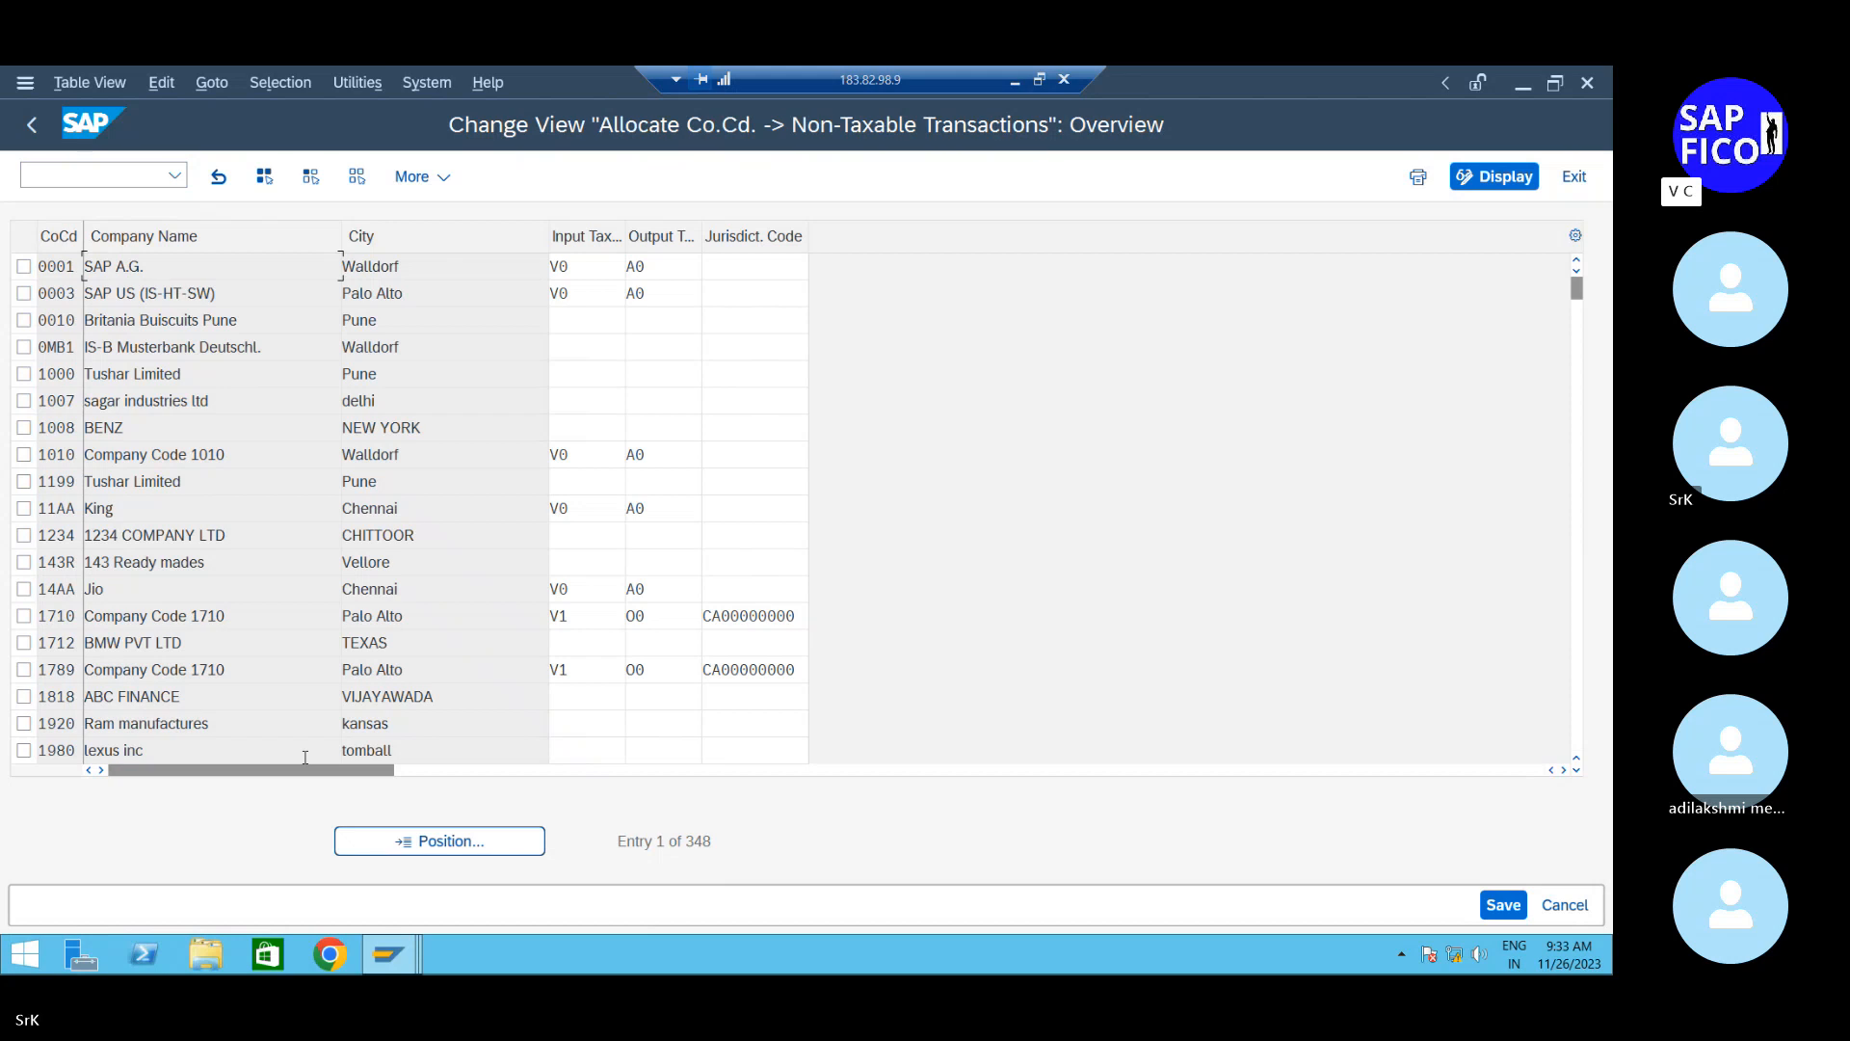
Position the non-taxable transactions list at company code SRK1
click(446, 843)
text(sr)
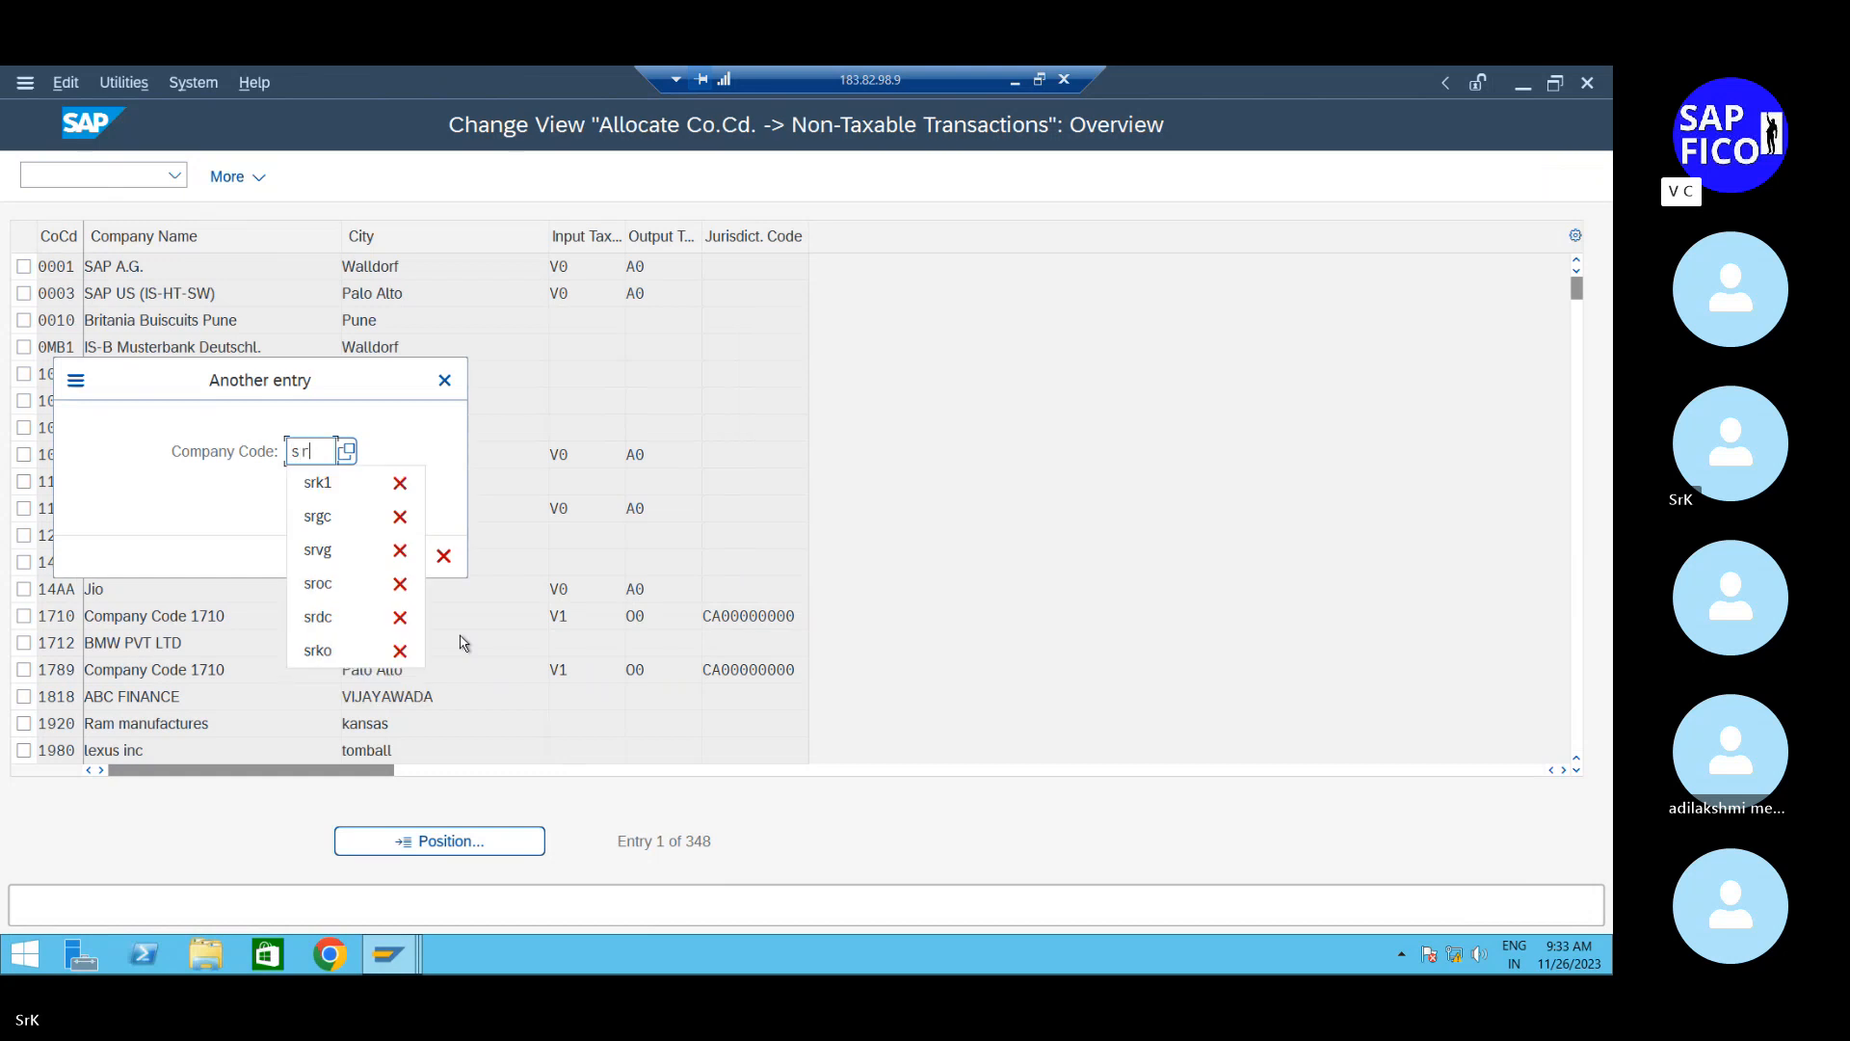
key(Down)
key(Return)
key(Return)
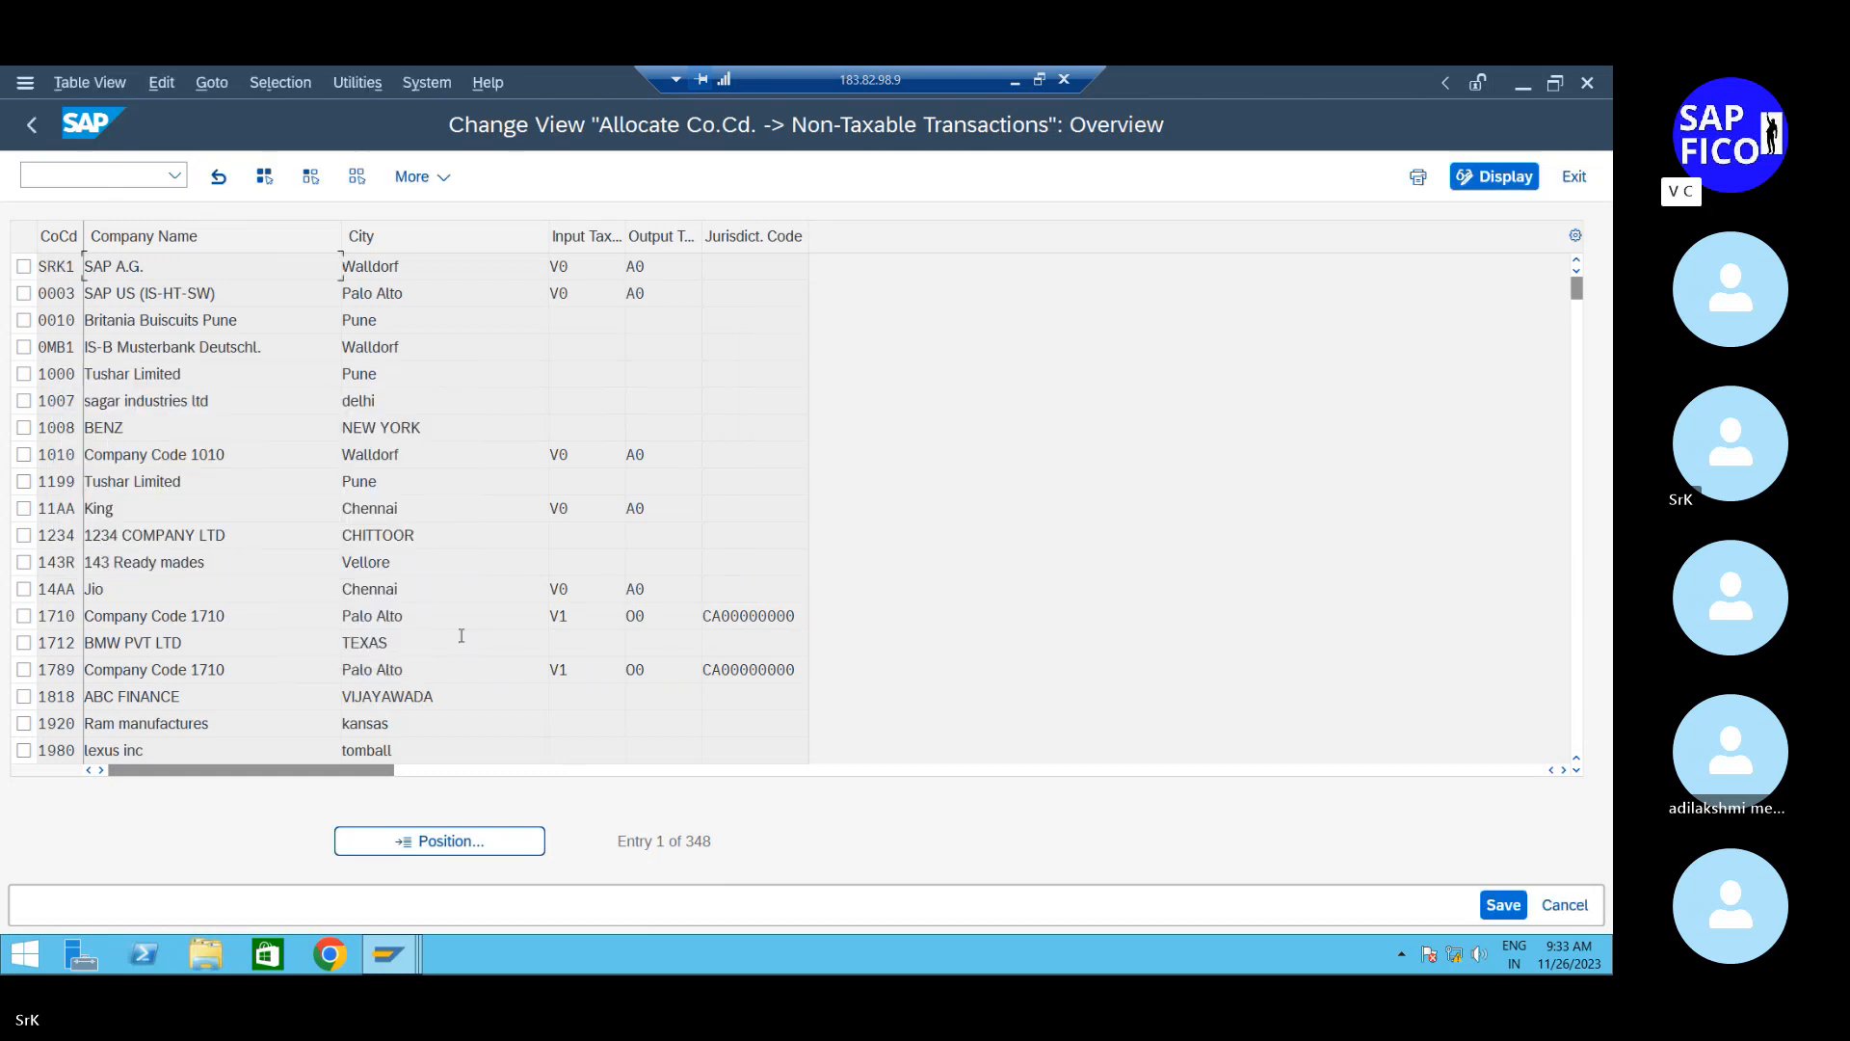
Assign input tax code V0 and output tax code A0 to company code SRK1 and save under the proposed customizing request
click(608, 270)
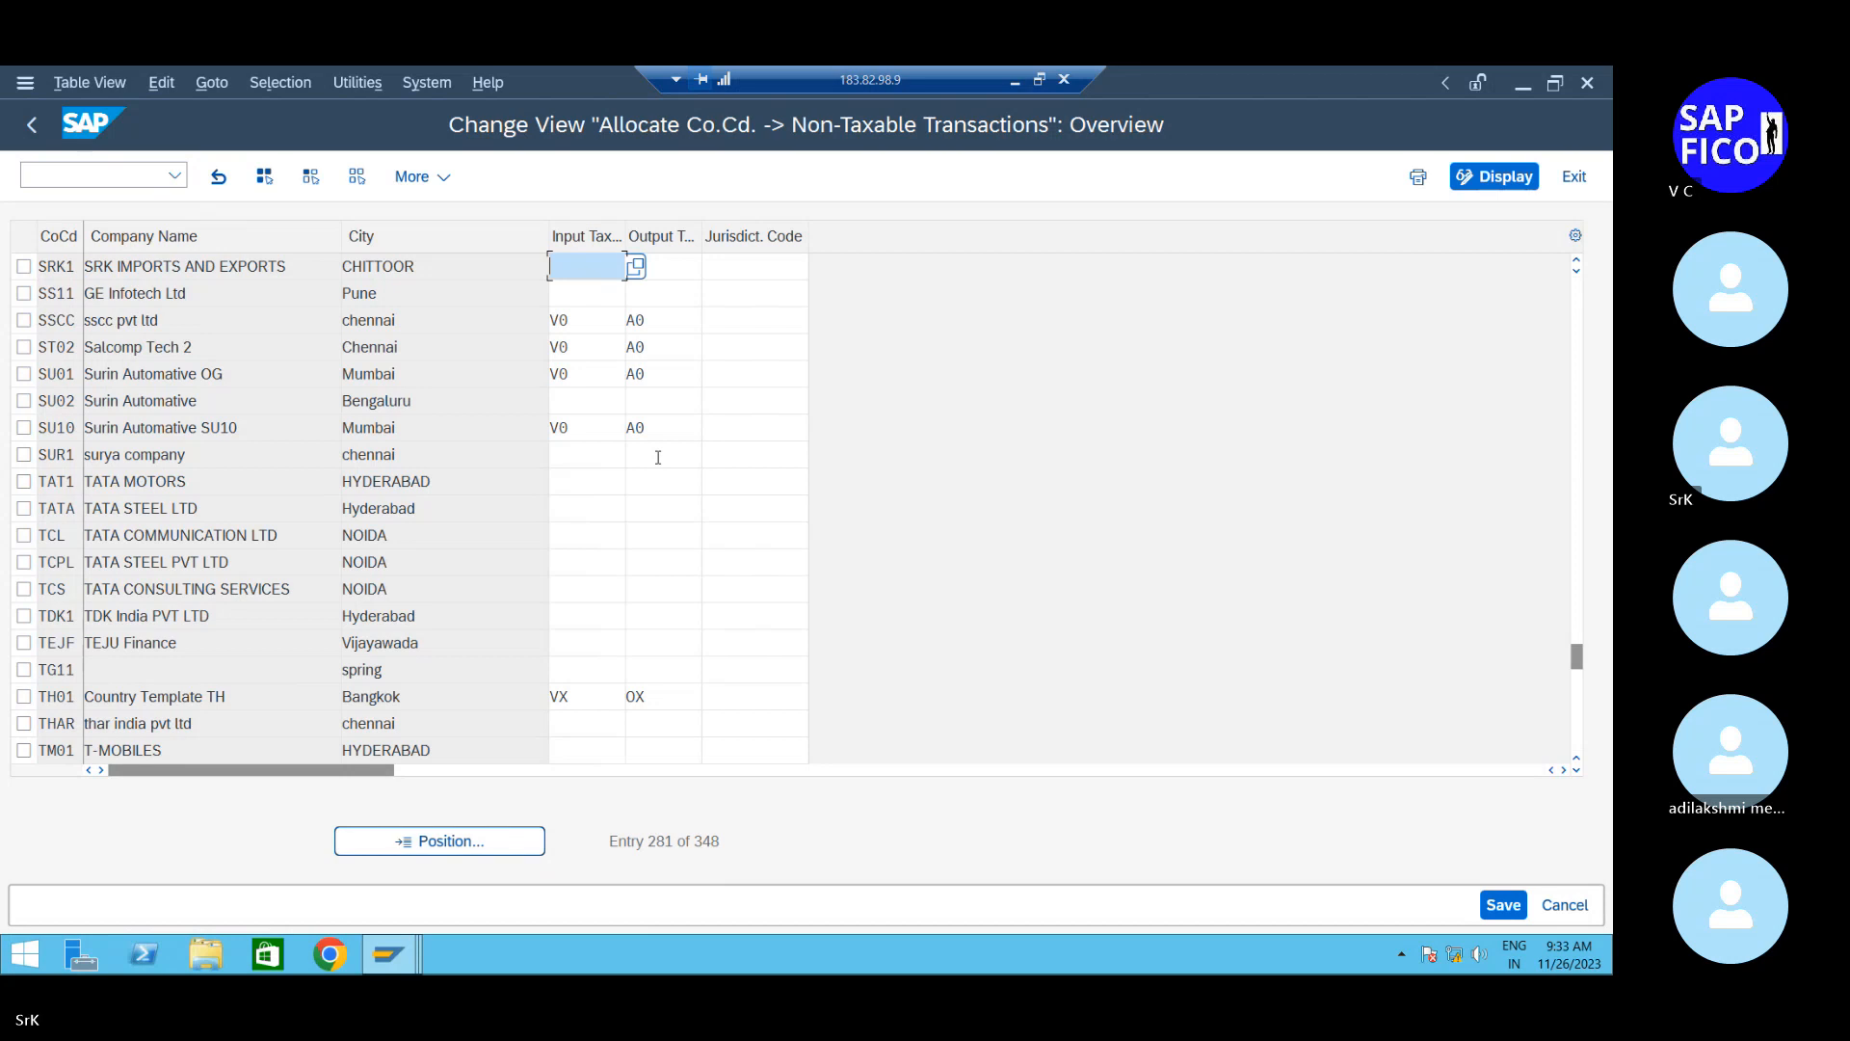
click(636, 270)
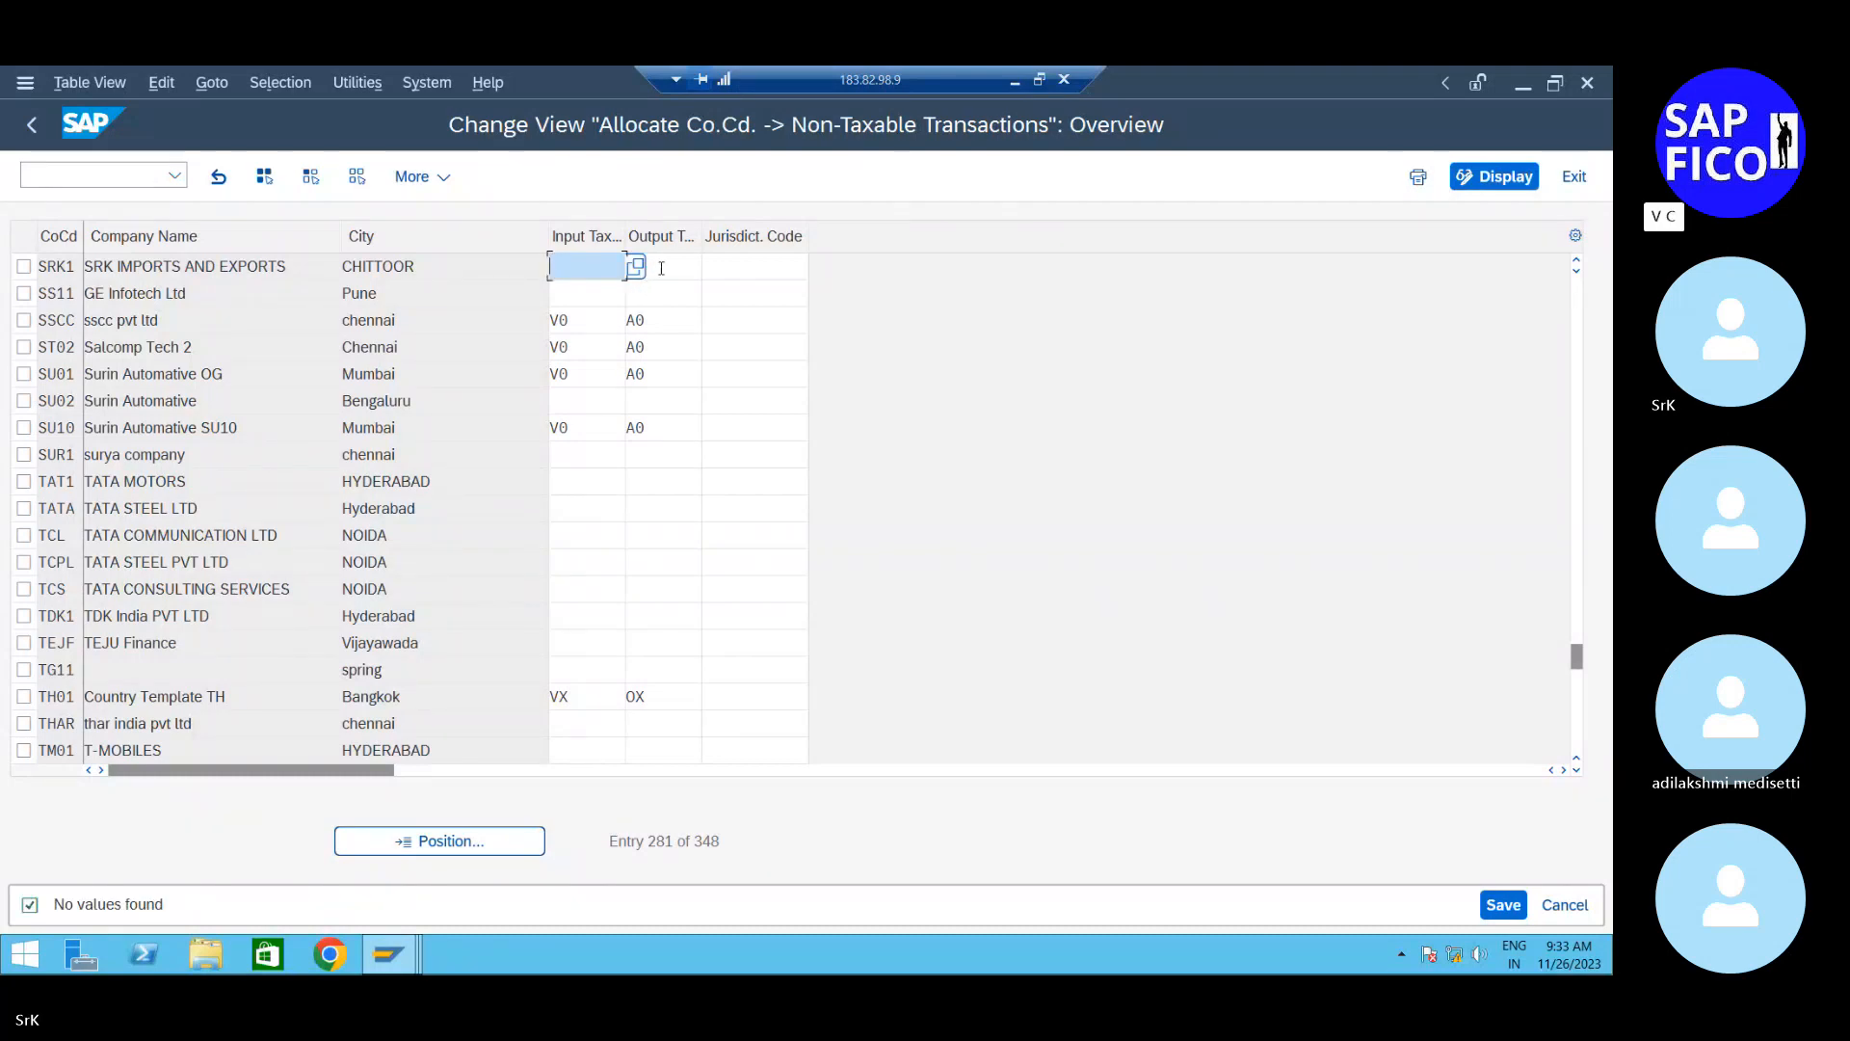
click(662, 268)
click(584, 266)
text(V0)
key(Tab)
text(a)
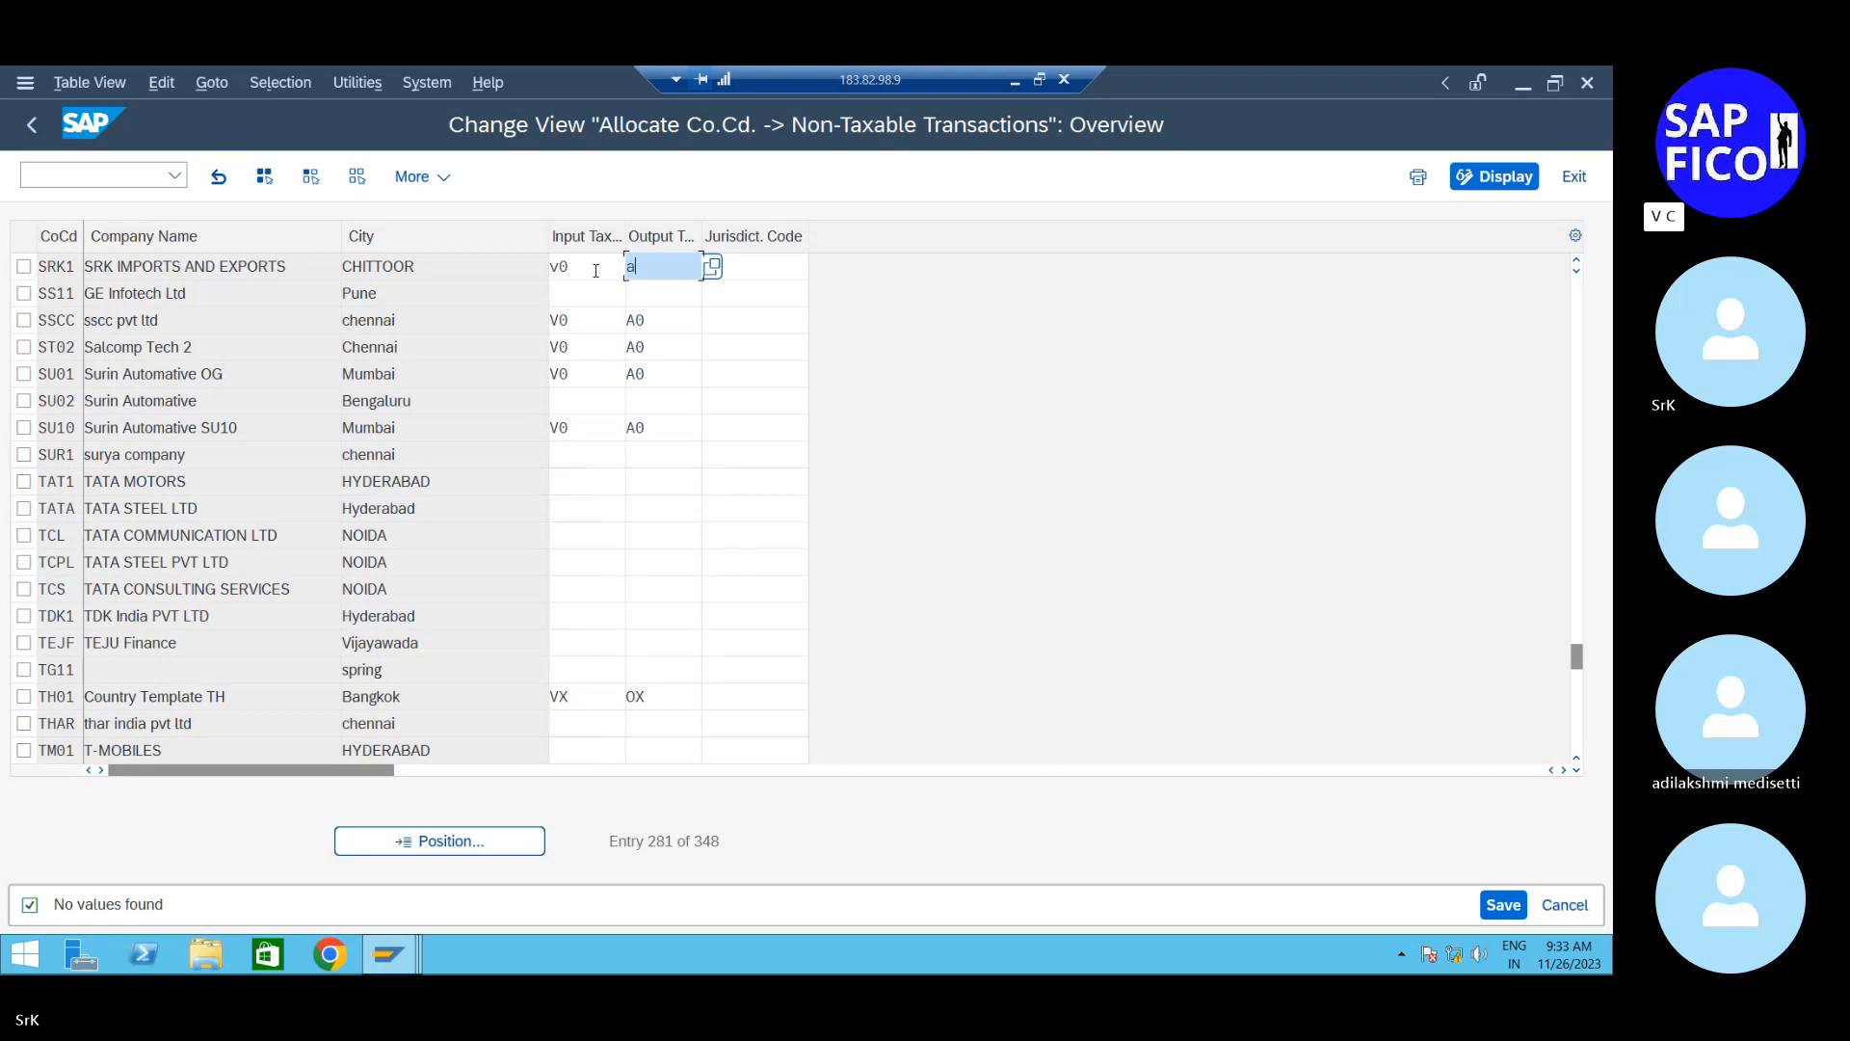
text(0)
key(Return)
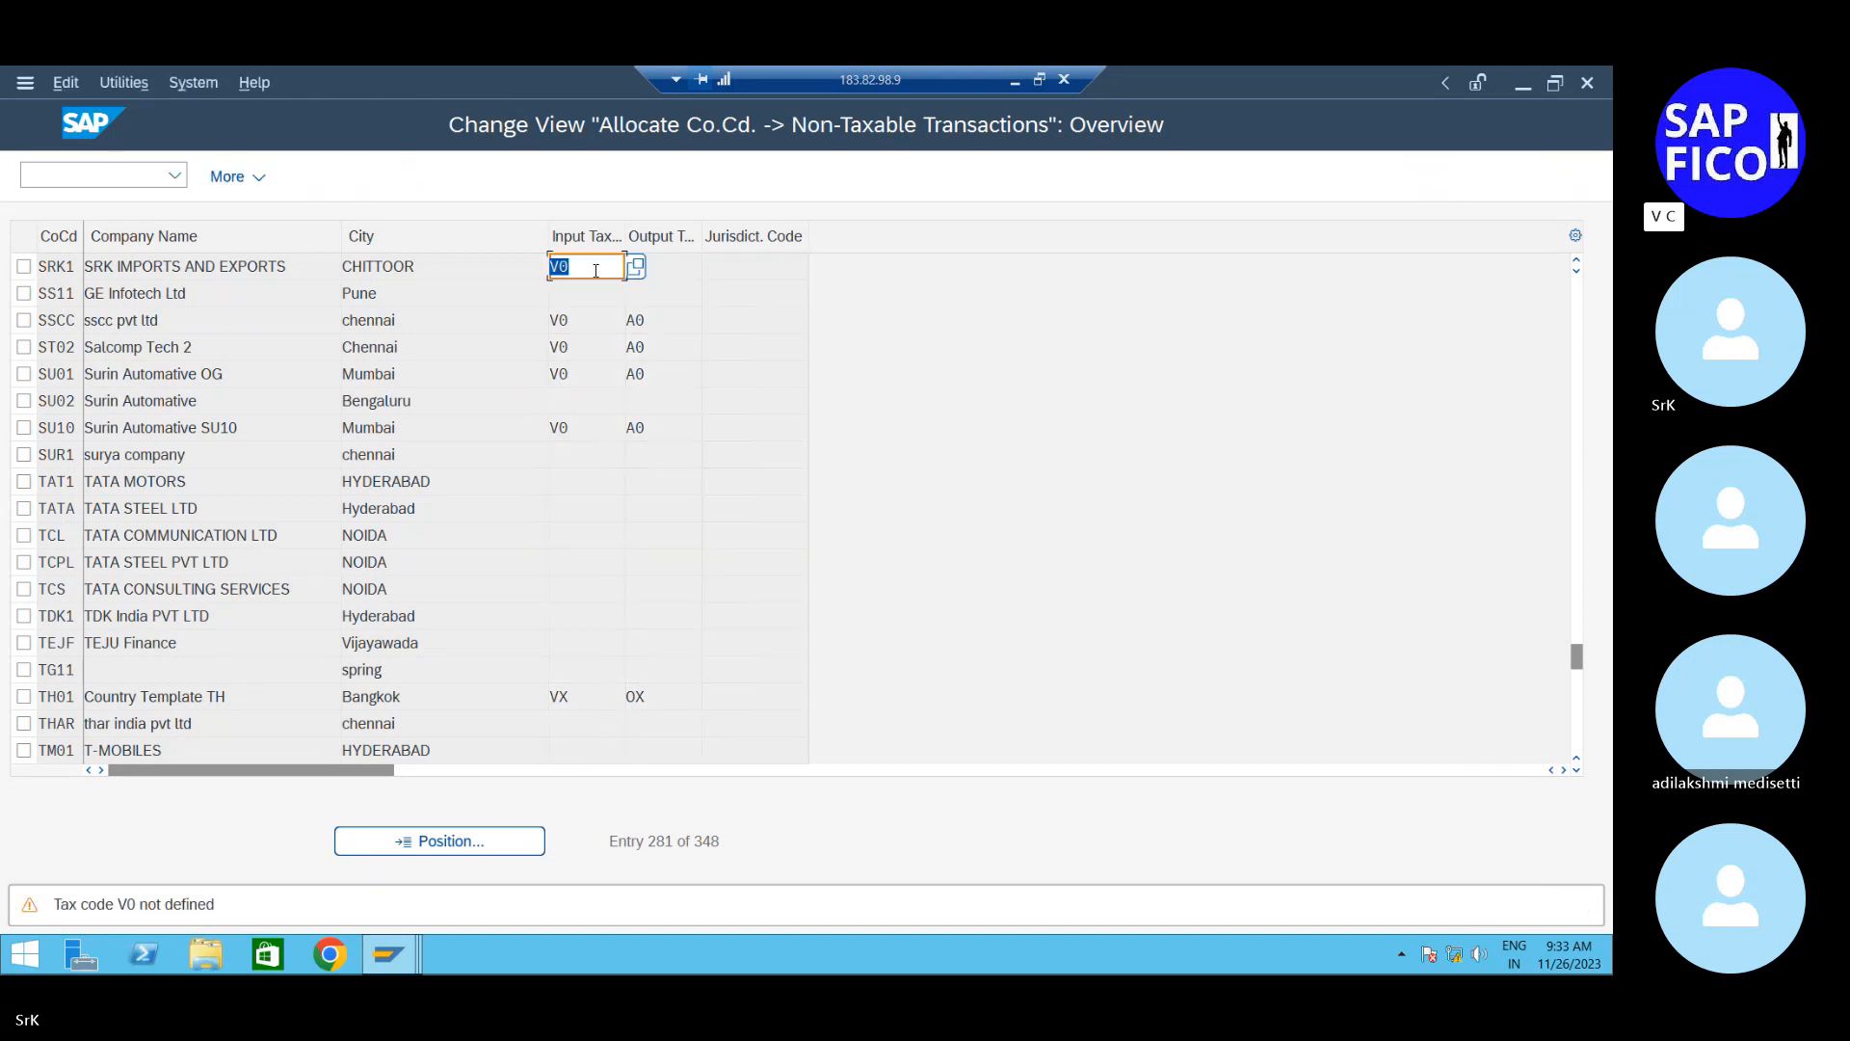
key(Return)
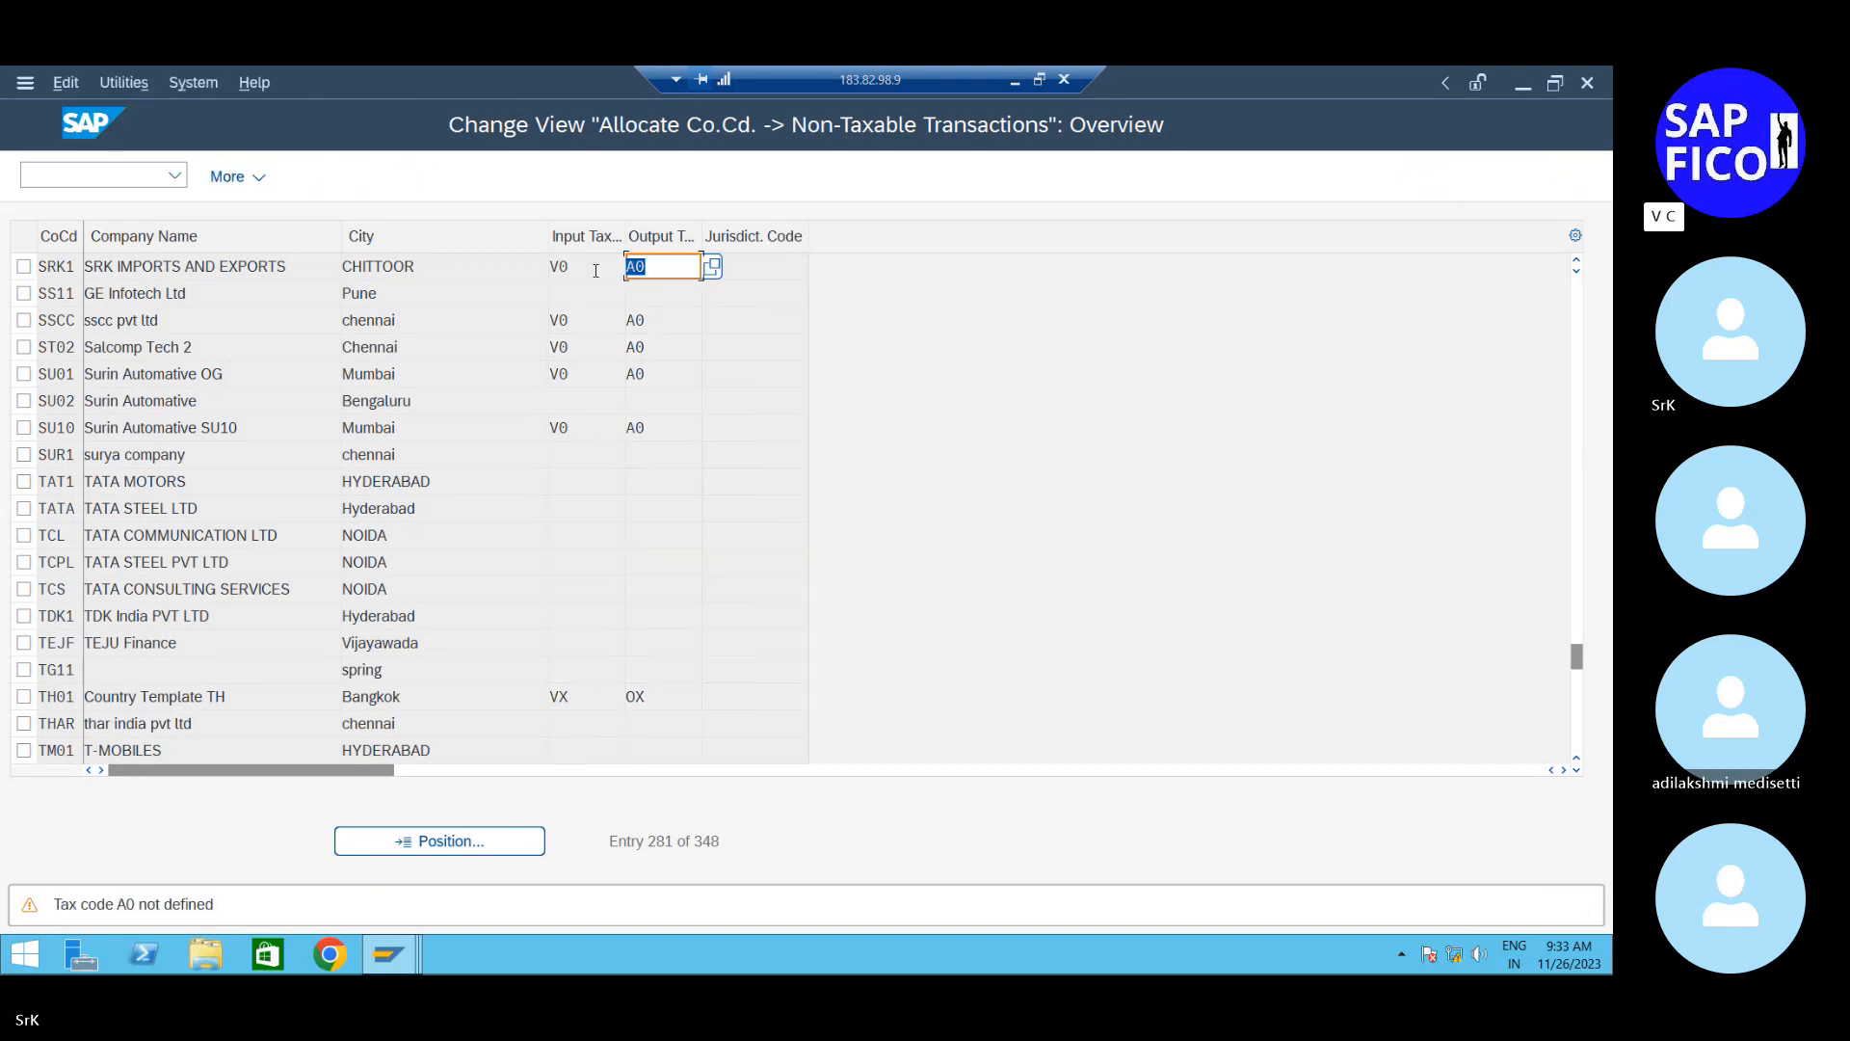
key(Return)
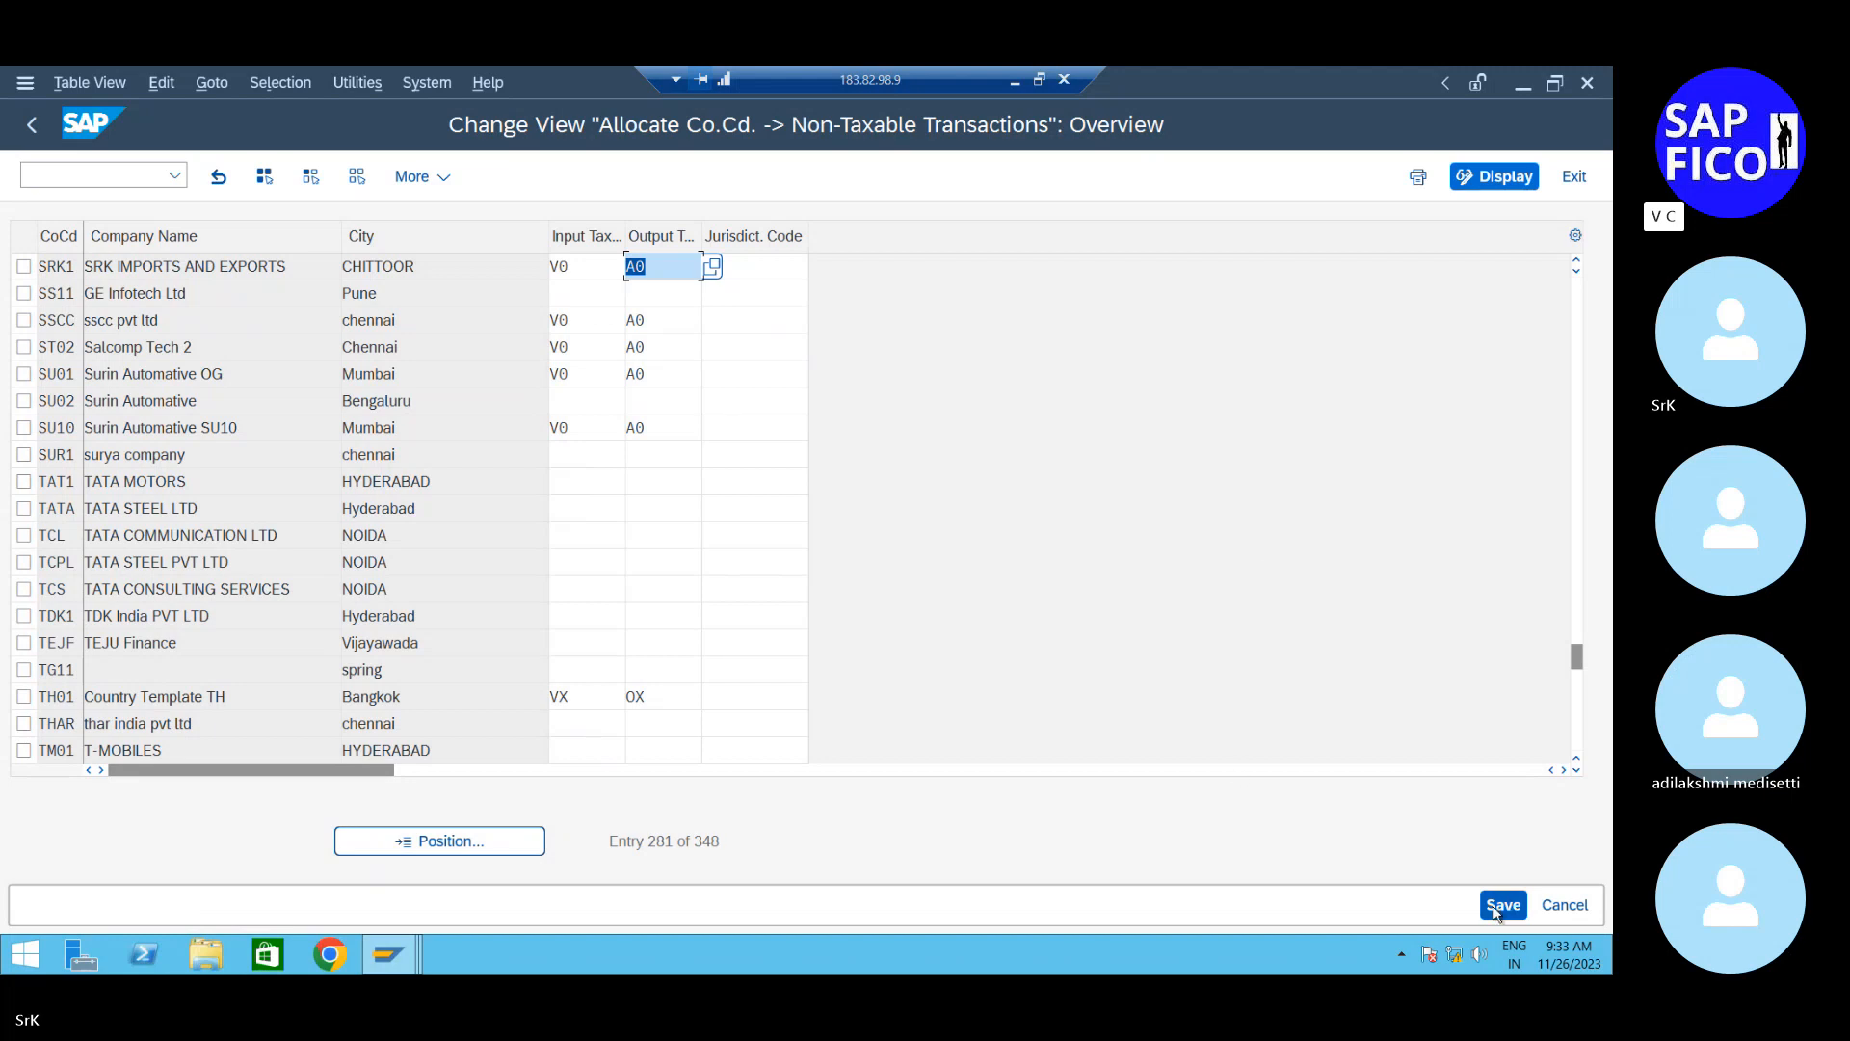
click(1493, 908)
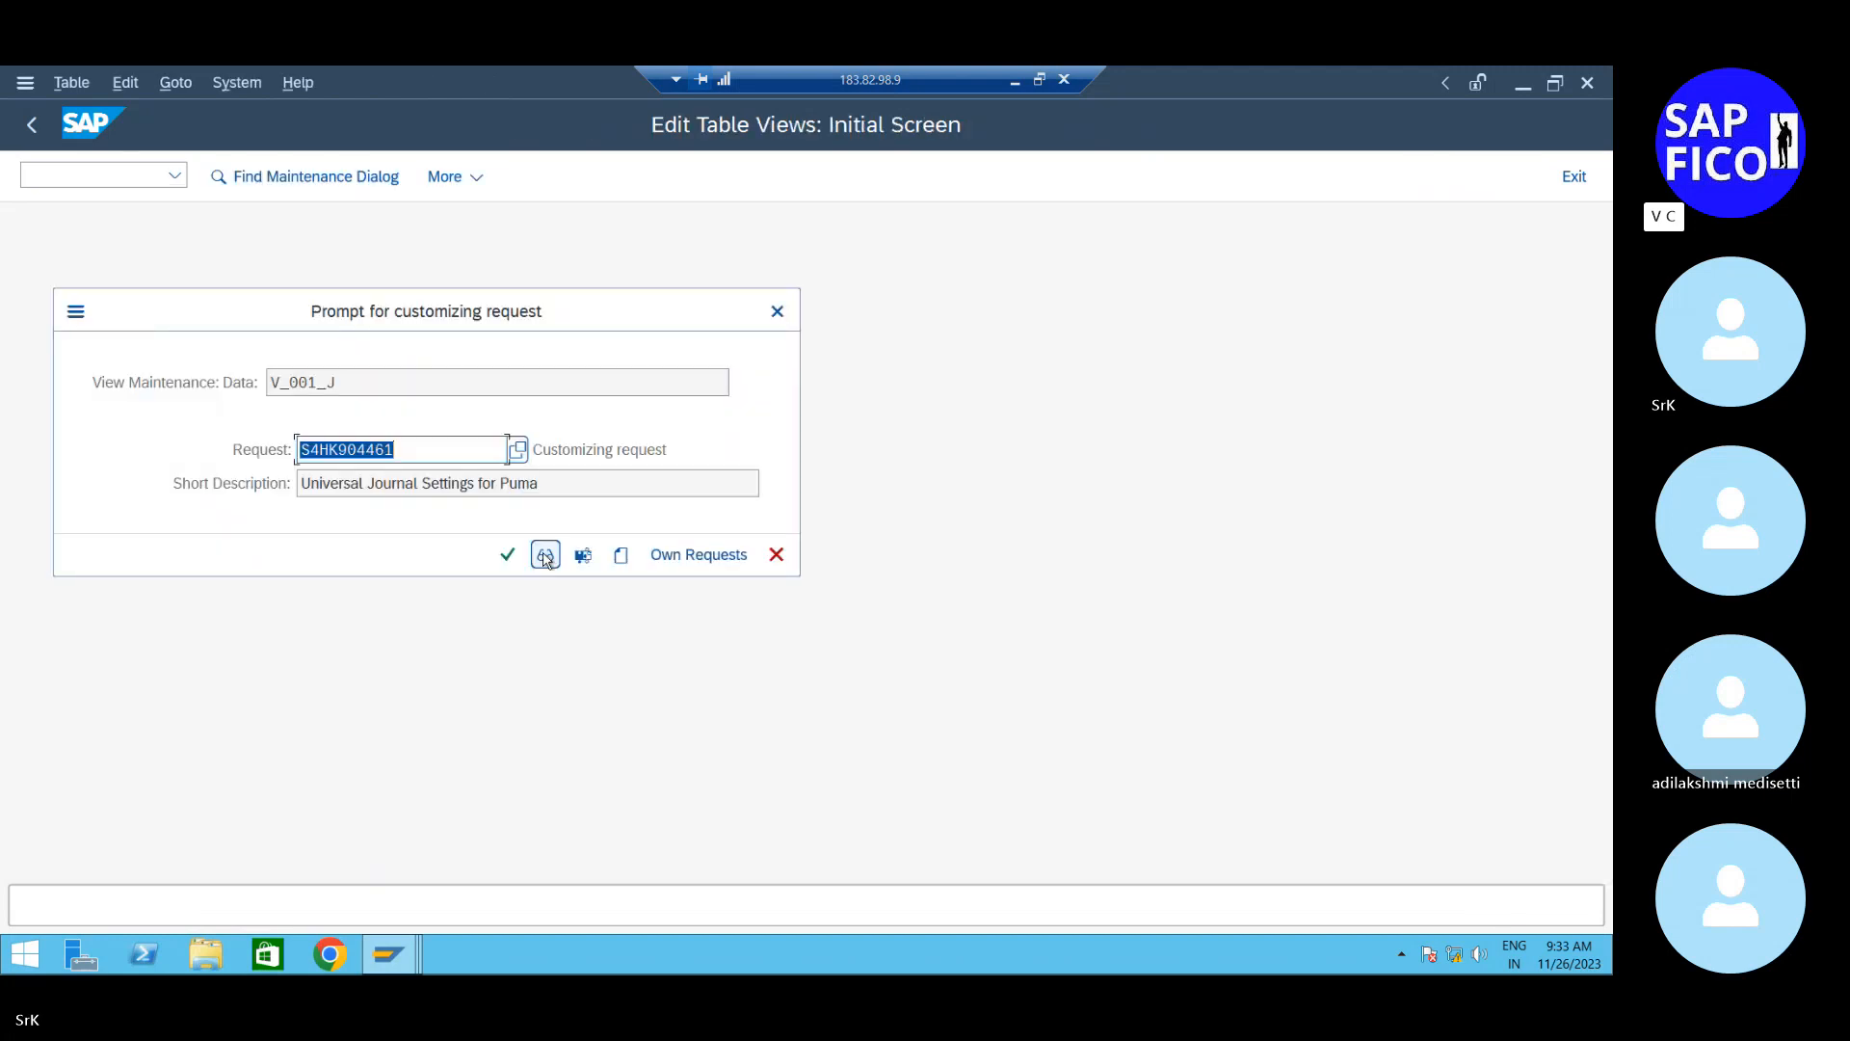
click(500, 550)
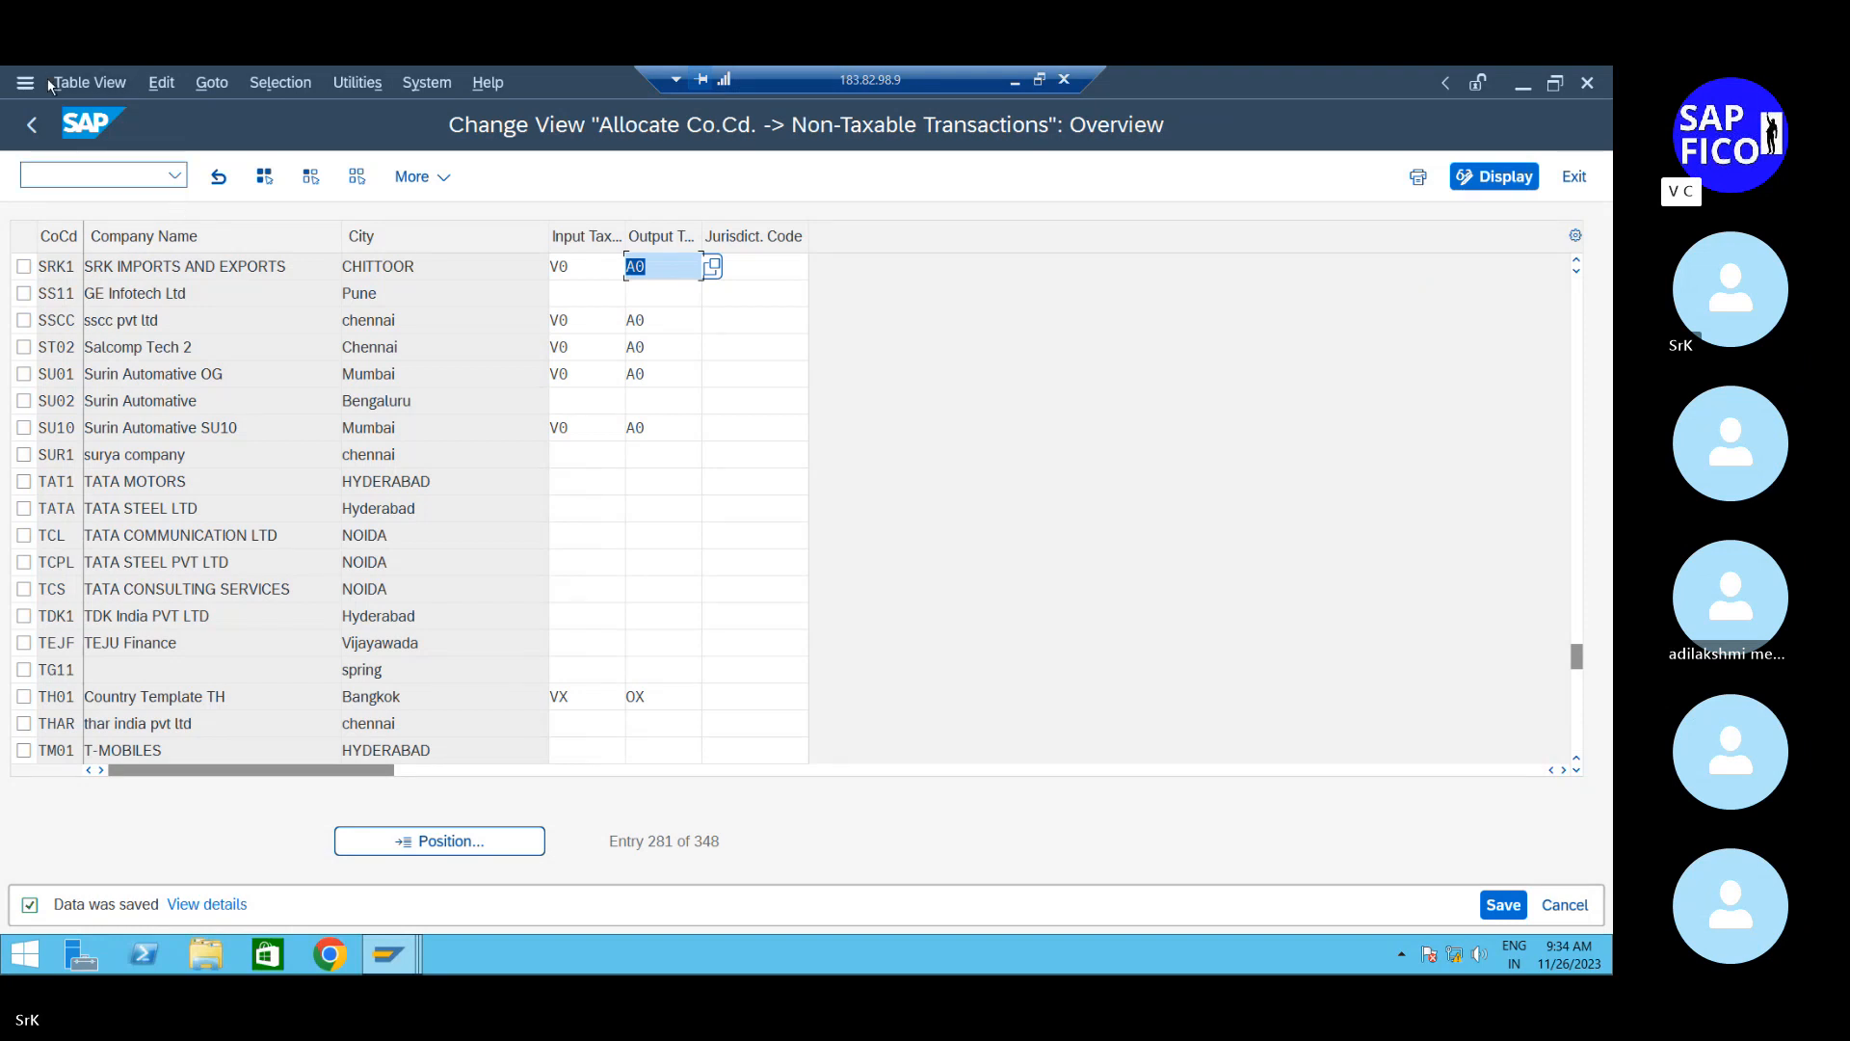
Start transaction OAYN, look up company code SRK1 in the company code selection and return to SAP Easy Access
click(101, 175)
text(/n)
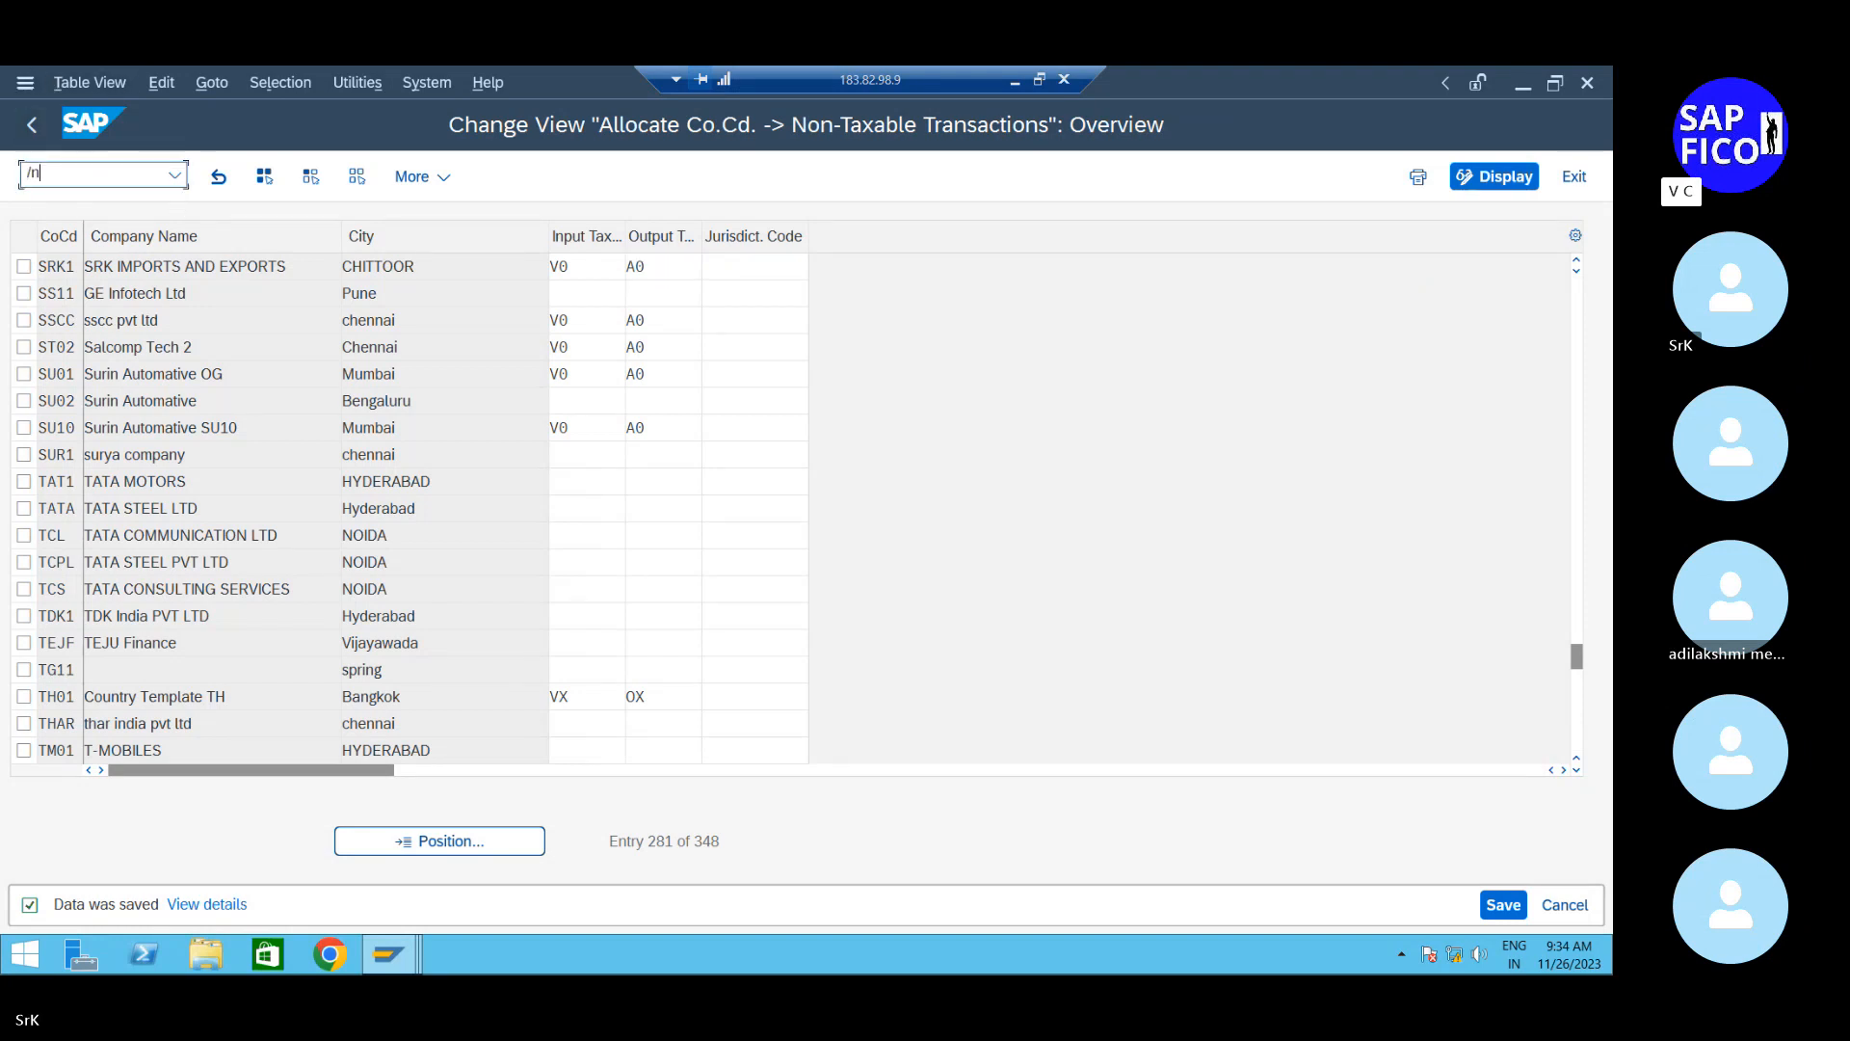
text(oayn)
key(Return)
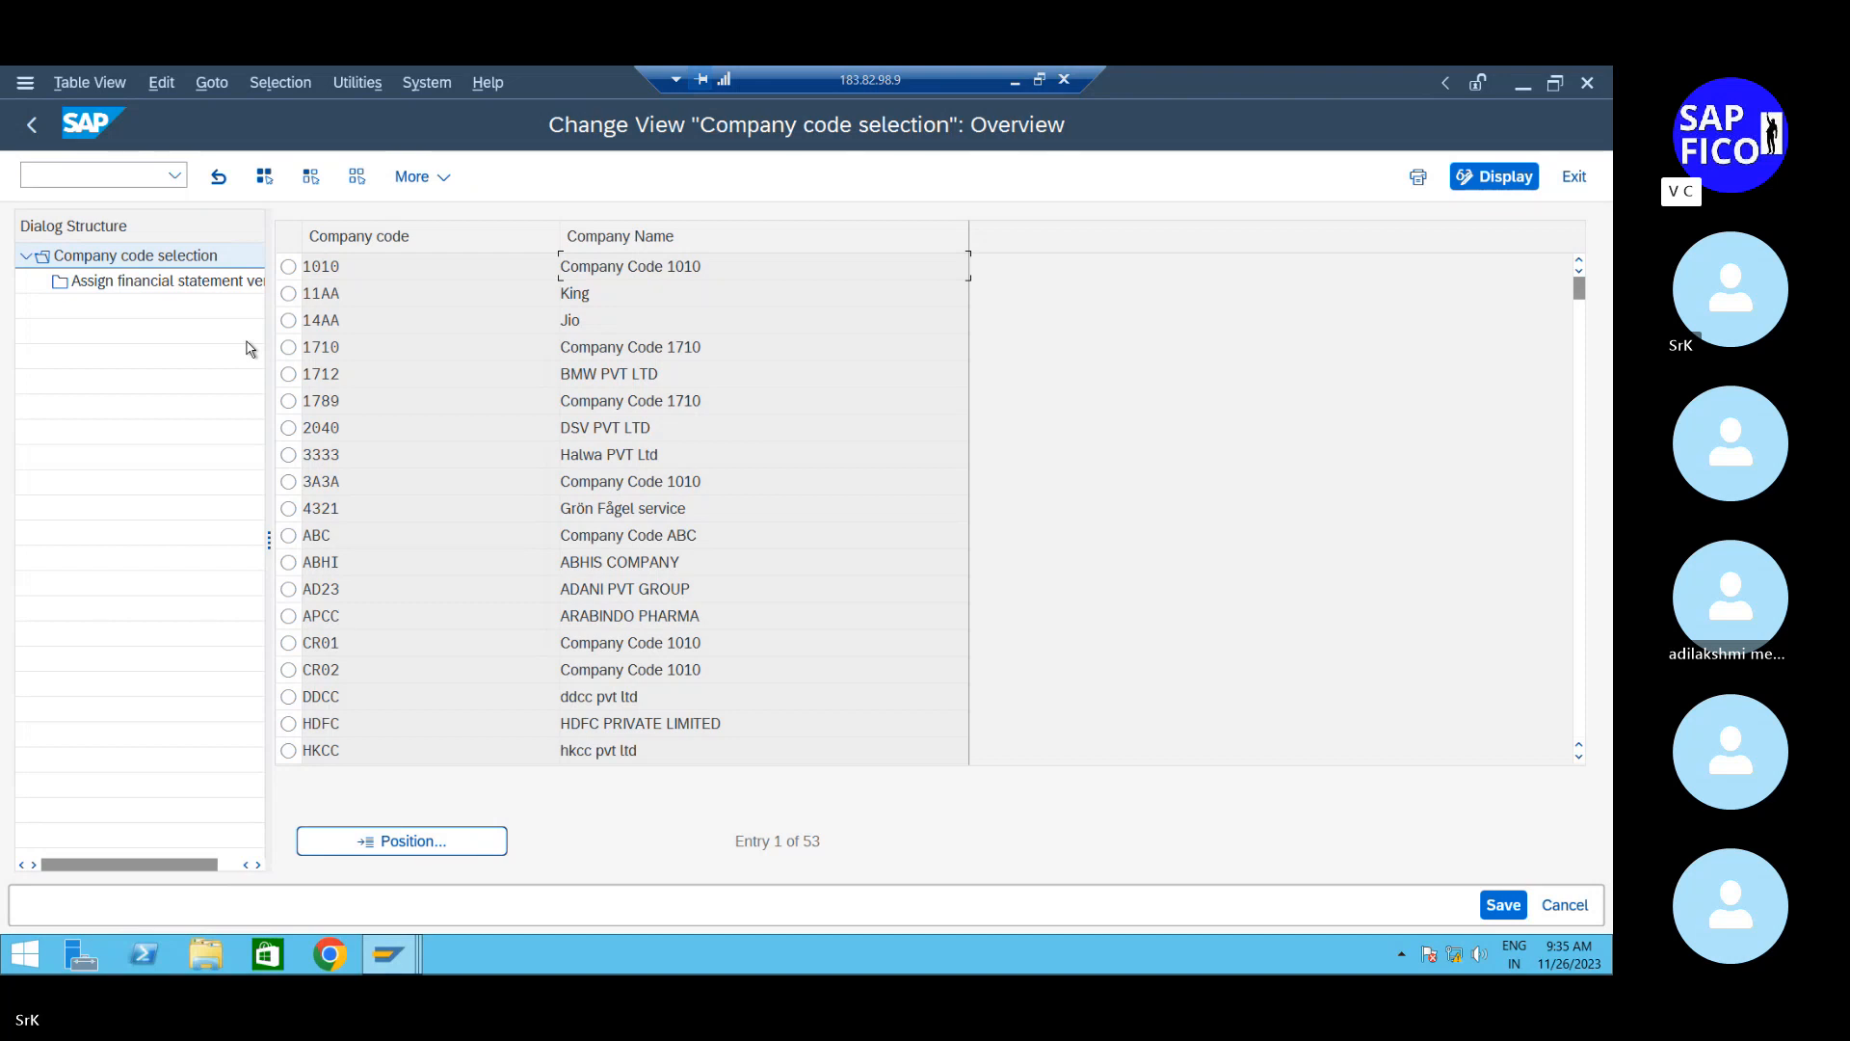
click(367, 836)
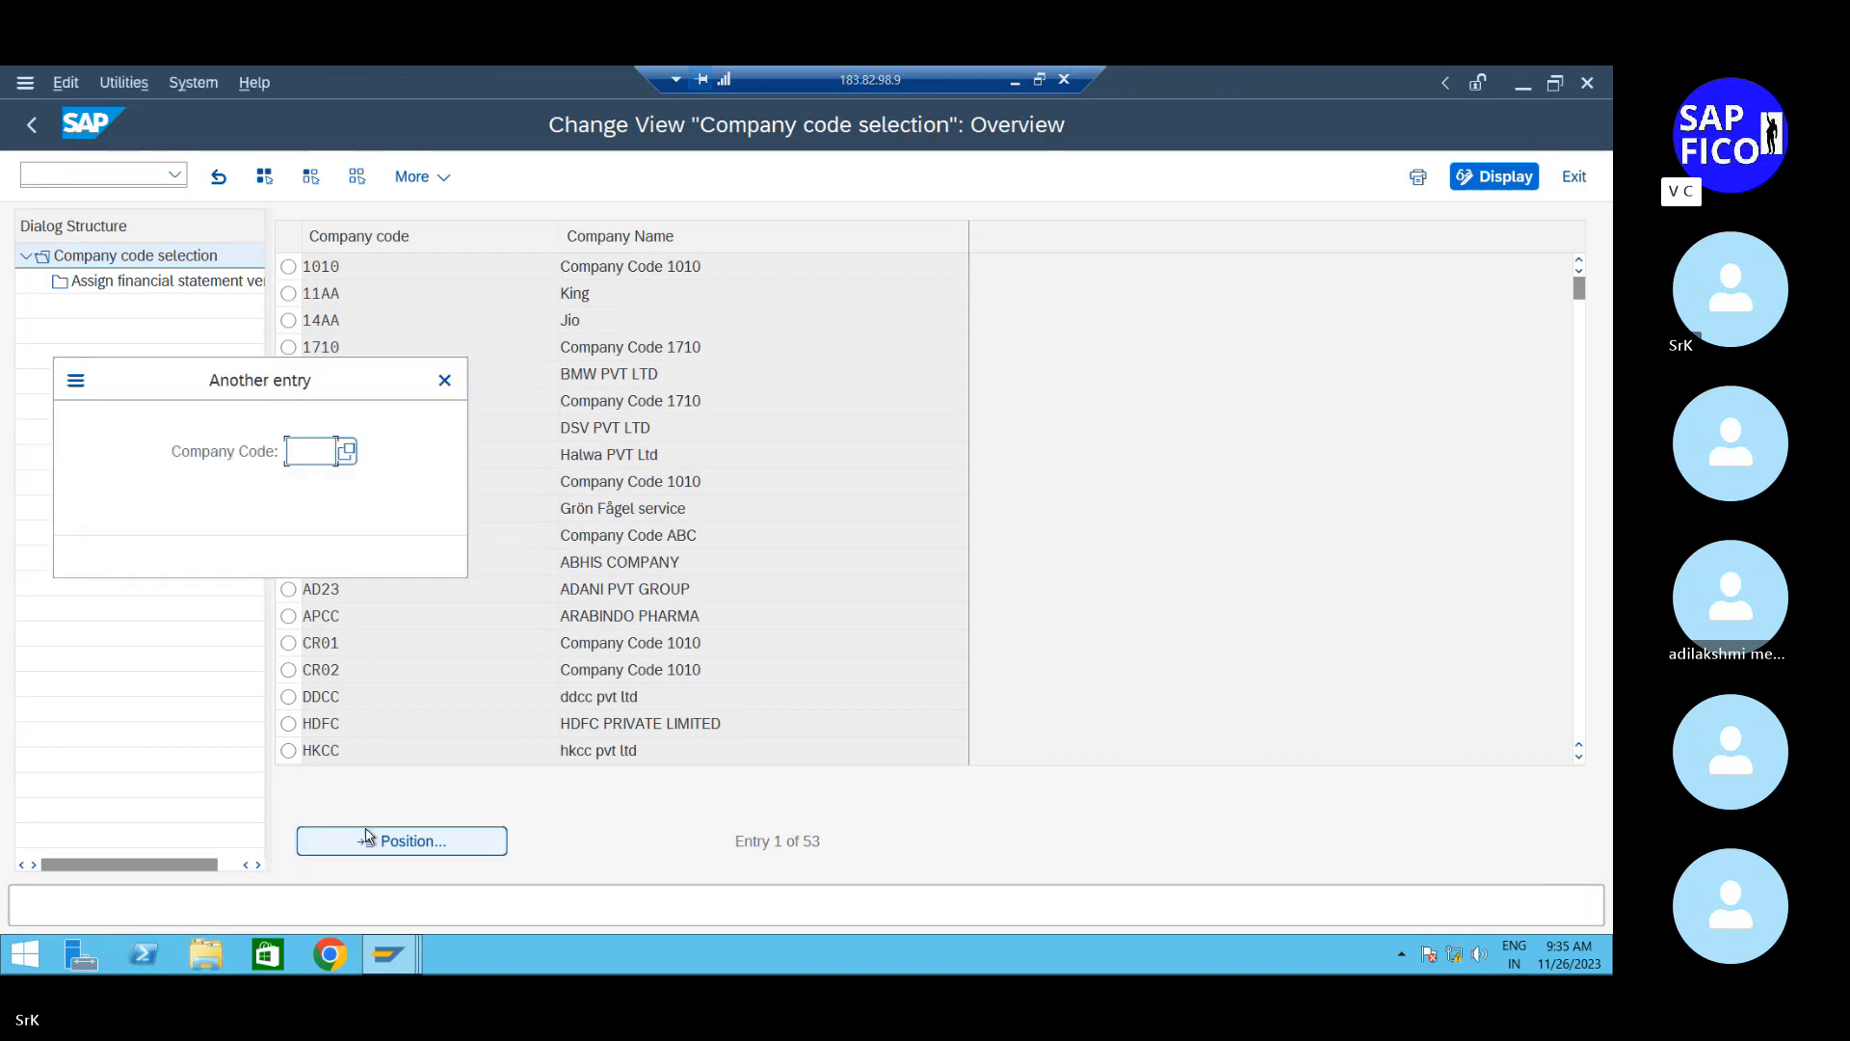
text(srk1)
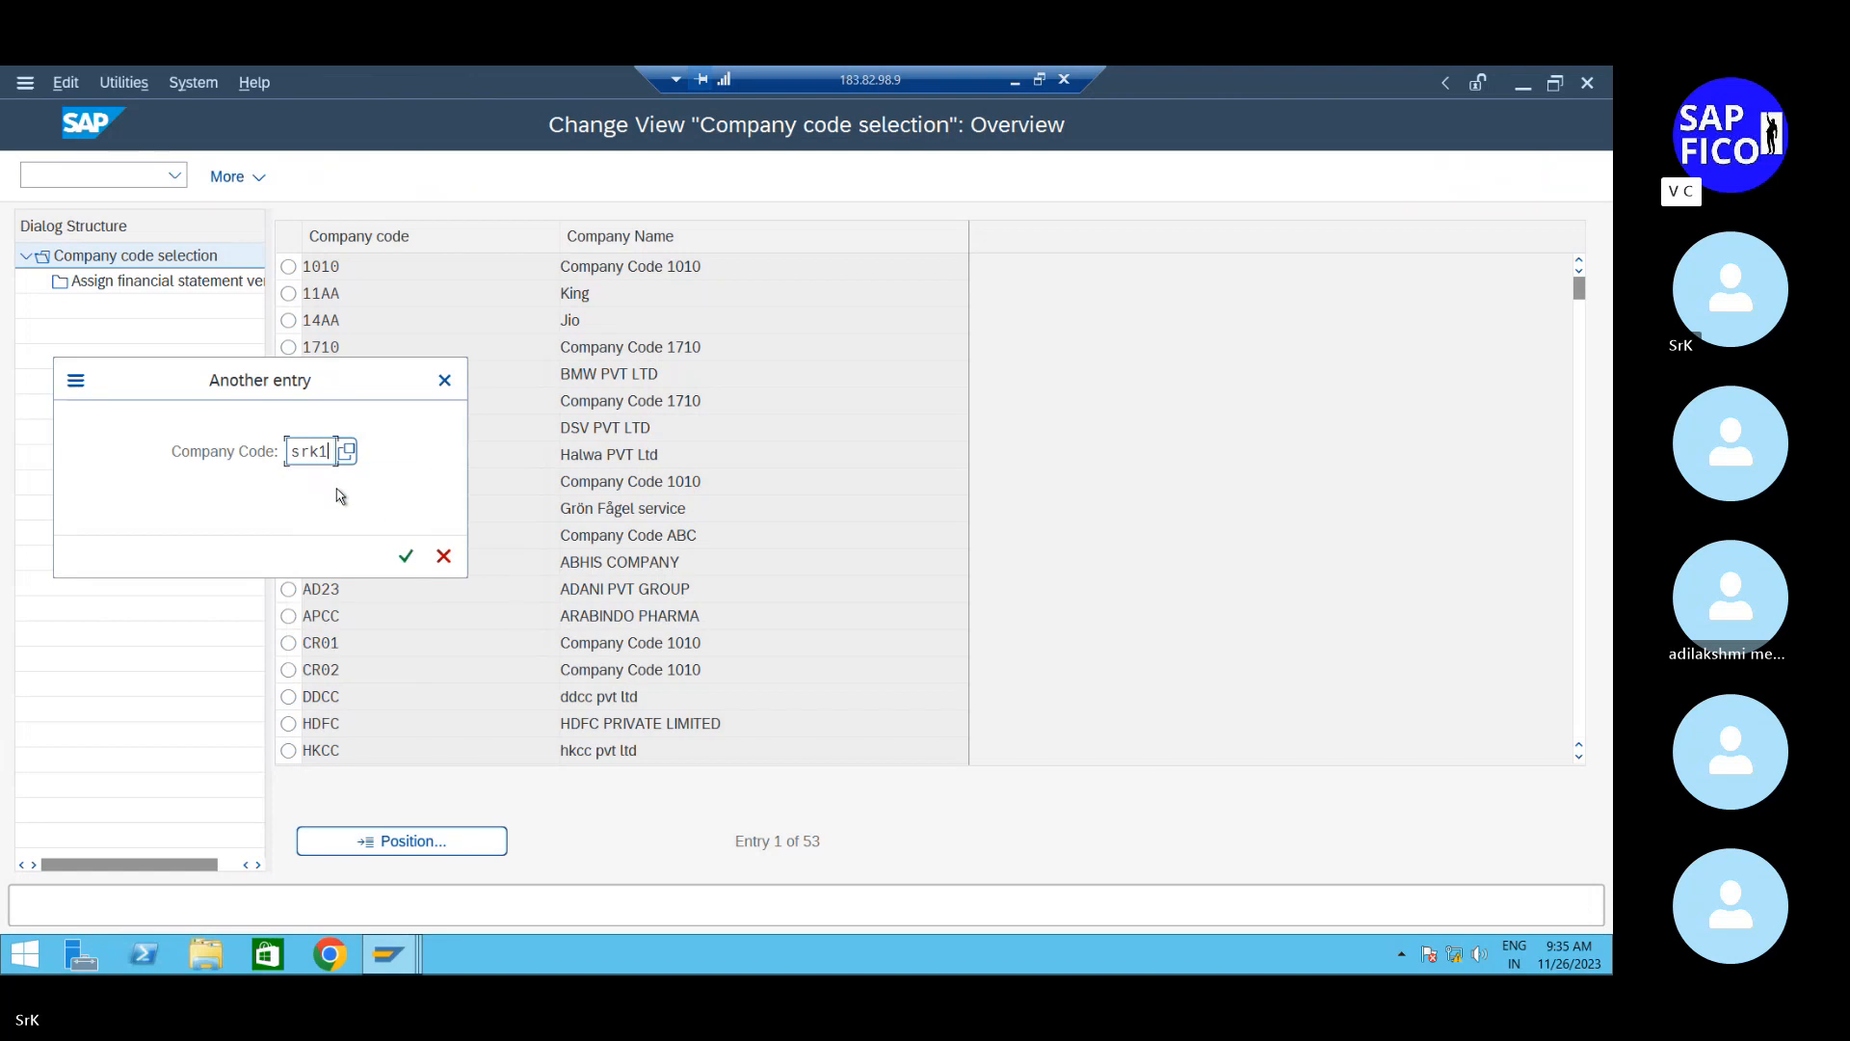
key(Return)
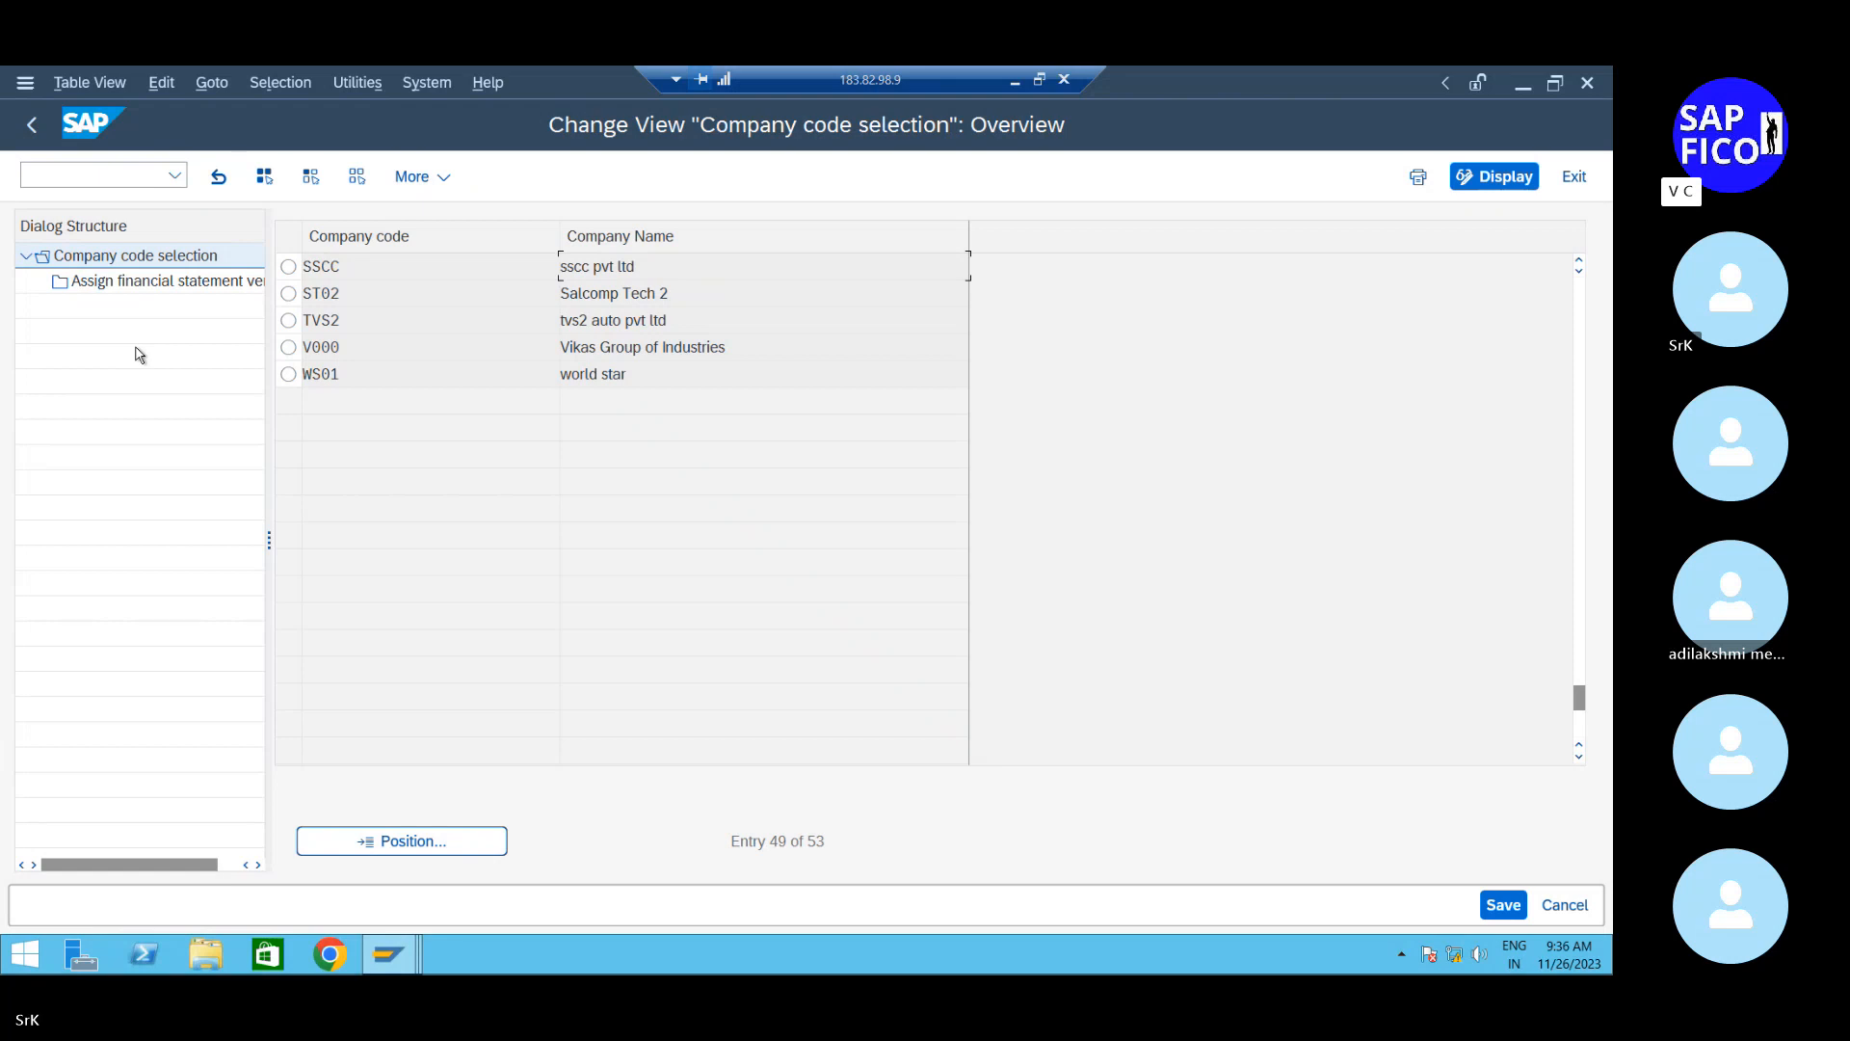
click(34, 130)
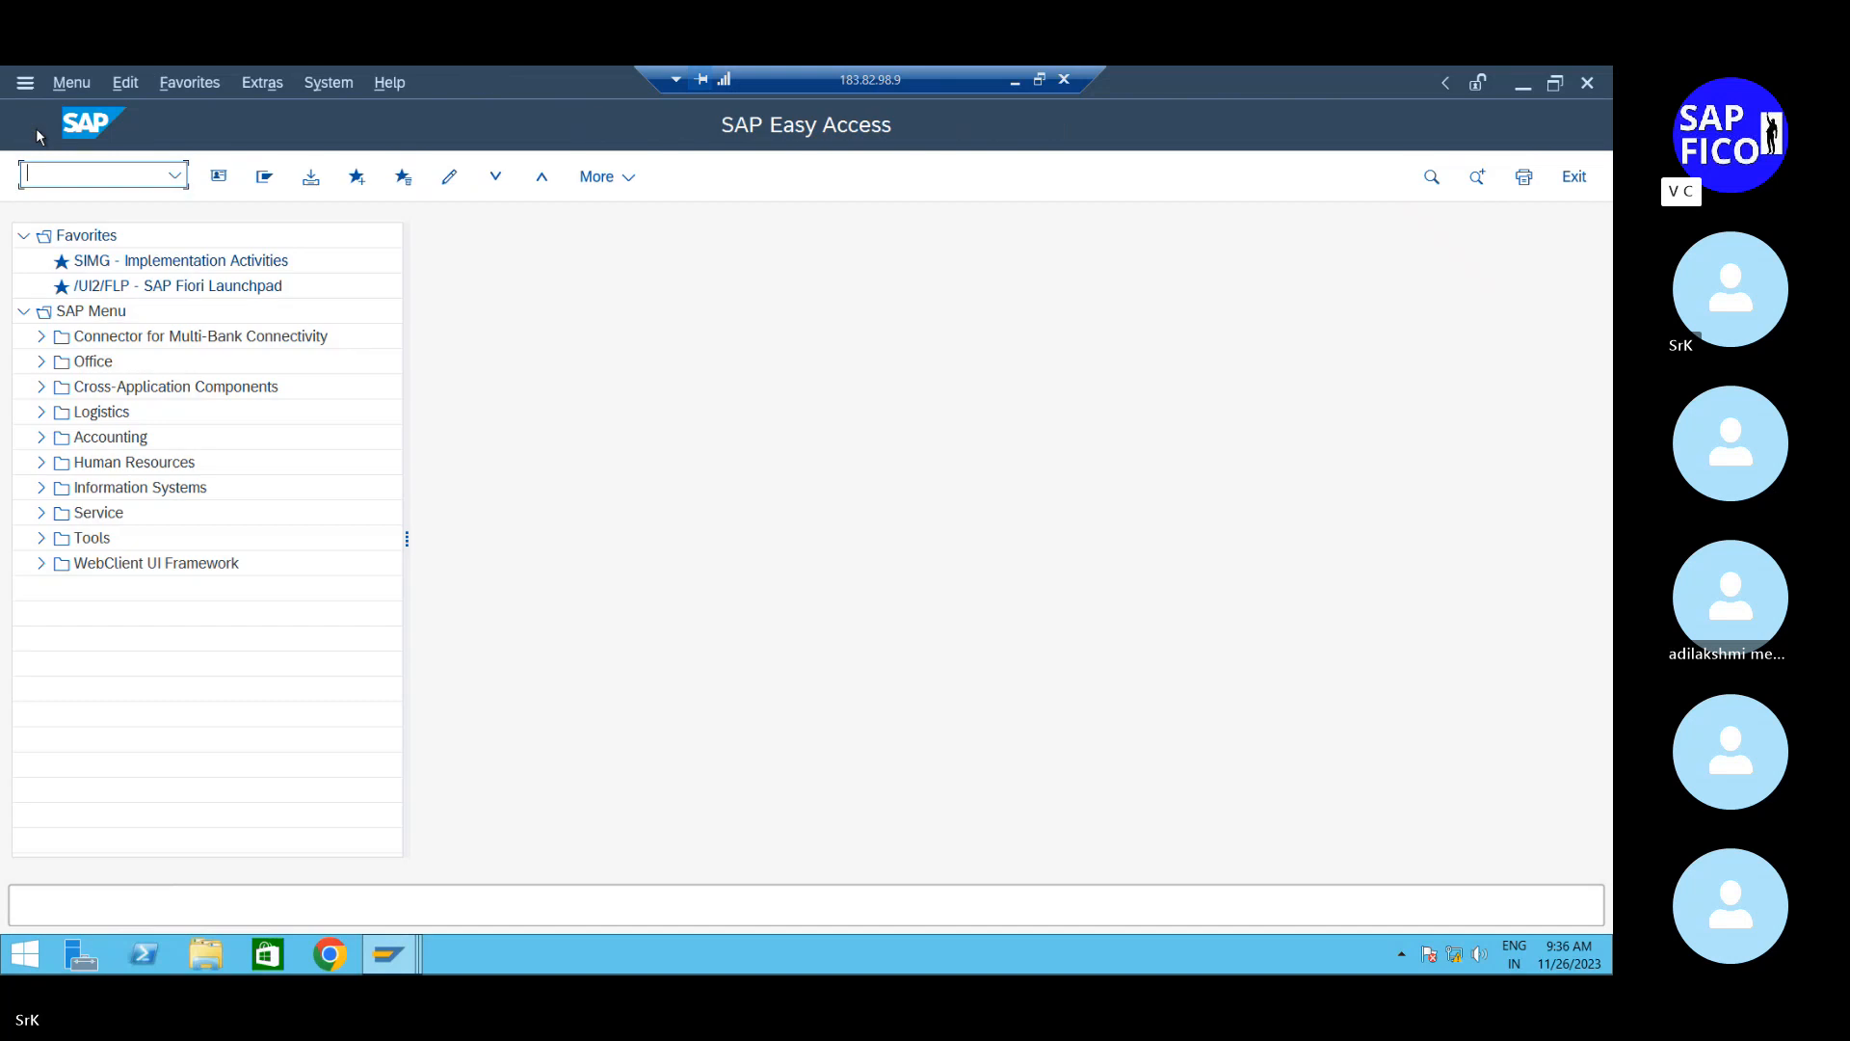
Start transaction OAOB and position the Asset Accounting company code list at SRK1
mouse_move(412, 941)
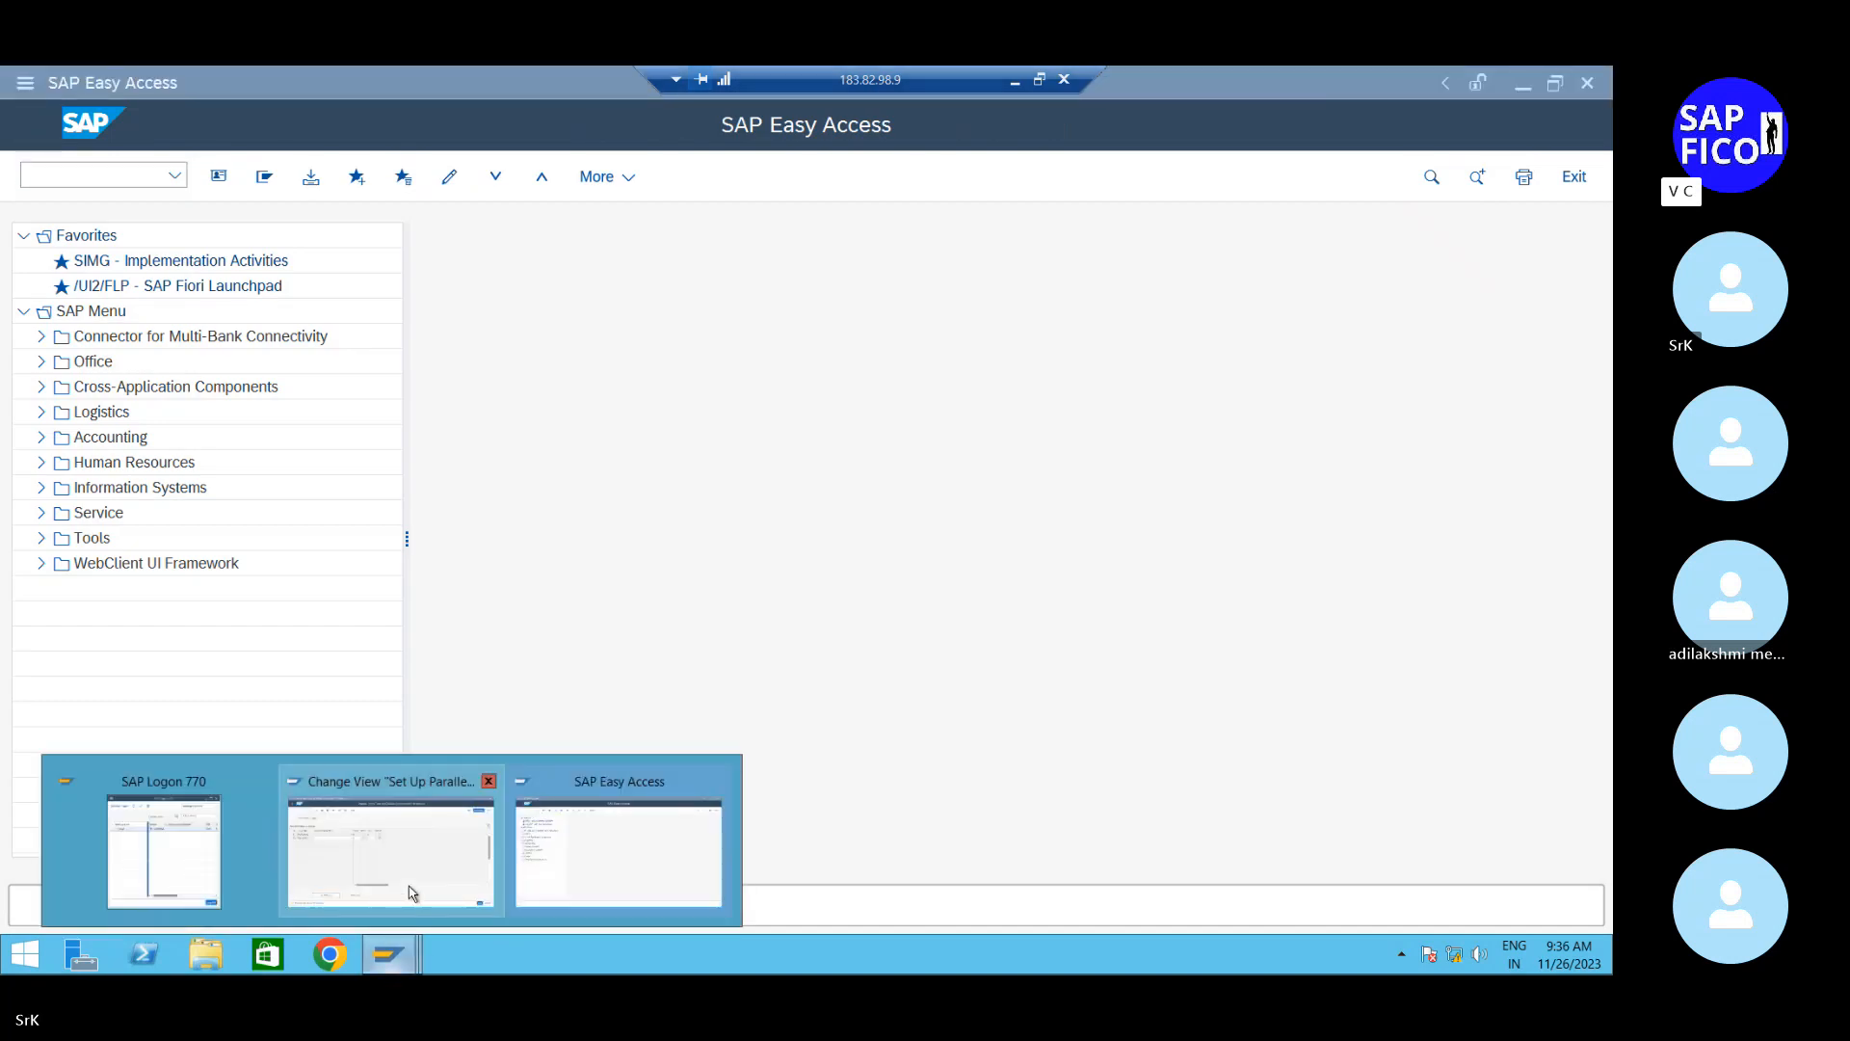
mouse_move(413, 891)
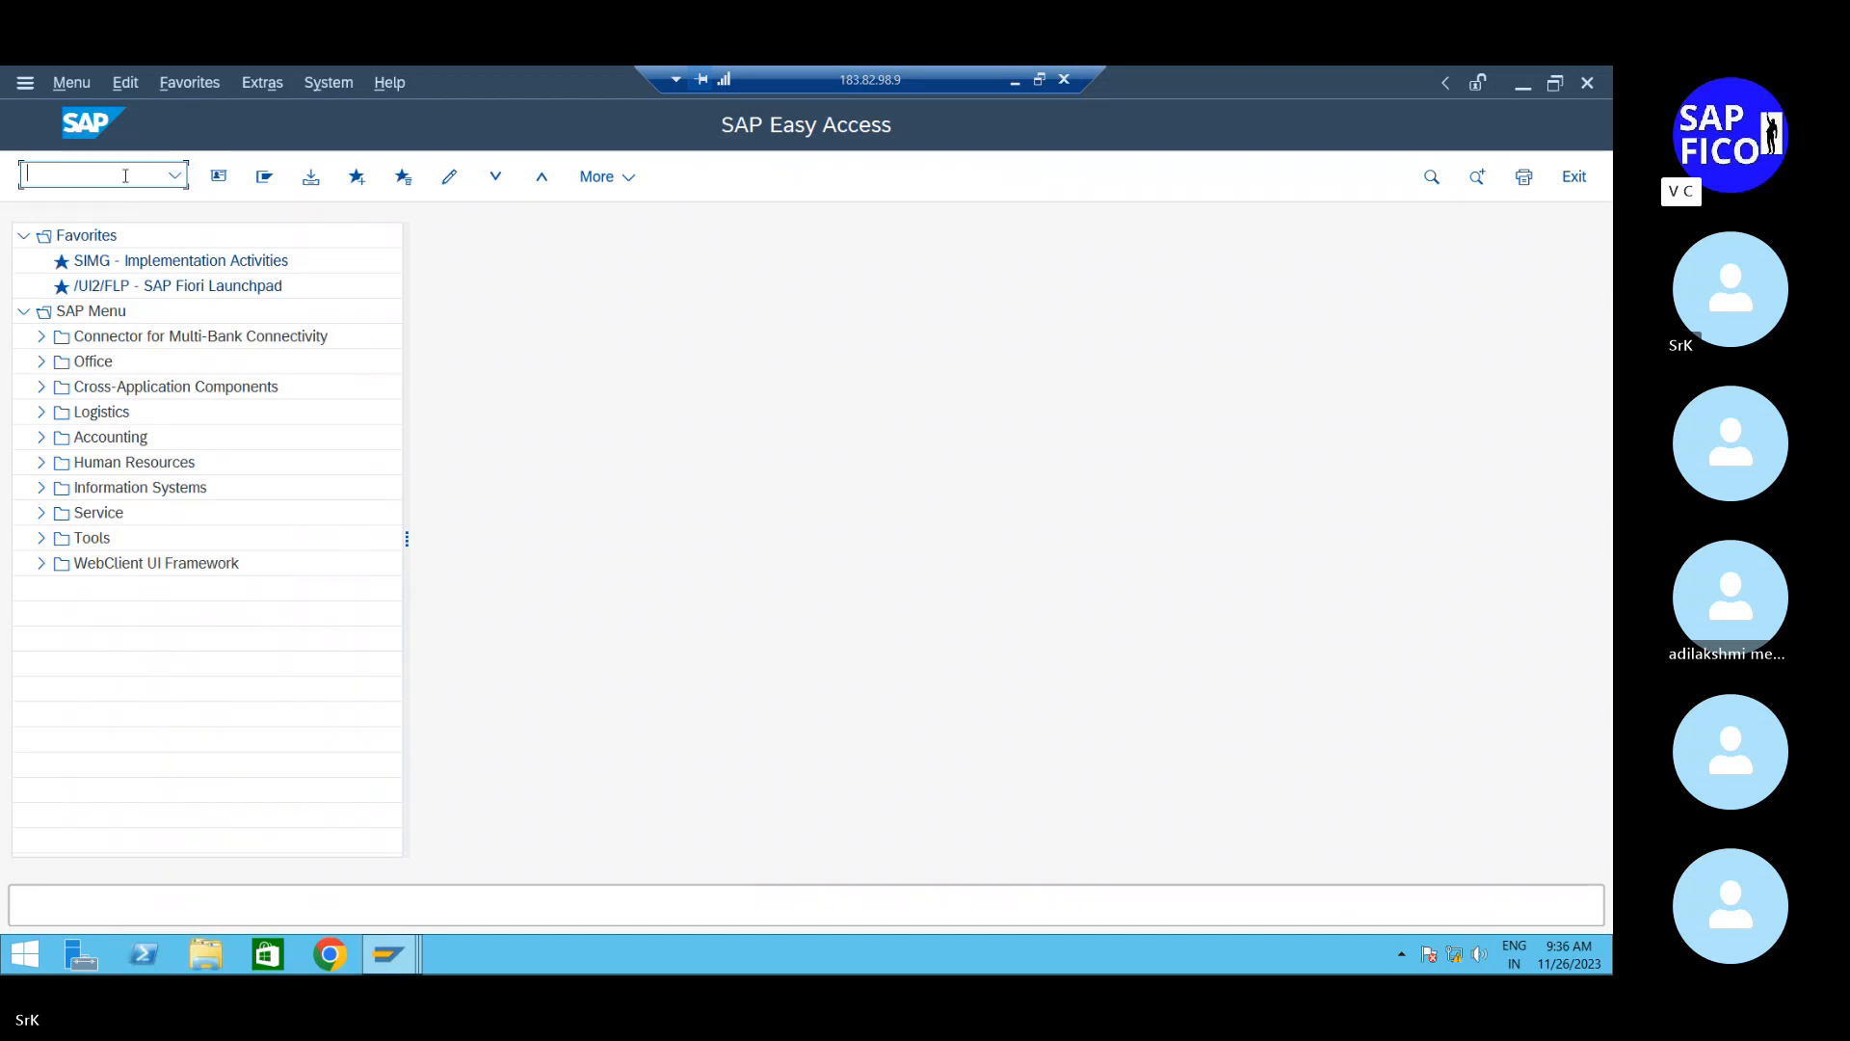
text(oaob)
key(Return)
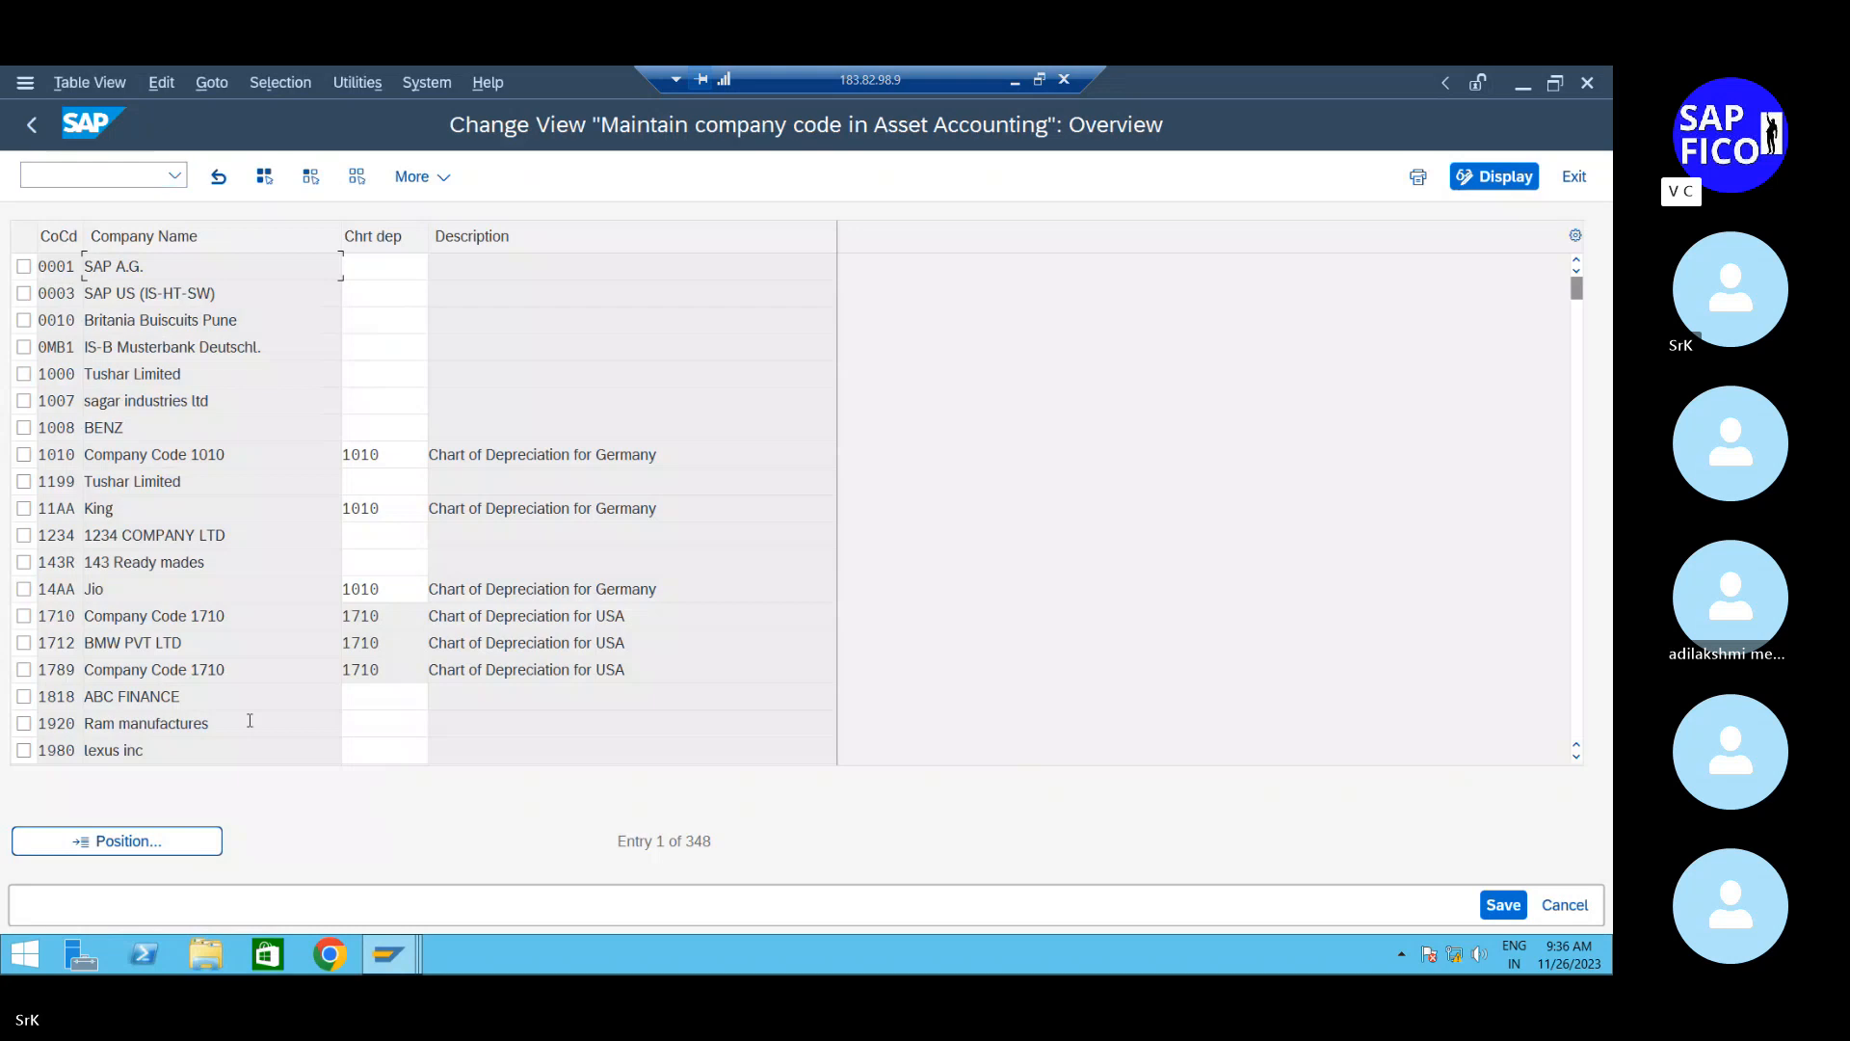
click(77, 836)
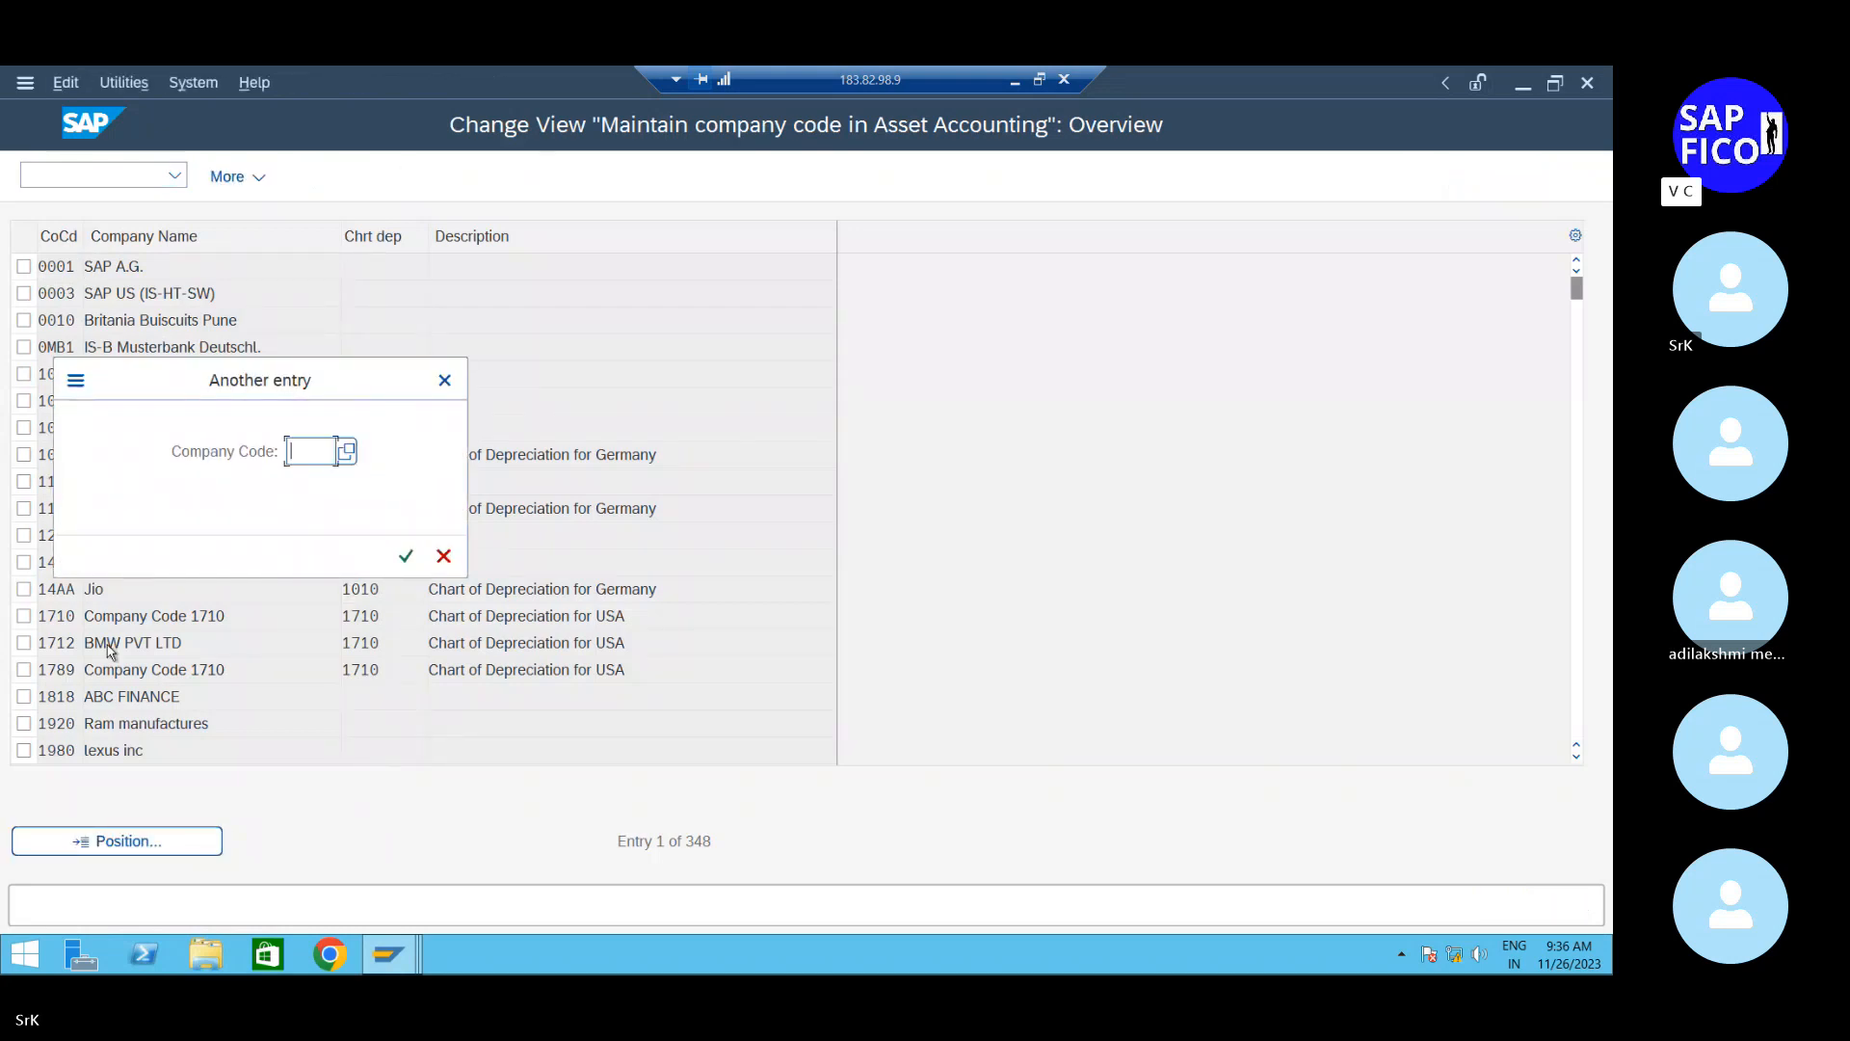
text(srk1)
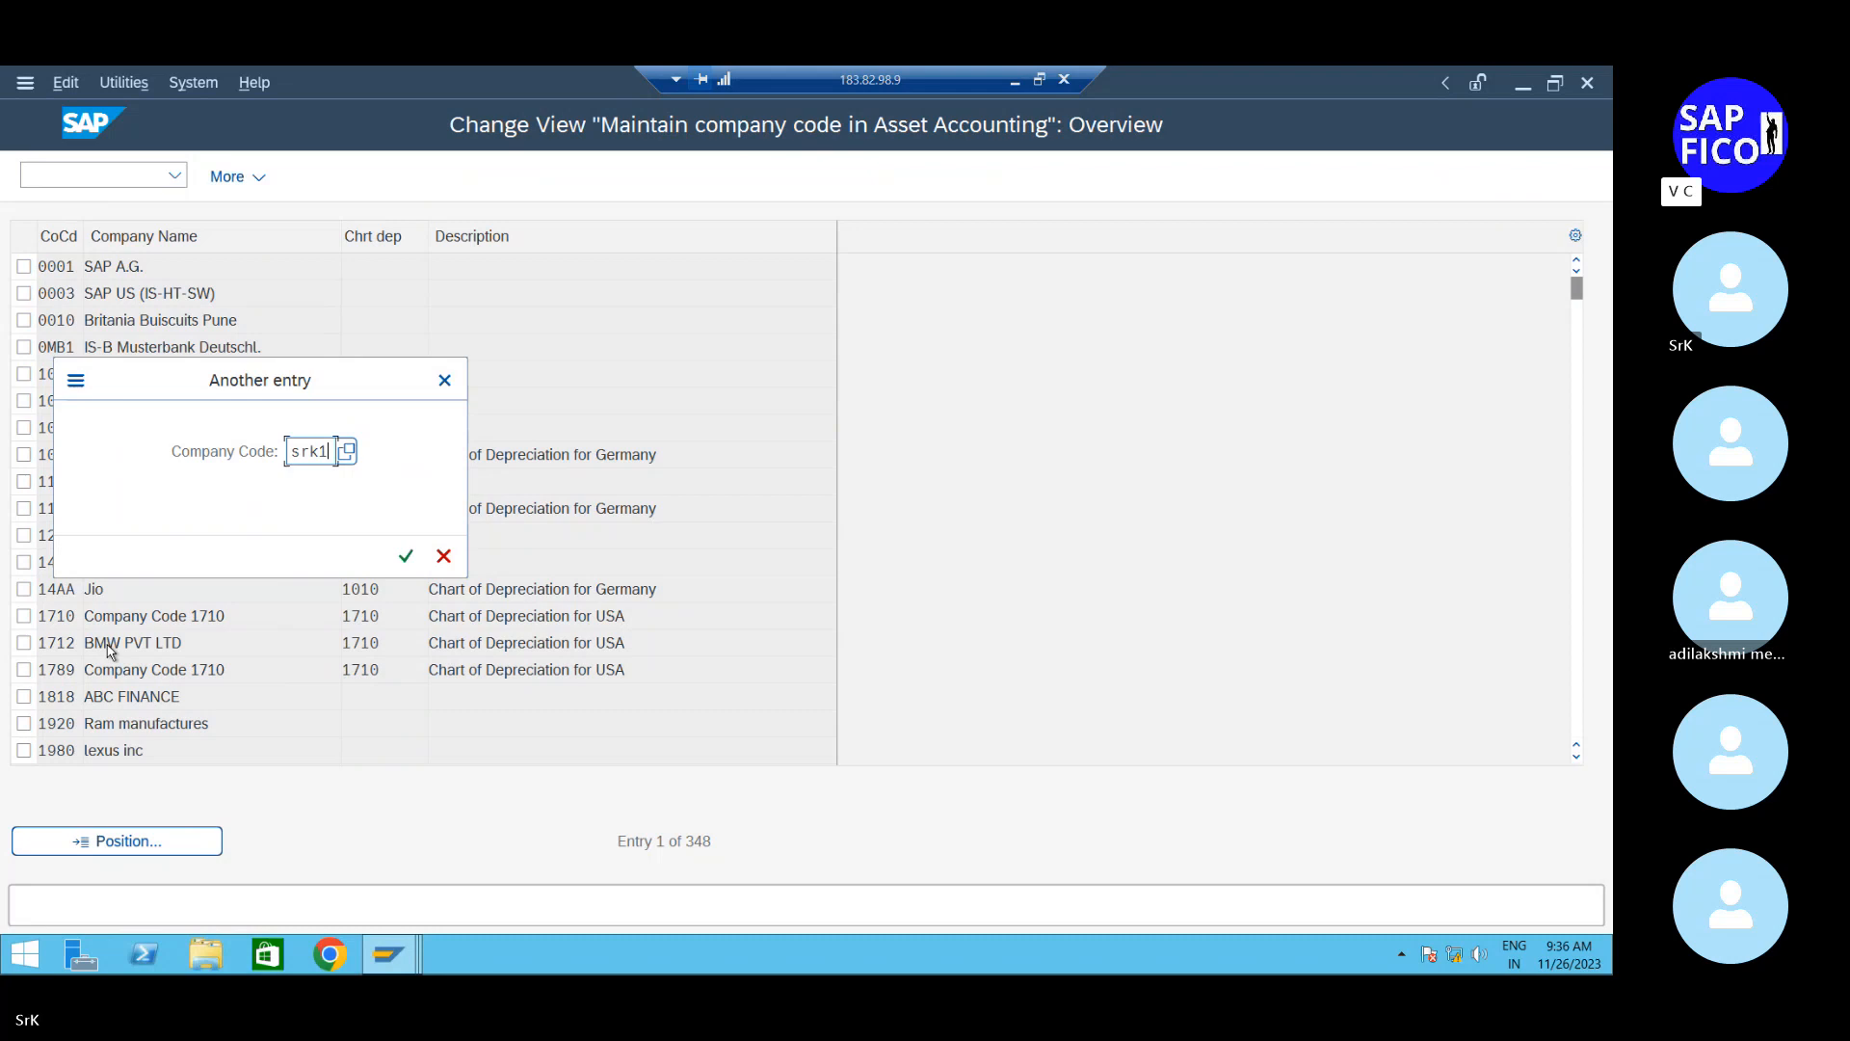
key(Return)
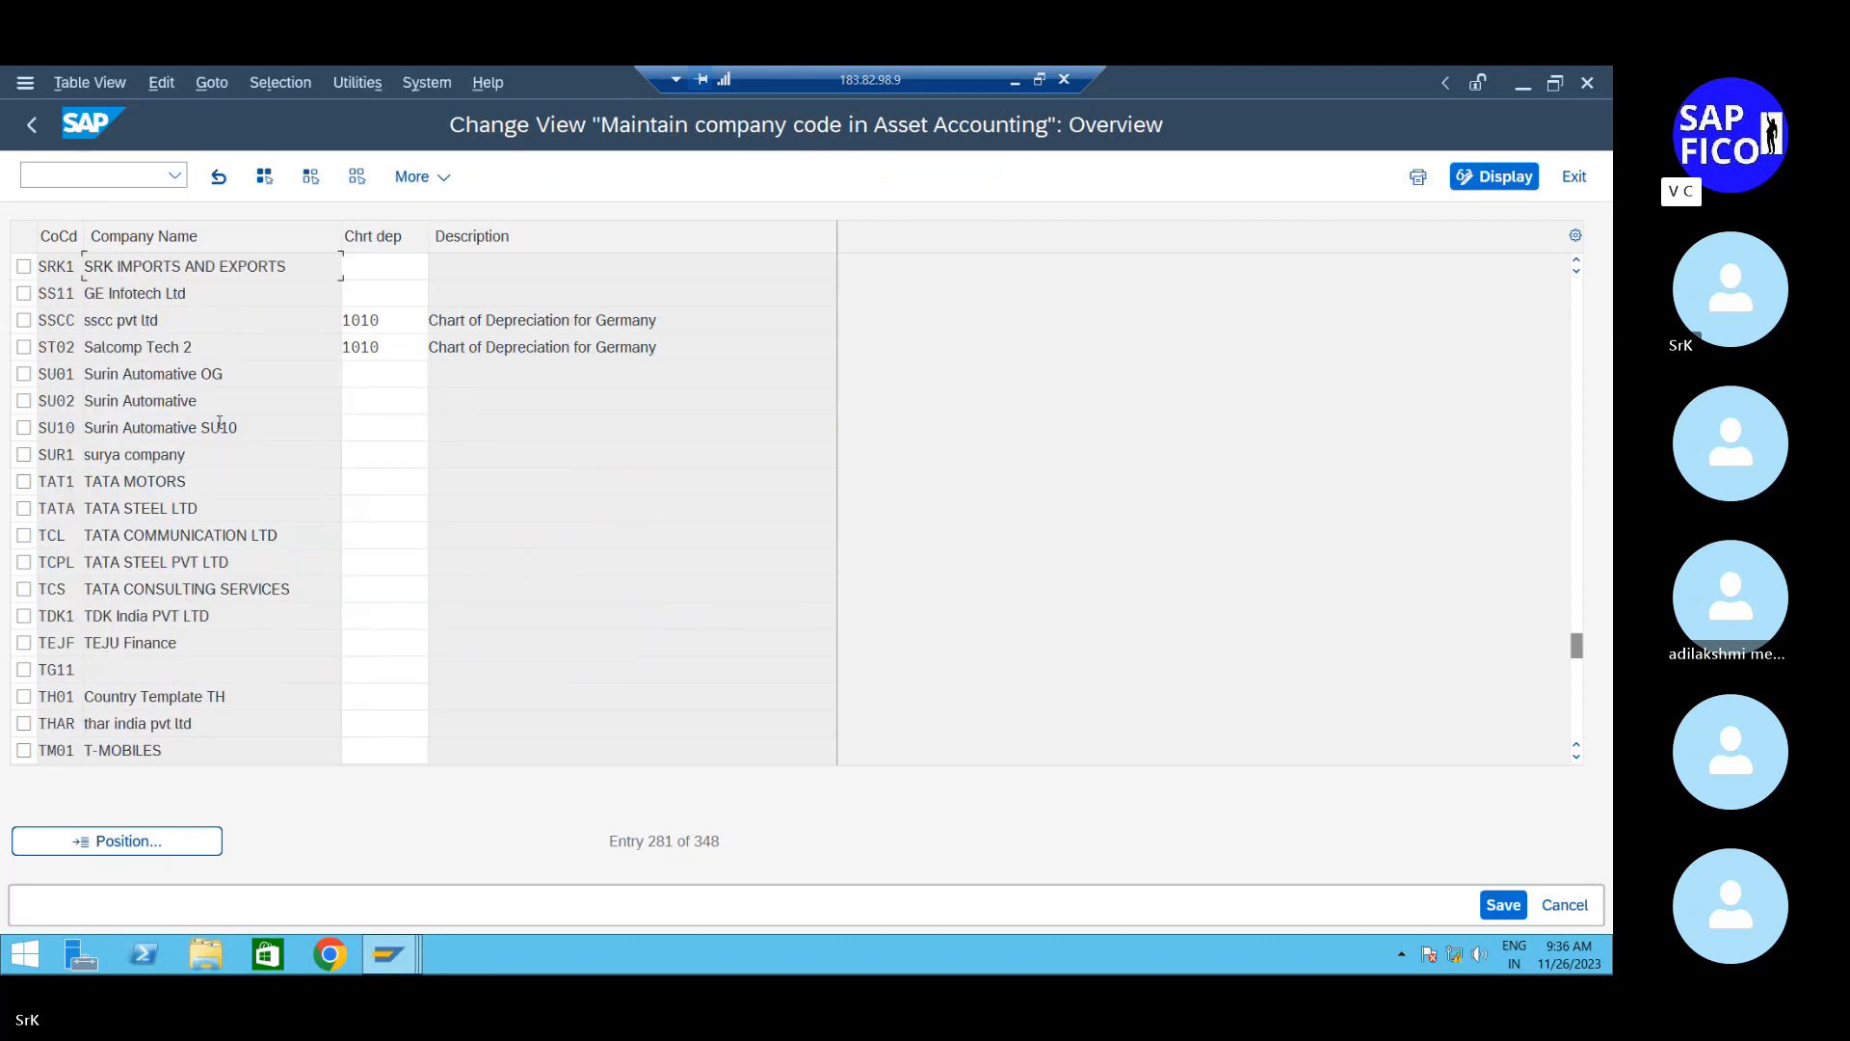
Assign chart of depreciation SRK1 to company code SRK1
click(374, 275)
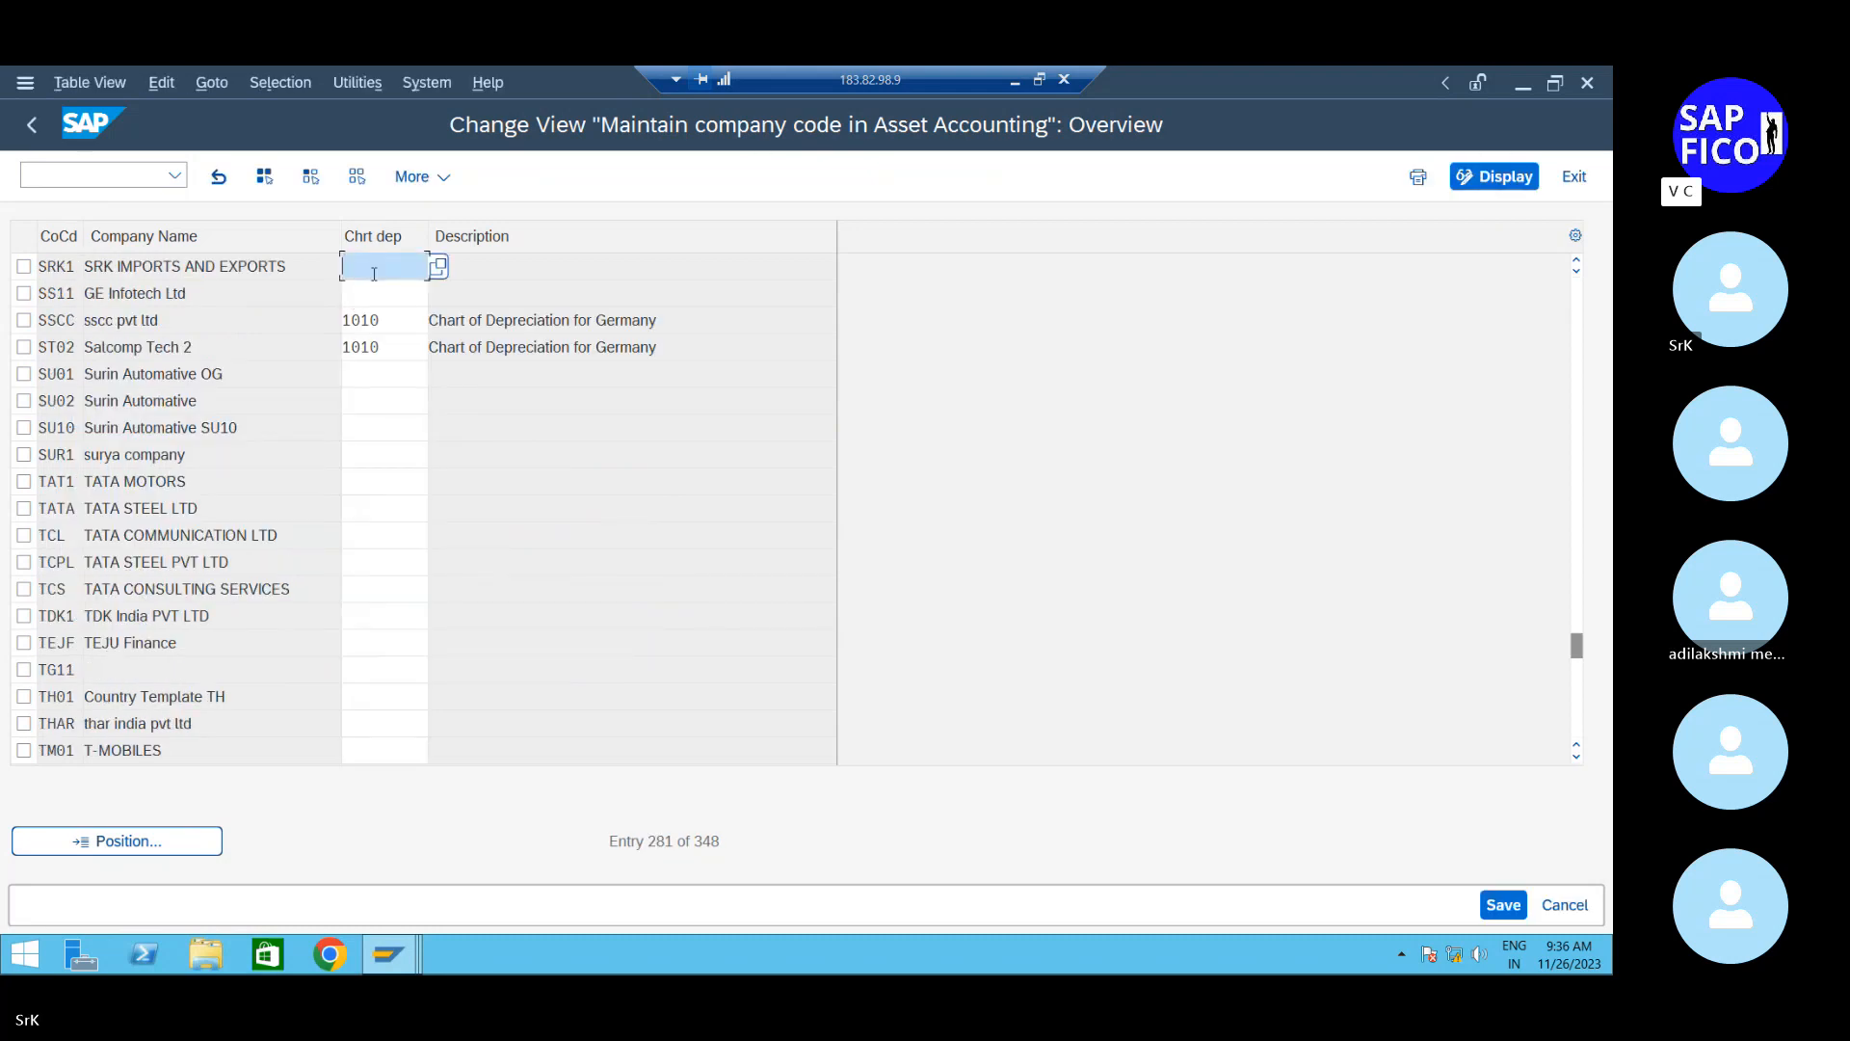
text(srk1)
key(Return)
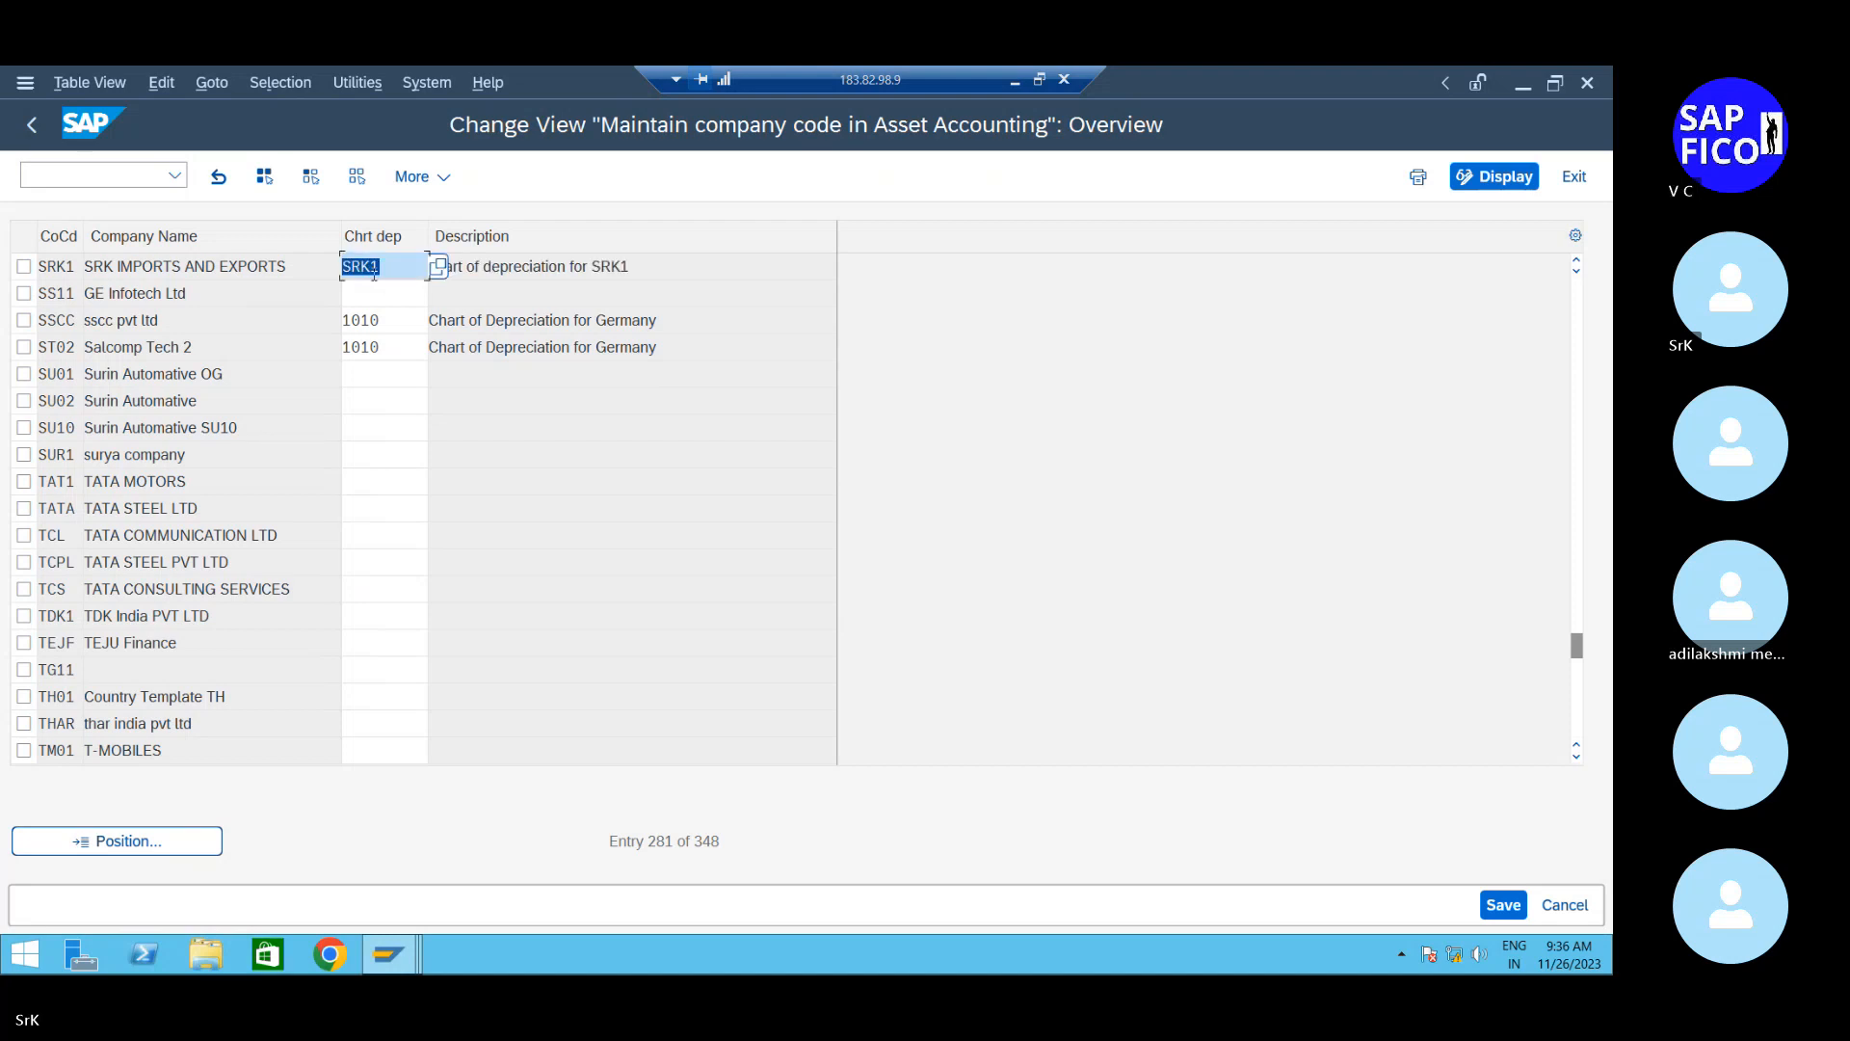
Save the chart of depreciation assignment under the proposed customizing request and return to SAP Easy Access
click(1497, 906)
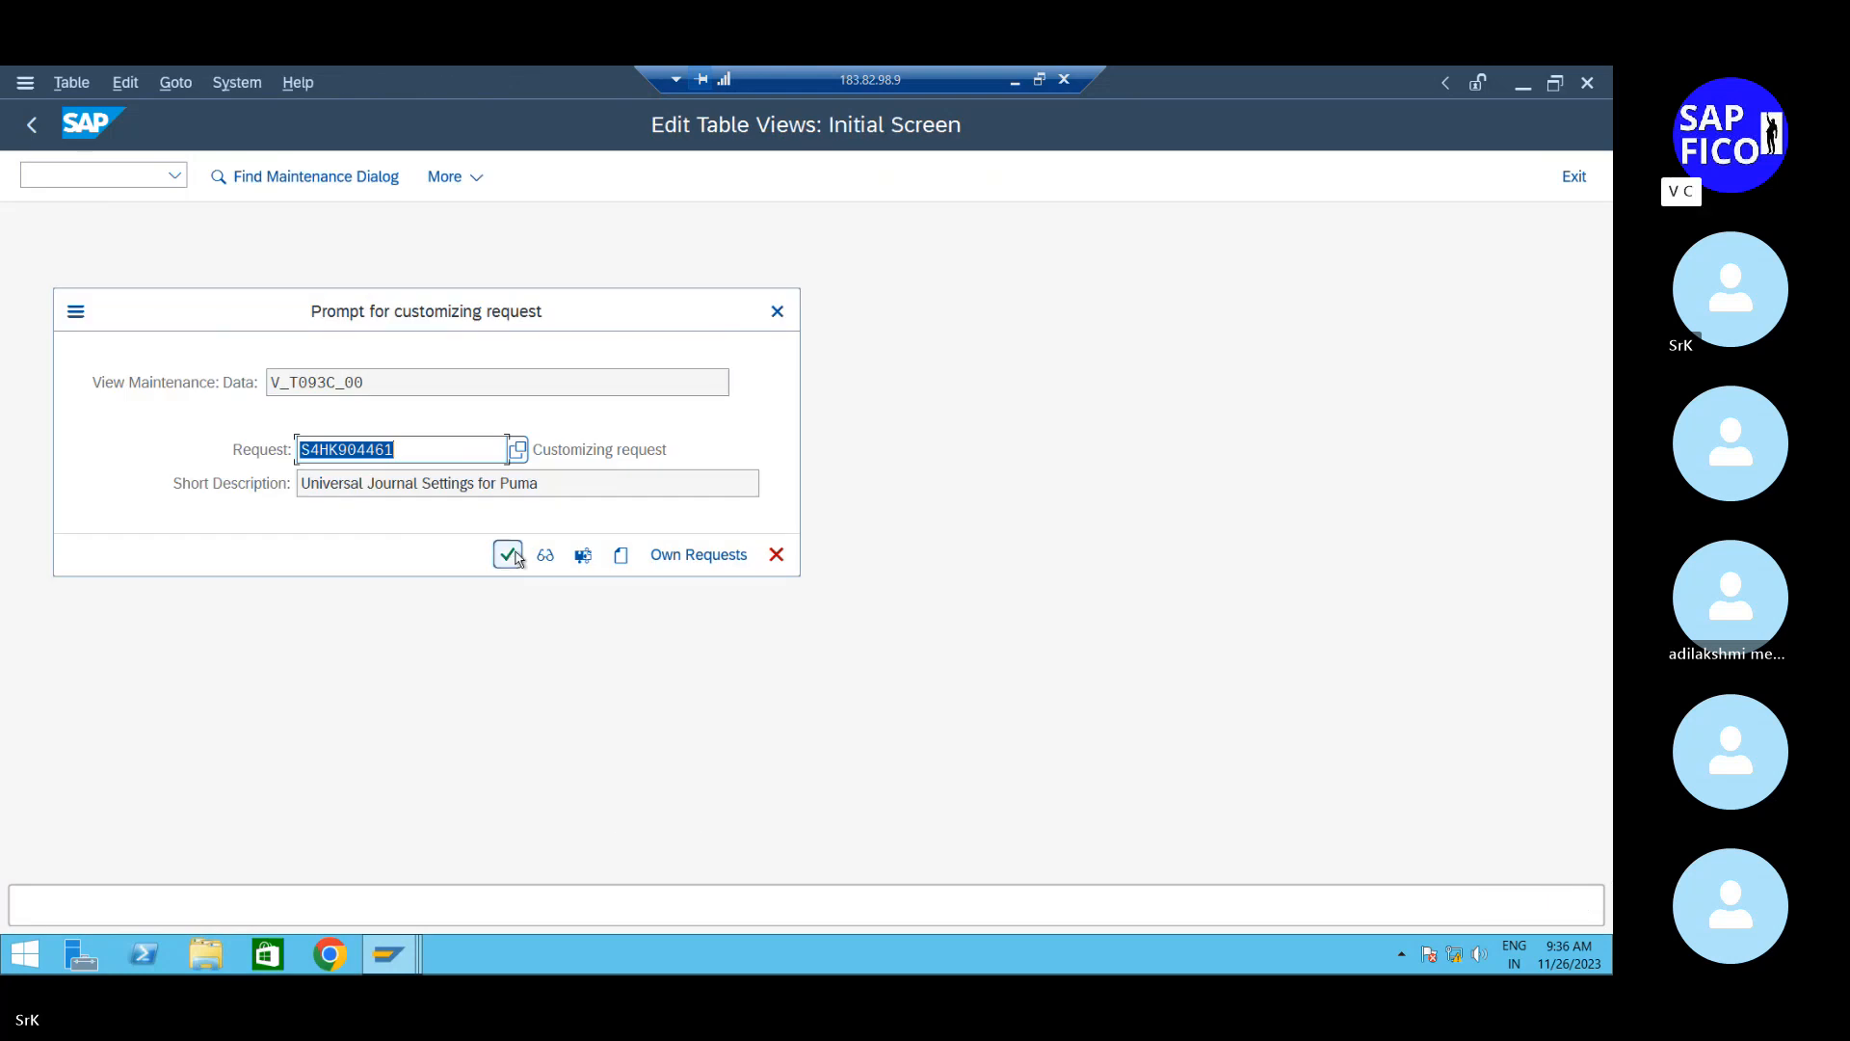
click(508, 555)
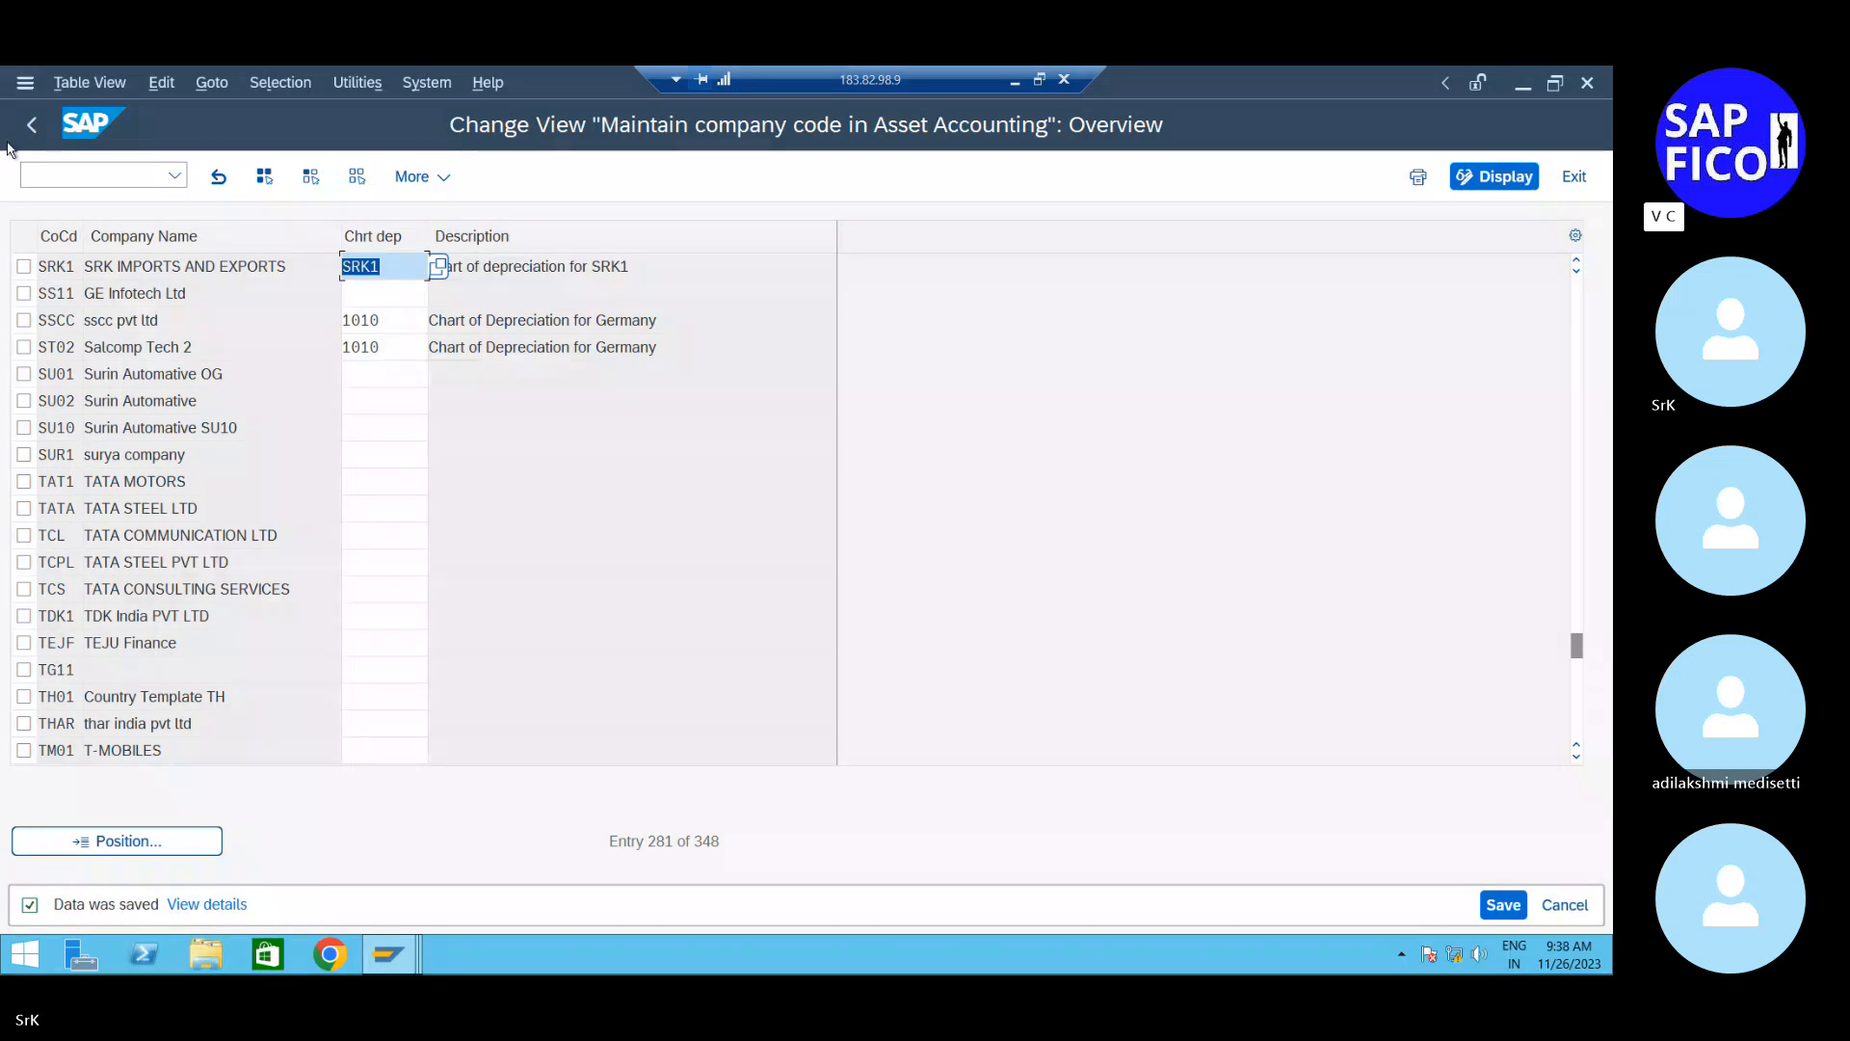
key(F3)
Switch to the session with the parallel currencies view and go back to the IMG structure
mouse_move(412, 958)
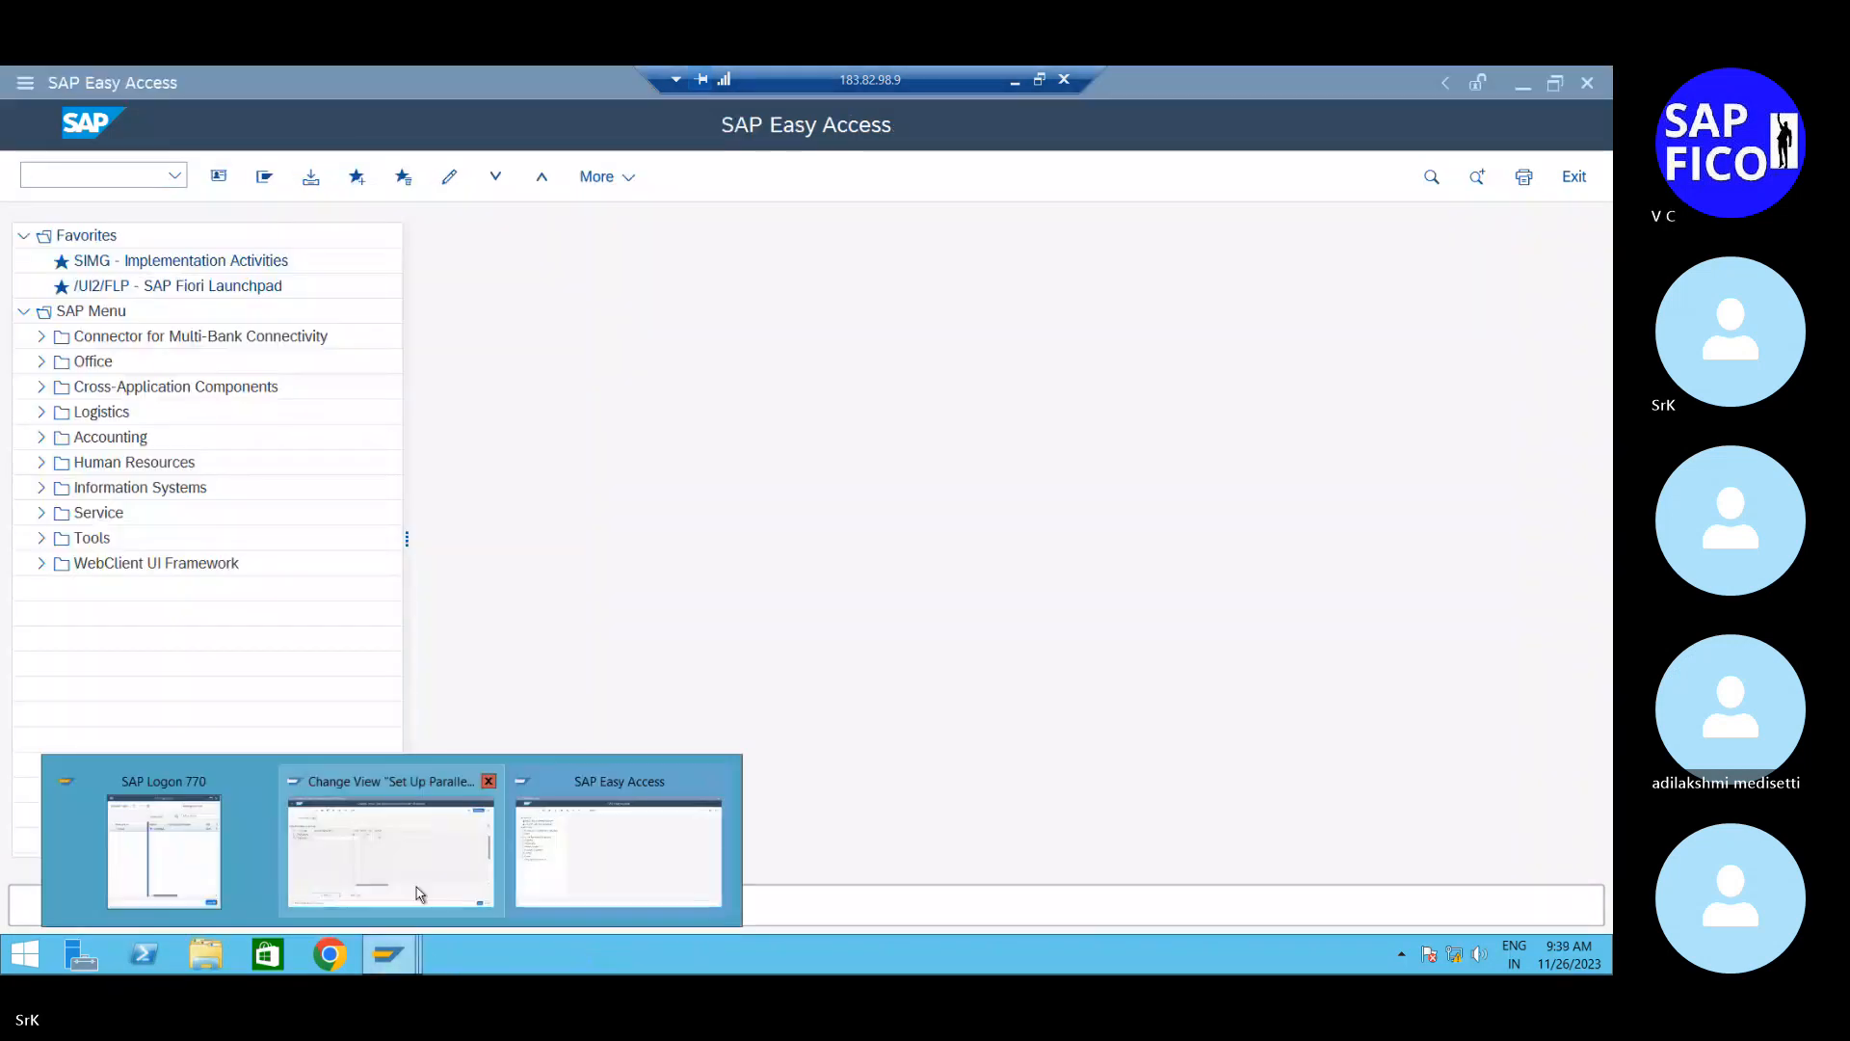
click(417, 884)
click(31, 124)
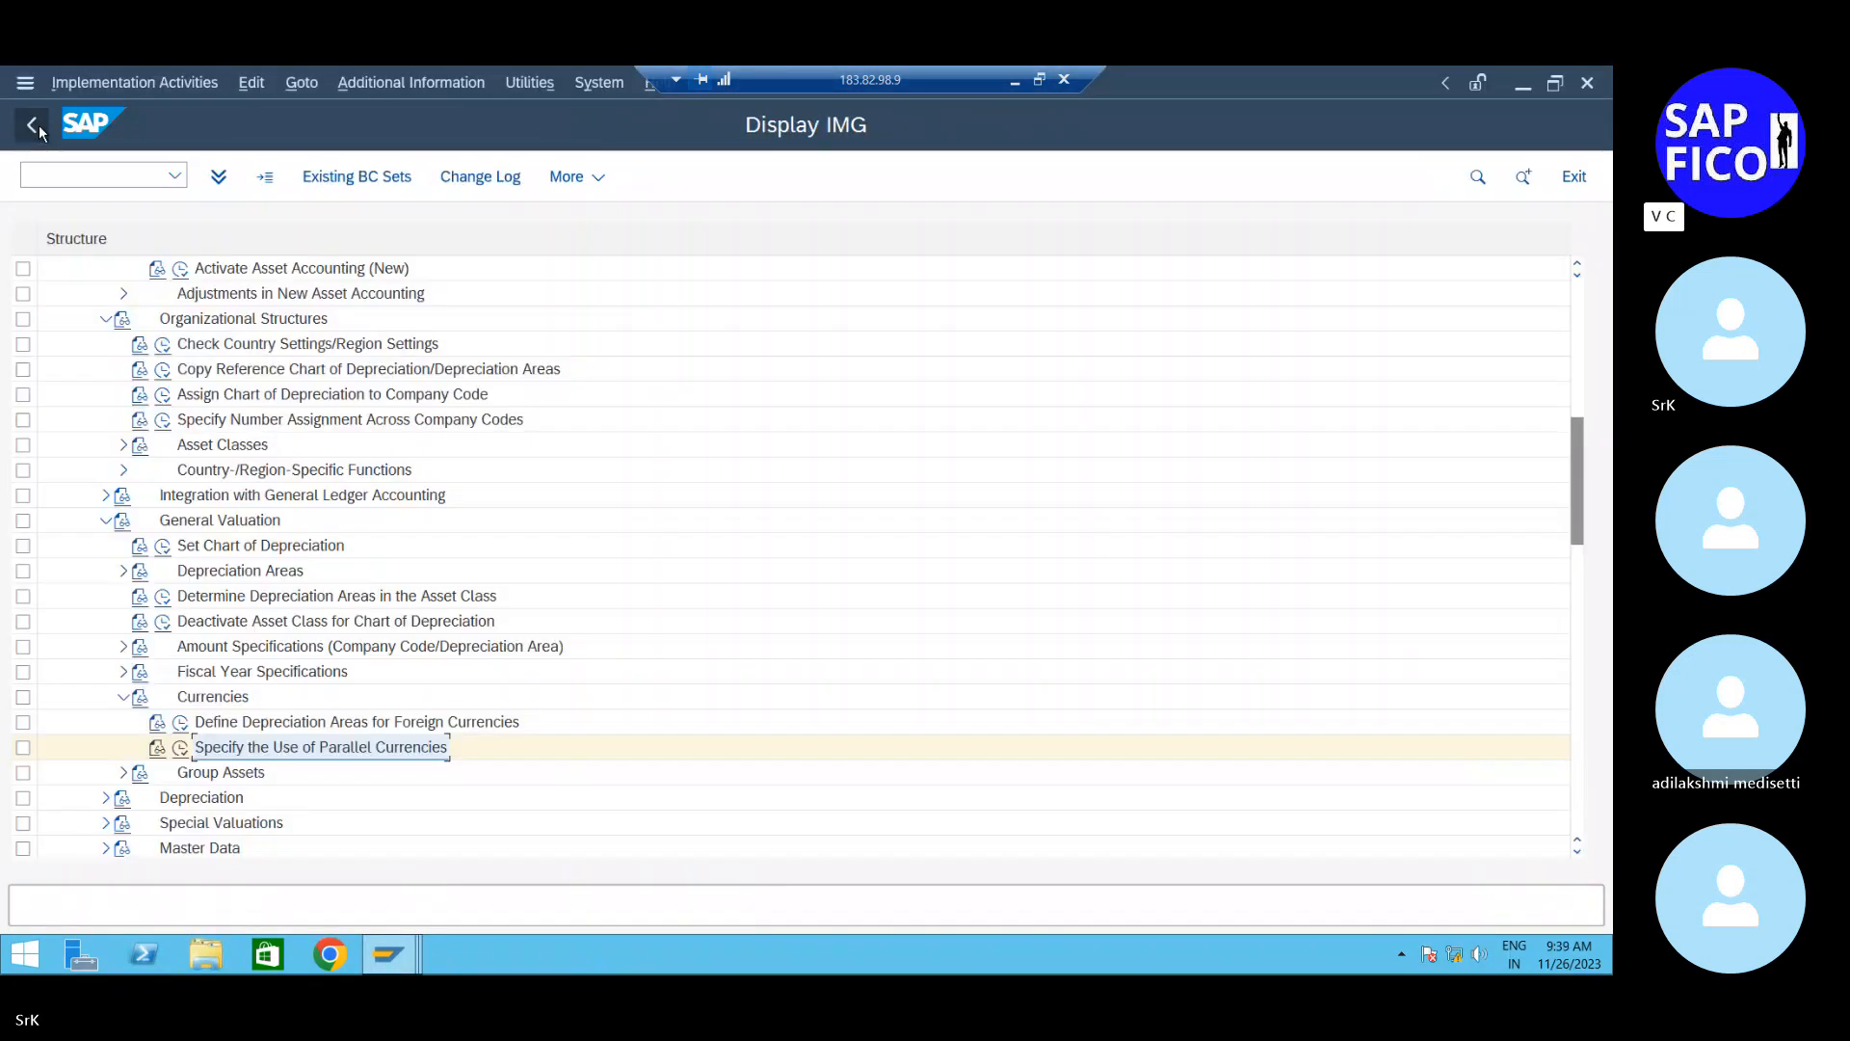
Expand Asset Classes under the Asset Accounting organizational structures and open the Specify Account Determination activity
scroll(323, 545, down, 1)
scroll(323, 544, up, 4)
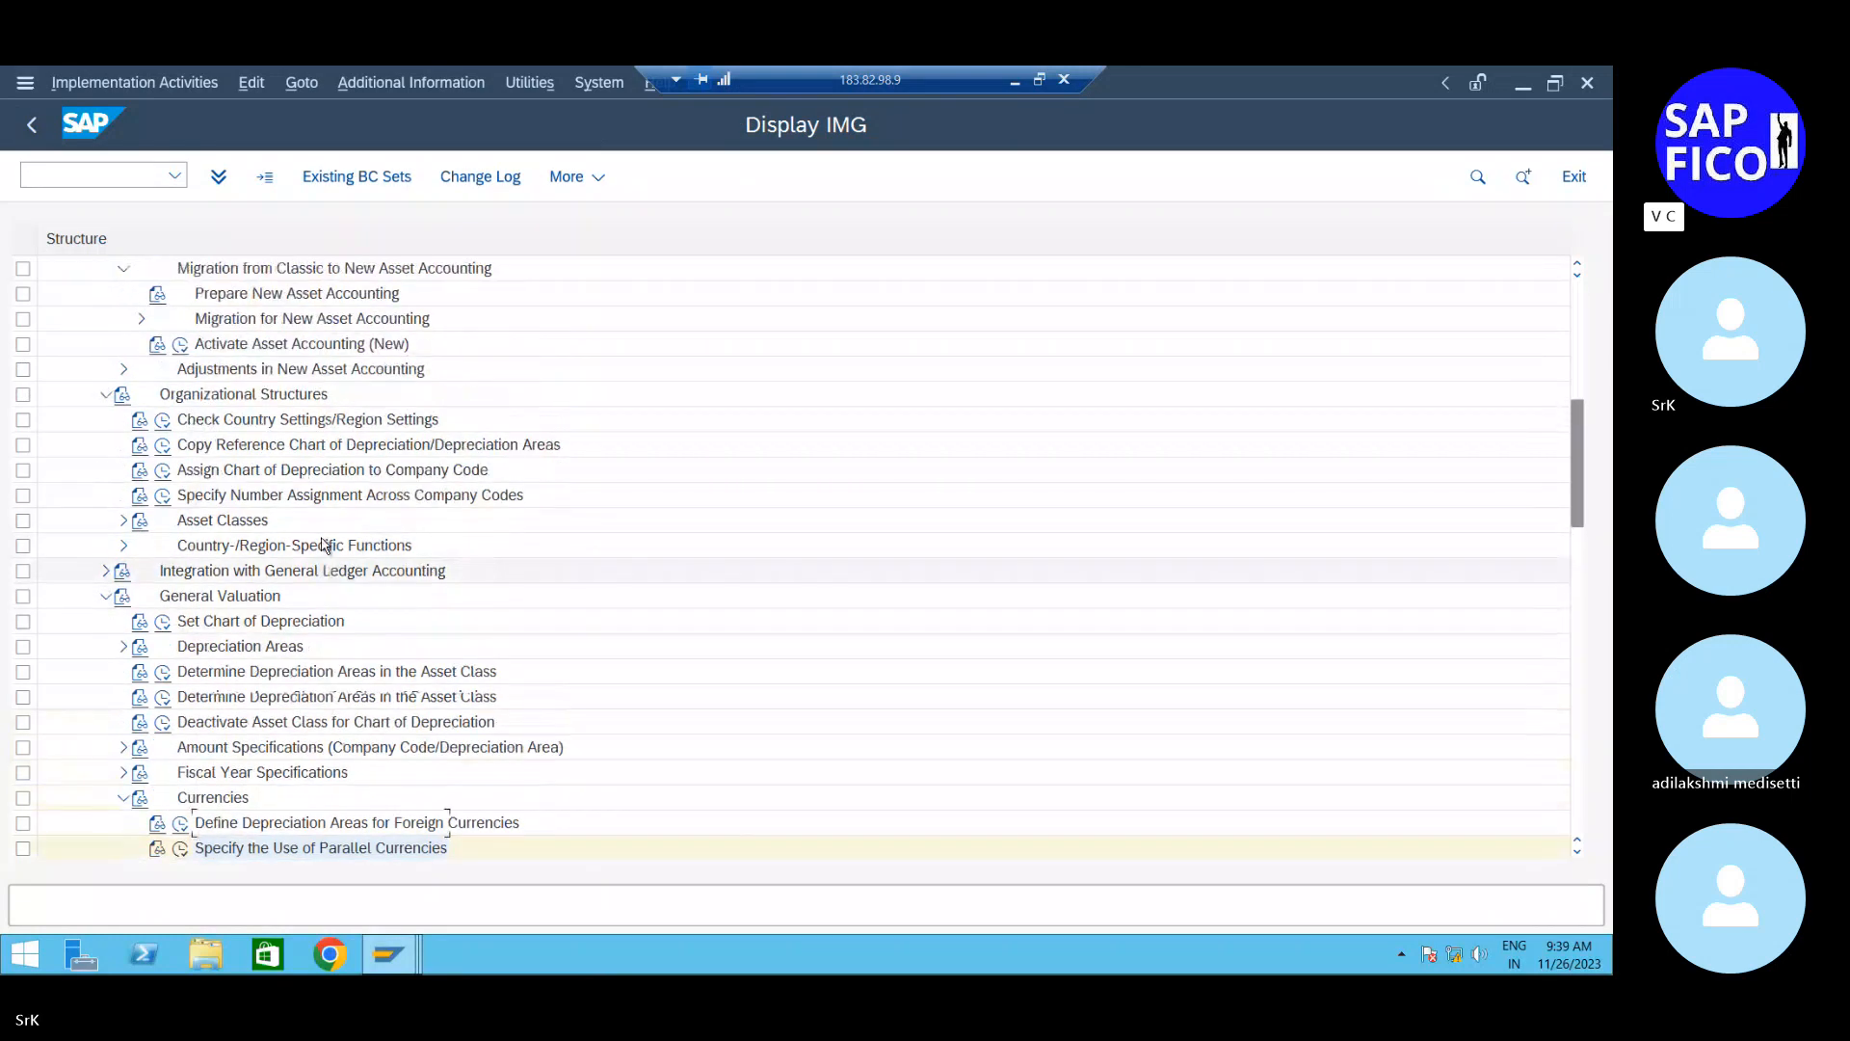
scroll(323, 545, up, 1)
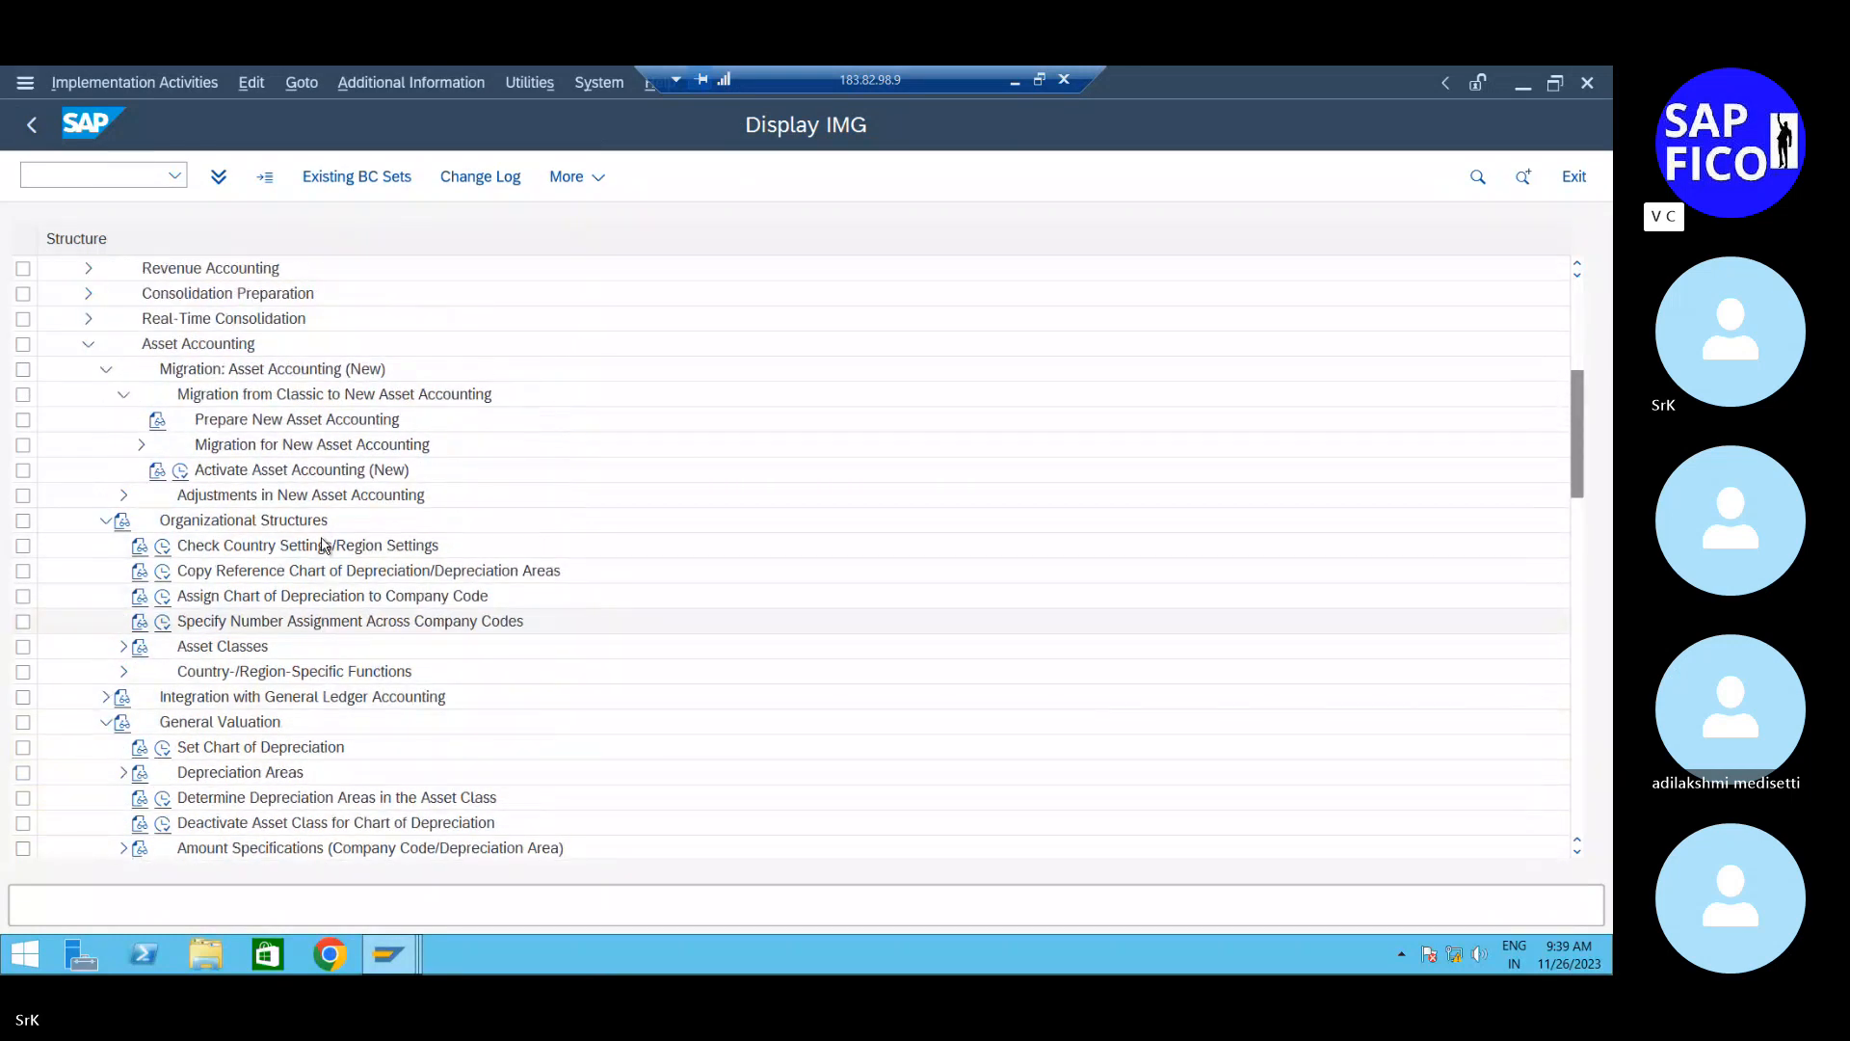
scroll(323, 544, up, 4)
scroll(322, 545, down, 1)
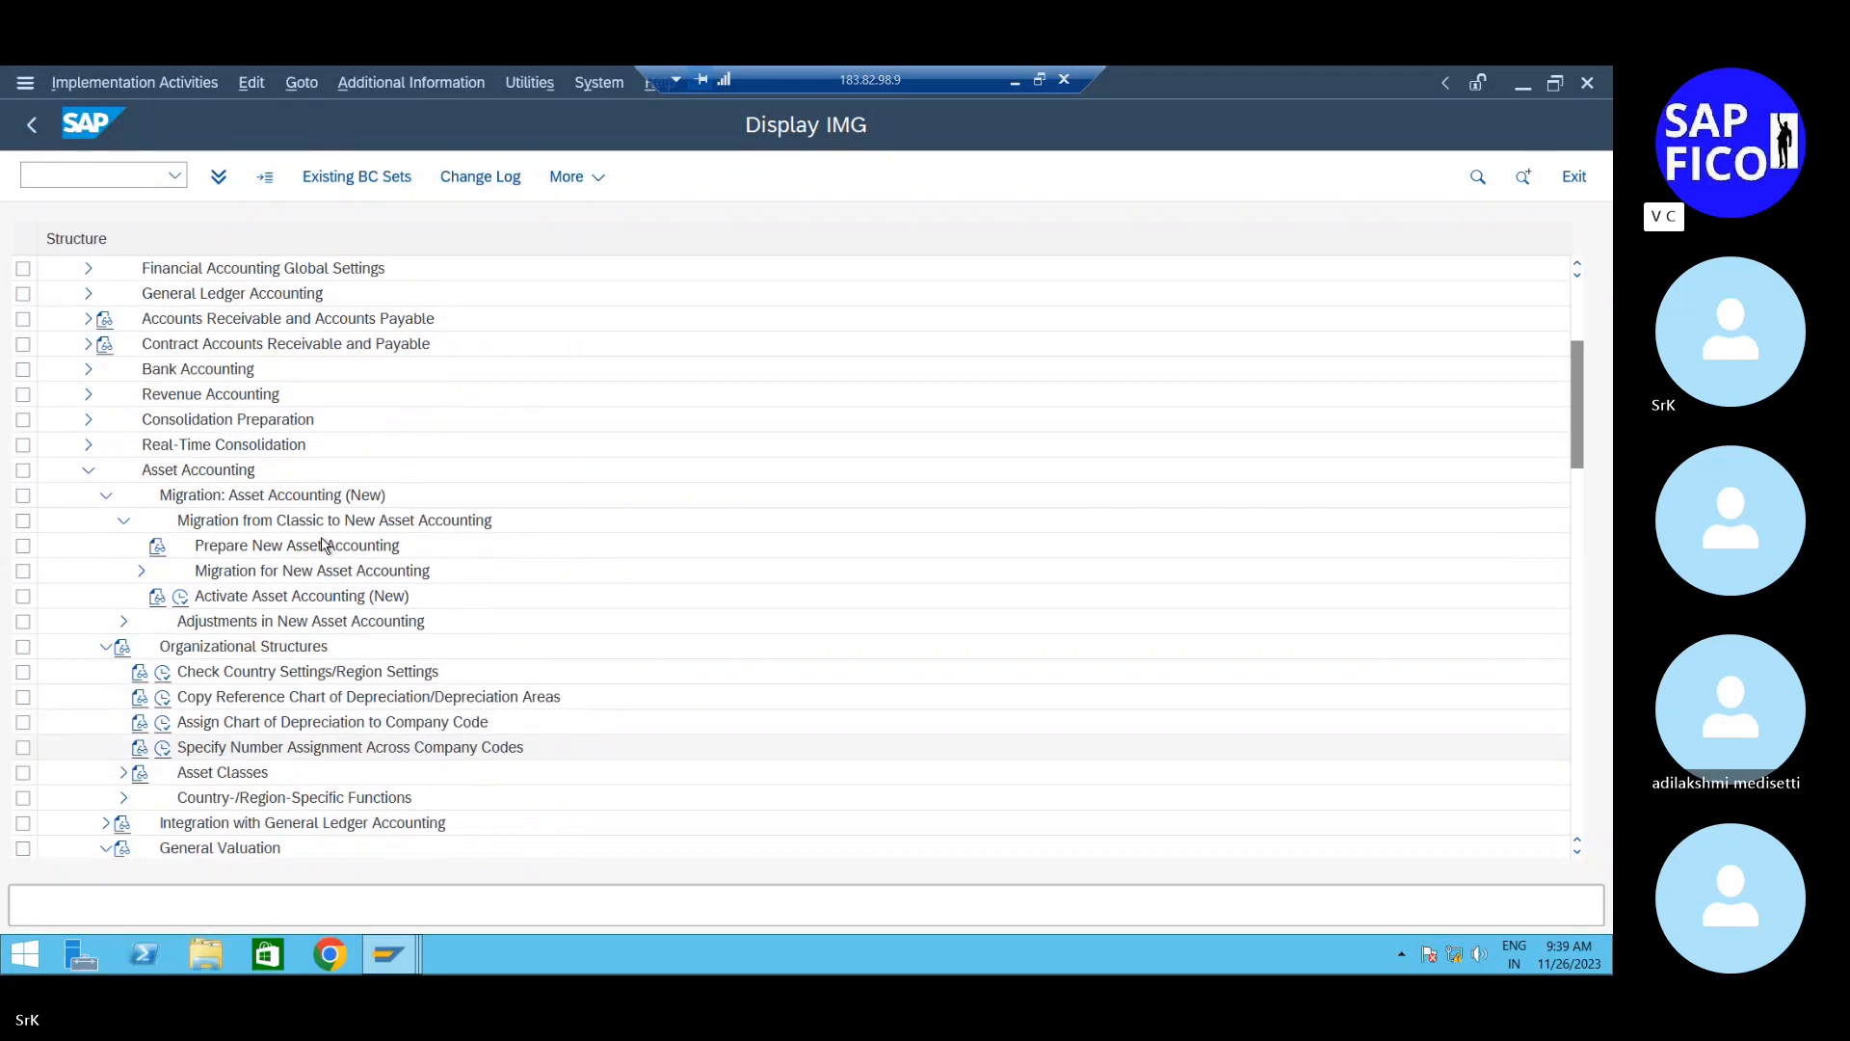
scroll(323, 544, down, 3)
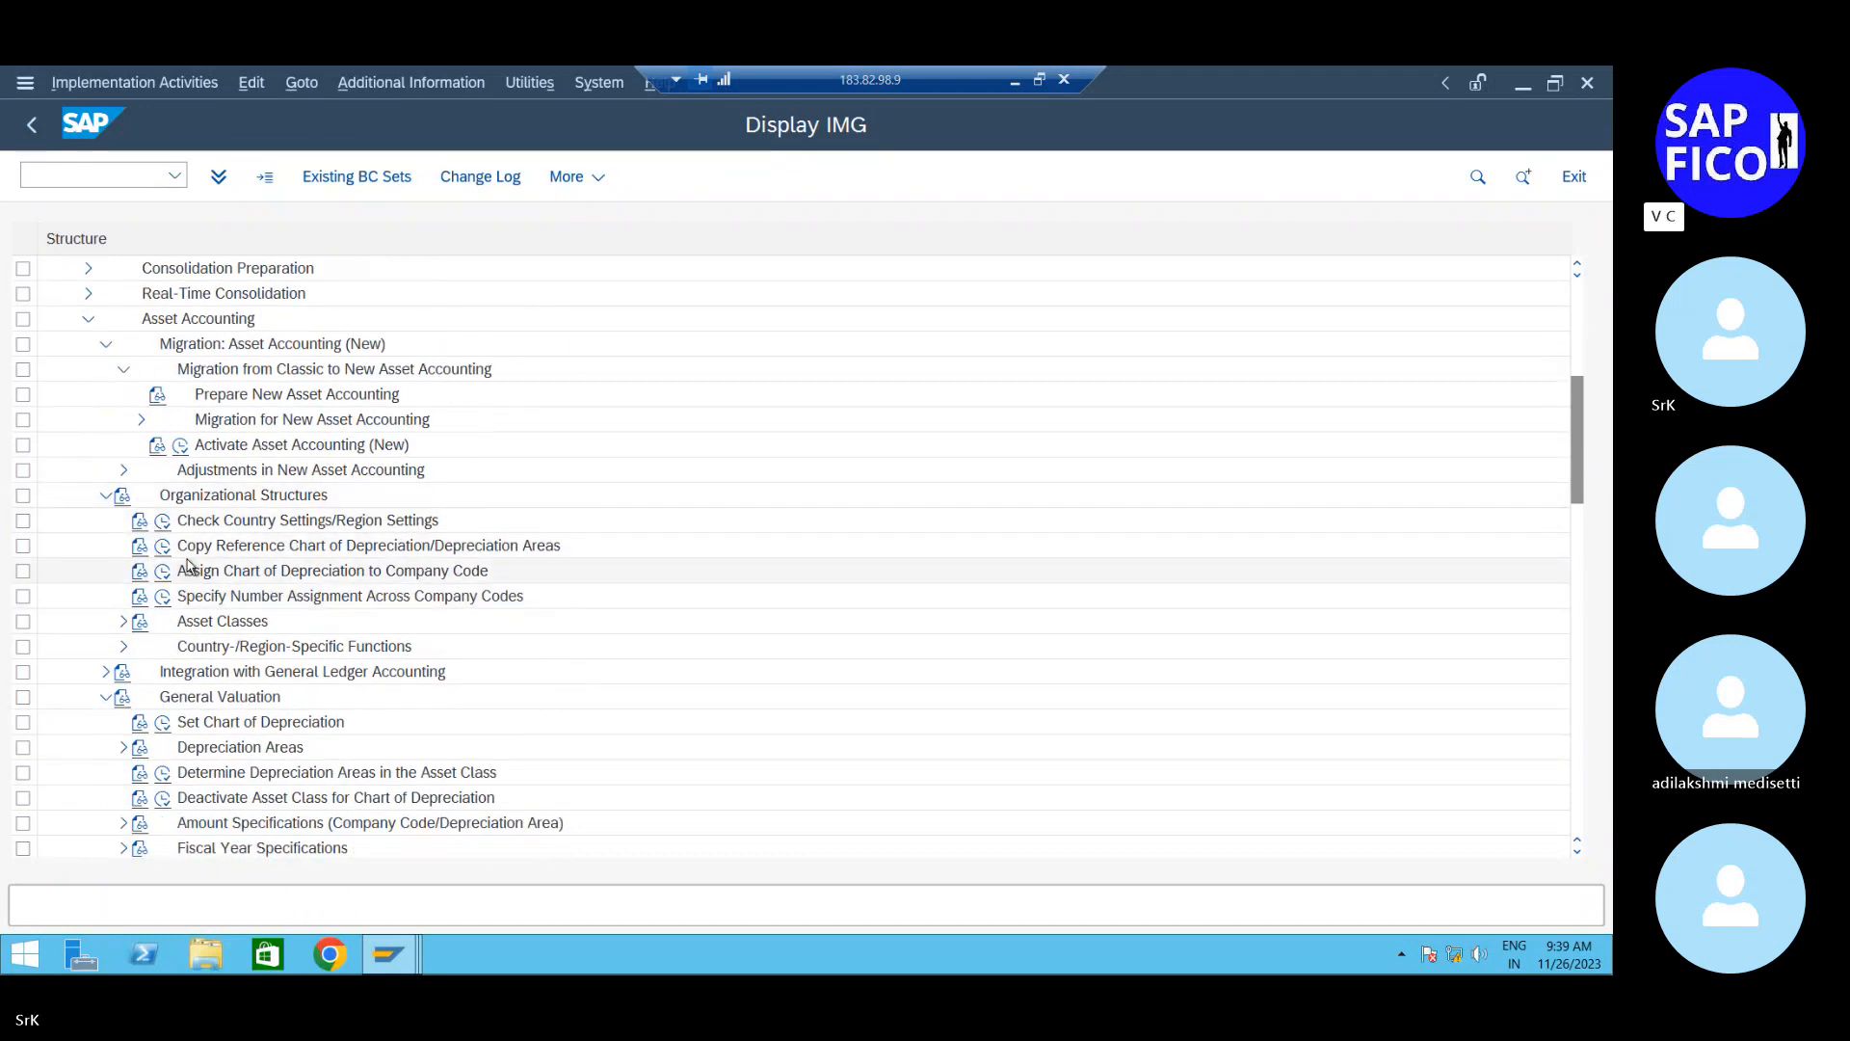
scroll(186, 597, down, 1)
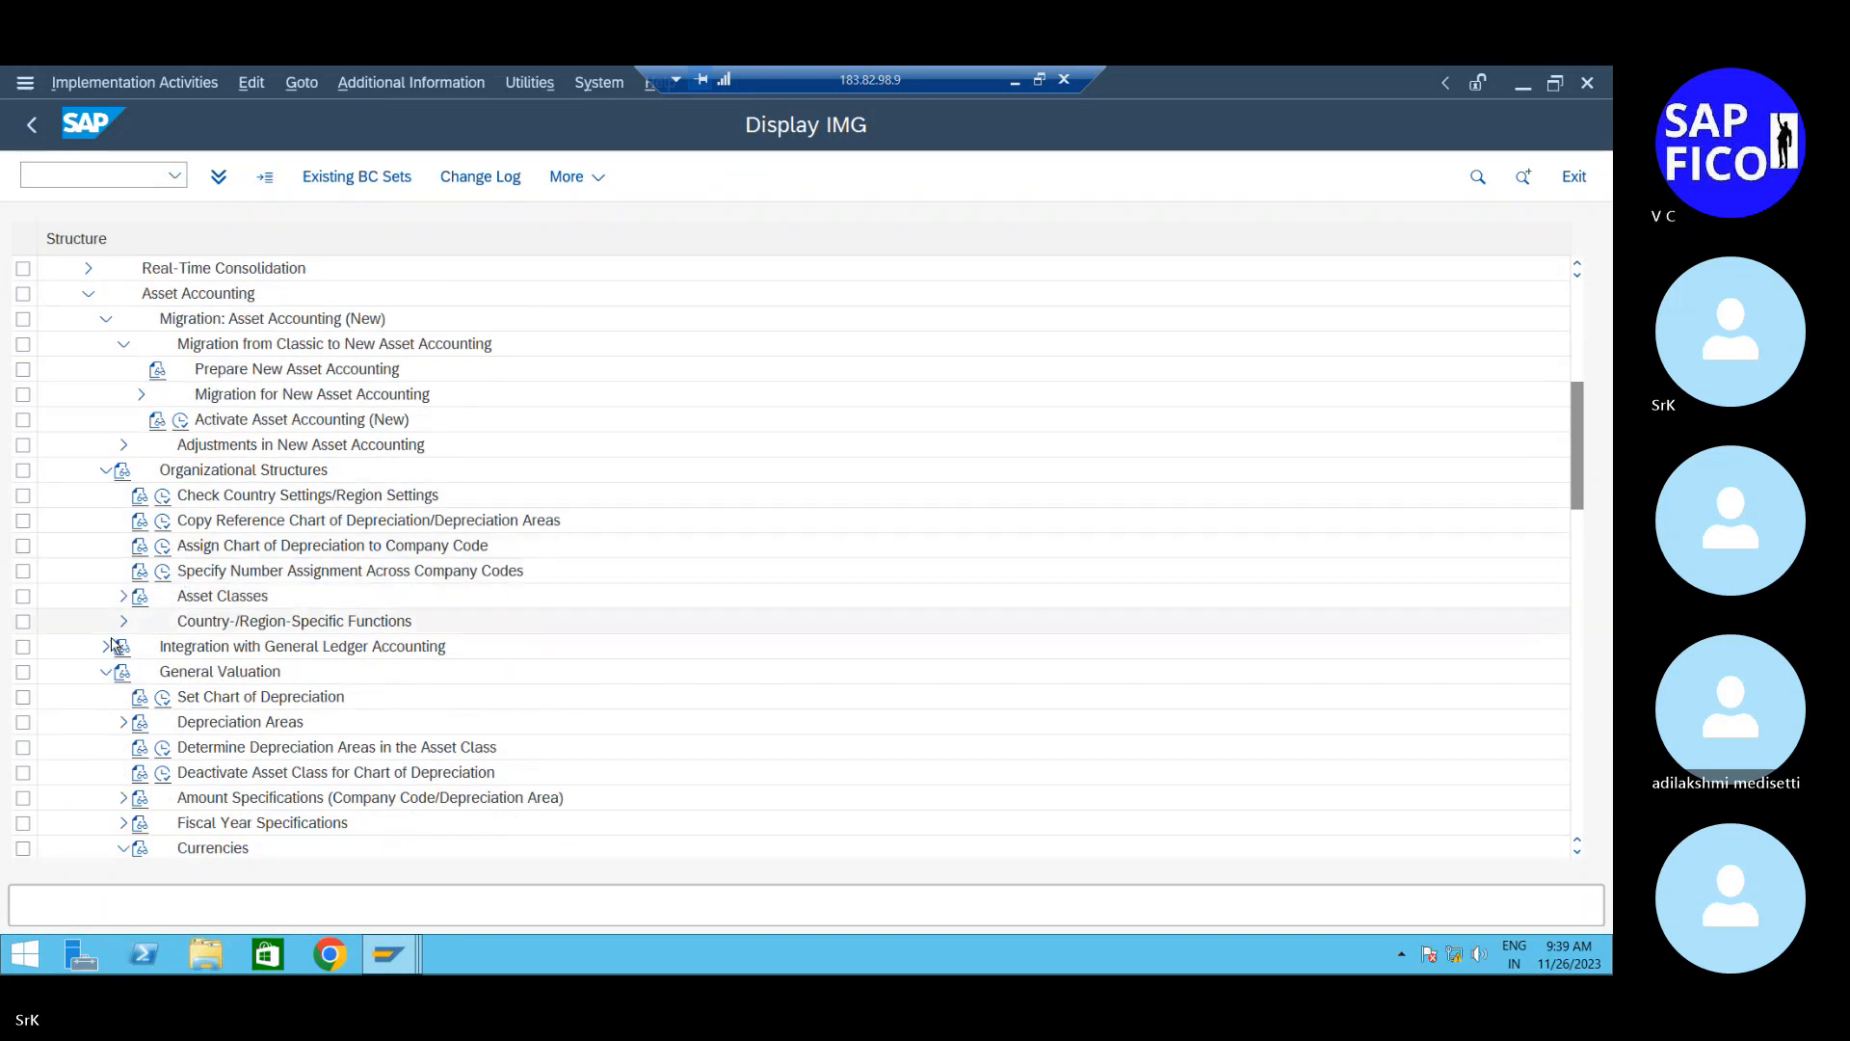
scroll(142, 616, down, 1)
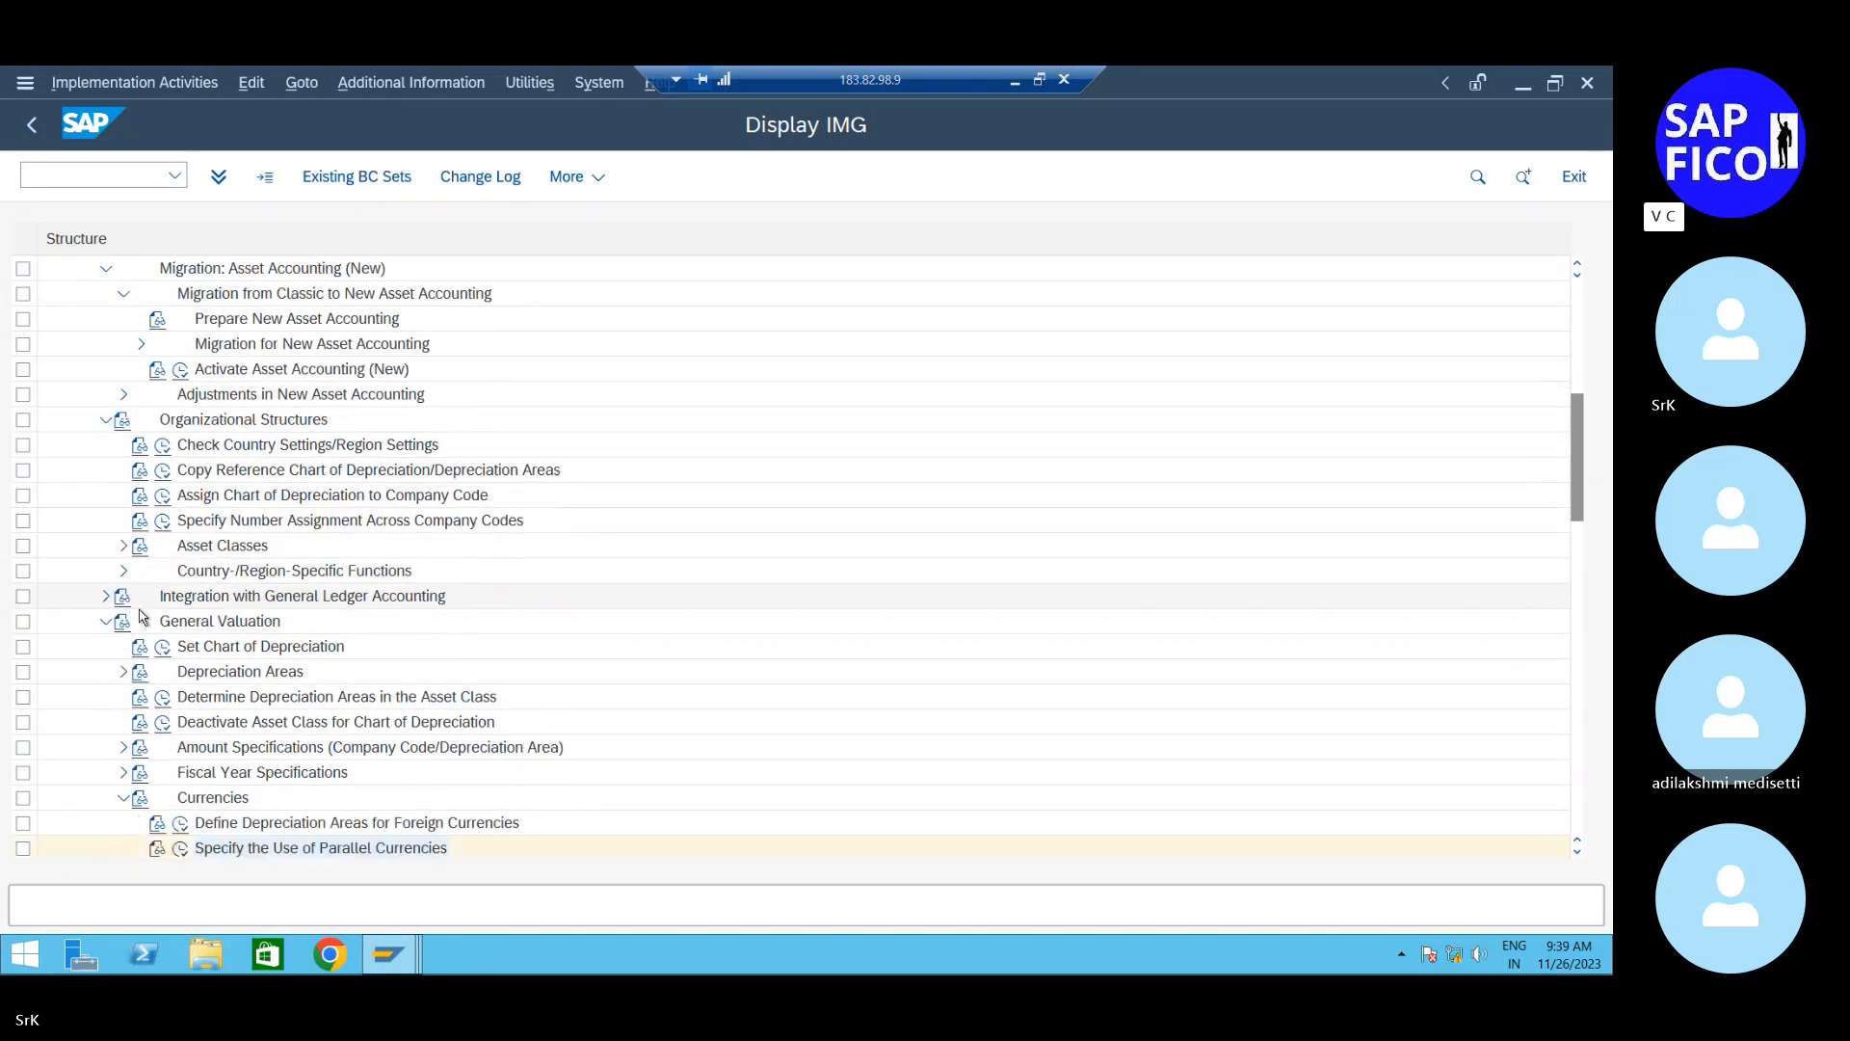
click(120, 546)
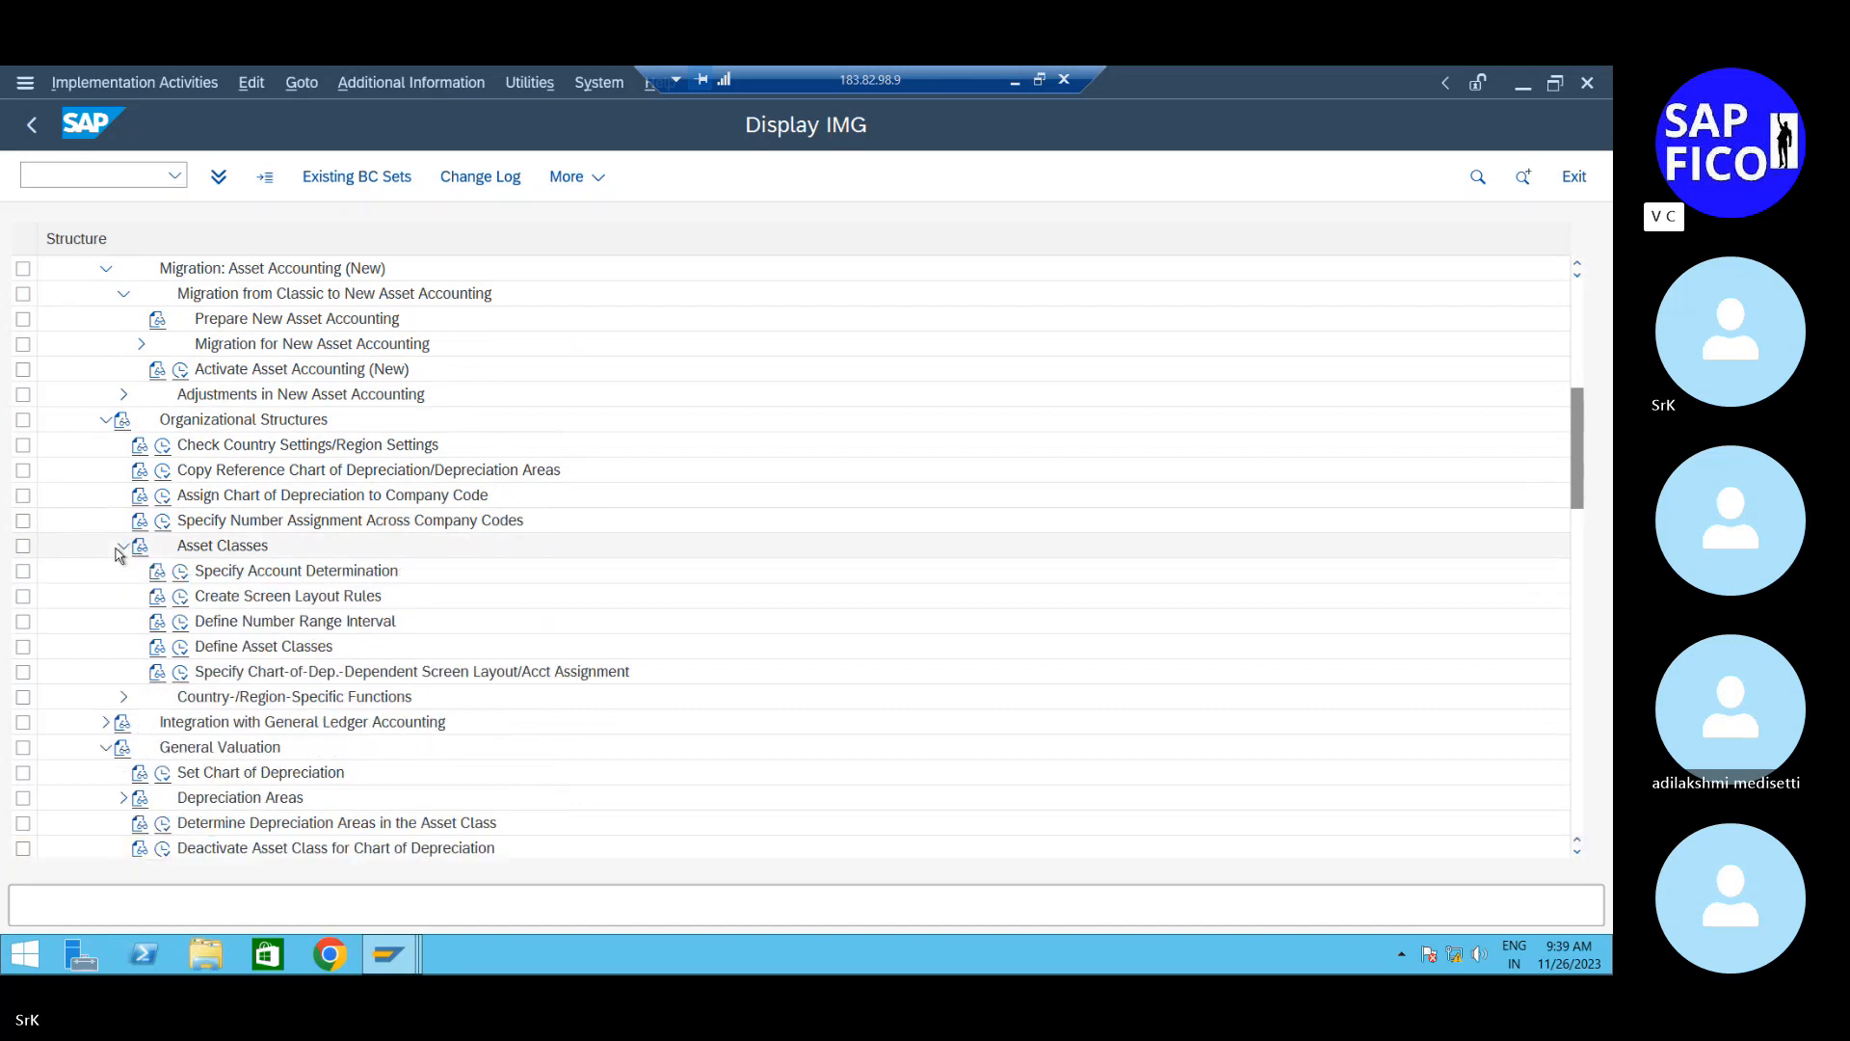
click(180, 571)
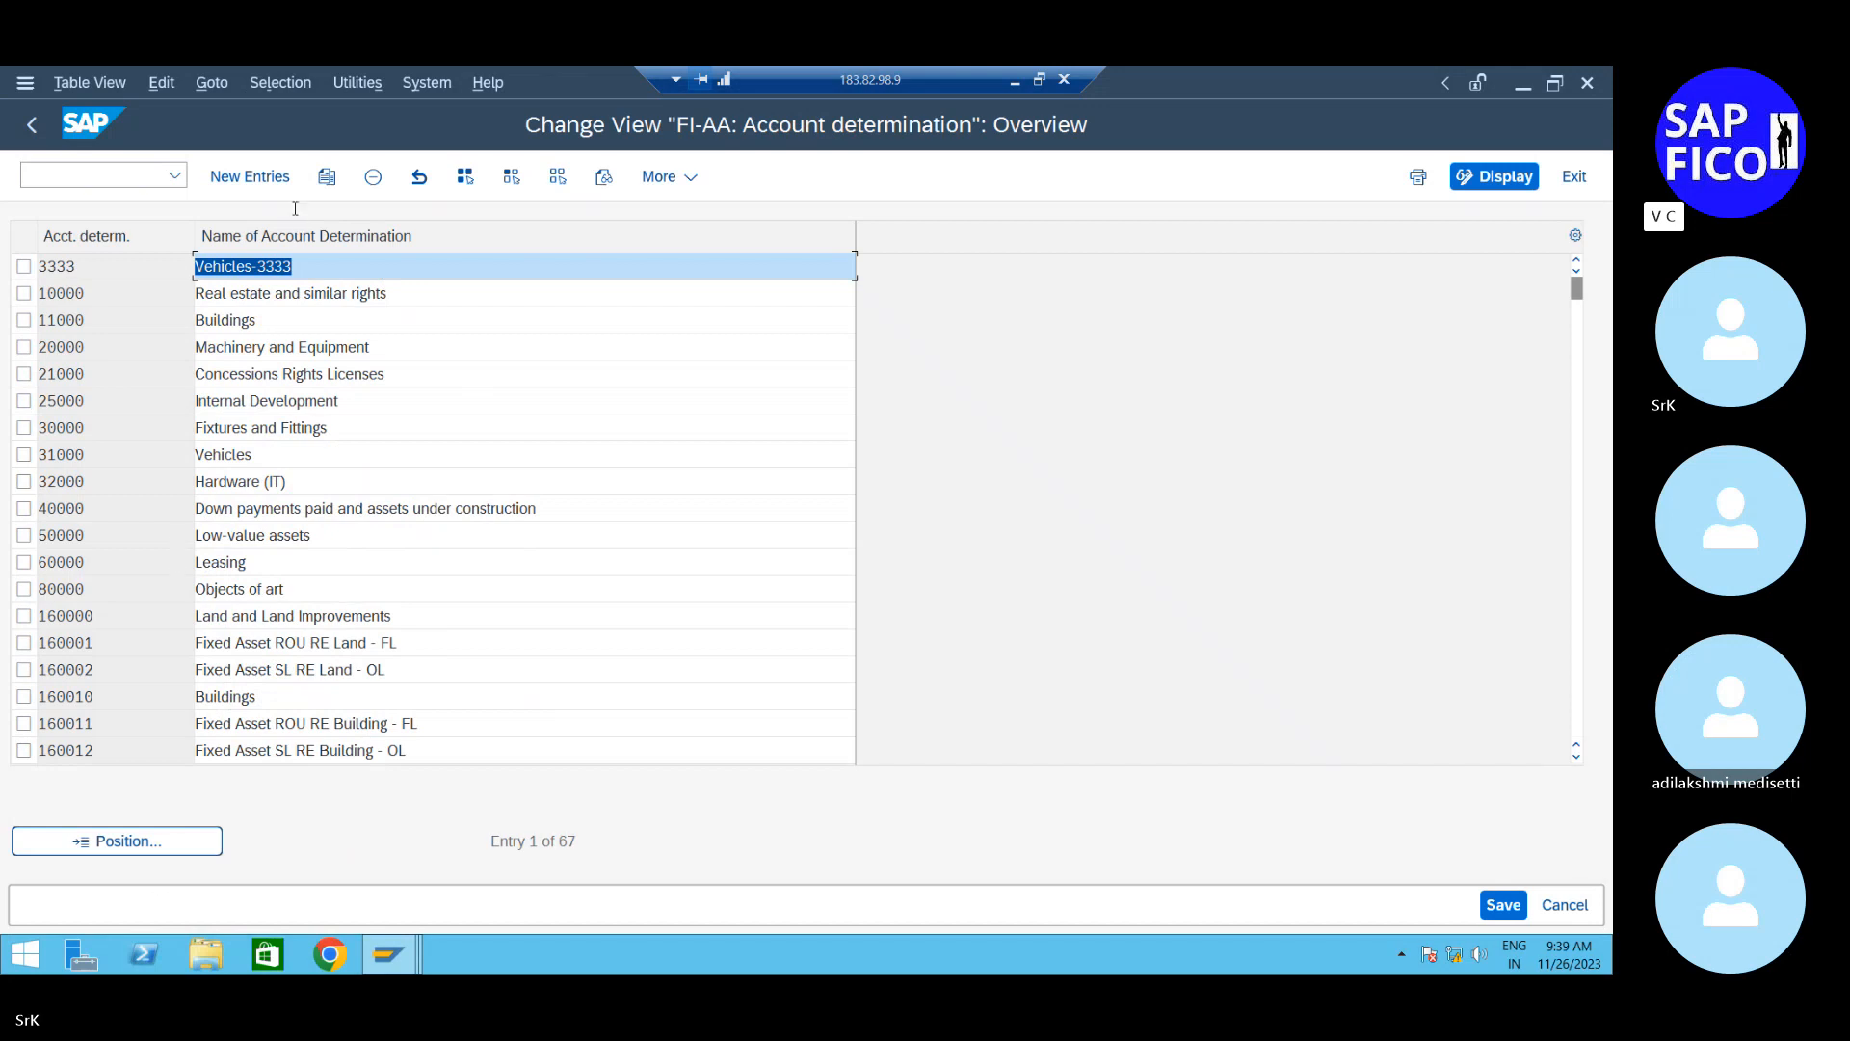
Create new account determination entries with the keys SRK1_P&M and SRK_AUC
click(248, 176)
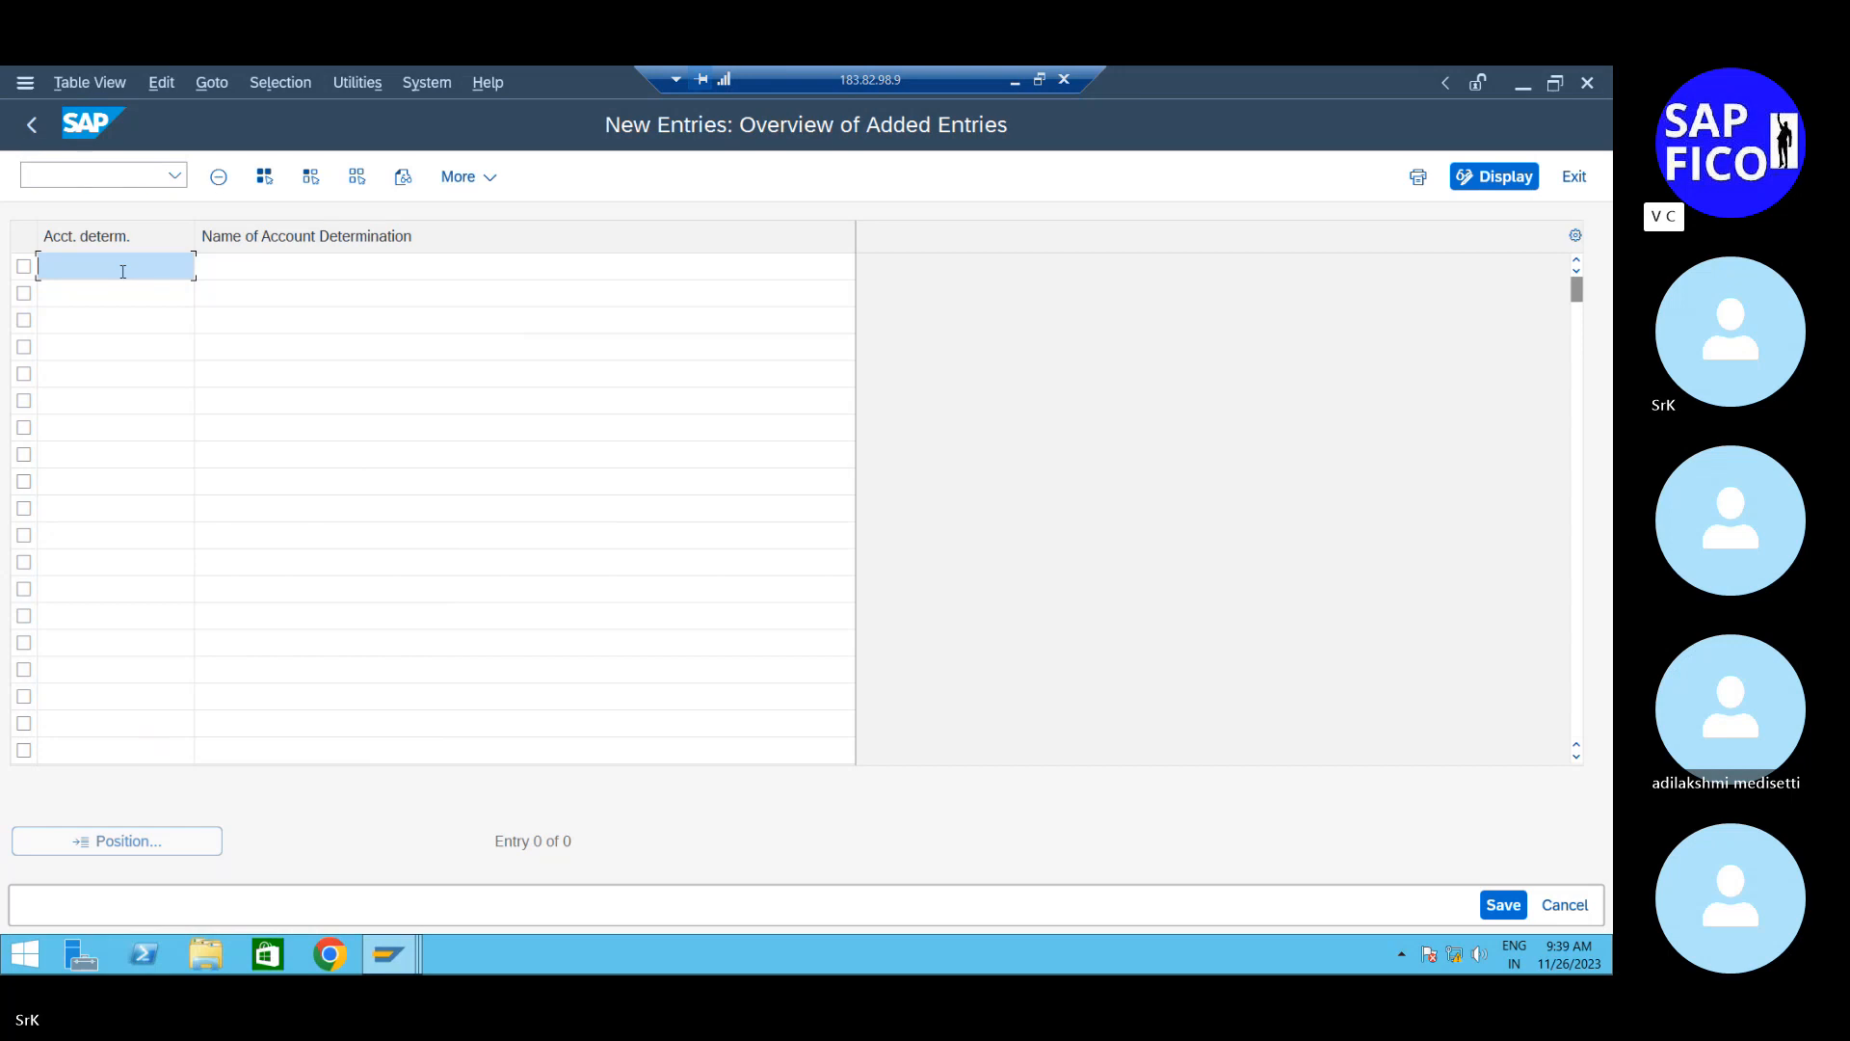
text(SRK1_P&L)
click(113, 292)
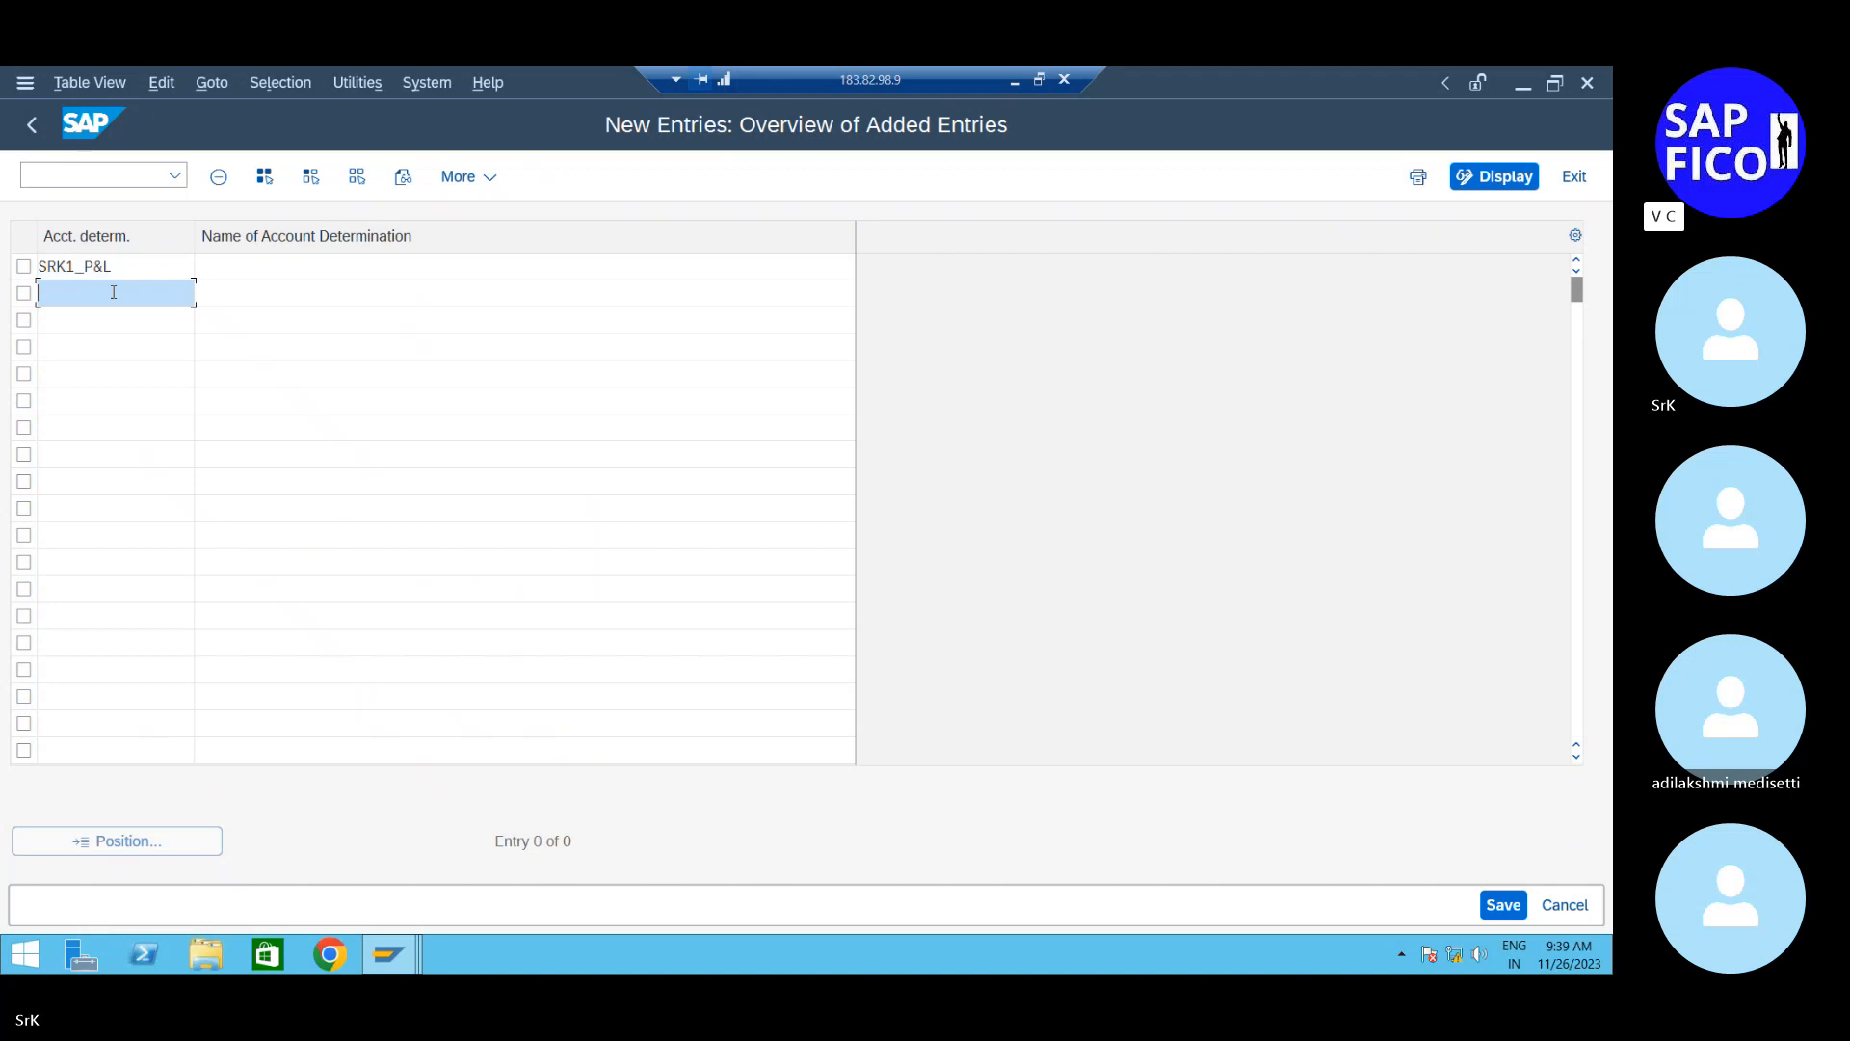
text(SR)
click(122, 276)
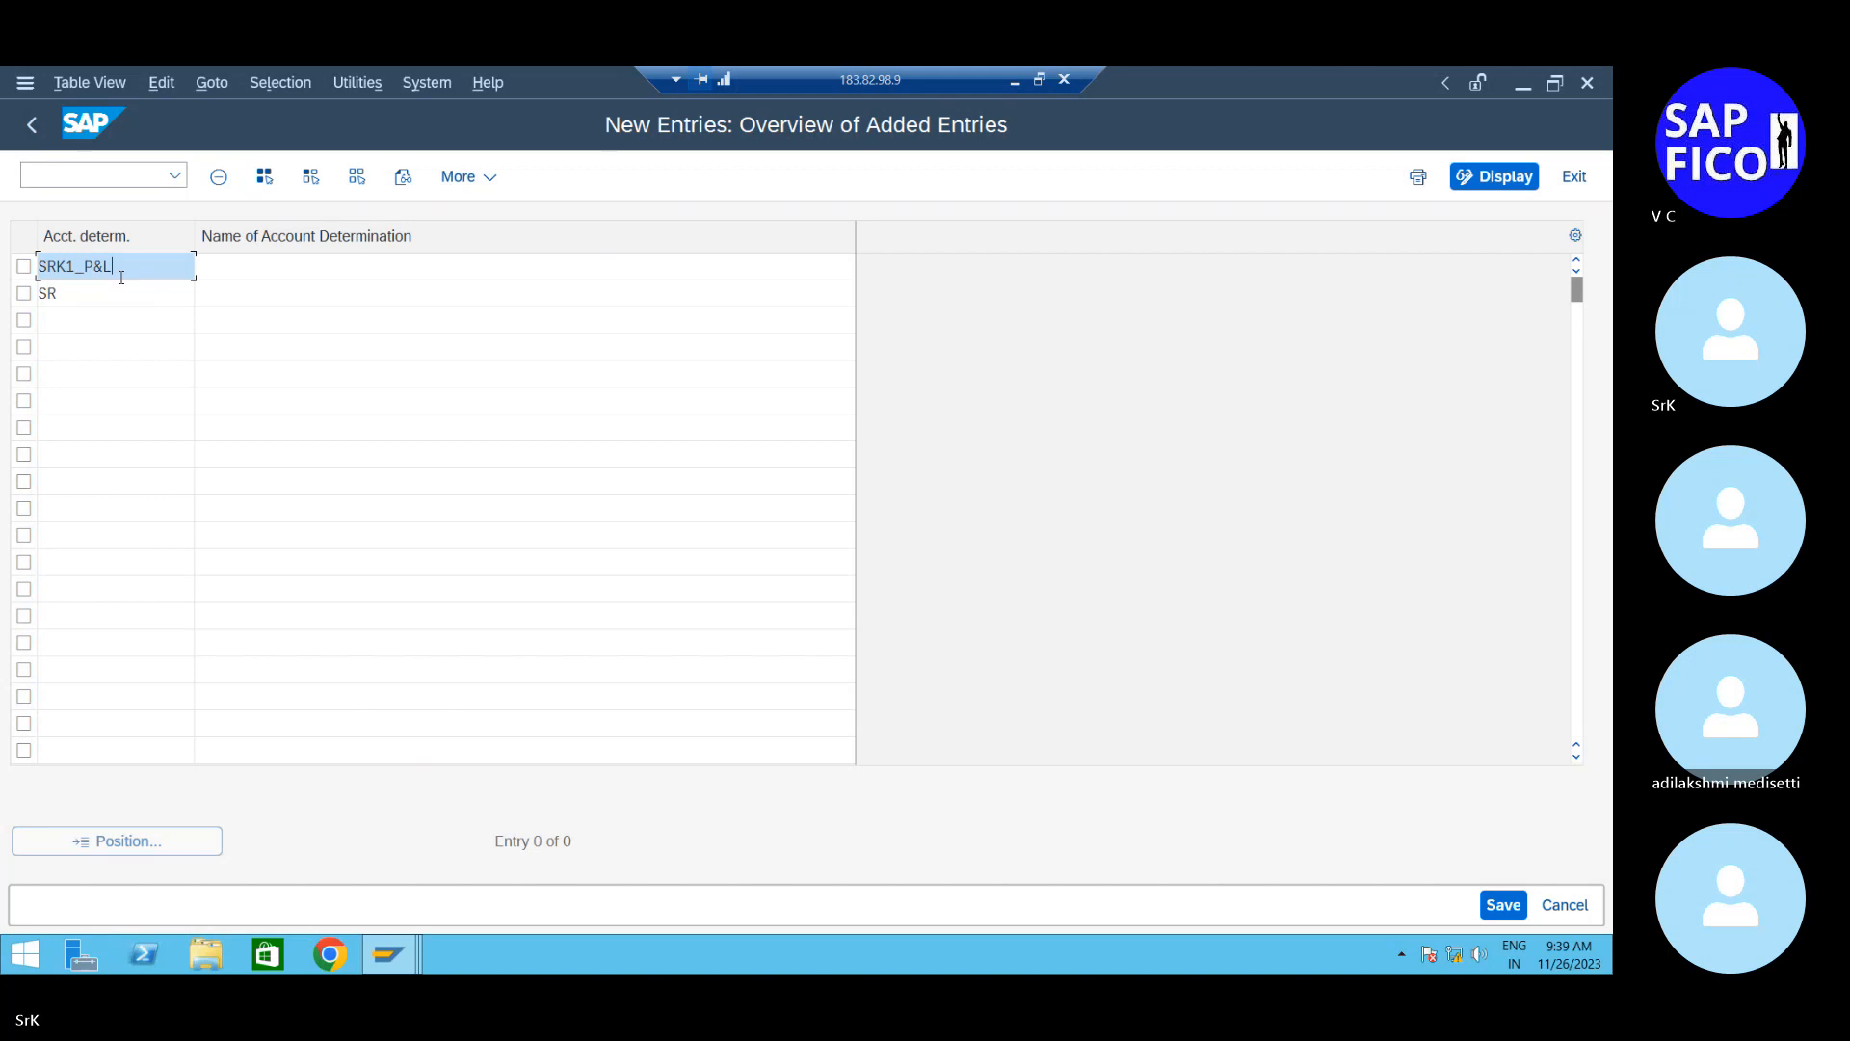
key(BackSpace)
text(M)
click(126, 293)
text(K)
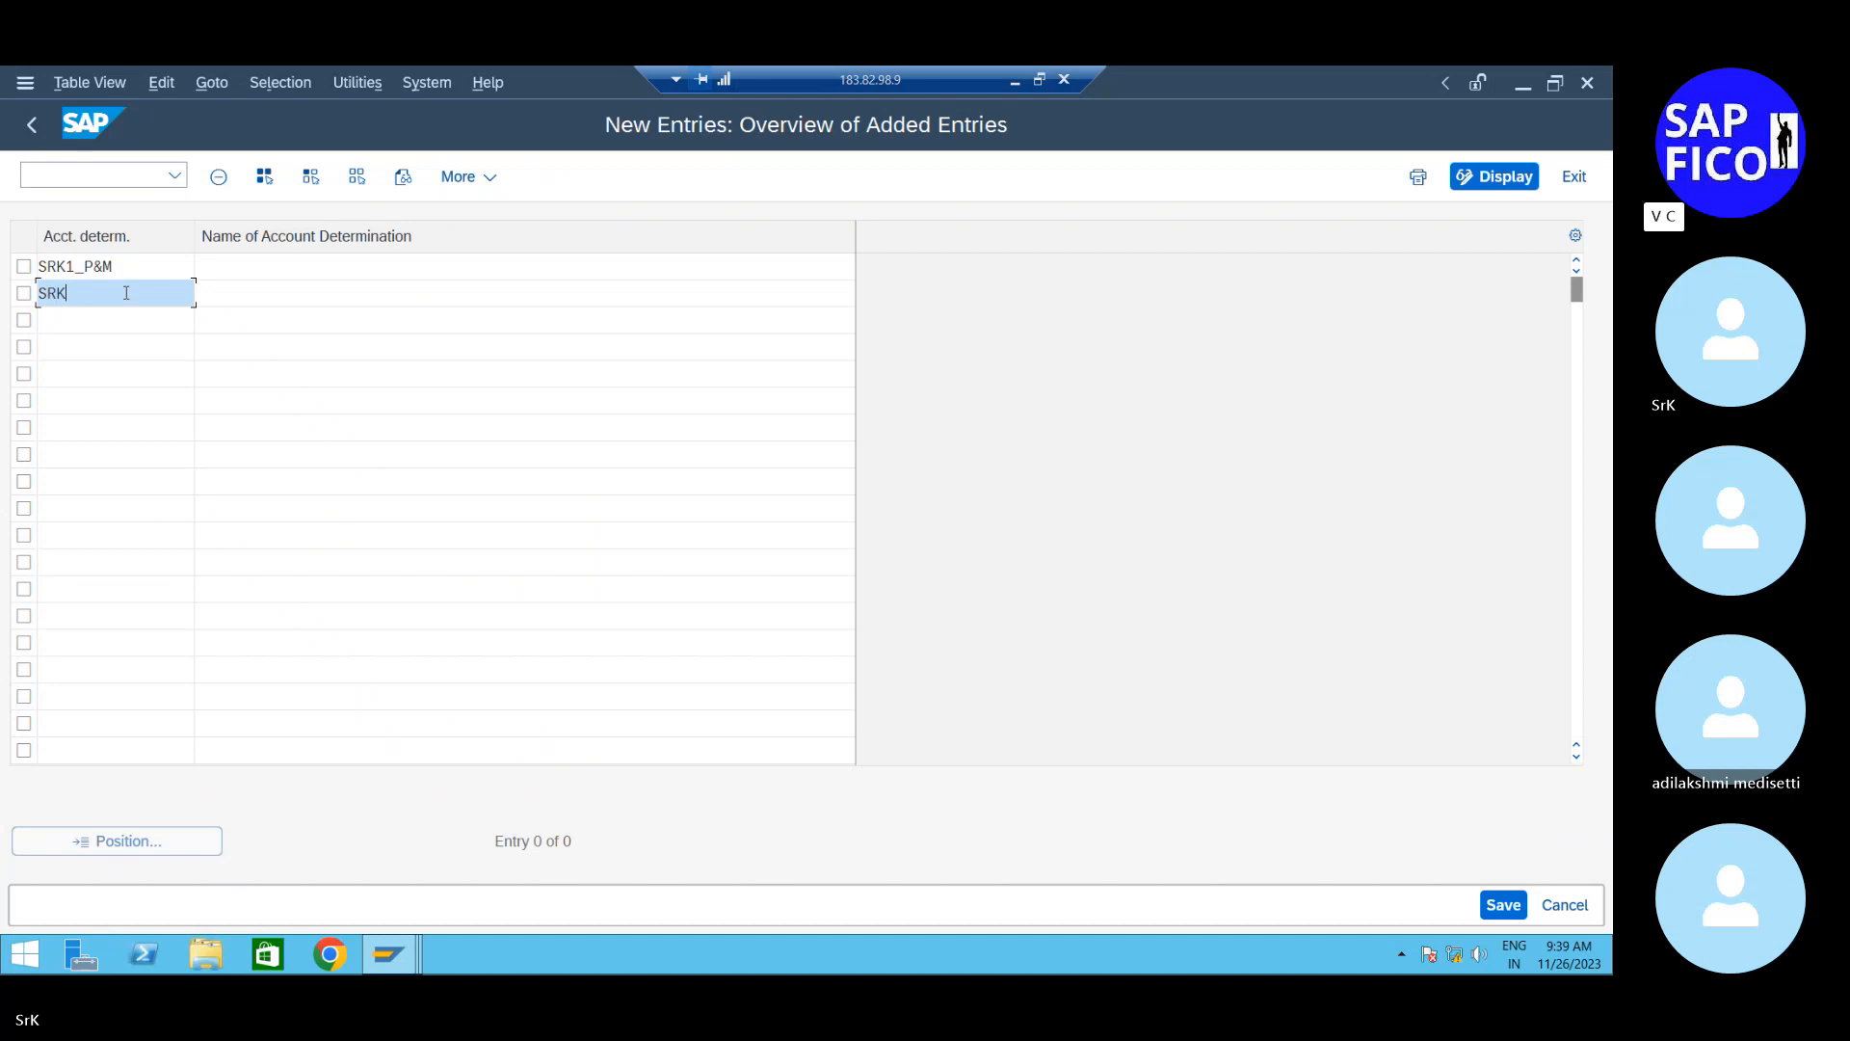
text(_AUC)
Name the entries "Plant and machiner for SRK" and "Asset under construction", and save them under the proposed customizing request
click(283, 265)
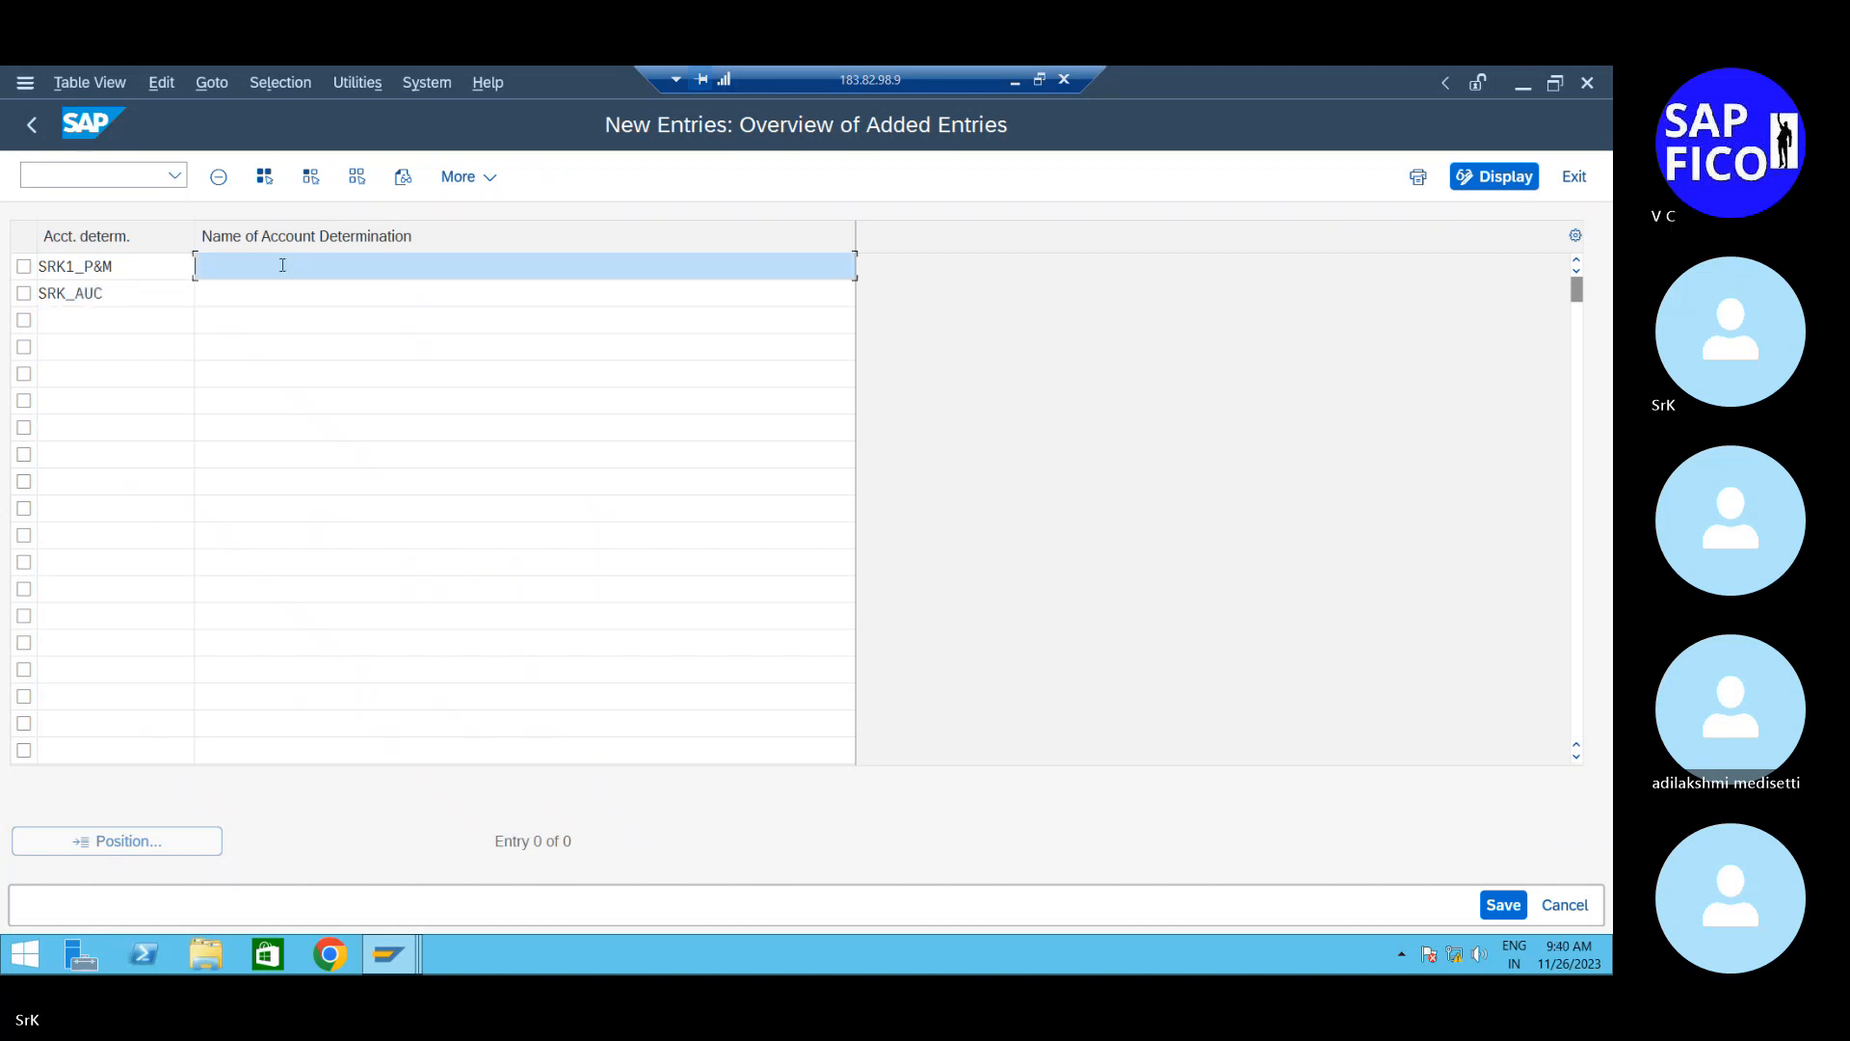
text(Plant and machiner for SRK)
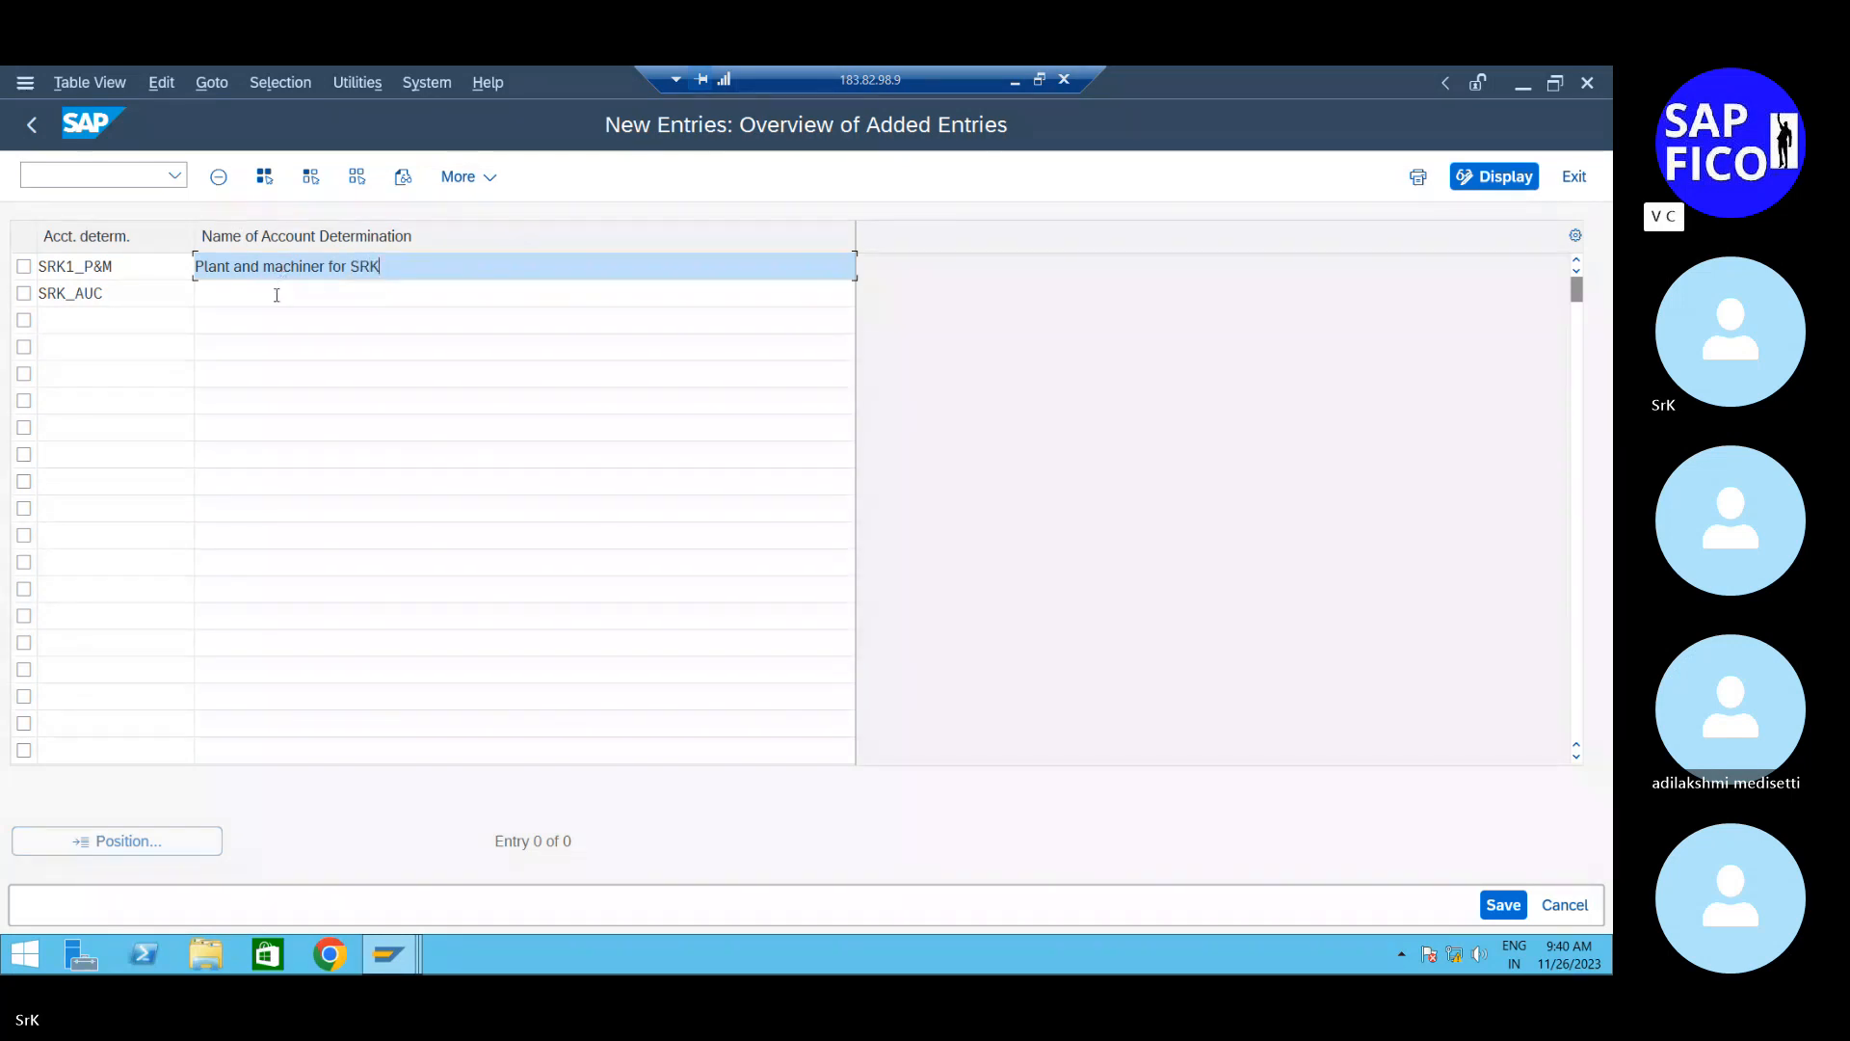
click(275, 291)
text(As)
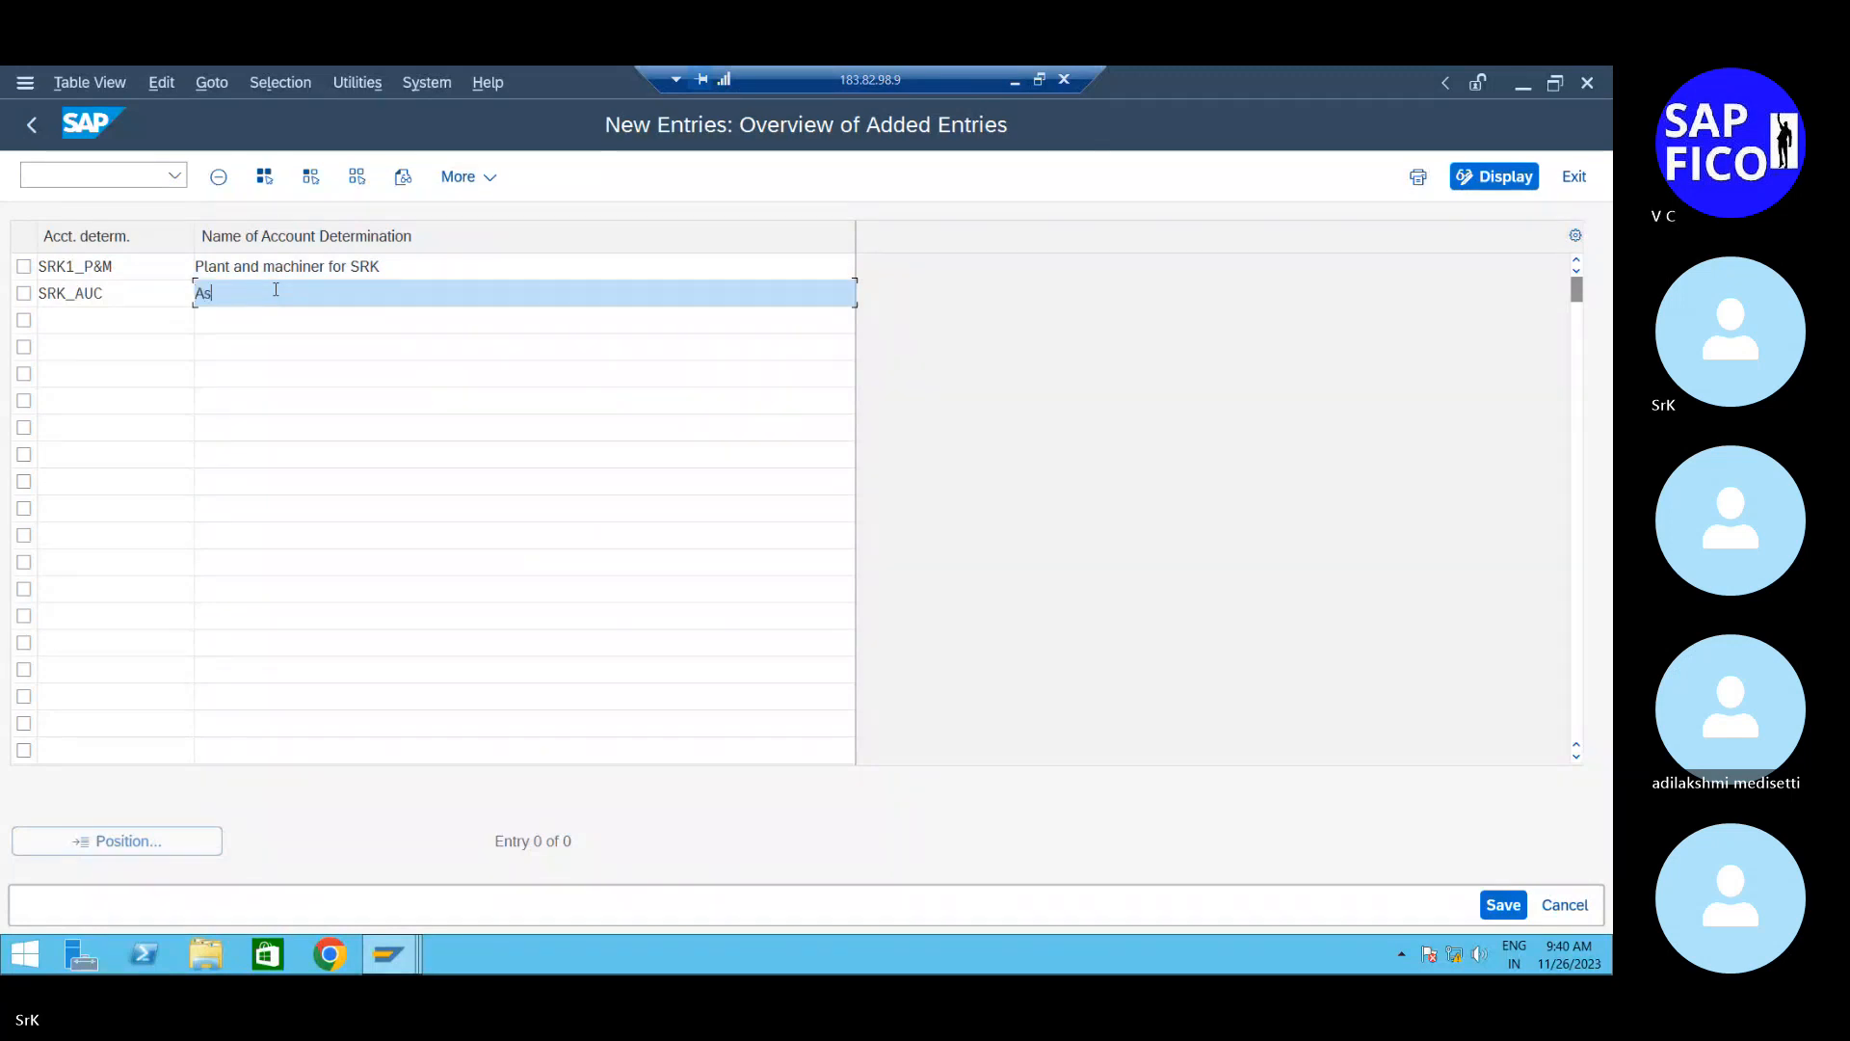
text(set under construction)
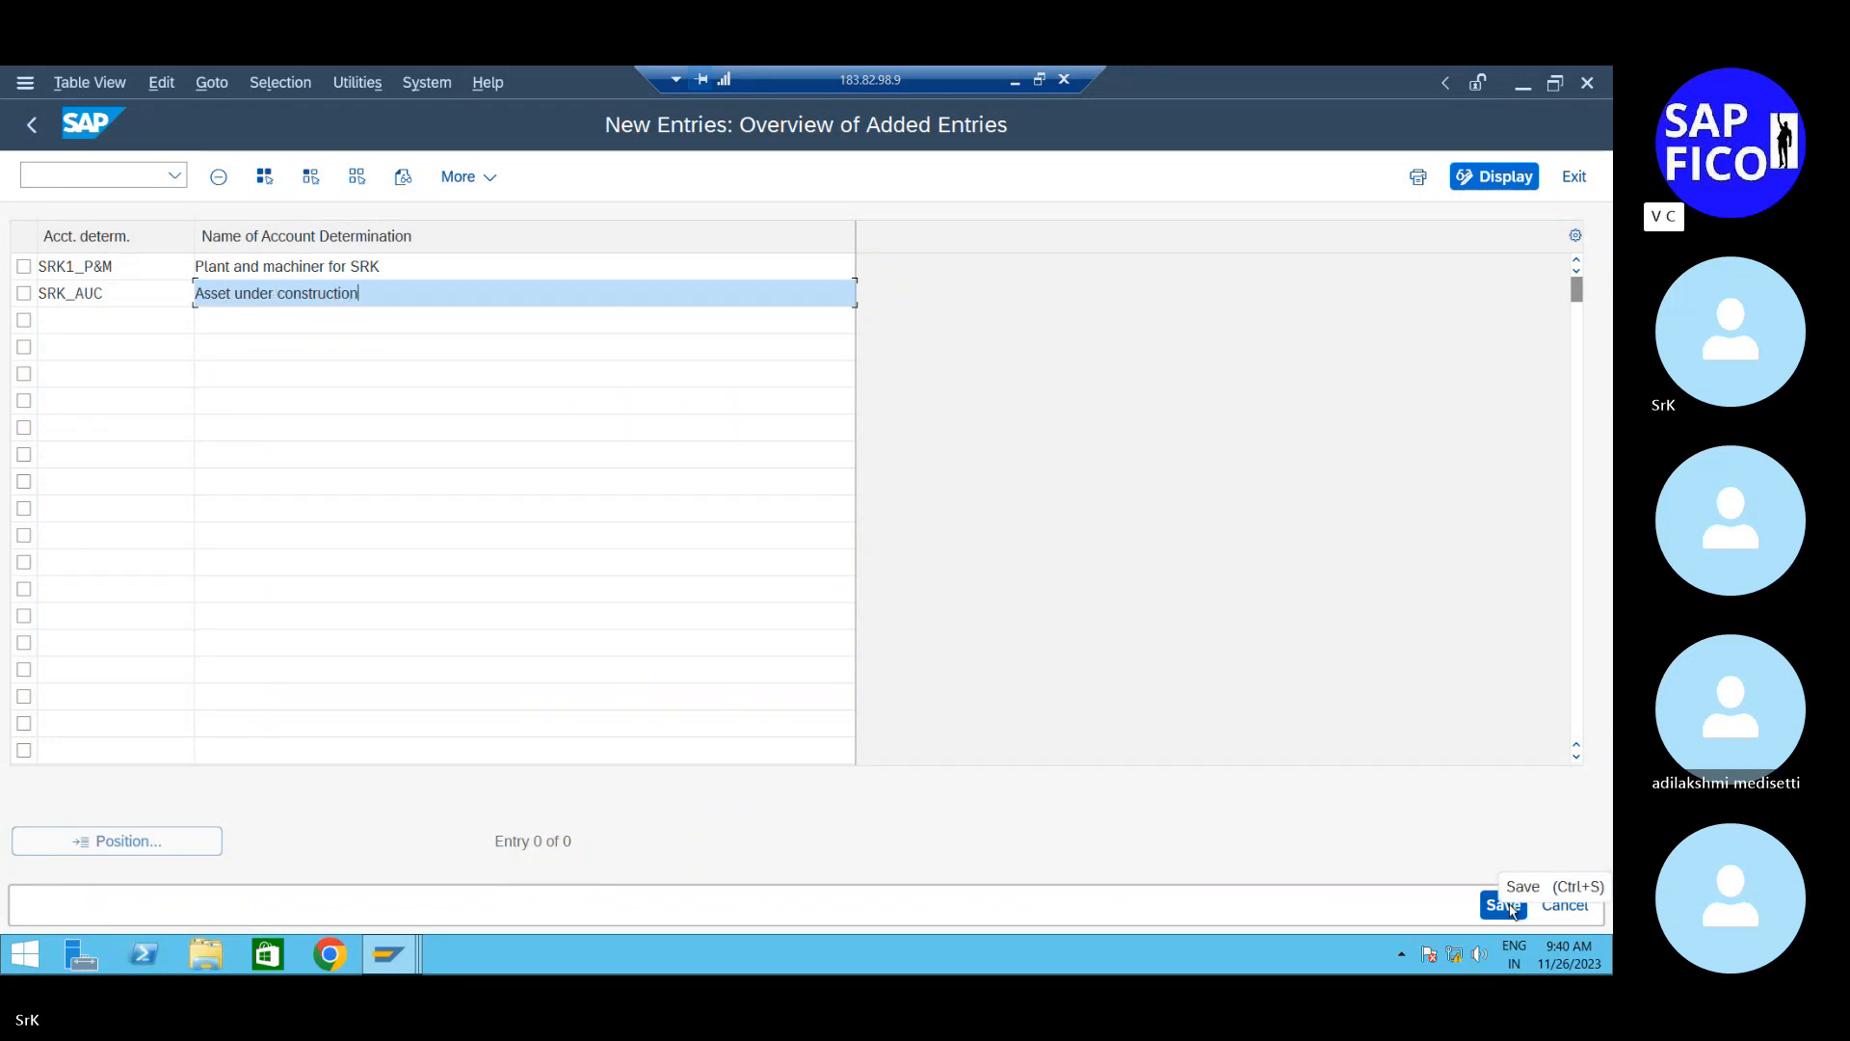
click(1503, 906)
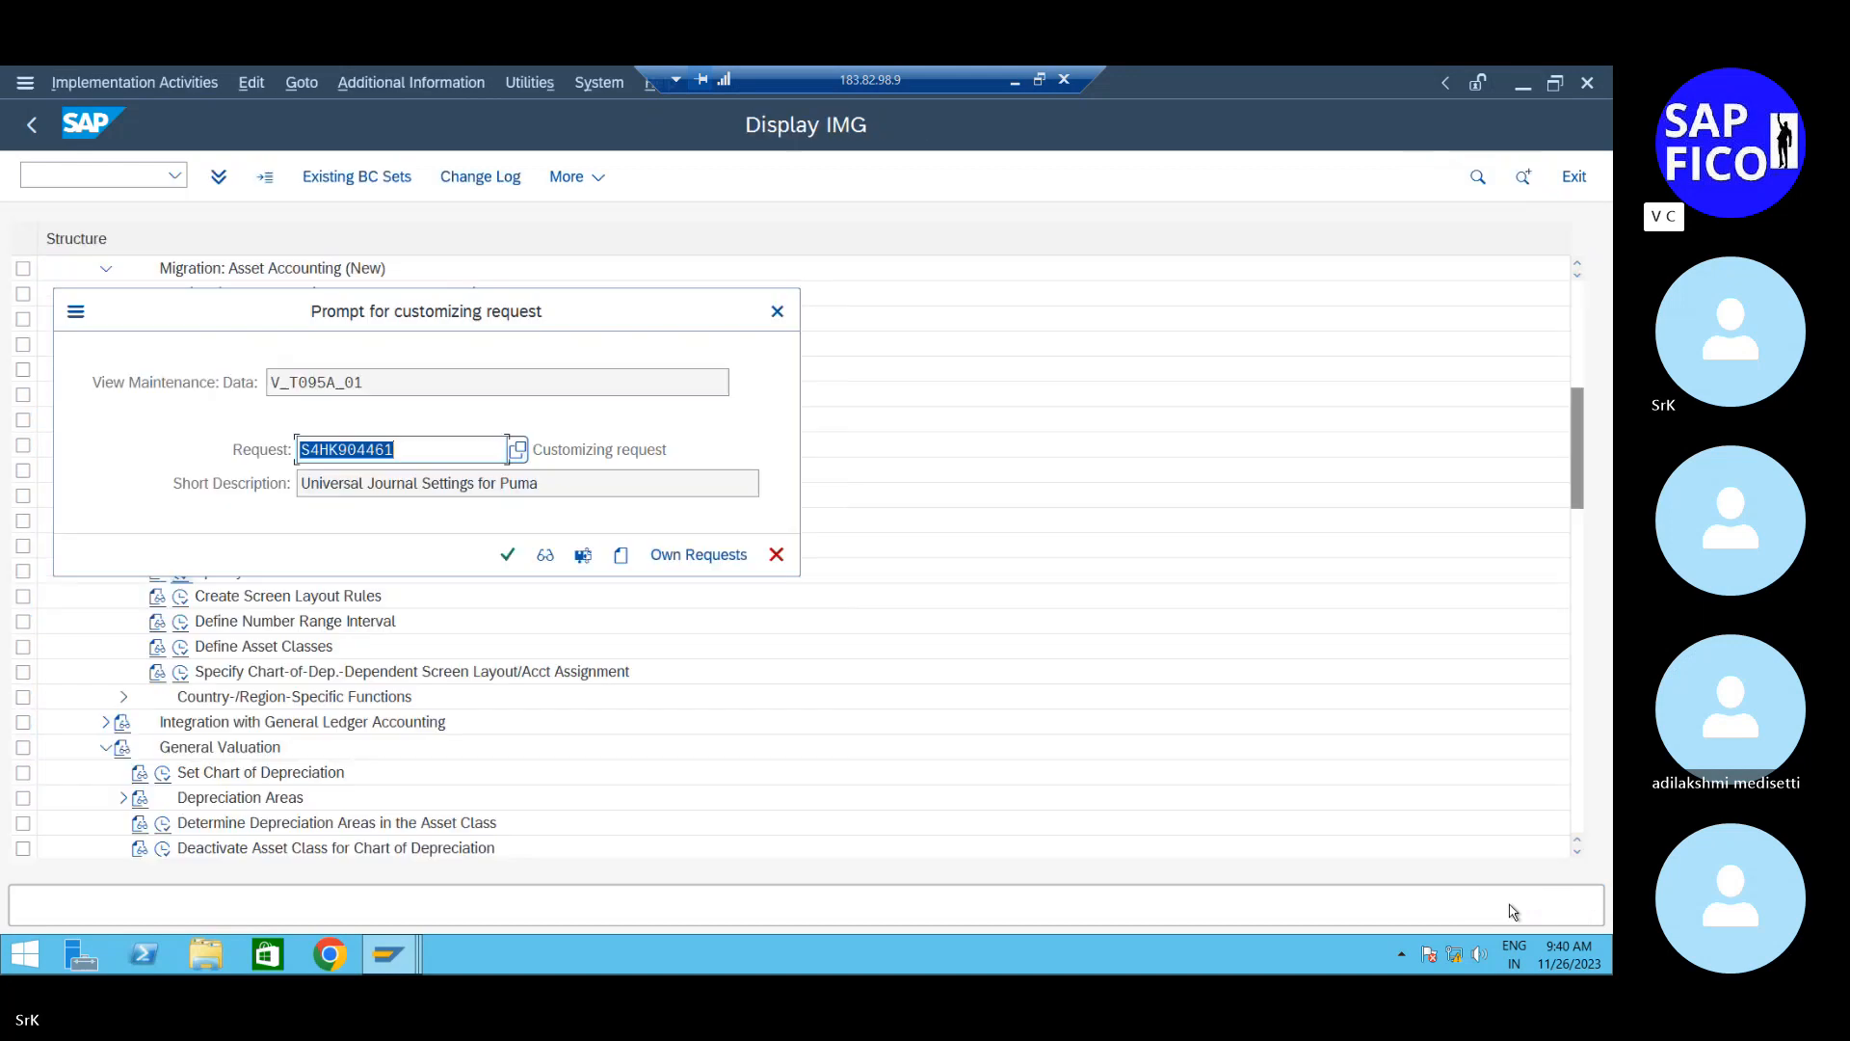
click(508, 555)
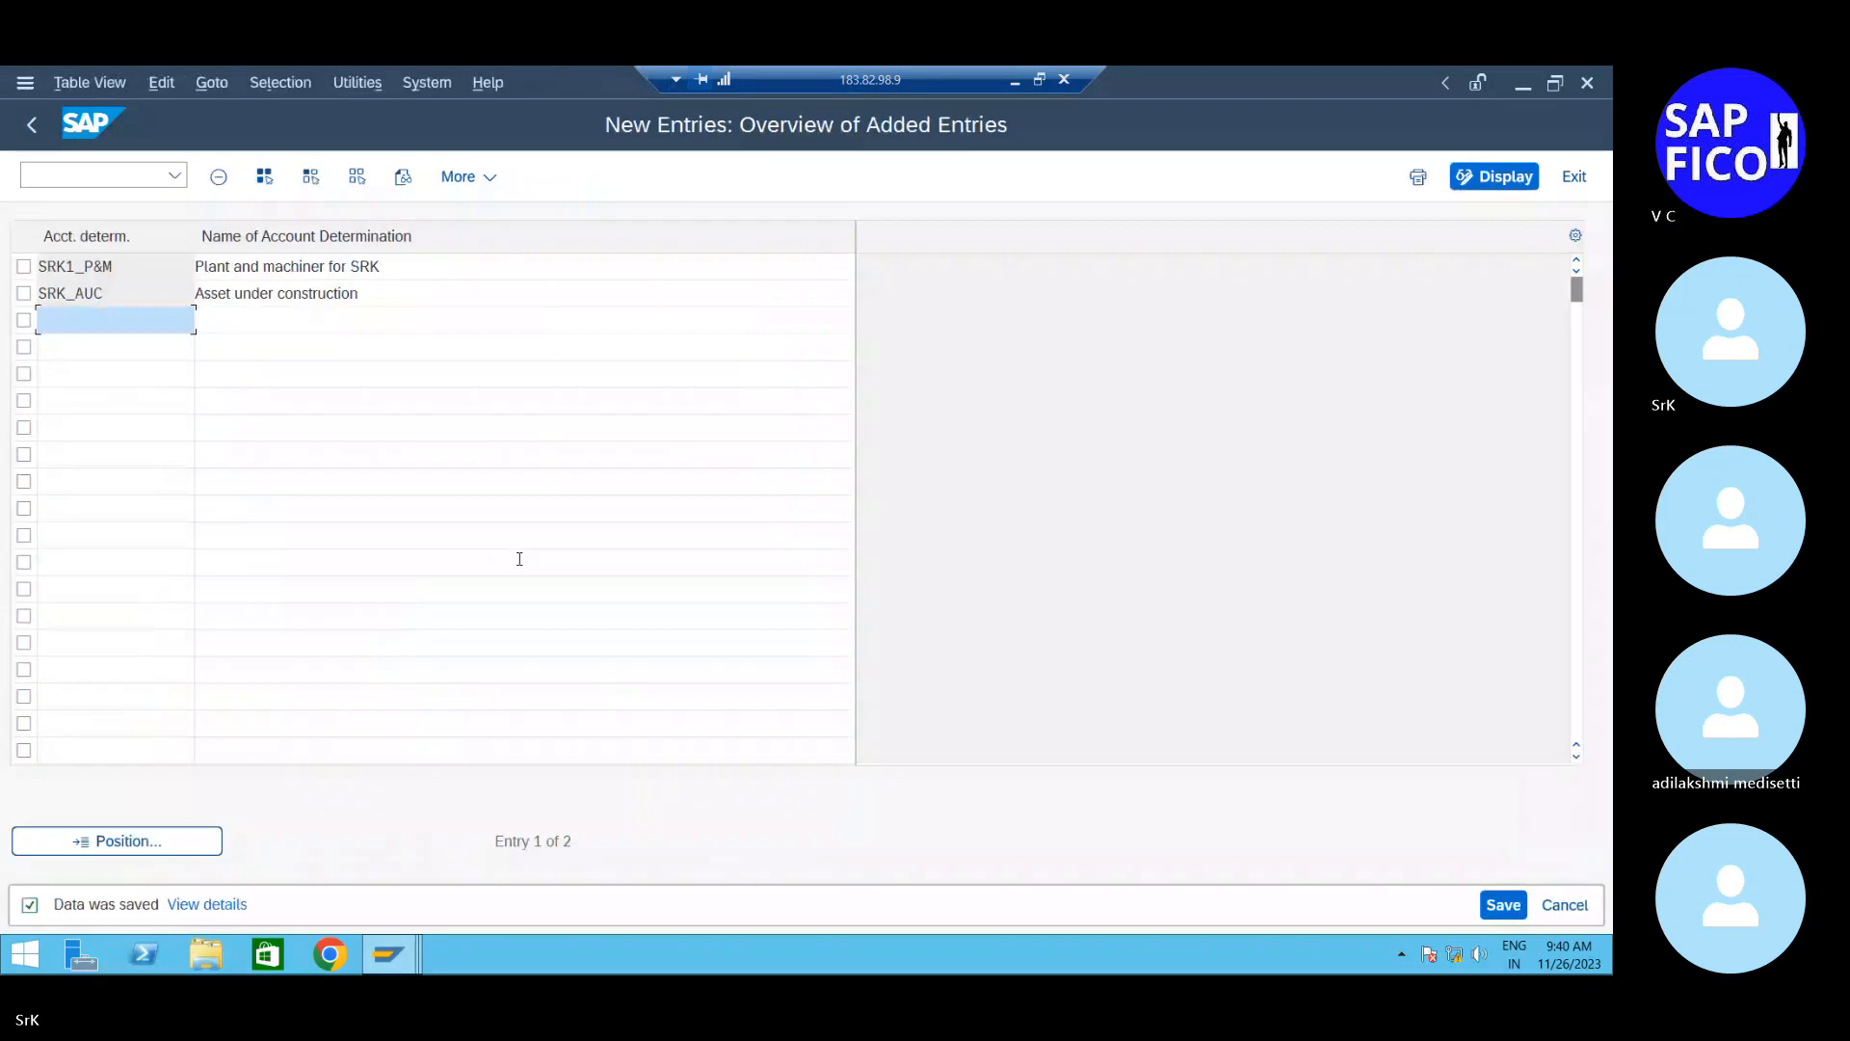
Change the names to "Asset under construction SRK1" and "Plant and machiner for SRK1" and save the entries
click(432, 294)
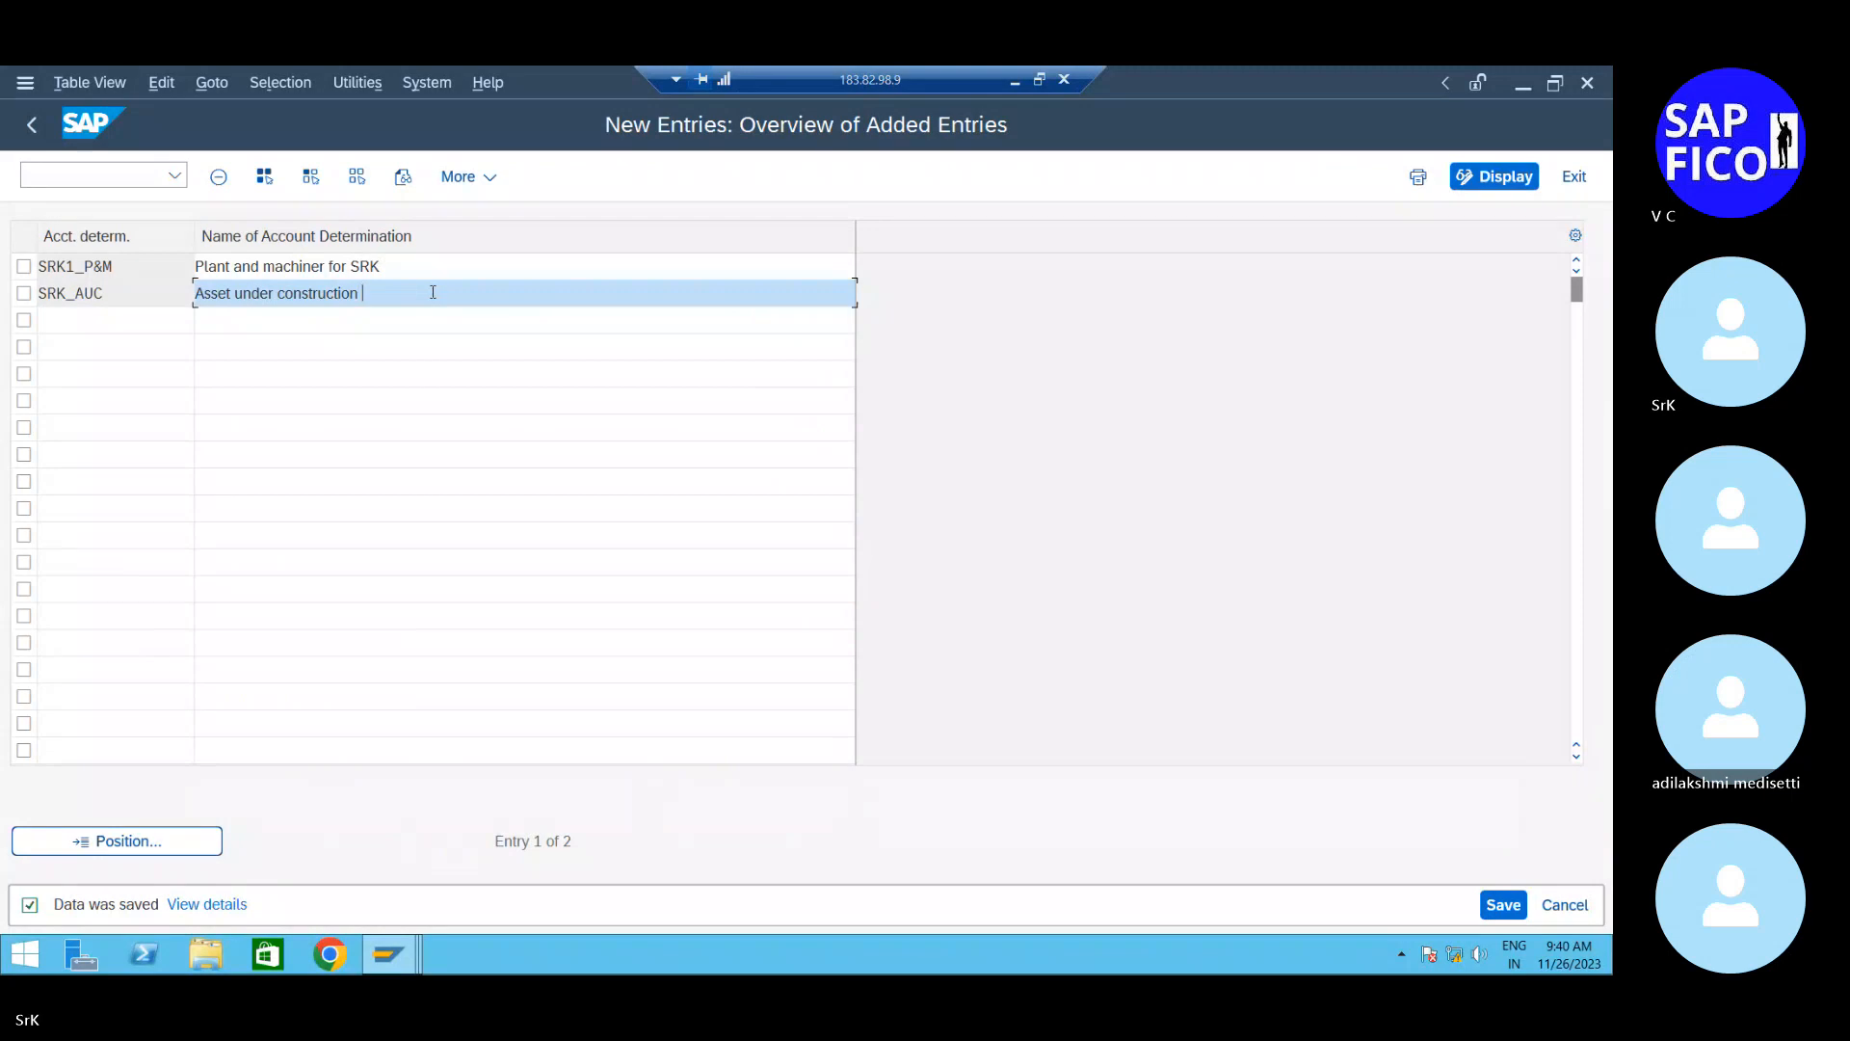
text(srk)
key(BackSpace)
key(BackSpace)
key(BackSpace)
text(SRK1)
click(447, 268)
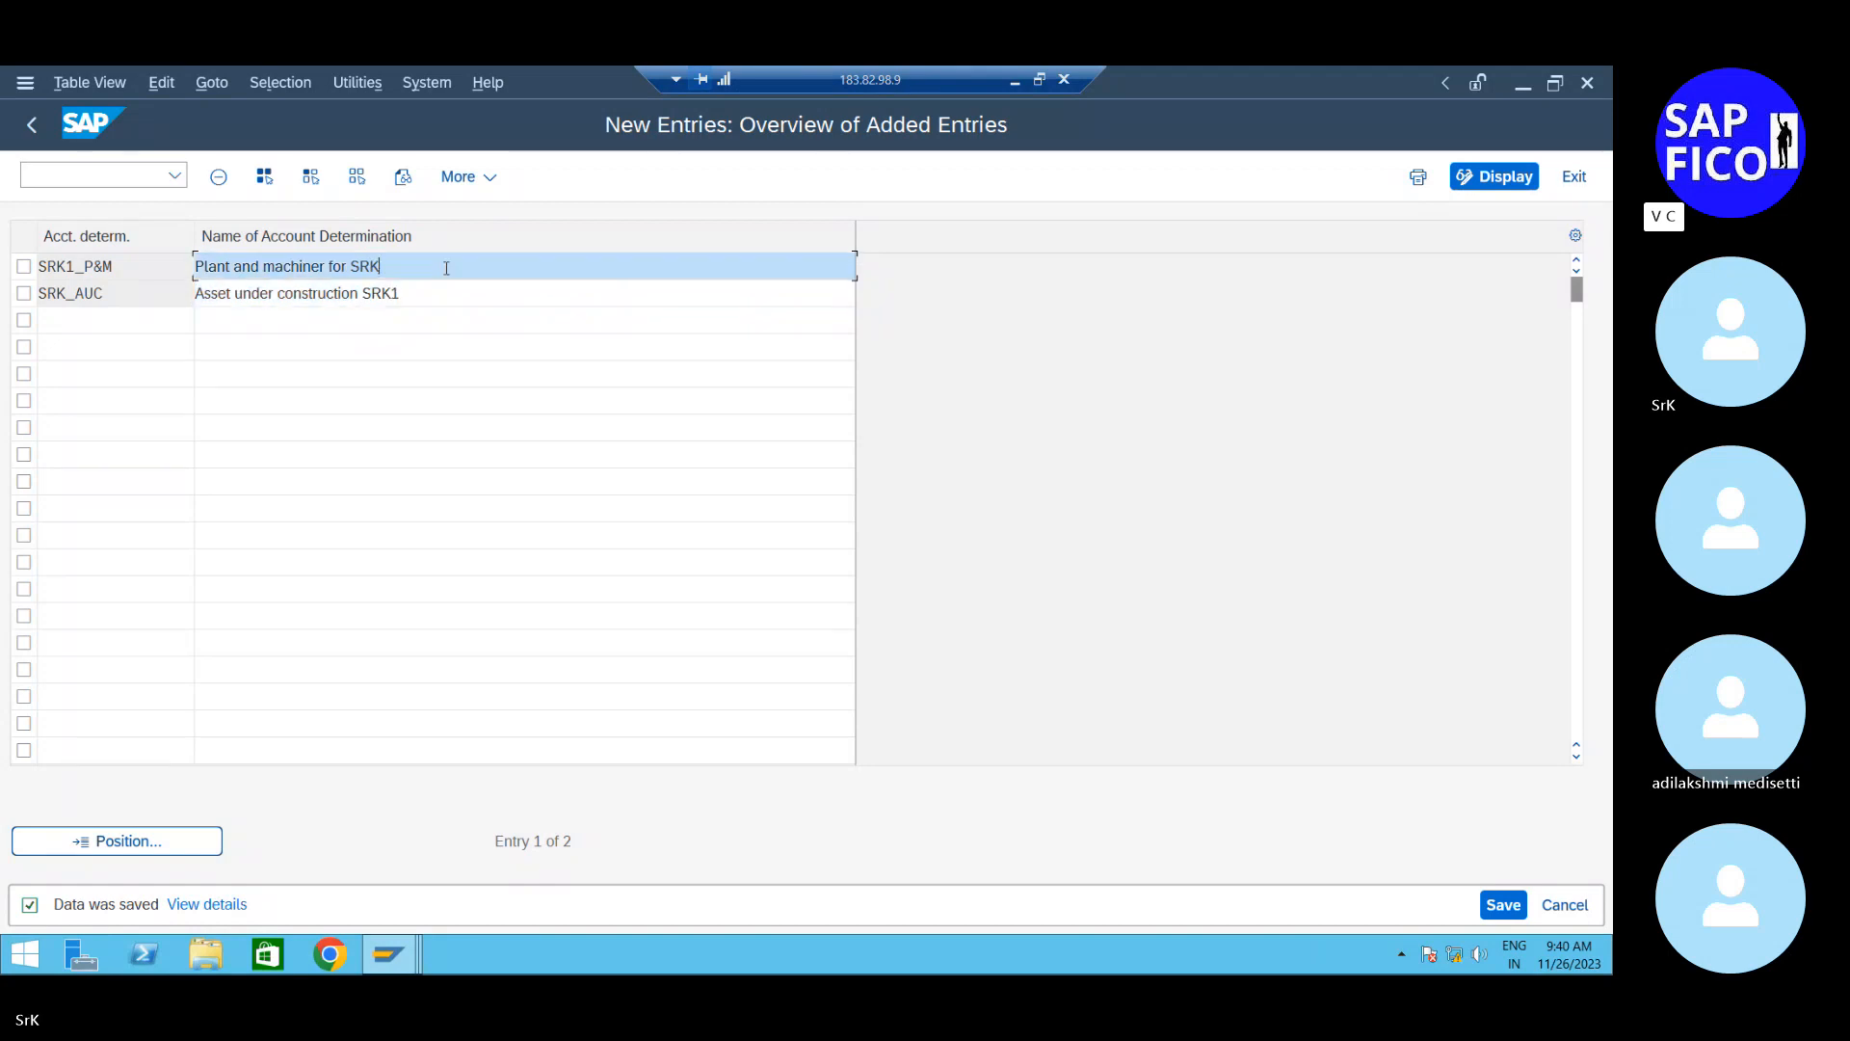
text(1)
click(1491, 911)
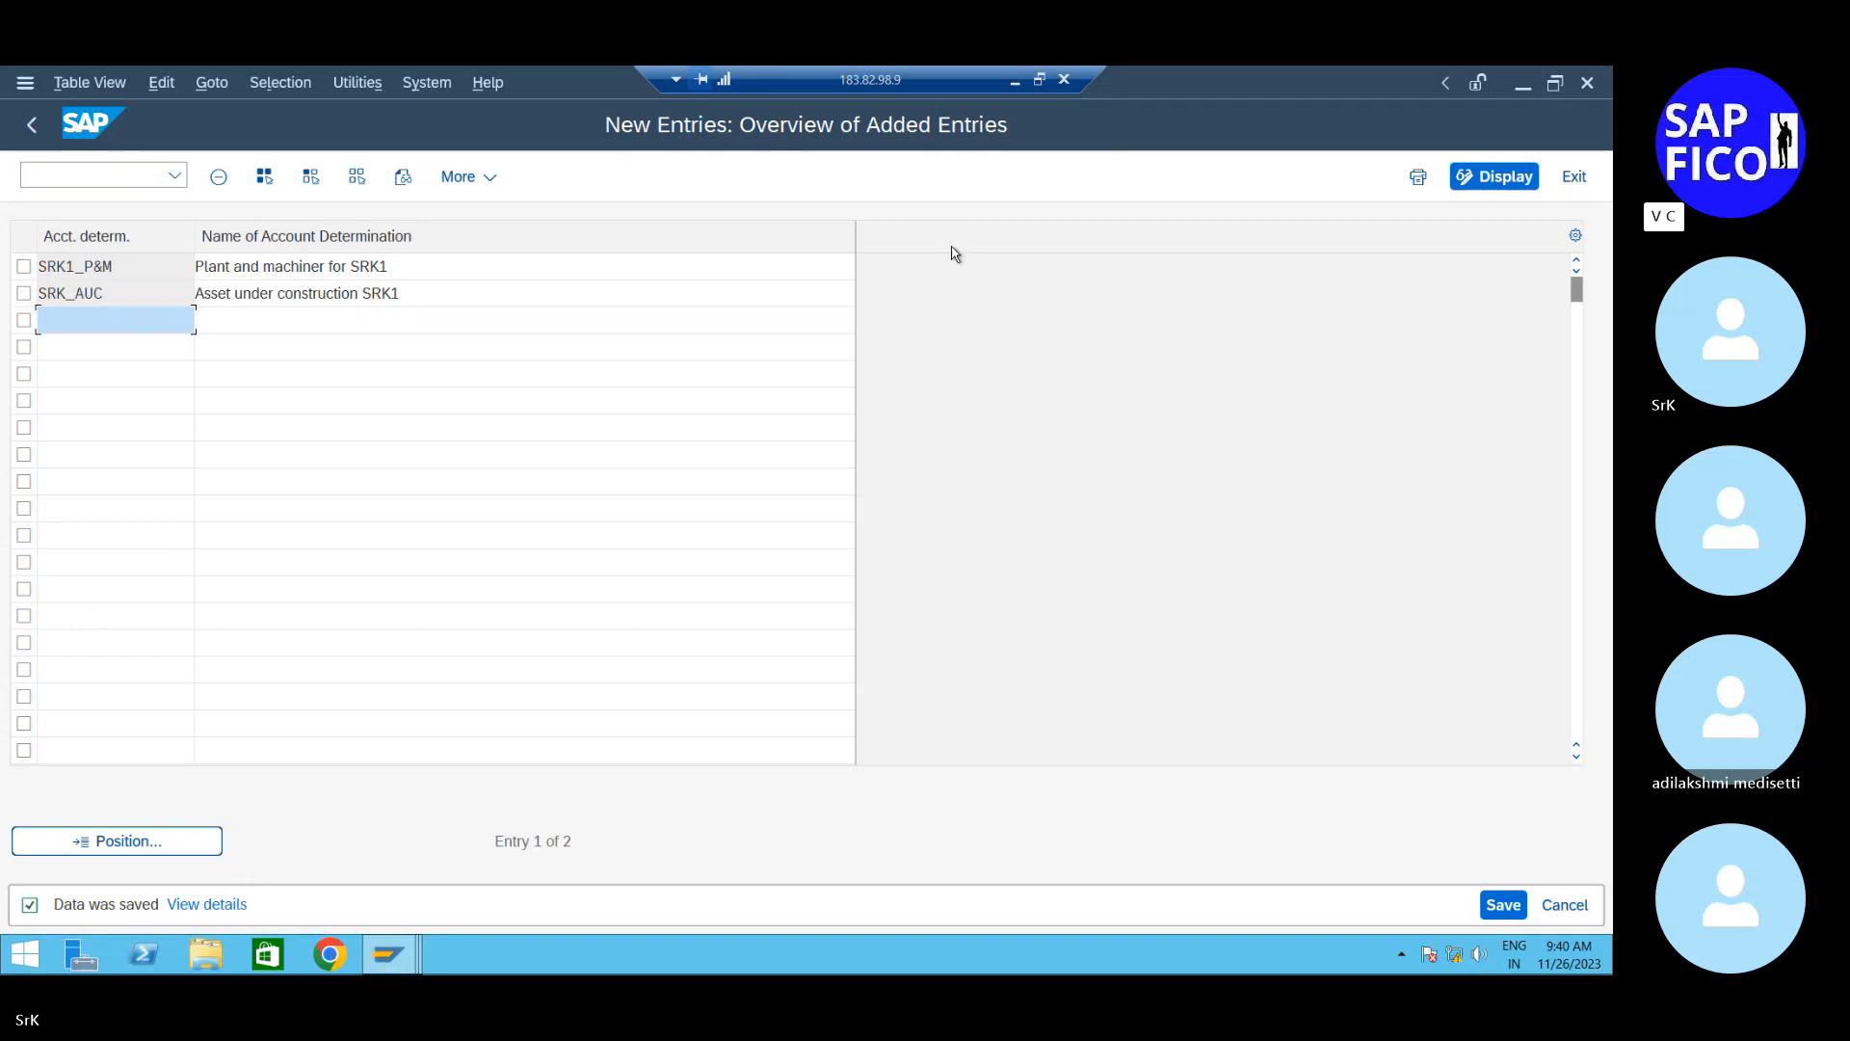
Copy the account determination key SRK1_P&M and switch to the Asset accounting configurations document in Word
drag(113, 266, 24, 266)
key(ctrl+c)
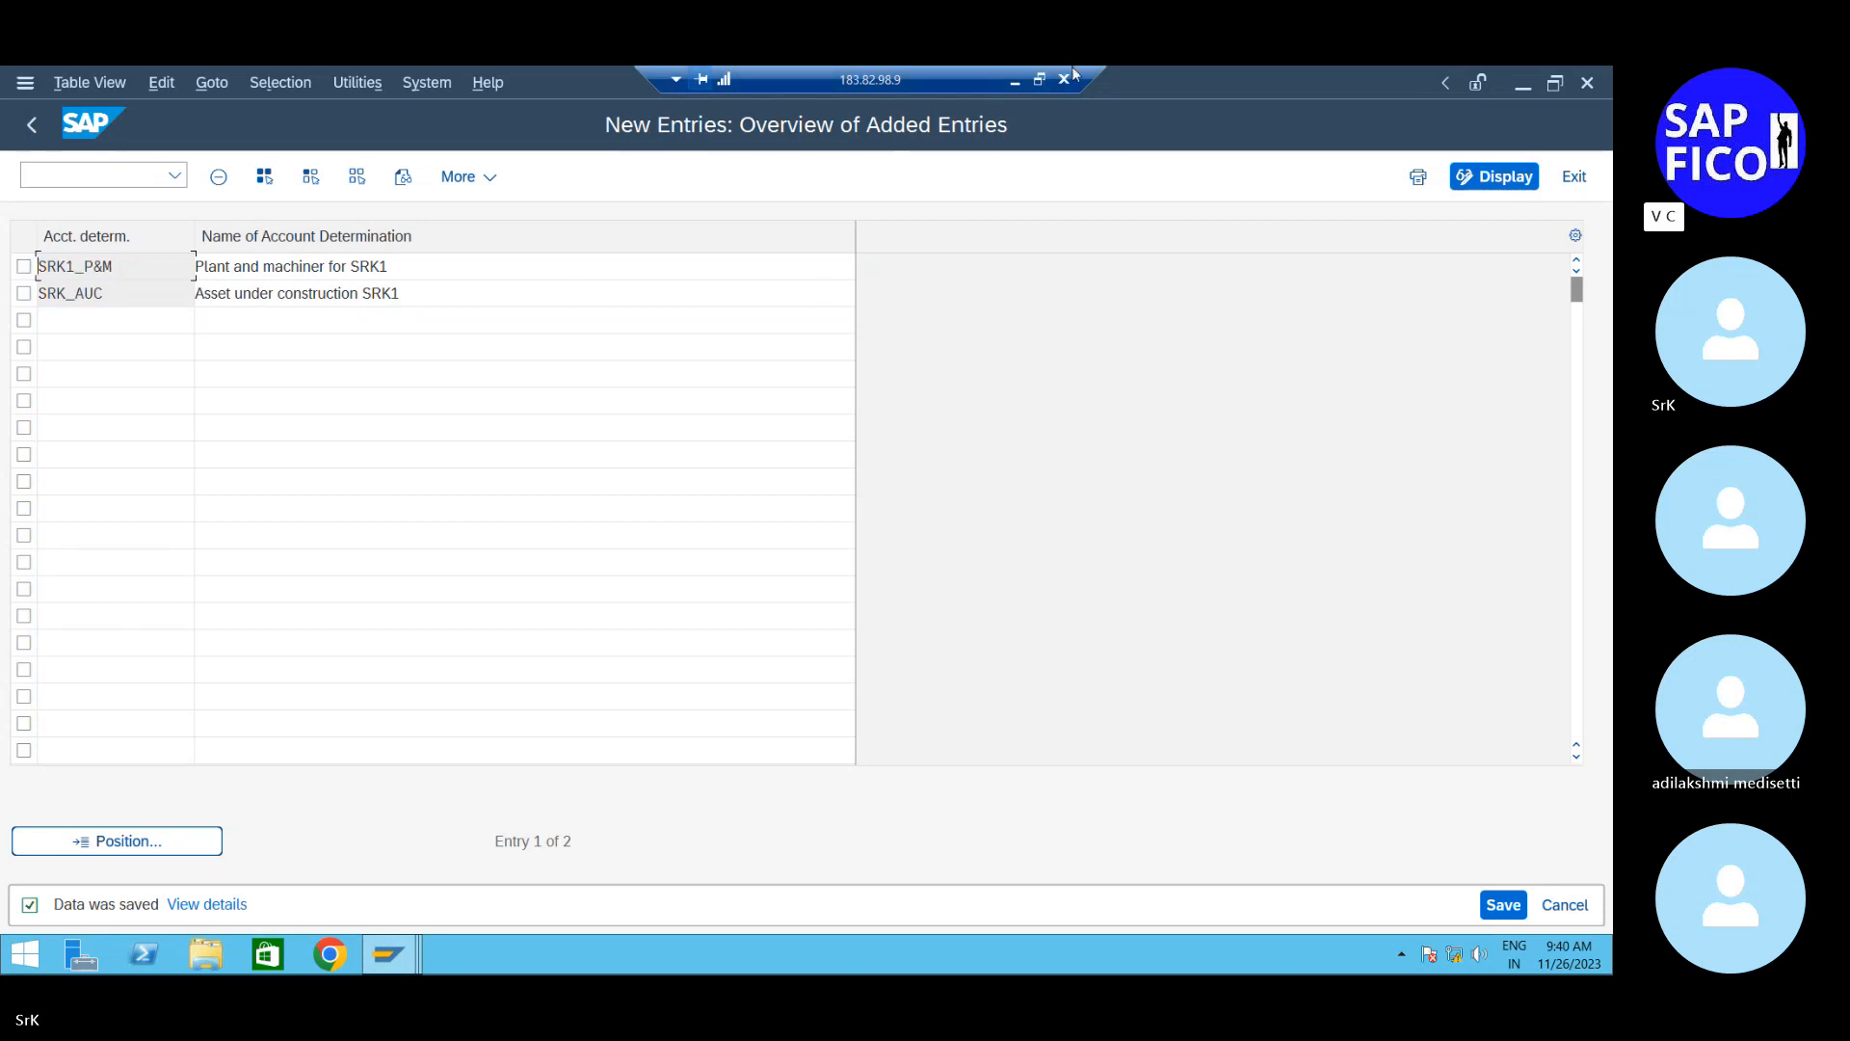
click(1017, 84)
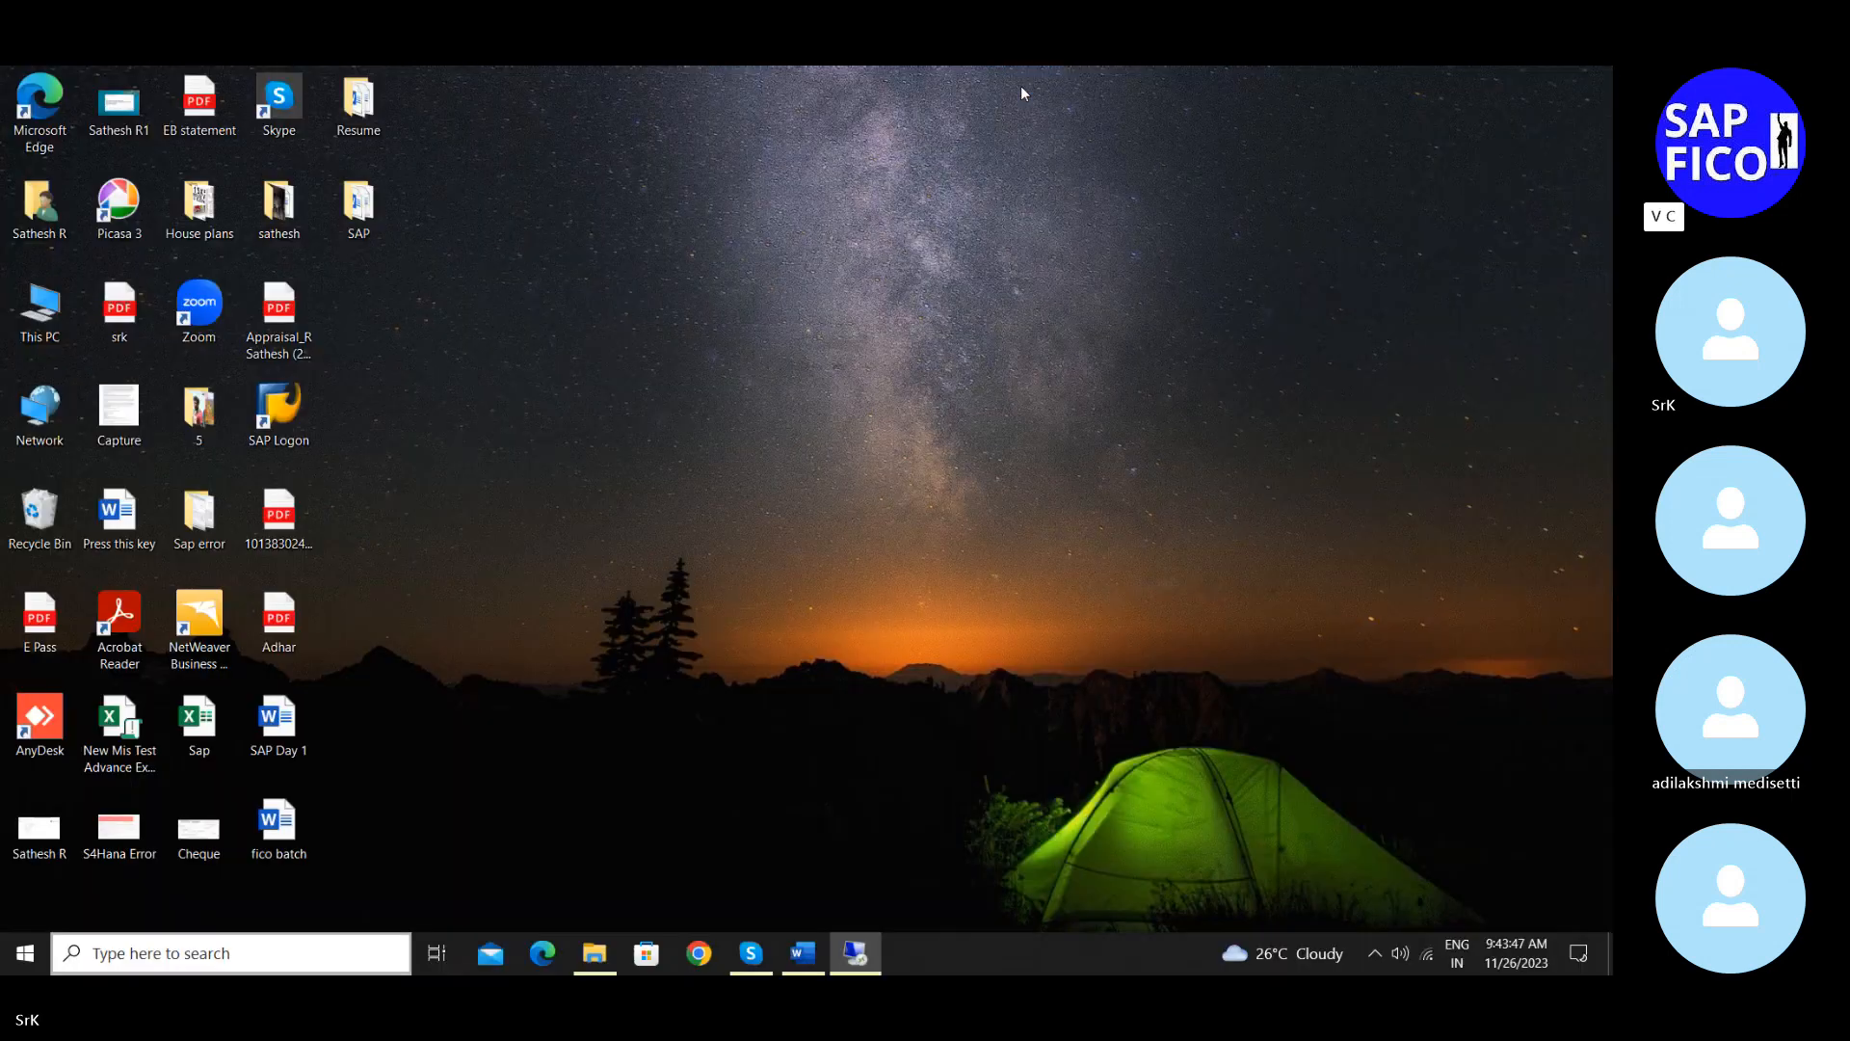
key(alt+Tab)
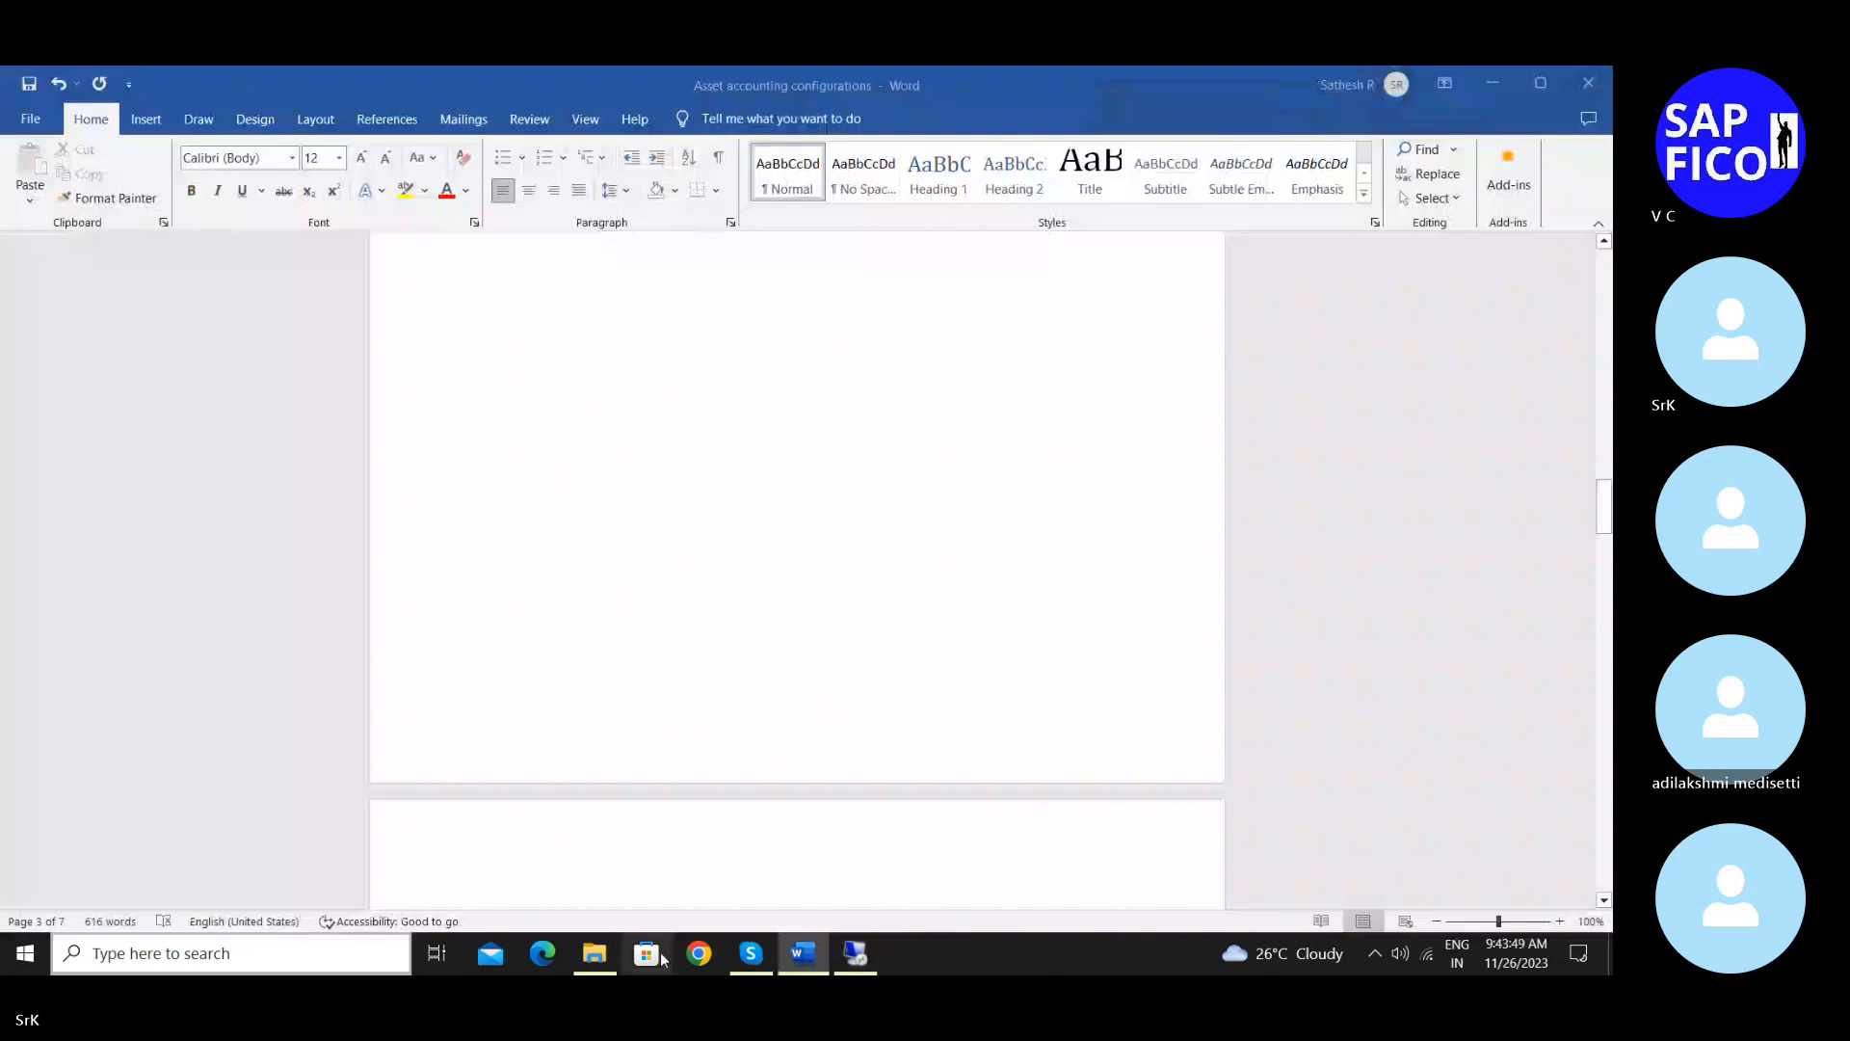
Add the note SRK_P&M at the end of the step 1 line on copying the reference chart of depreciation
click(1065, 446)
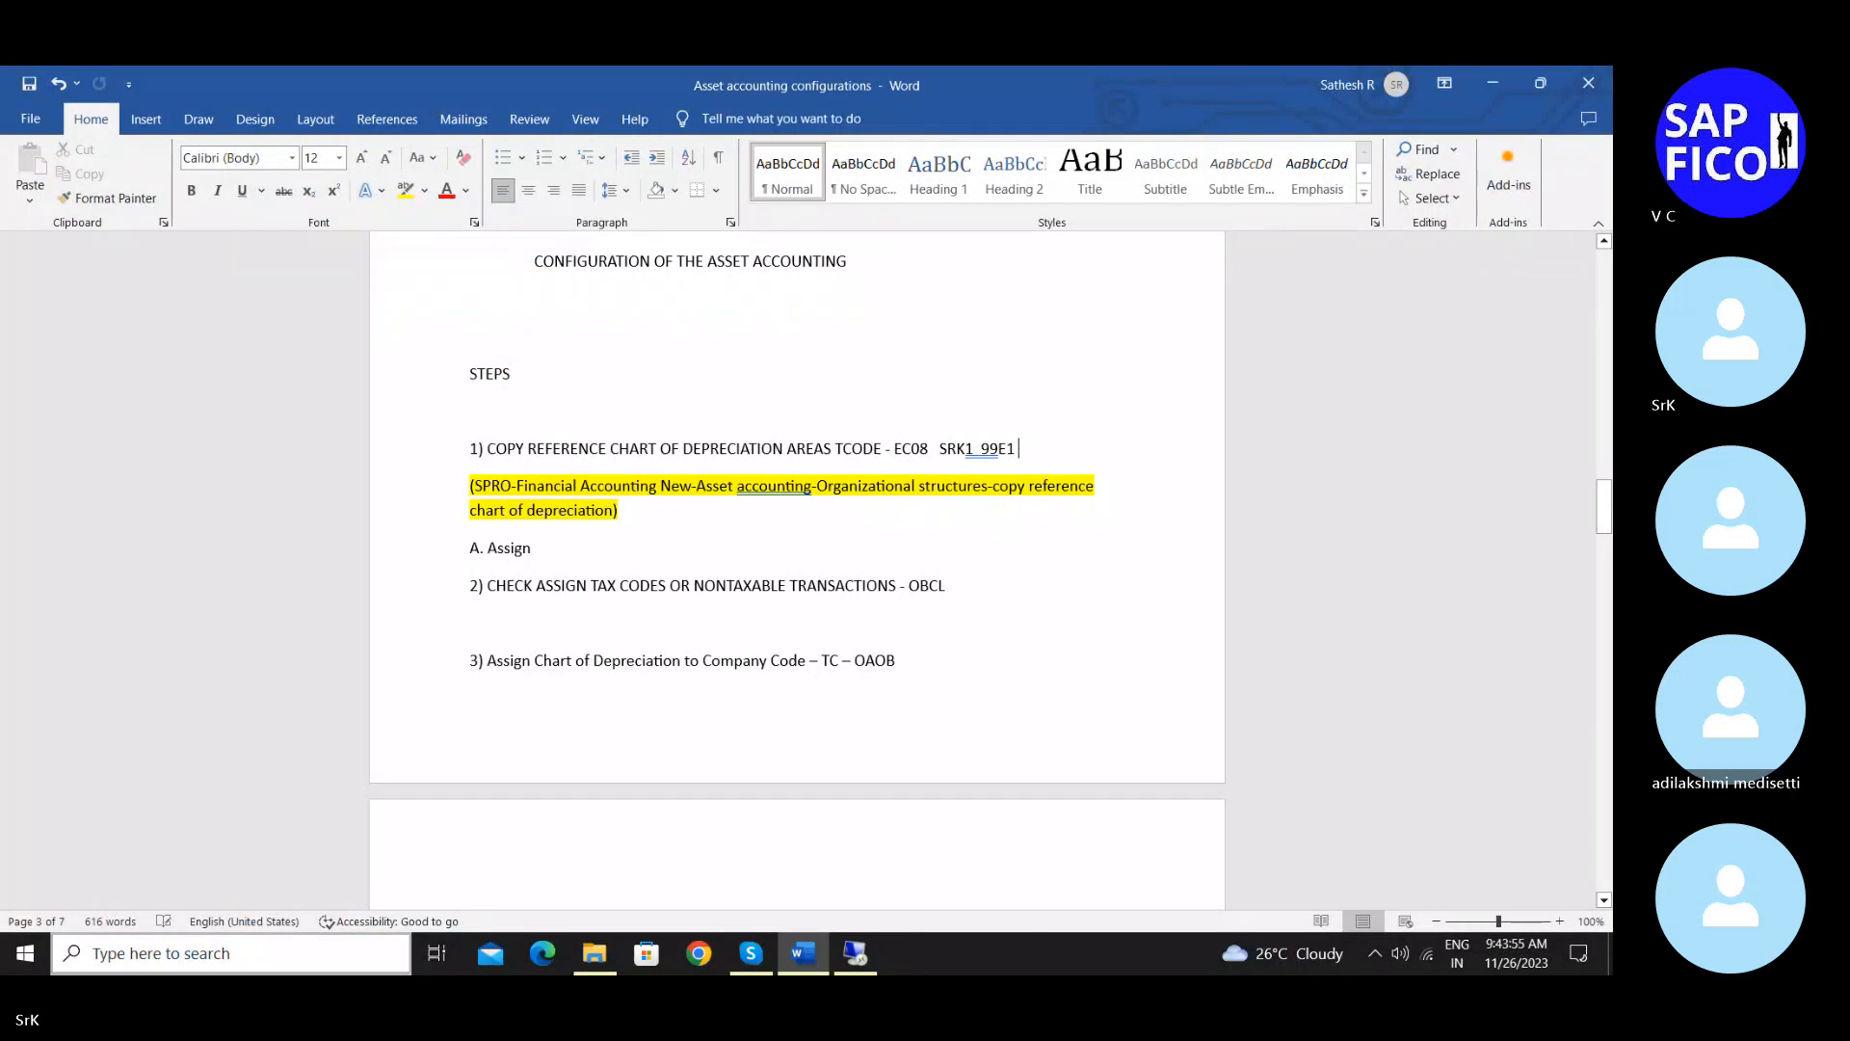
click(1218, 365)
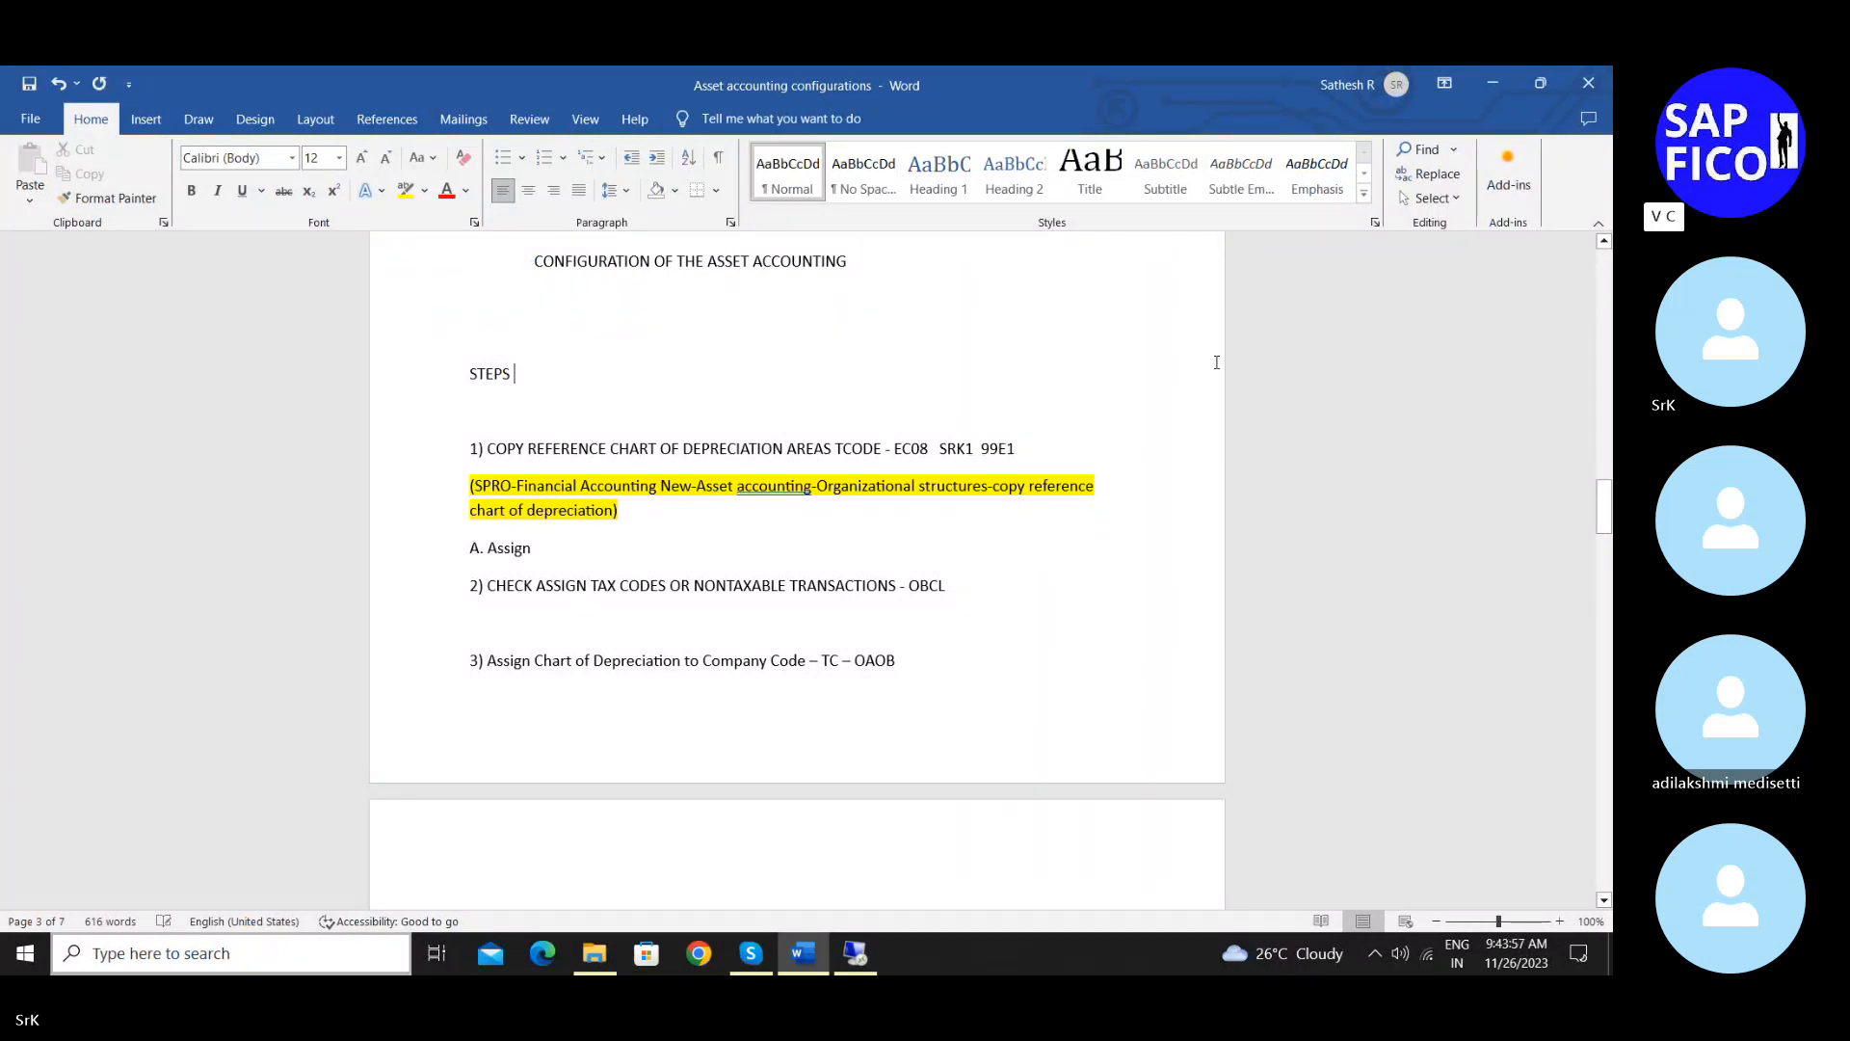
click(1036, 444)
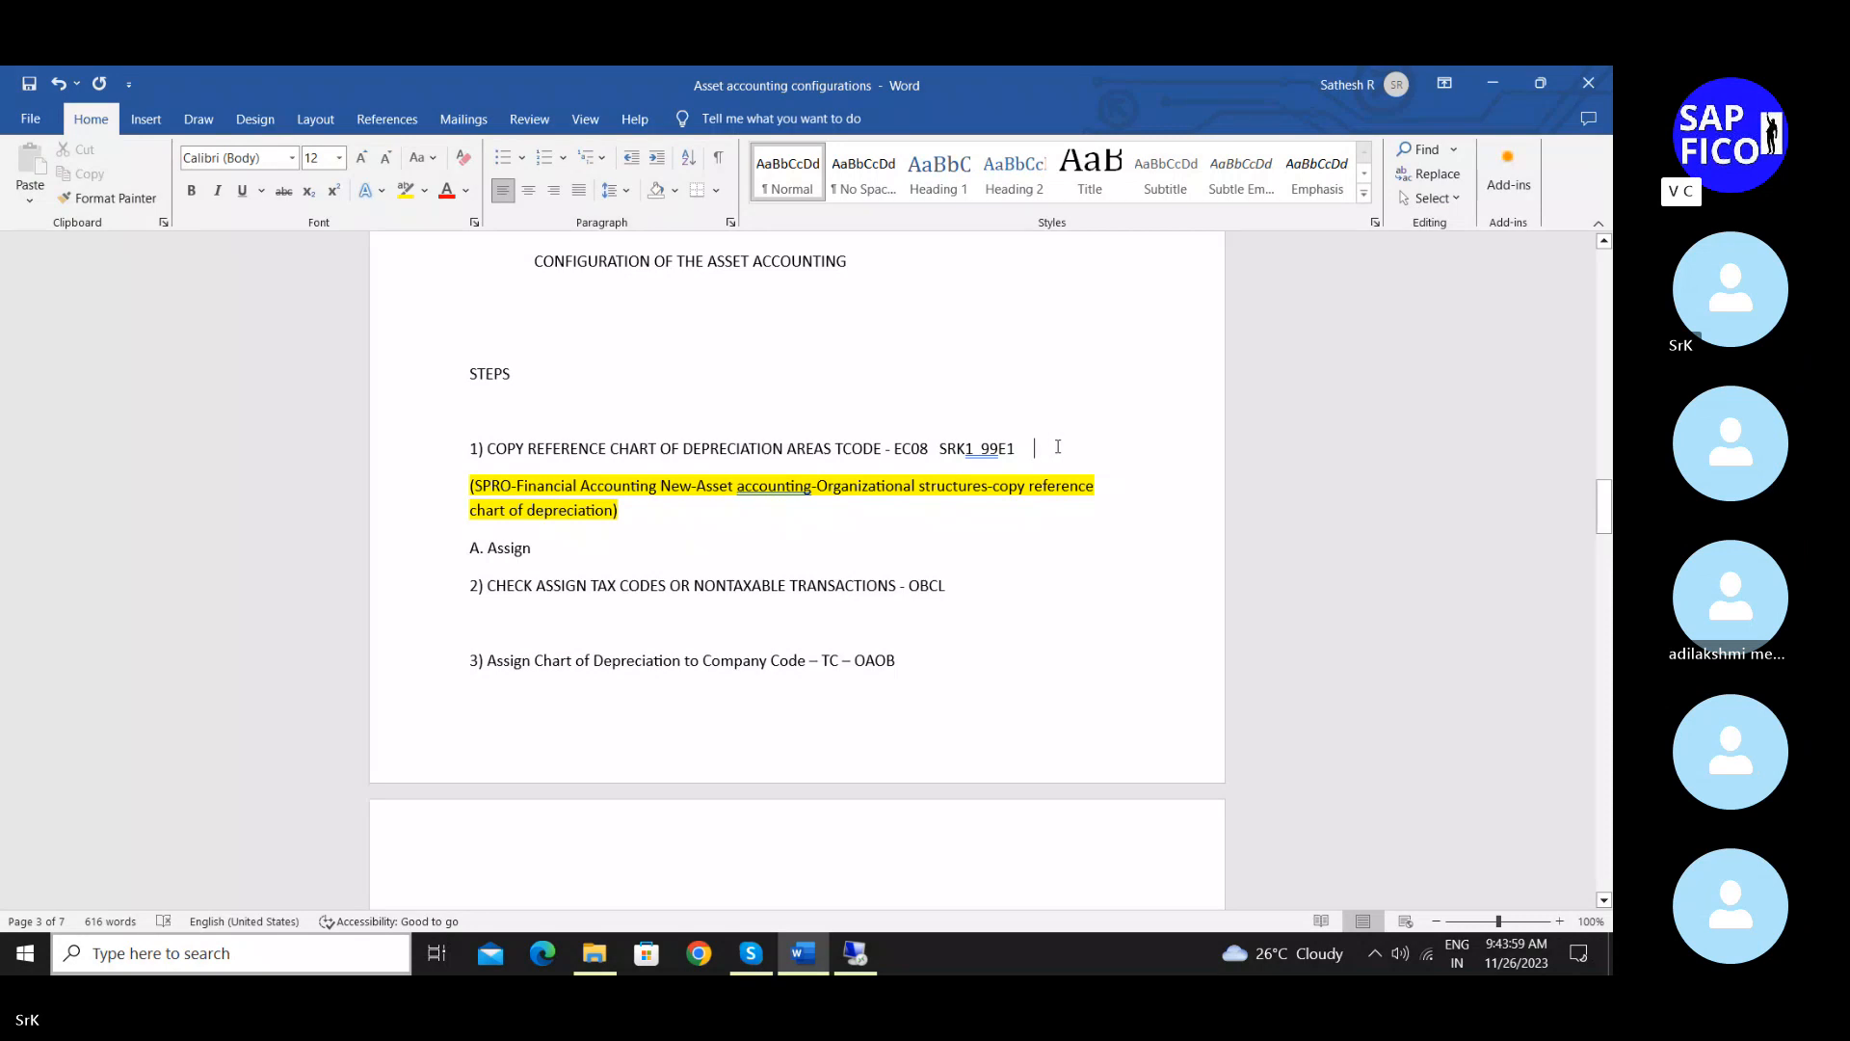
text(SRK_ P)
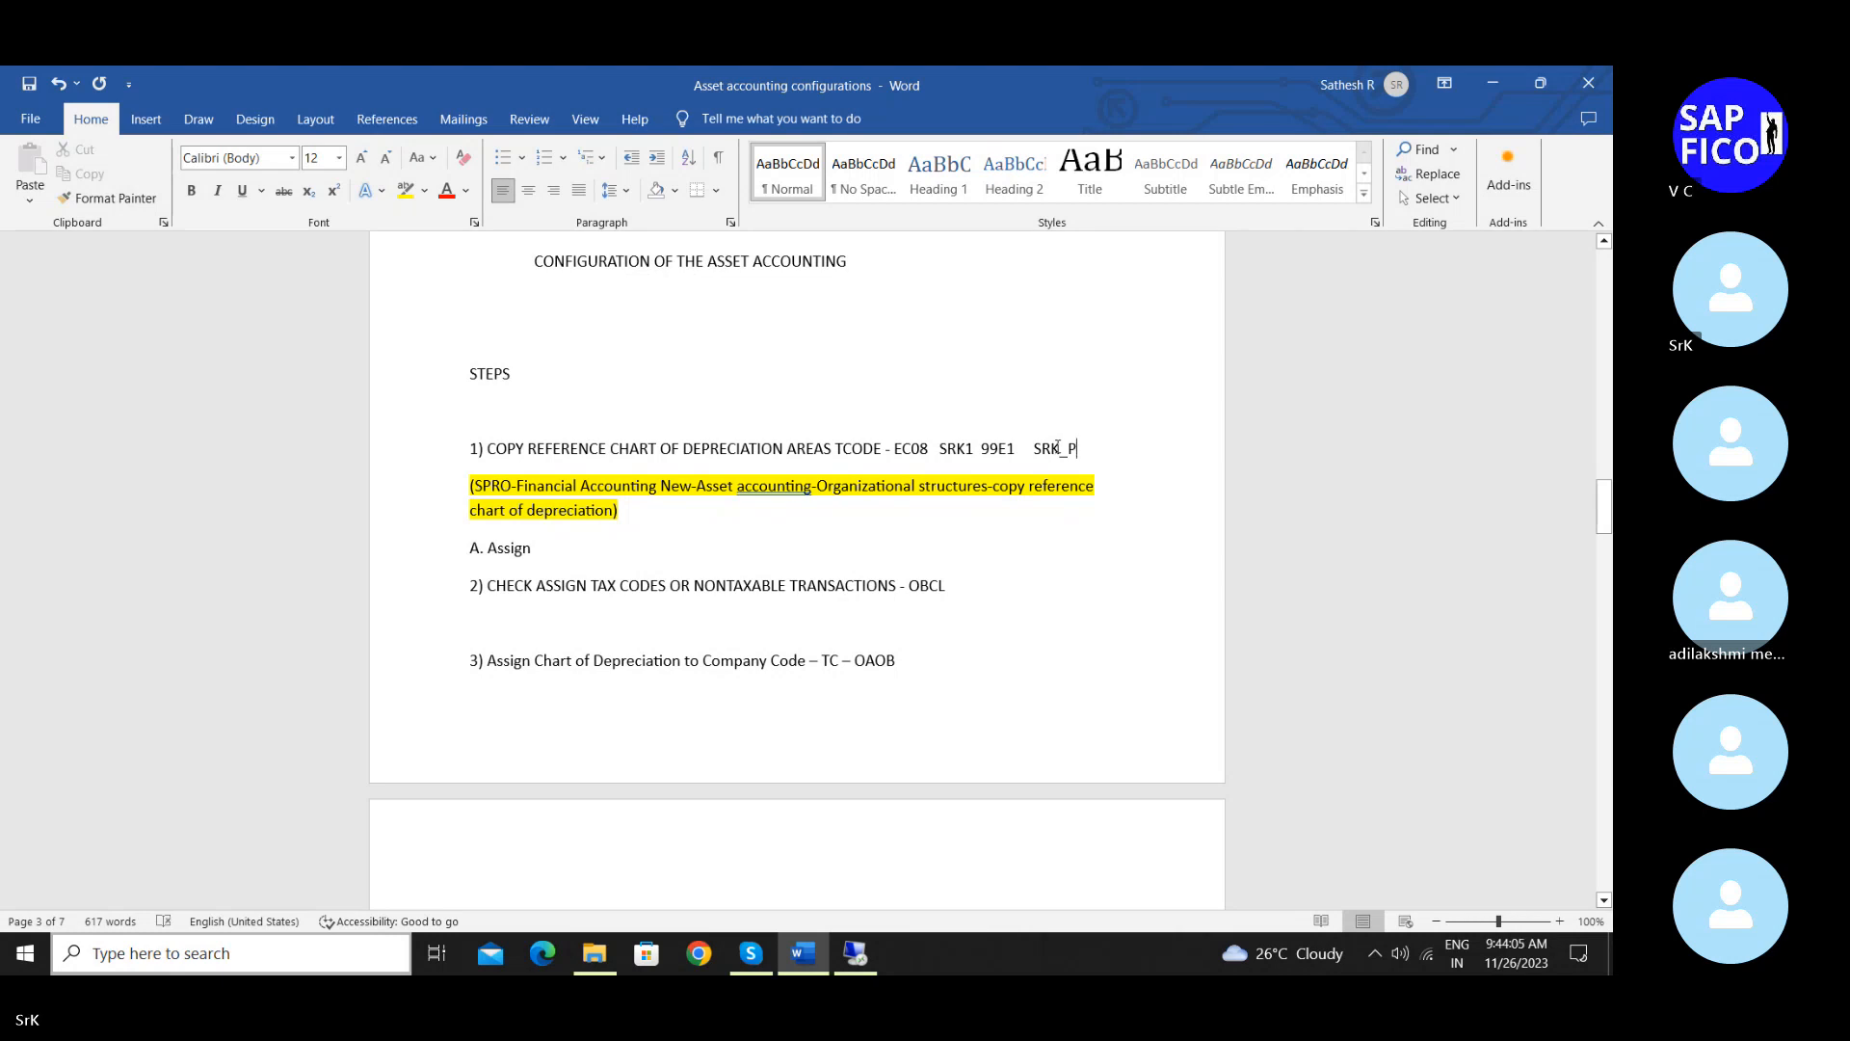
text(&M)
Add the keys SRk1_P&M and SRK1_AUC at the end of the step 4 paragraph on specifying account determination
scroll(1054, 522, down, 3)
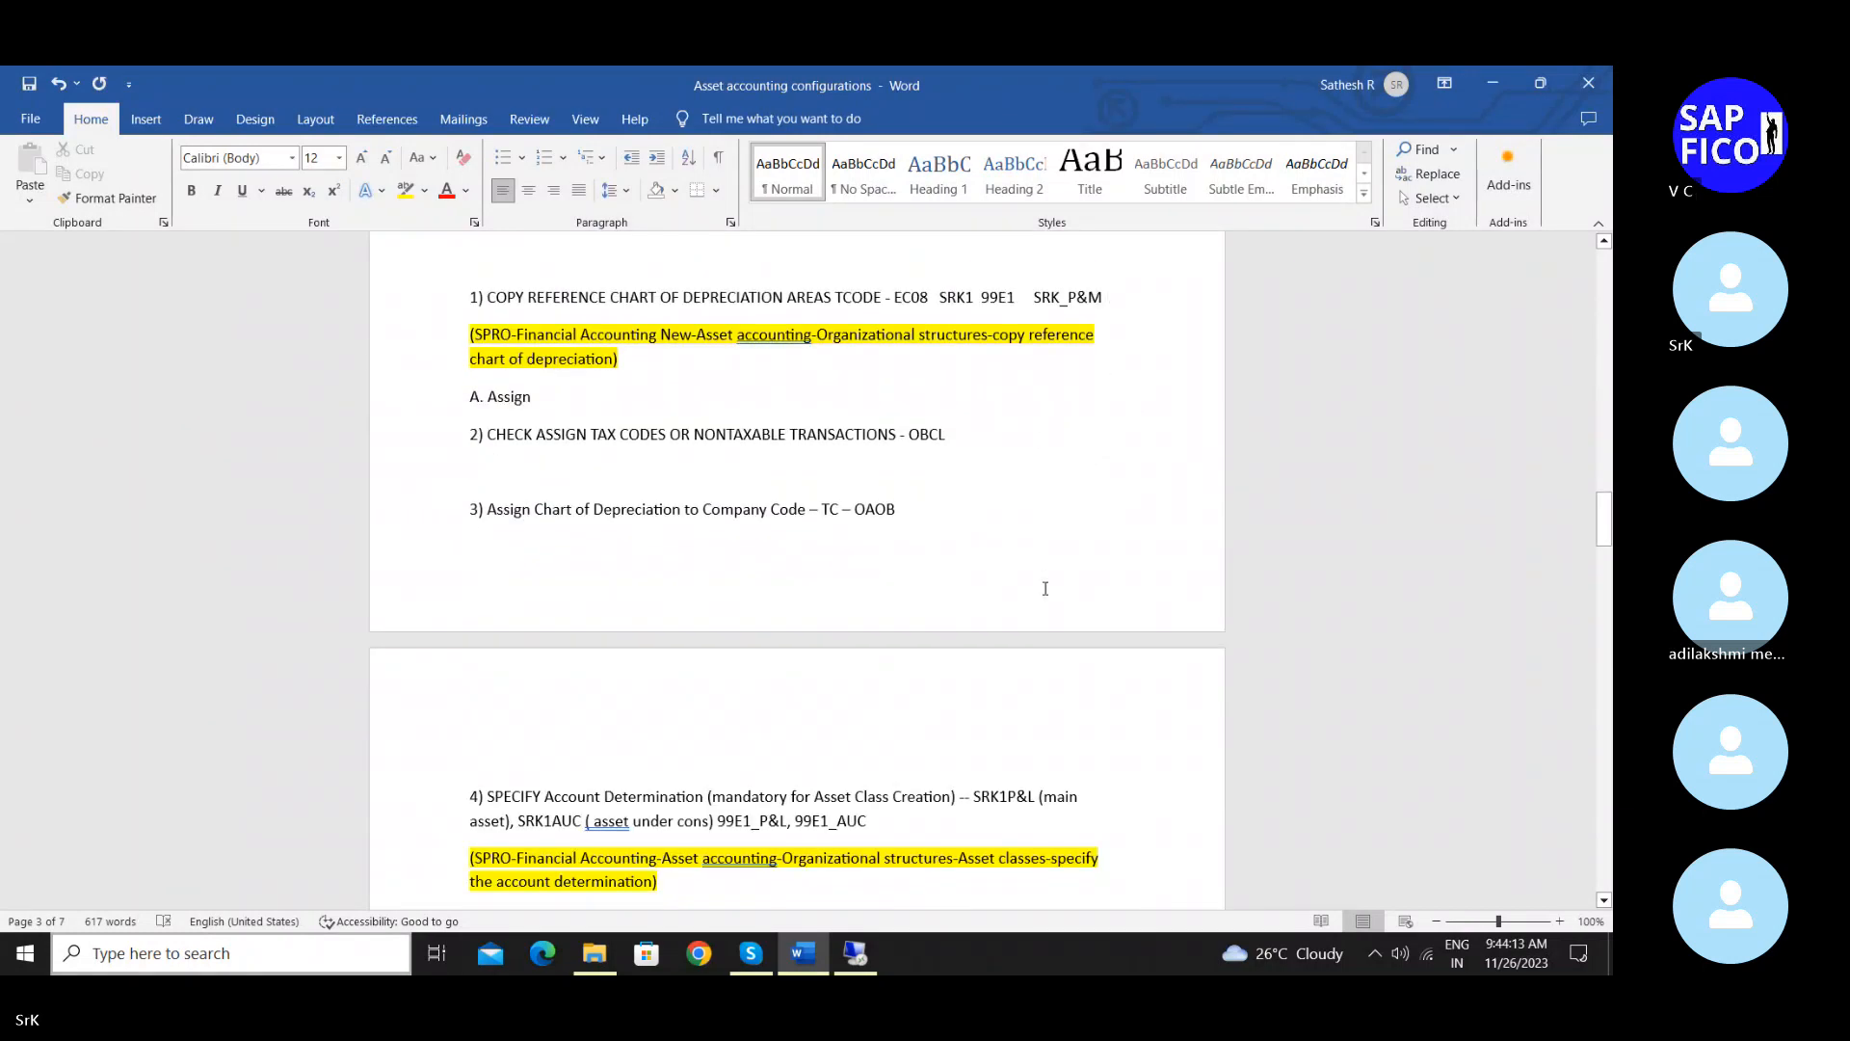
scroll(1044, 587, down, 6)
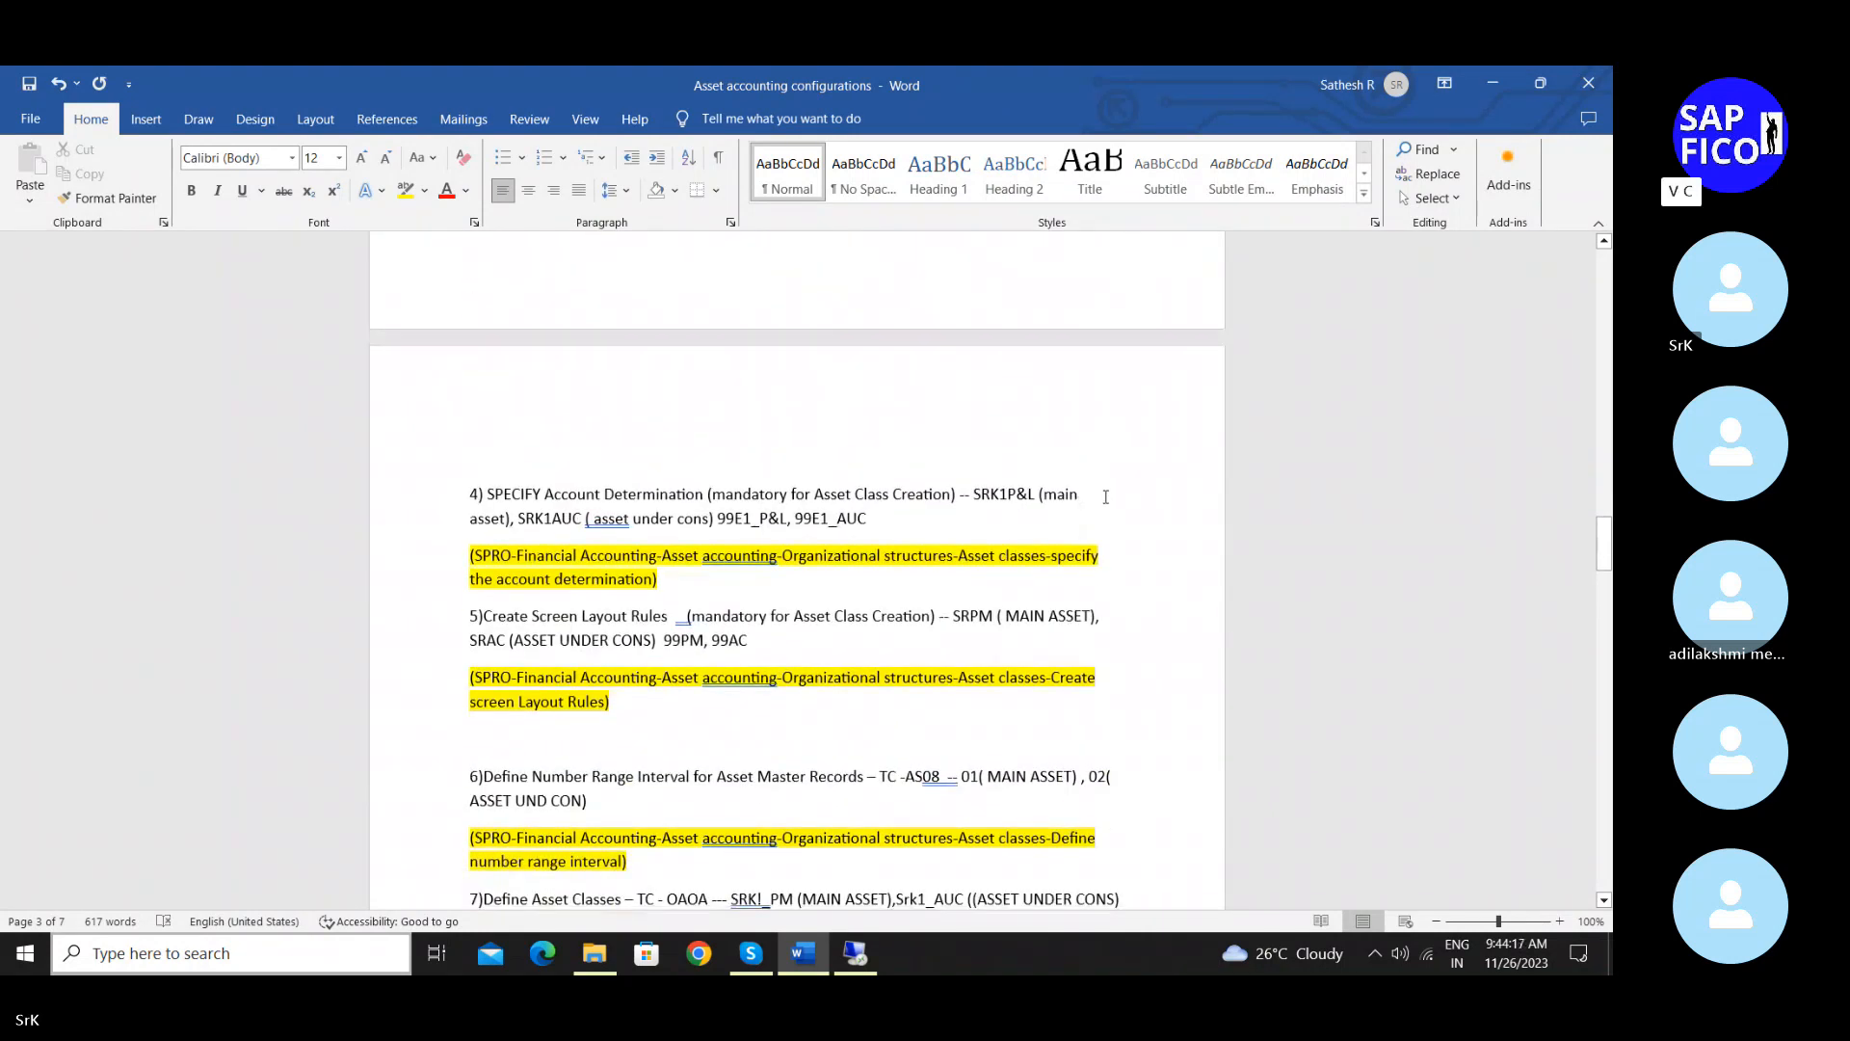
click(940, 512)
text(SRK)
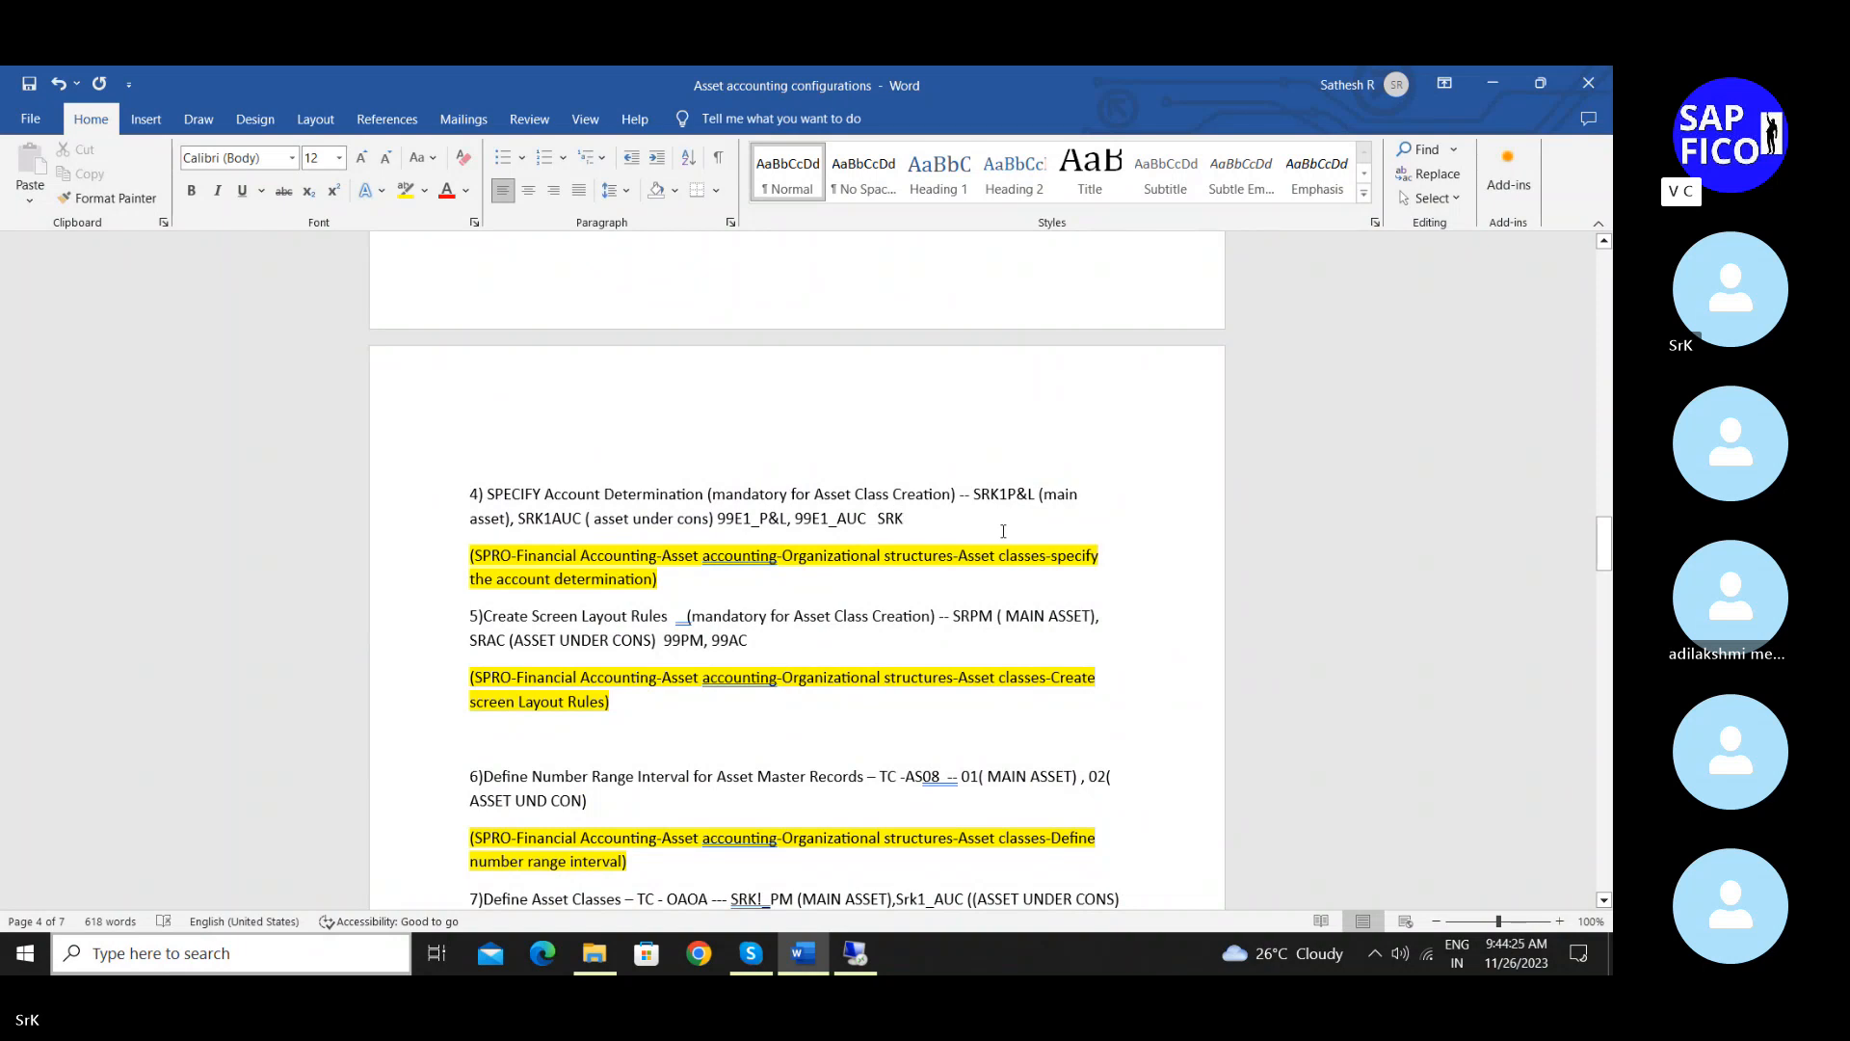
text(_)
key(BackSpace)
text(k1_P&M, SRK1)
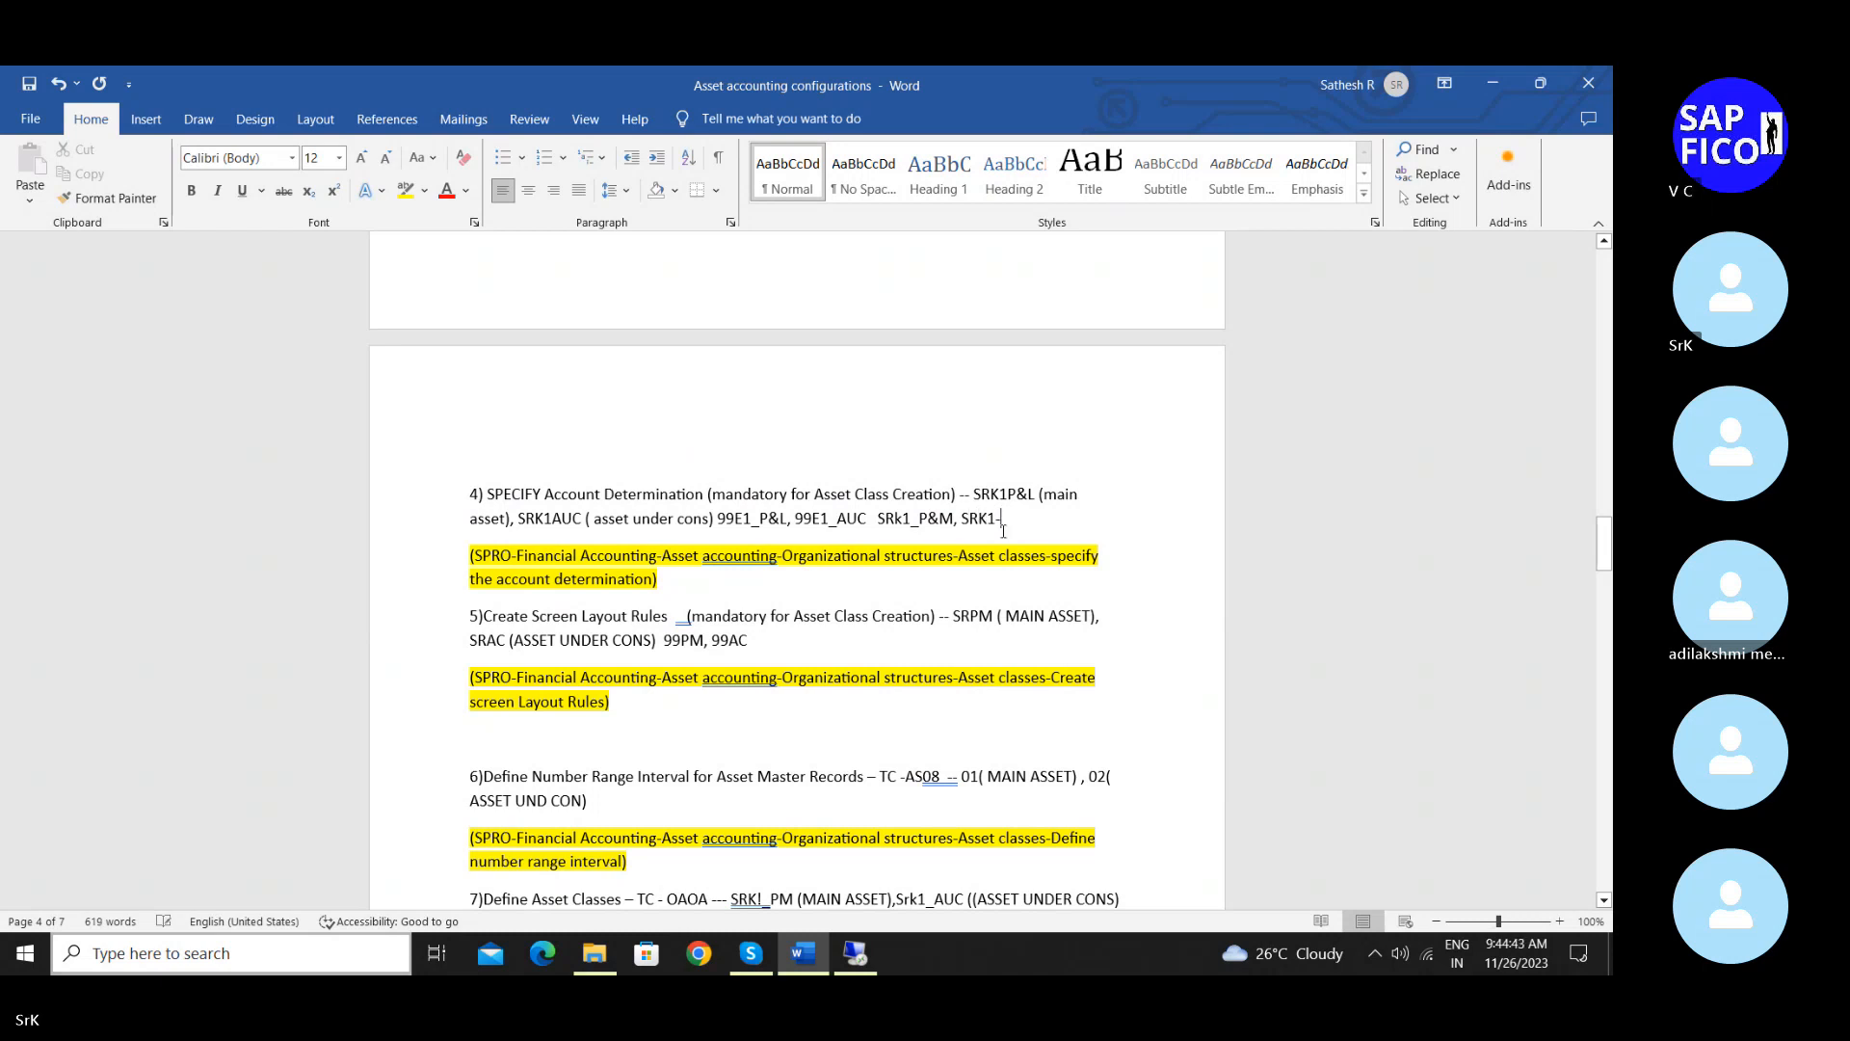
text(_AUC)
Switch back to SAP, leave the account determination entries and open the Create Screen Layout Rules activity under Asset Classes
click(856, 953)
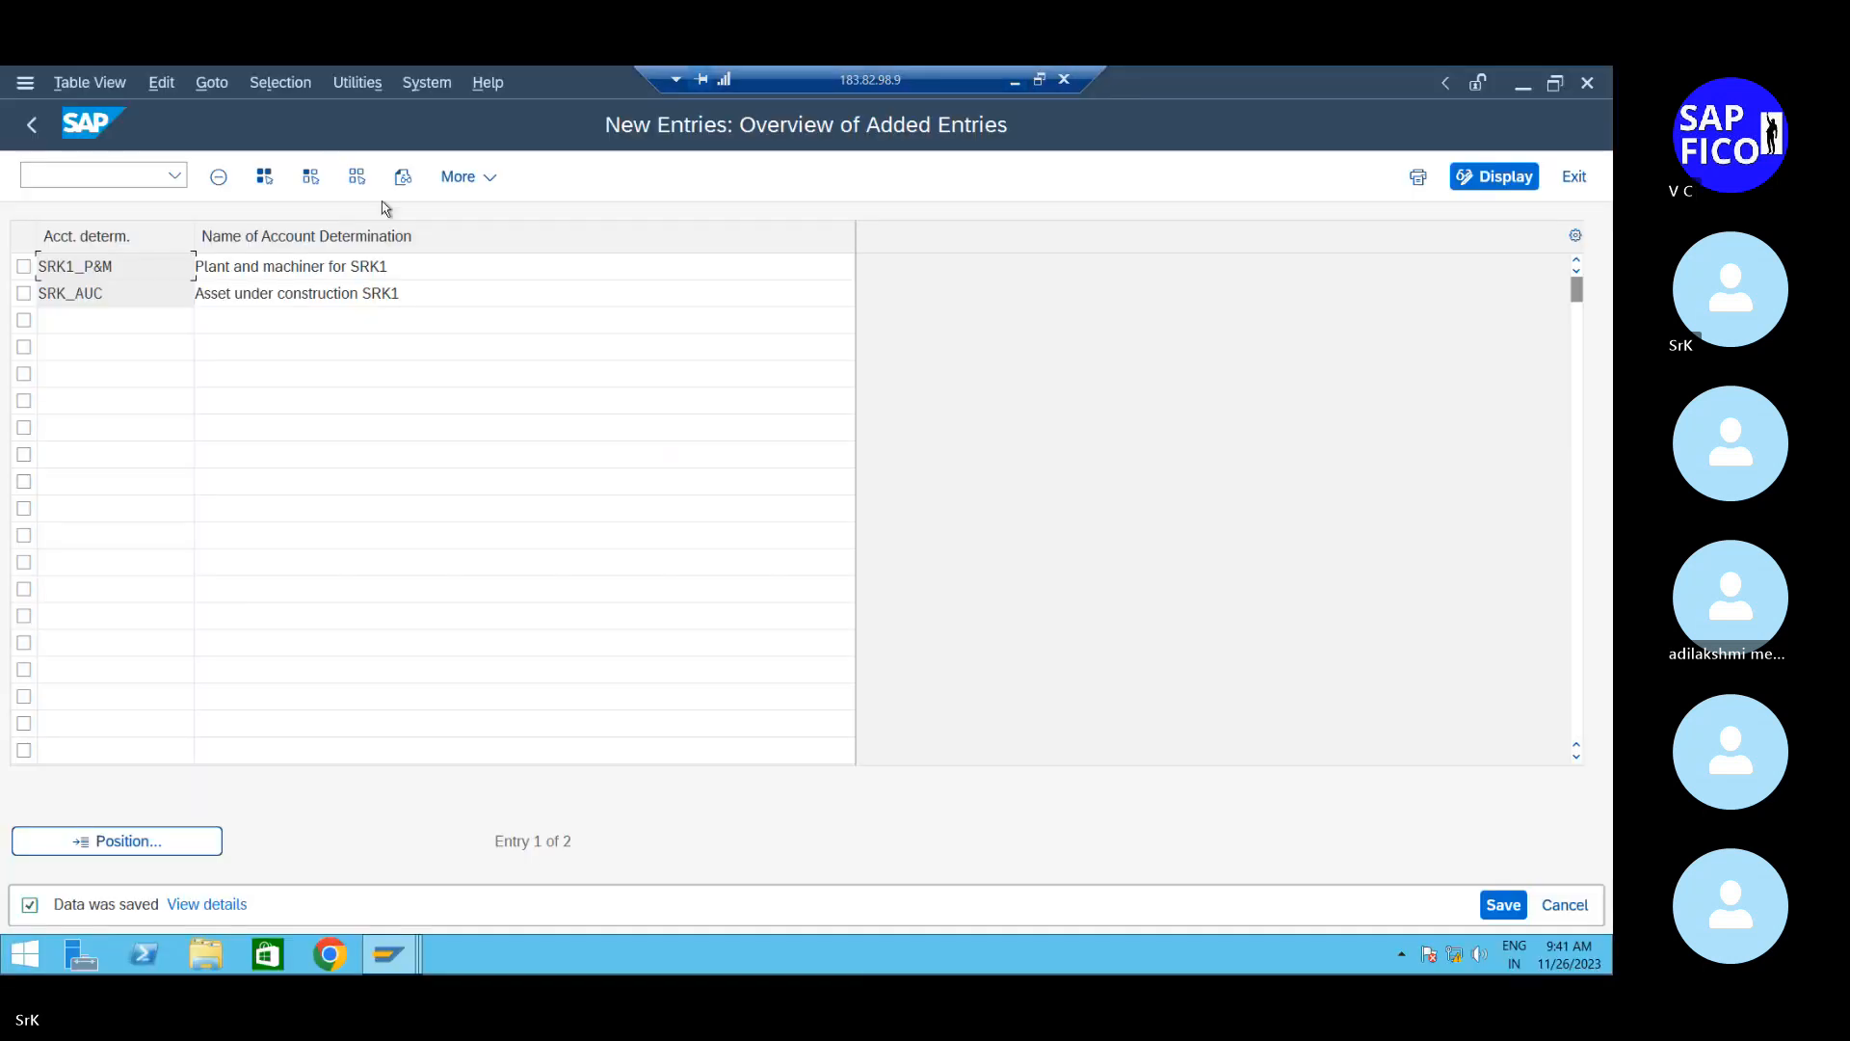
click(27, 125)
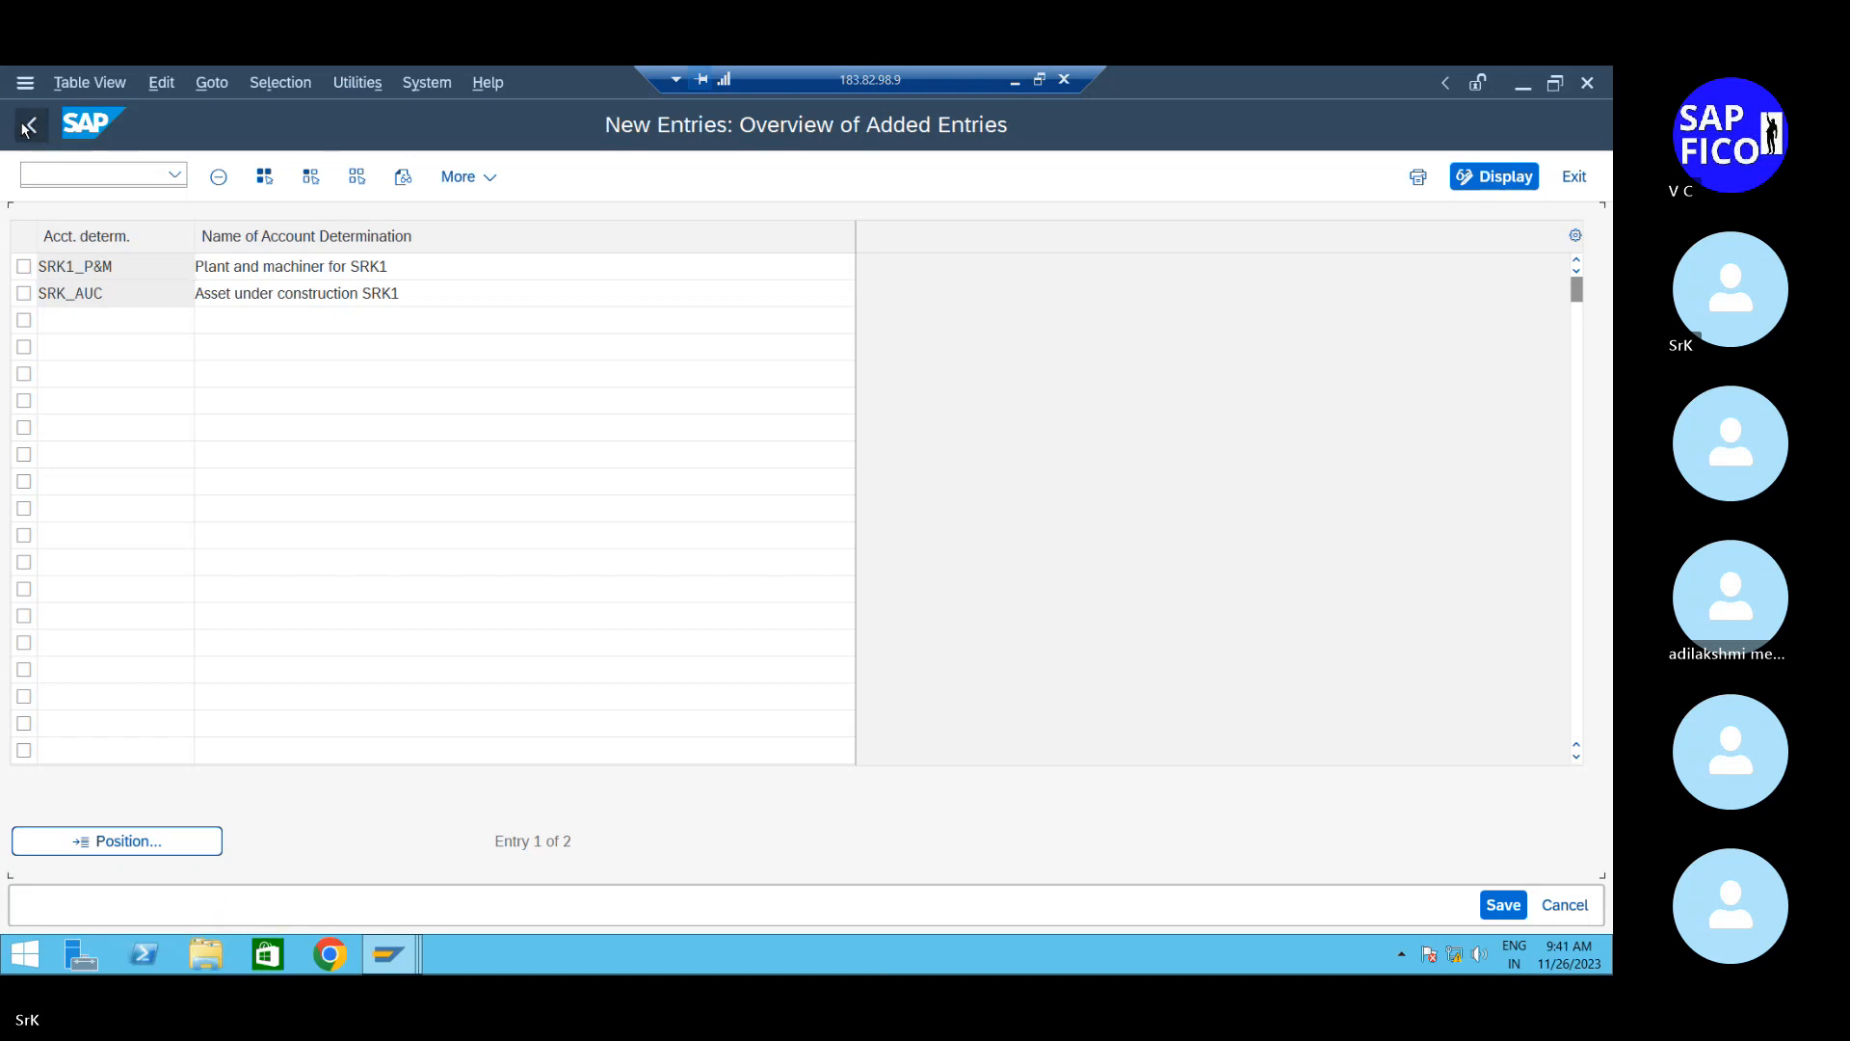
click(27, 125)
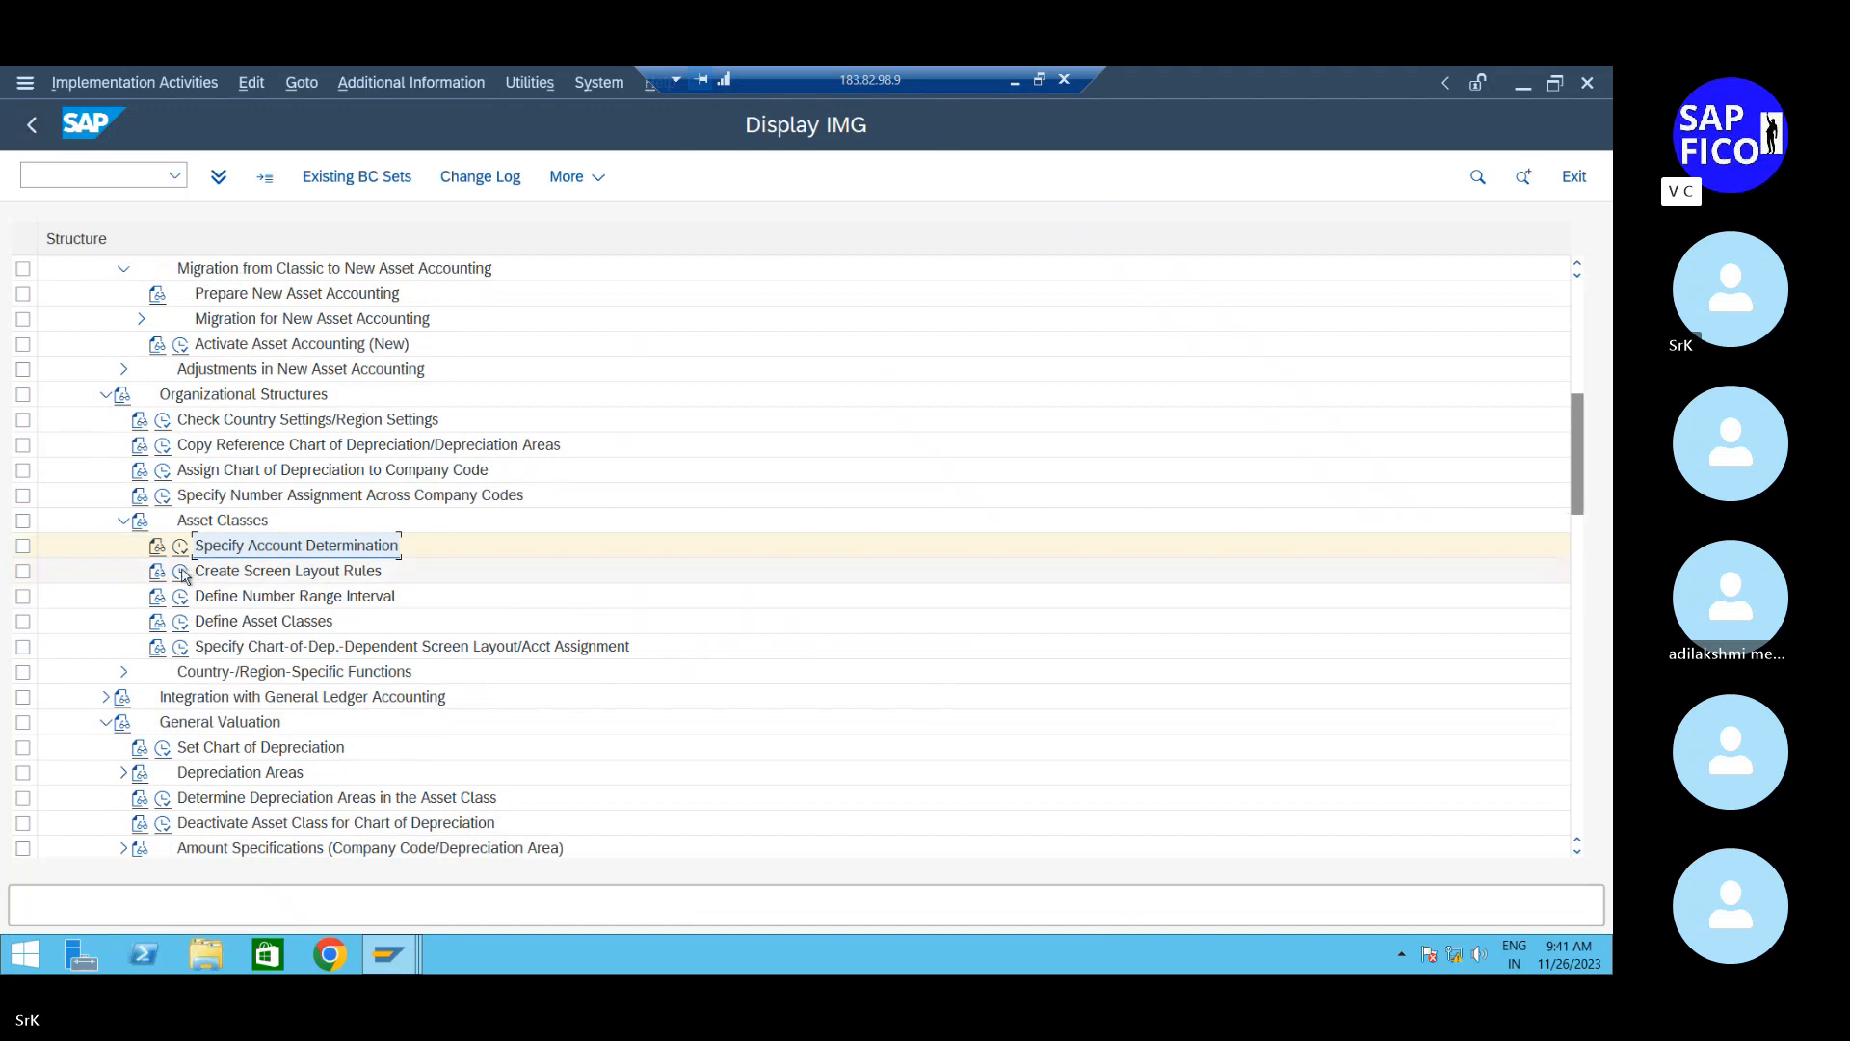
click(183, 597)
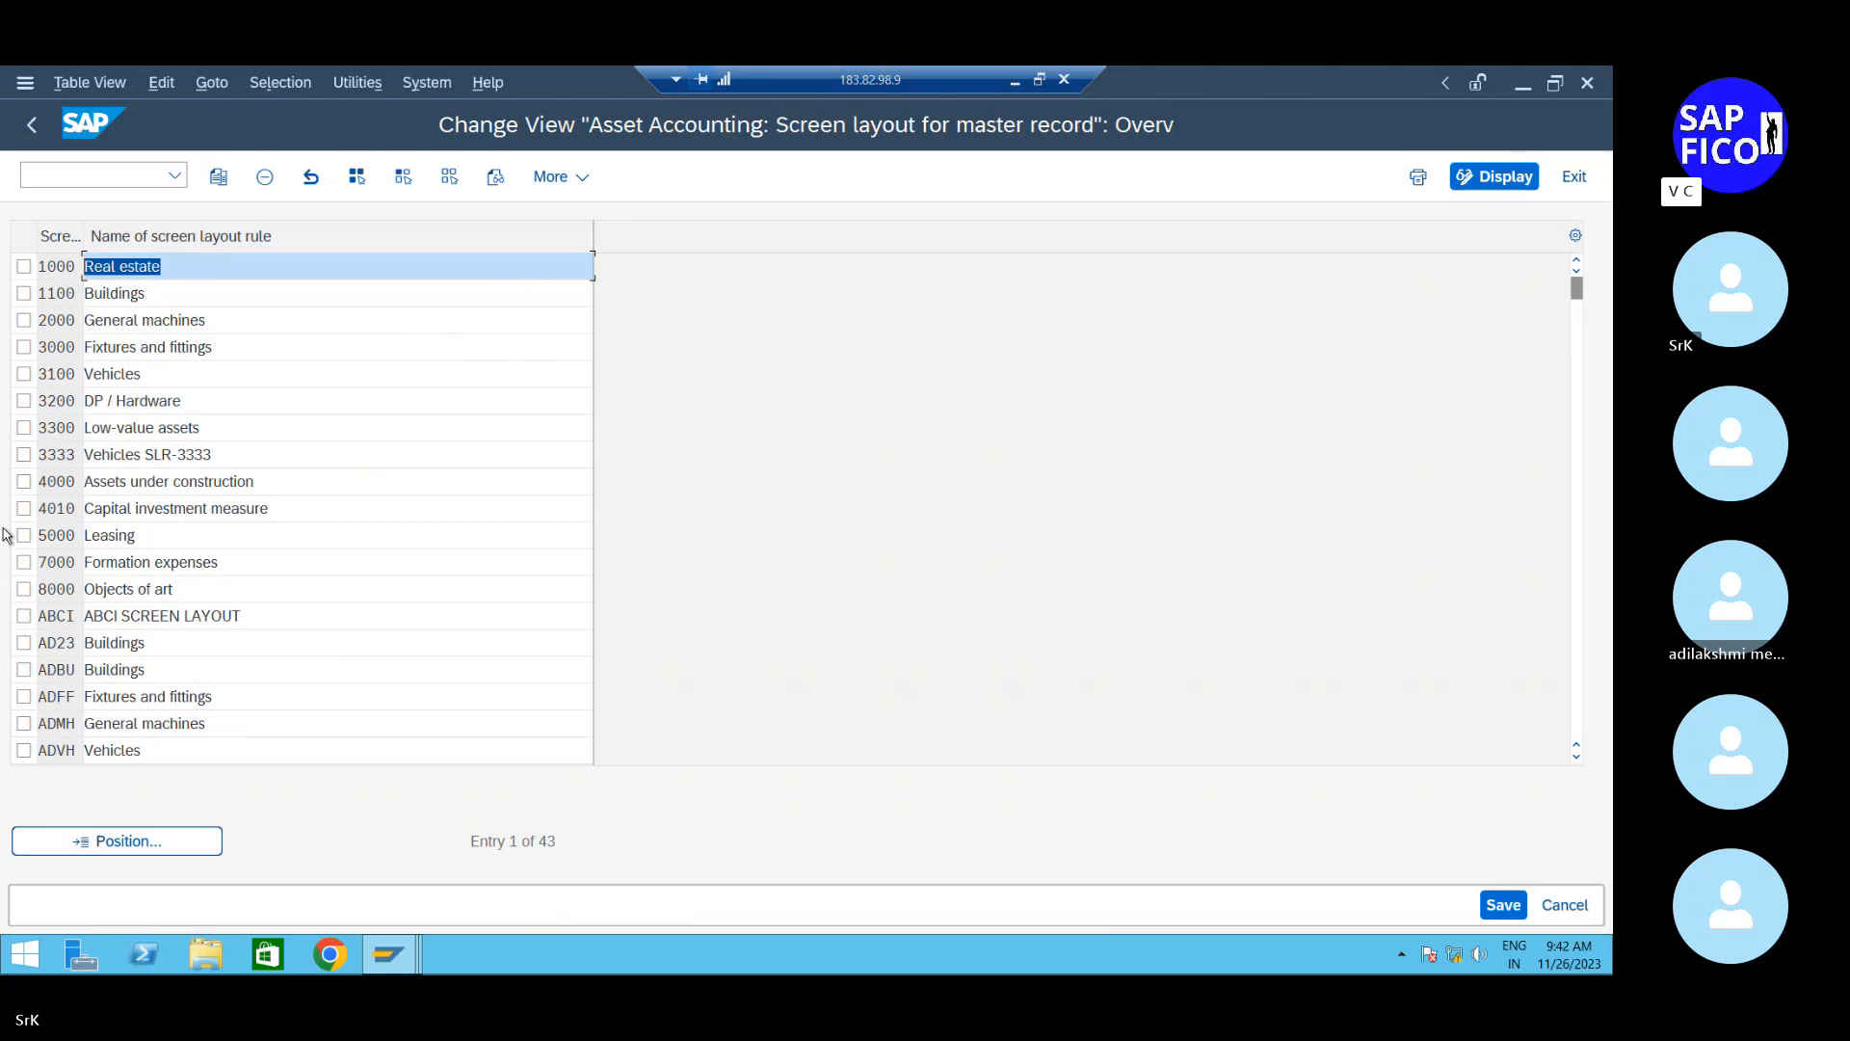
Select screen layout rules 1000 Real estate and 4000 Assets under construction for copying, with target keys SRPM and SRAC
click(21, 268)
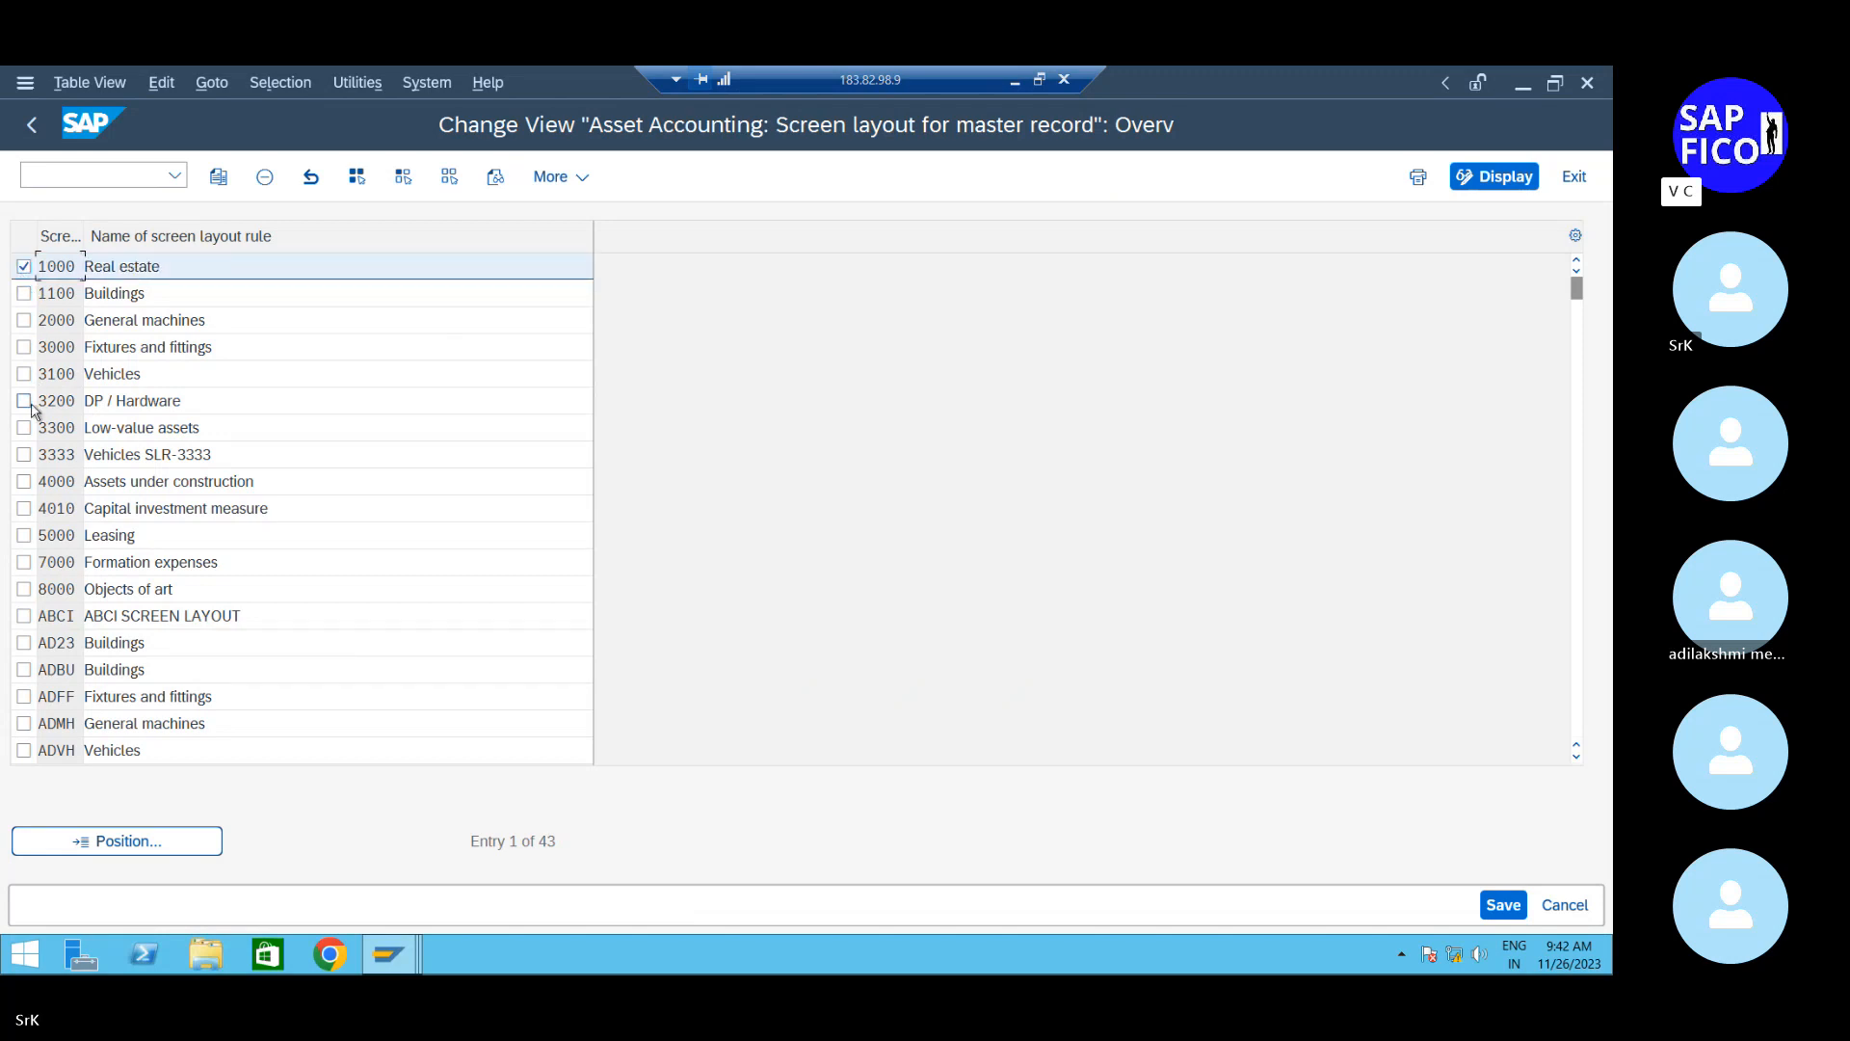
click(24, 482)
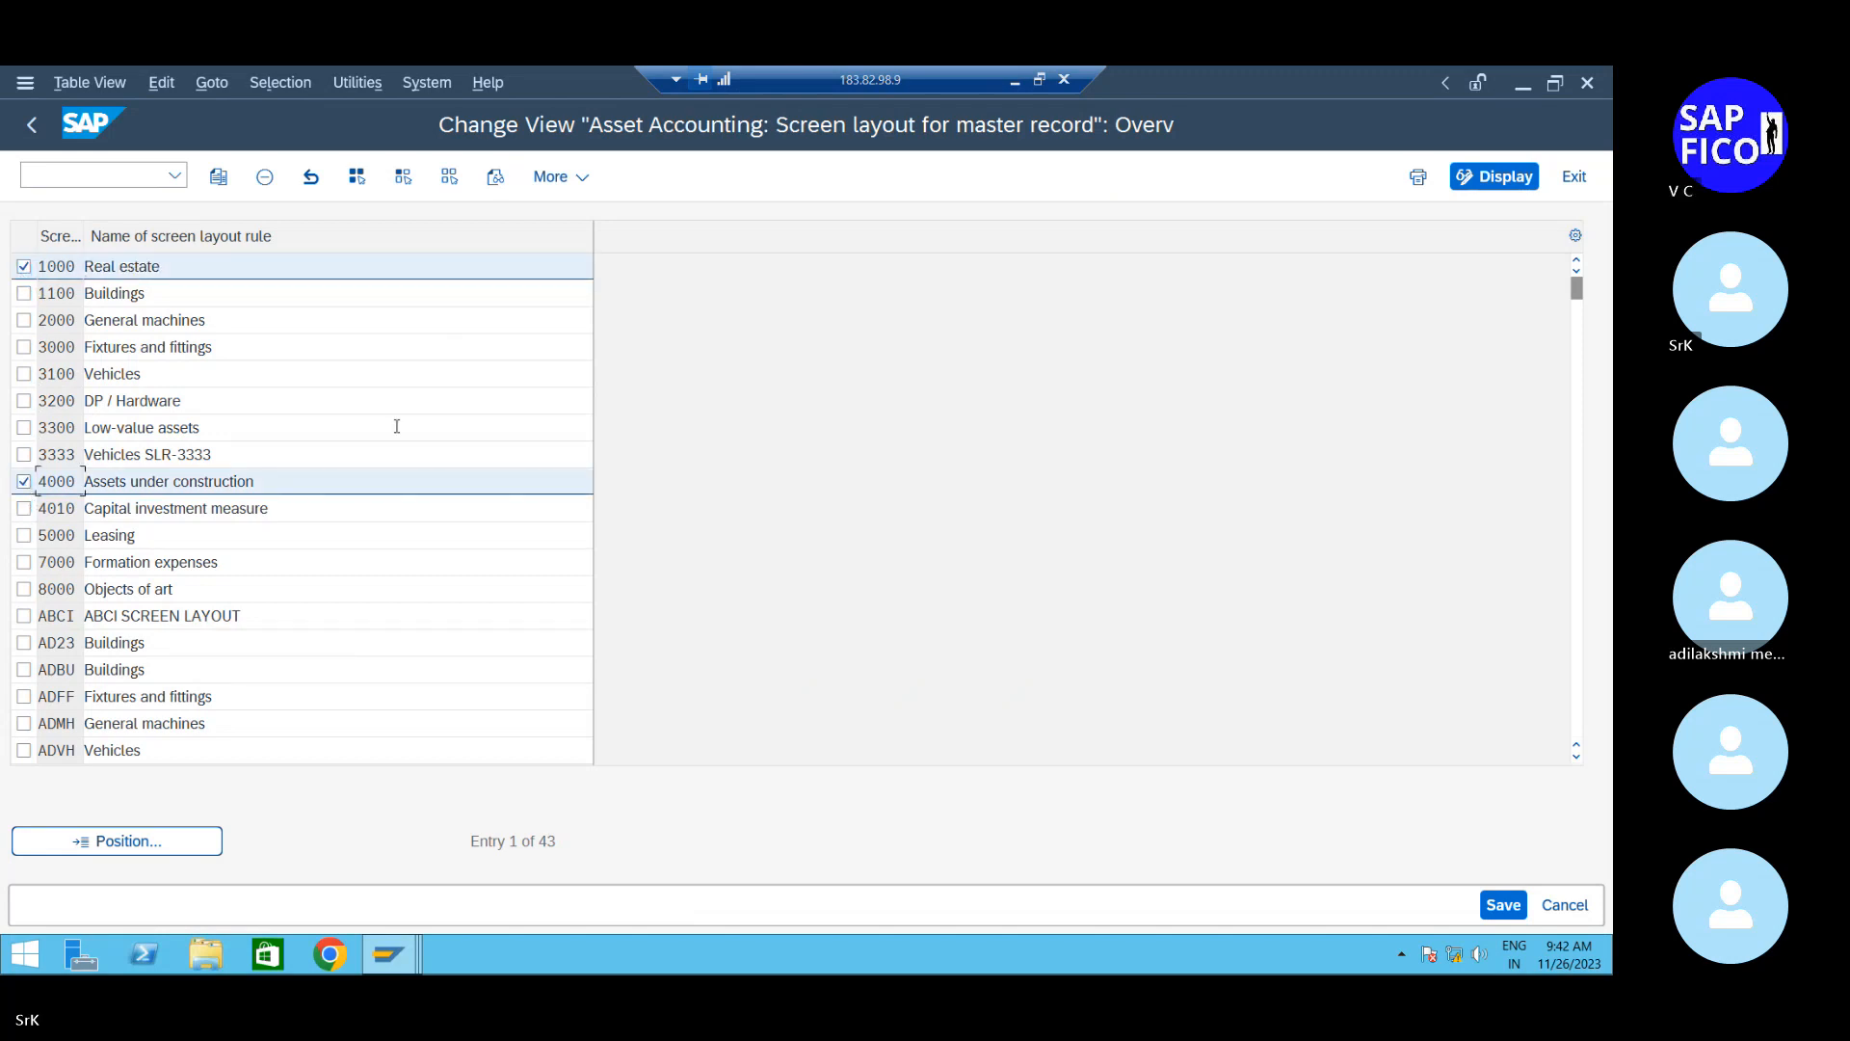
click(220, 177)
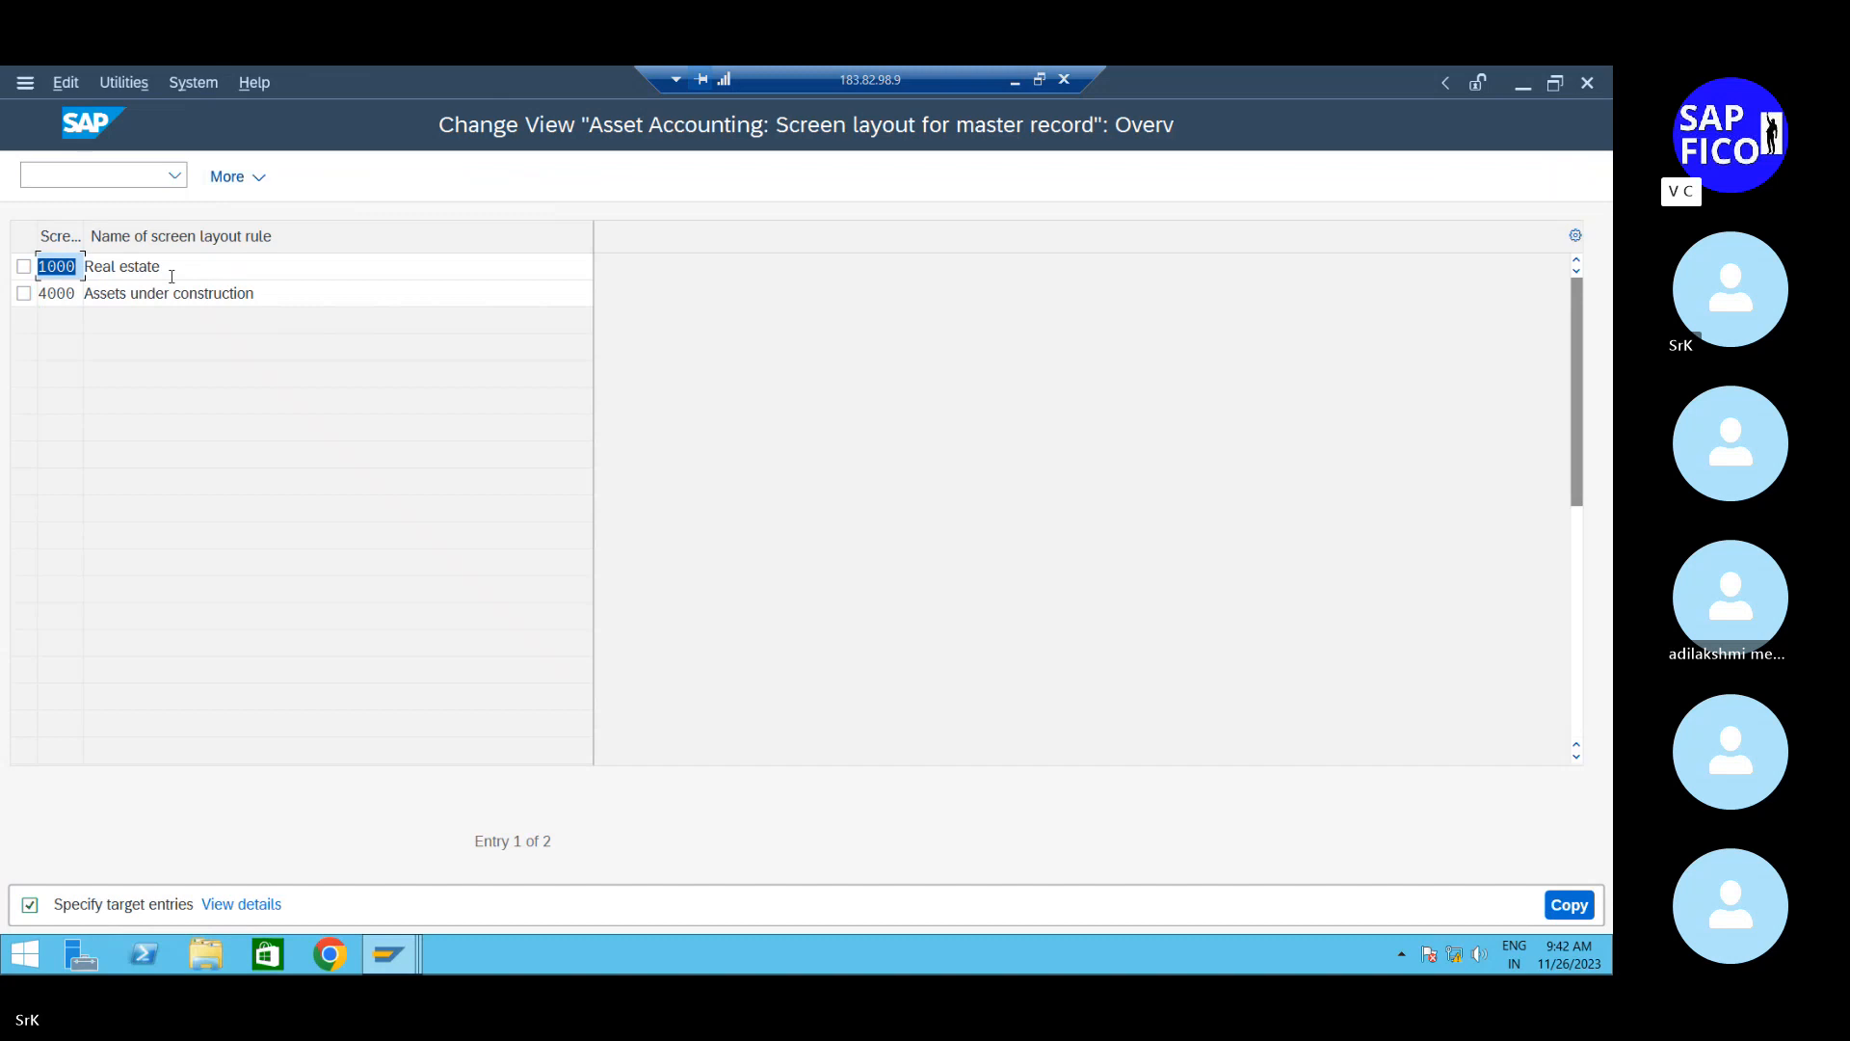
key(Delete)
text(SRk)
key(BackSpace)
text(PM)
click(69, 293)
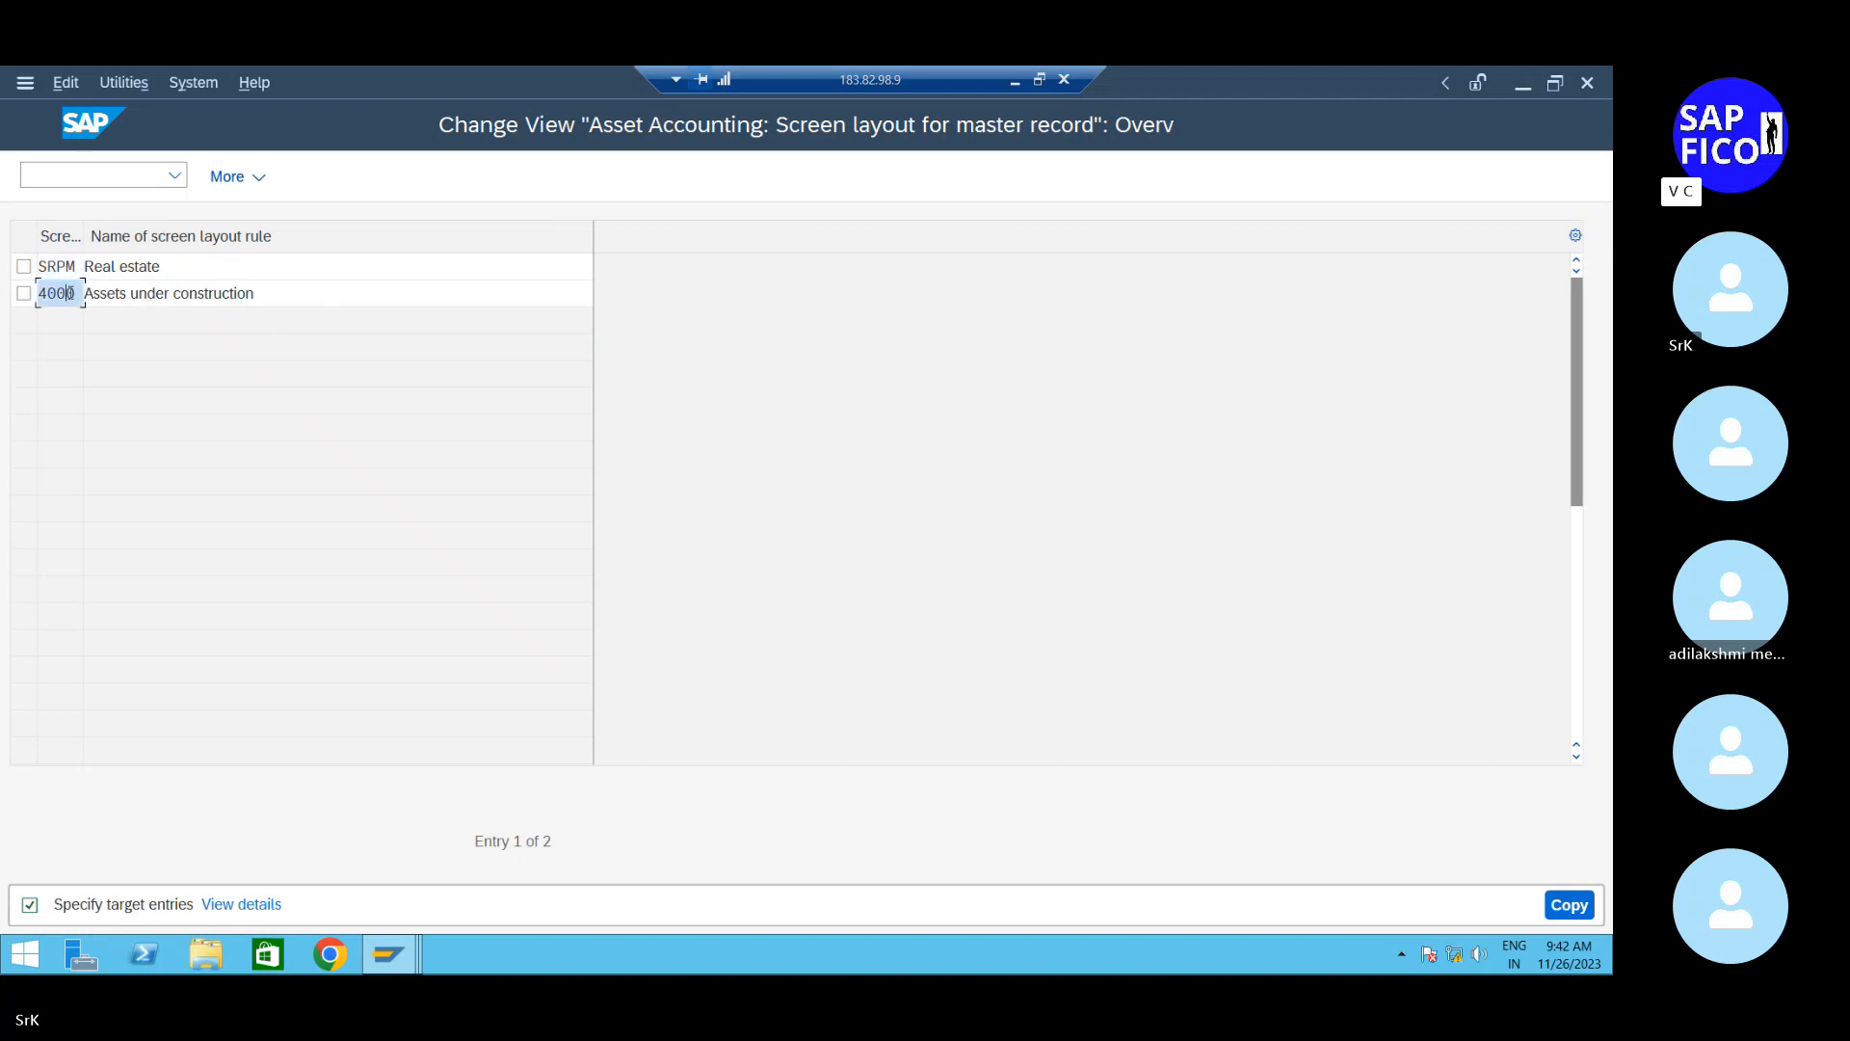
key(Delete)
text(SRAC)
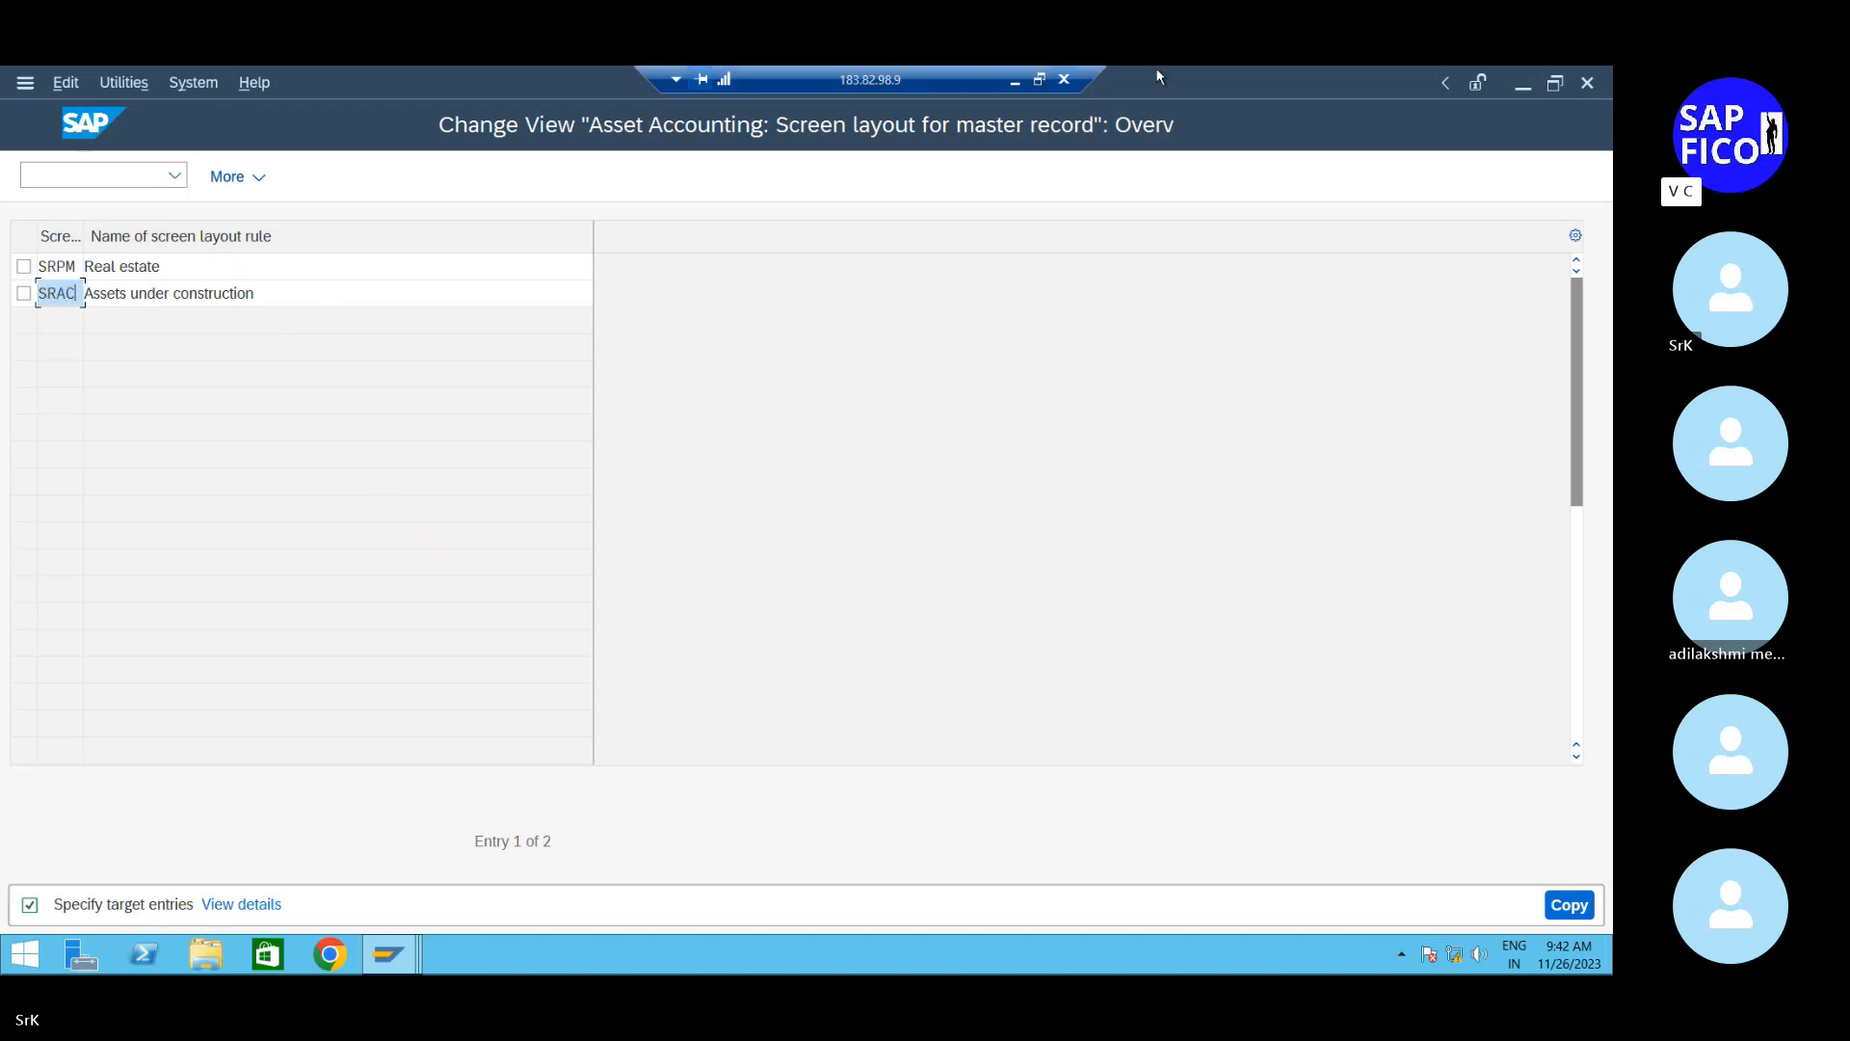
Carry out the copy of both screen layout rules and save them under the proposed customizing request
click(1570, 902)
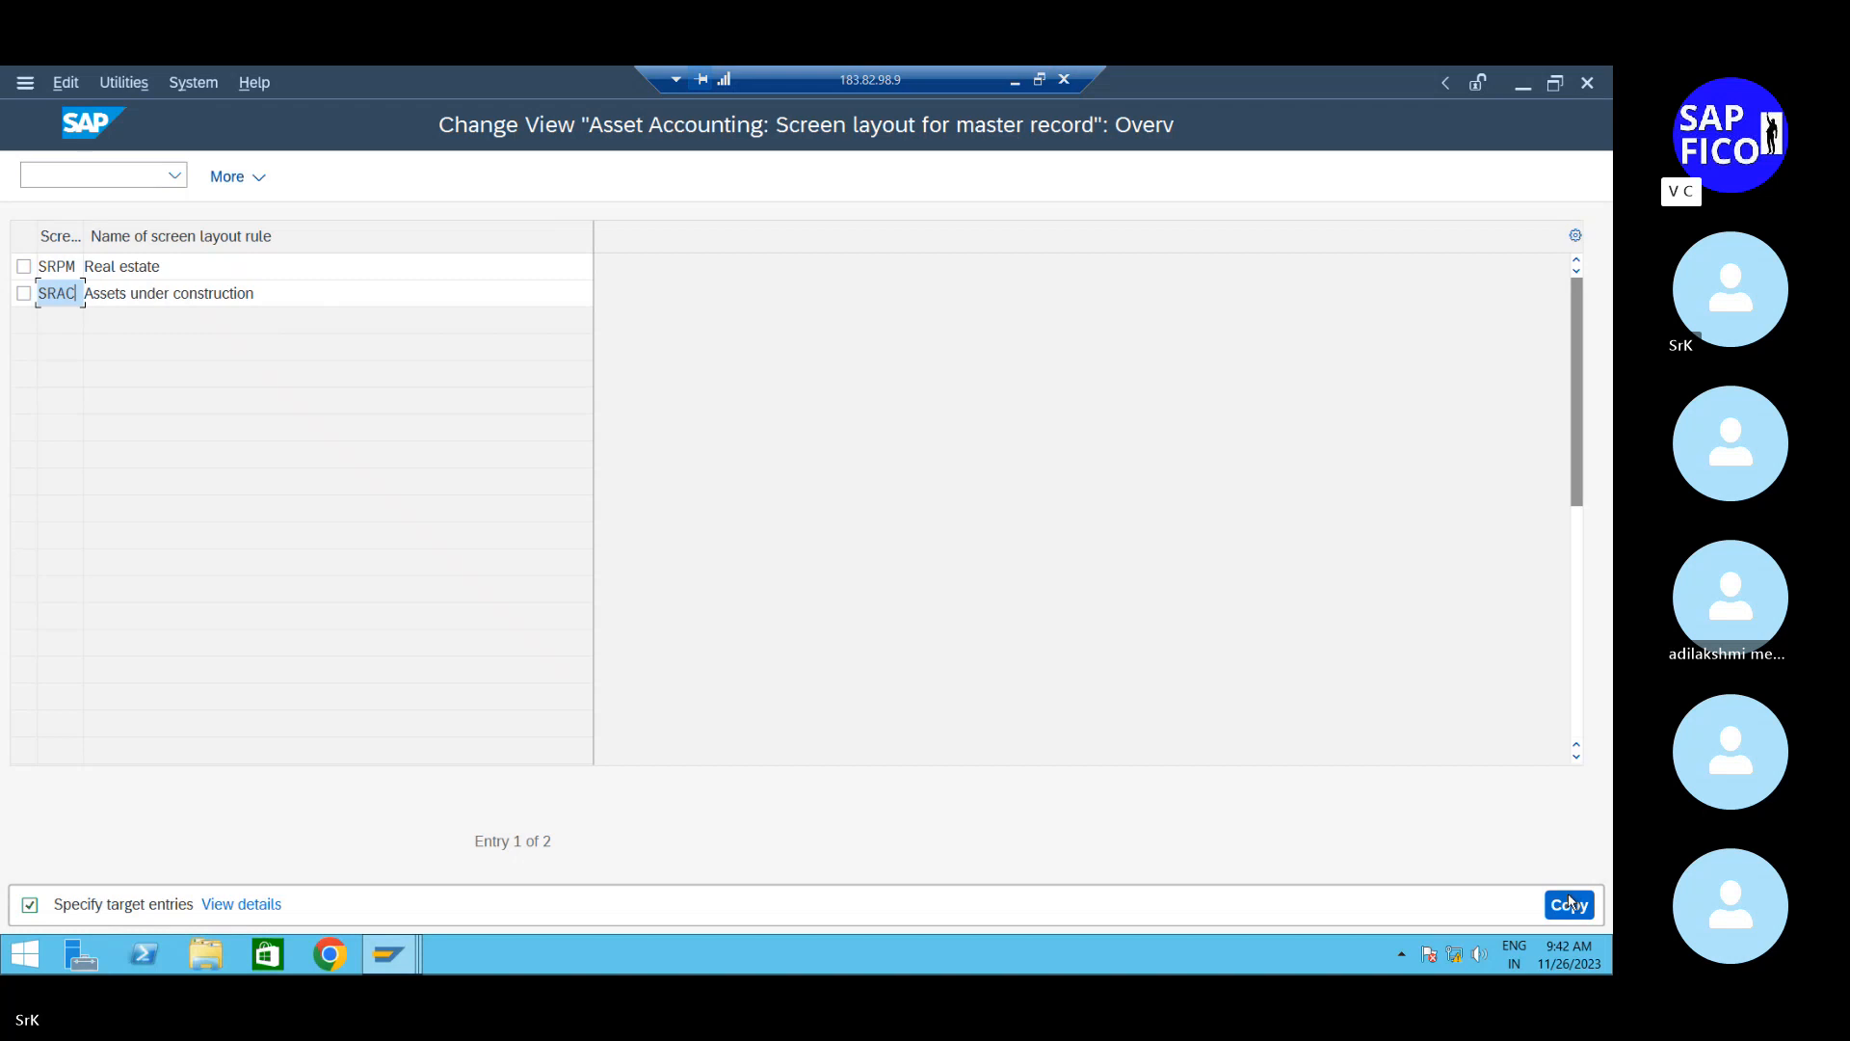
click(1569, 903)
click(1570, 904)
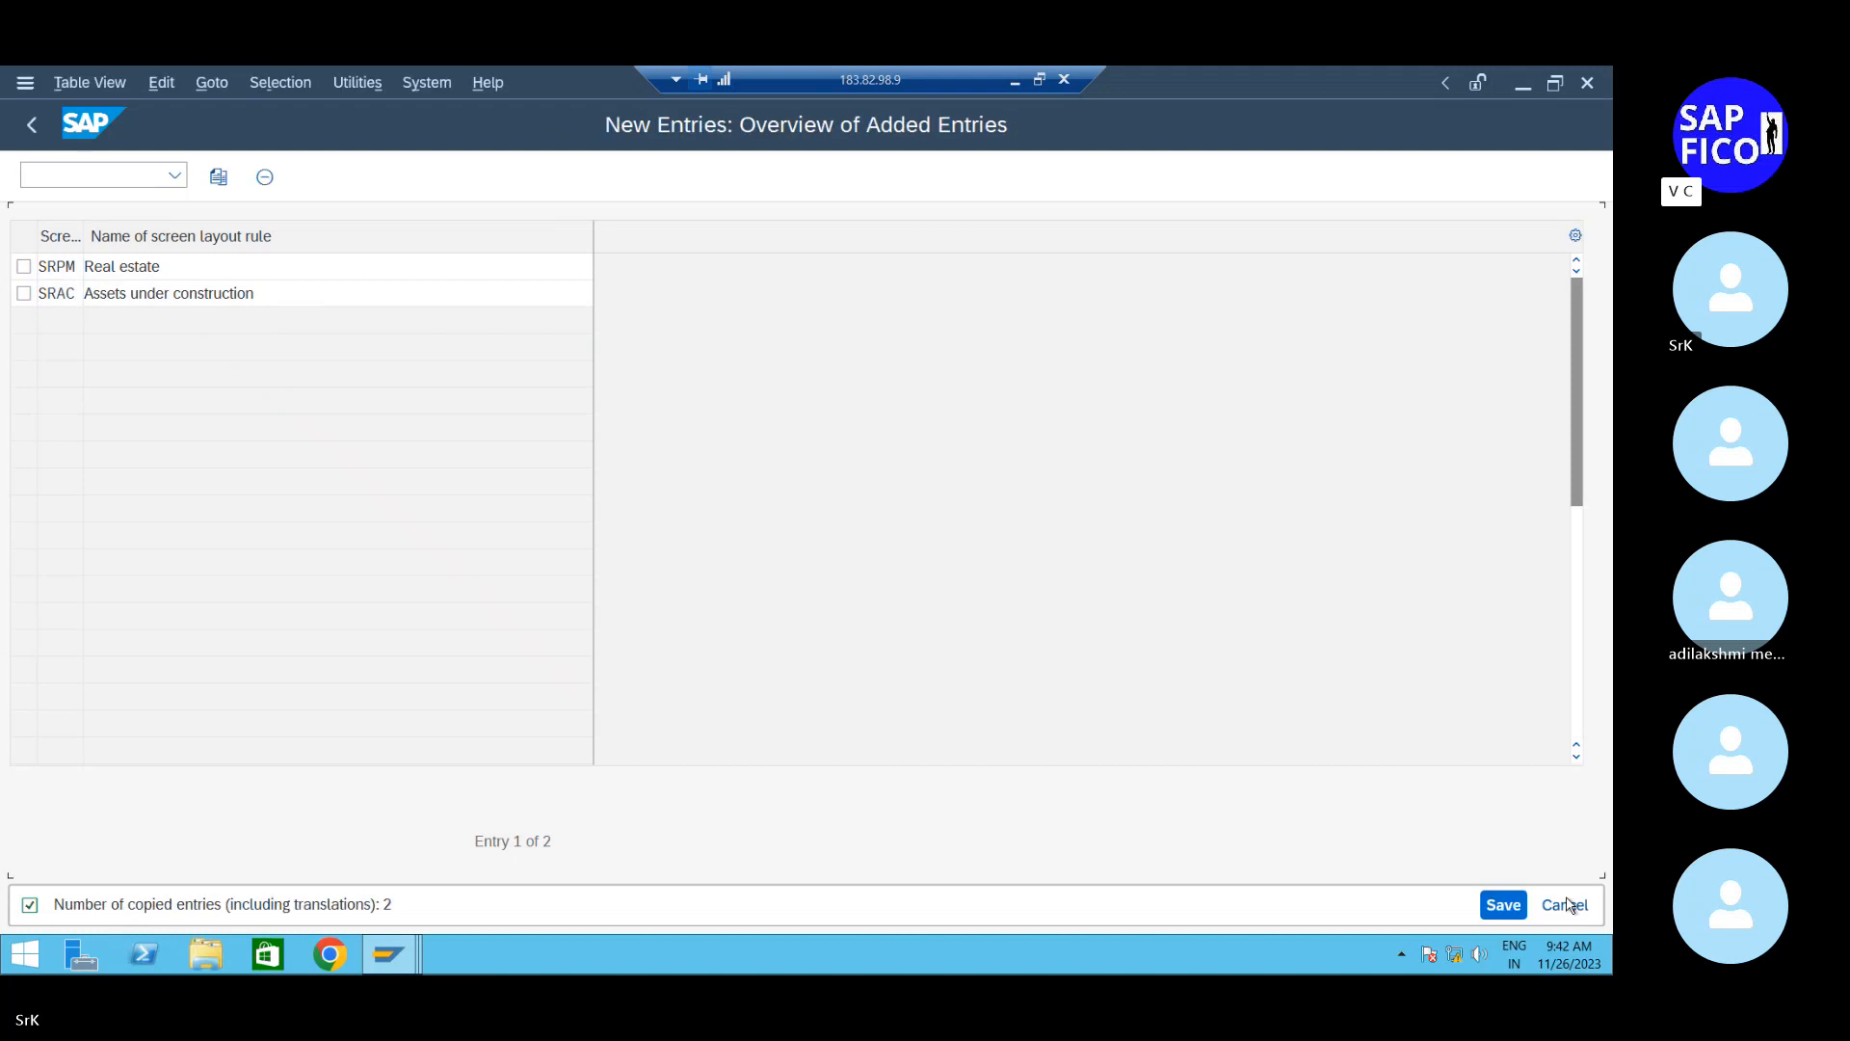
click(1504, 904)
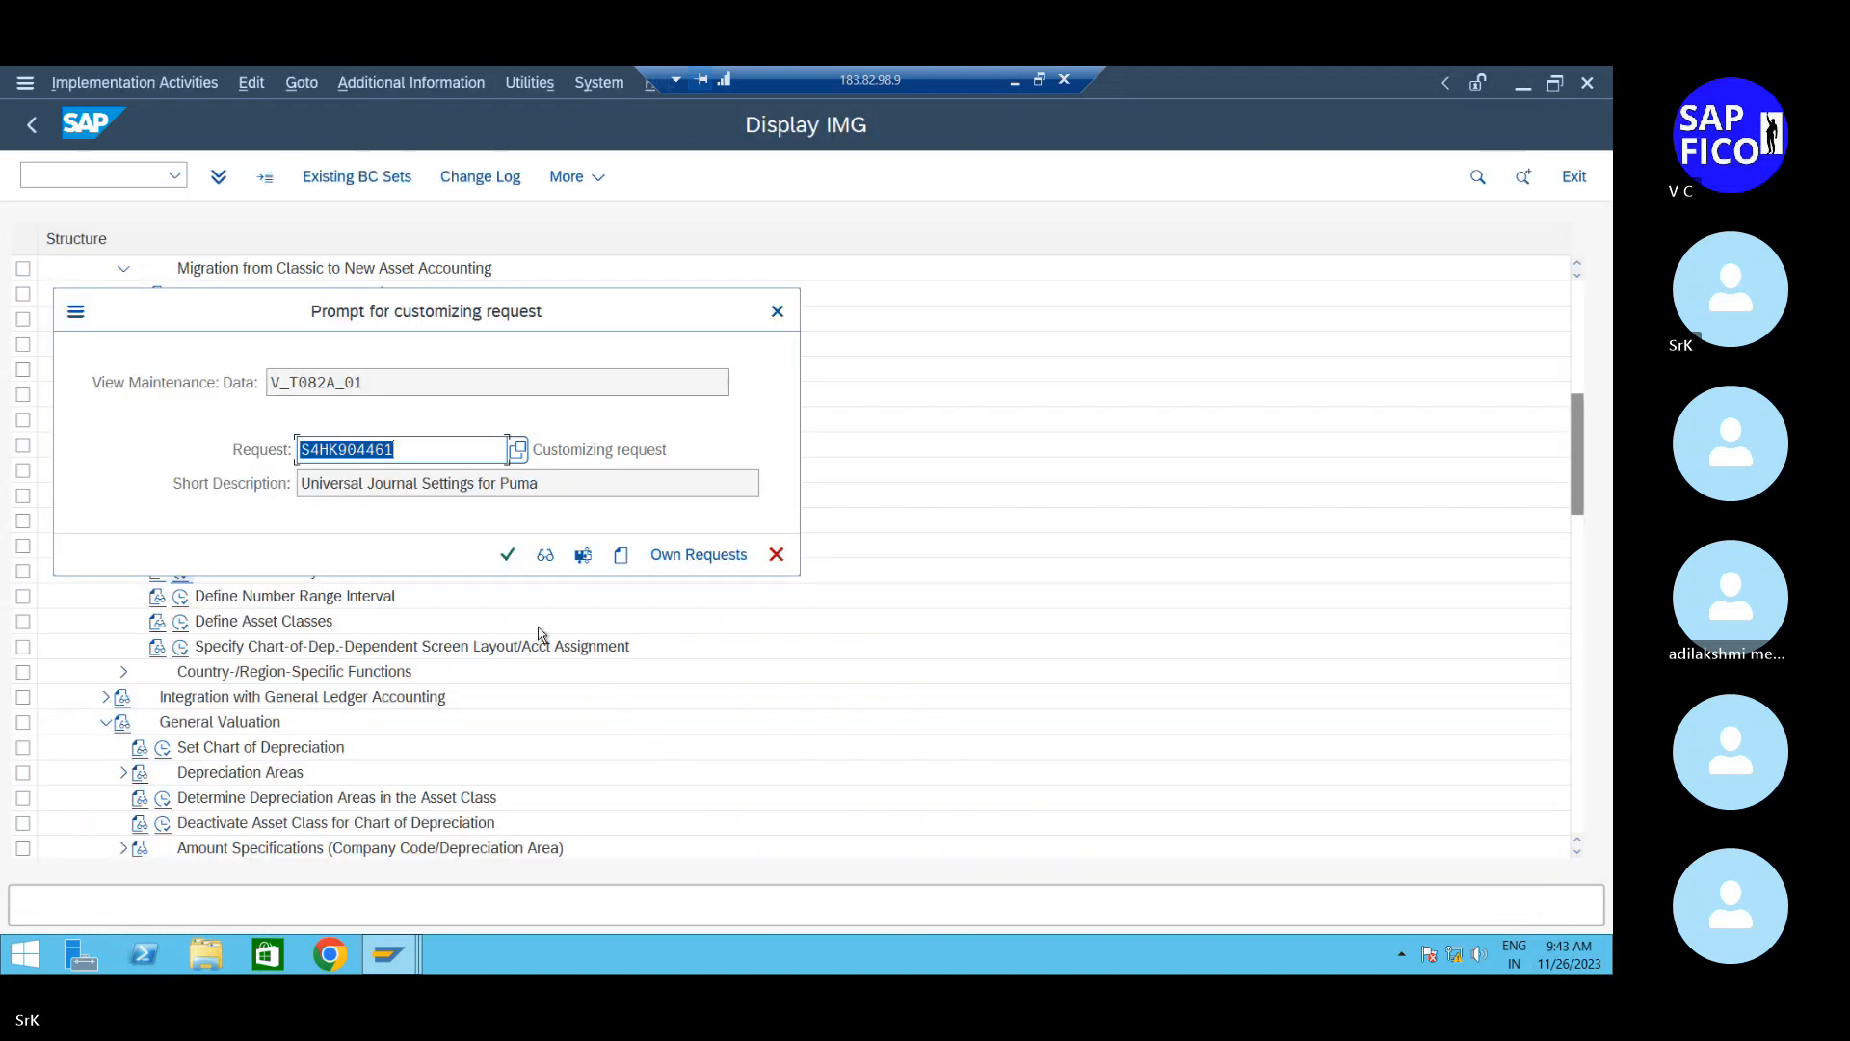
click(508, 554)
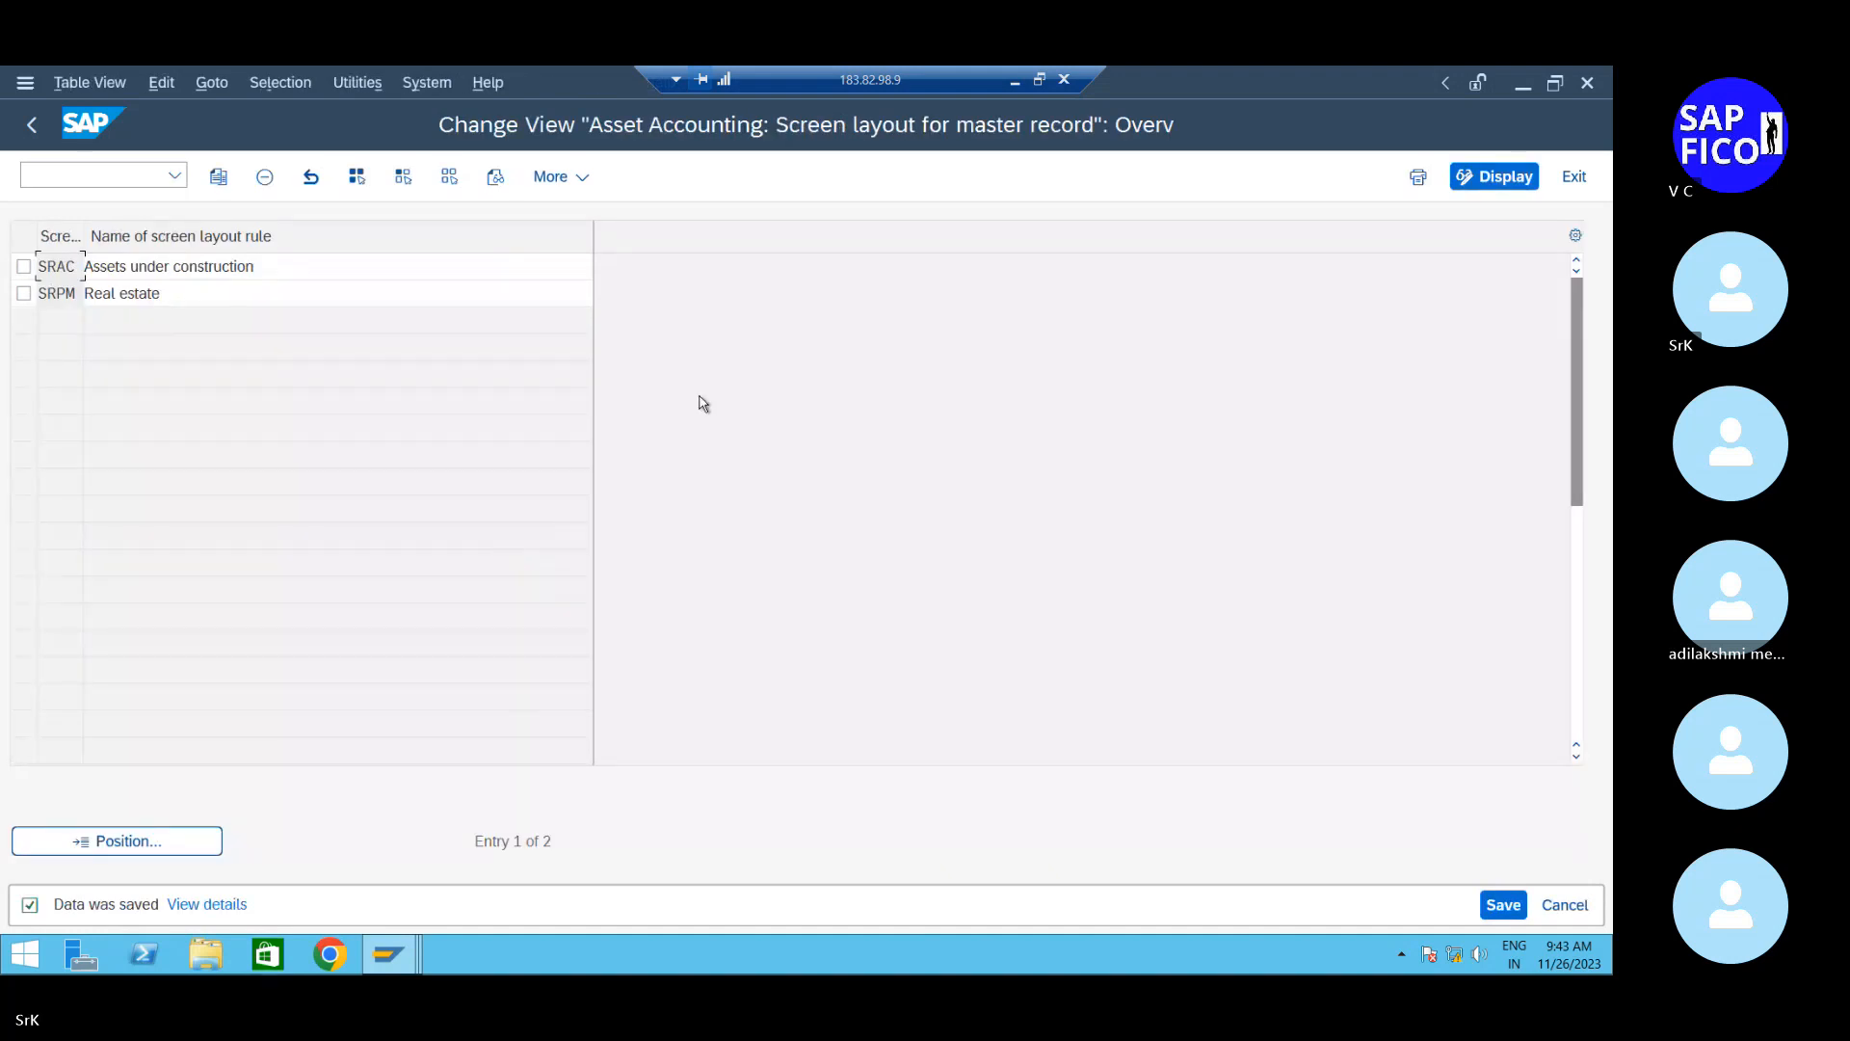
Switch to the Word guide and add SRPM, SRAC at the end of the step 5 paragraph on screen layout rules
click(1015, 85)
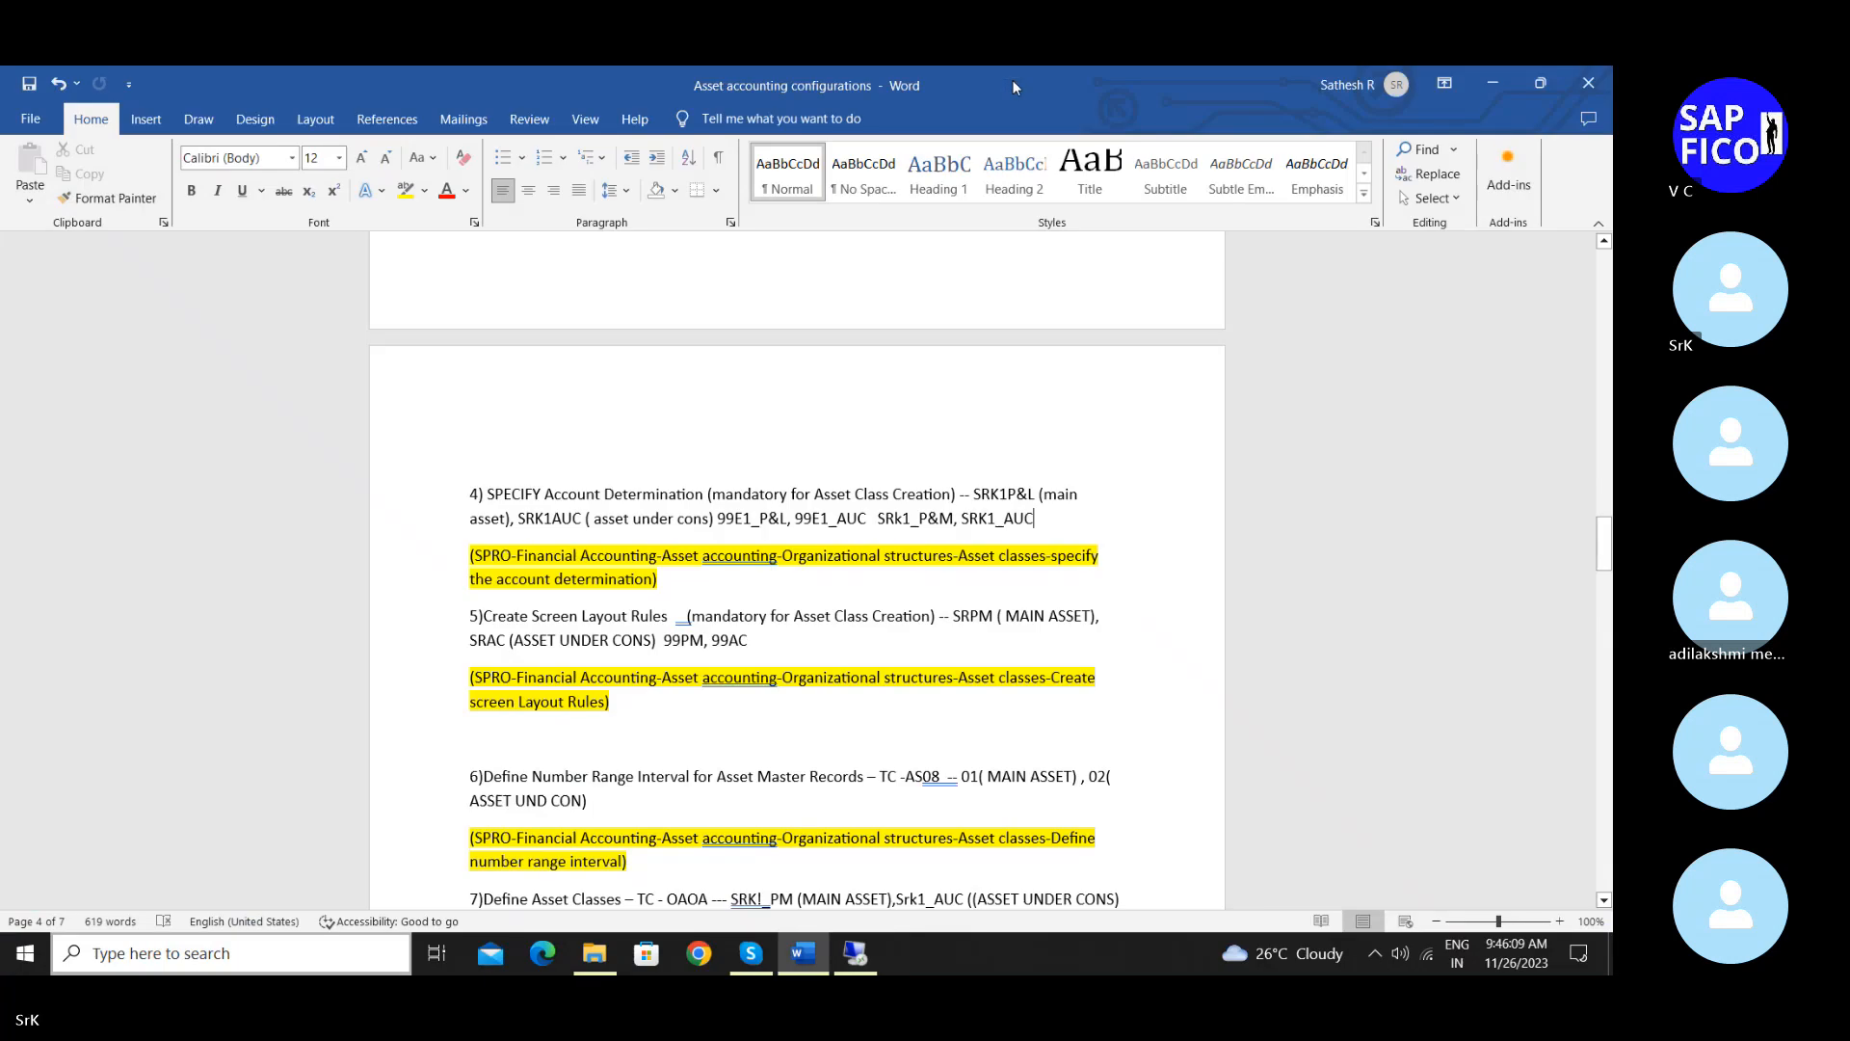
scroll(882, 573, down, 2)
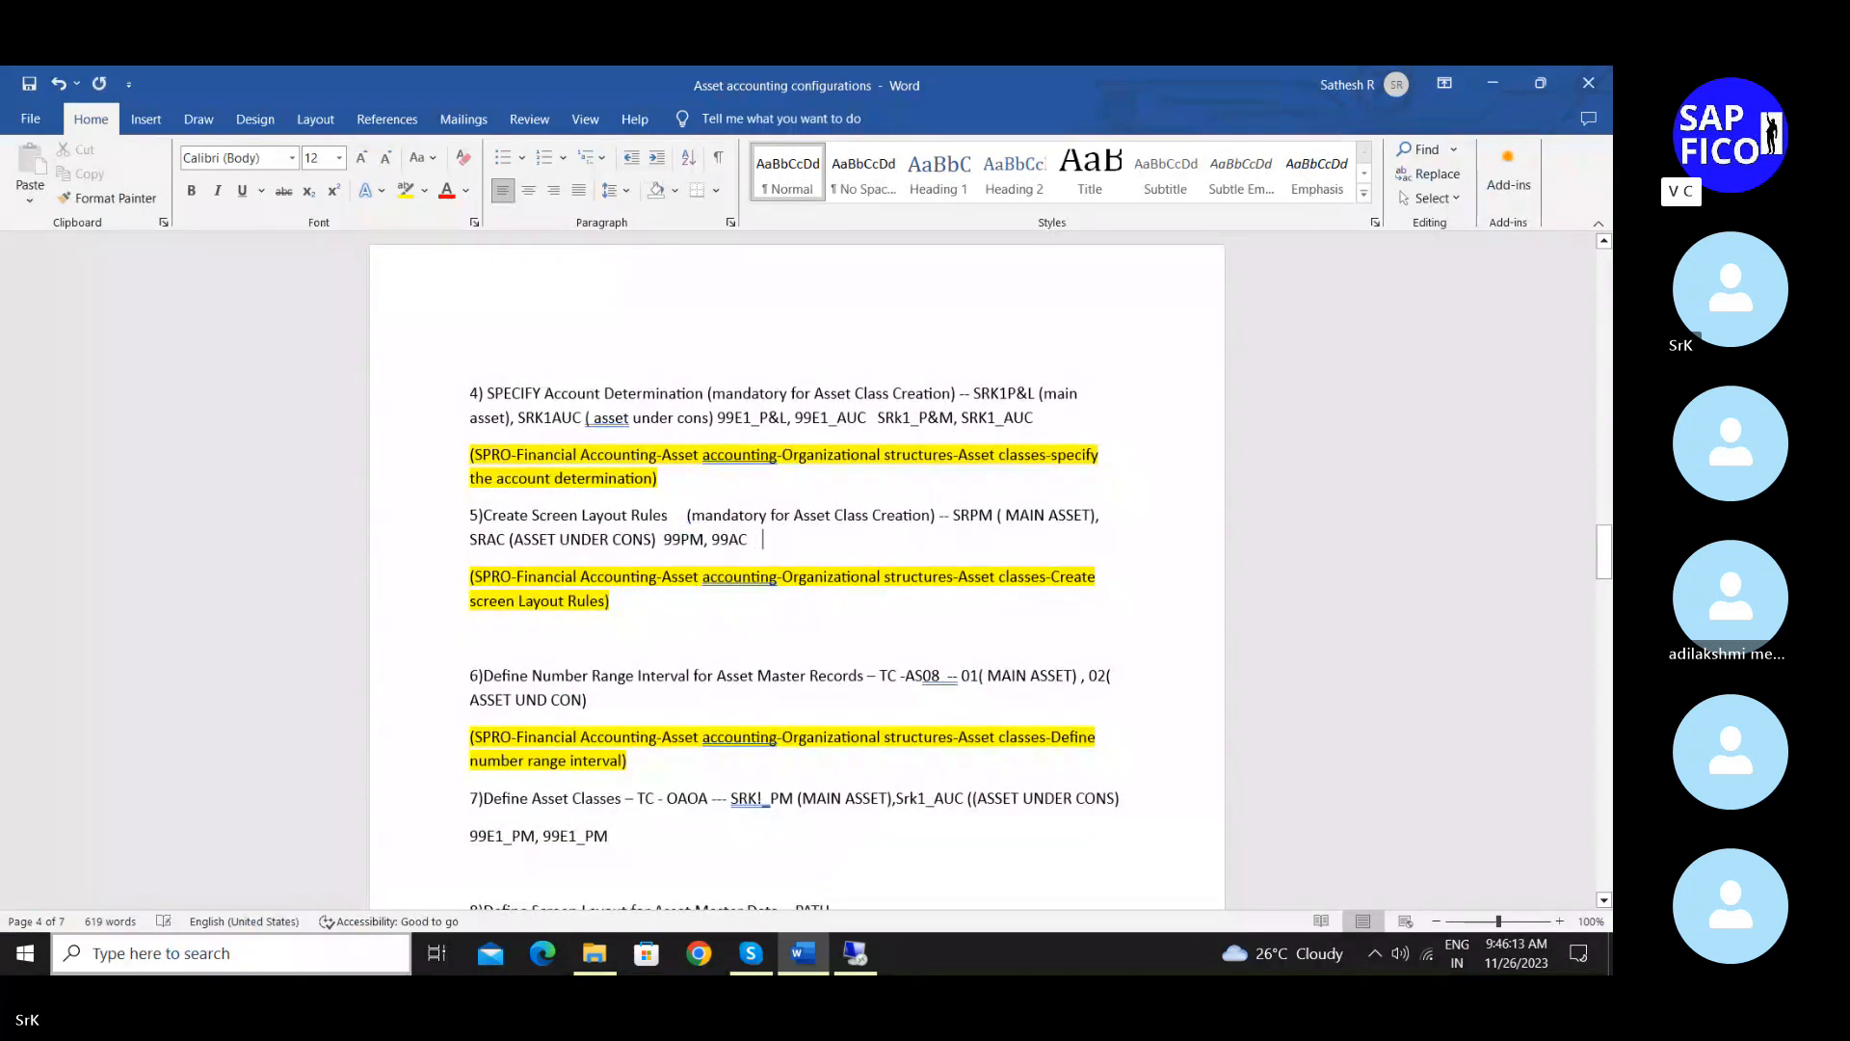
text(SRPM, SRAC)
scroll(813, 550, down, 2)
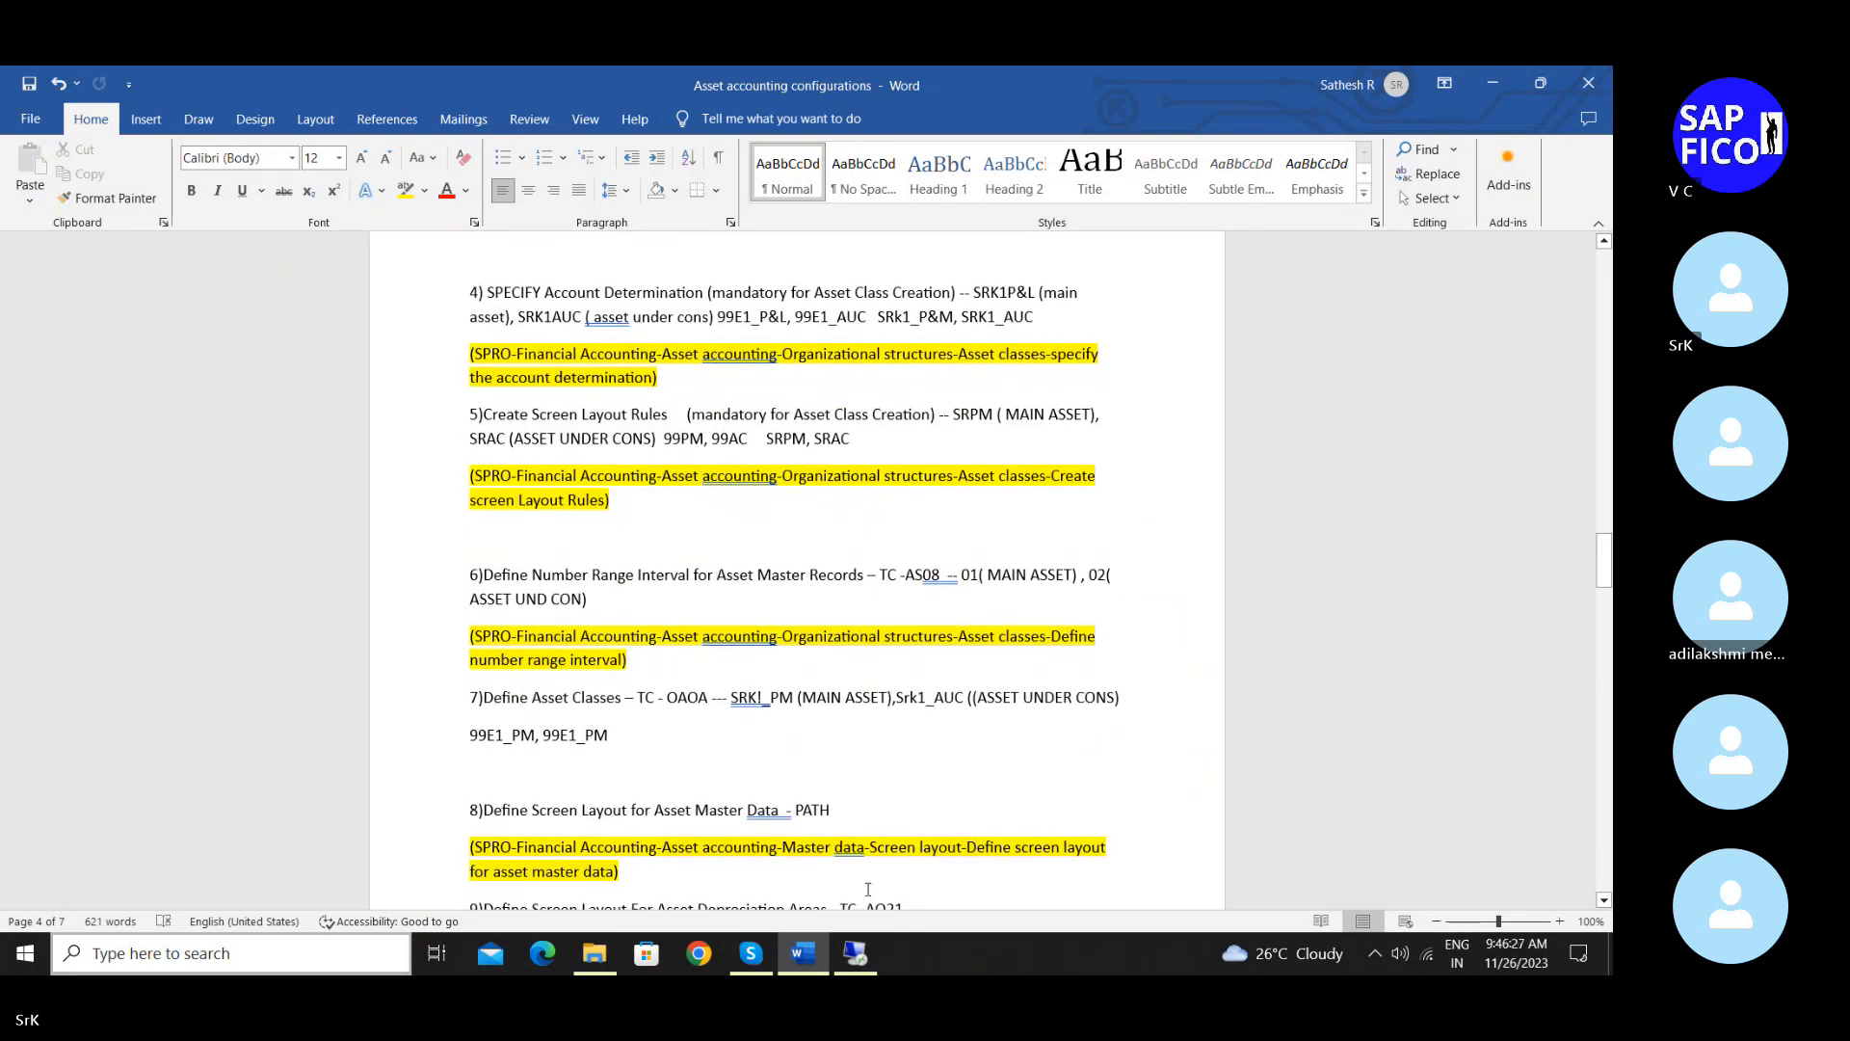
Return to SAP, start transaction AS08 from the SAP Easy Access session and open company code SRK1's asset number intervals for editing
click(854, 953)
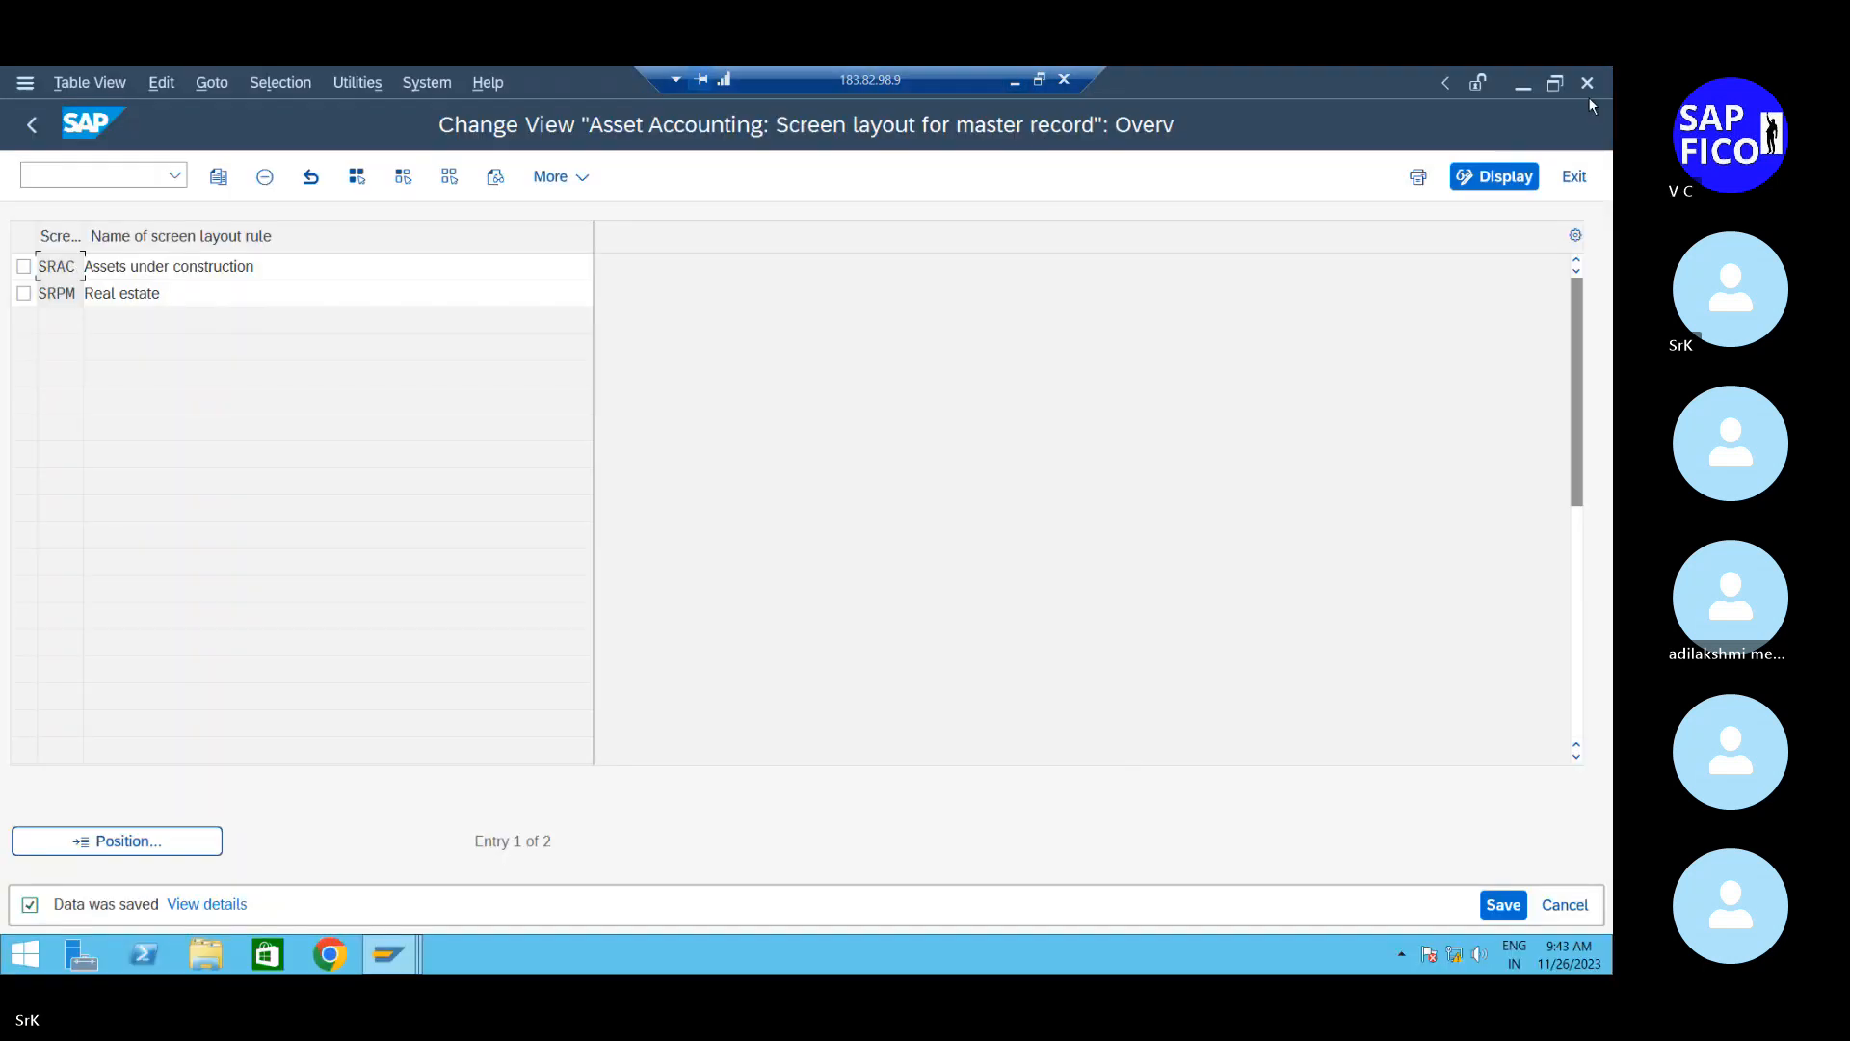
click(37, 126)
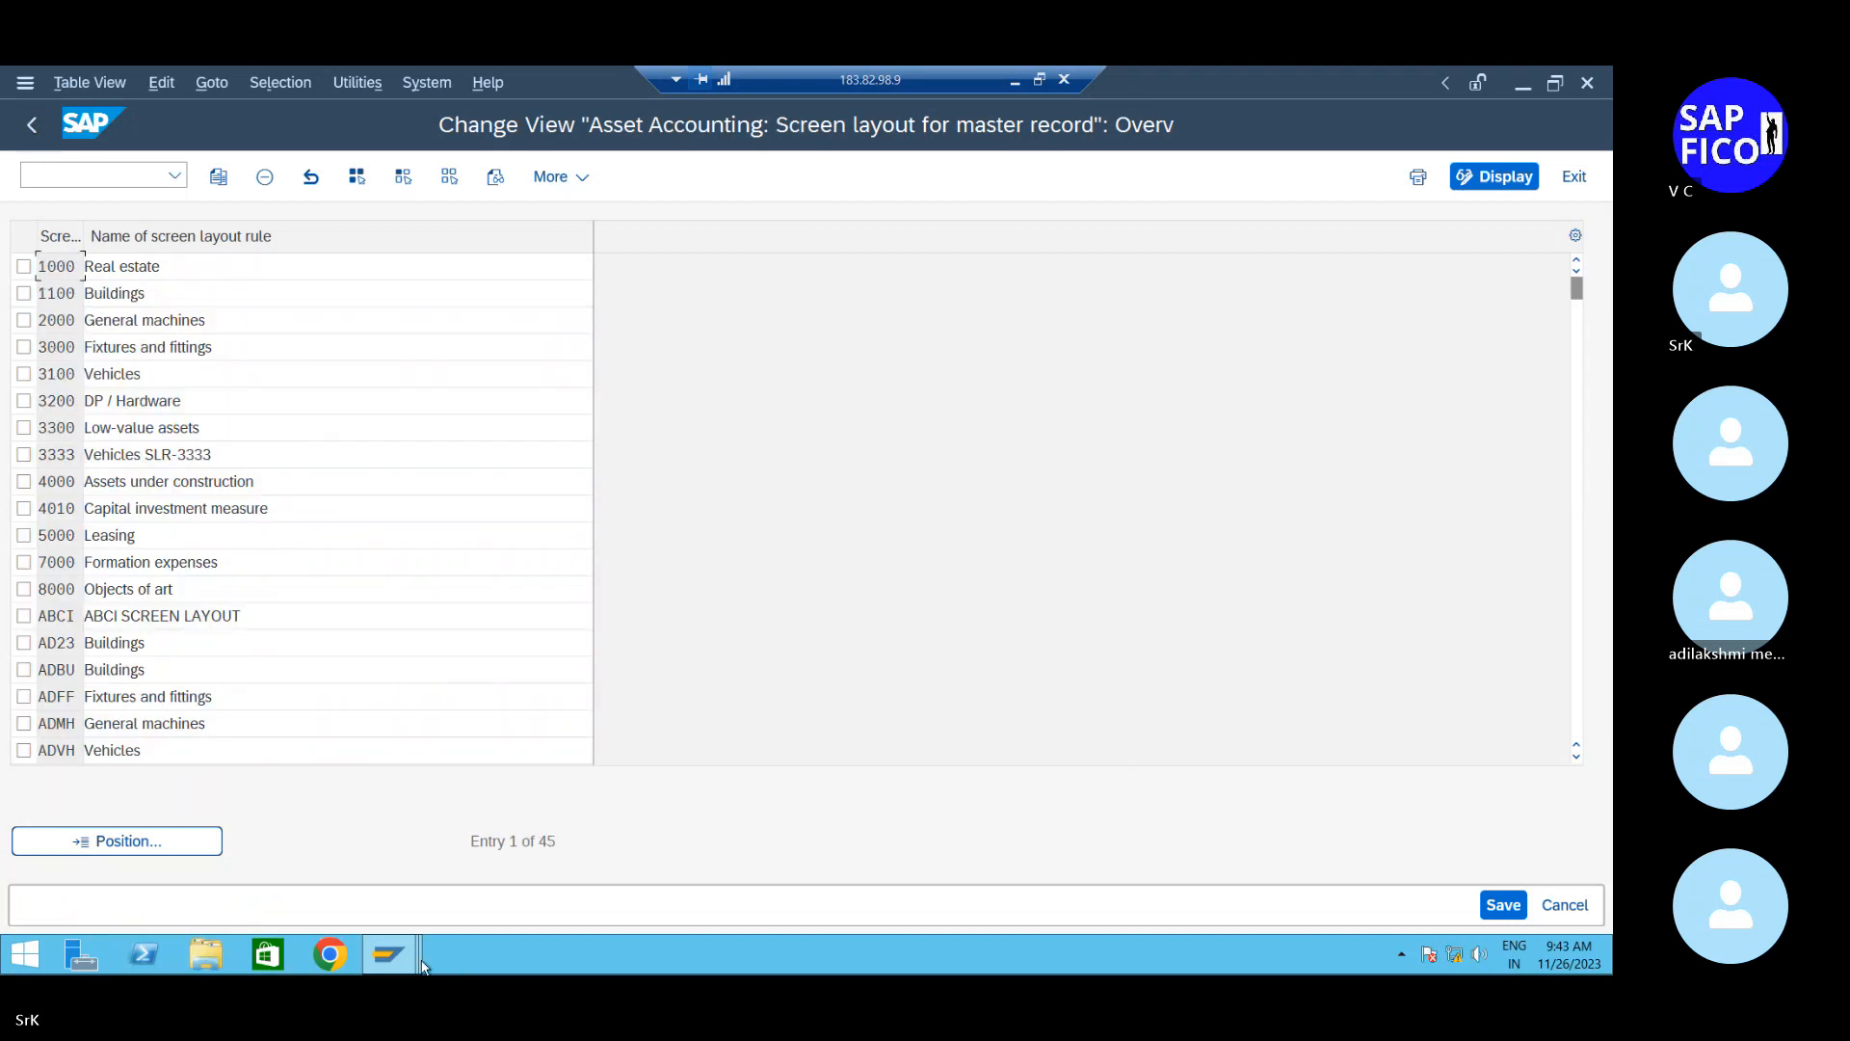
mouse_move(391, 952)
click(620, 846)
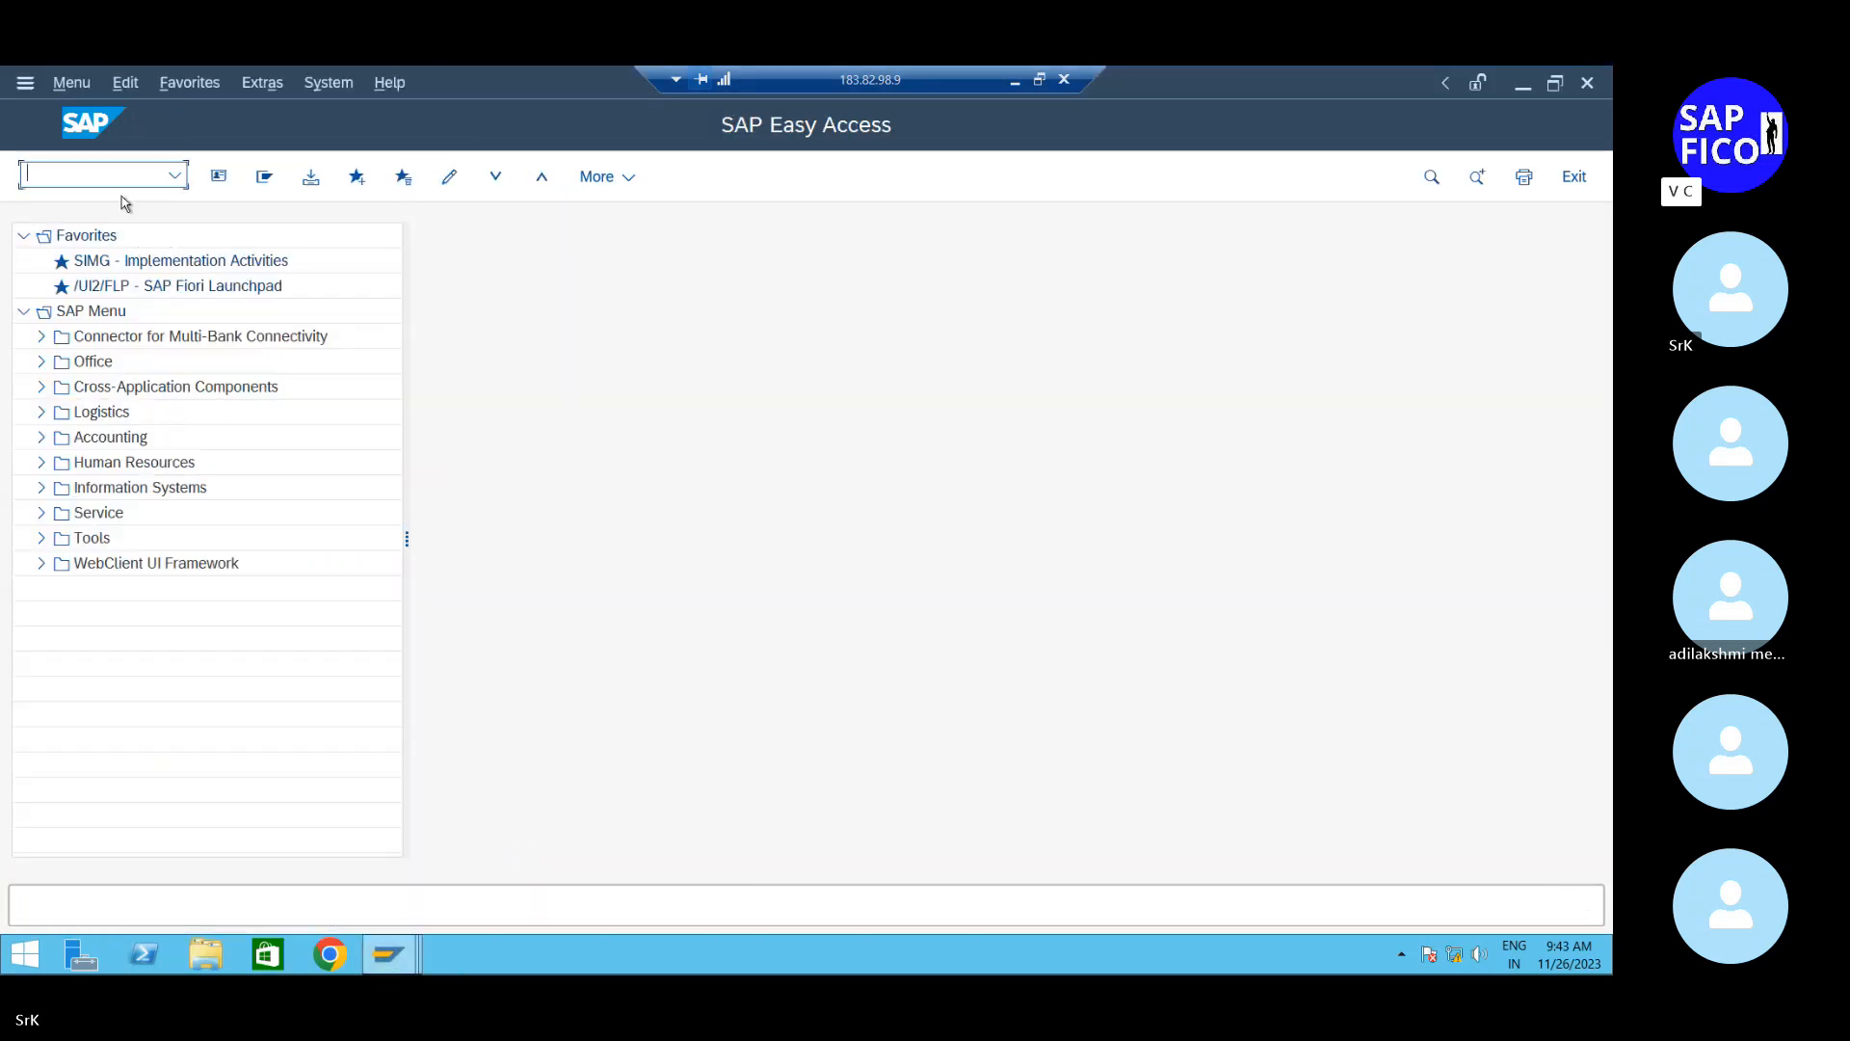
text(as08)
key(Return)
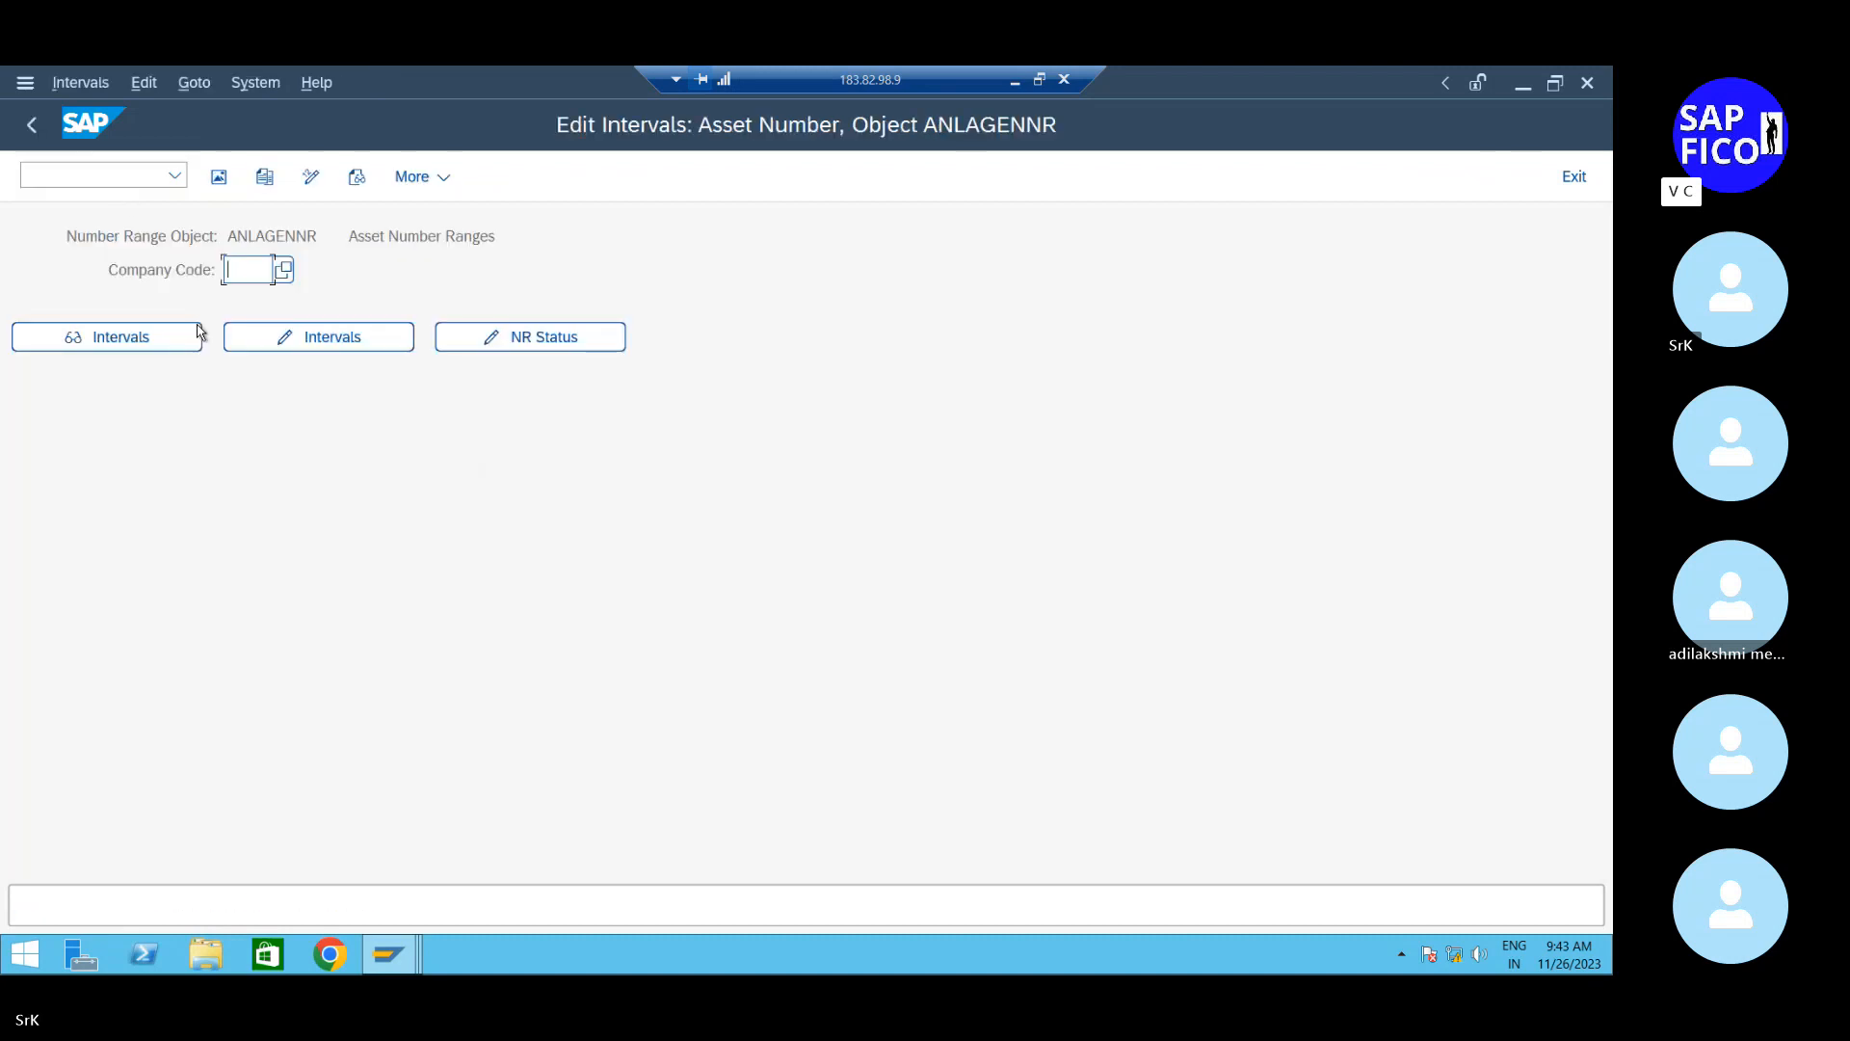
text(sr)
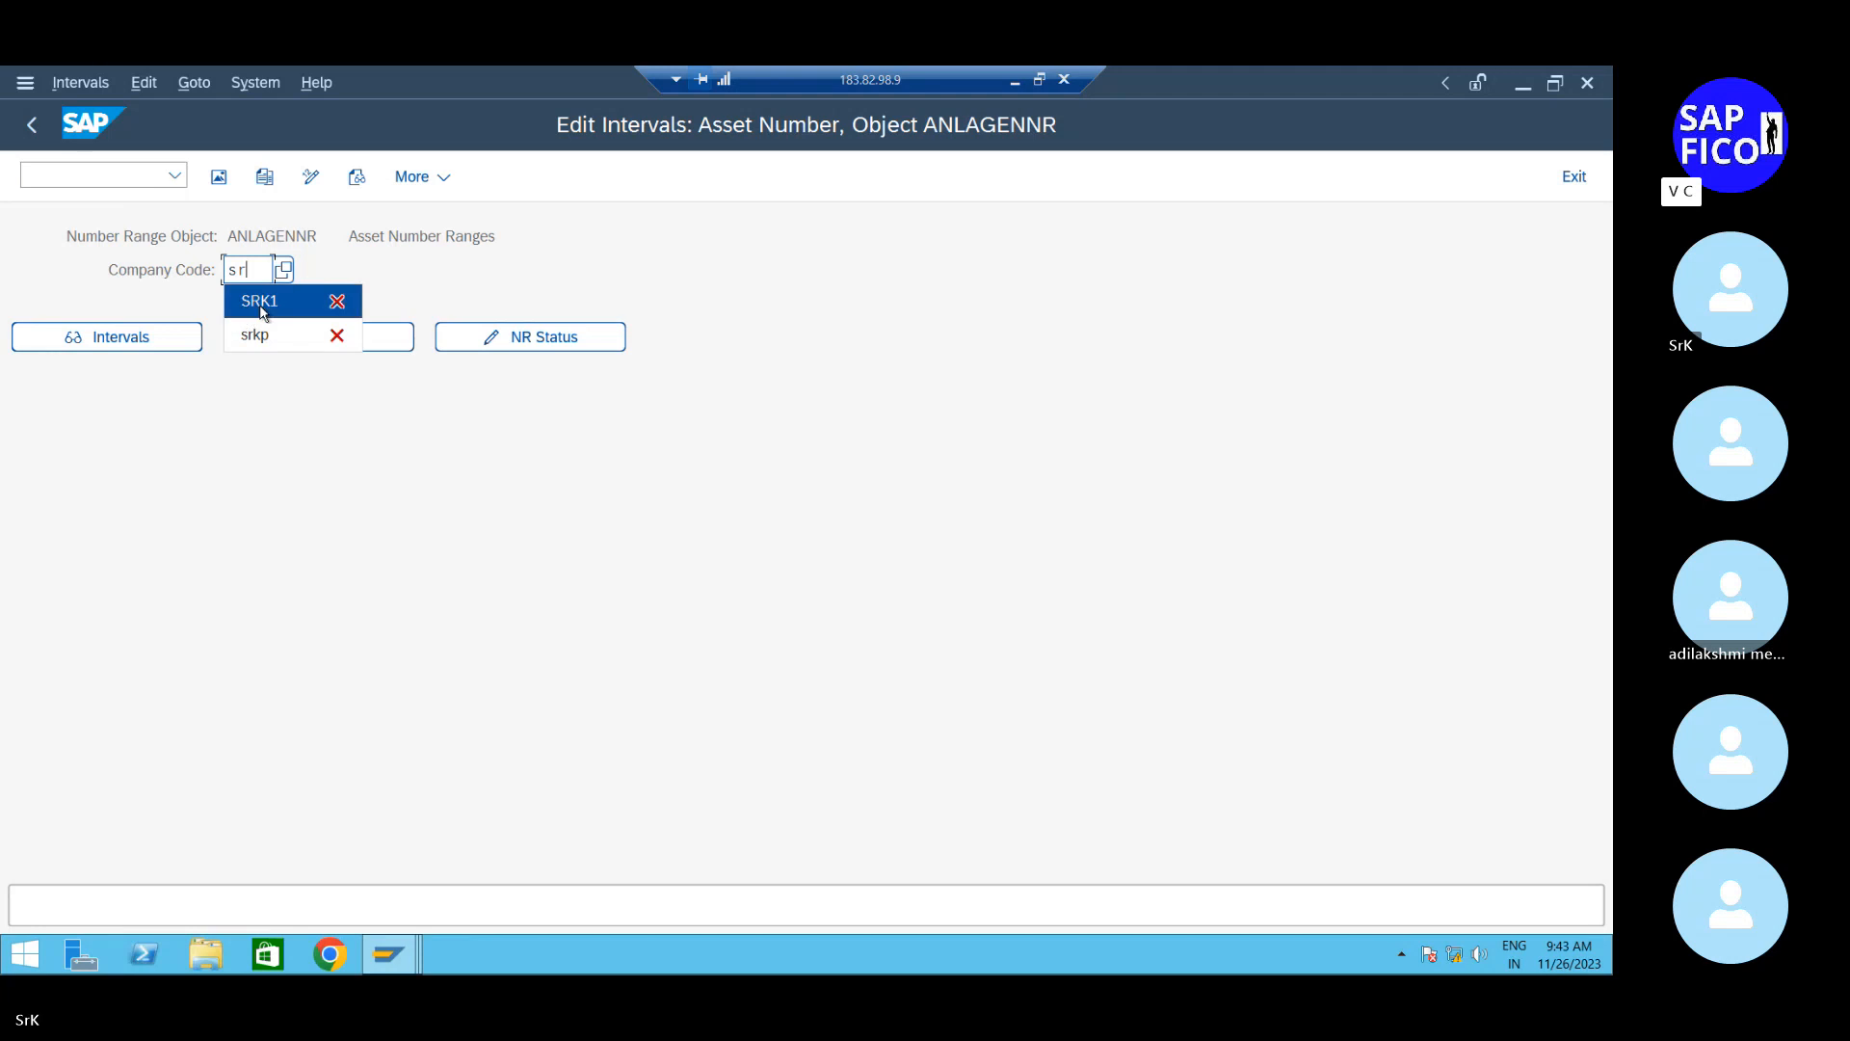
click(262, 302)
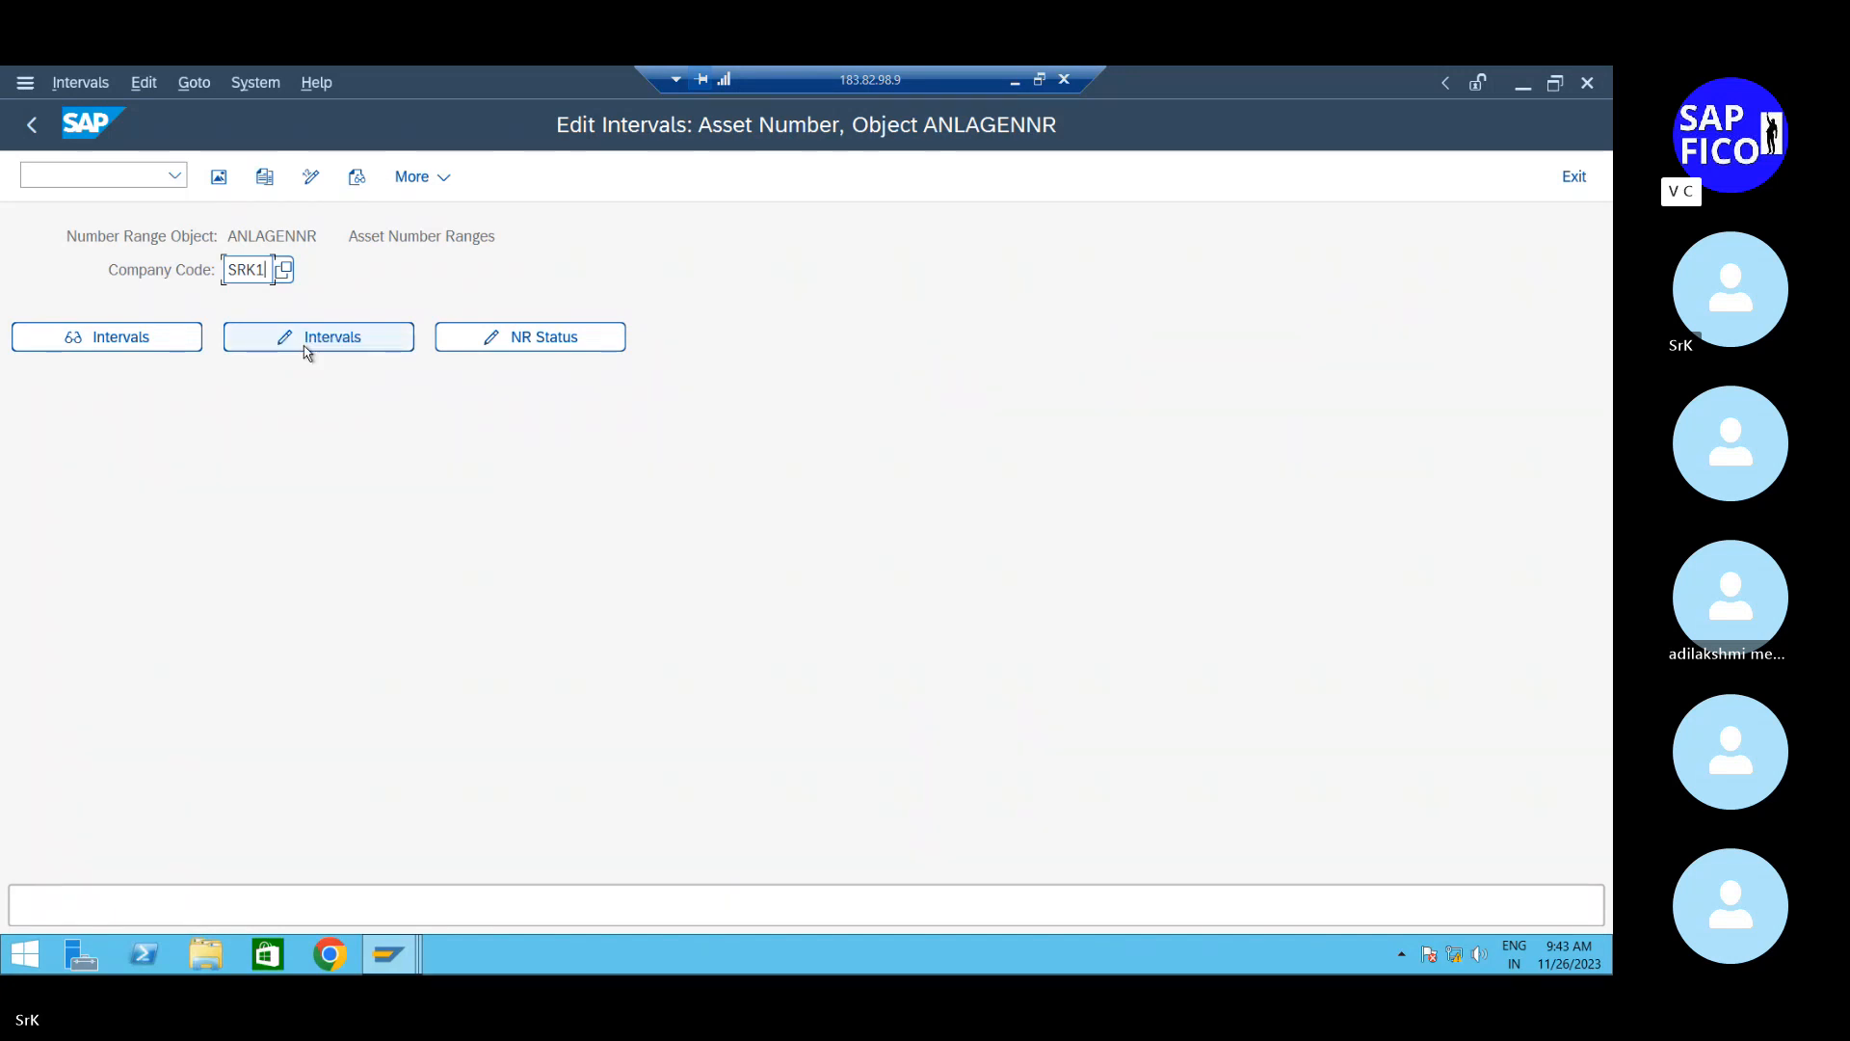
click(305, 349)
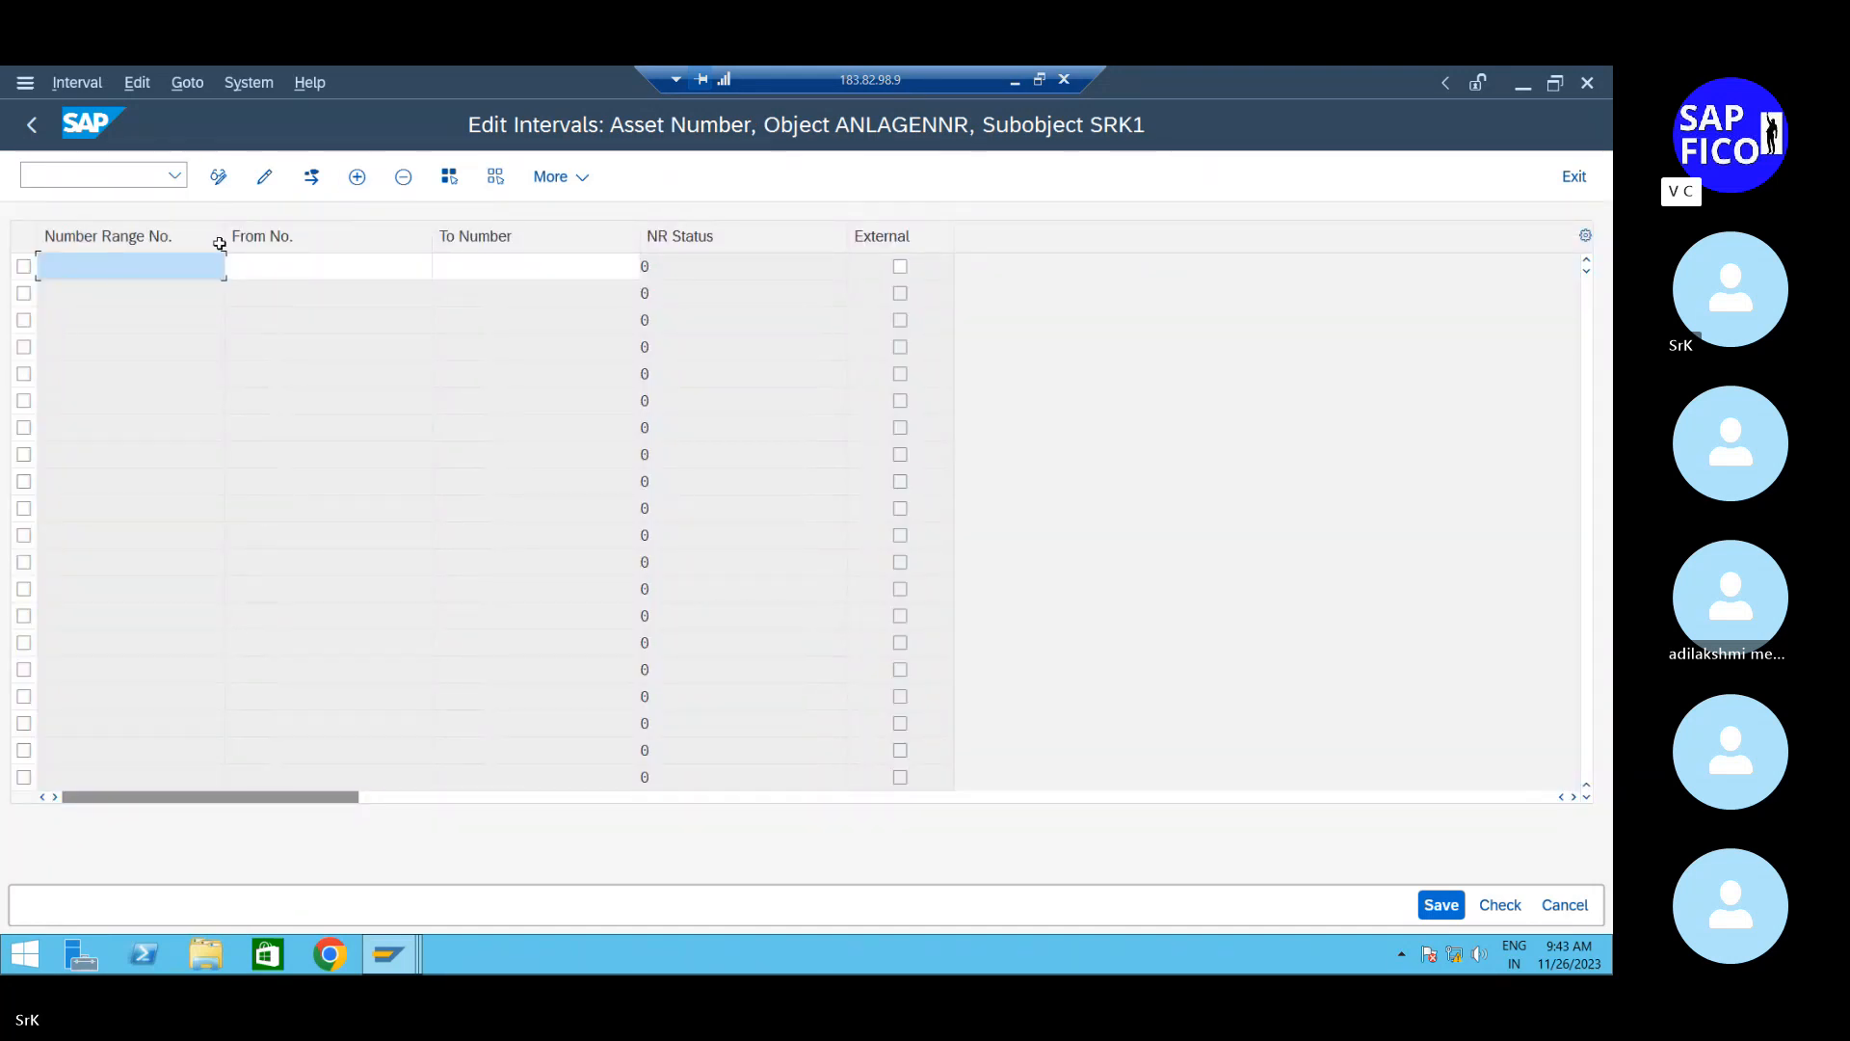
Enter number range 01 with the interval from 9000 to 10000
text(01)
key(Tab)
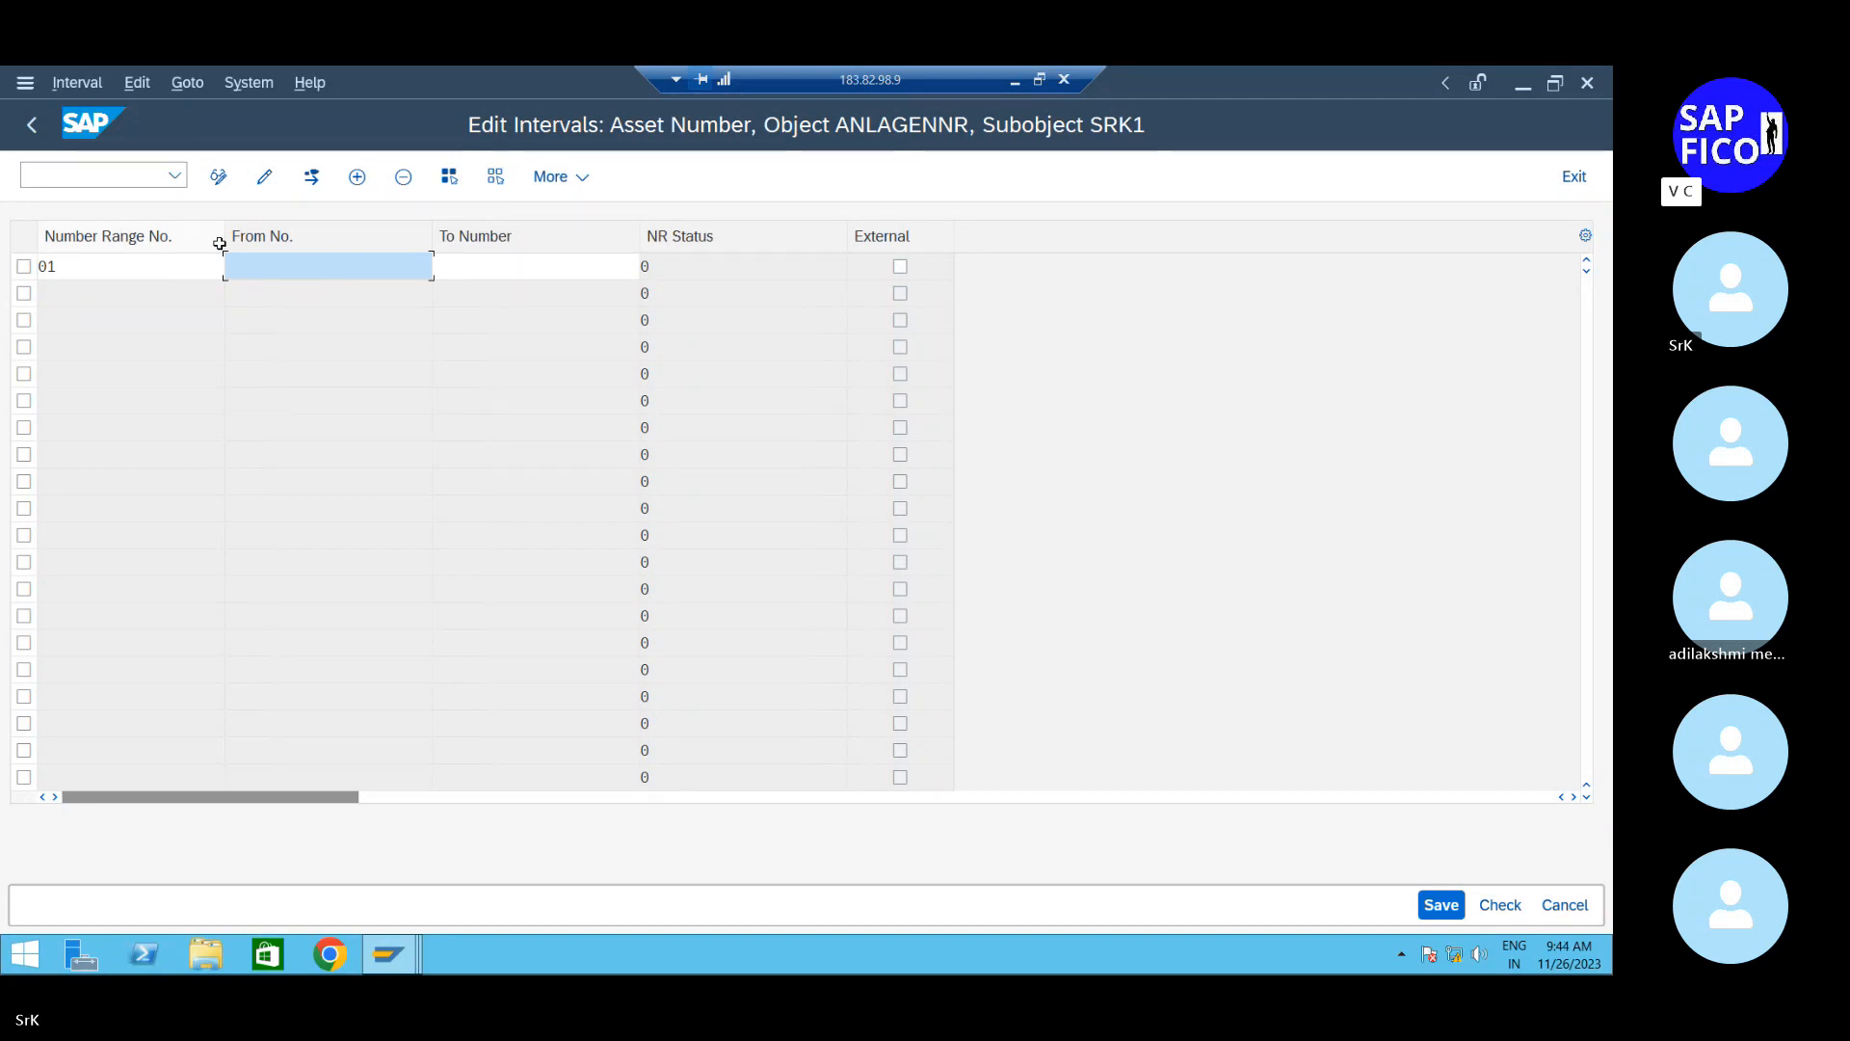
text(500)
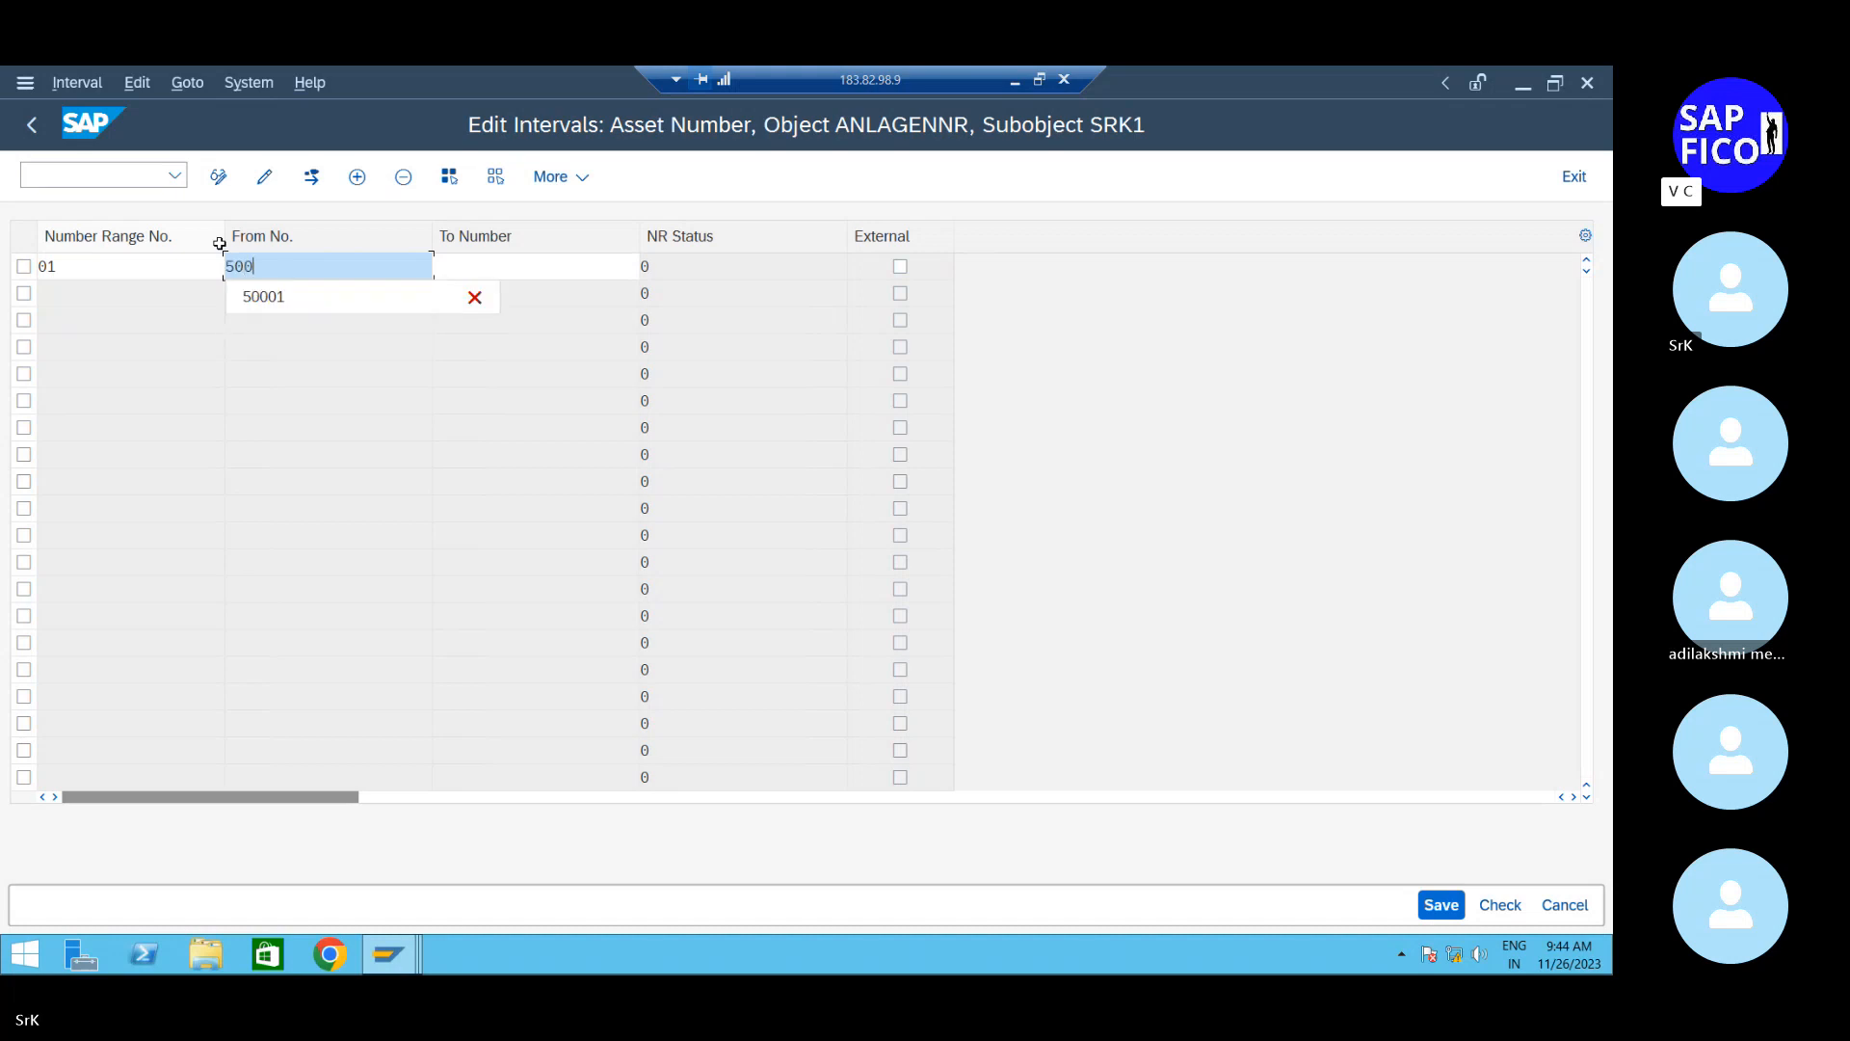
key(BackSpace)
key(BackSpace)
key(BackSpace)
text(9000)
key(Tab)
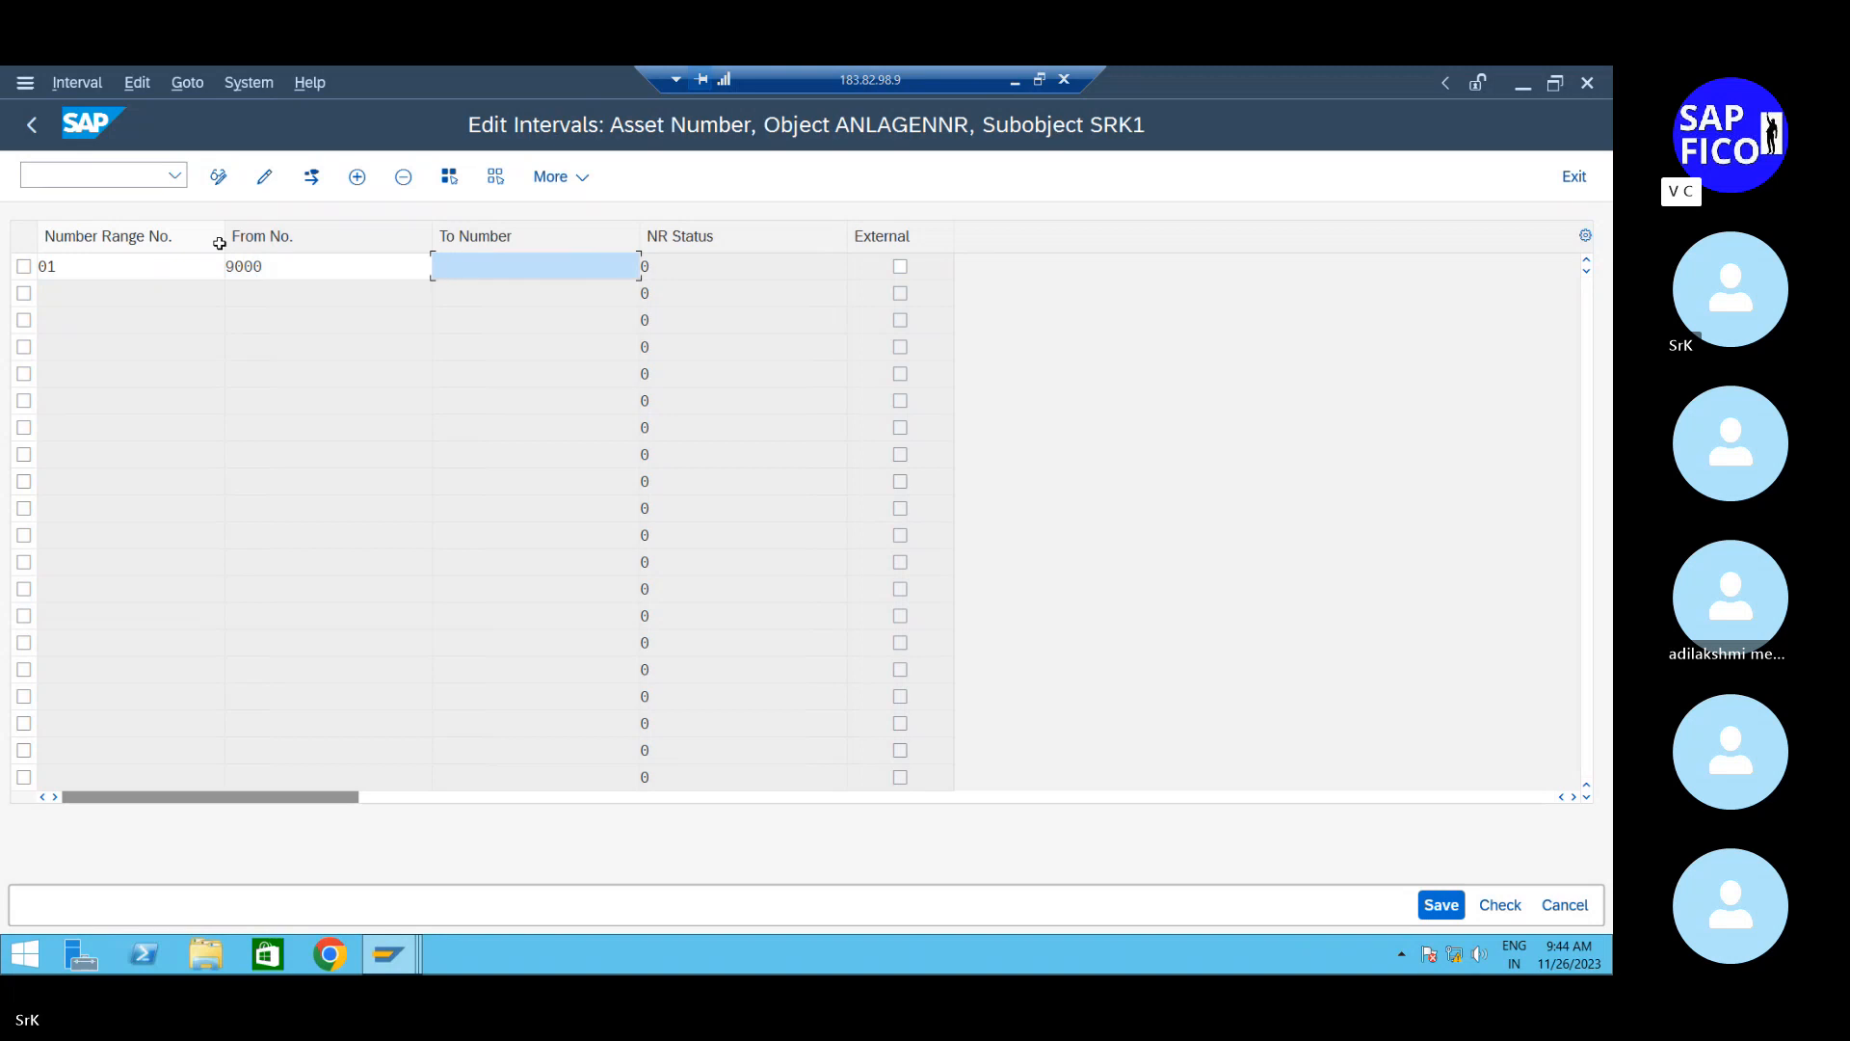
text(10000)
key(Tab)
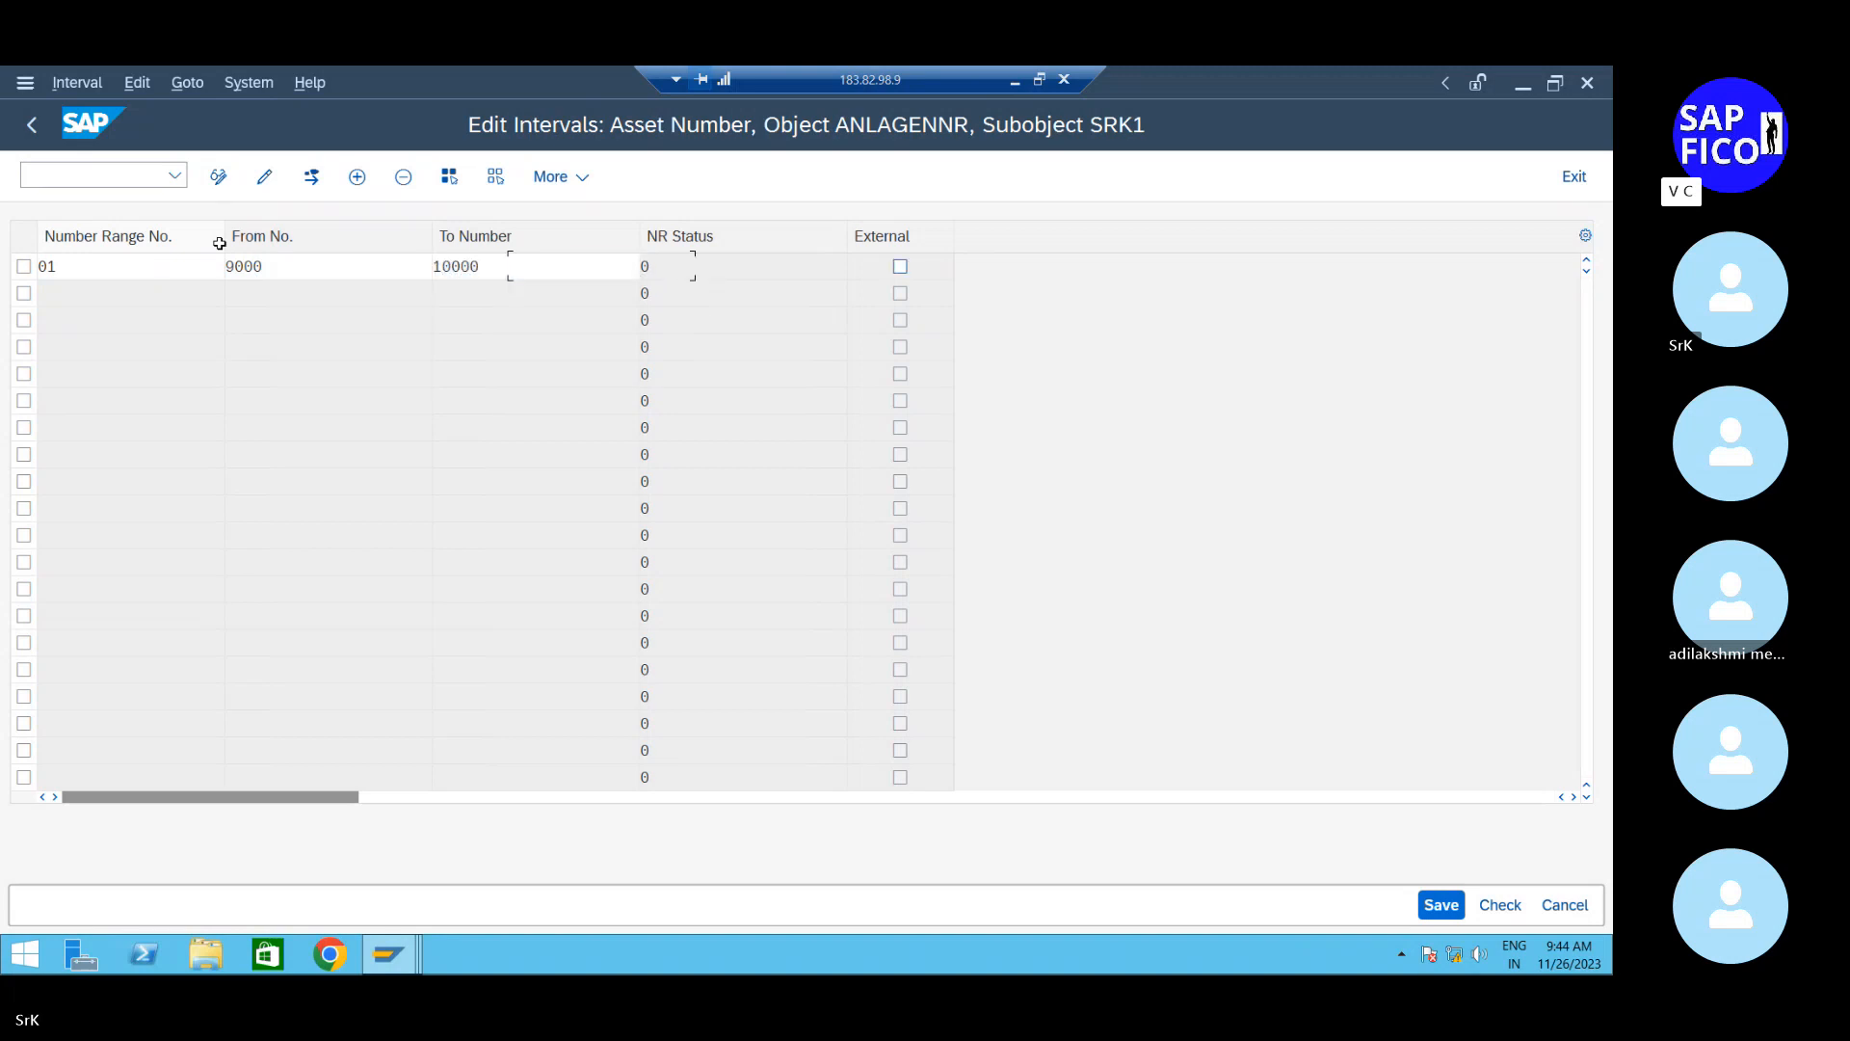
Insert another interval for number range 02, running from 10001 to 15000
click(74, 282)
click(356, 183)
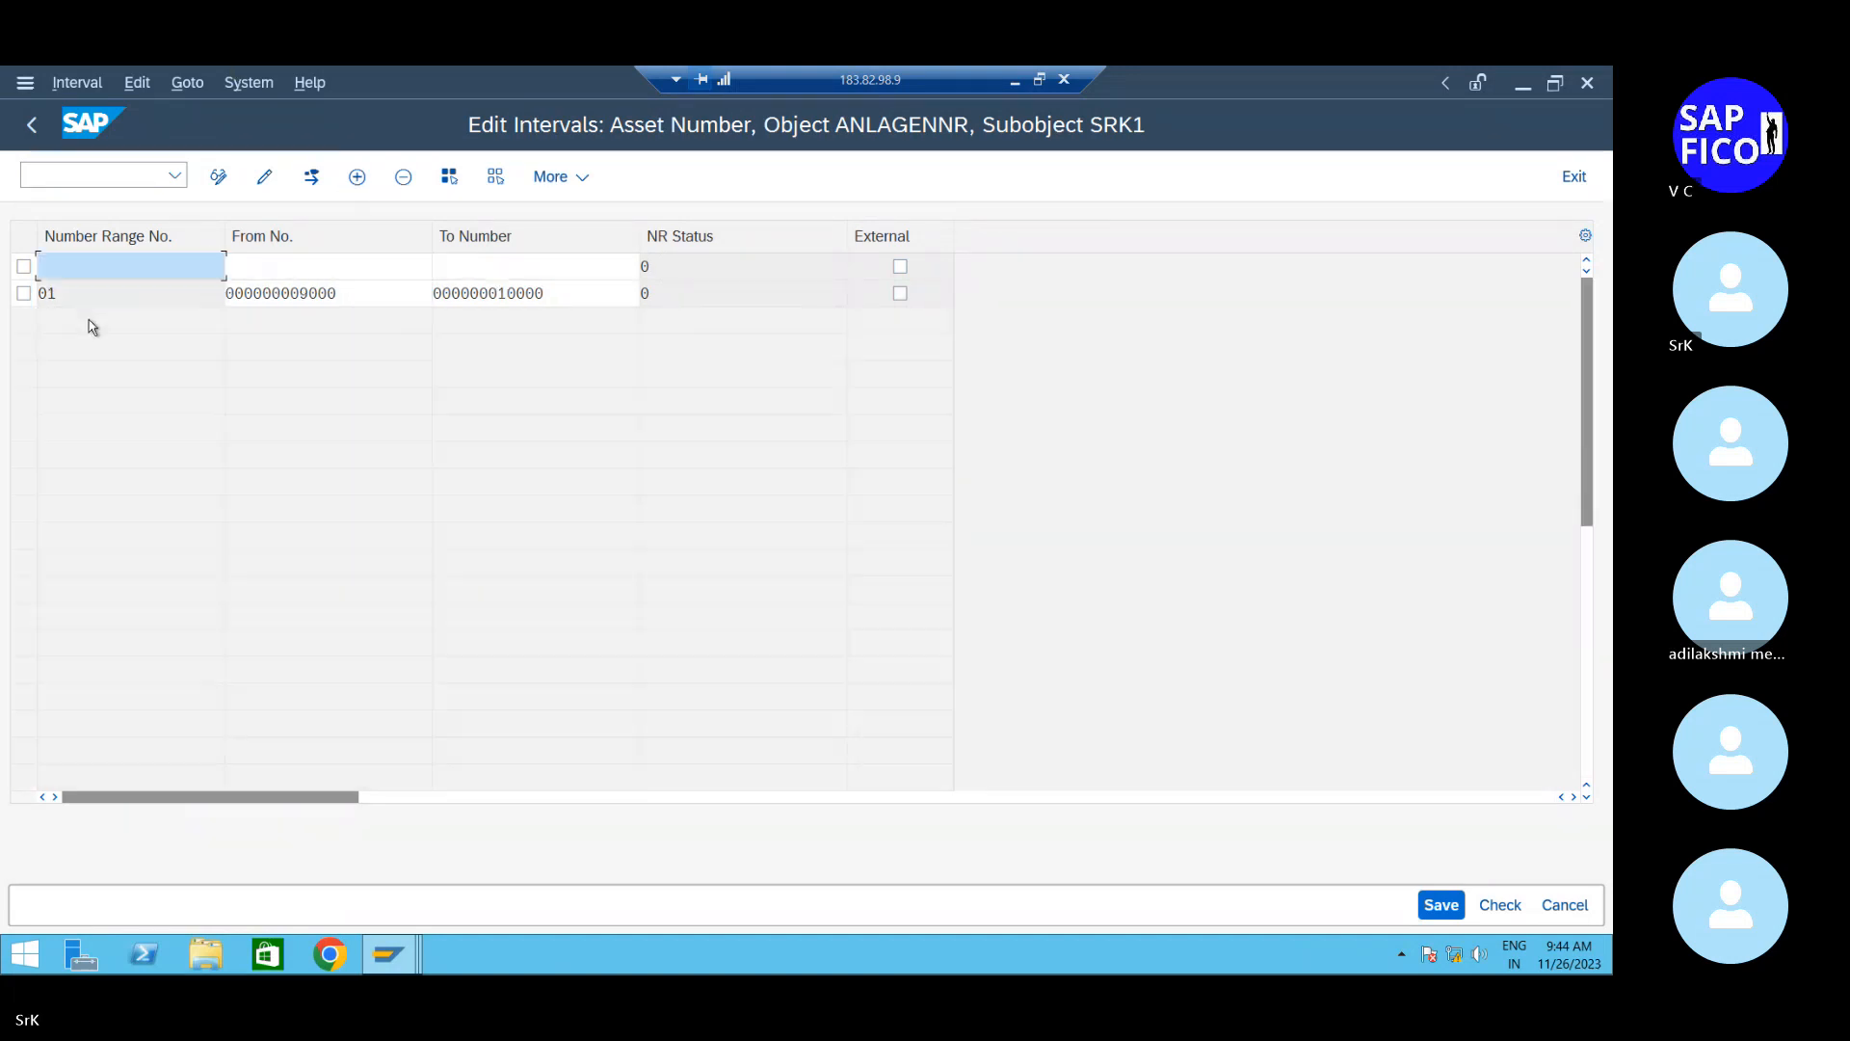
text(02)
key(Tab)
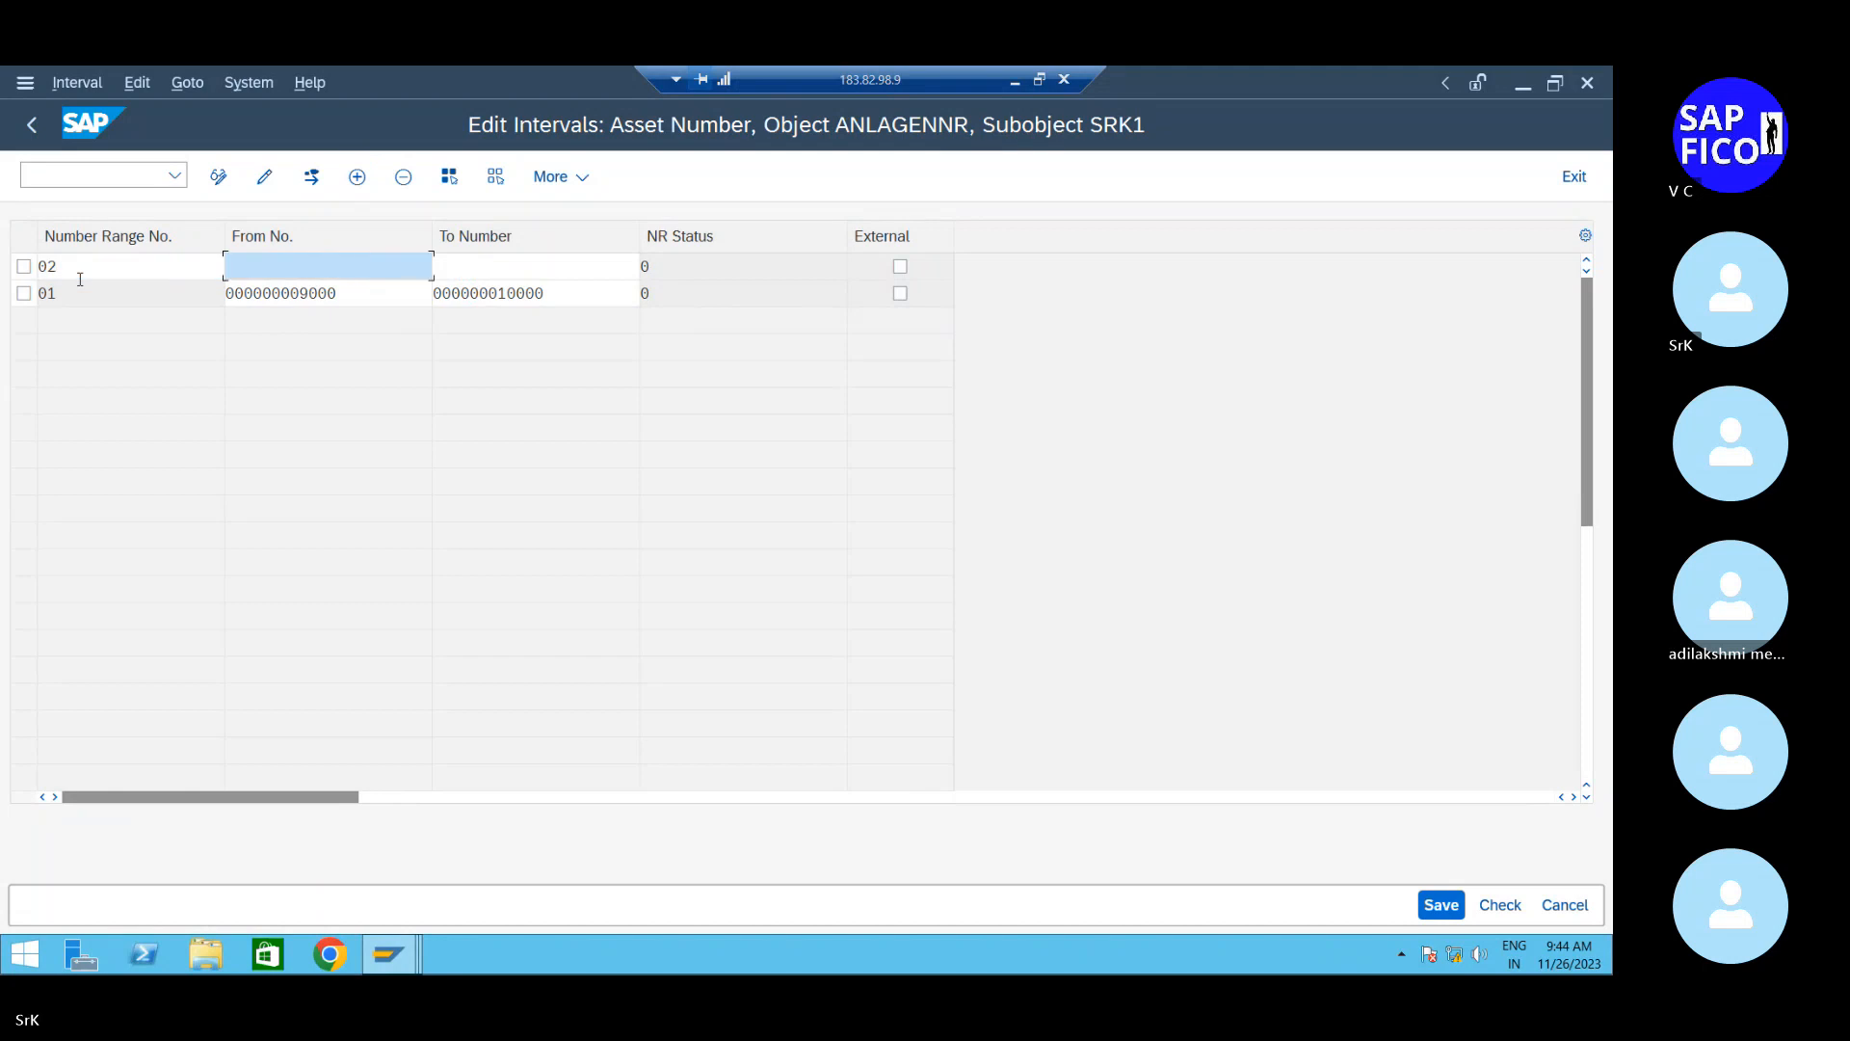
text(1000)
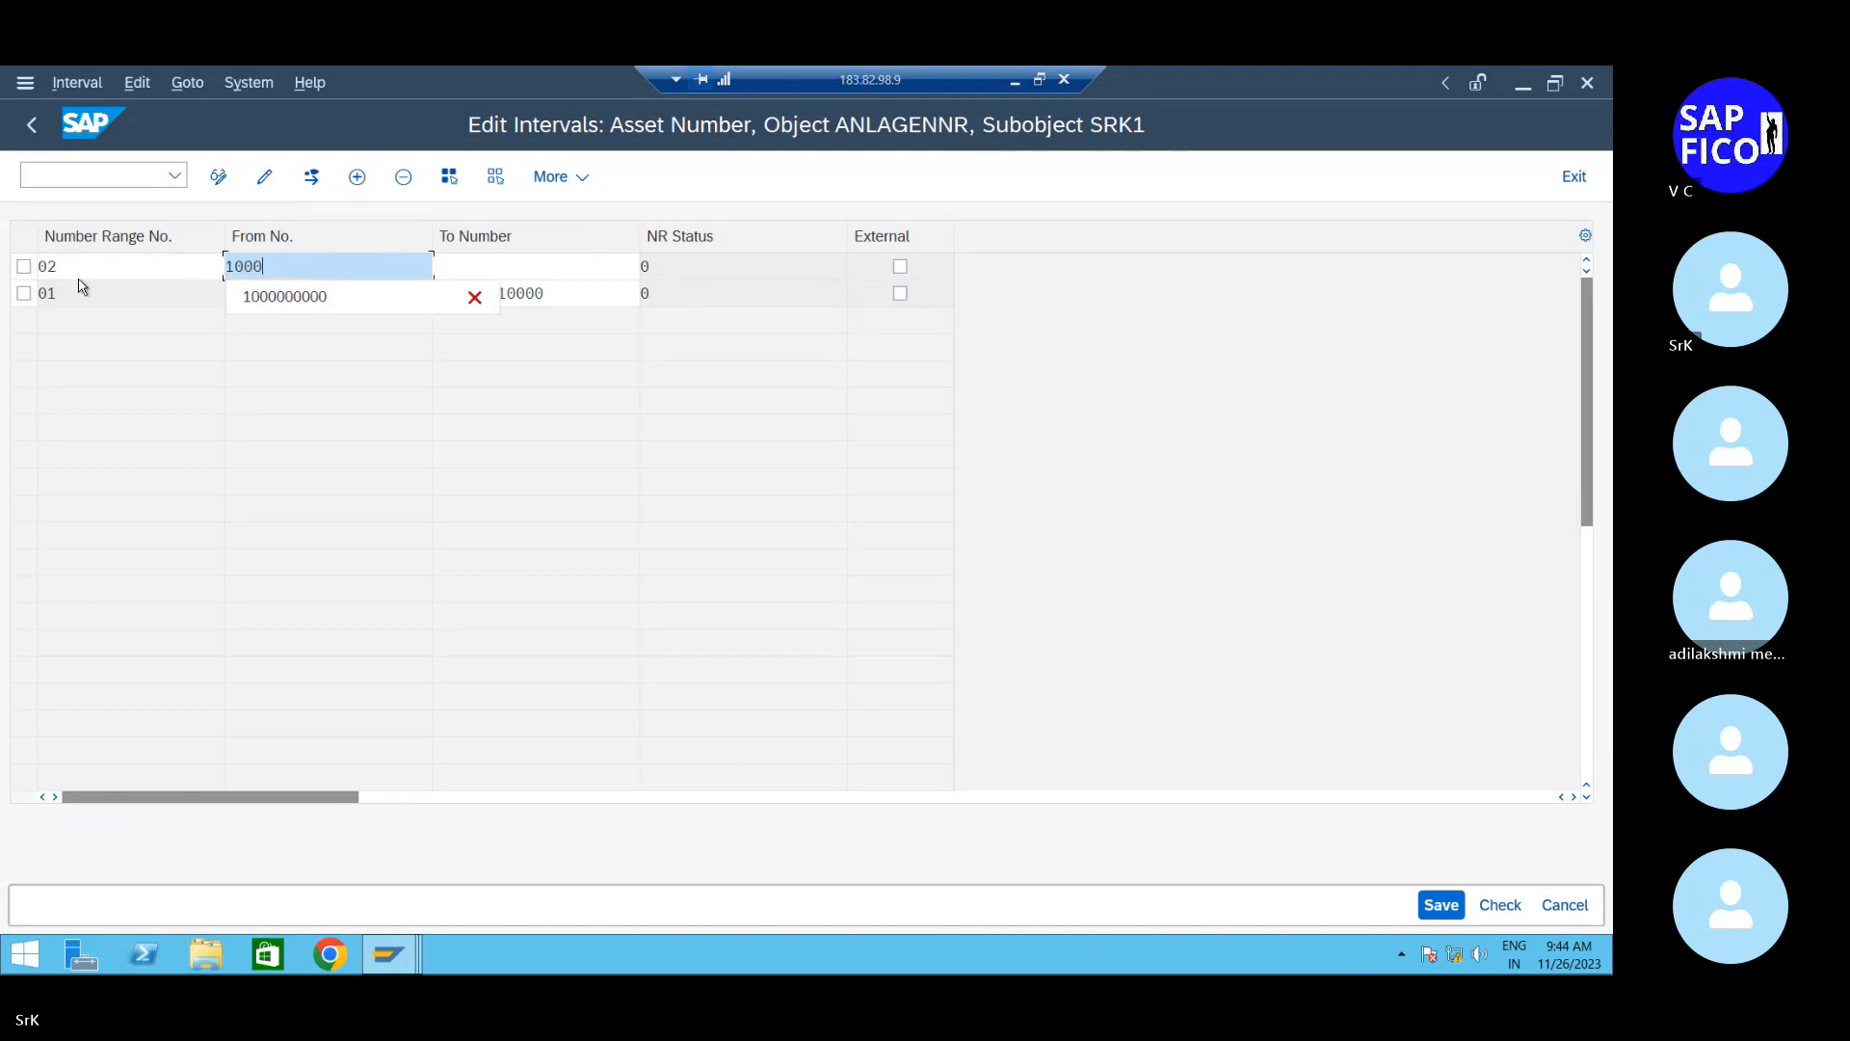
text(1)
key(Tab)
text(15000)
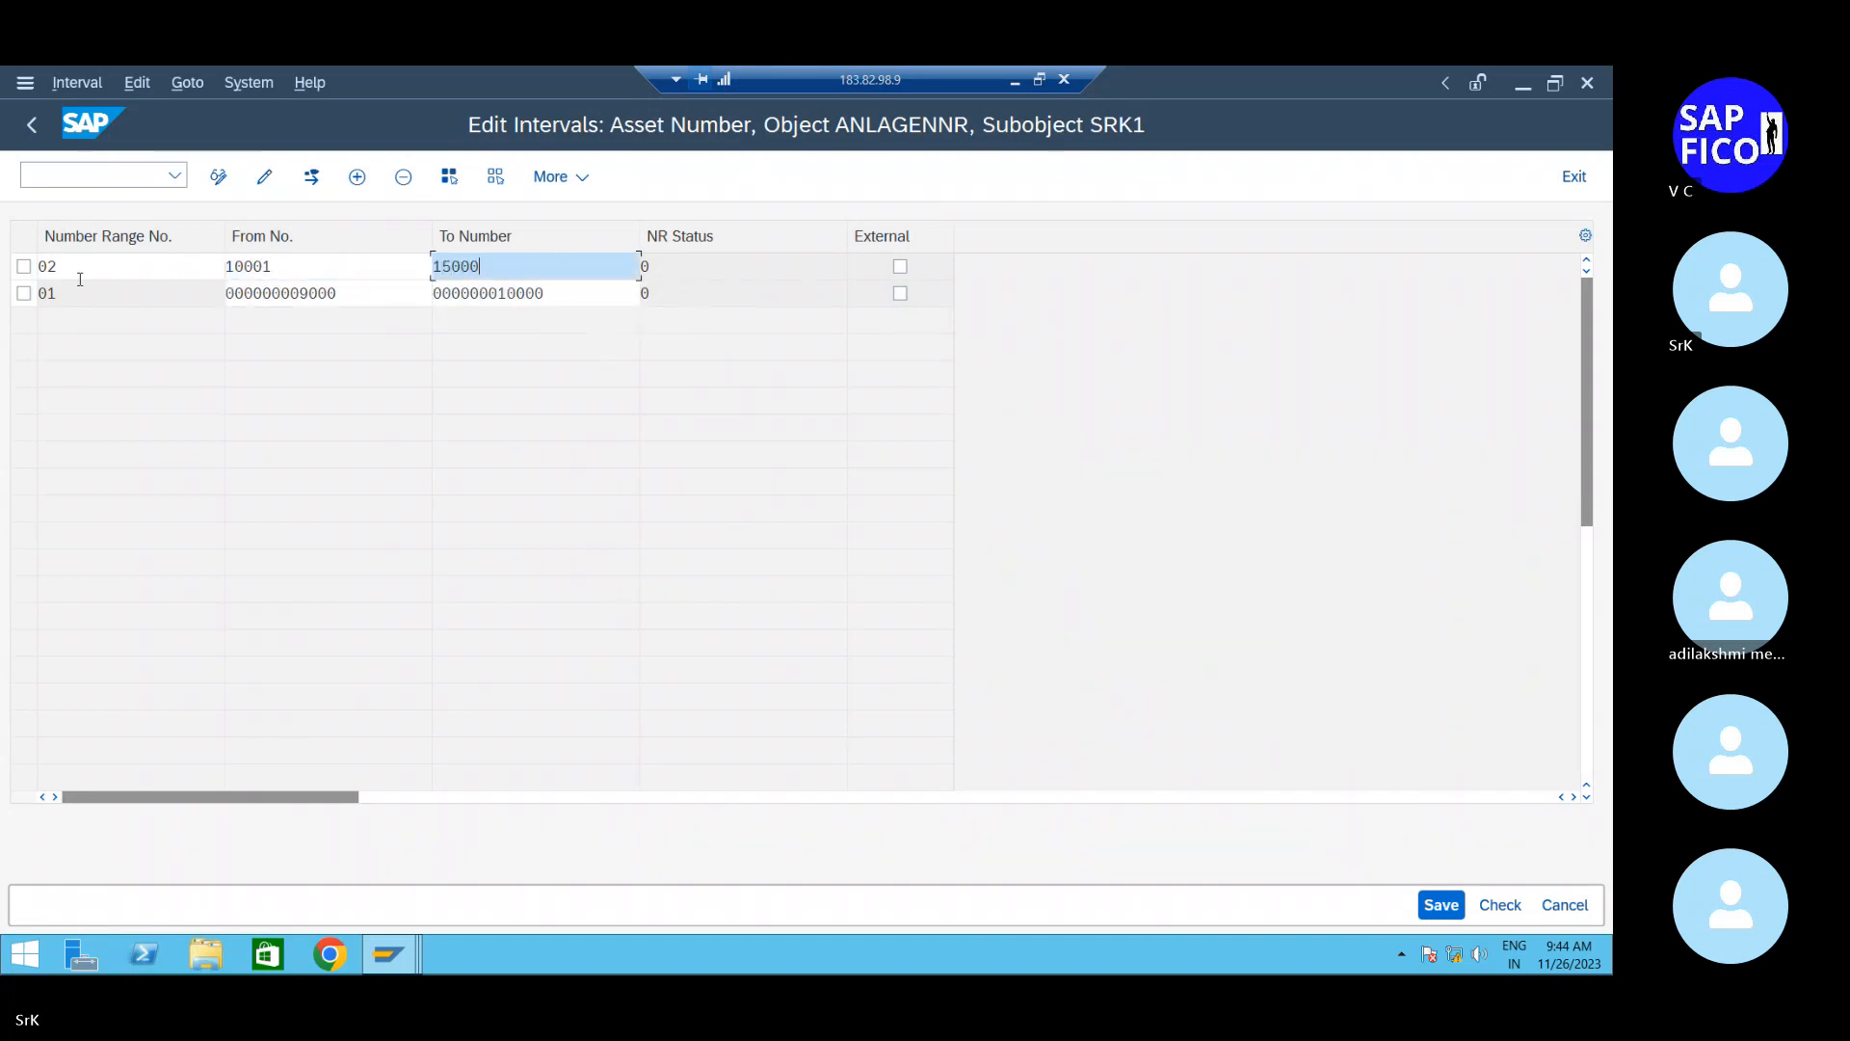
Save company code SRK1's asset number intervals, accept the transport notice and return to the SAP Easy Access screen
key(Return)
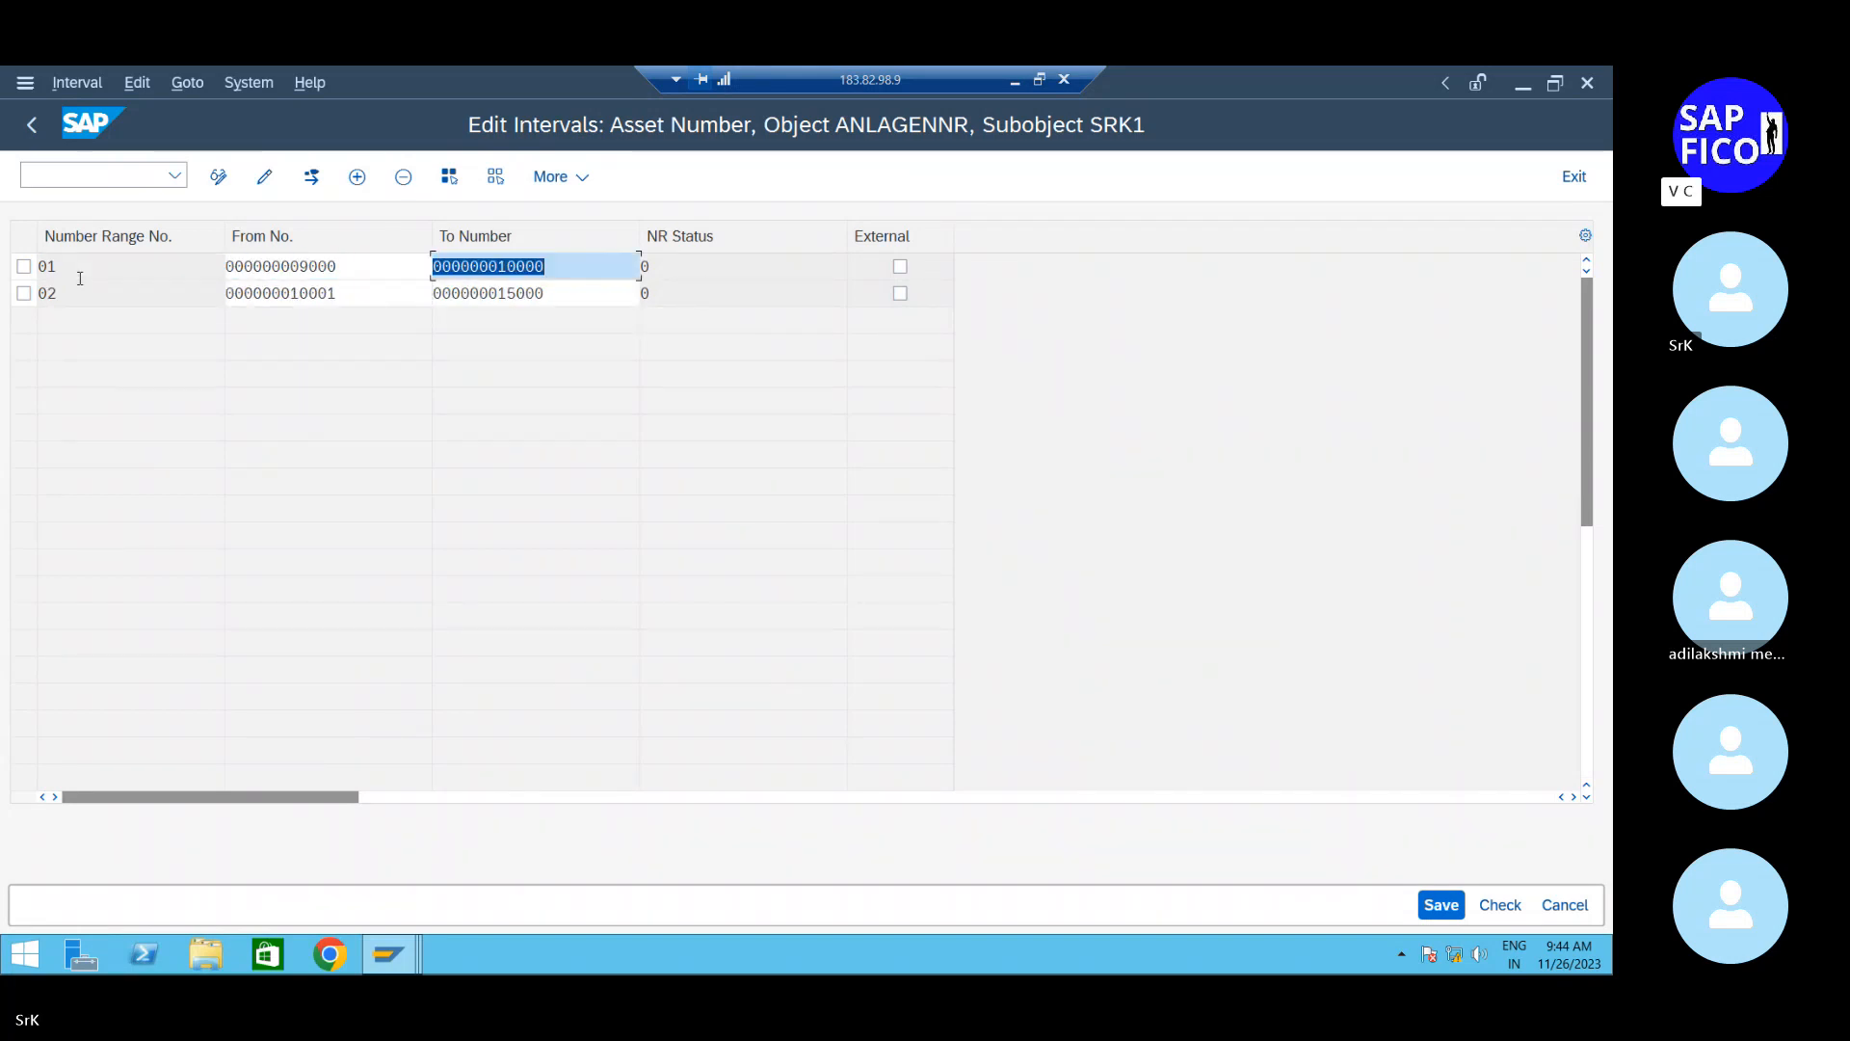
click(1443, 906)
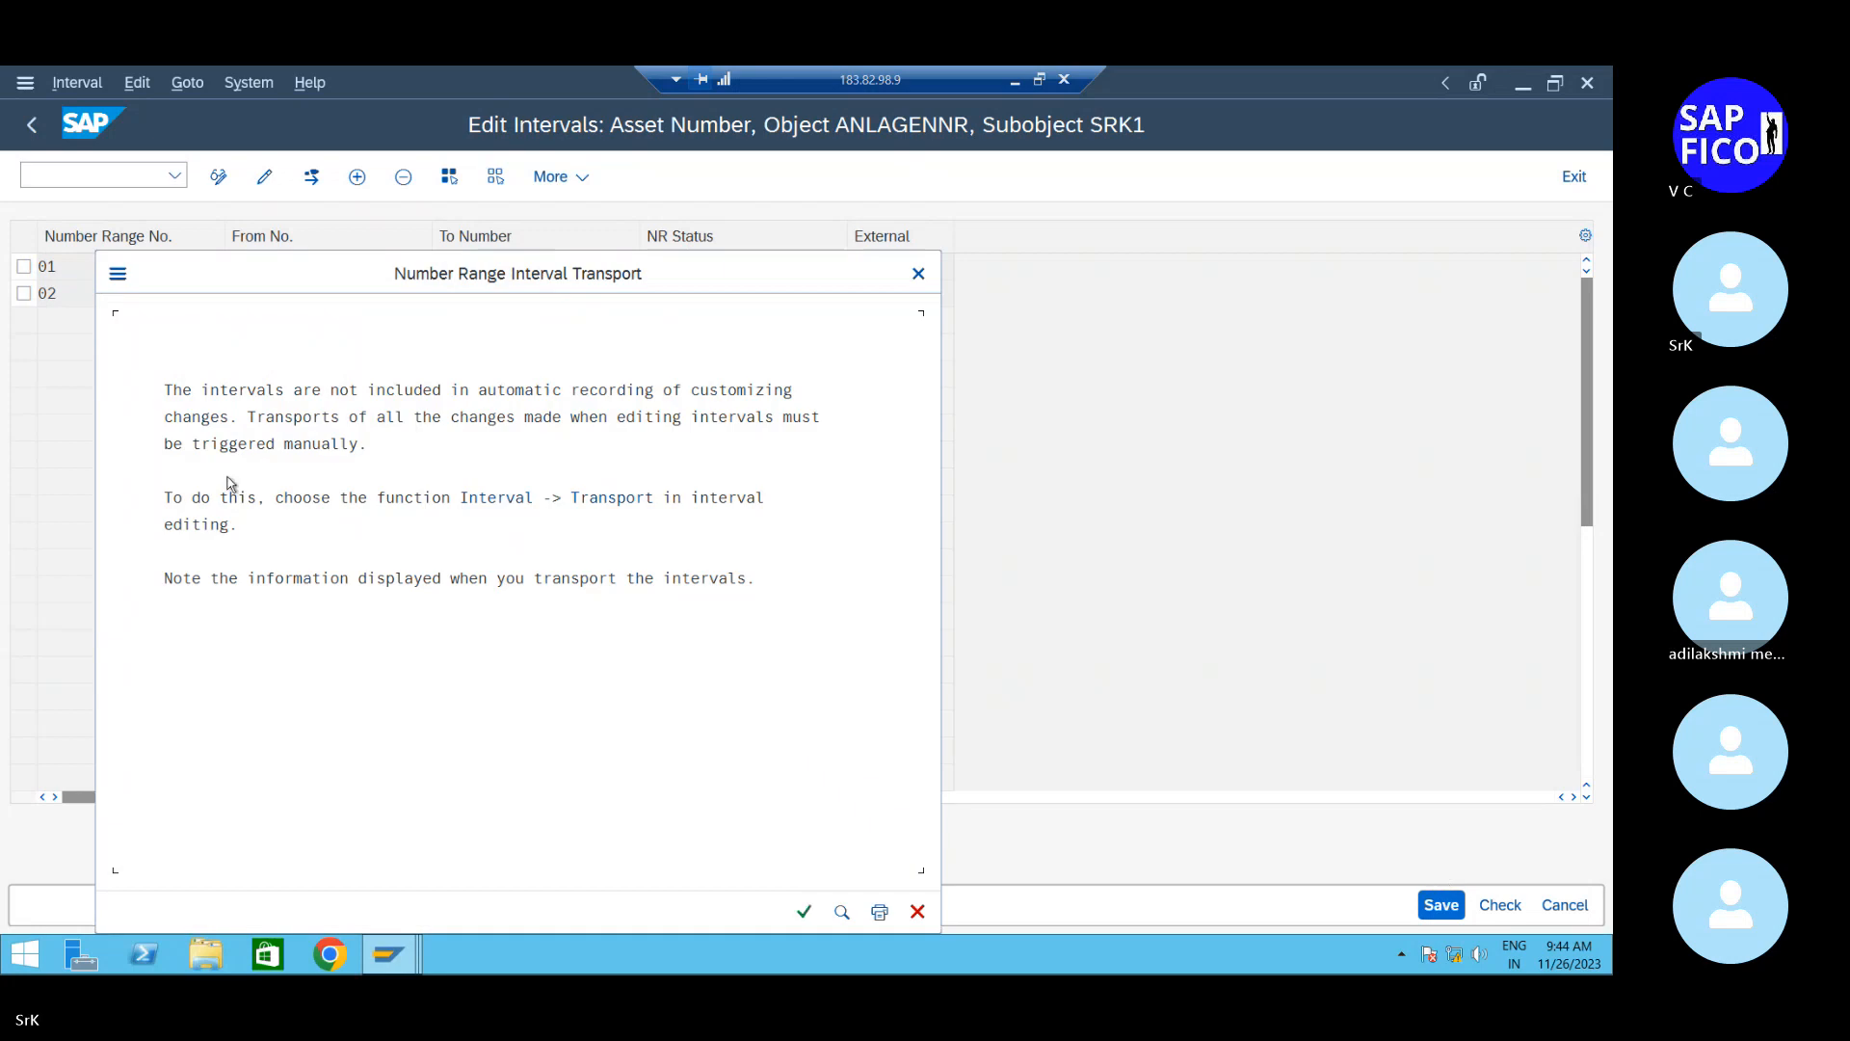
click(799, 908)
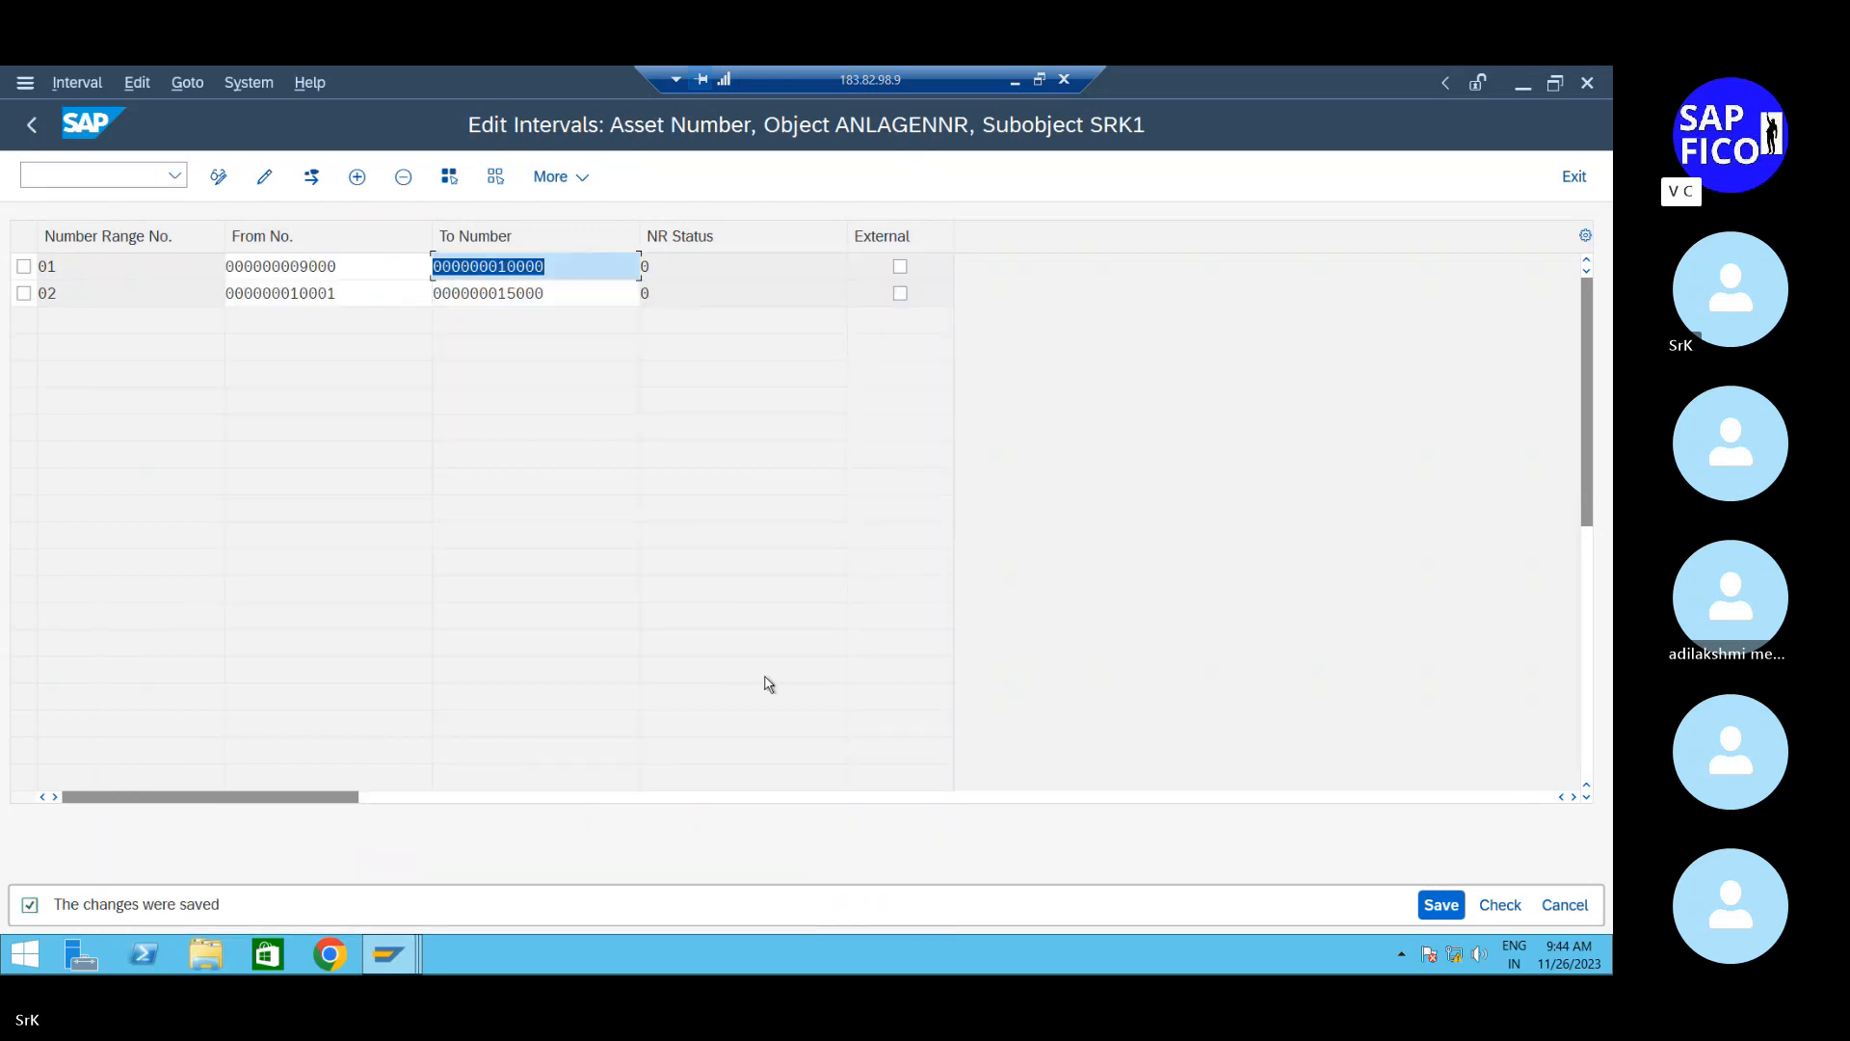
click(36, 139)
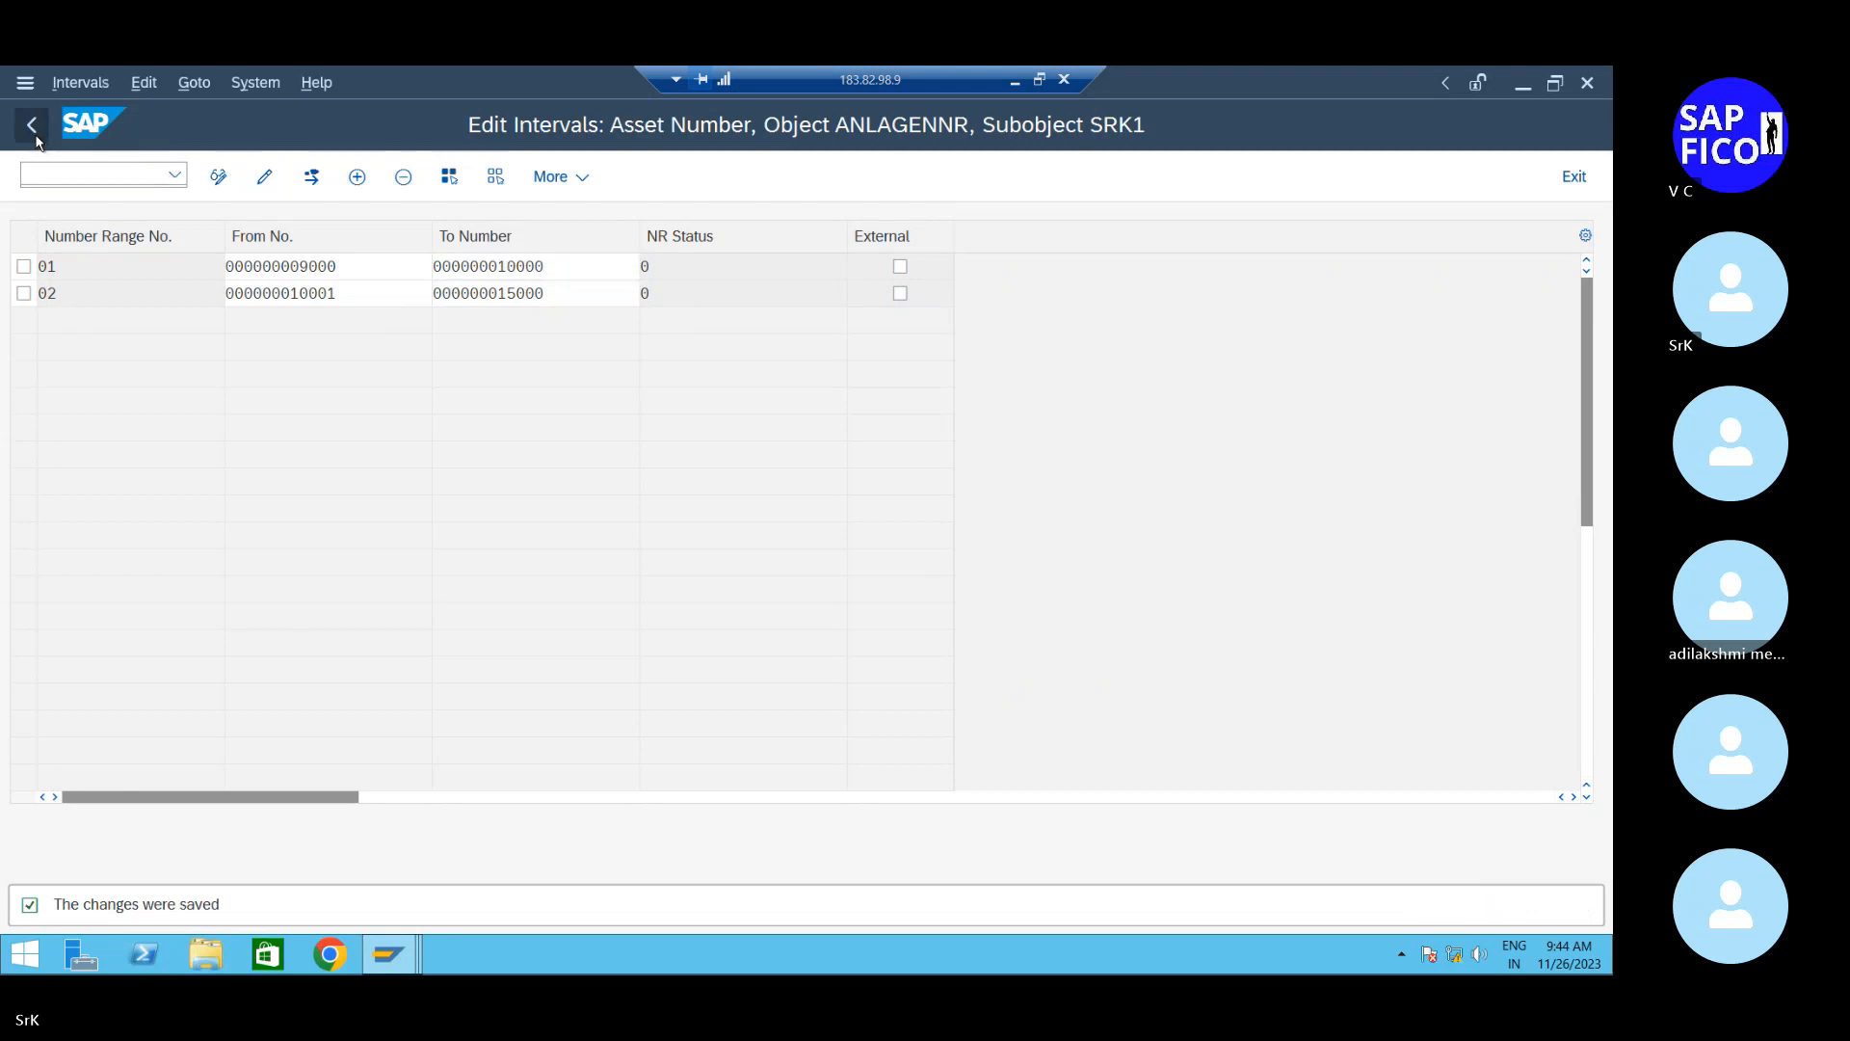
click(37, 140)
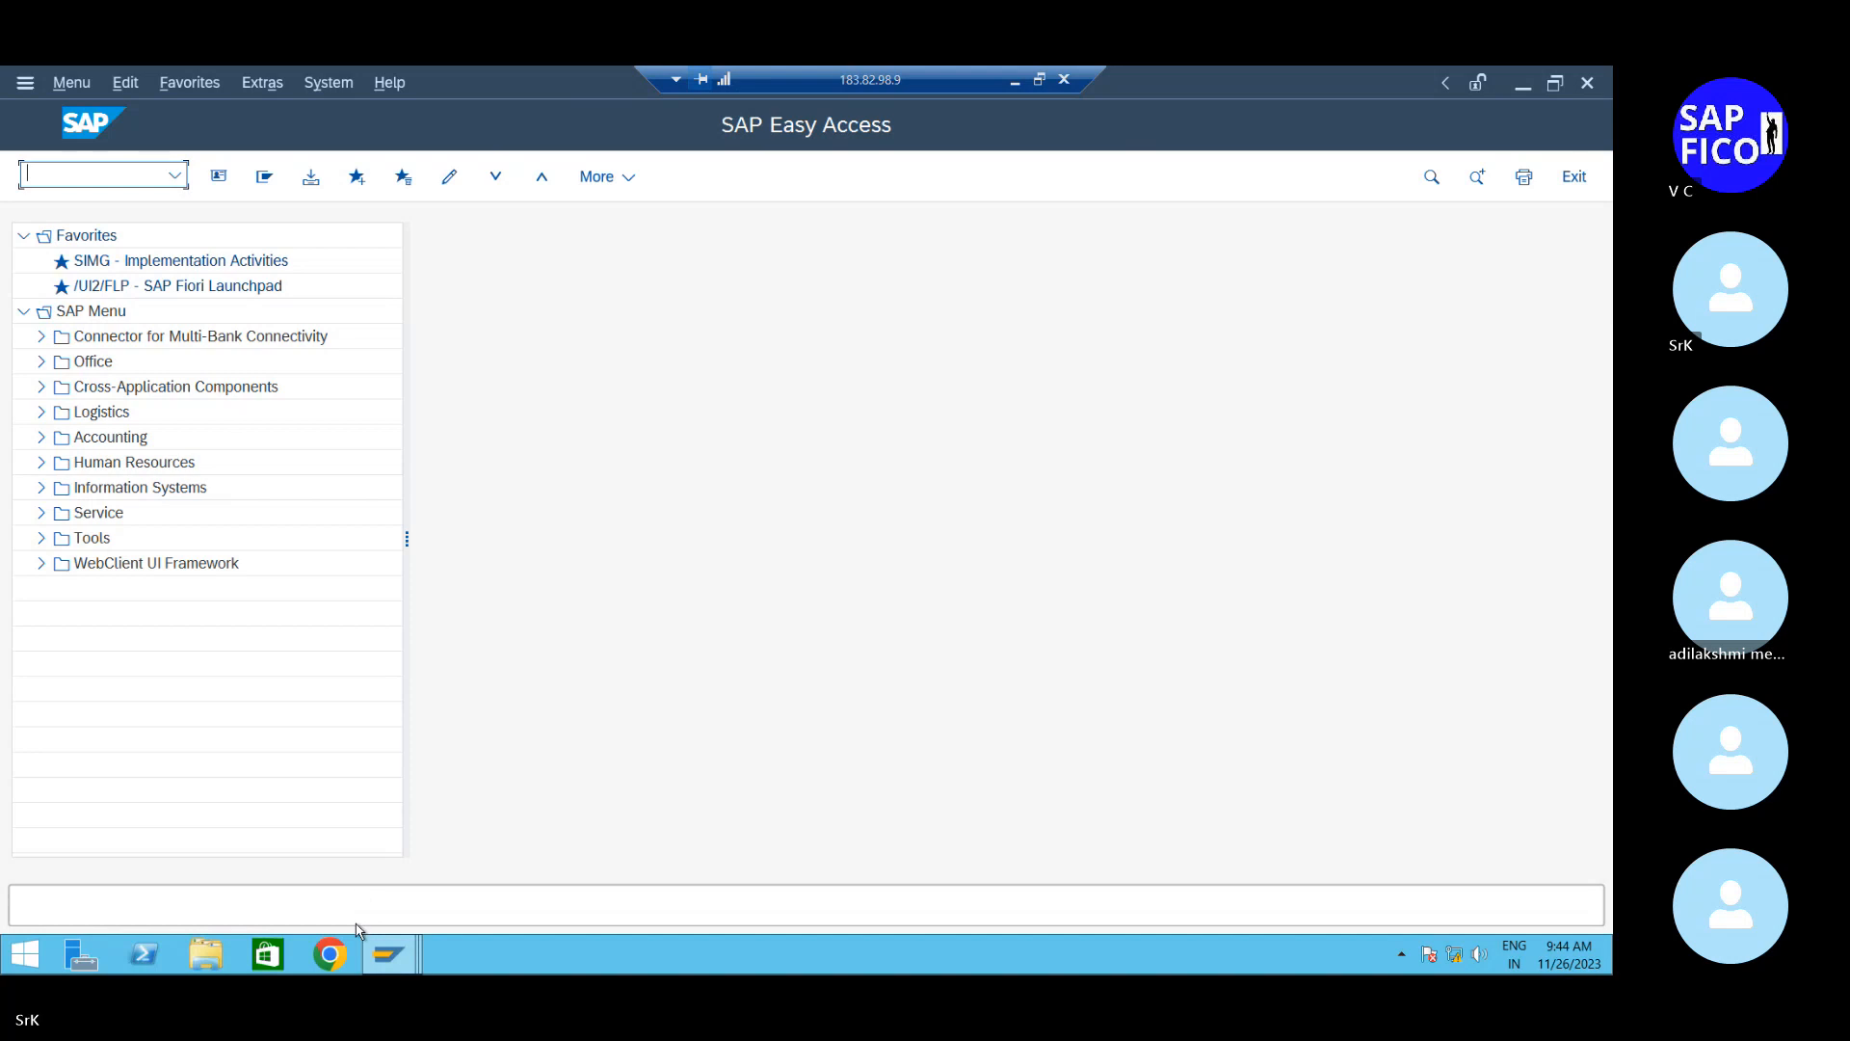
Check the asset class step in the Word guide, and in SAP's Display IMG session open the Define Asset Classes activity
click(1017, 81)
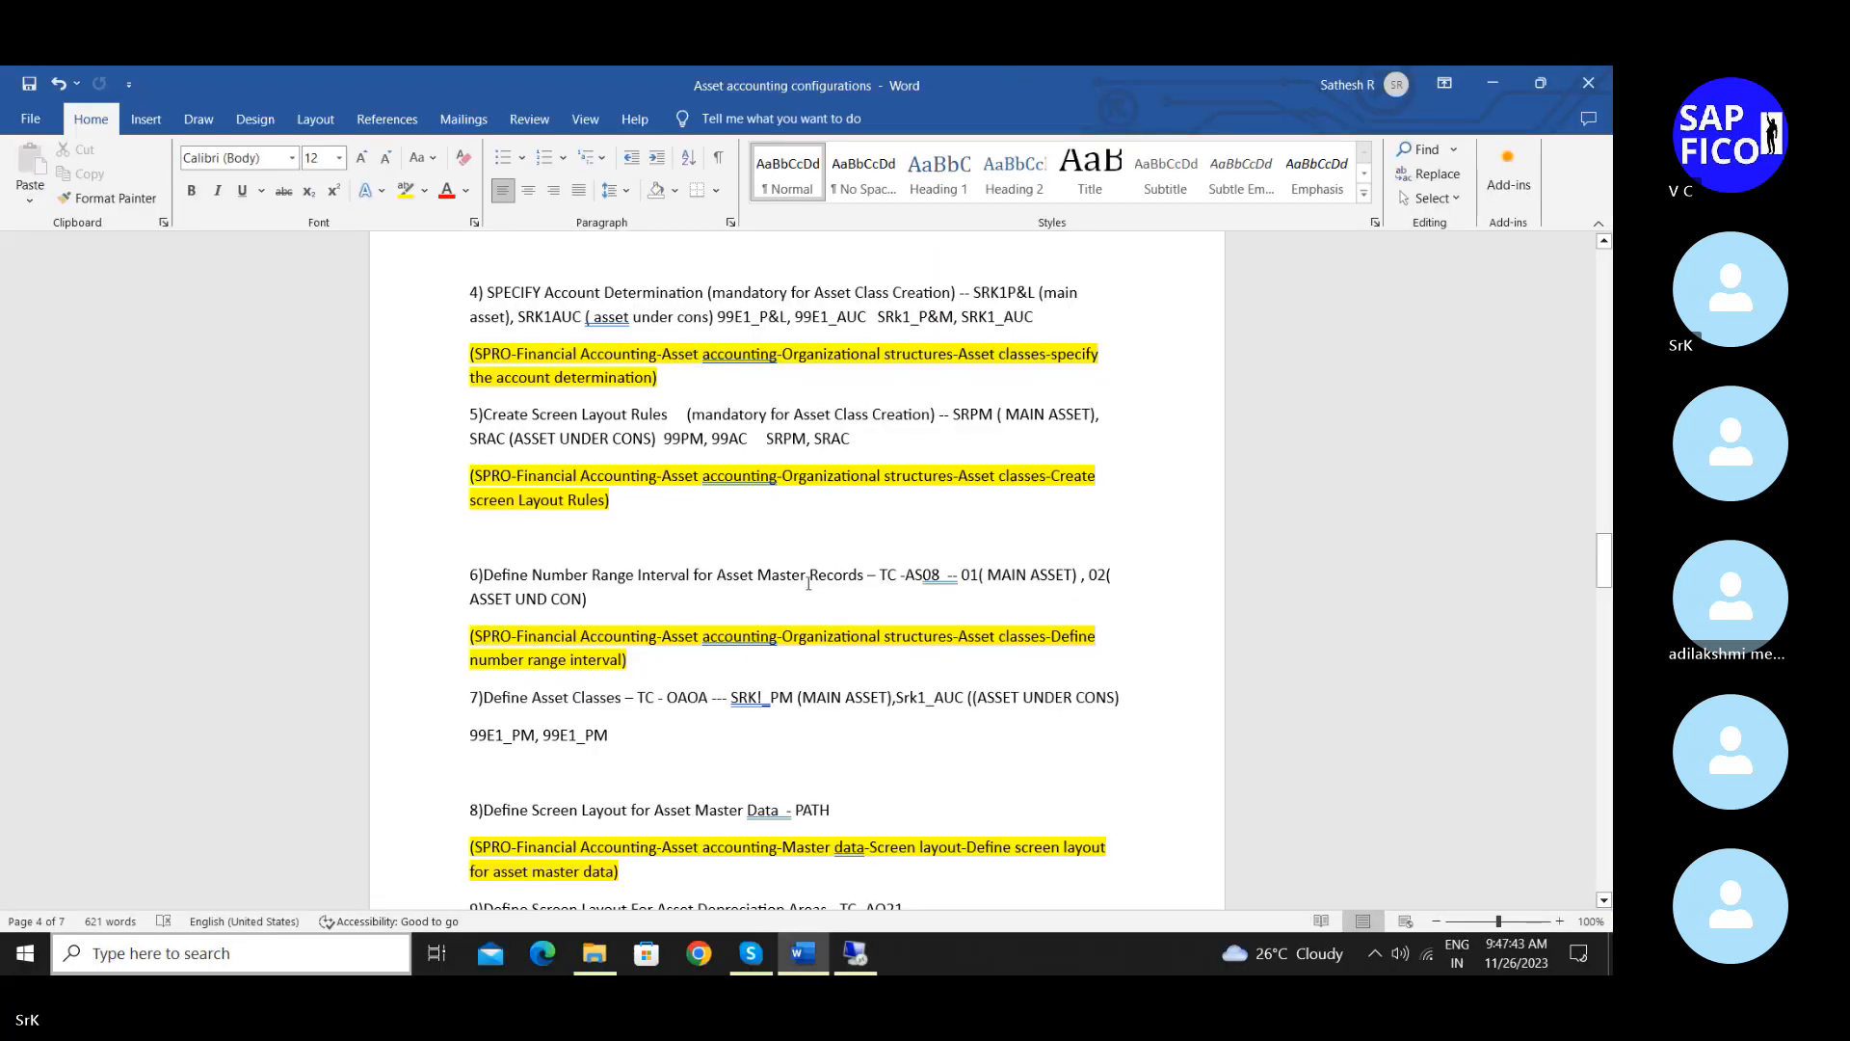
scroll(808, 581, down, 1)
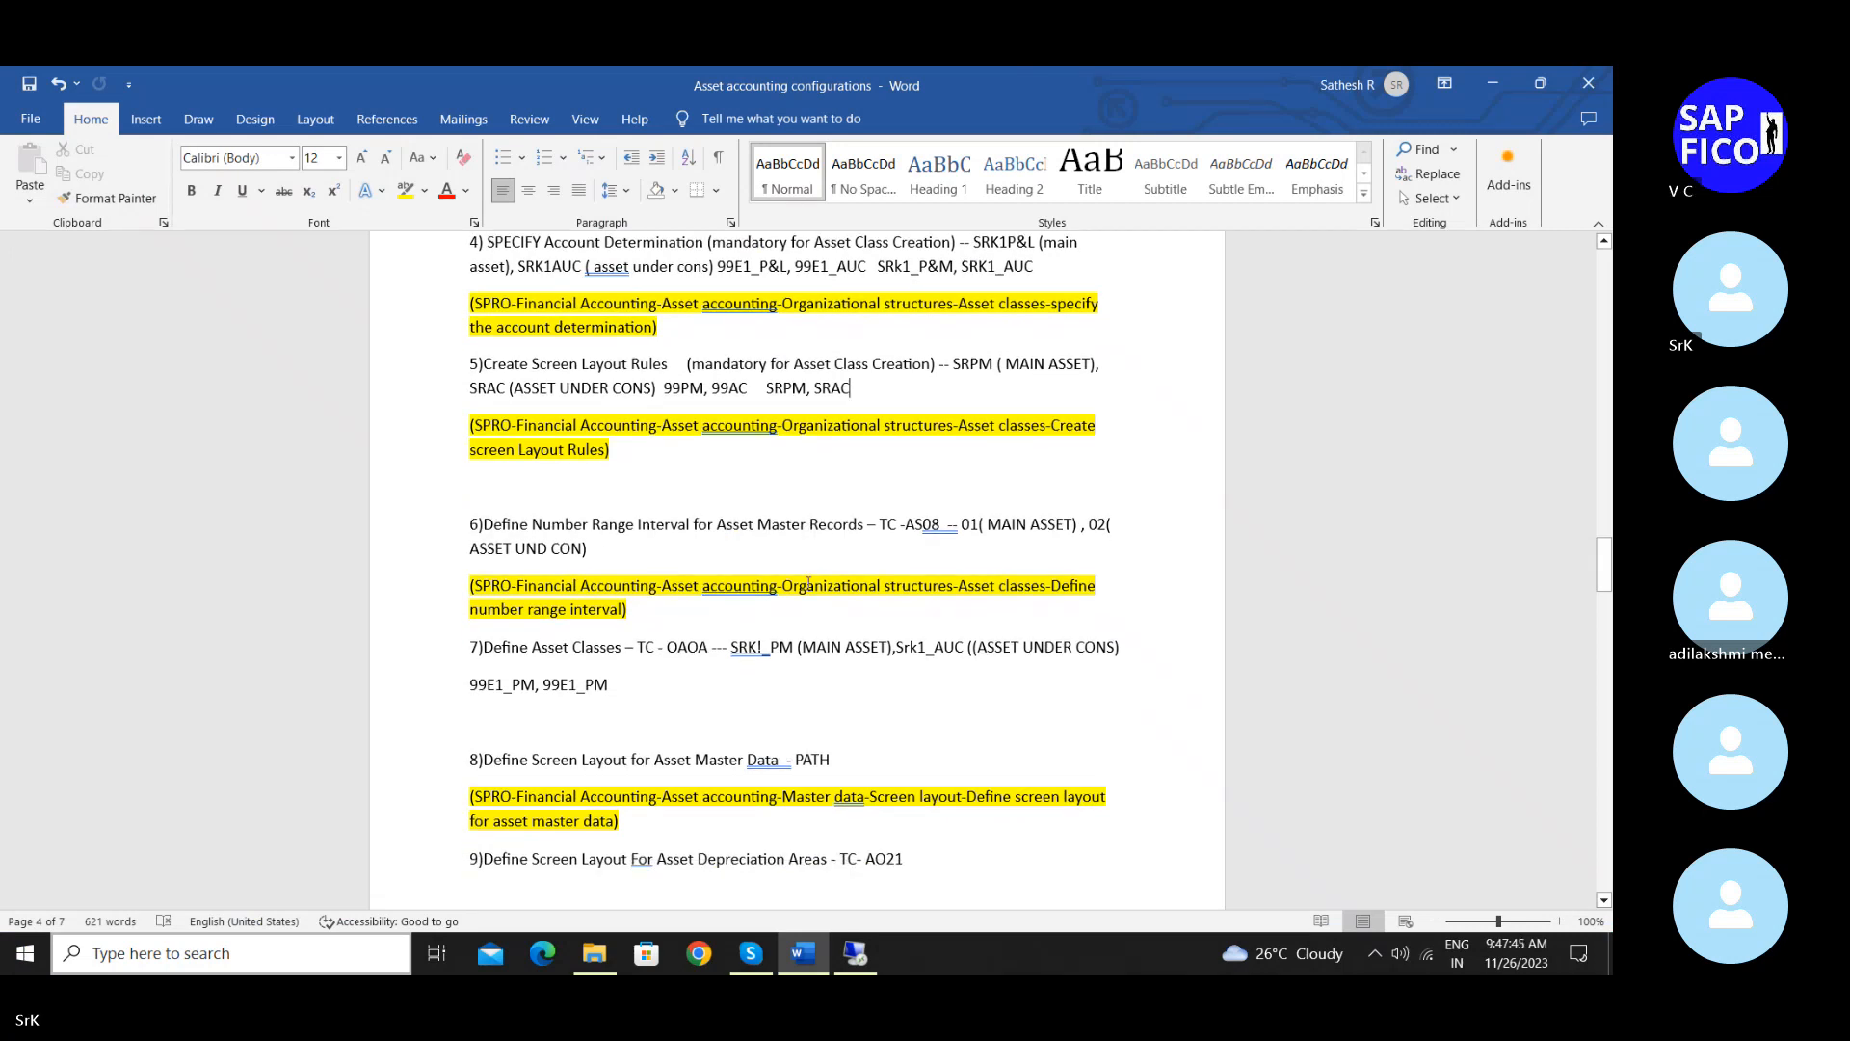
scroll(809, 583, down, 1)
scroll(809, 583, down, 3)
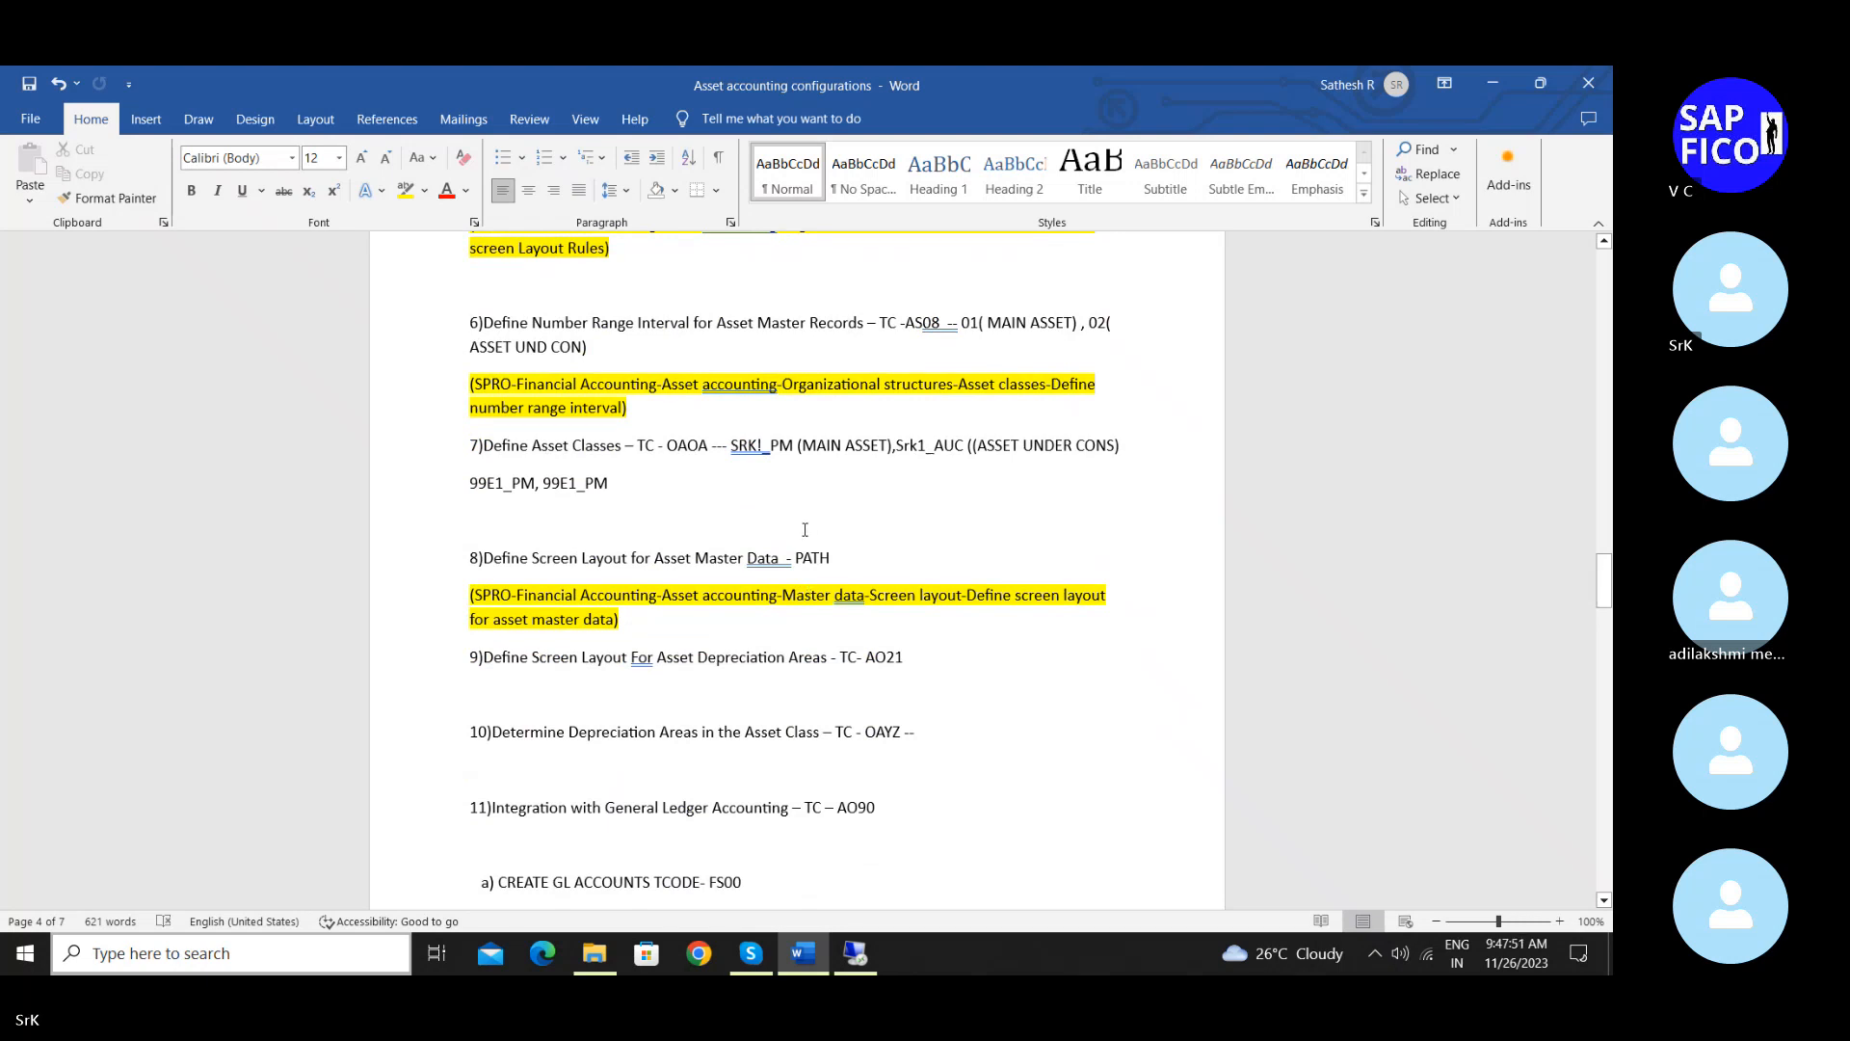
click(864, 946)
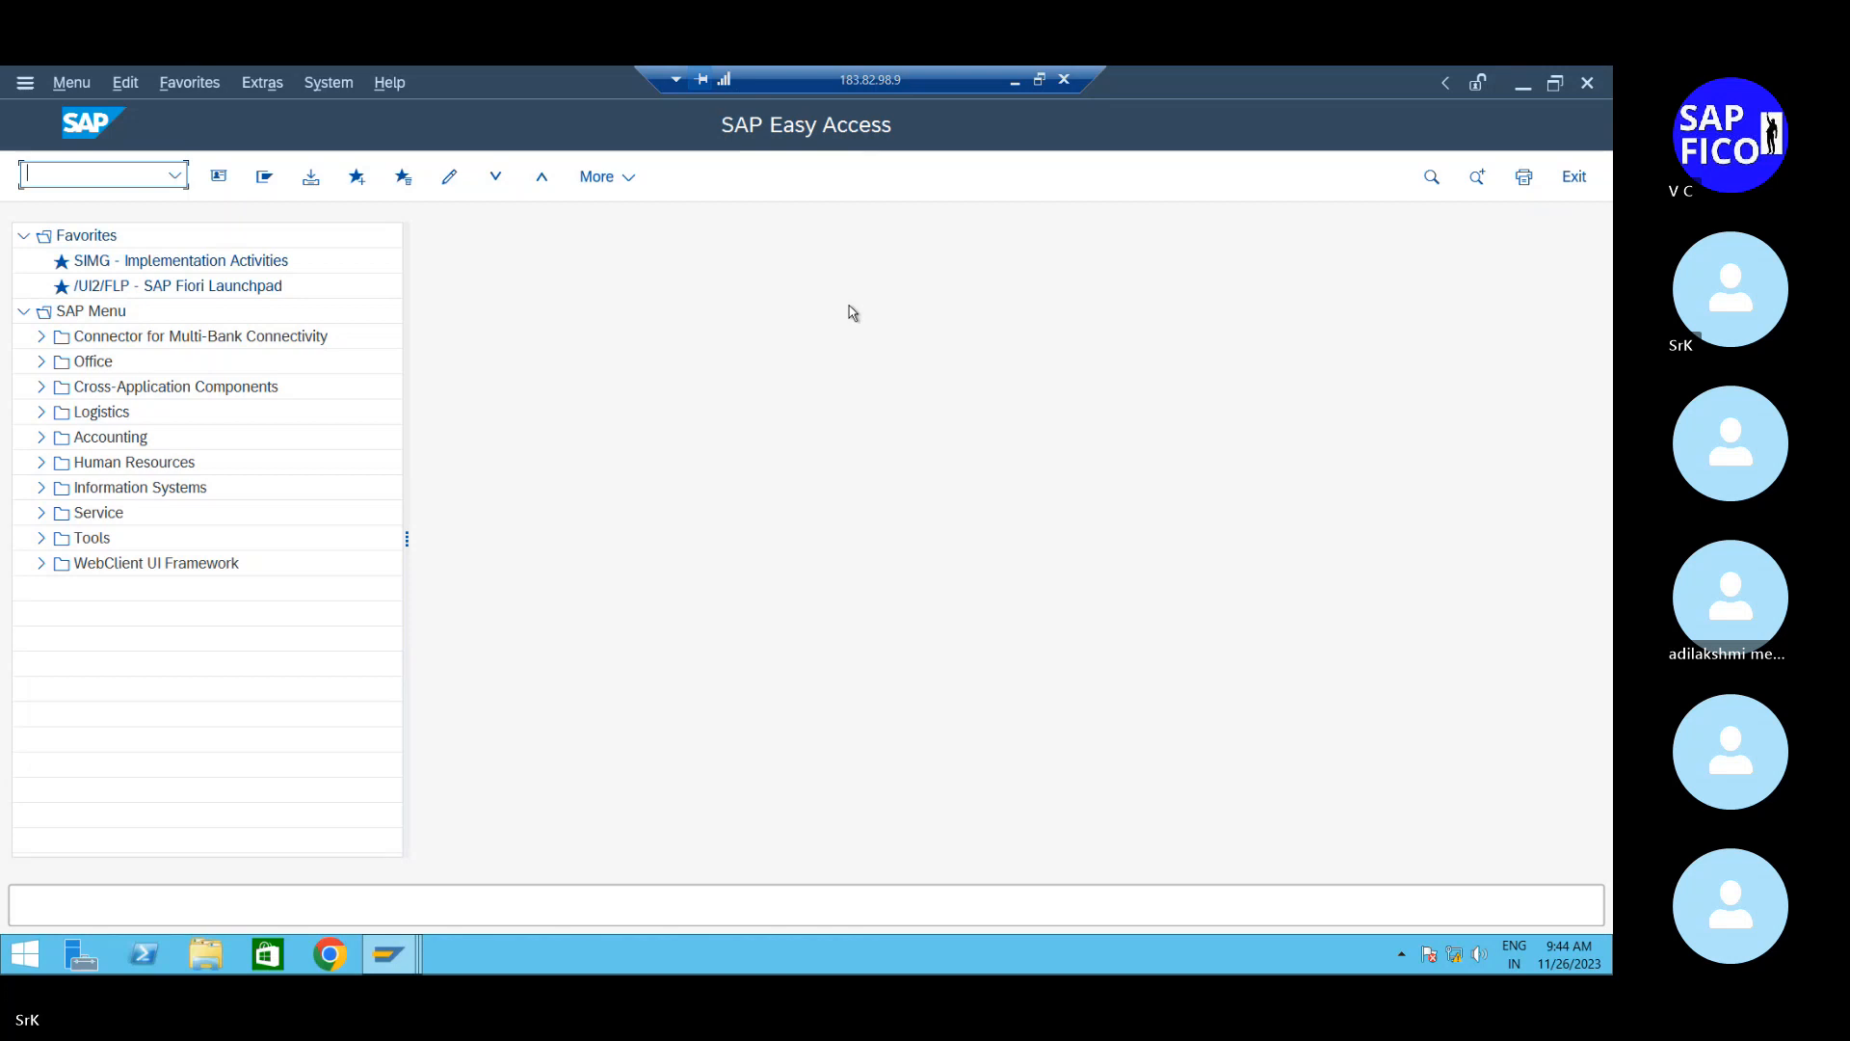
click(386, 956)
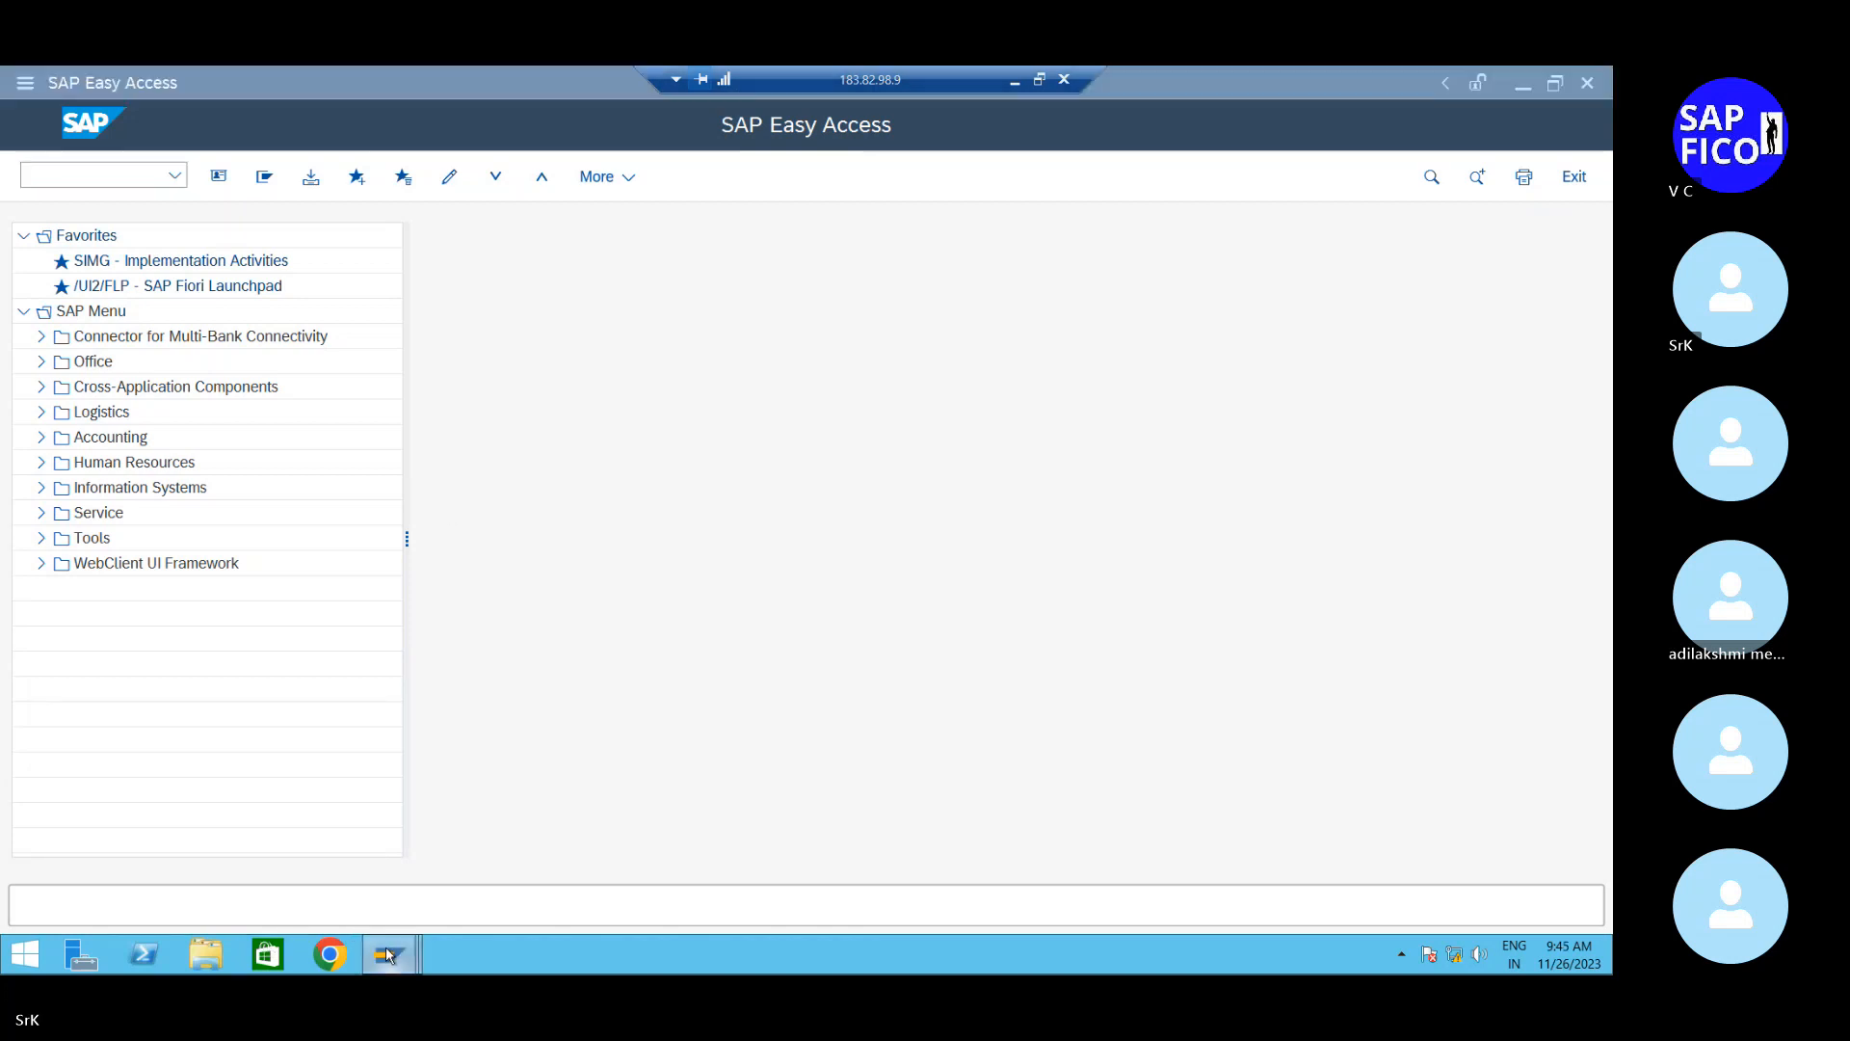
click(392, 887)
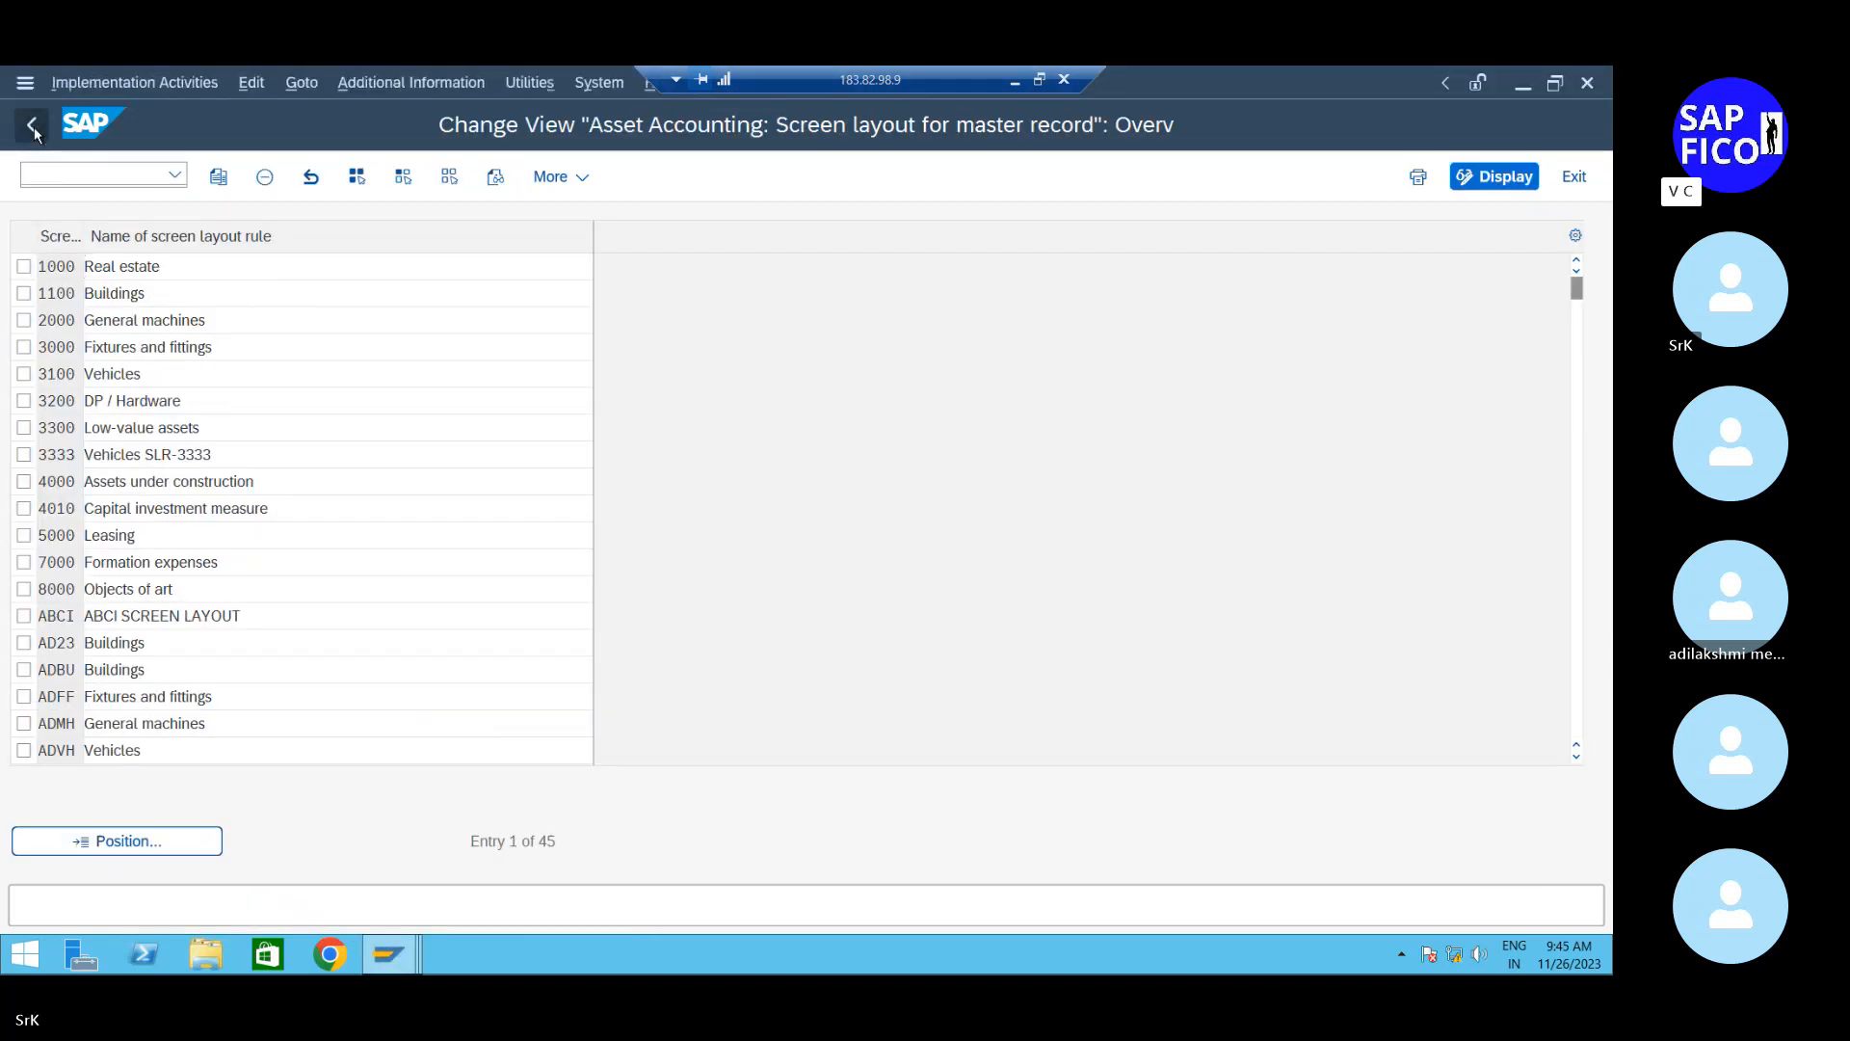
click(34, 130)
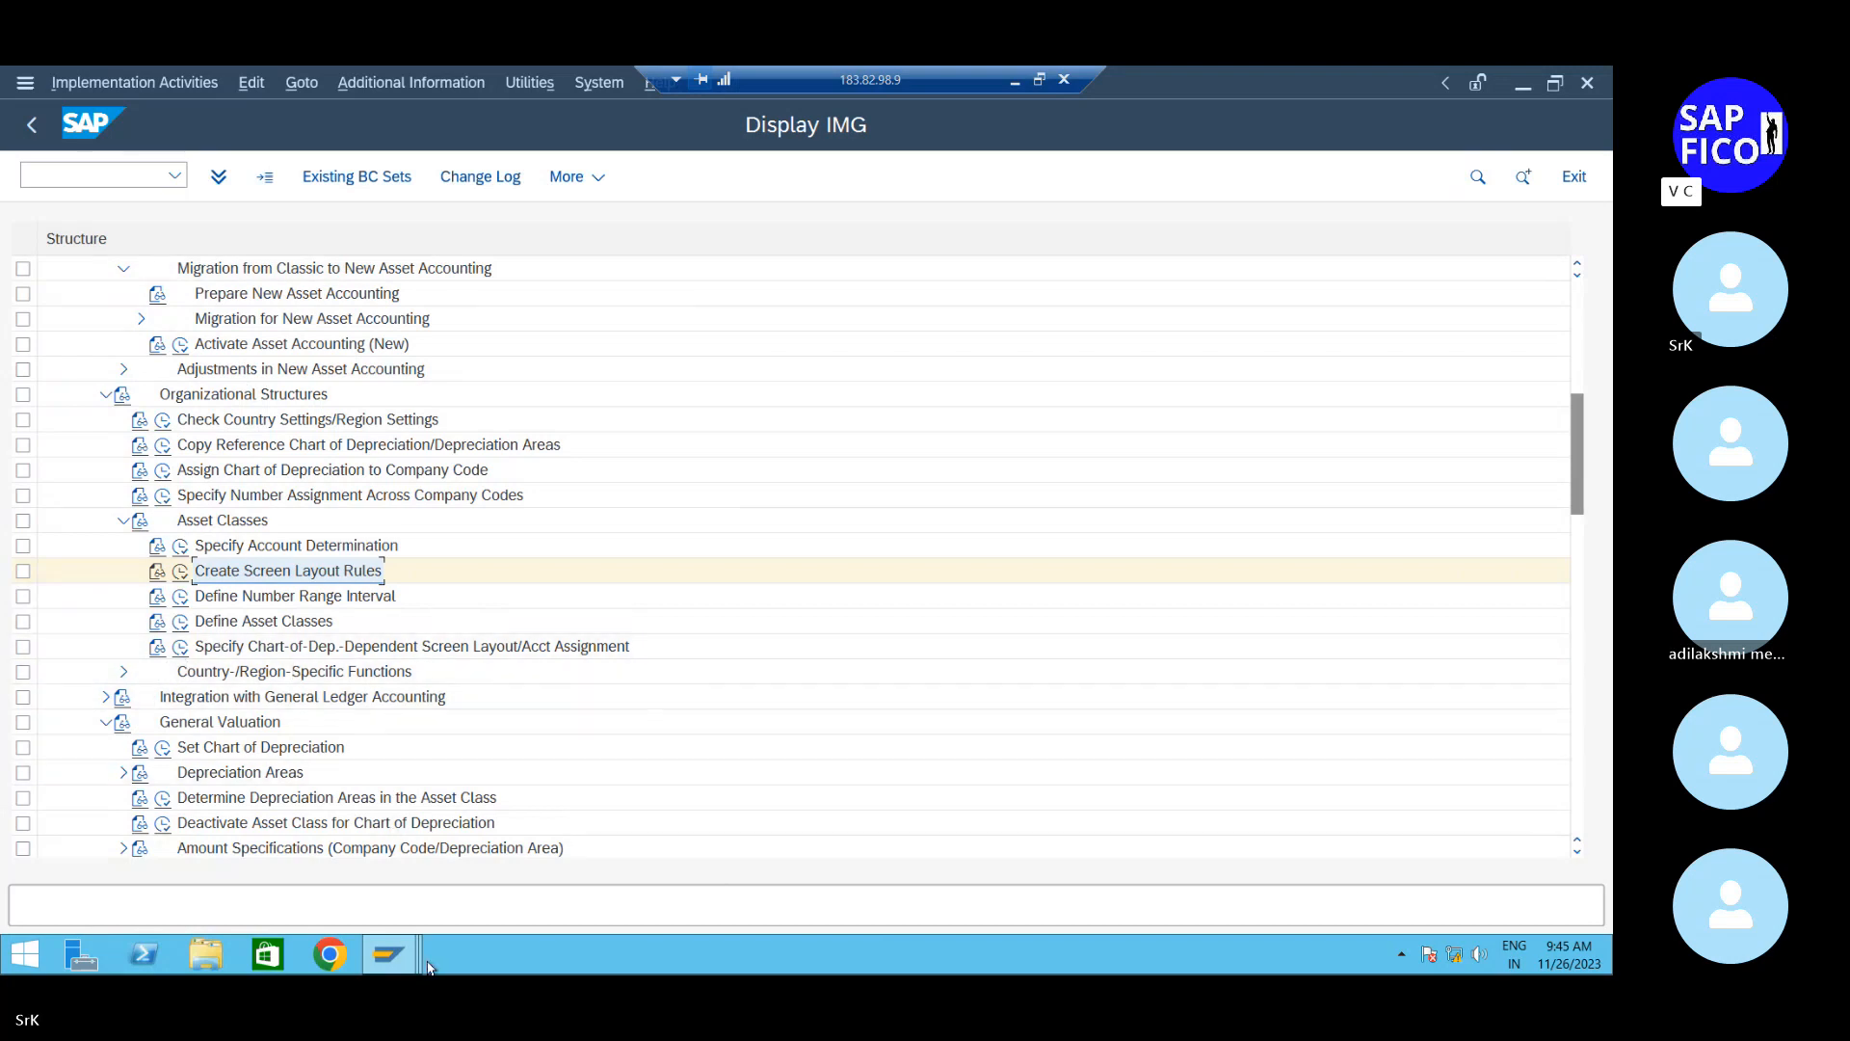
mouse_move(413, 967)
click(181, 624)
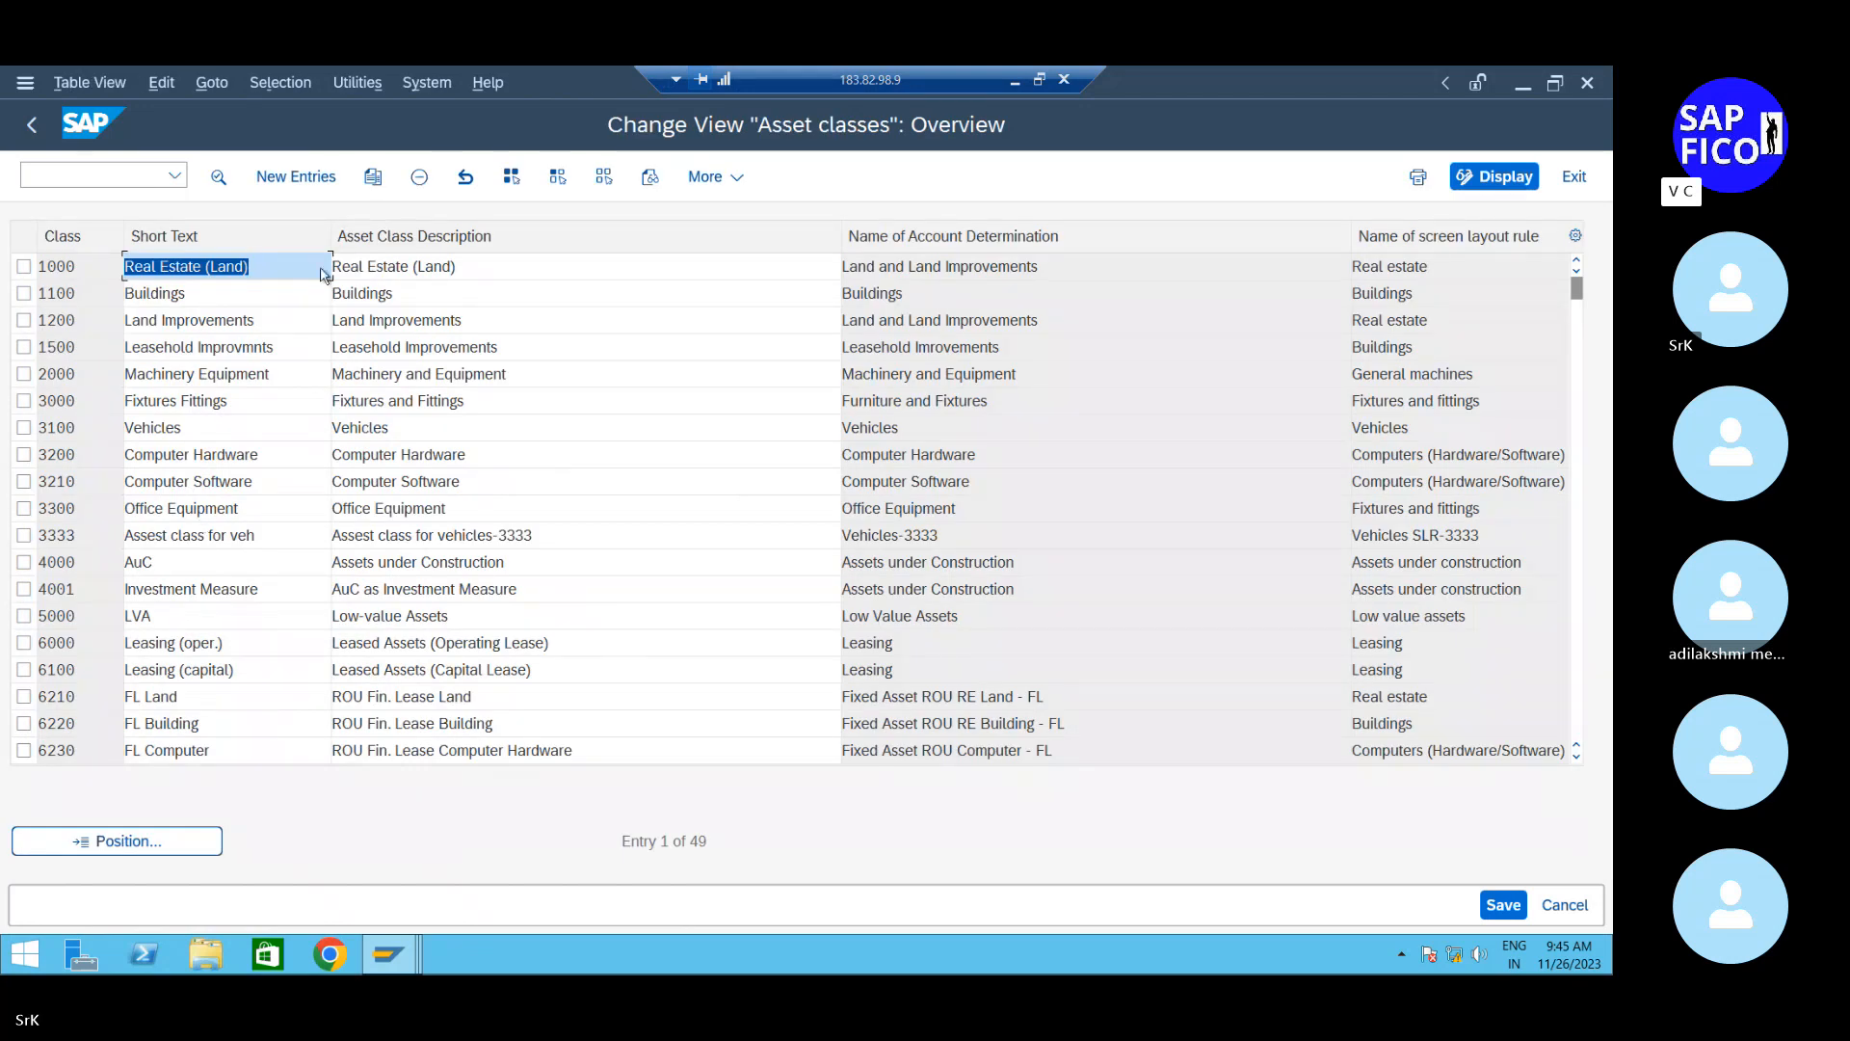
Start a new asset class entry with the key SRK1_PM
click(295, 177)
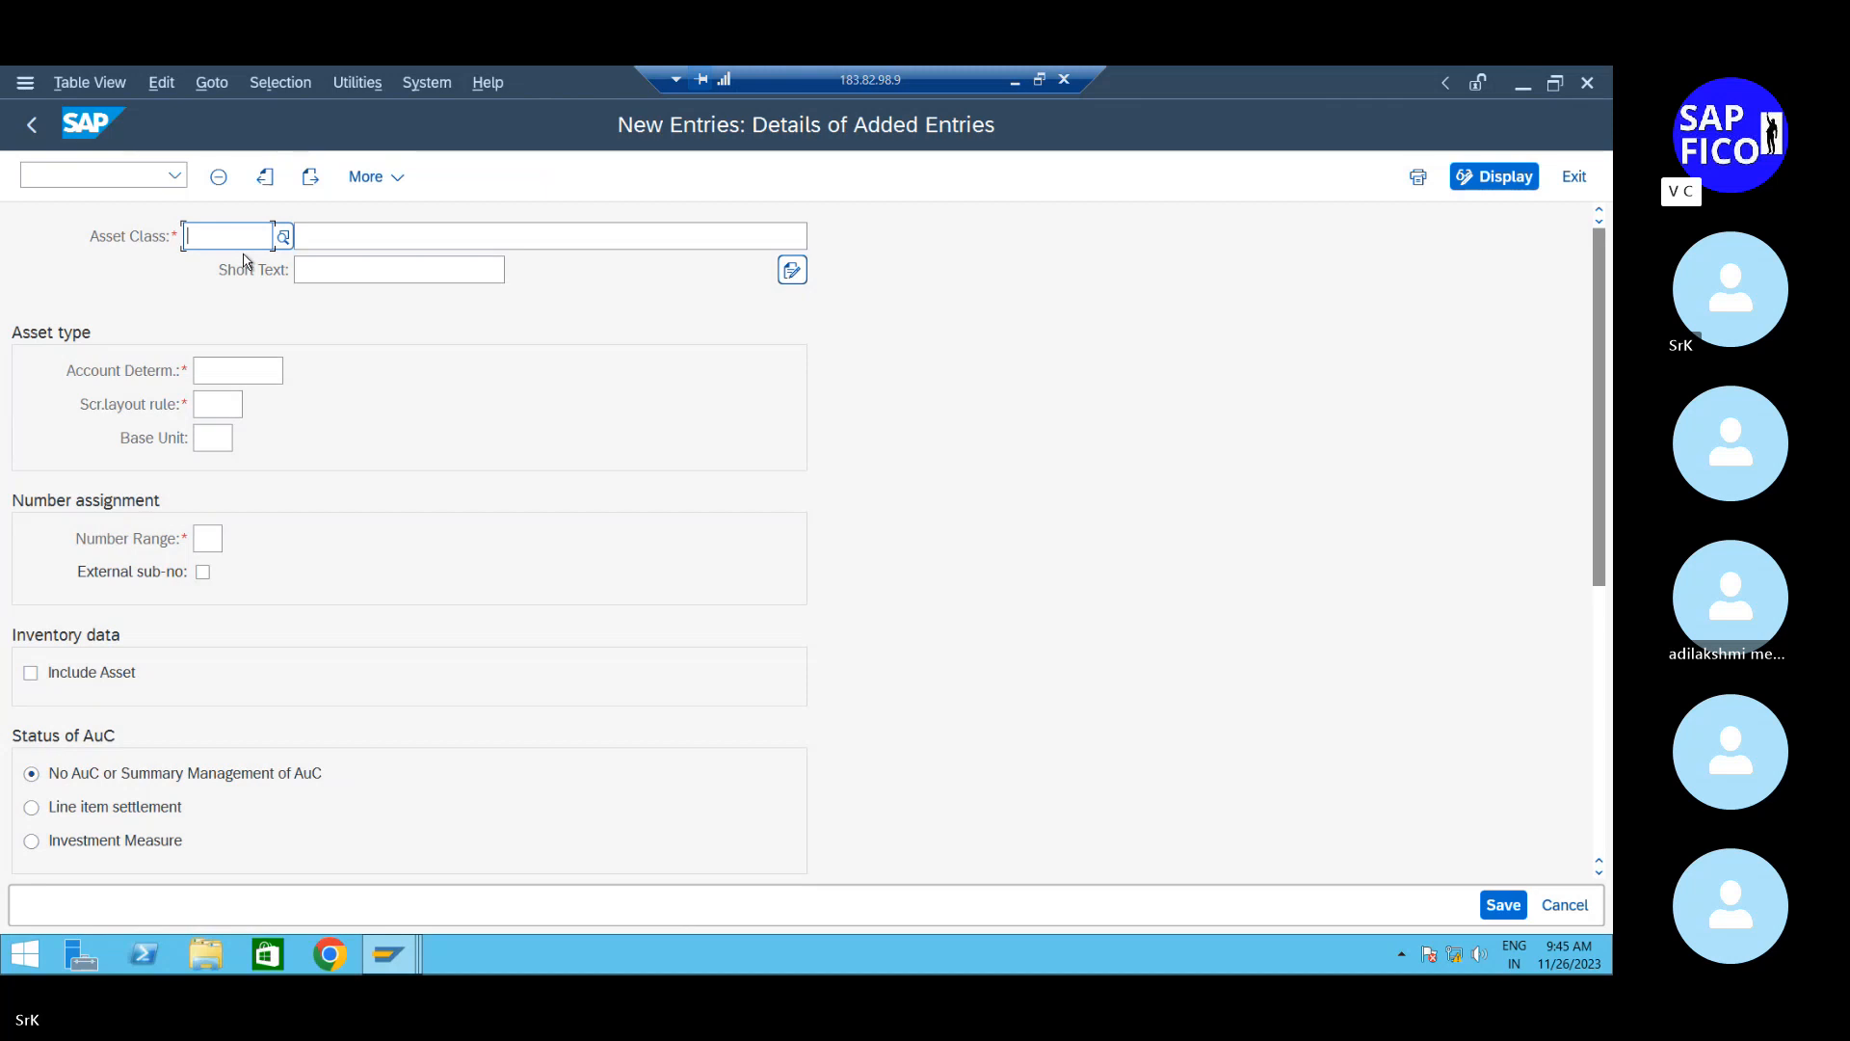
text(SR)
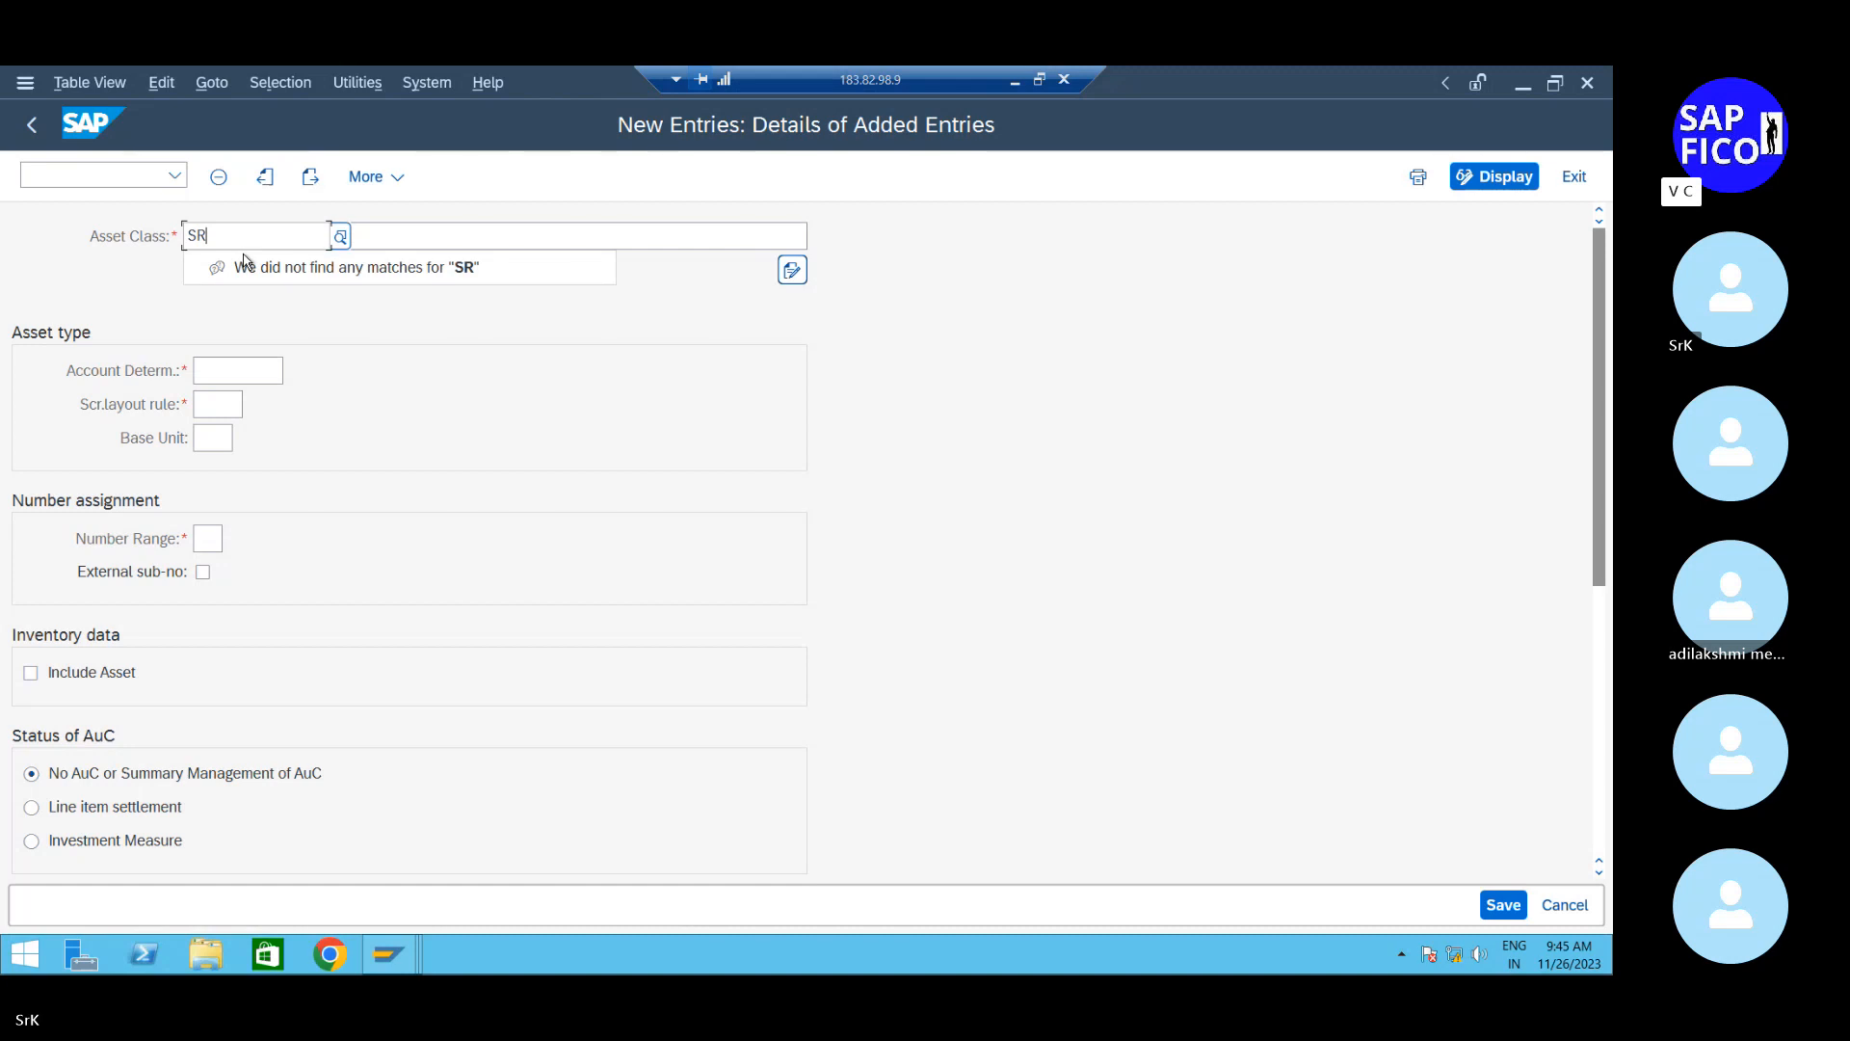
text(k)
key(BackSpace)
text(K1p)
key(BackSpace)
text(_PM)
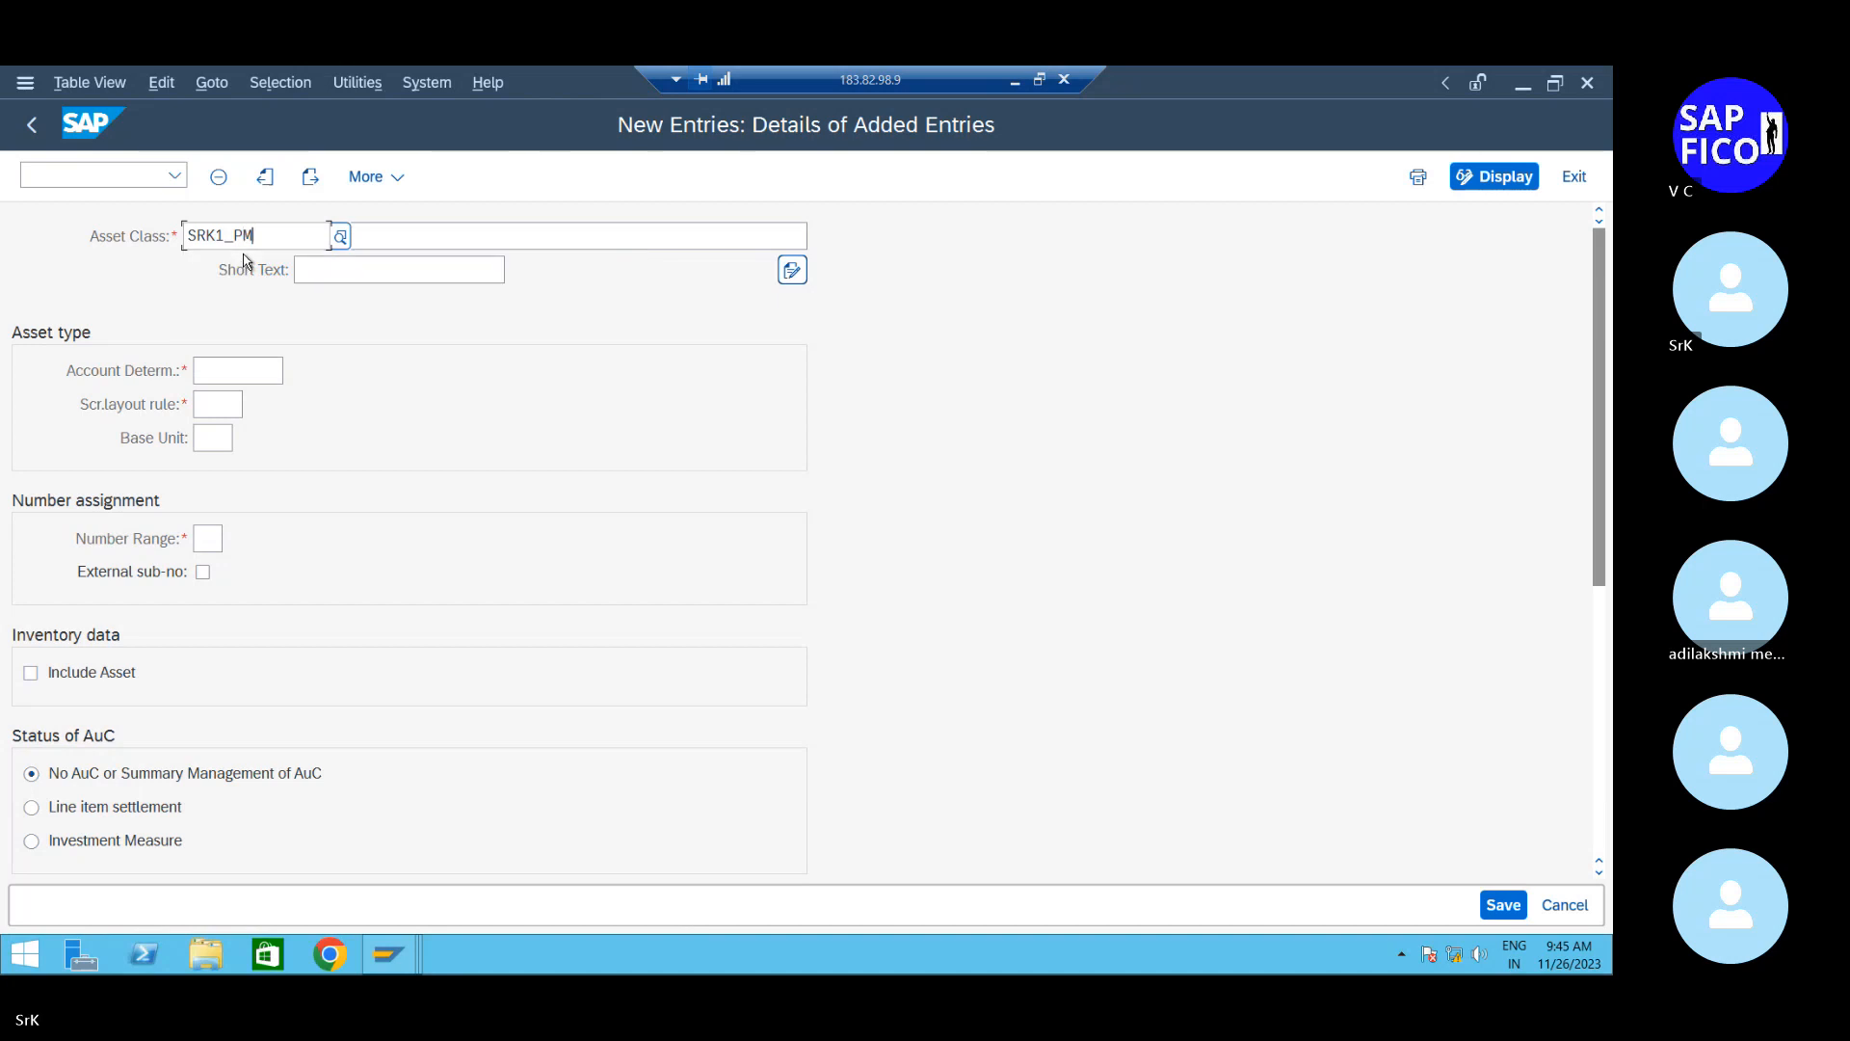
Describe asset class SRK1_PM as Plant and machinery SRK1, with the short text Plant and machinery
click(525, 243)
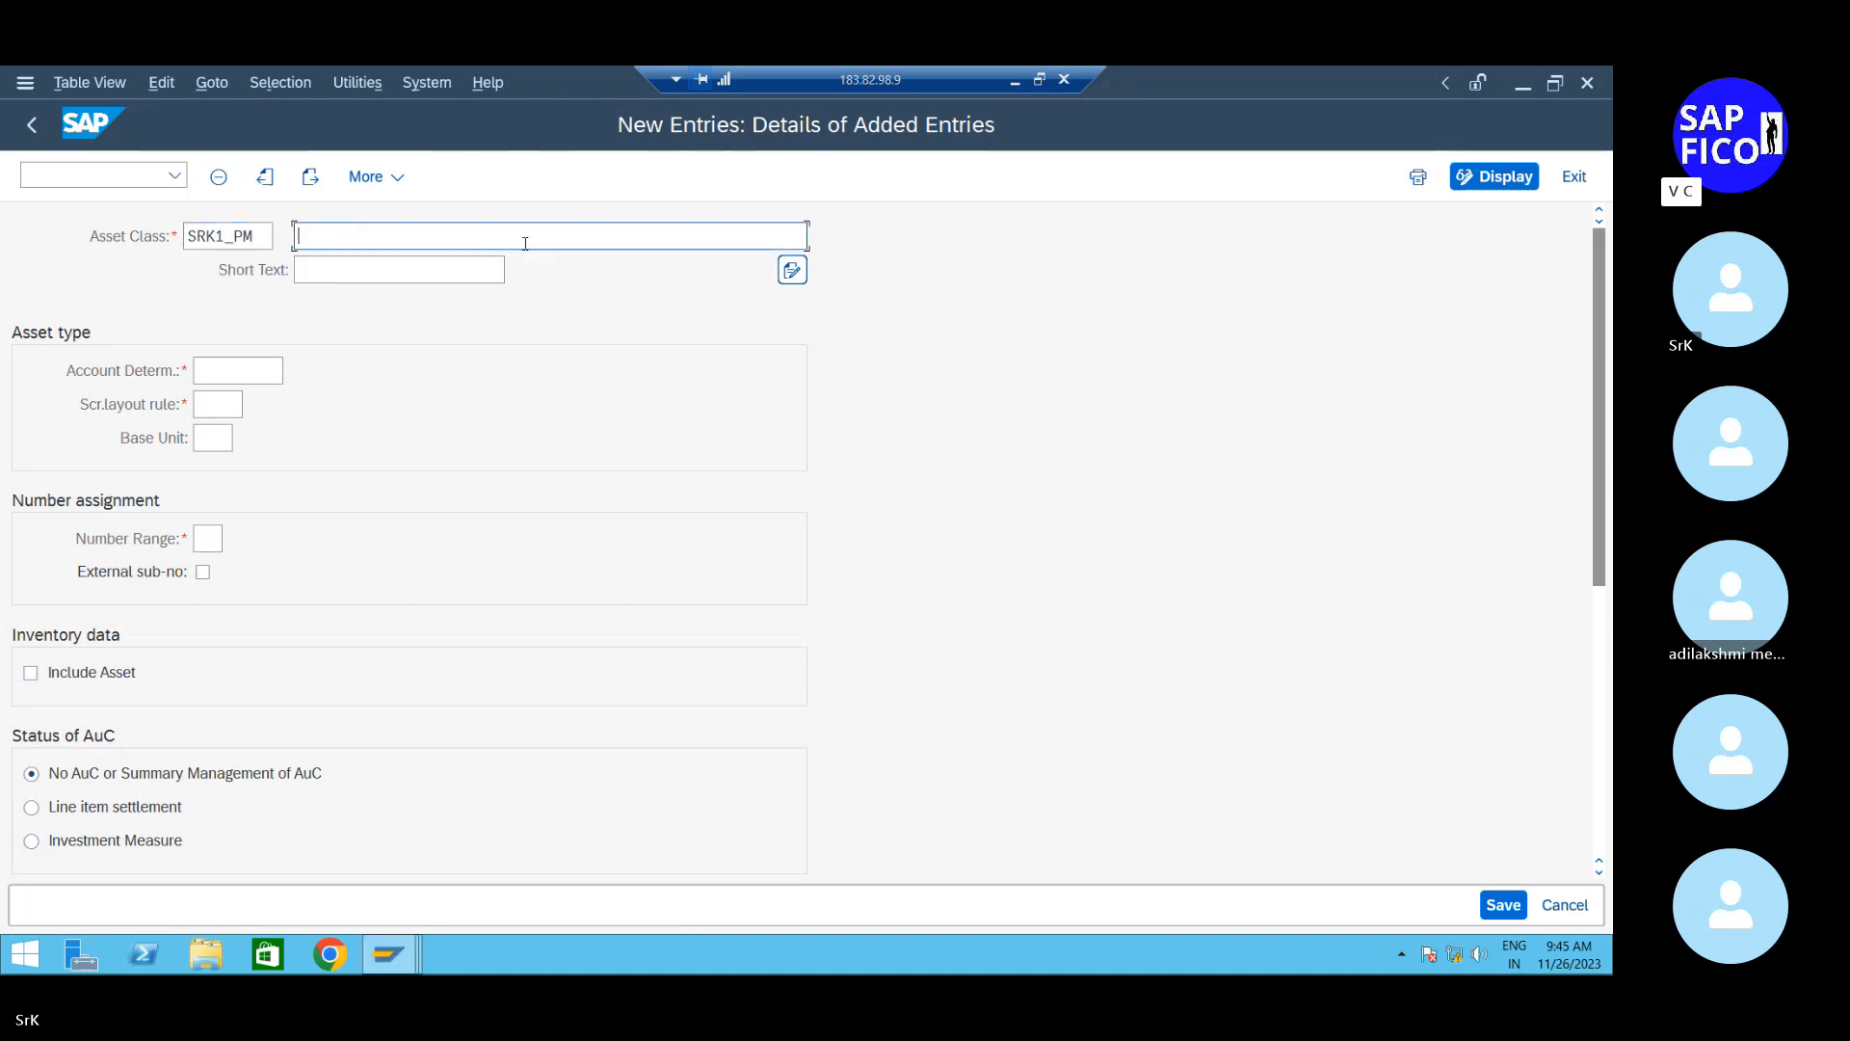
text(p)
key(BackSpace)
text(Plant and machiery SRK)
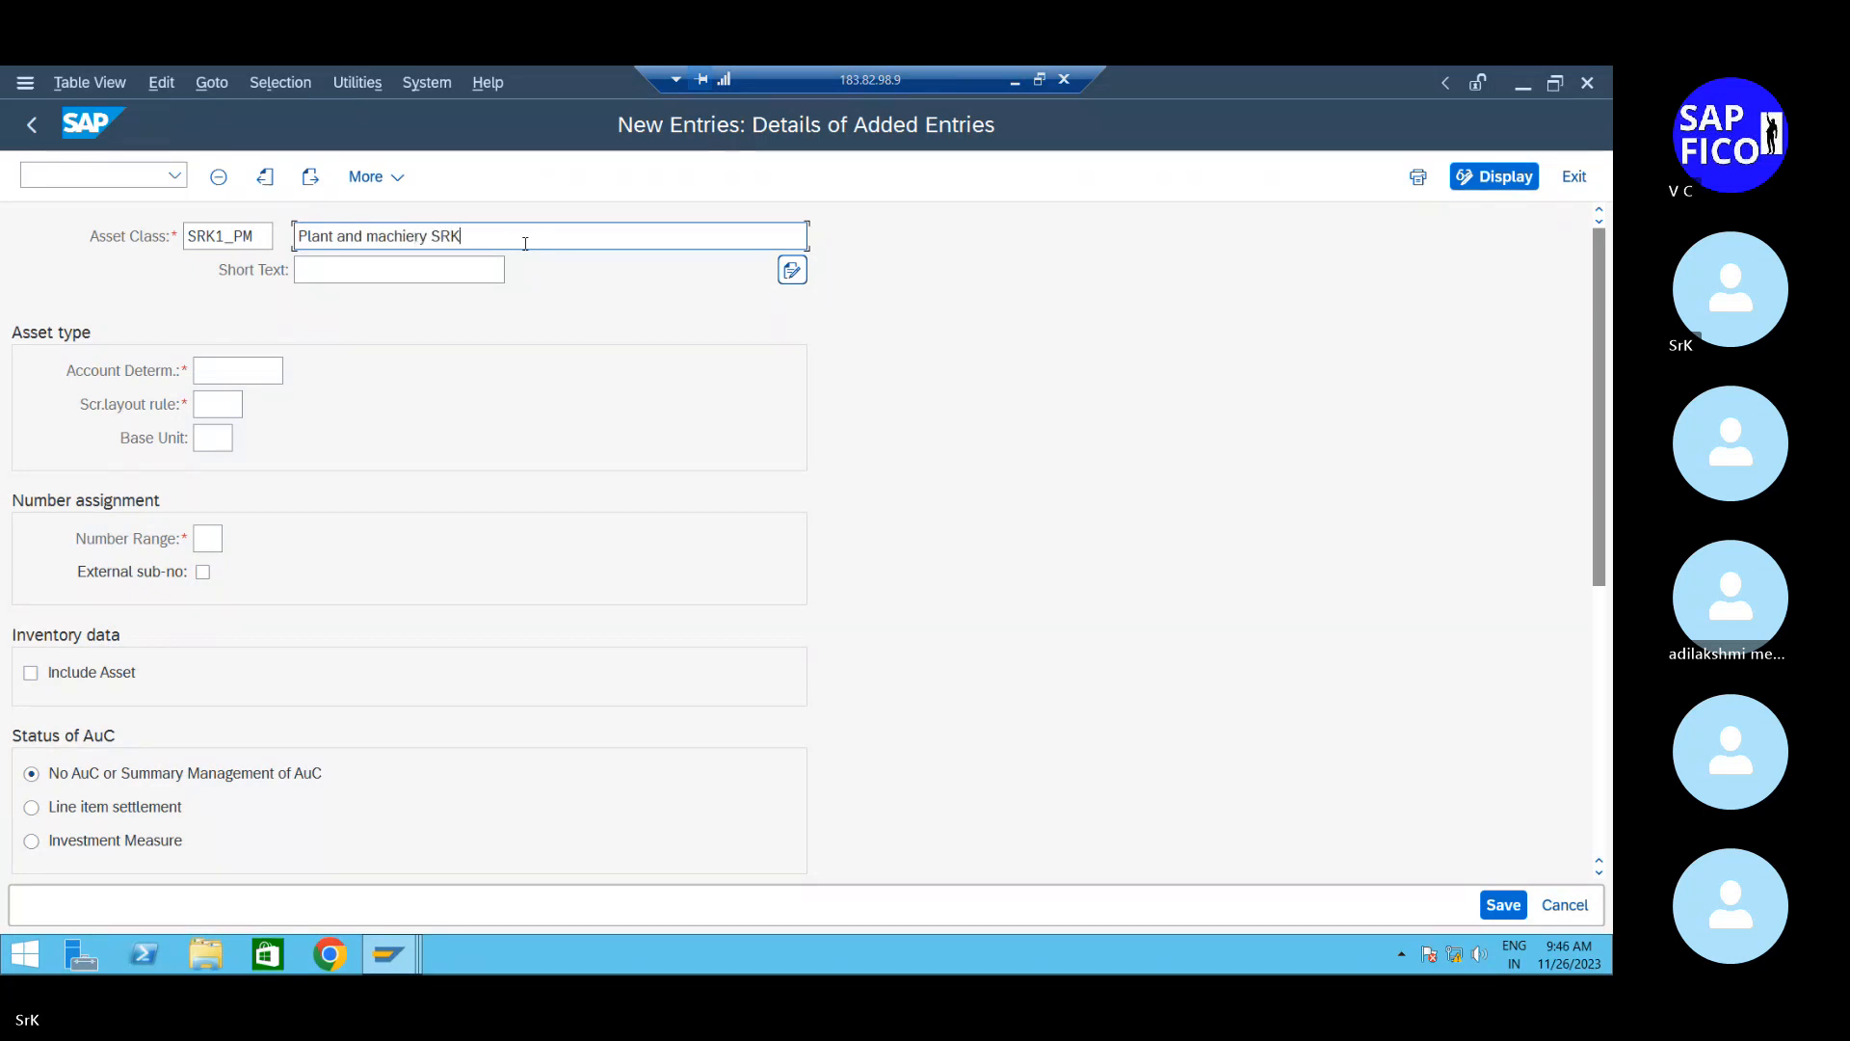
text(1)
click(343, 277)
text(Plant a)
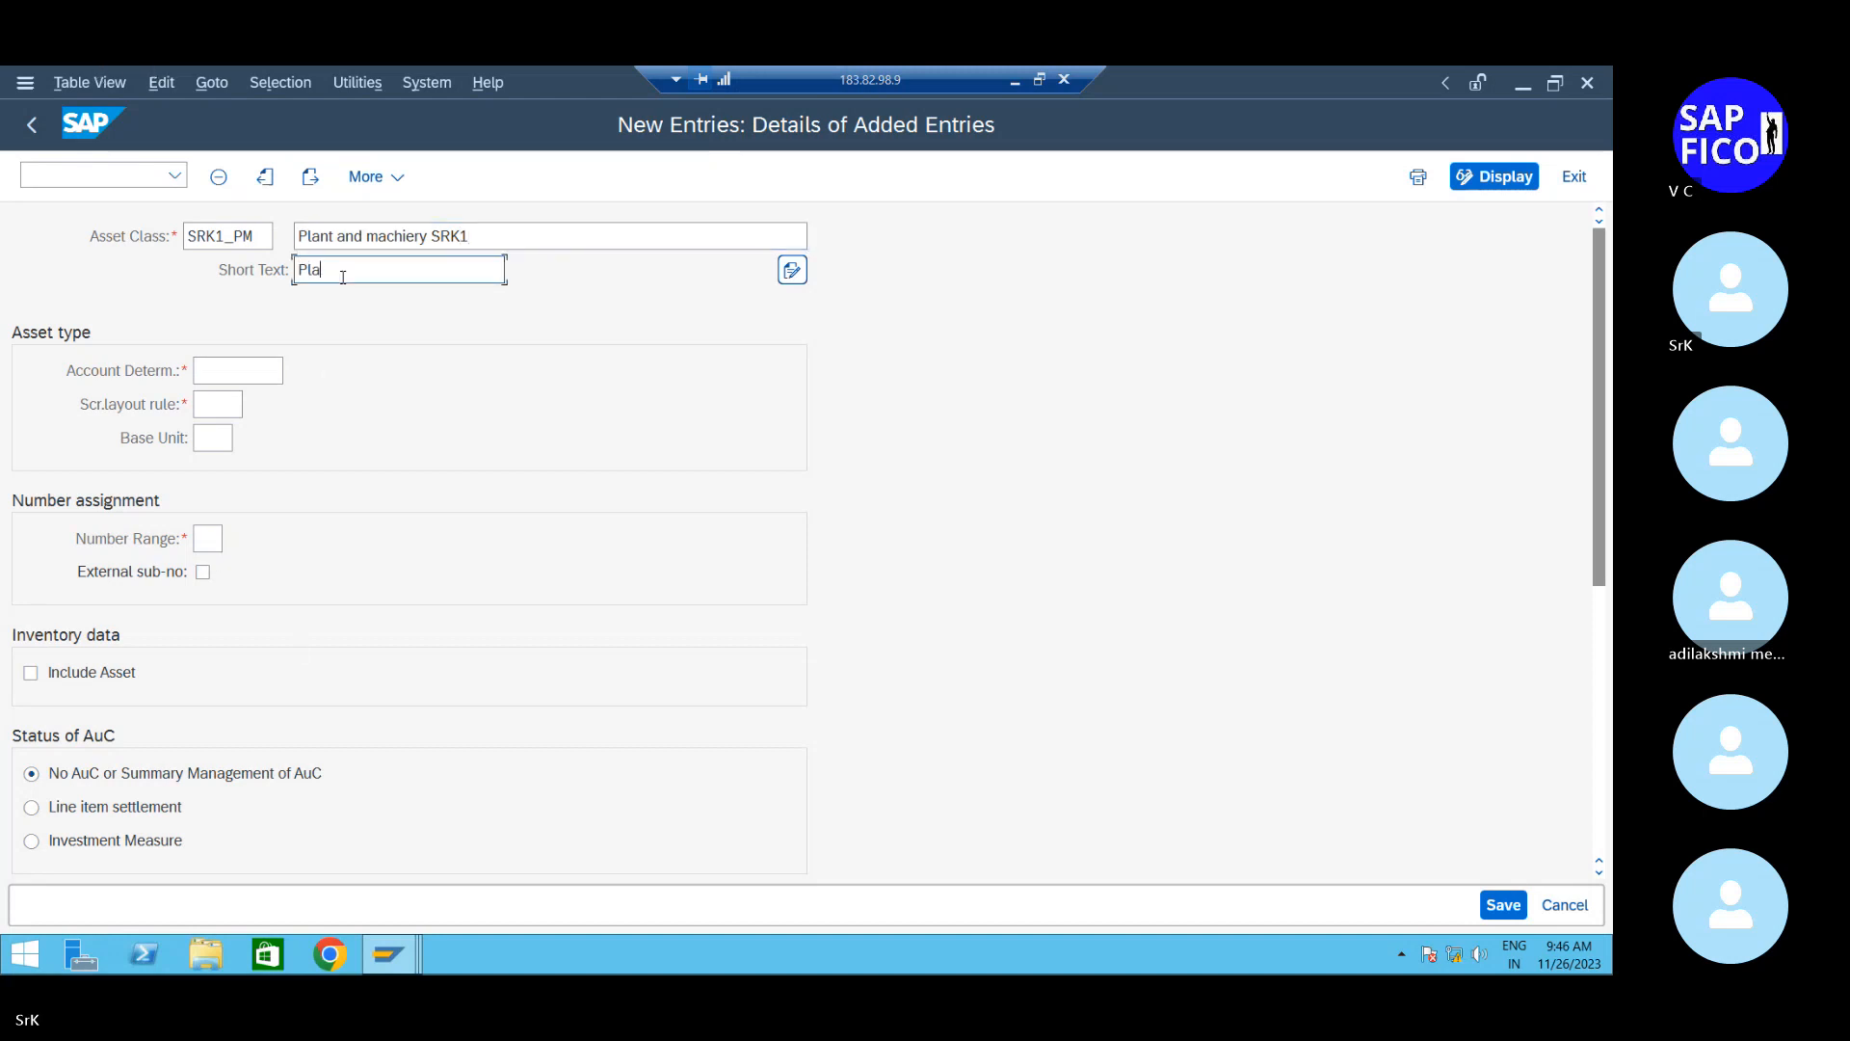
text(machinery)
click(387, 235)
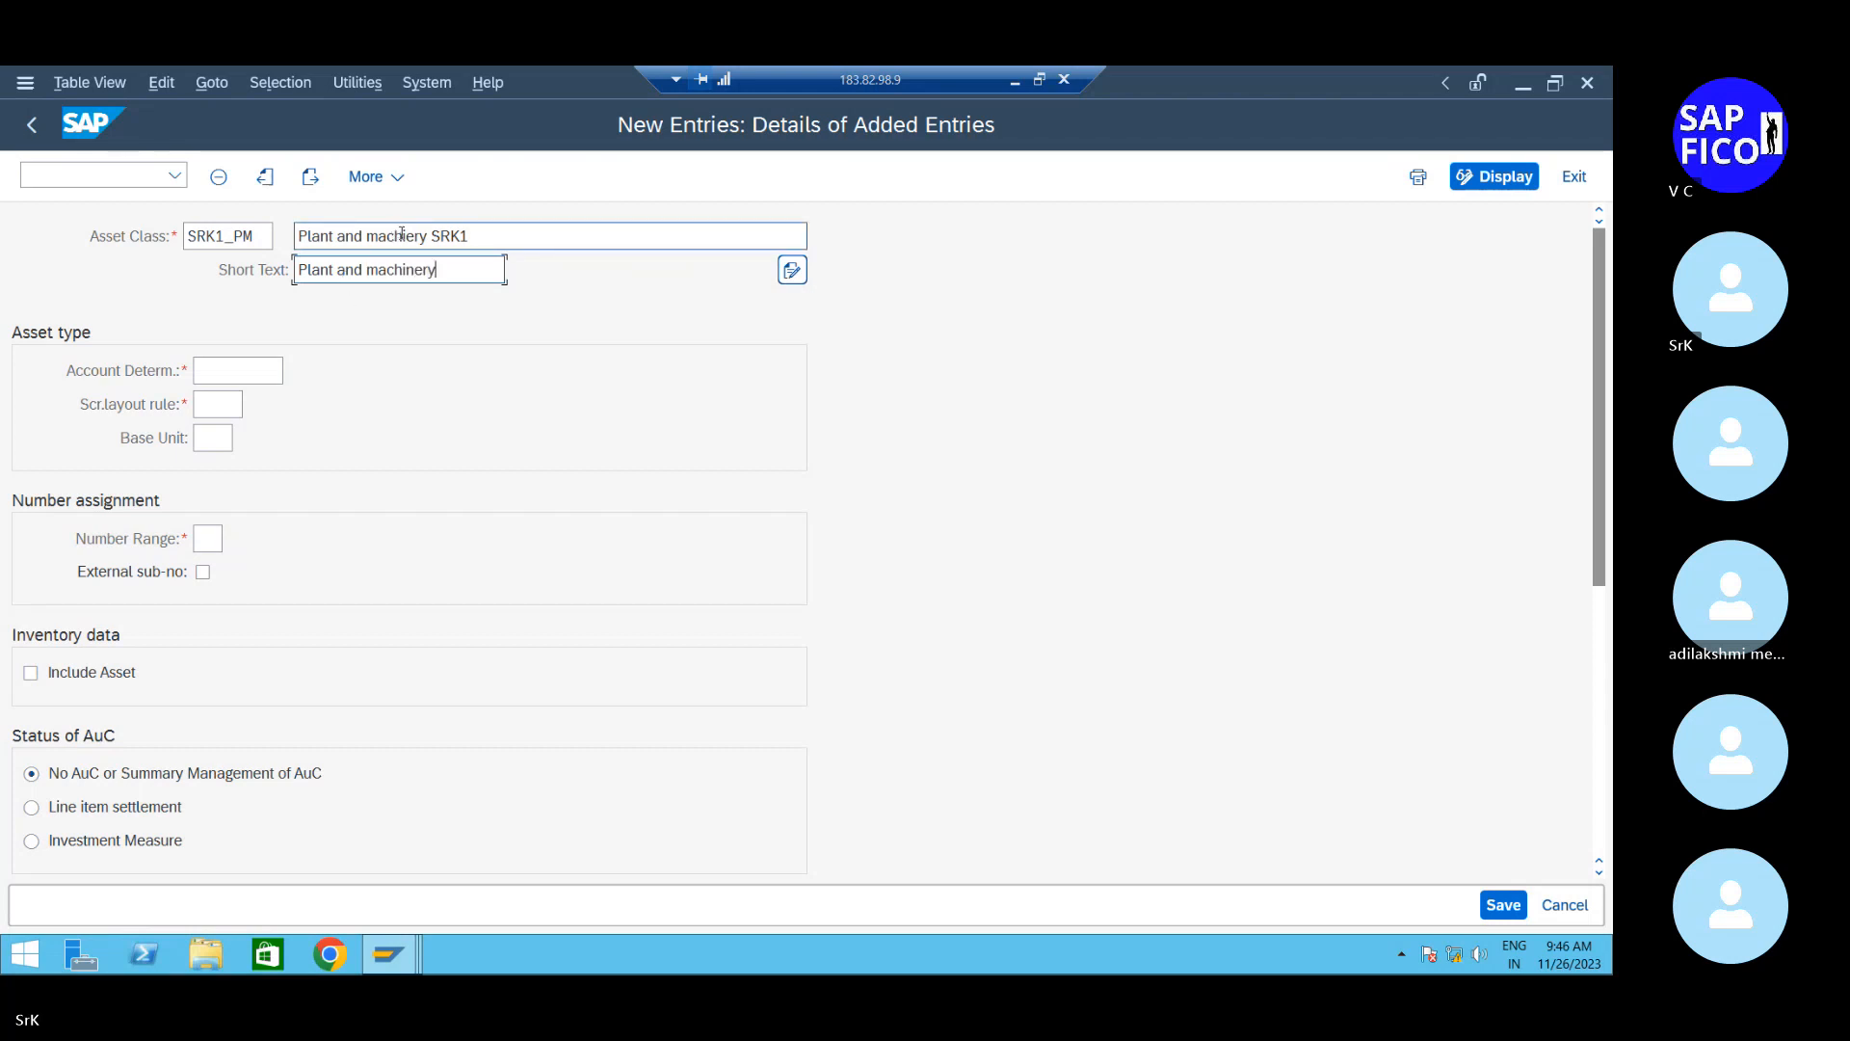
text(n)
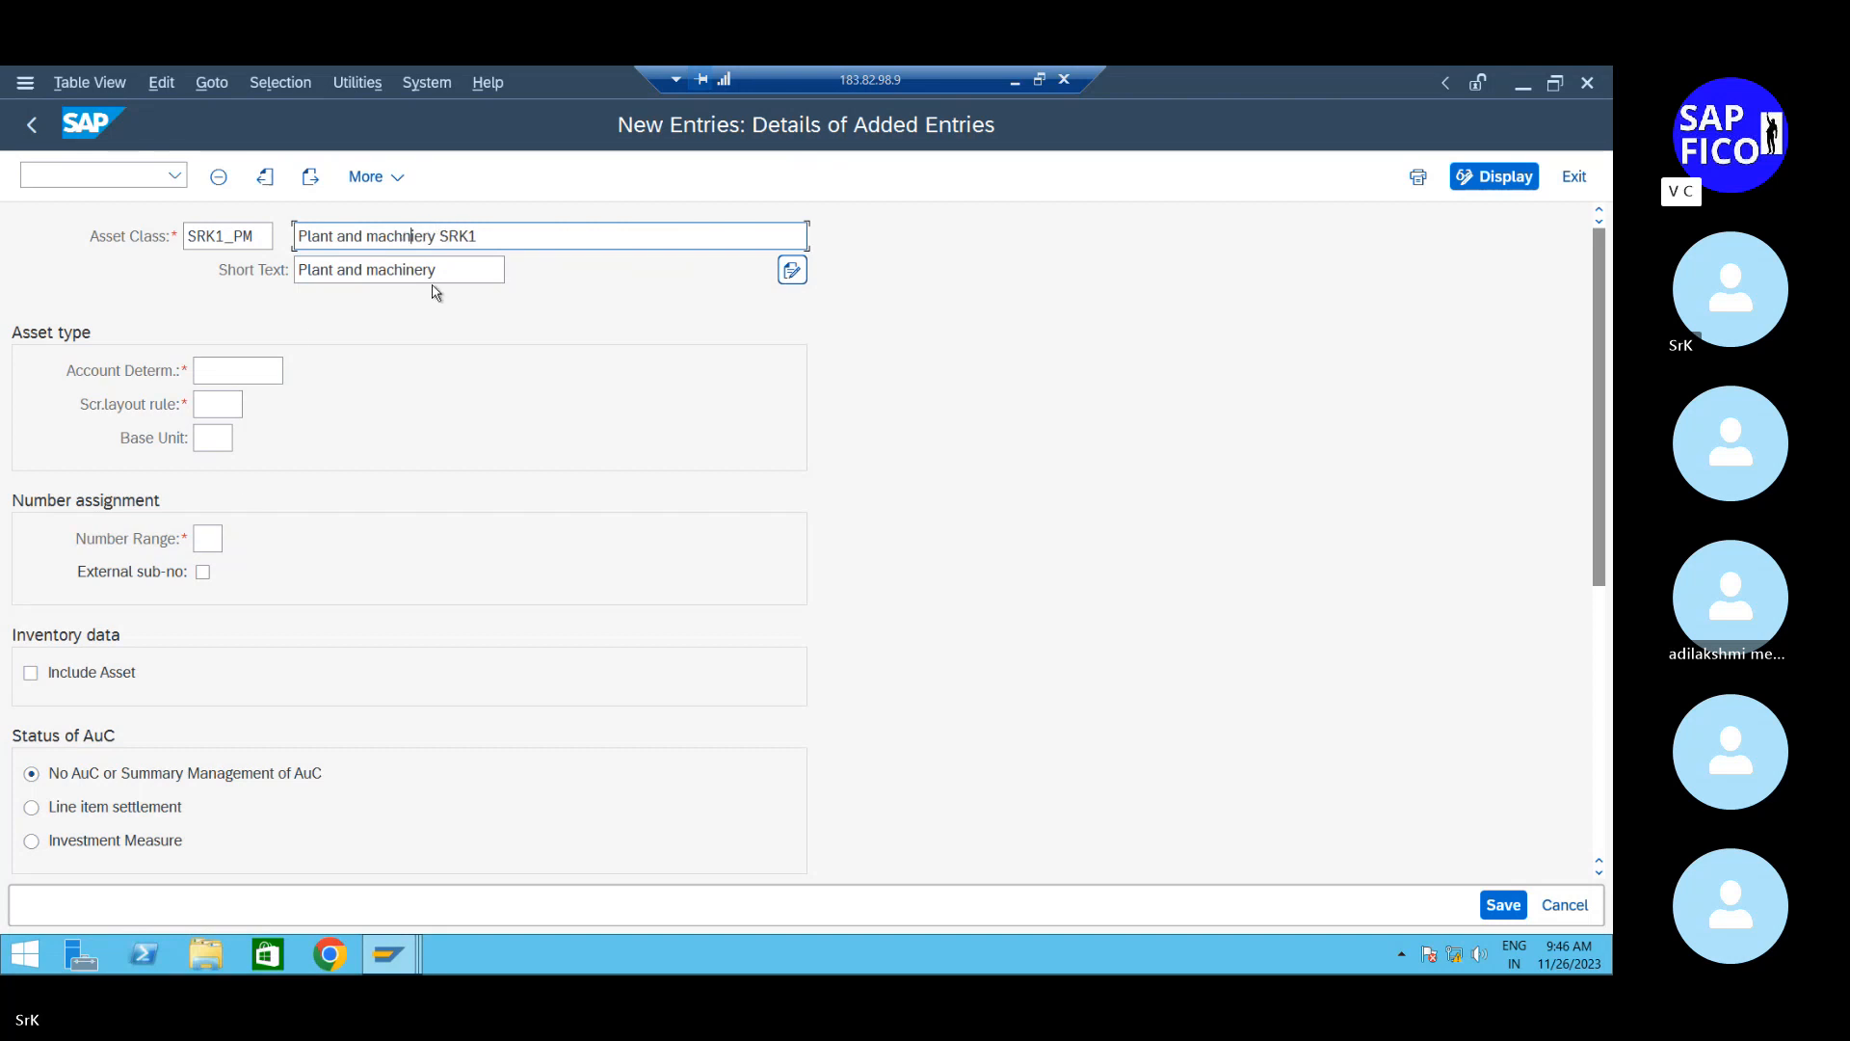
key(Delete)
text(i)
Assign account determination SRK1_P&M and screen layout rule SRPM to asset class SRK1_PM
click(232, 370)
text(sr)
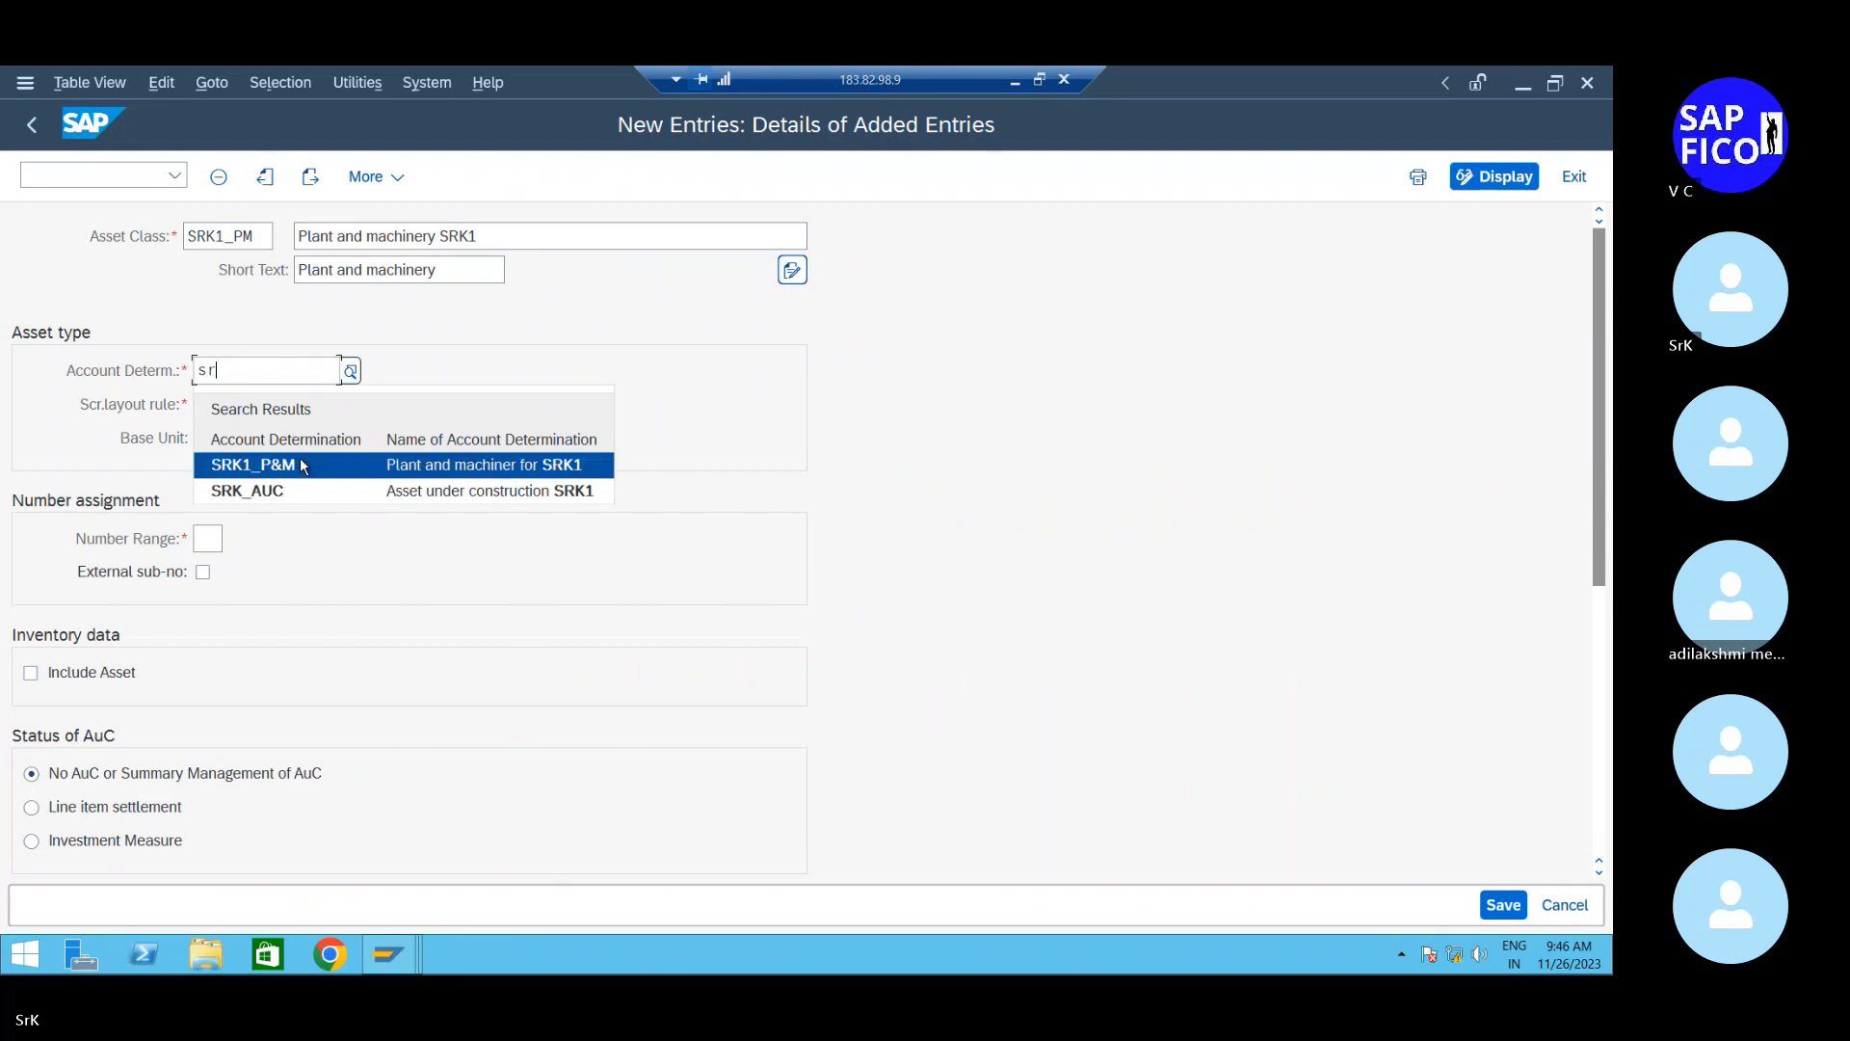
click(298, 464)
click(233, 408)
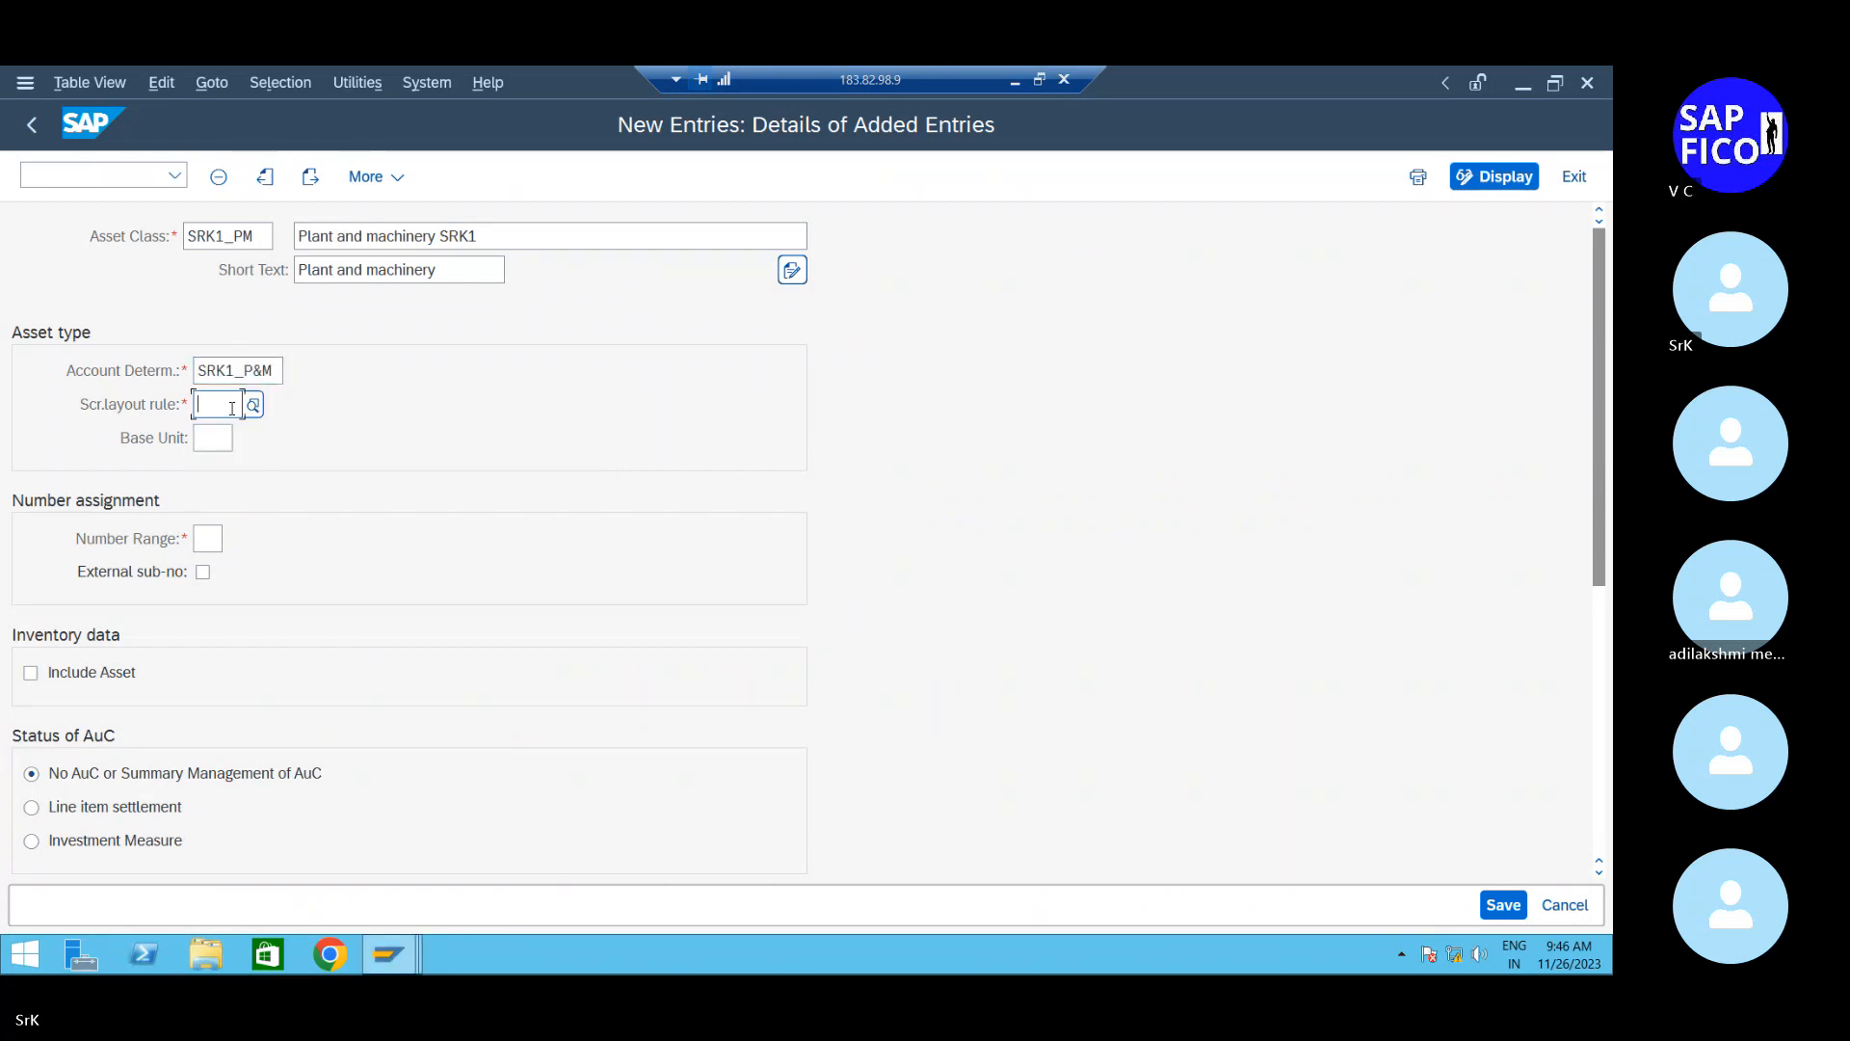
text(sr)
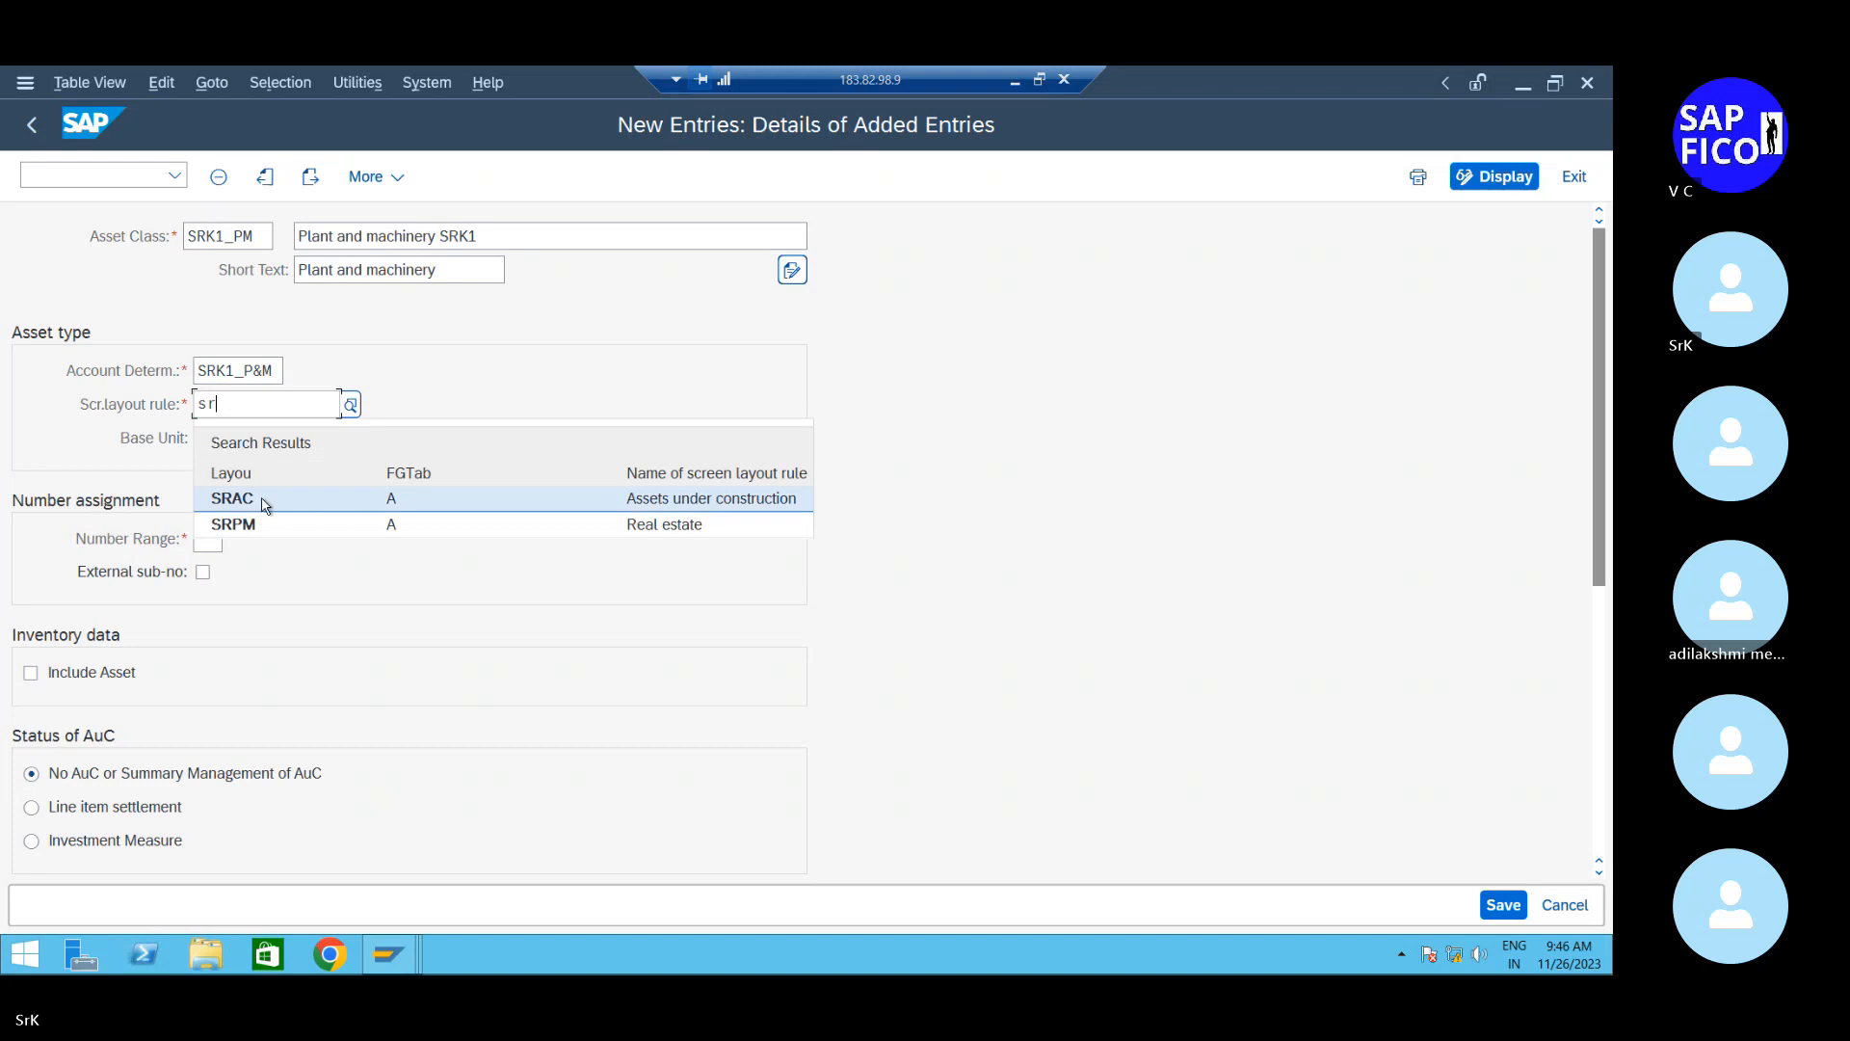
click(259, 525)
Set the asset class's number range to 01 and include its assets in the inventory data, leaving the base unit empty
click(205, 443)
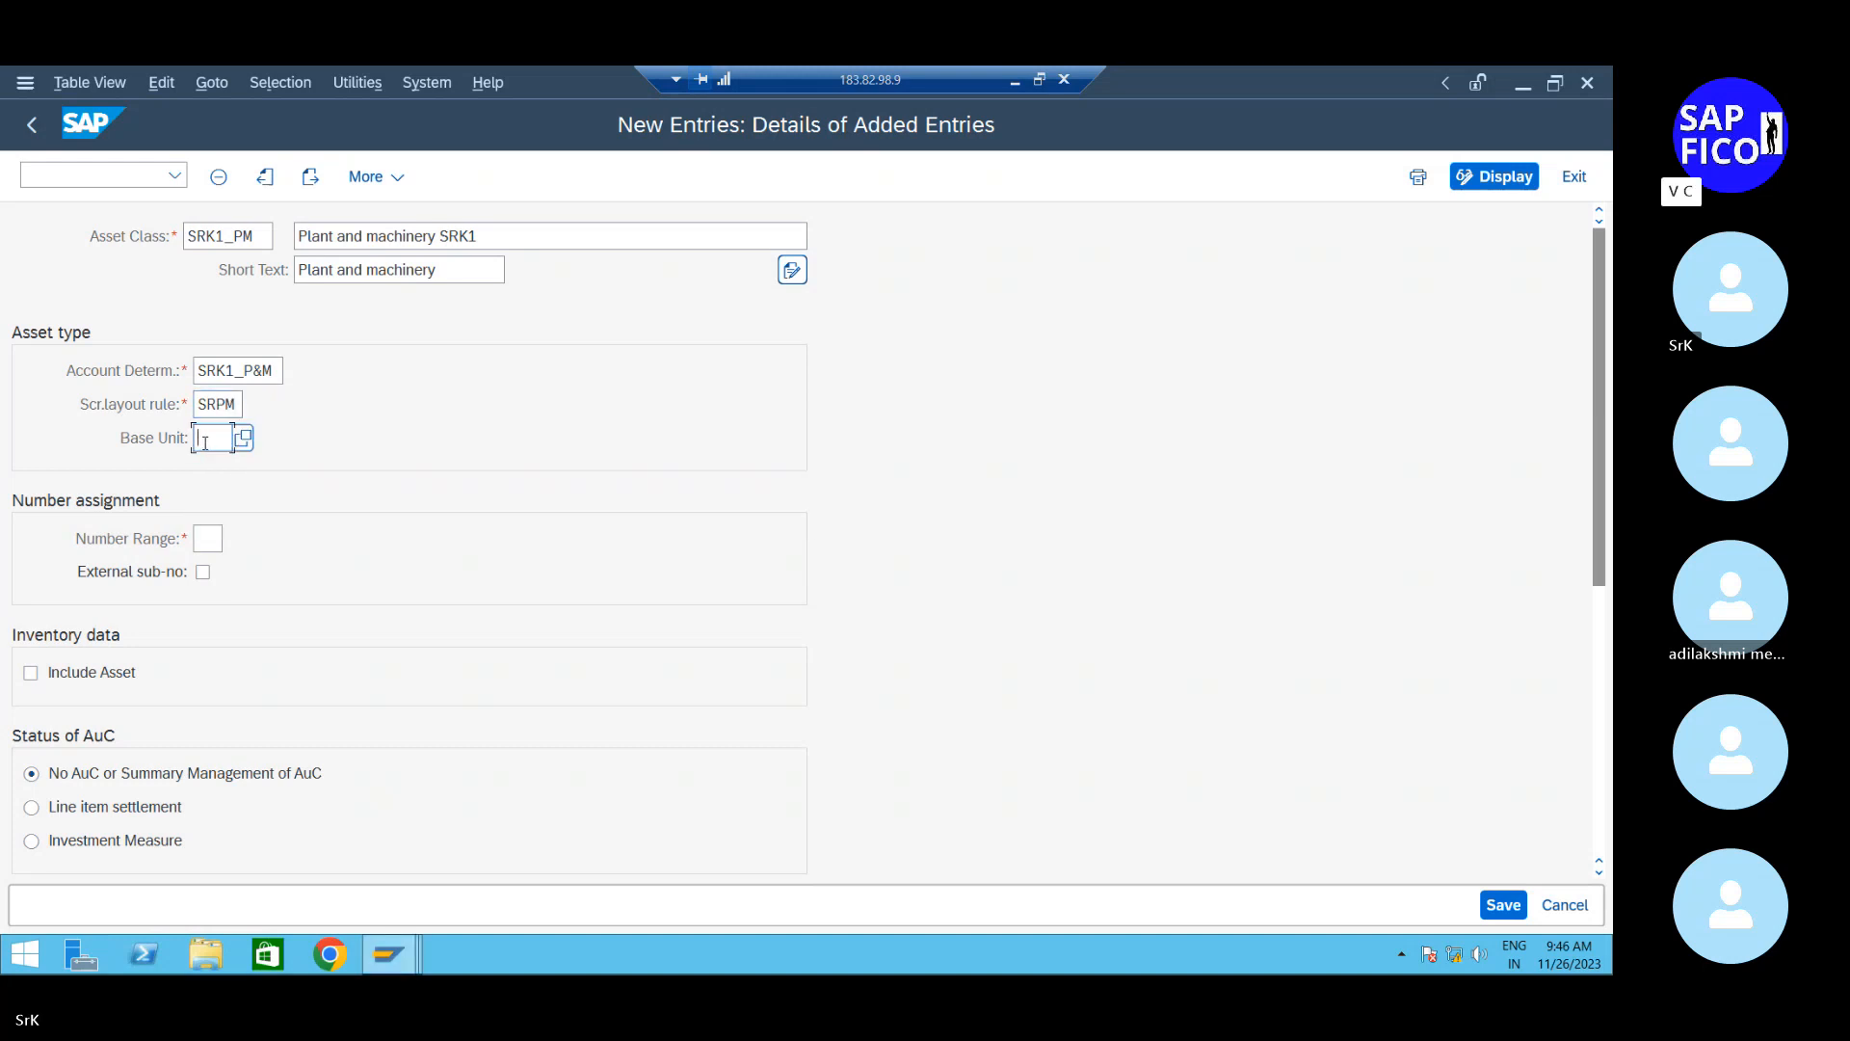
text(6)
key(BackSpace)
click(199, 539)
text(01)
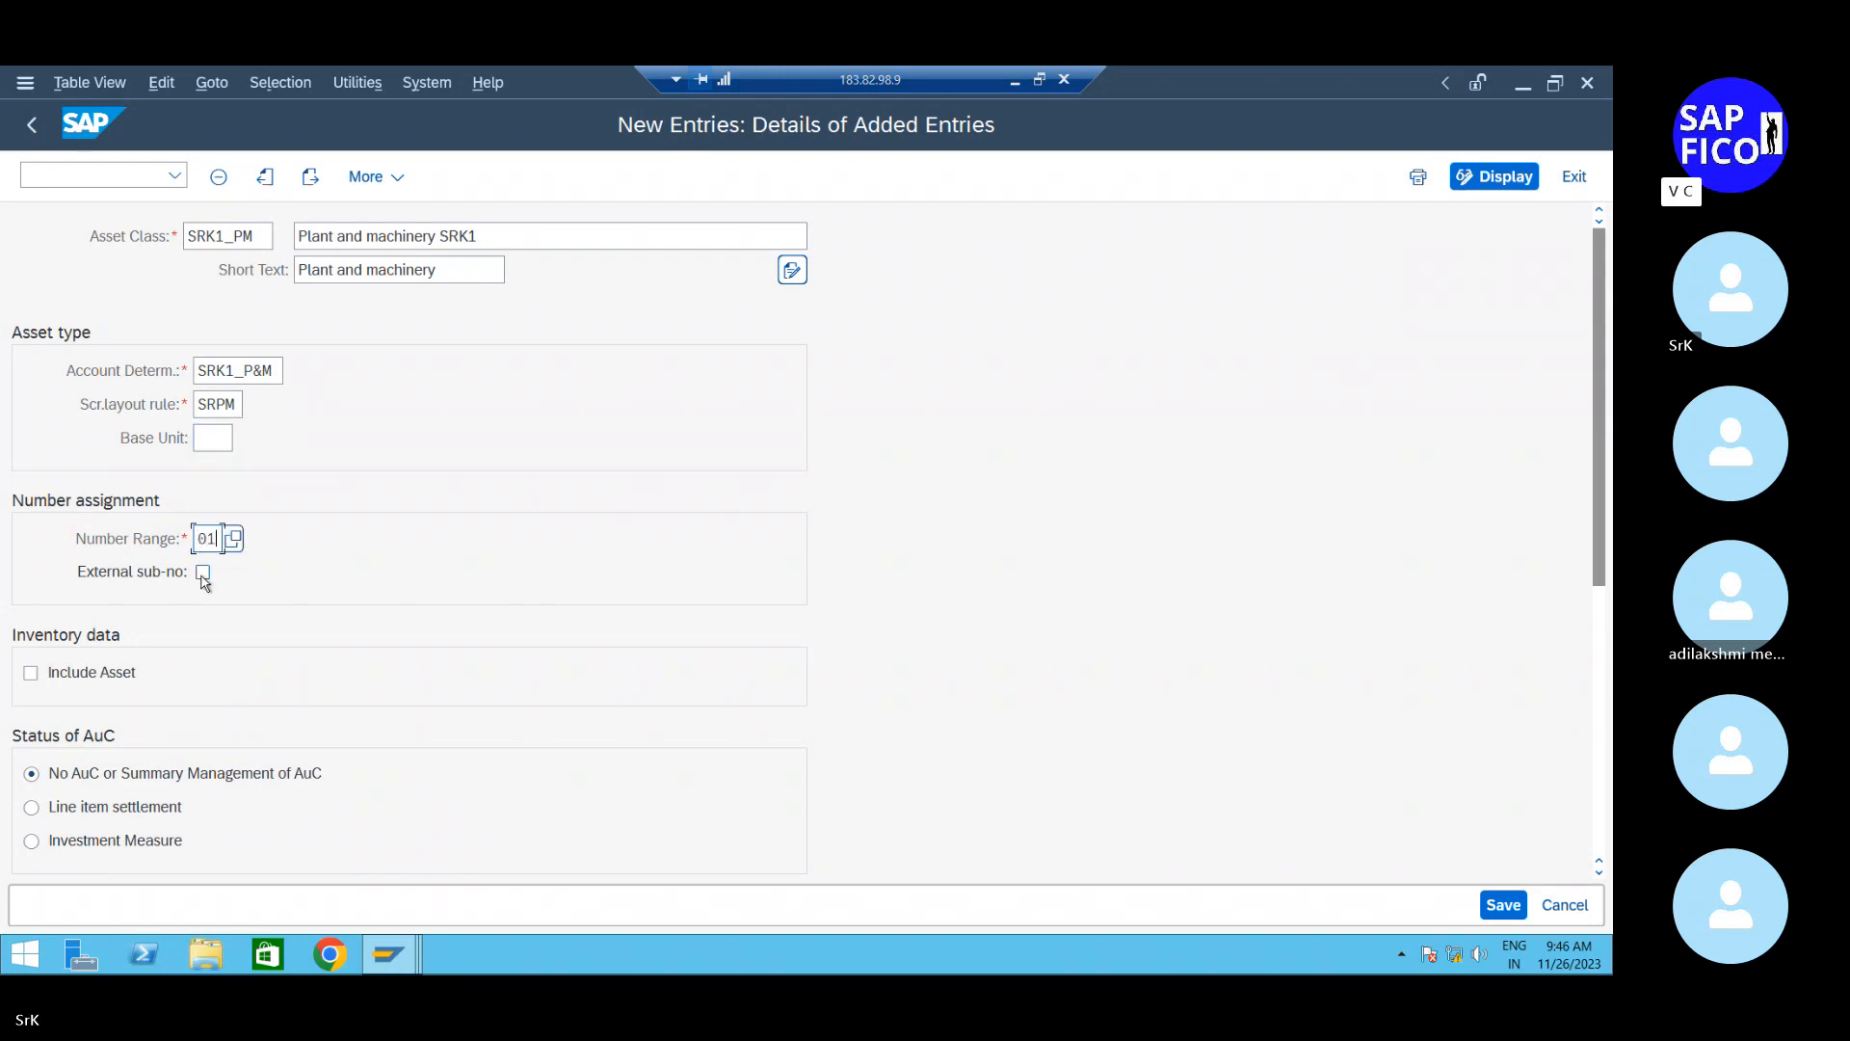
click(202, 573)
click(202, 573)
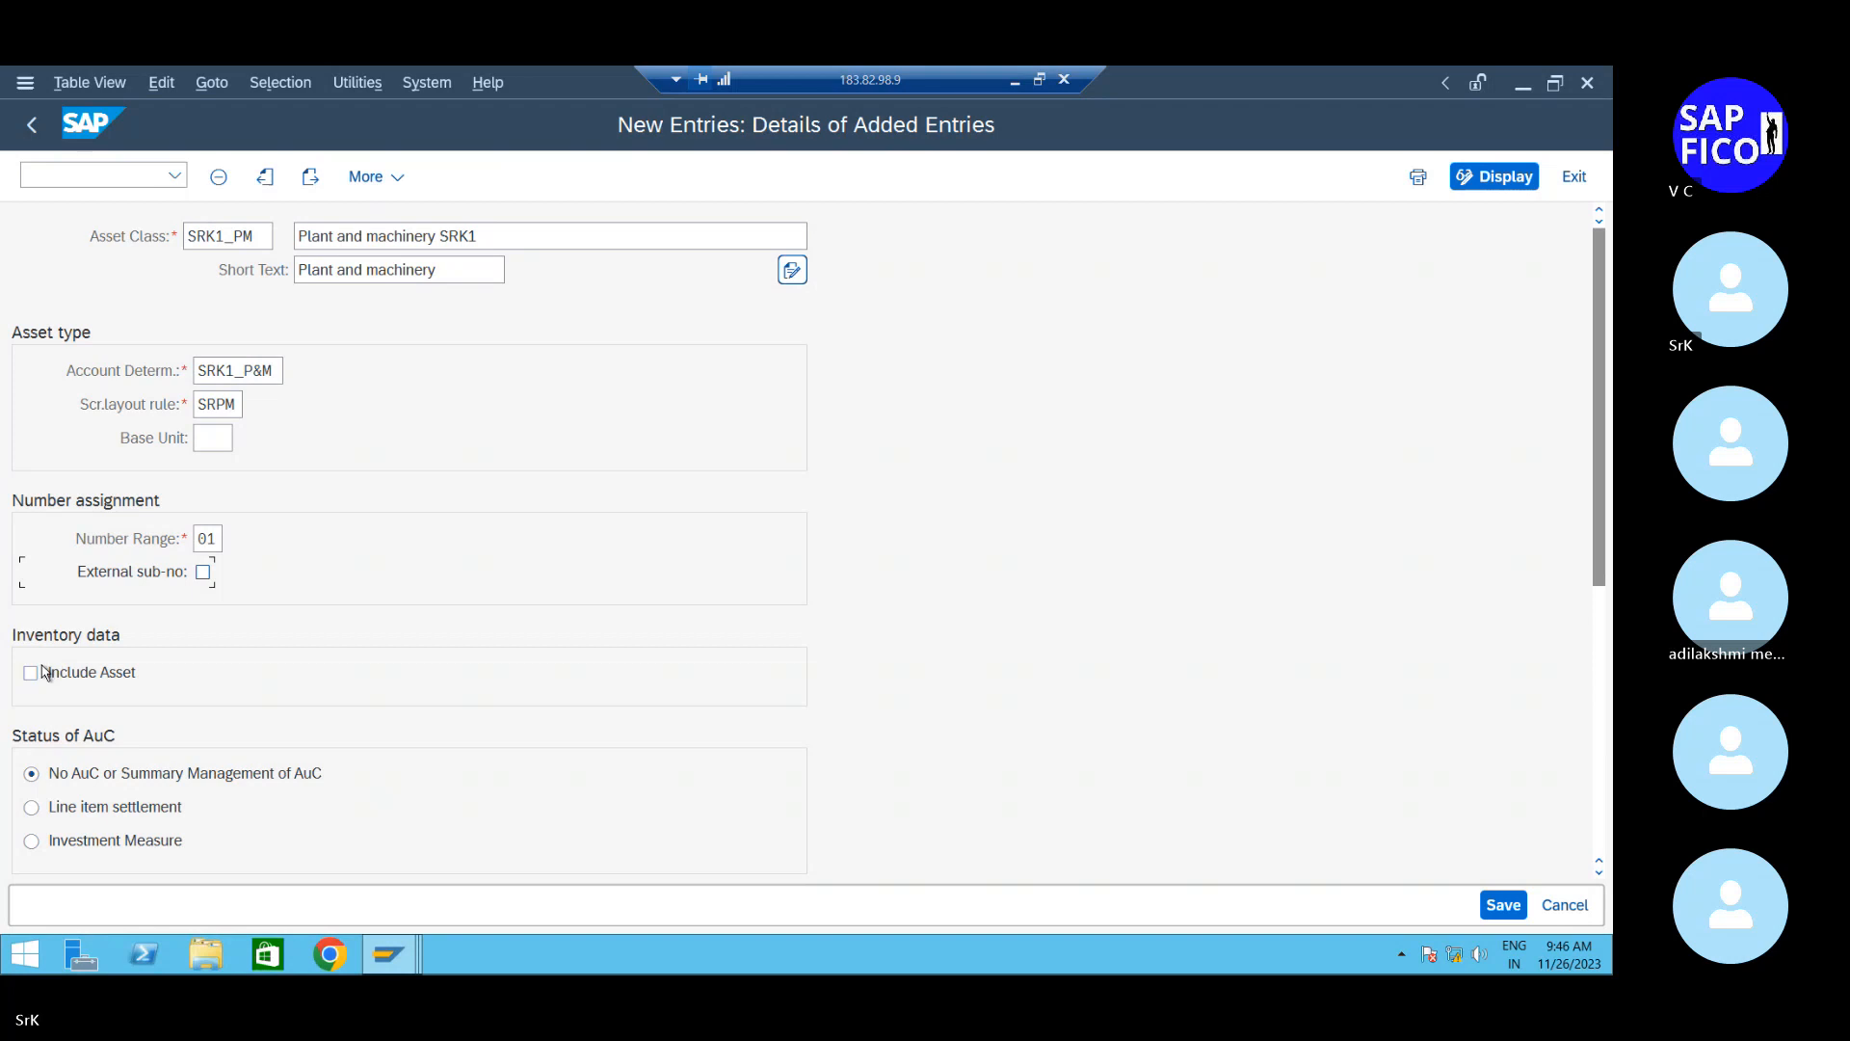
click(30, 672)
click(212, 436)
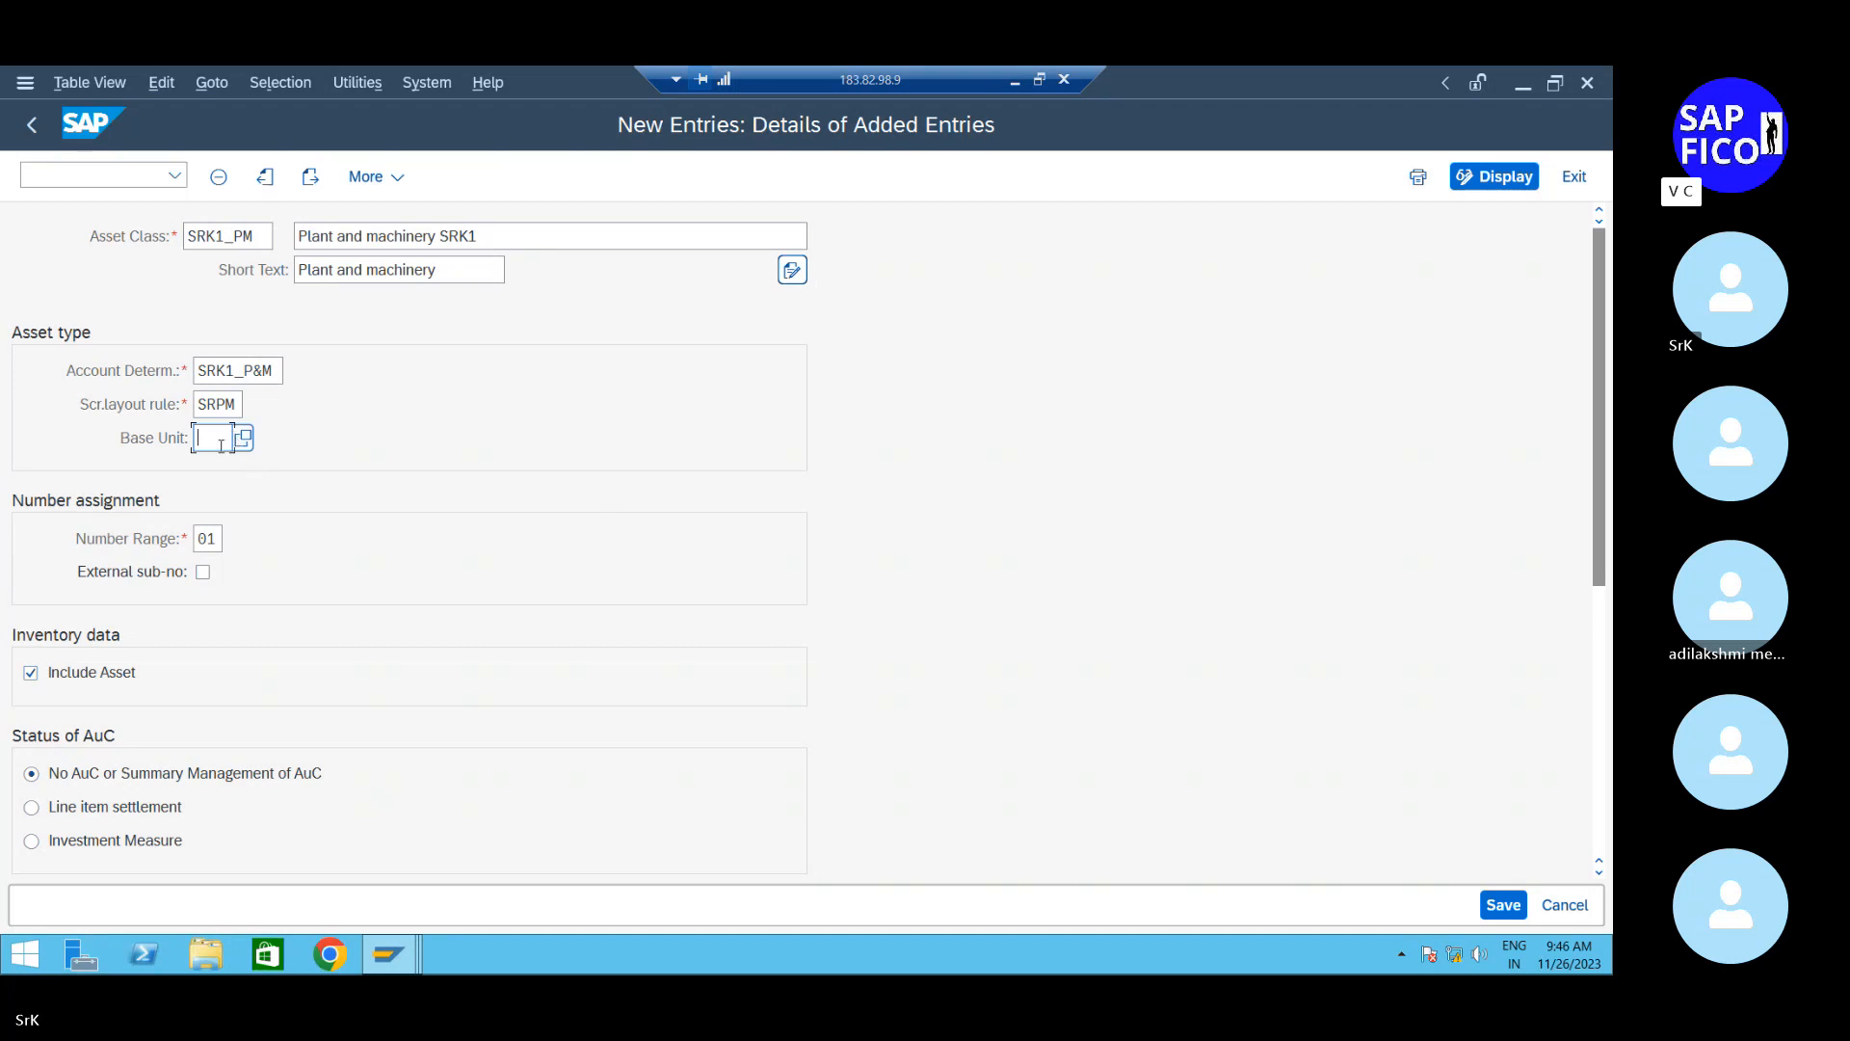
Save asset class SRK1_PM with the proposed customizing request, check the saved details and return to the asset class overview
click(1499, 905)
click(510, 556)
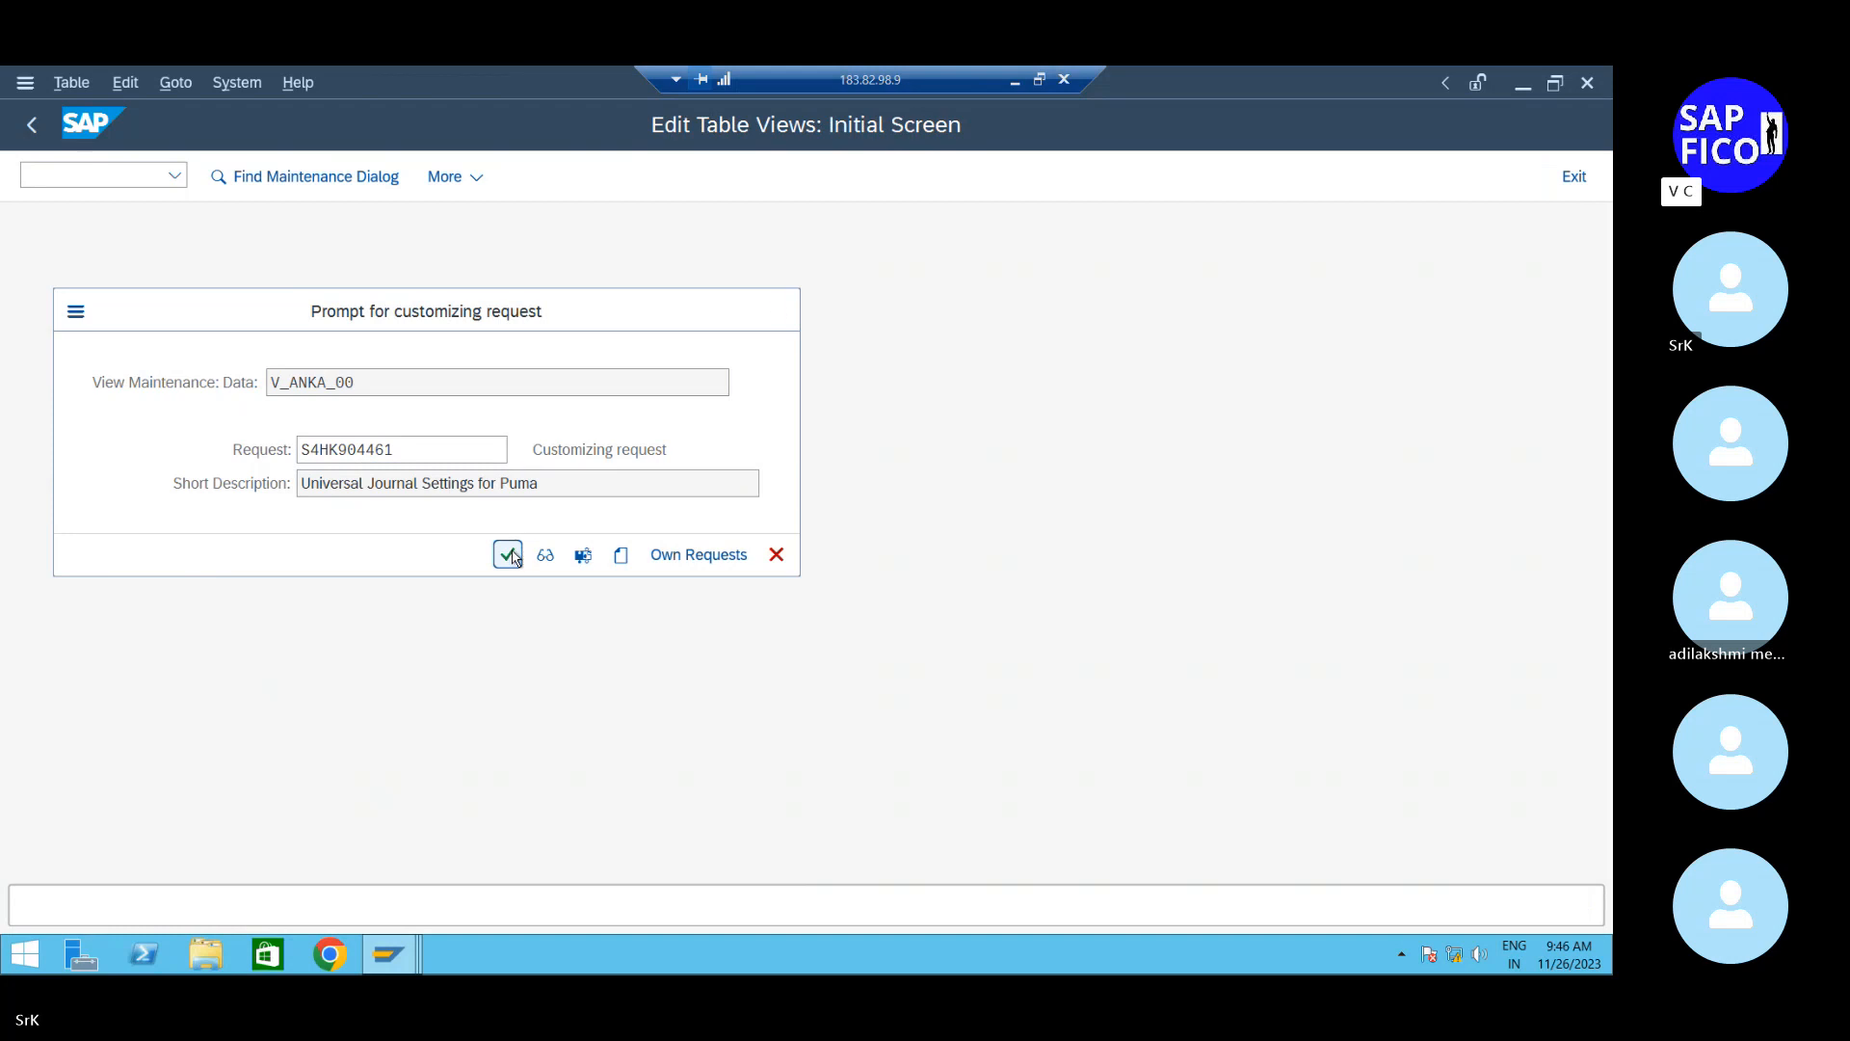
scroll(528, 729, down, 1)
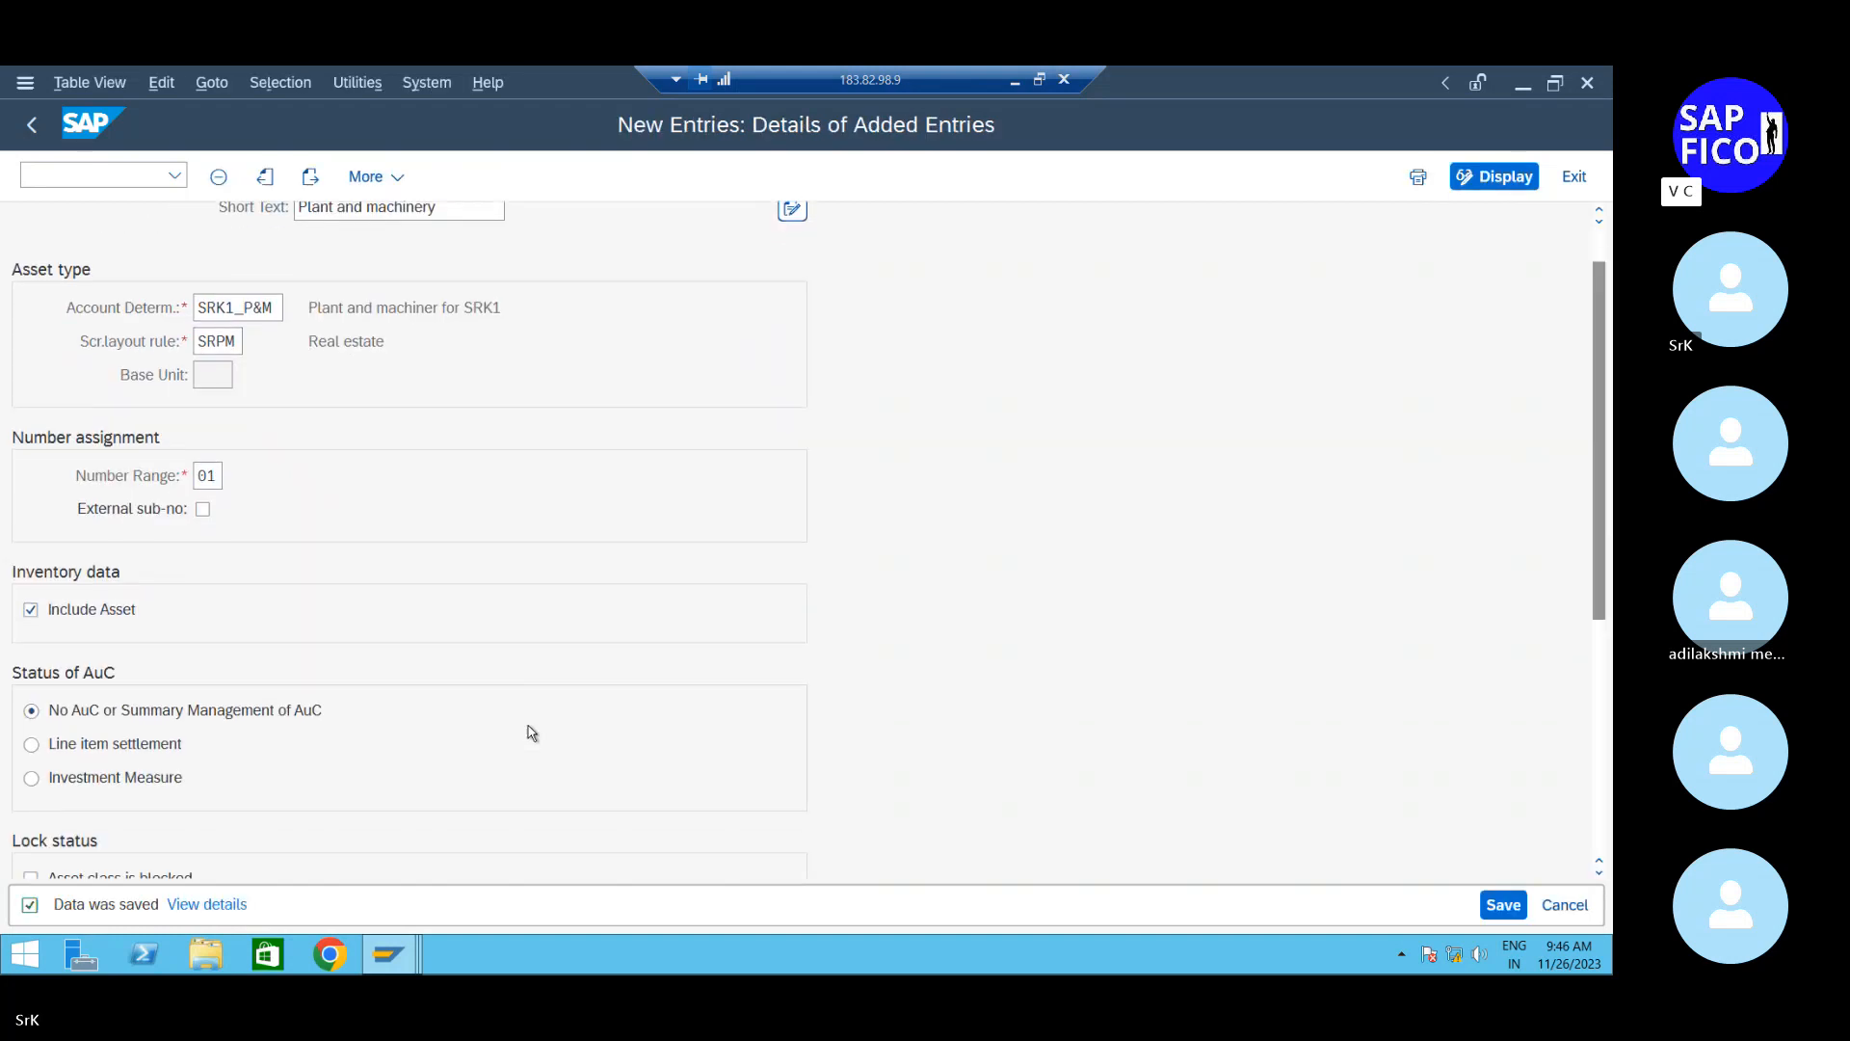
scroll(528, 730, up, 1)
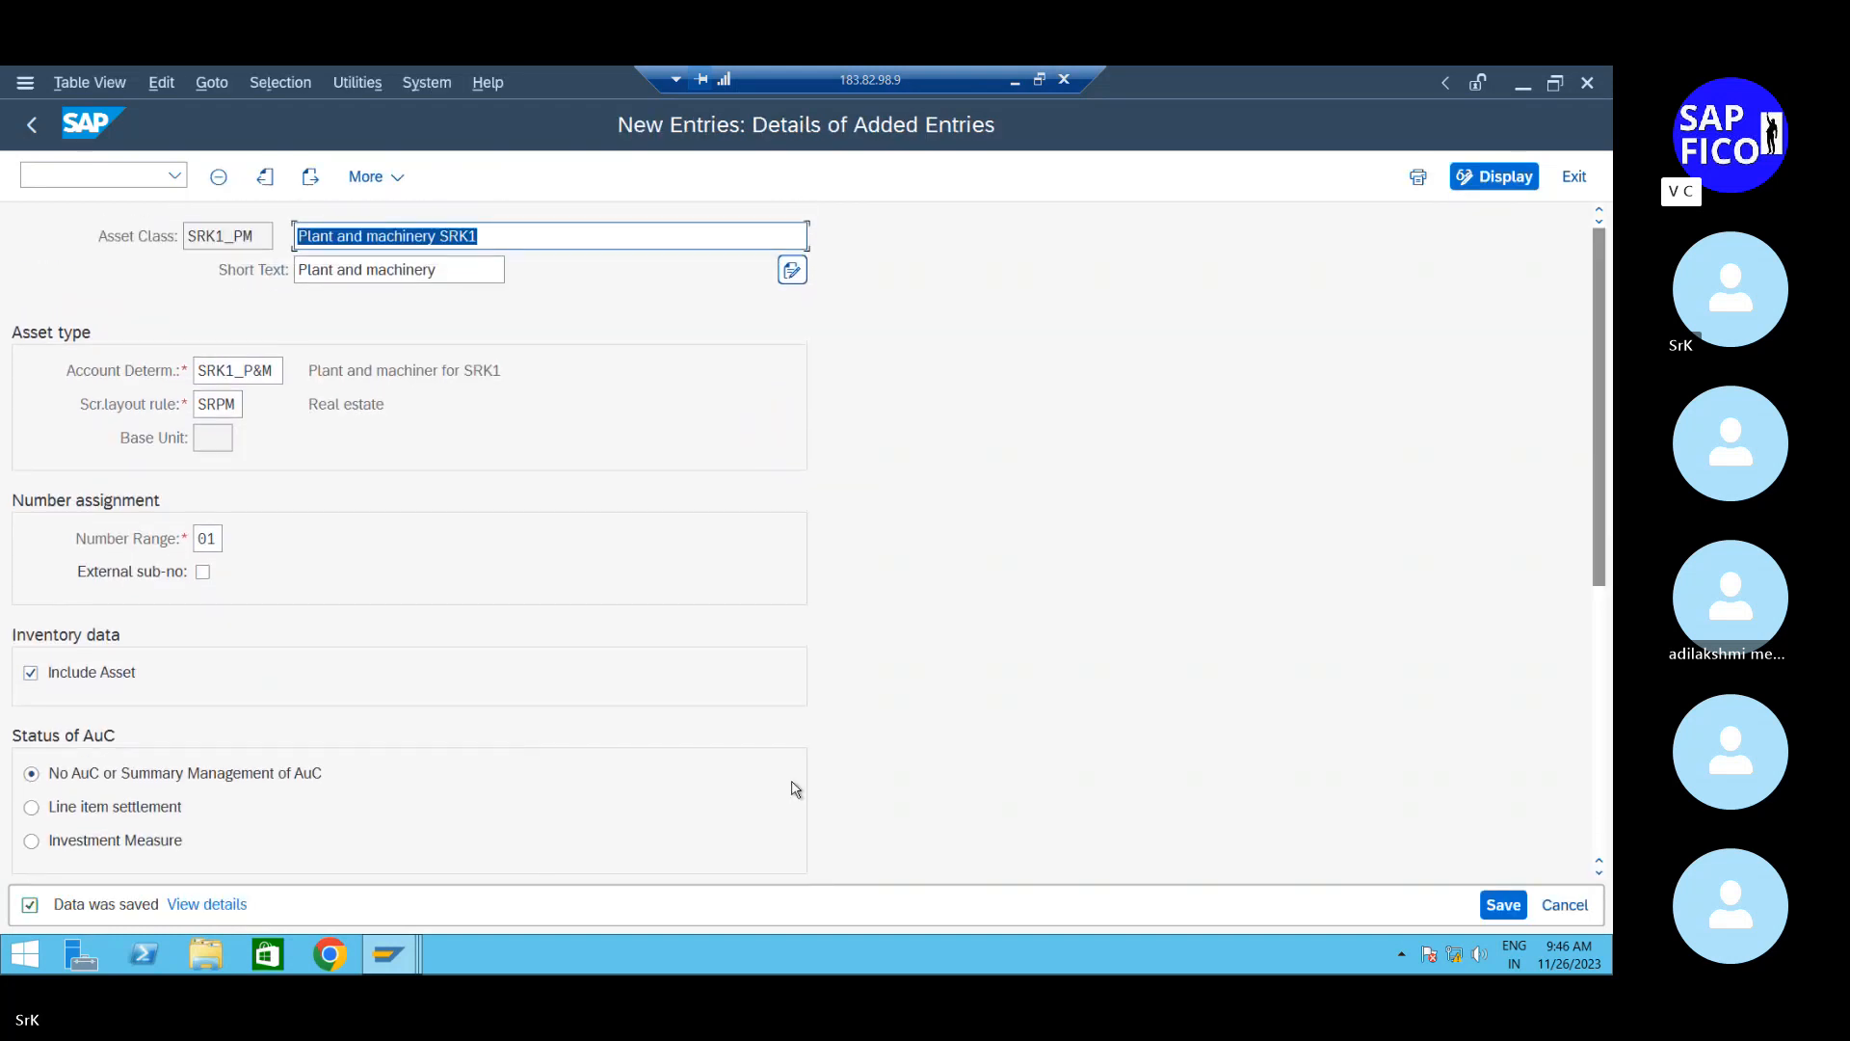
click(35, 139)
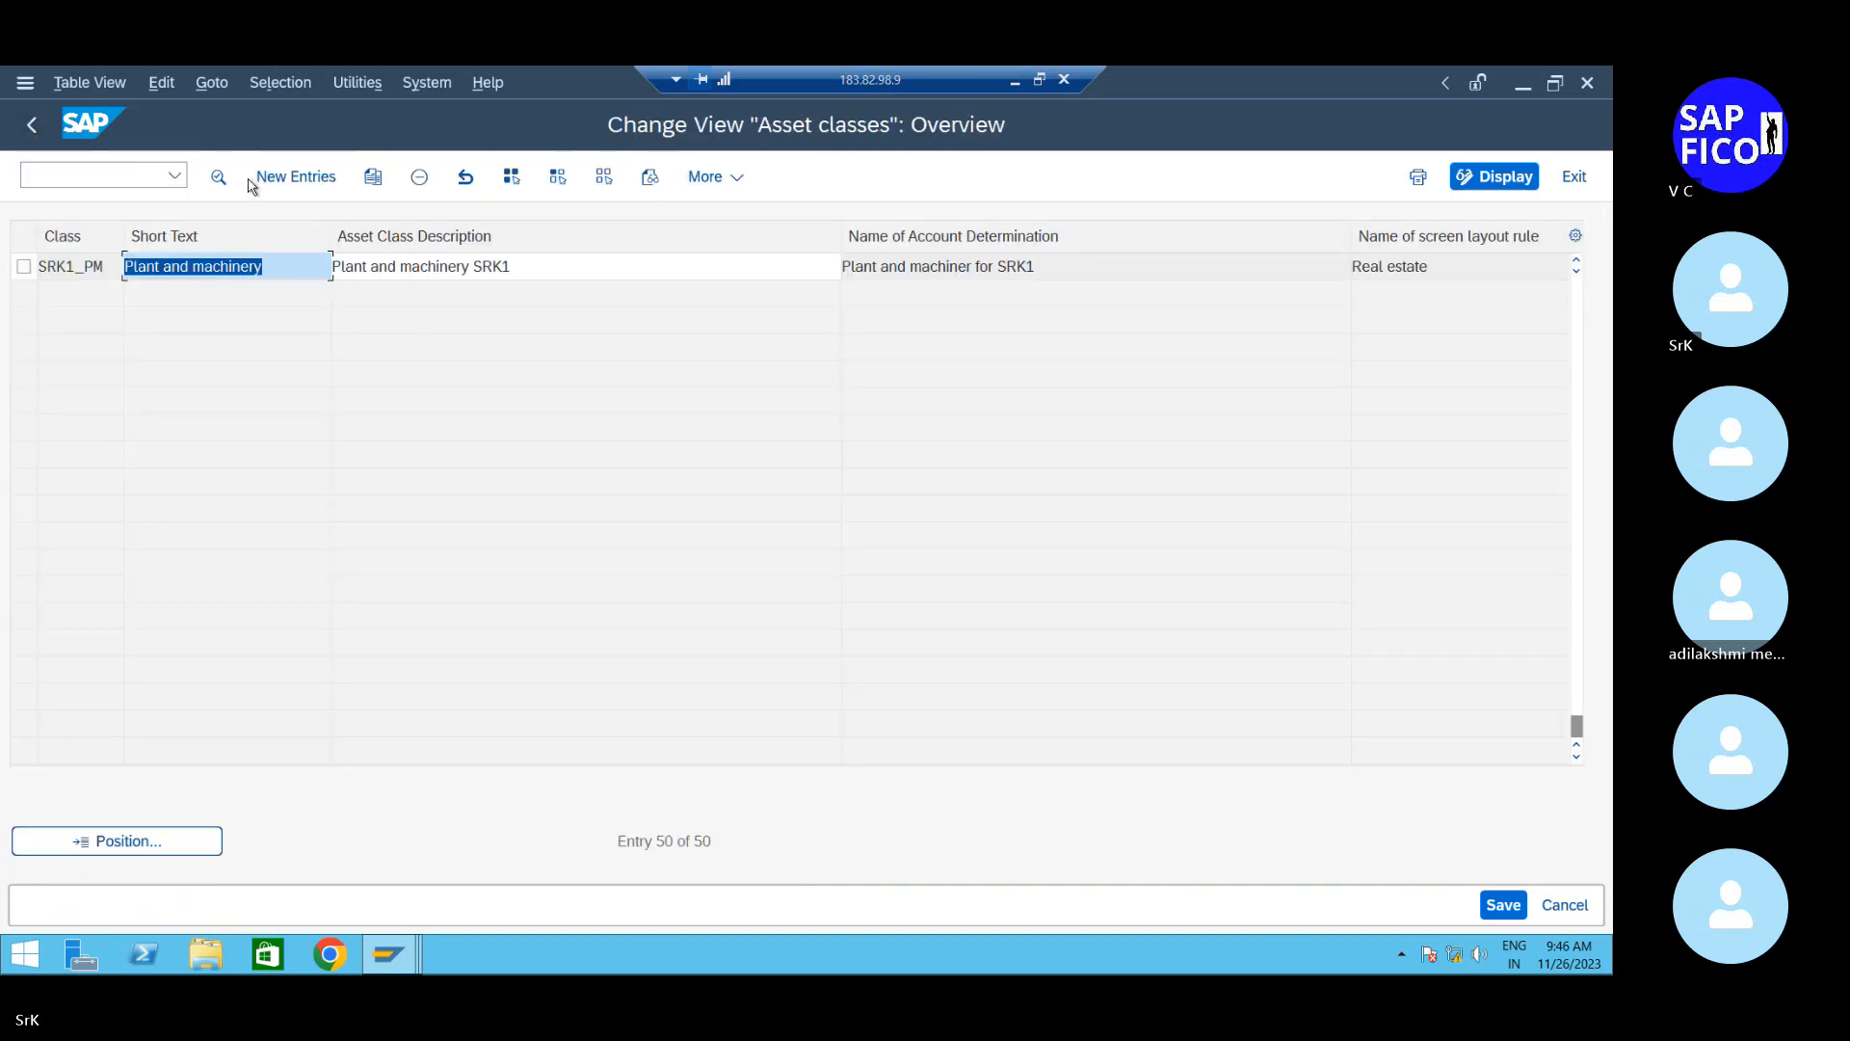
Start another new asset class entry with the key SRK_AUC
click(298, 177)
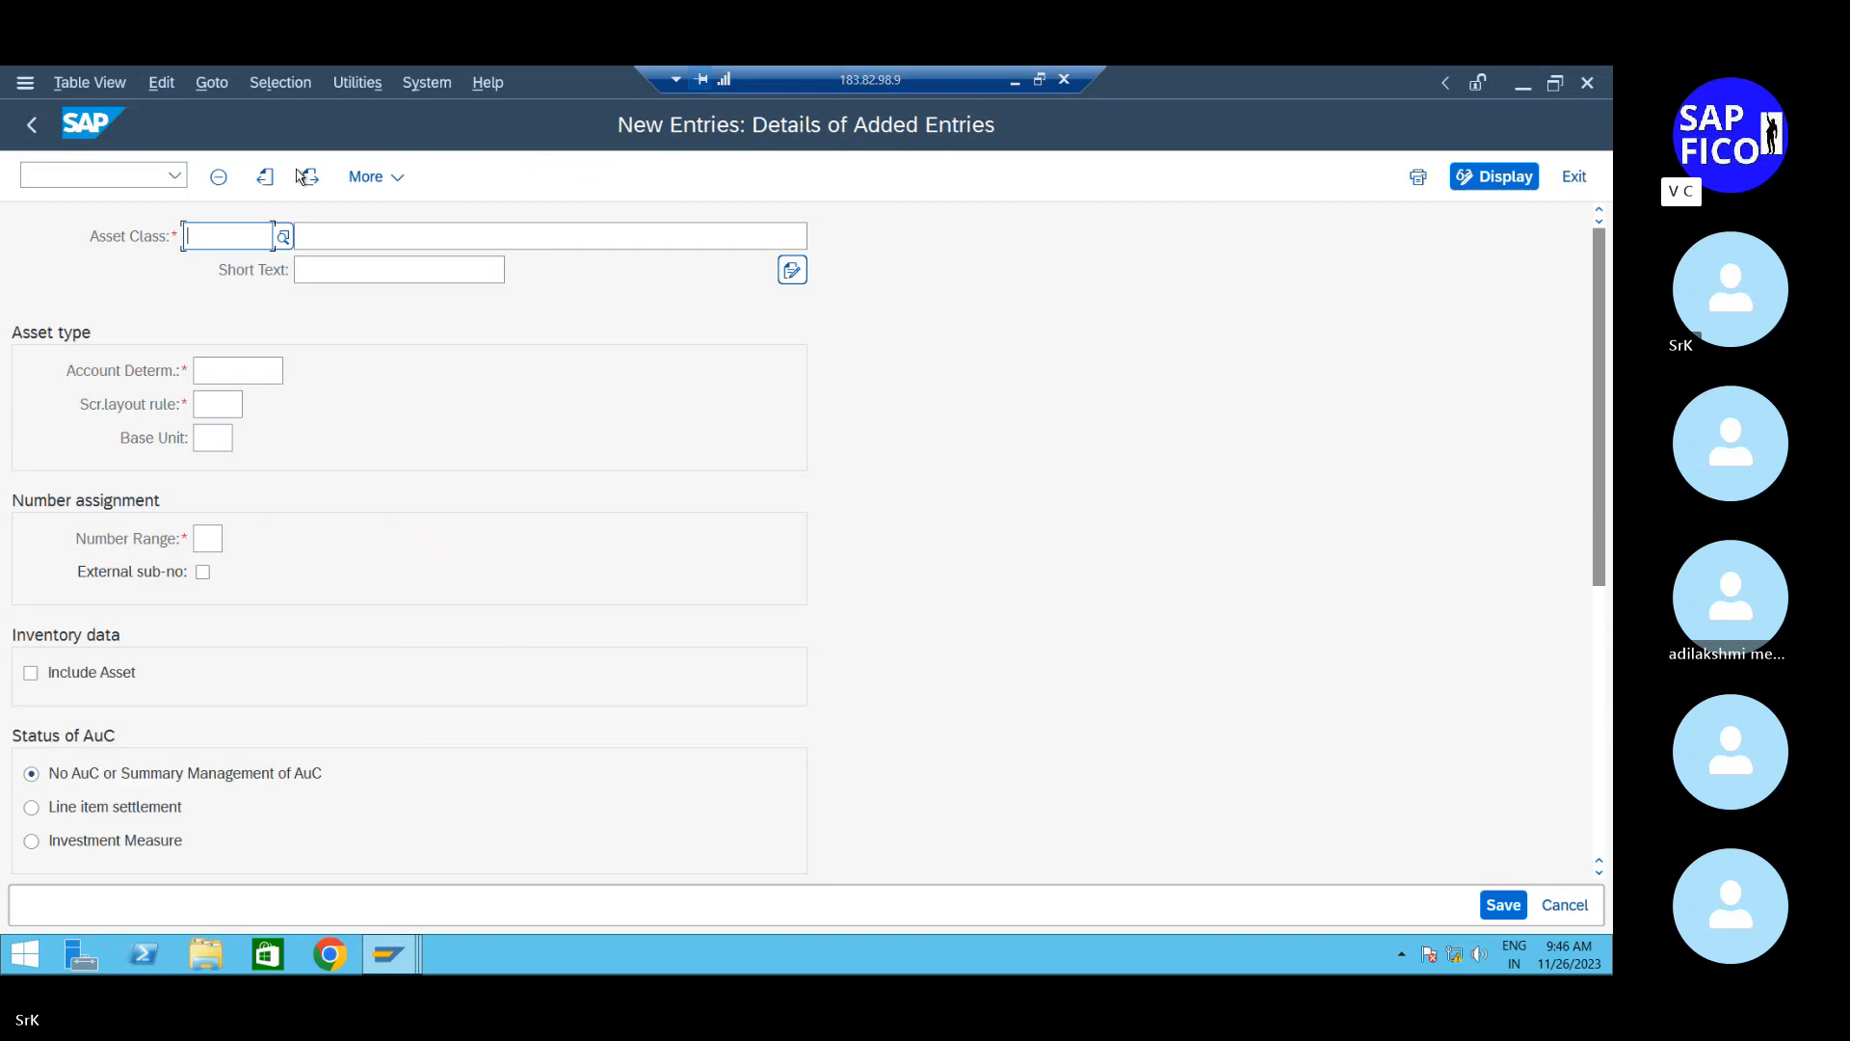
text(SRK)
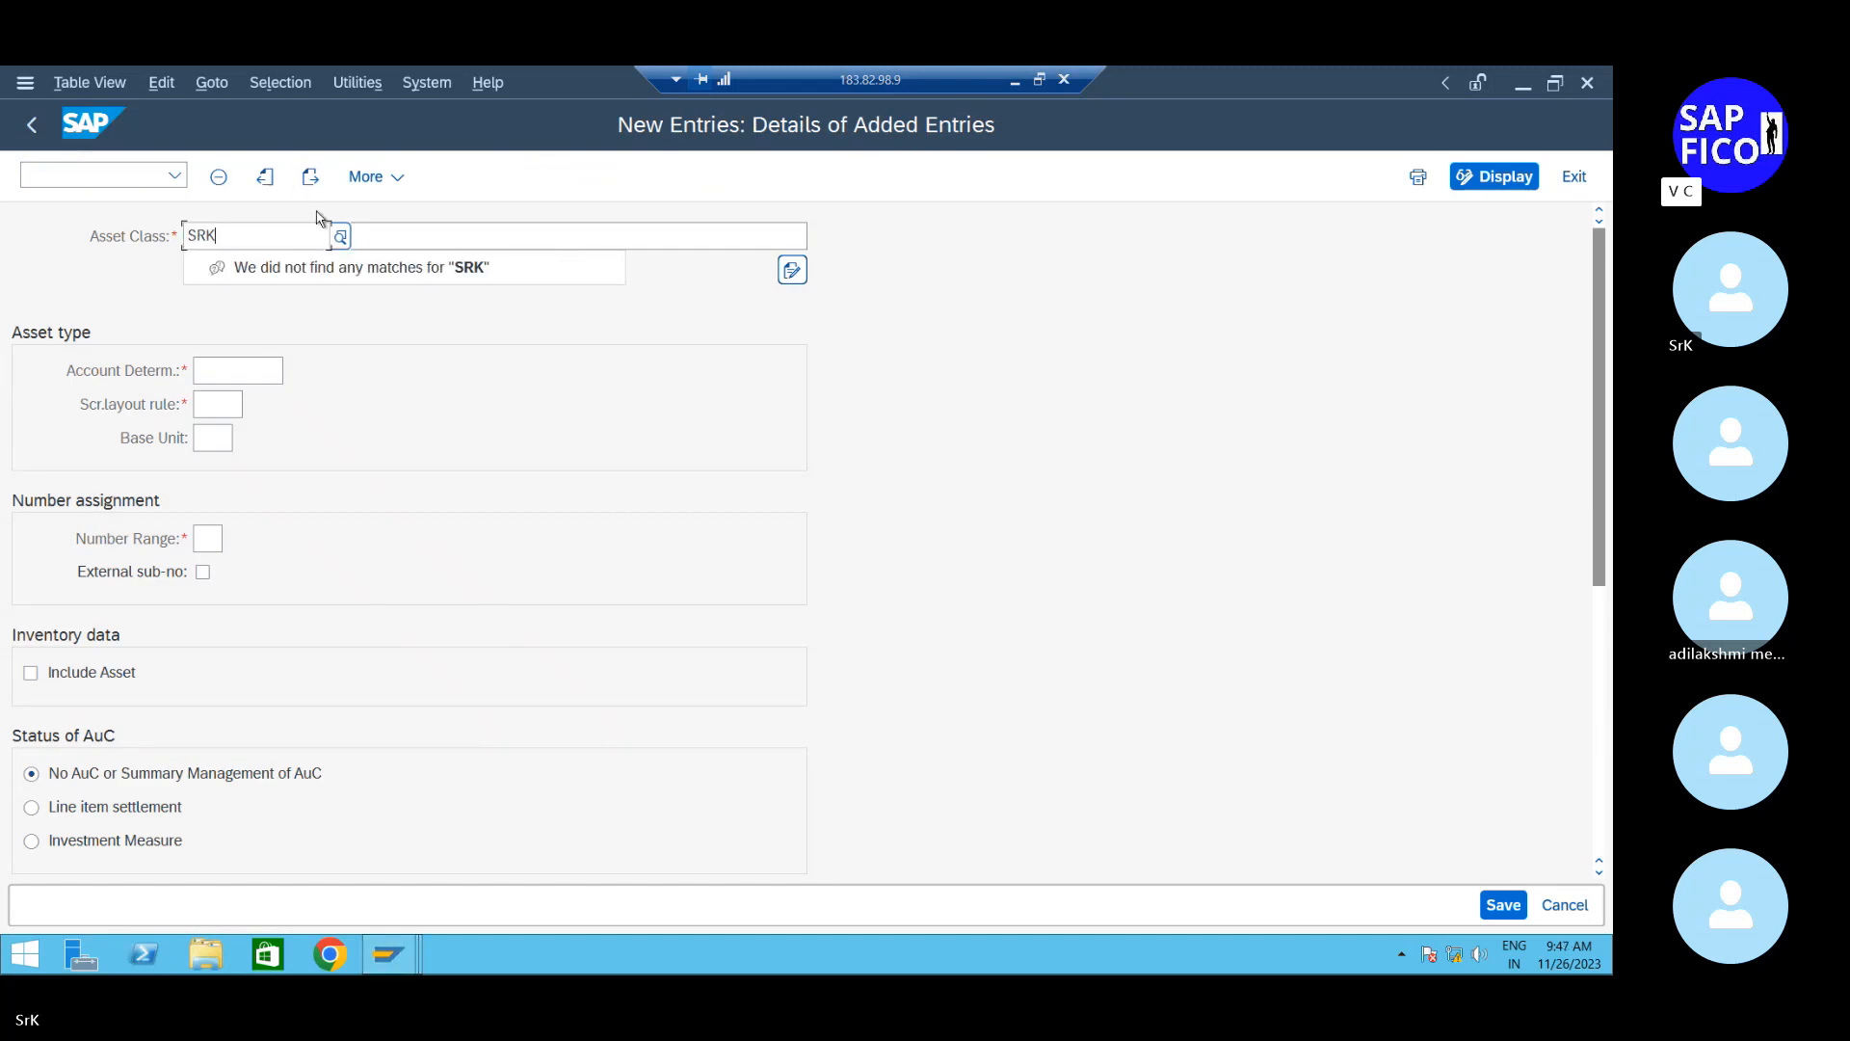
text(_AUC)
key(Return)
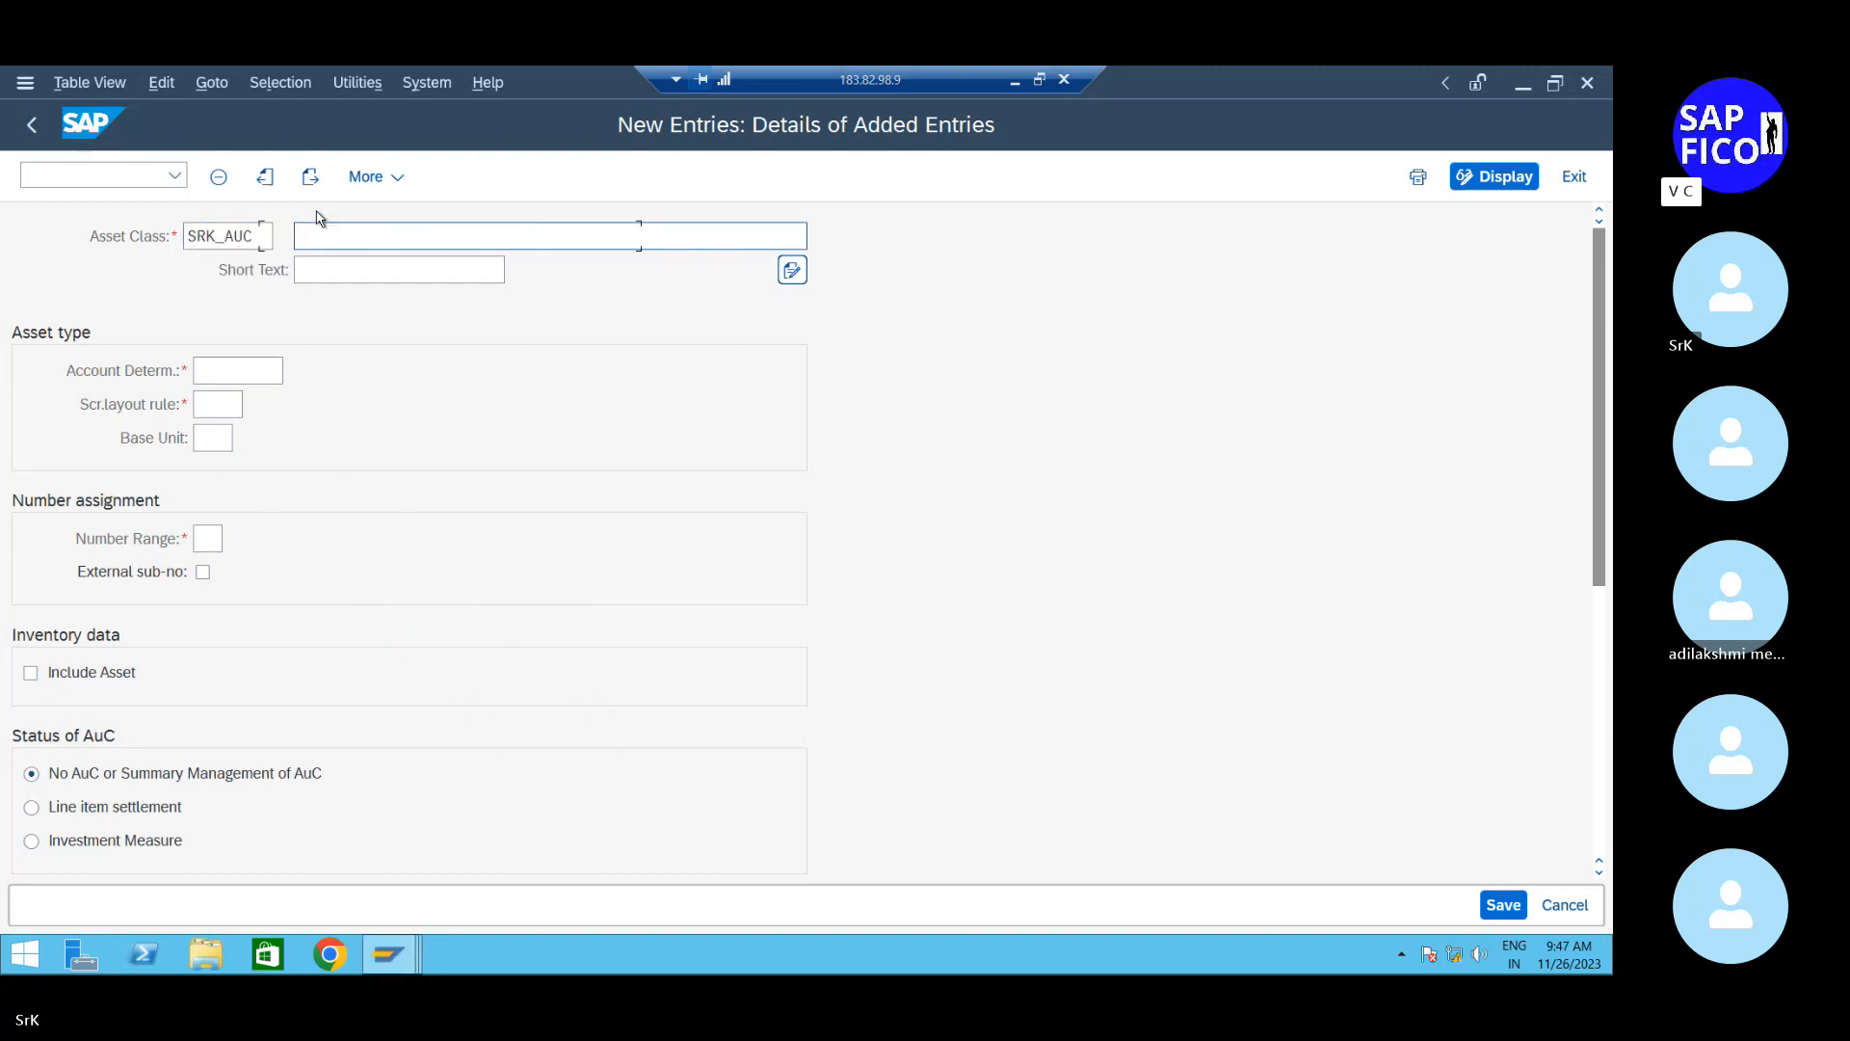
Describe asset class SRK_AUC as "Asset under construction SRK1" with the short text "Asset under constrct"
text(Asset under construction SRK1)
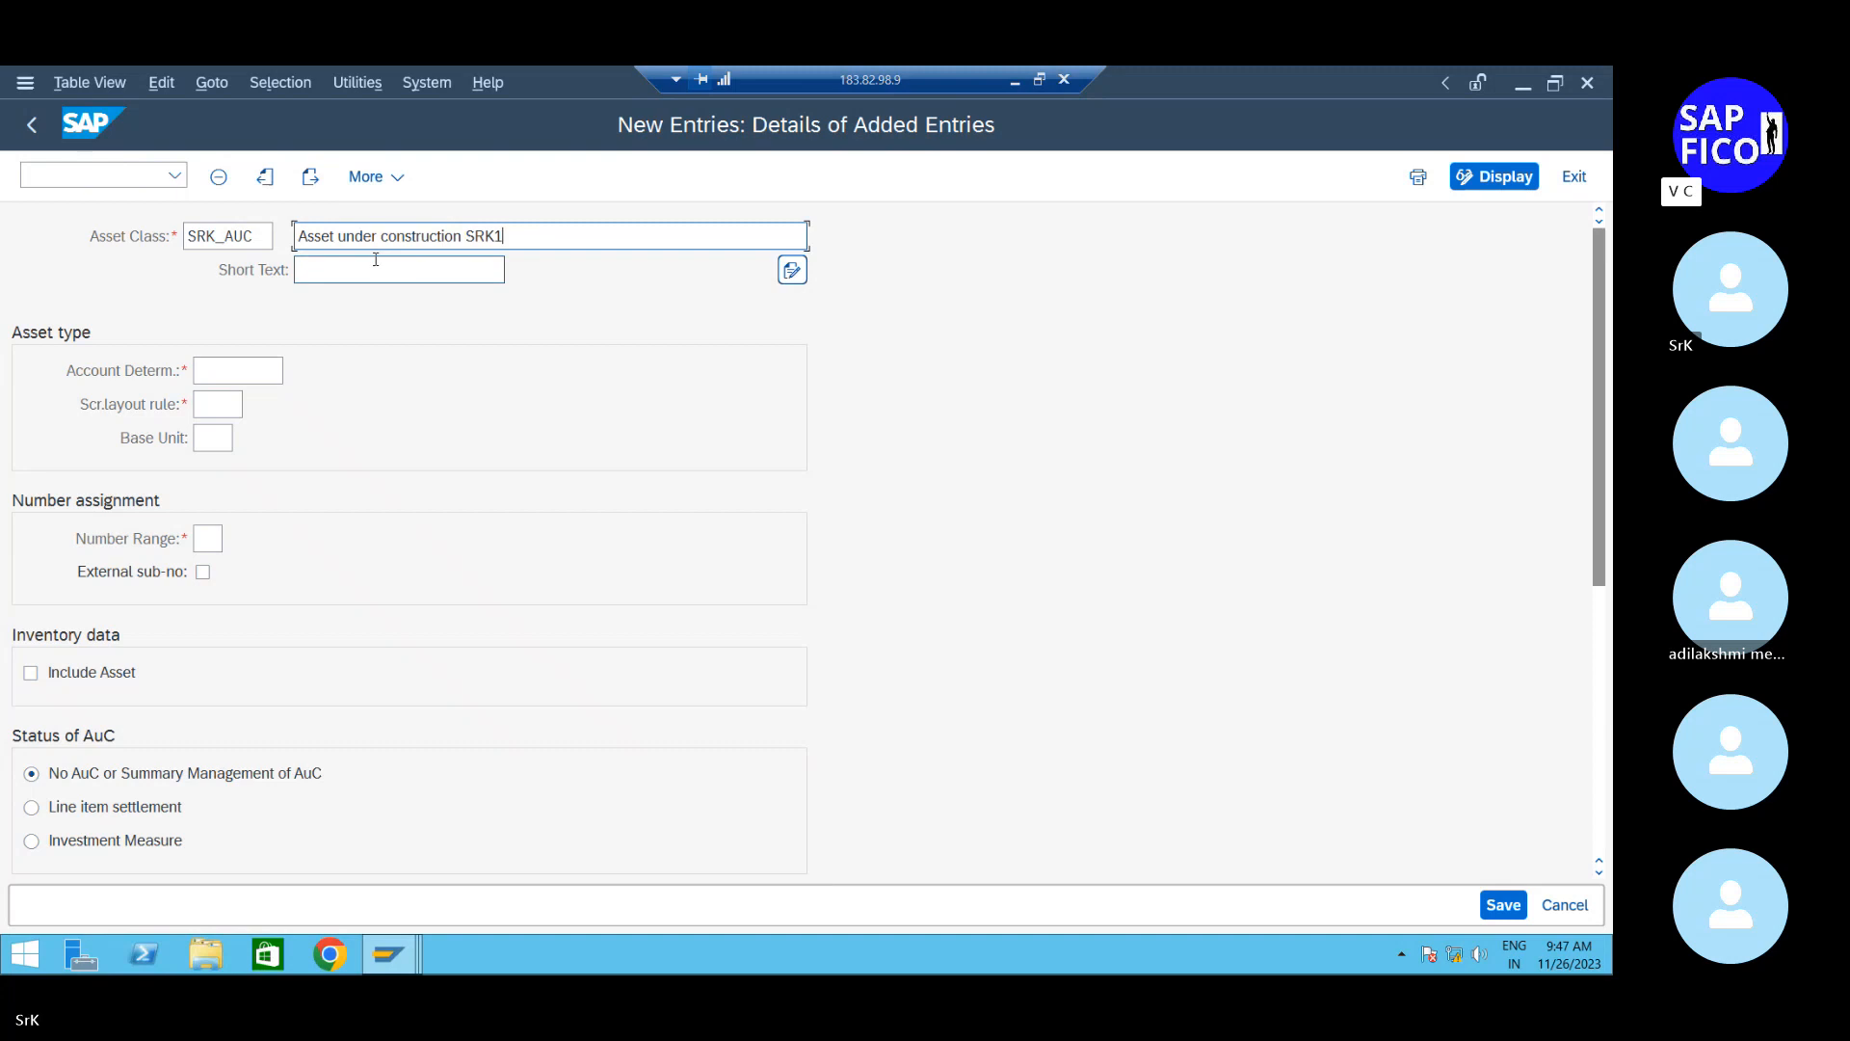
click(366, 270)
text(A)
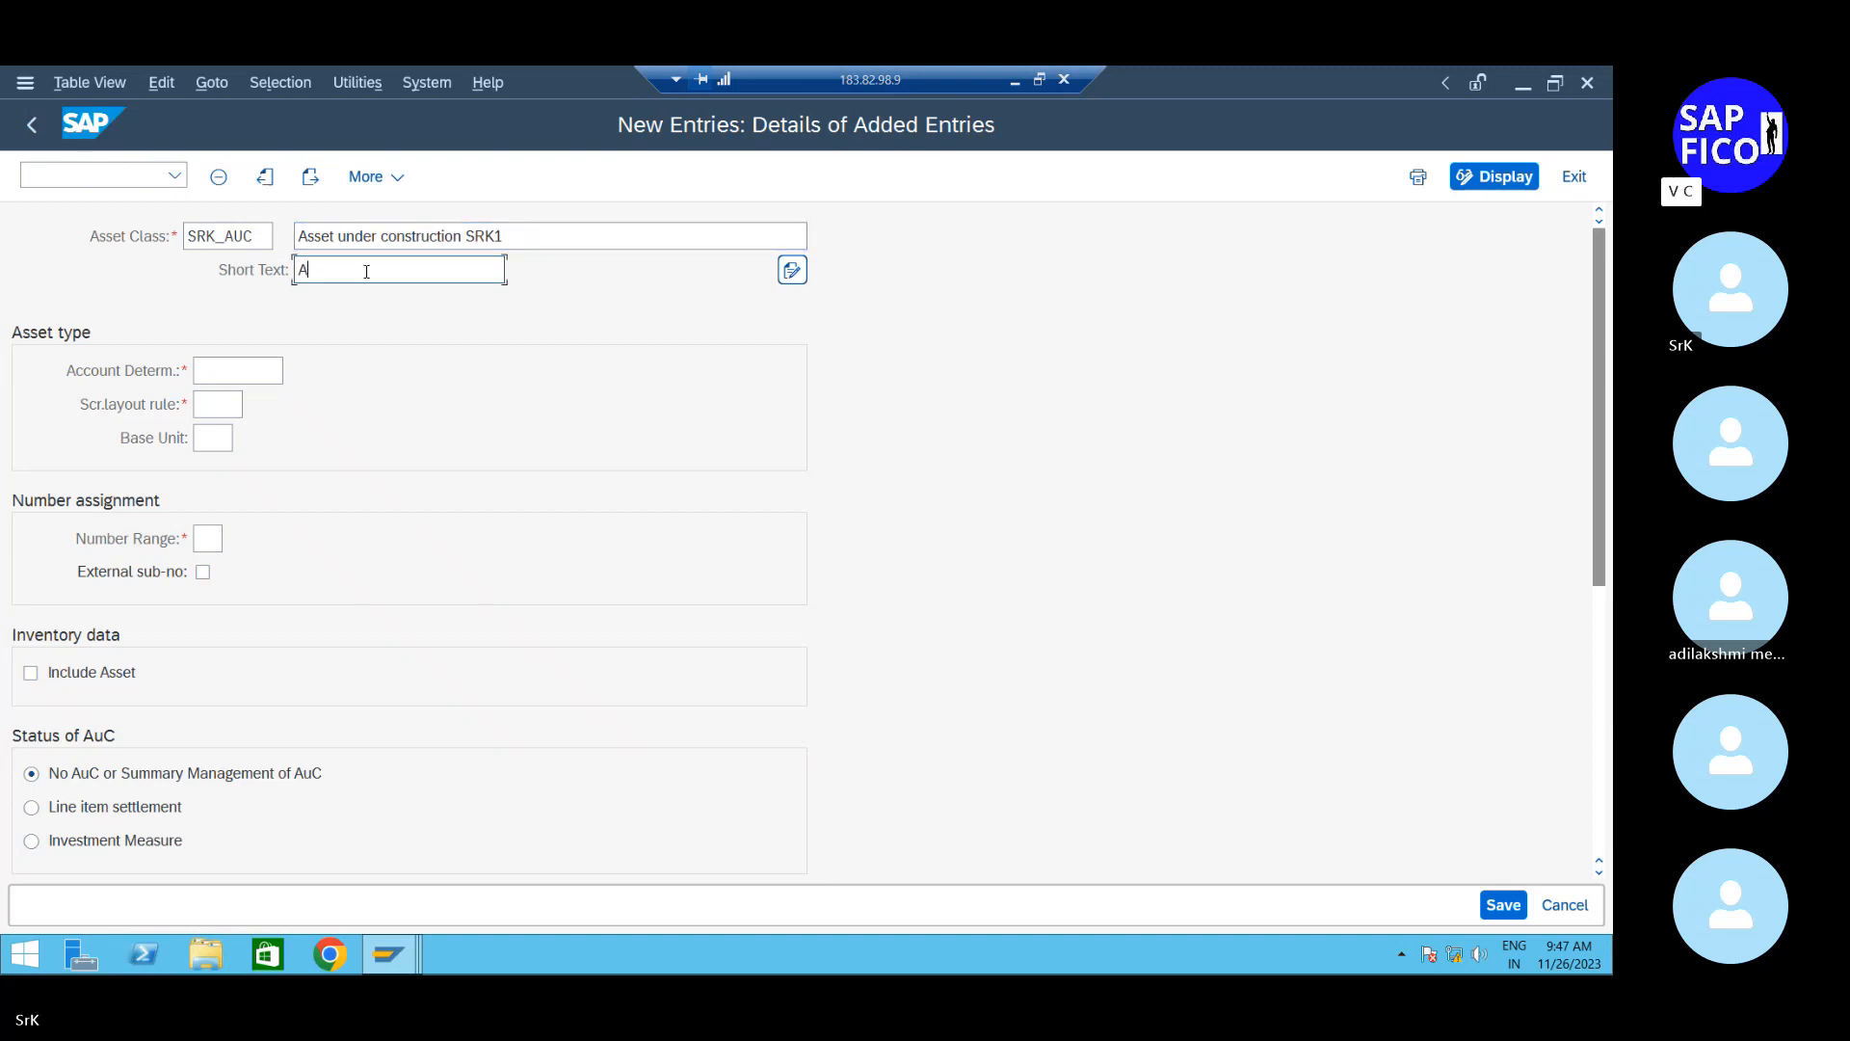
text(sset under constrot)
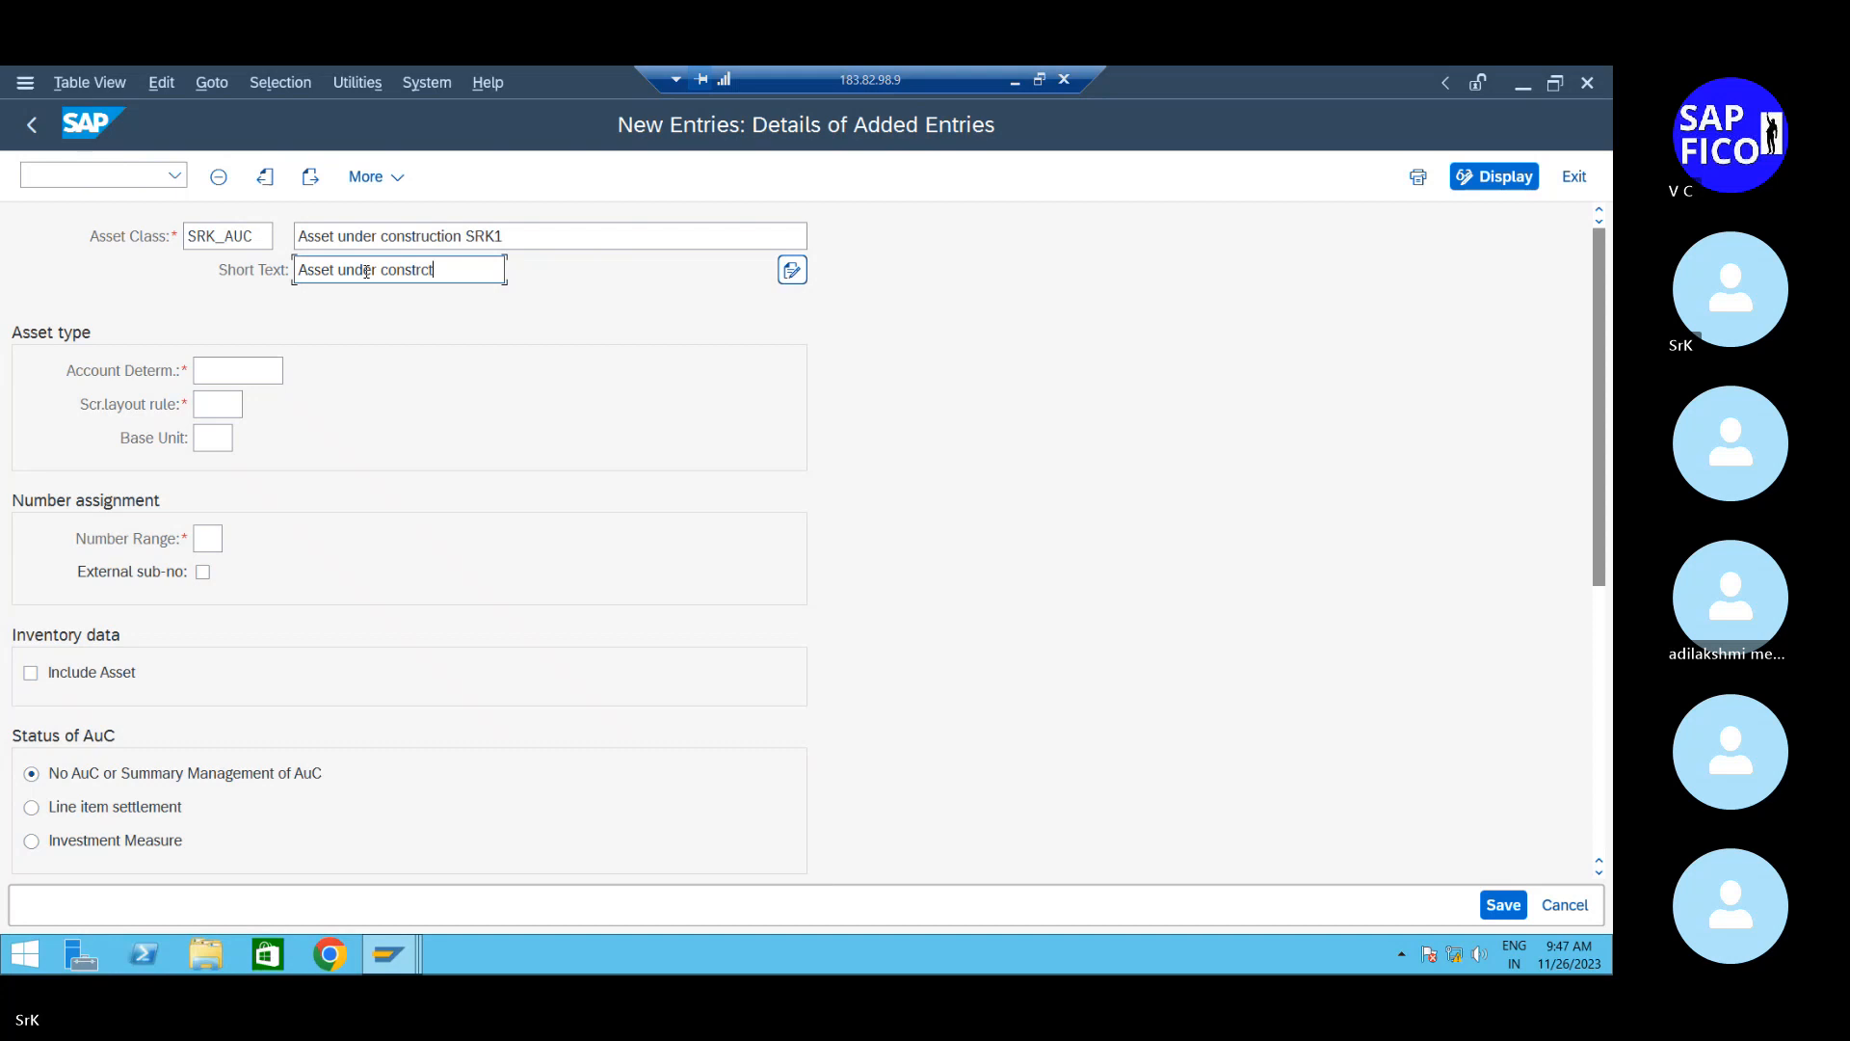
Assign account determination SRK_AUC to the asset under construction class
key(Tab)
text(srk)
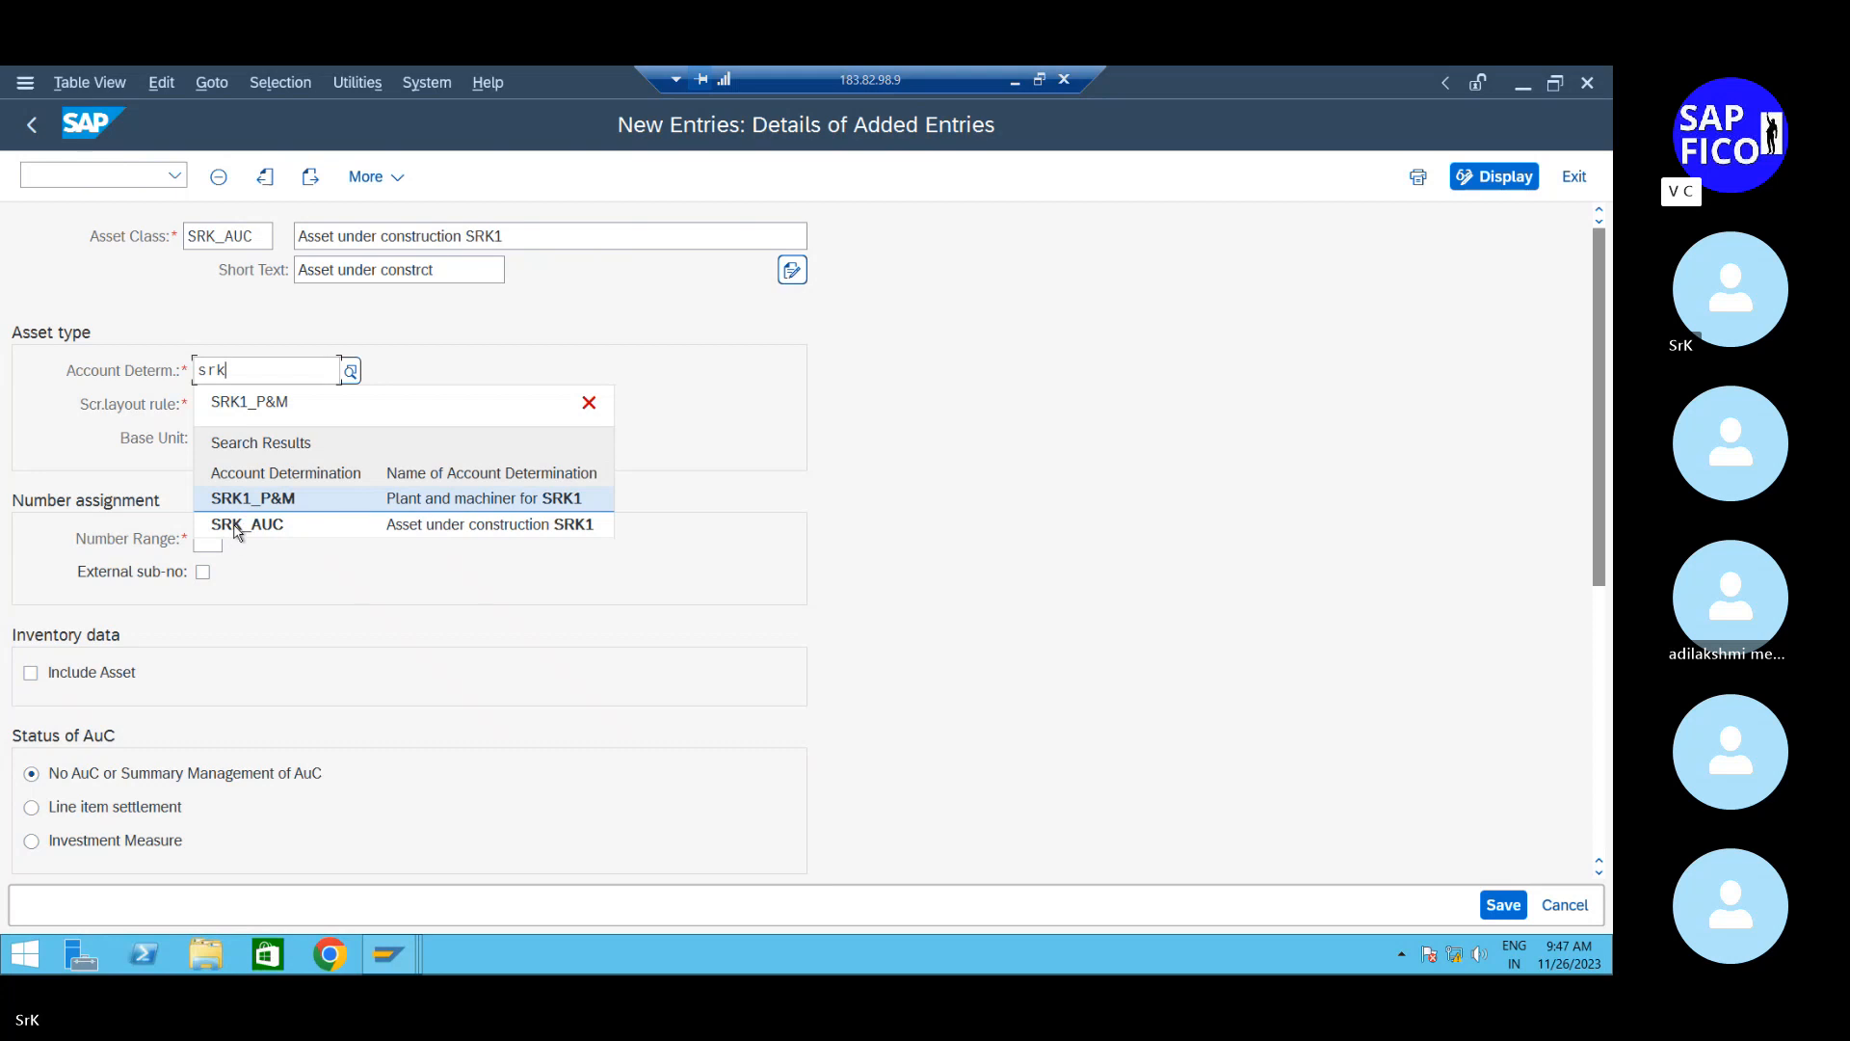
click(236, 525)
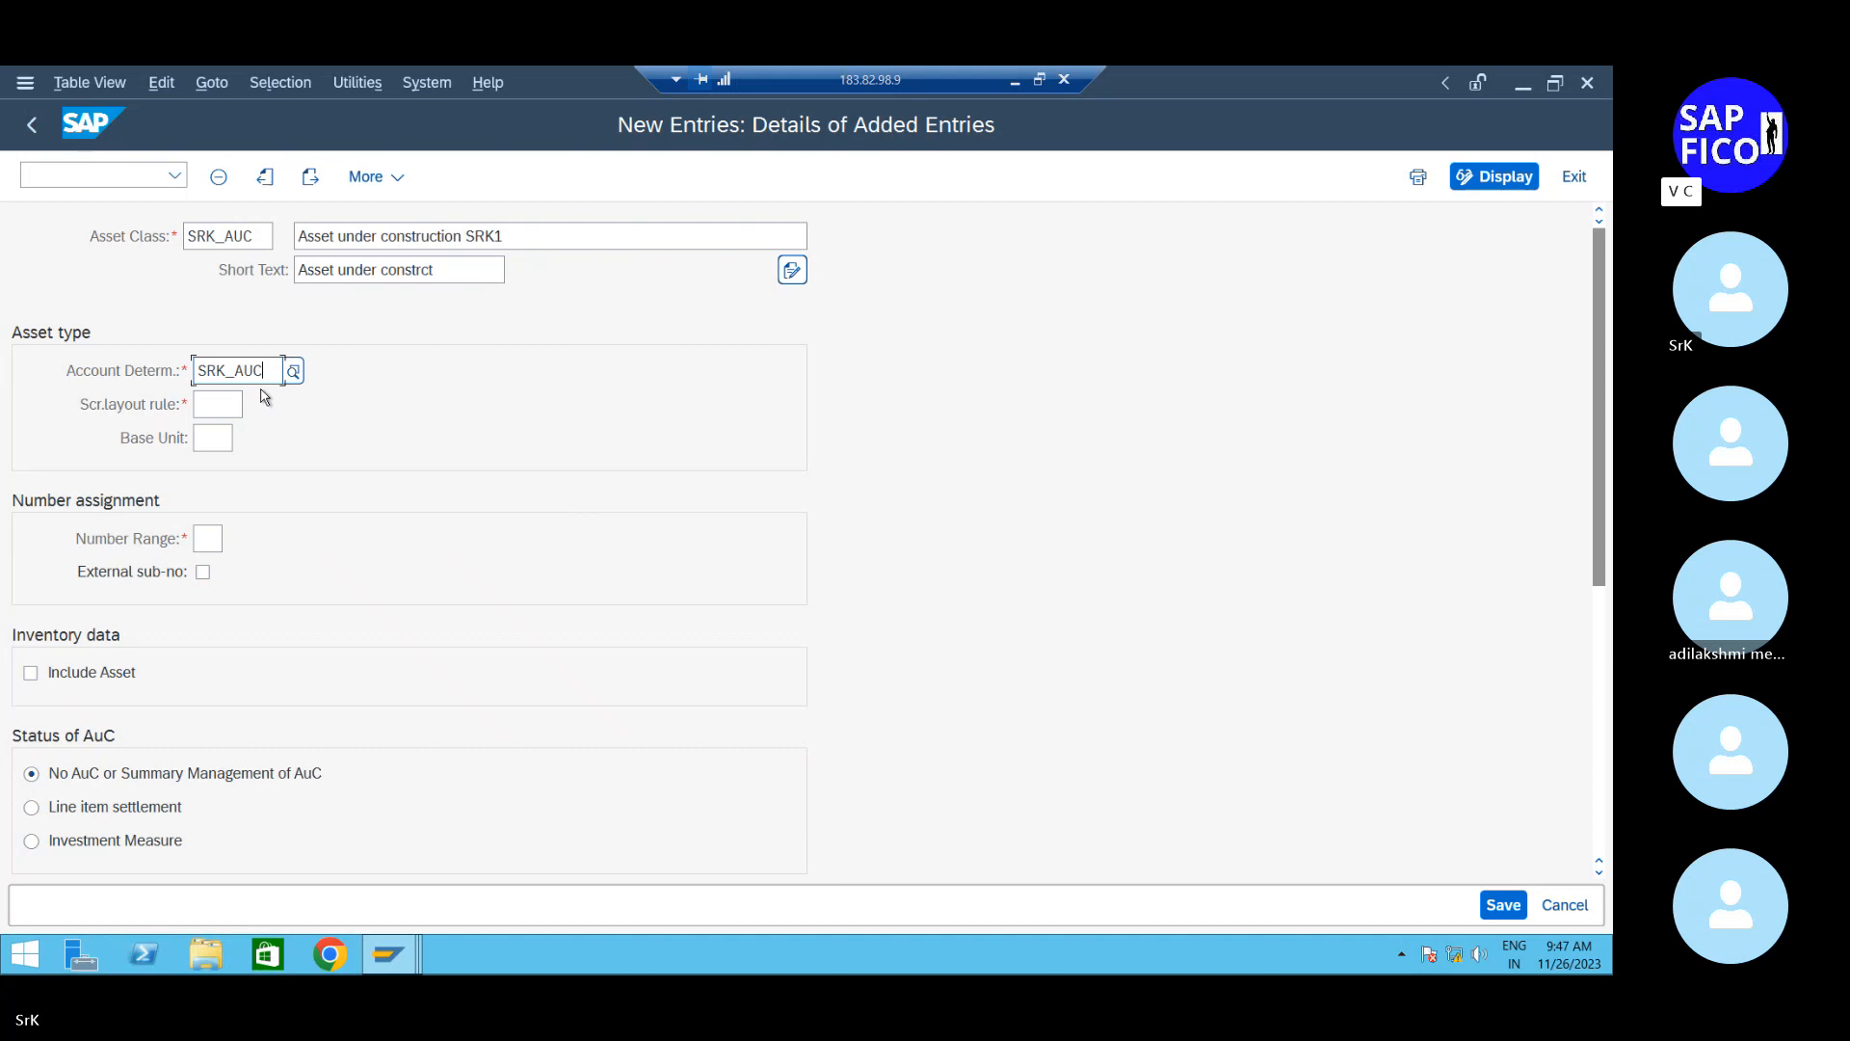
key(BackSpace)
key(BackSpace)
key(BackSpace)
key(BackSpace)
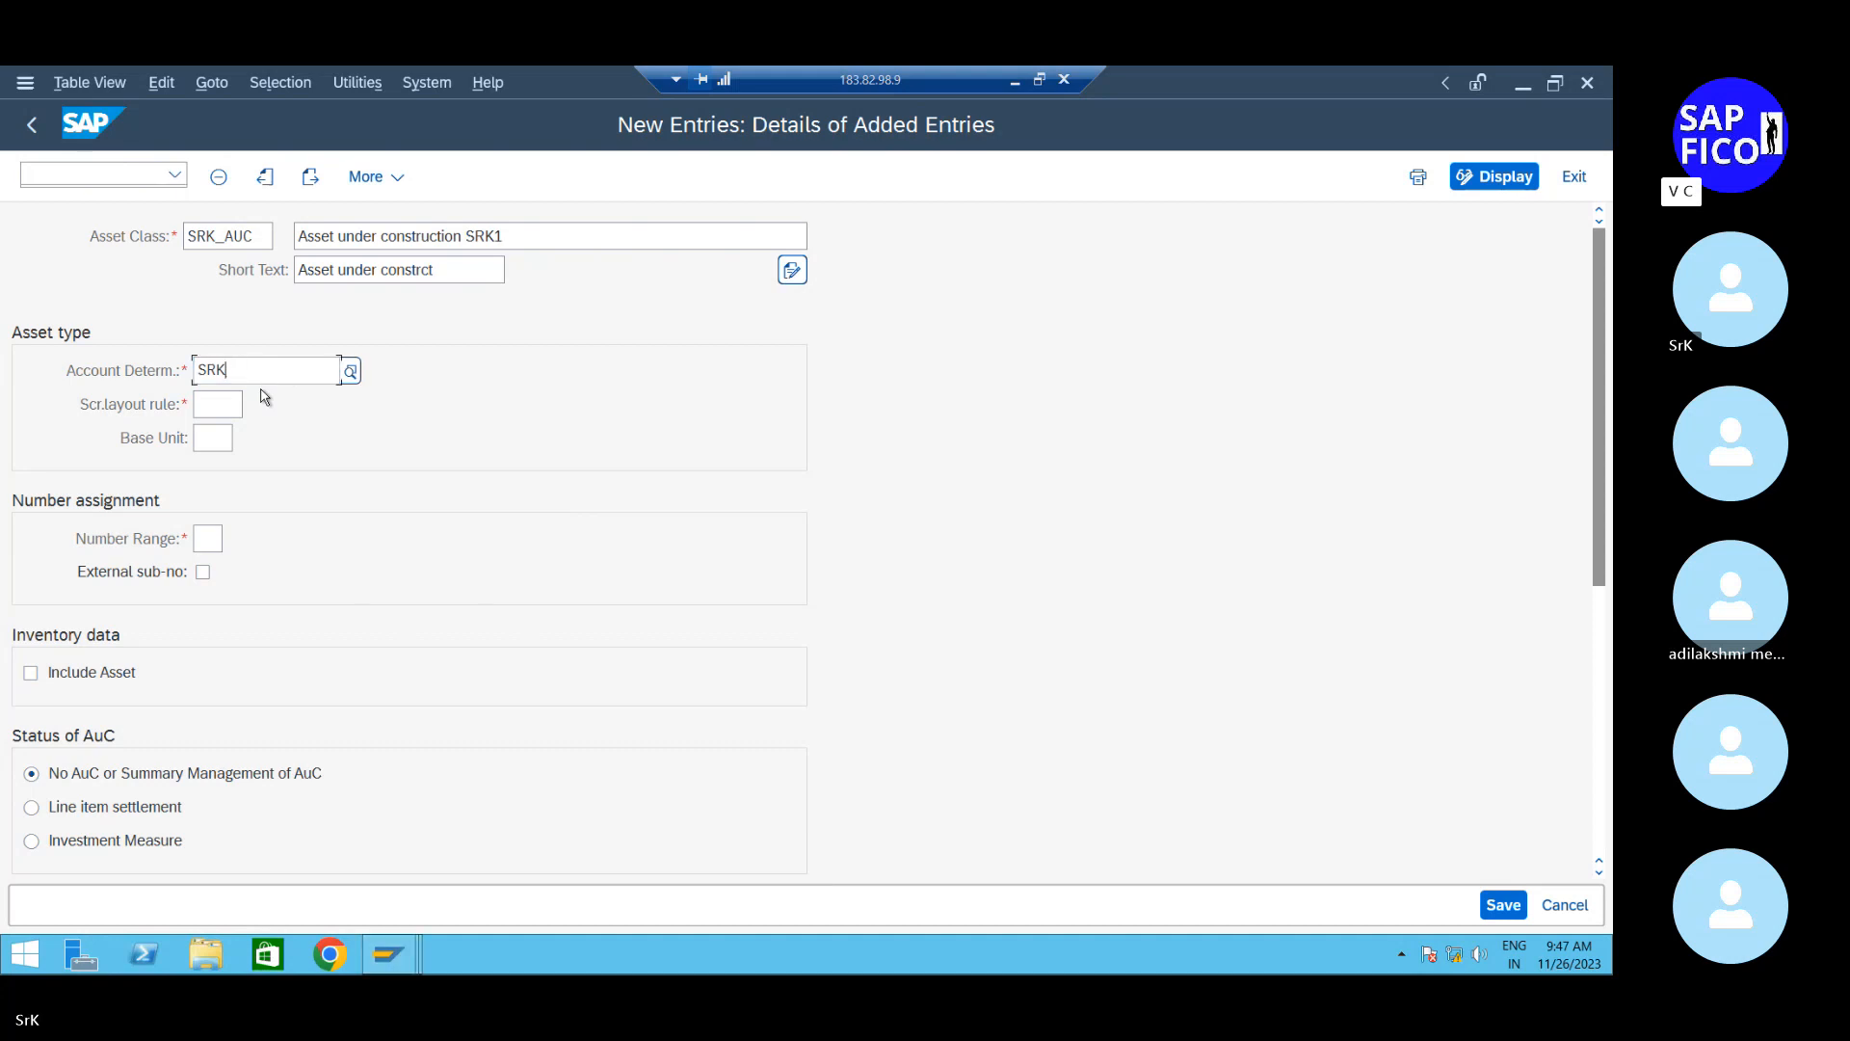
click(277, 527)
Assign screen layout rule SRAC to asset class SRK_AUC
click(227, 412)
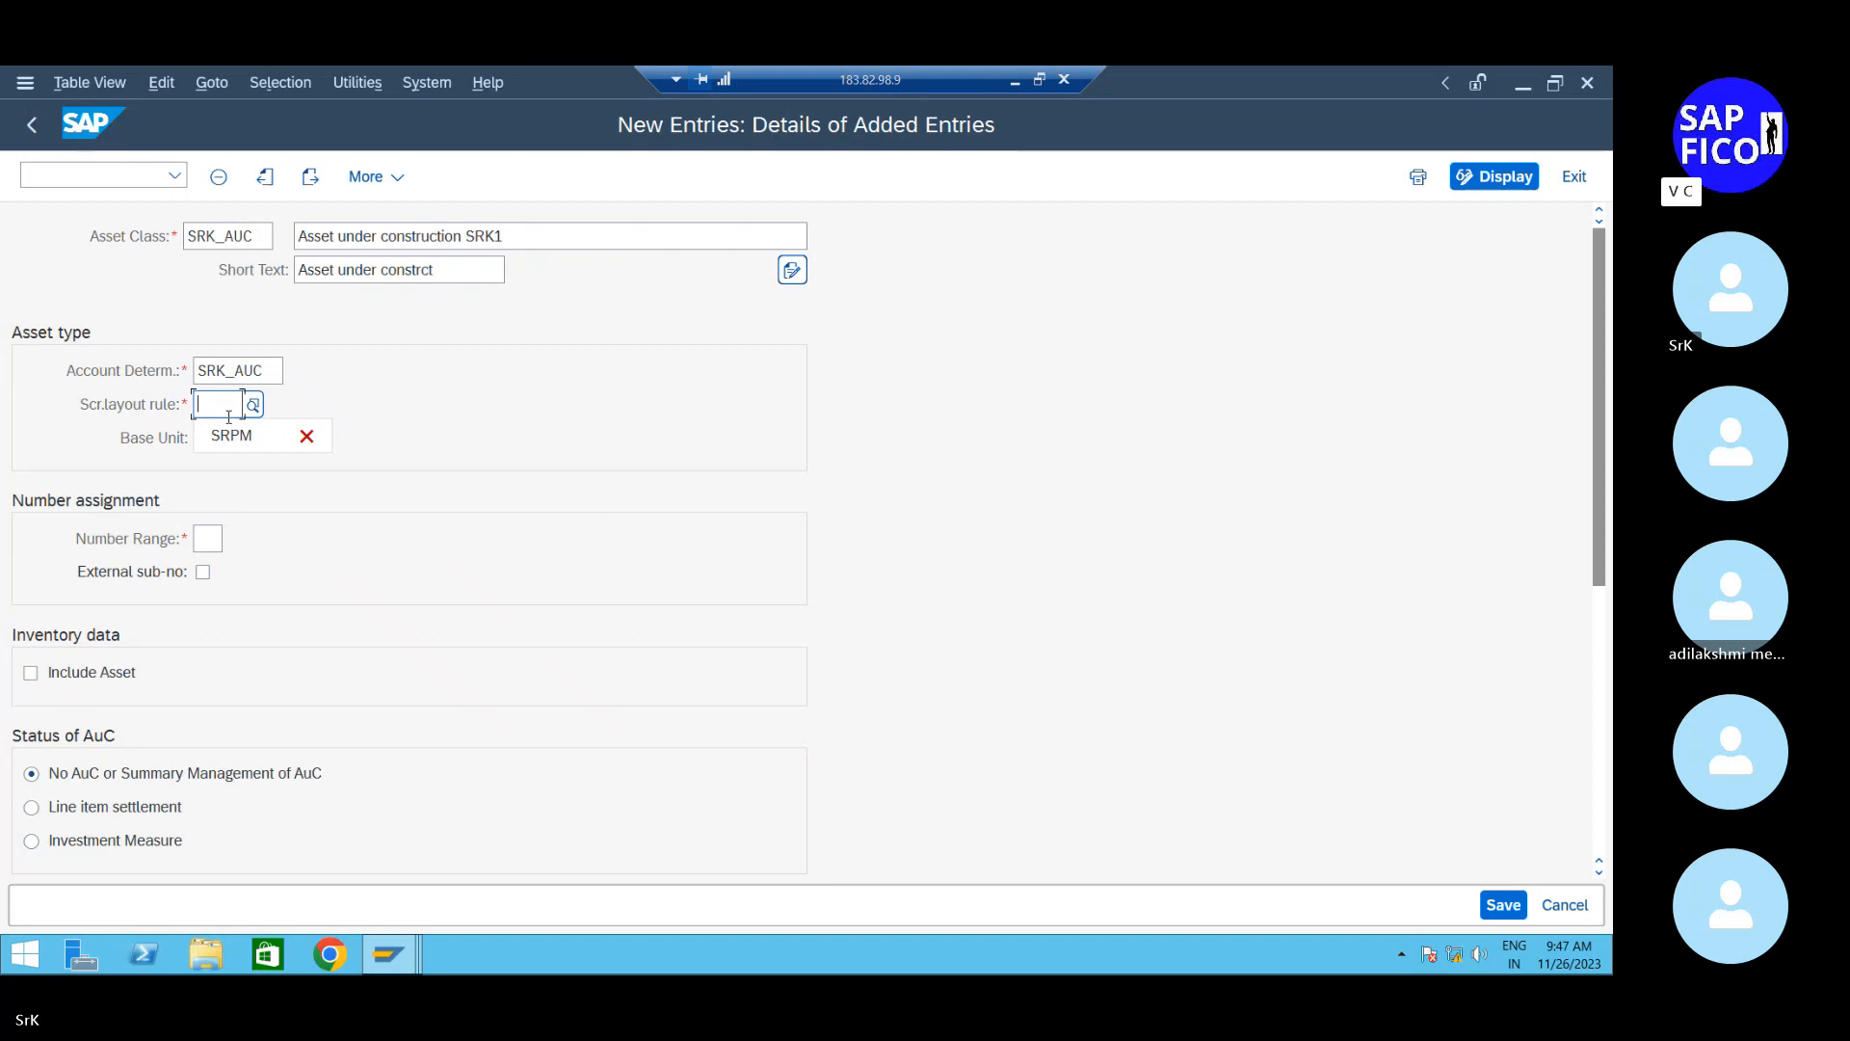
text(sr)
click(495, 426)
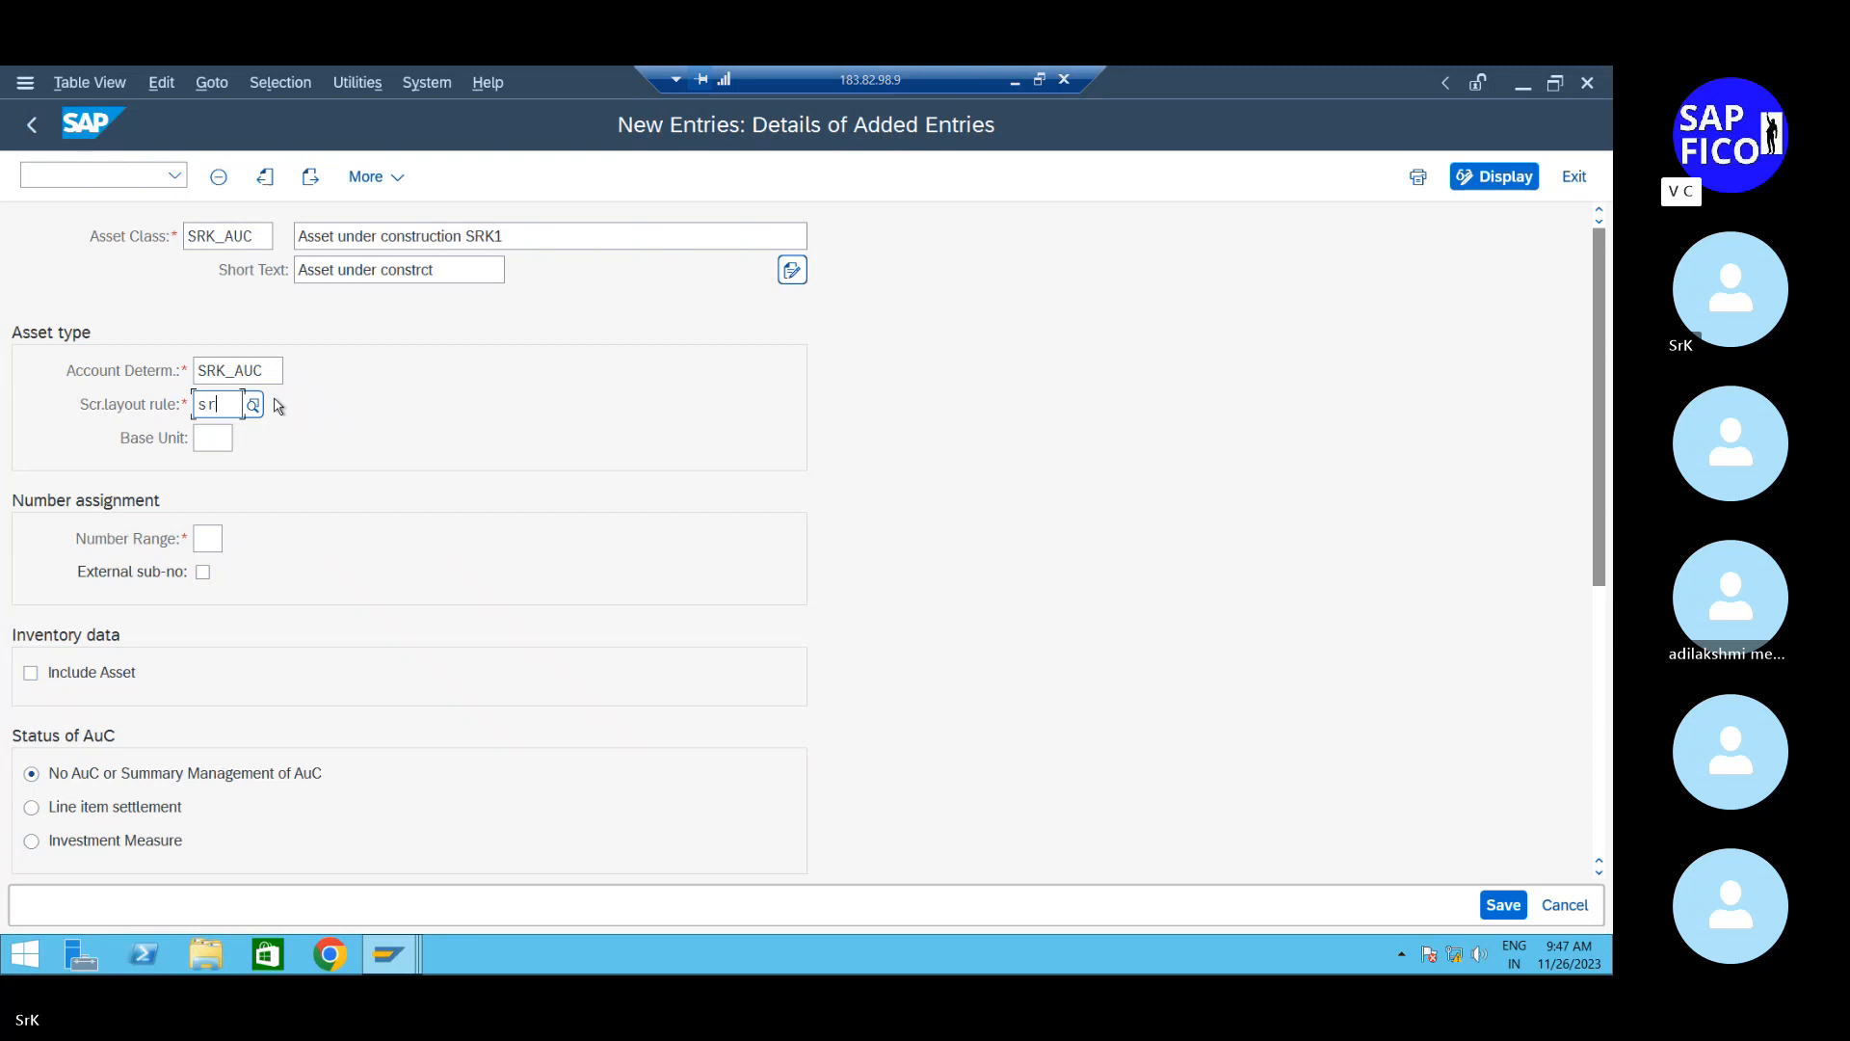
text(k)
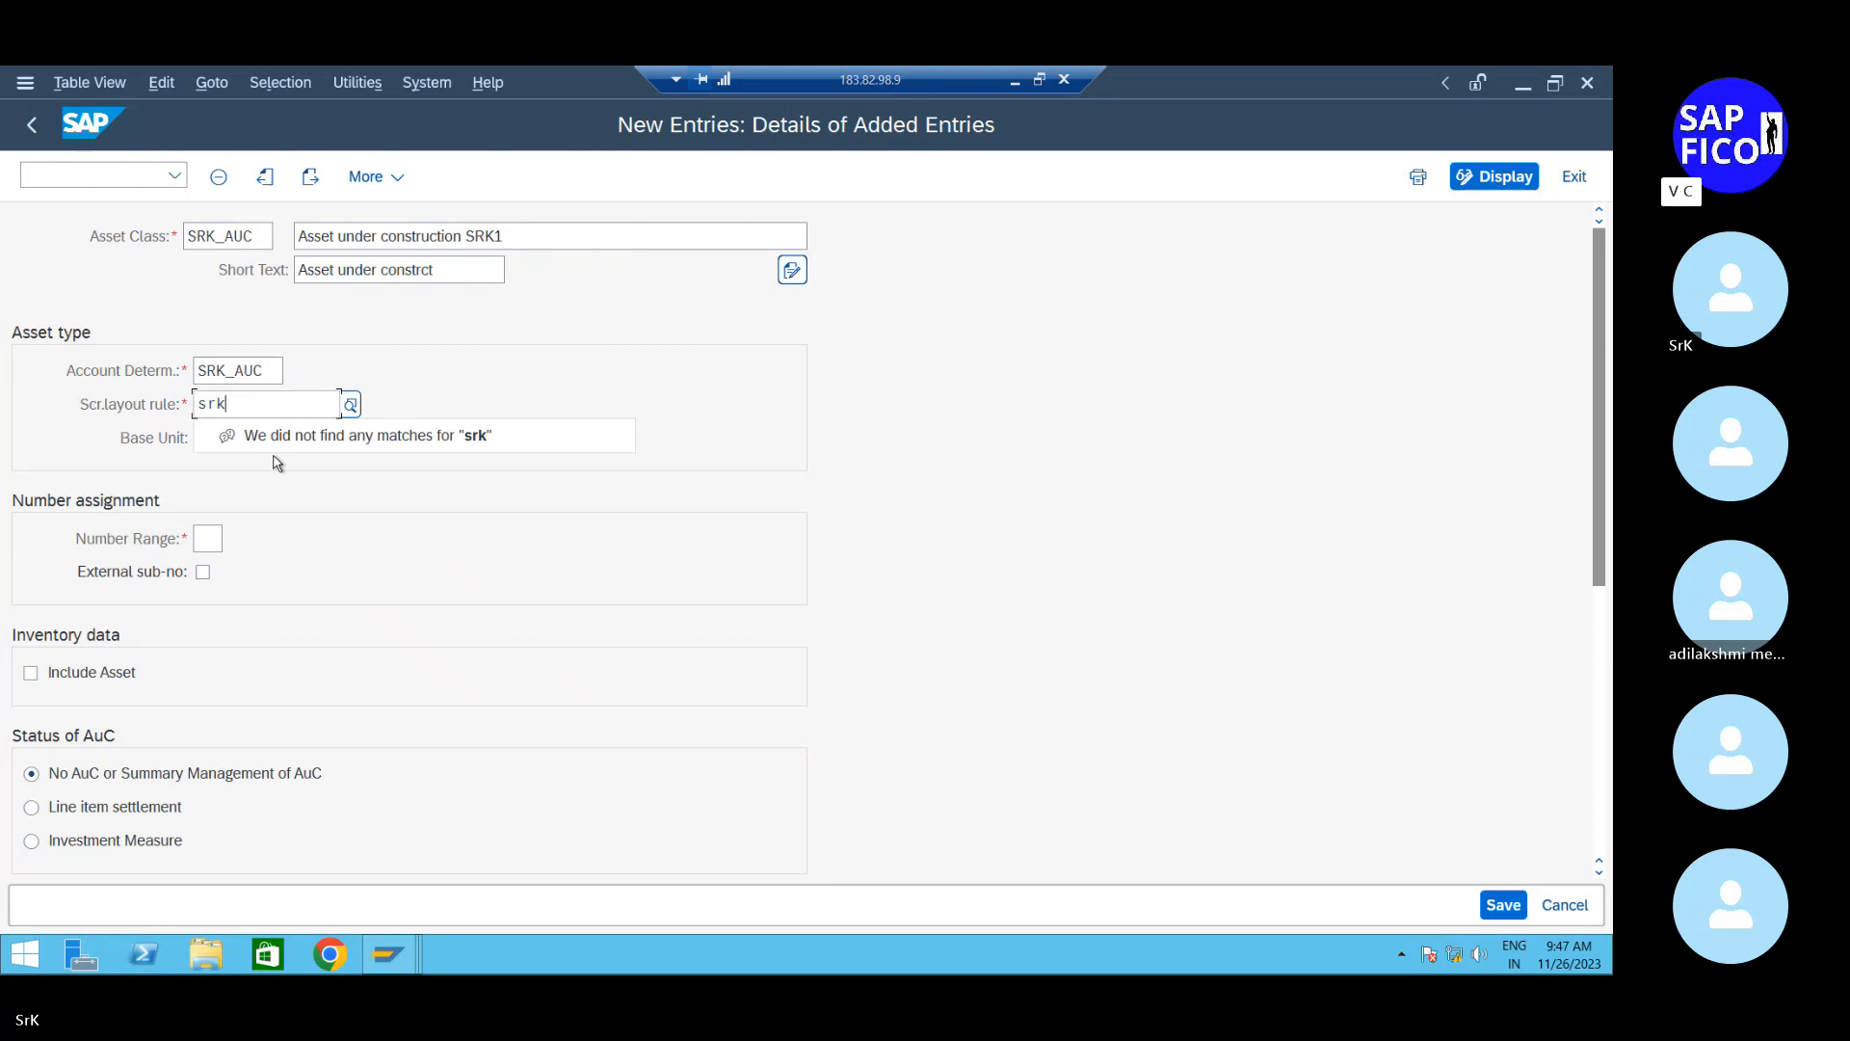
key(BackSpace)
key(BackSpace)
key(BackSpace)
text(sr)
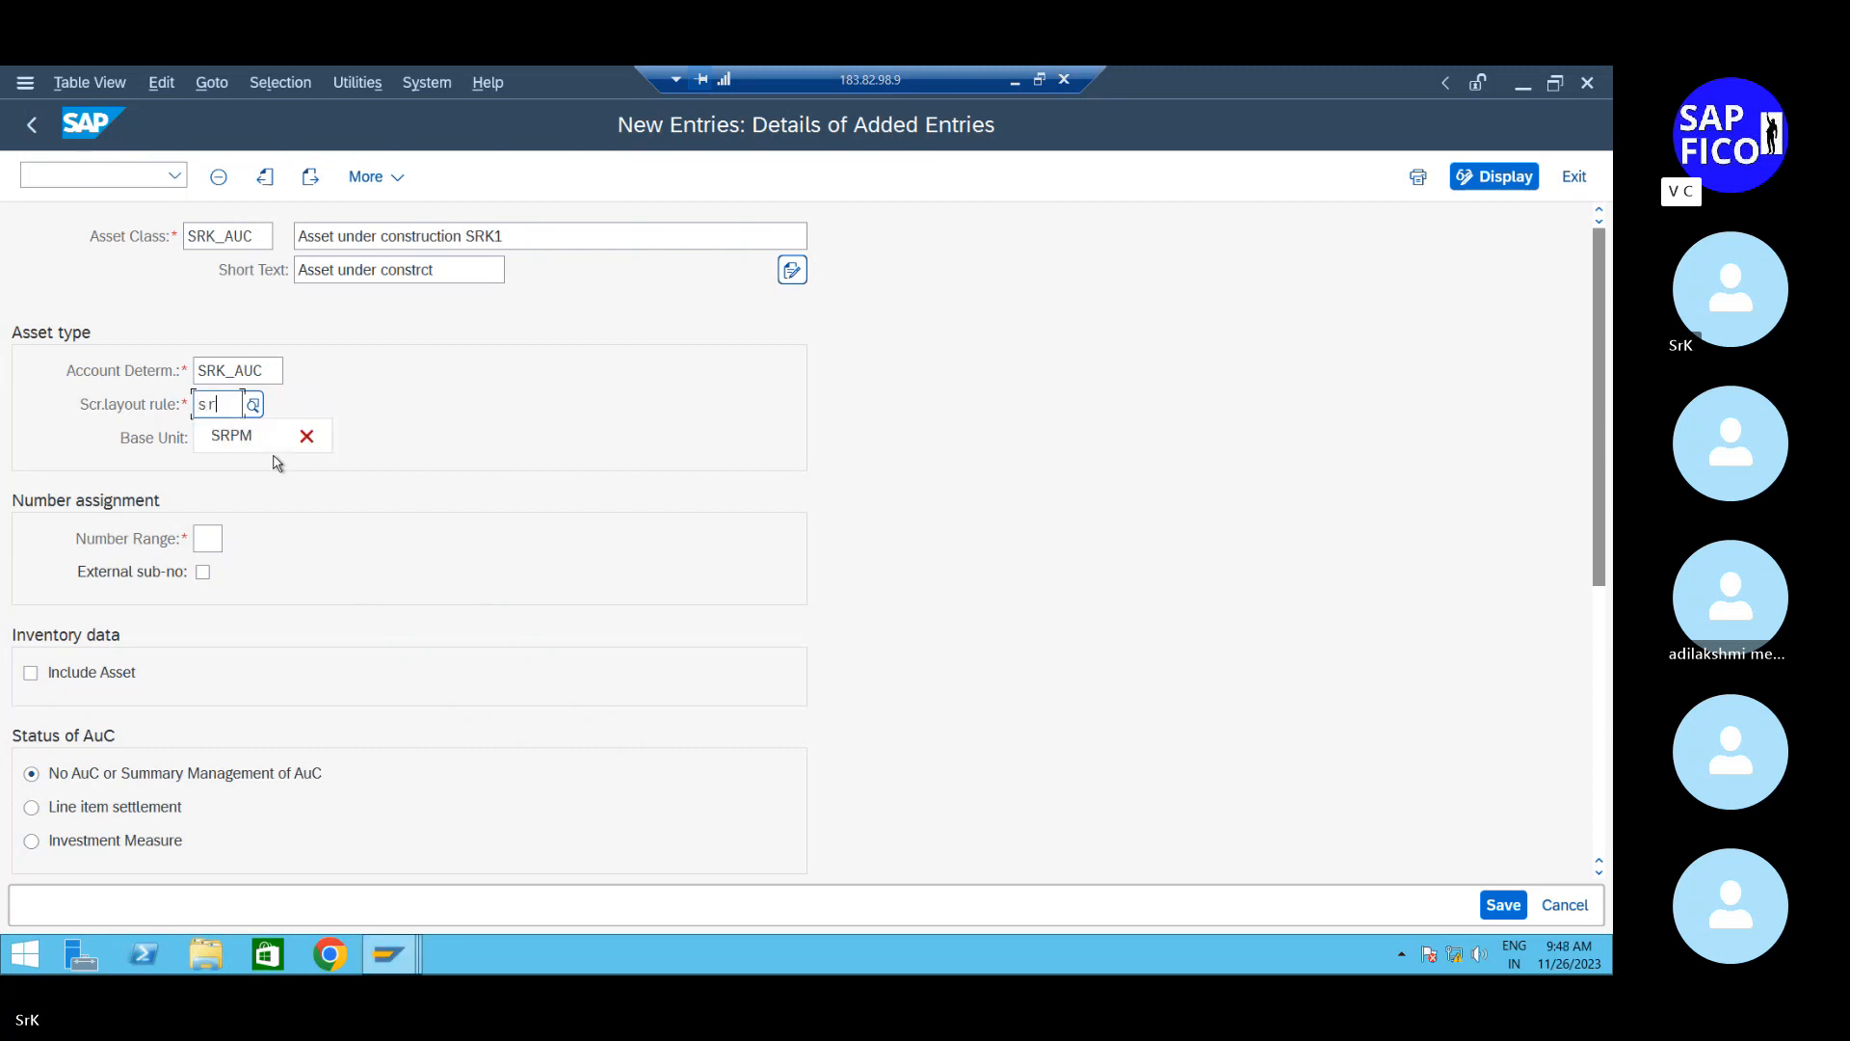
text(ac)
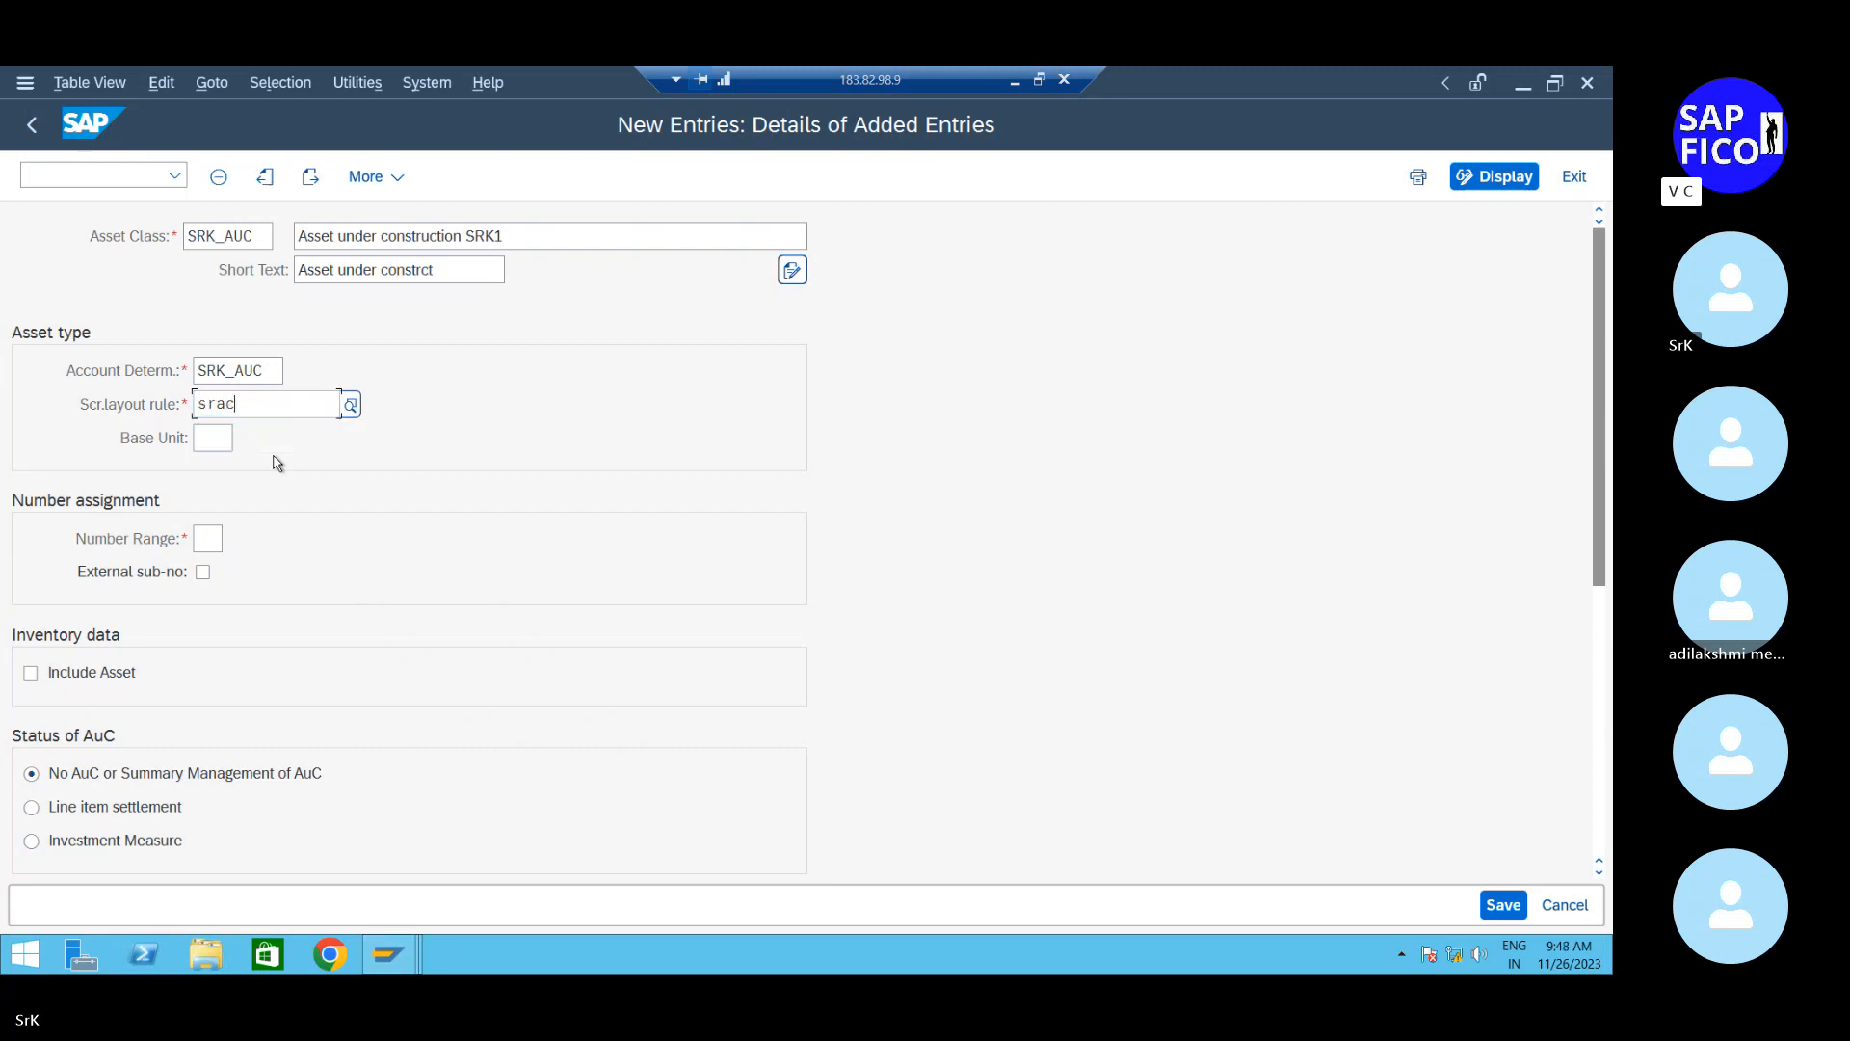
click(246, 505)
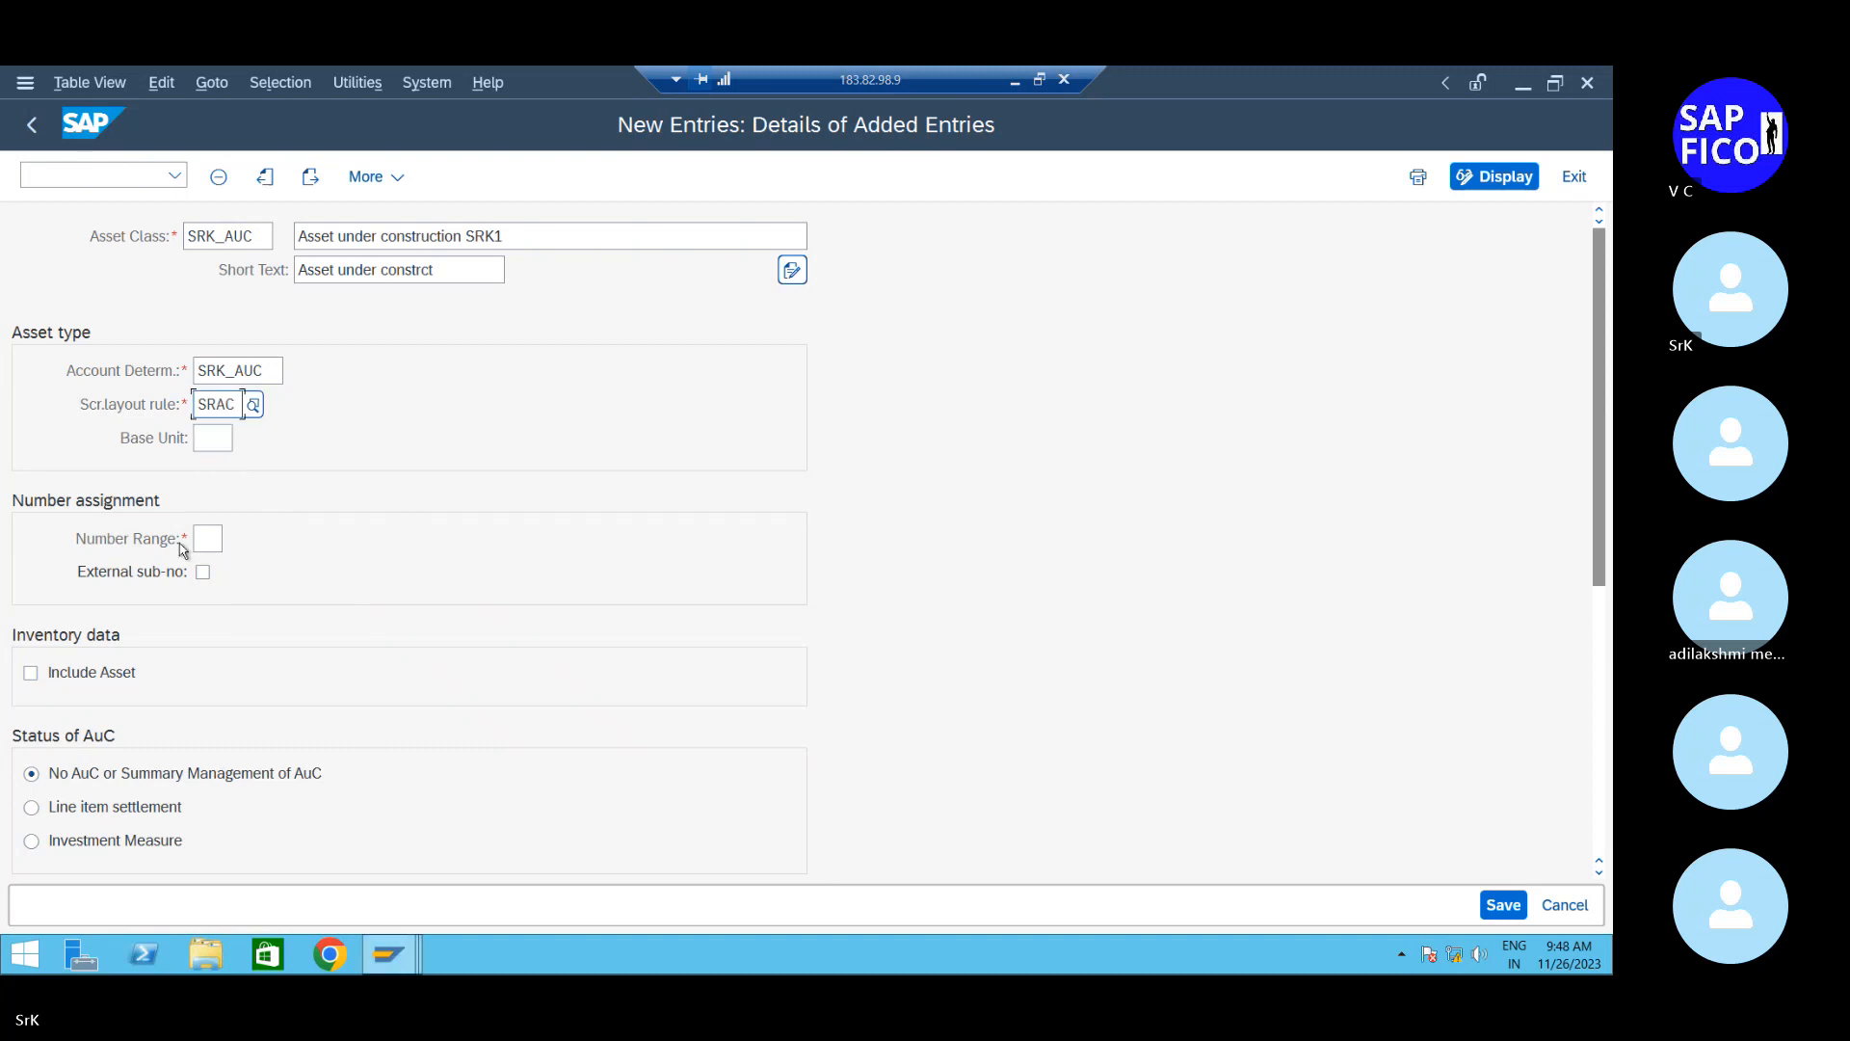
Set the class's number range to 02 and its AuC status to line item settlement, leaving the base unit empty
click(204, 538)
text(02)
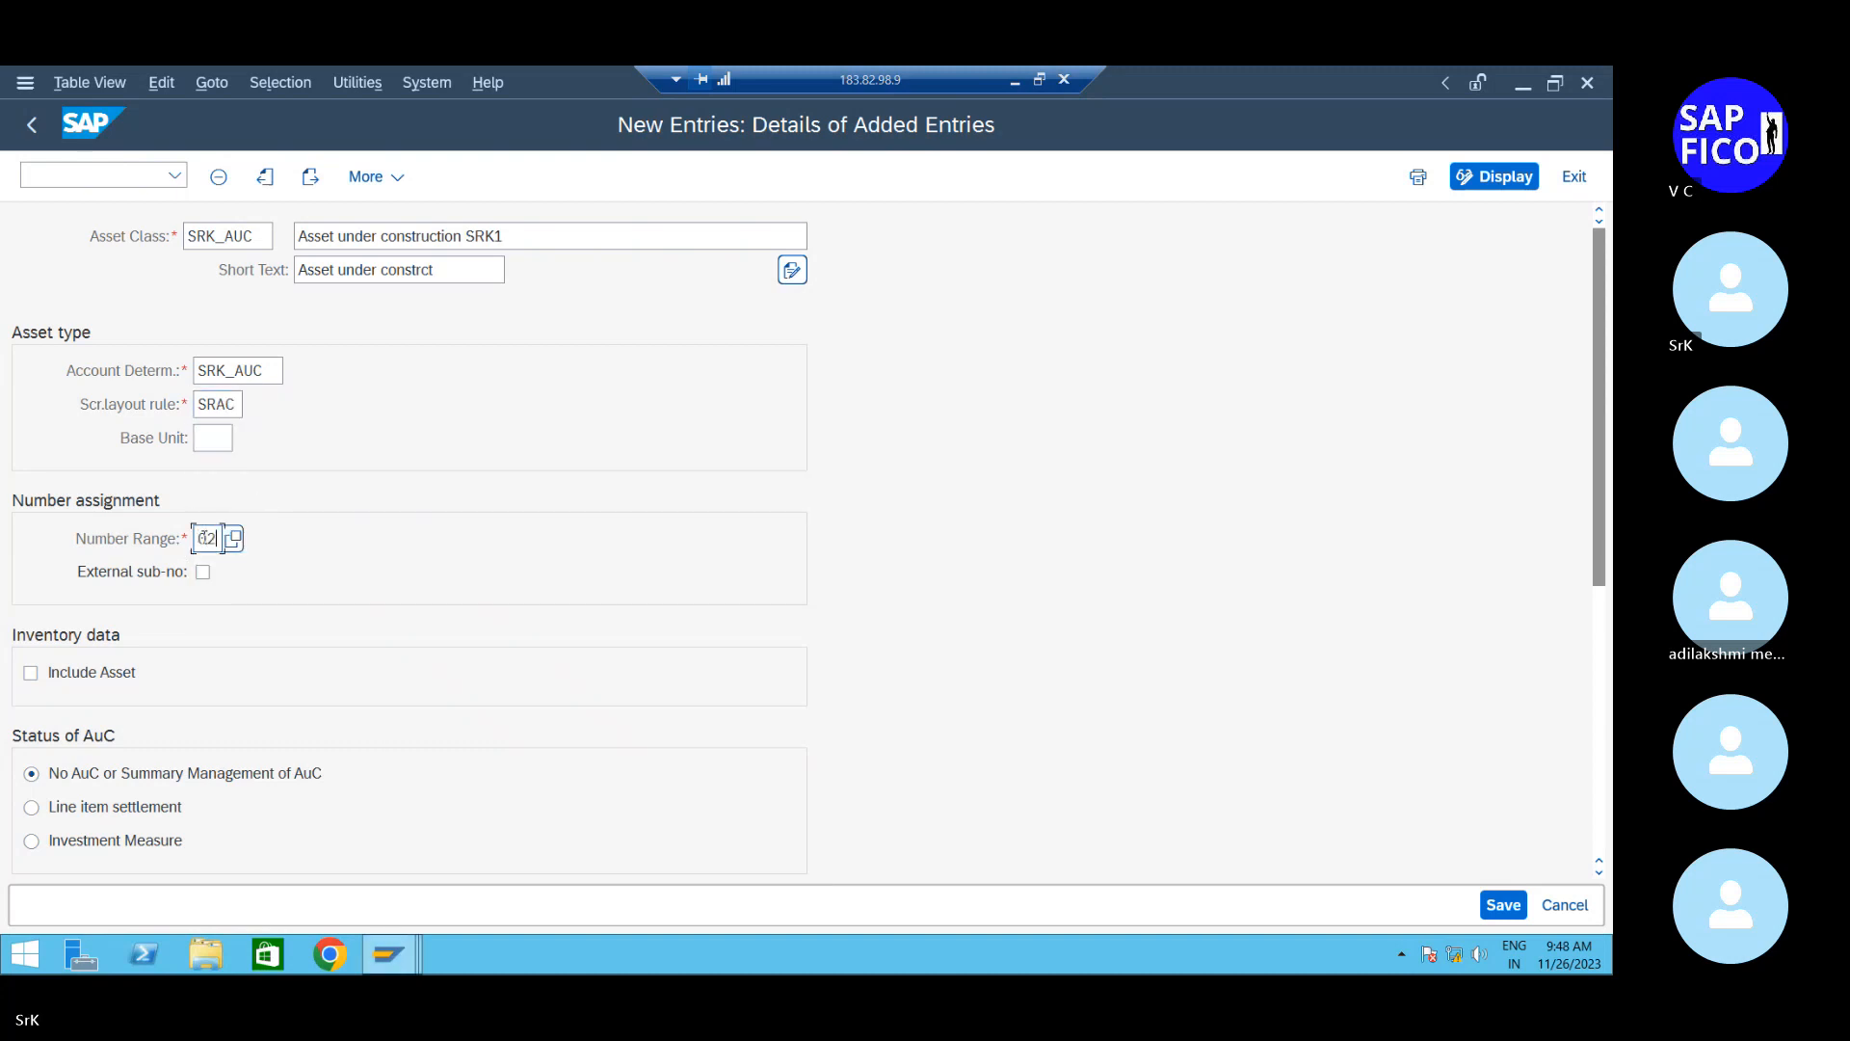
click(85, 809)
click(212, 438)
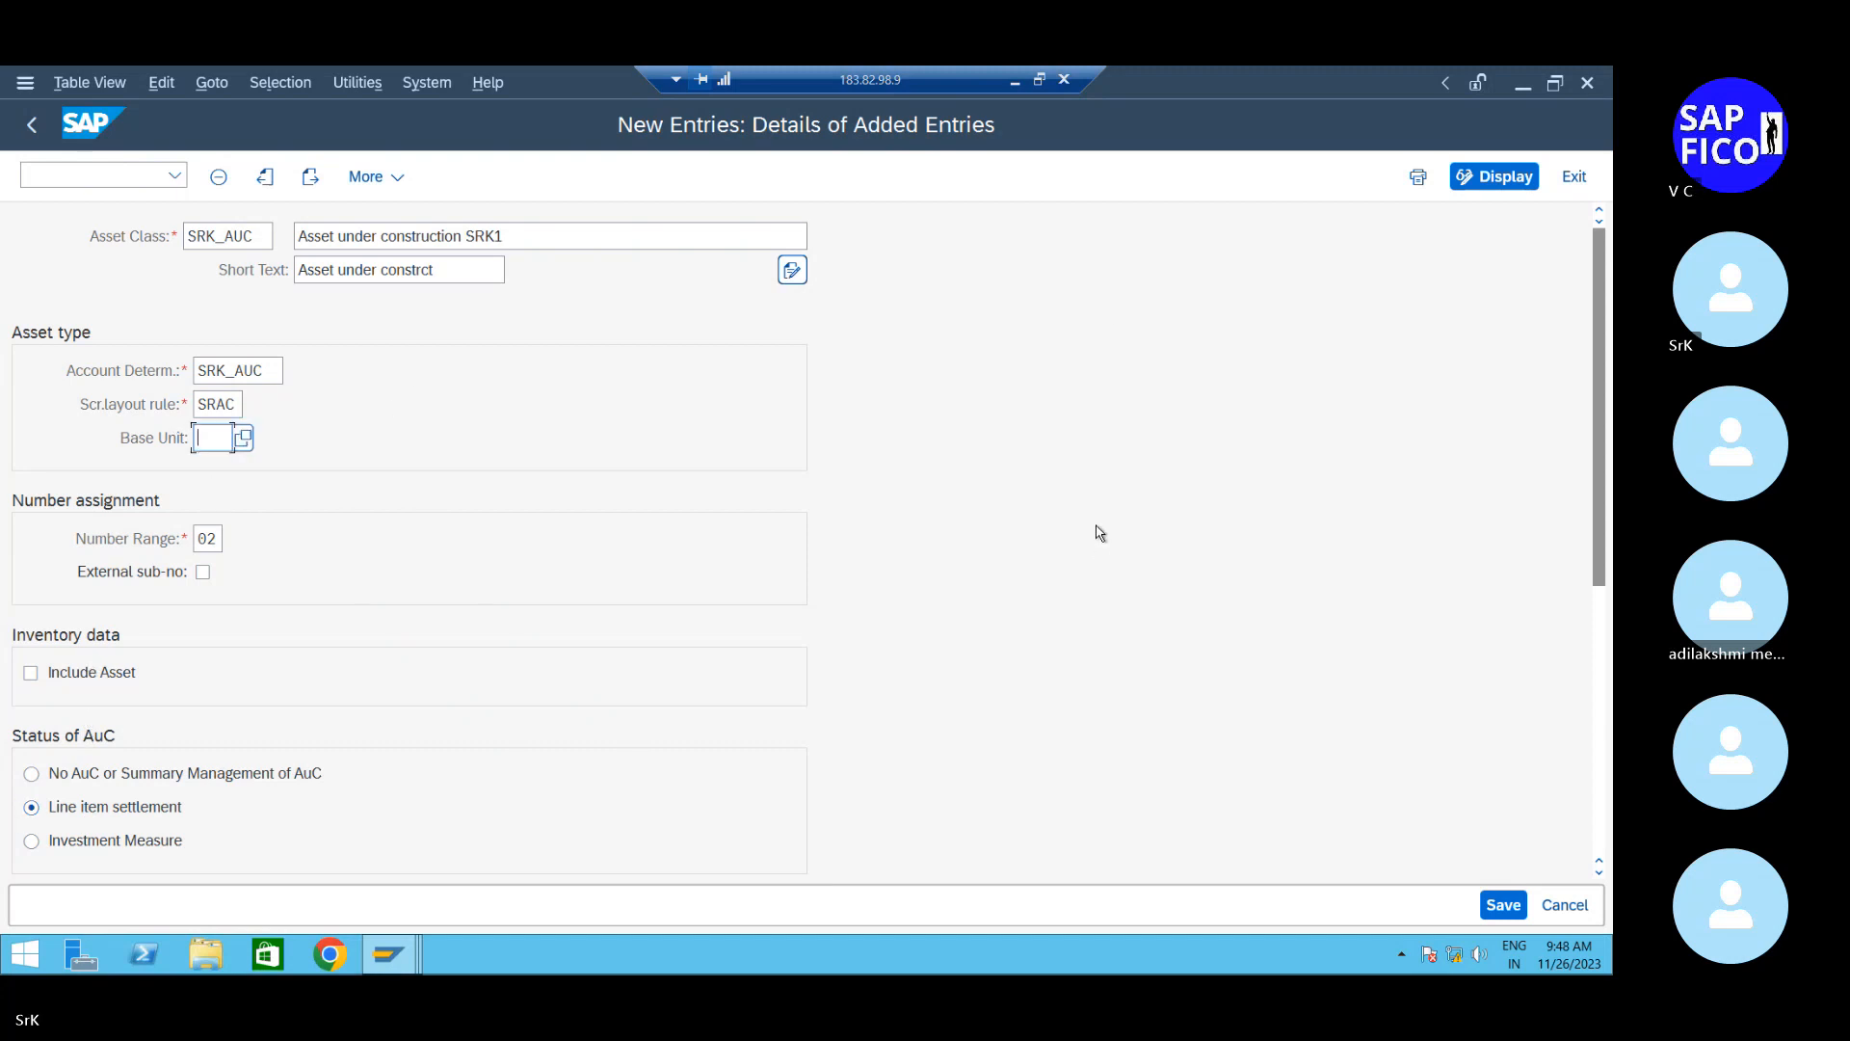
Save asset class SRK_AUC and return to the asset class overview
click(1527, 908)
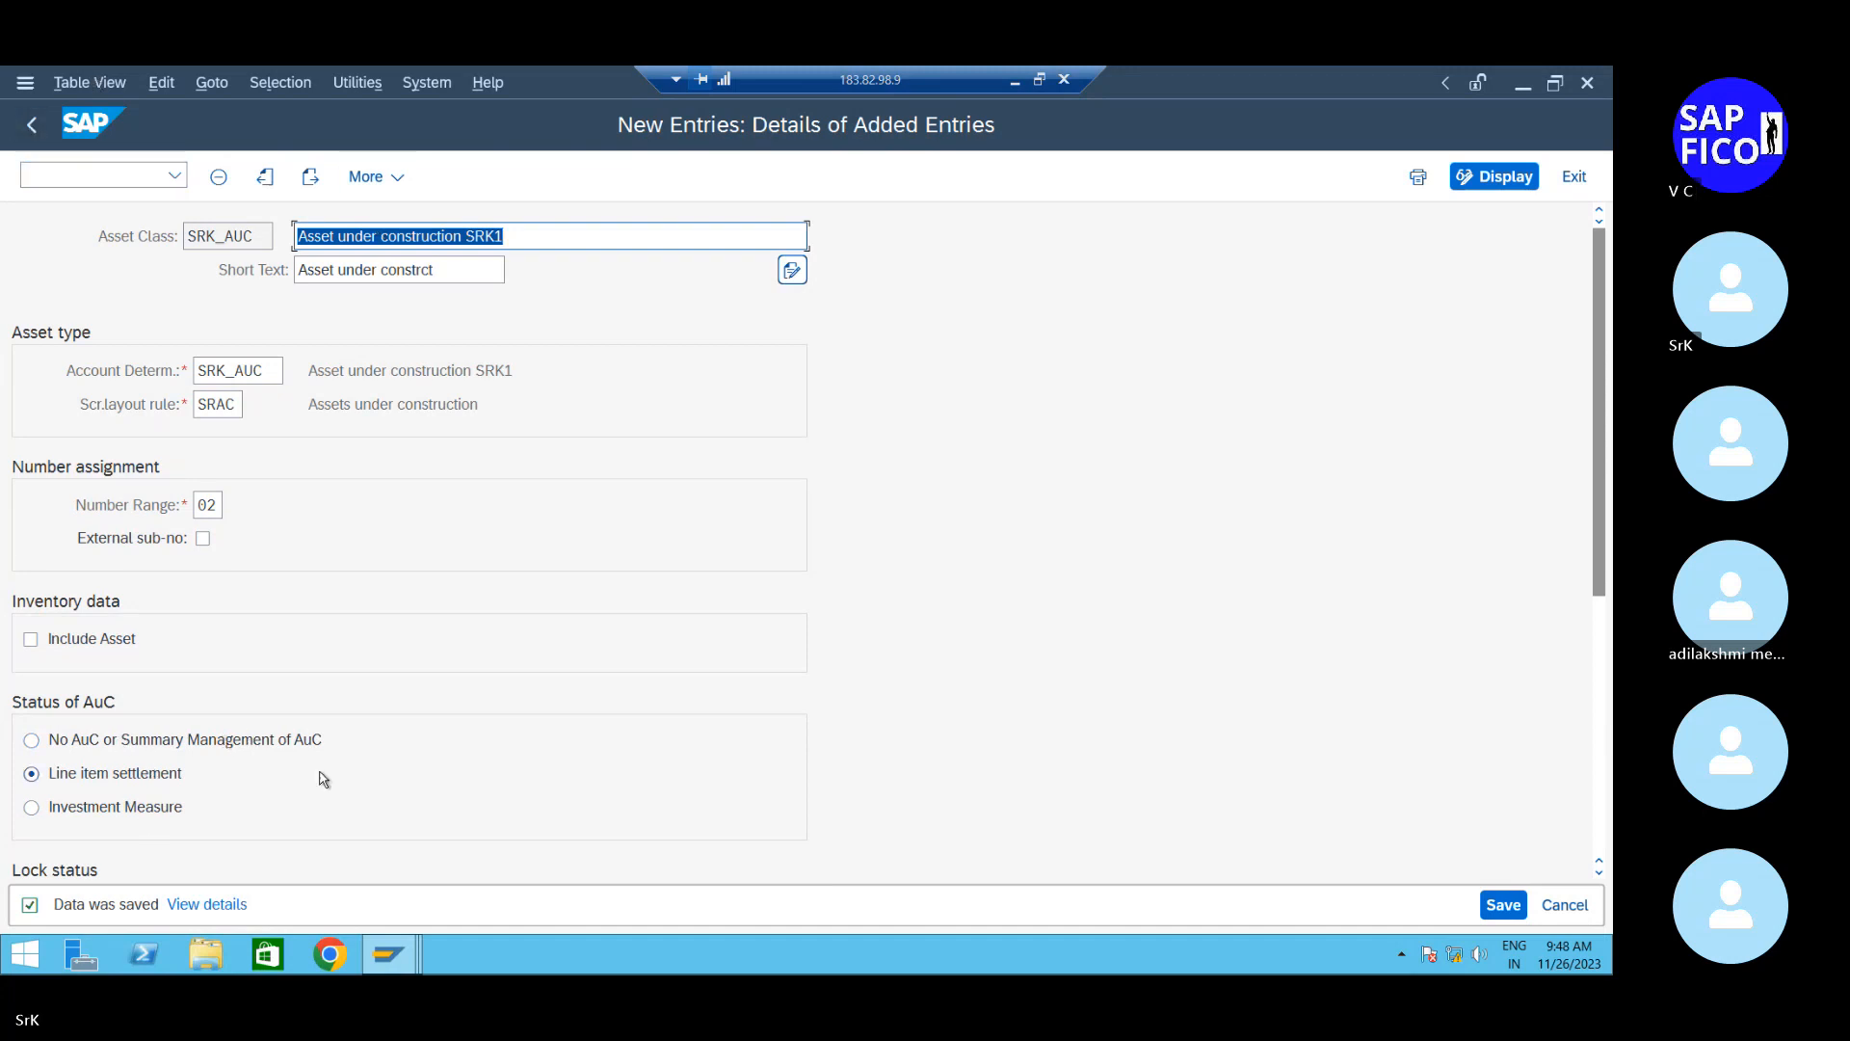
click(1503, 904)
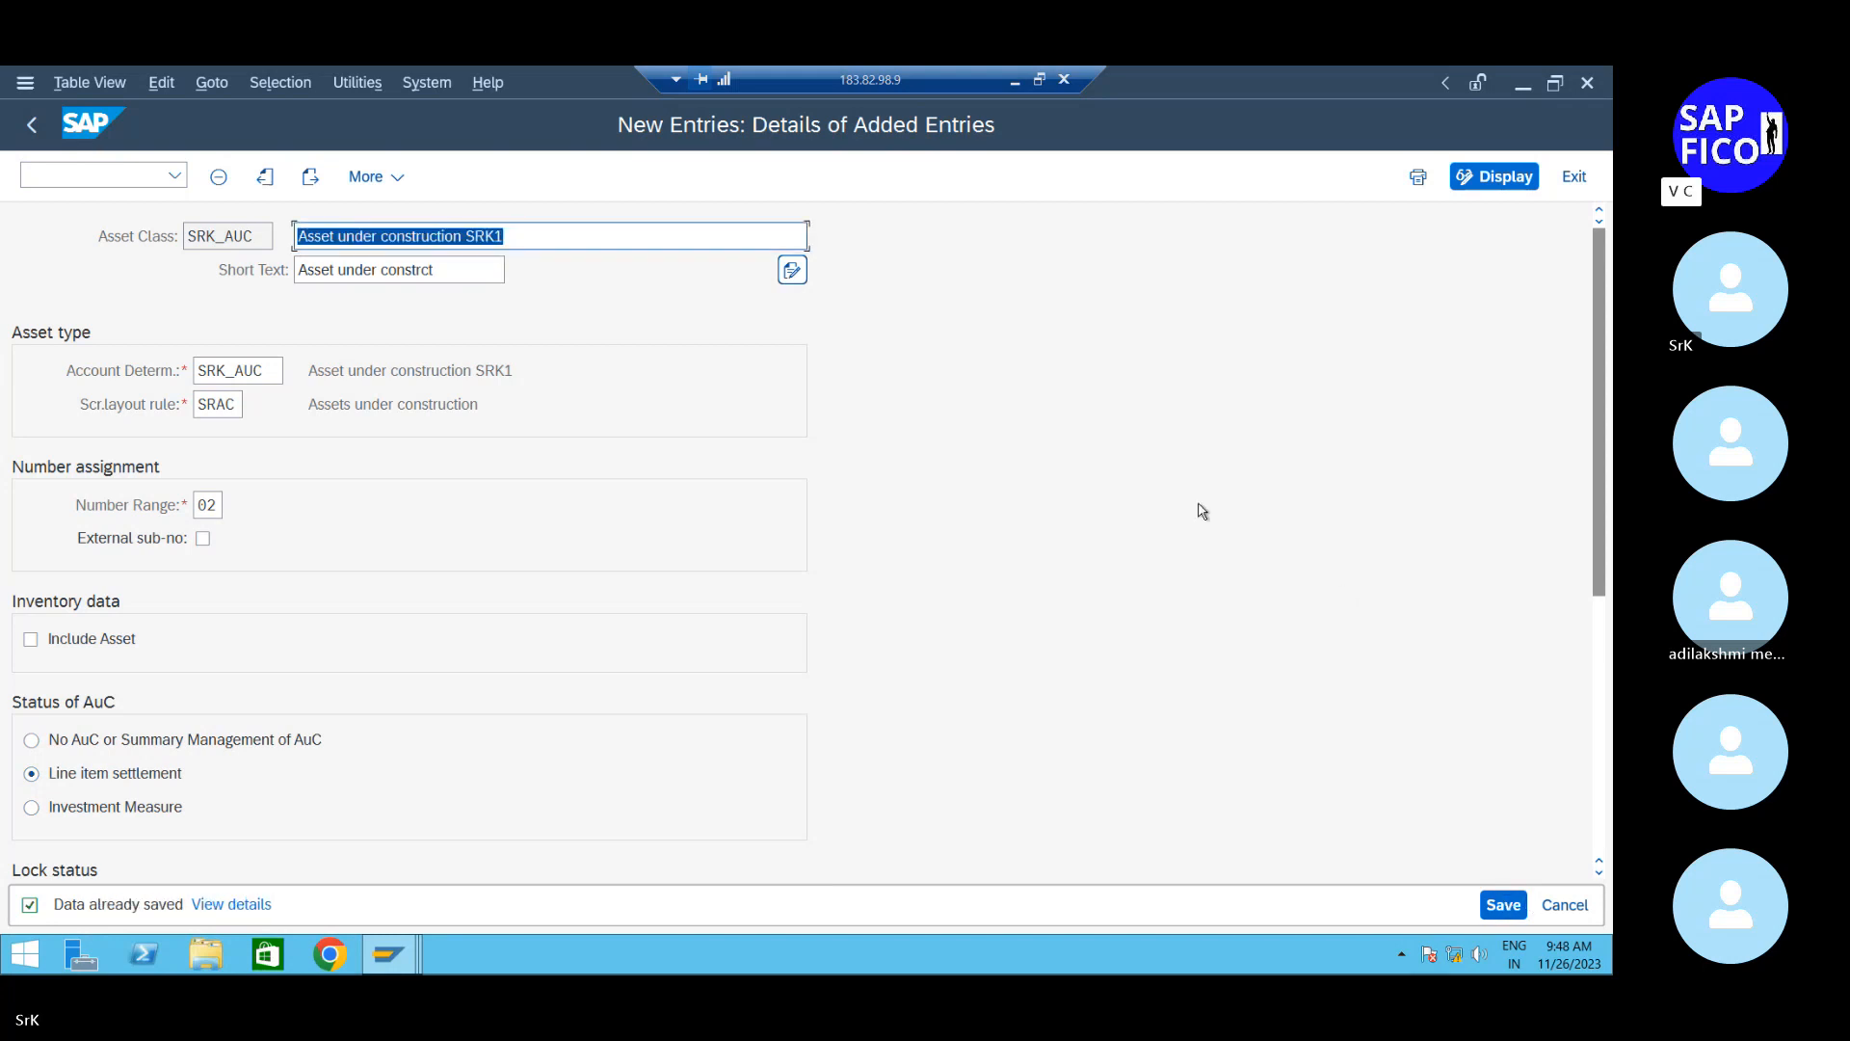
click(31, 139)
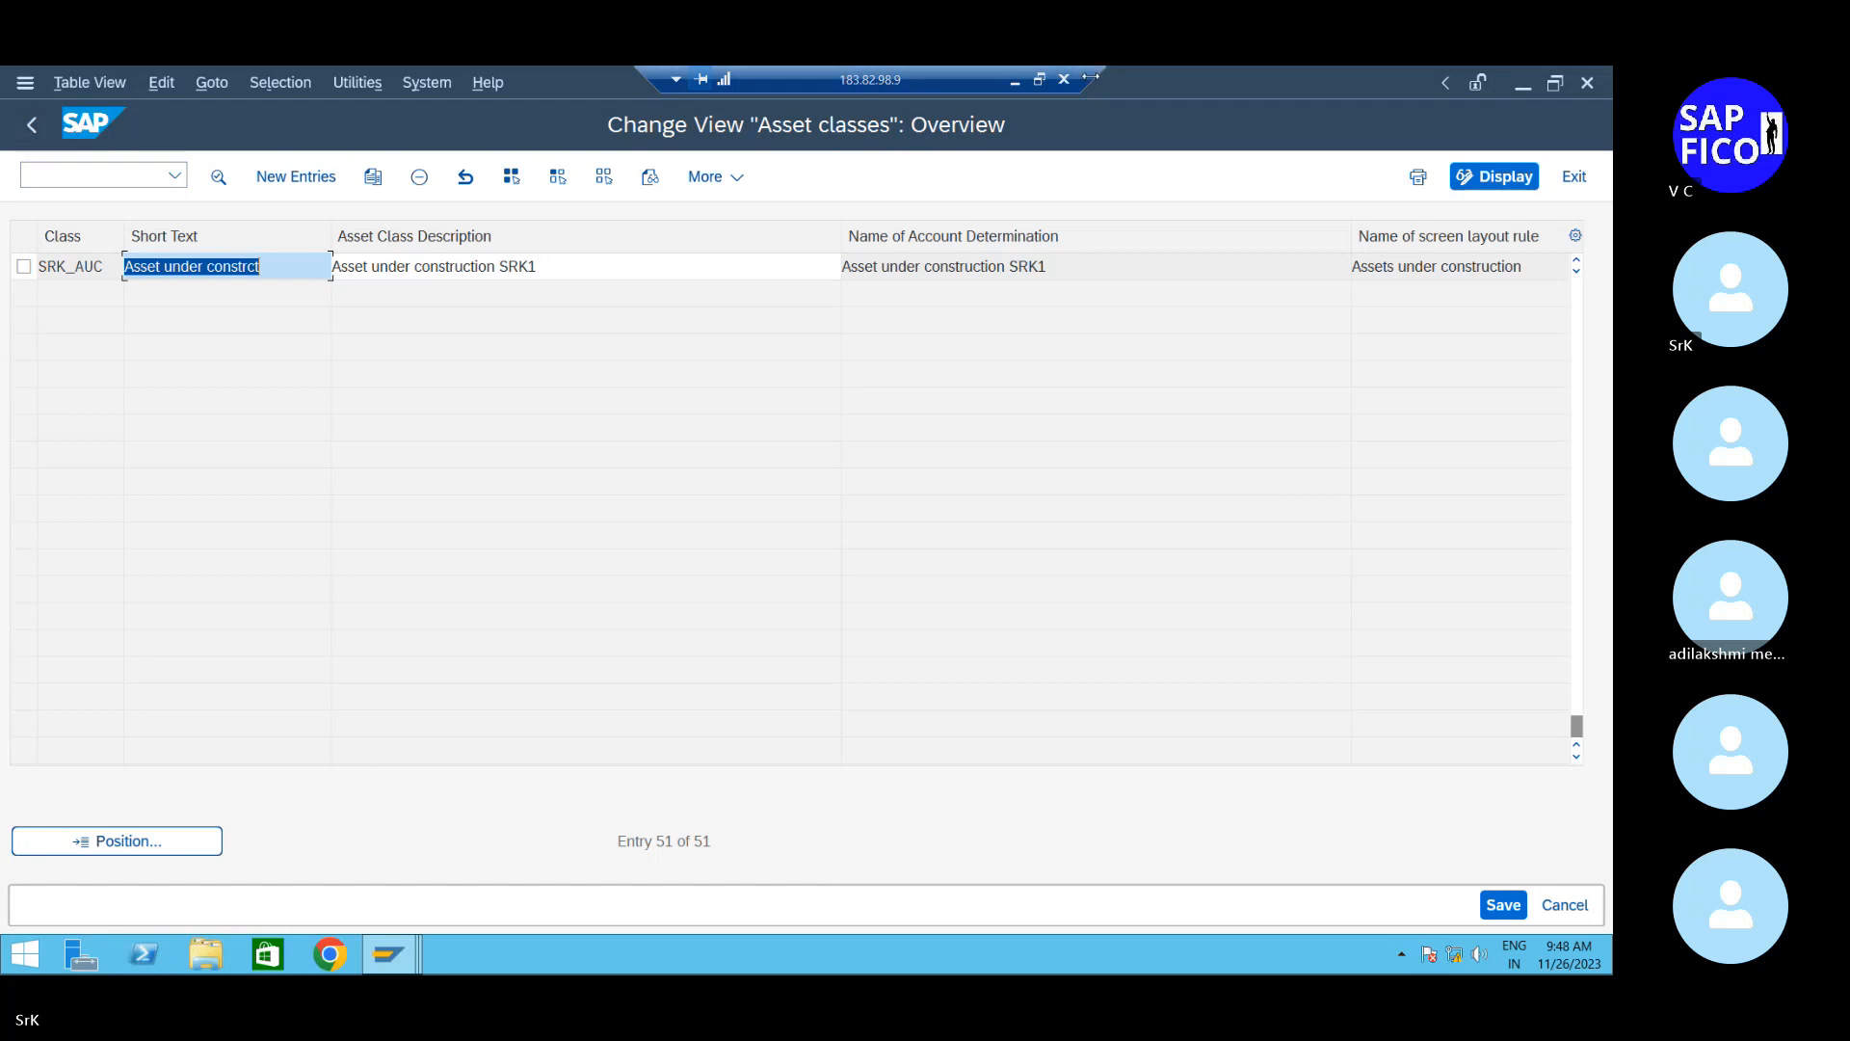
Switch to the Word guide and note "SRK1_PM, SRK1_AUC" beside the existing class names under step 7, Define Asset Classes
click(1007, 79)
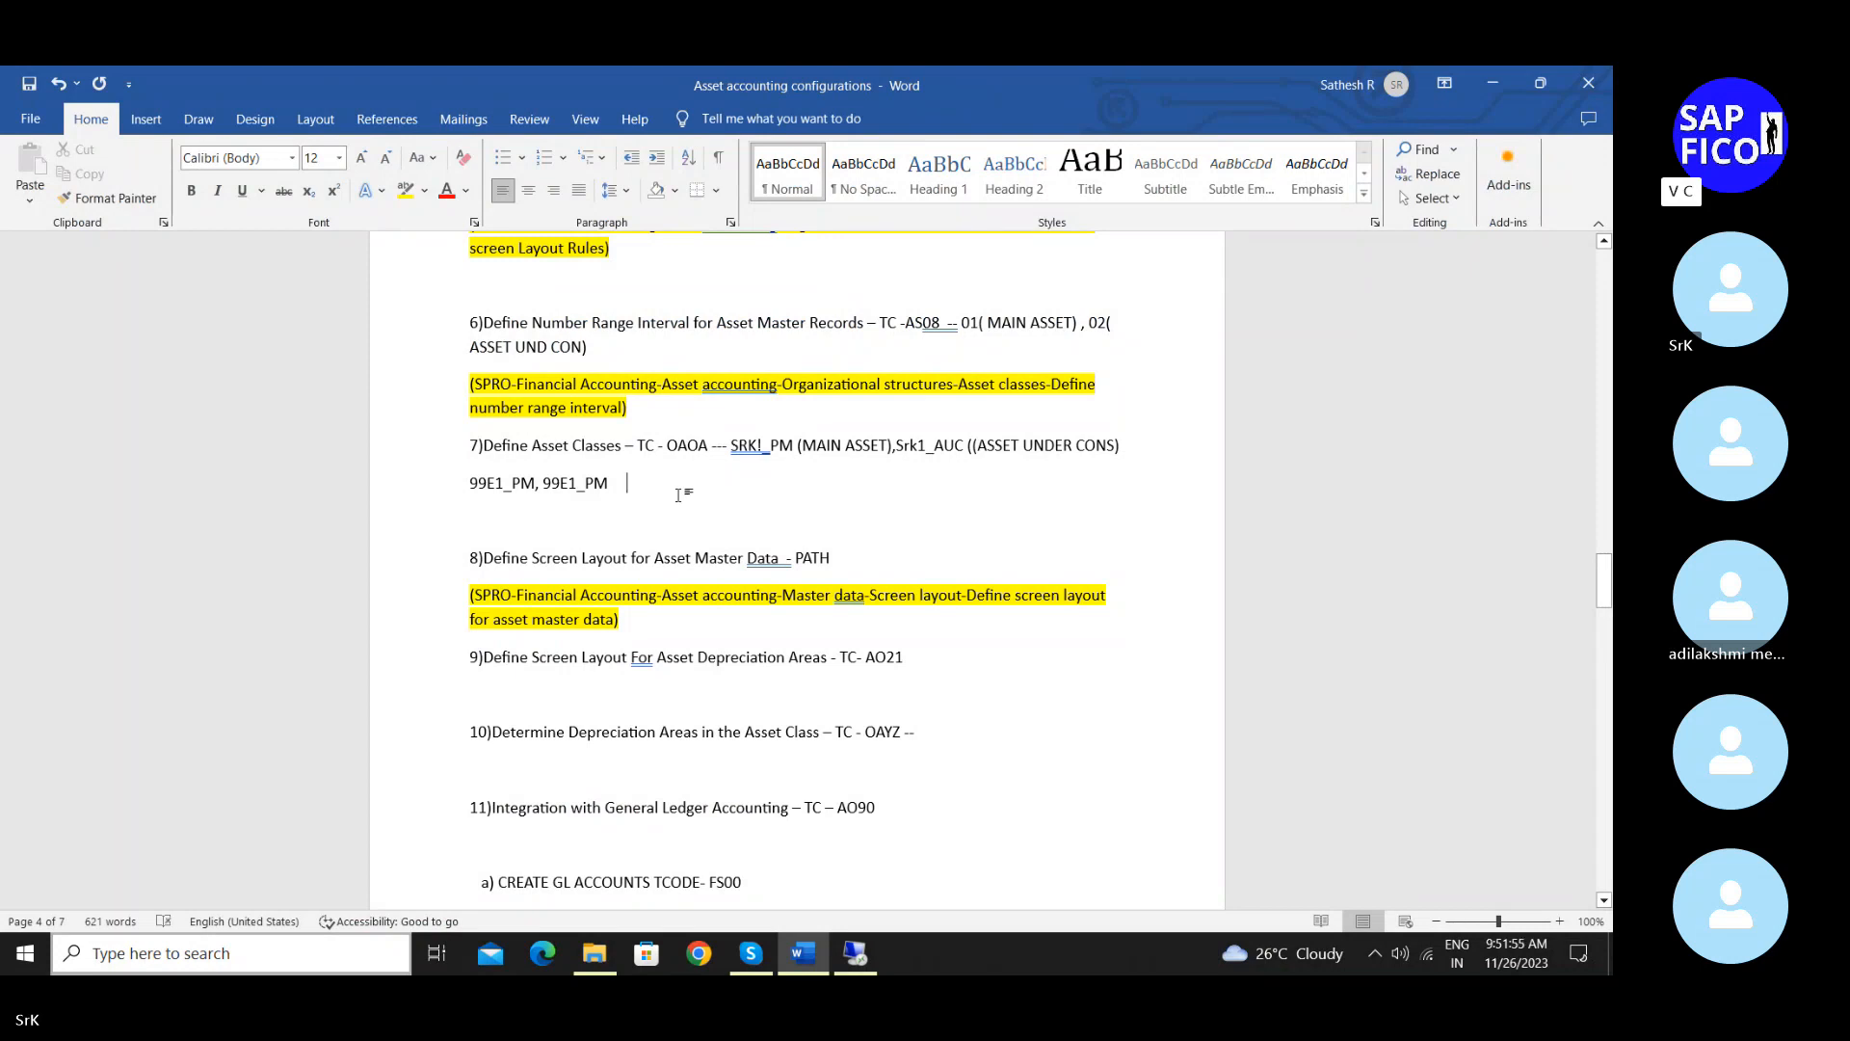
text(SRK1_)
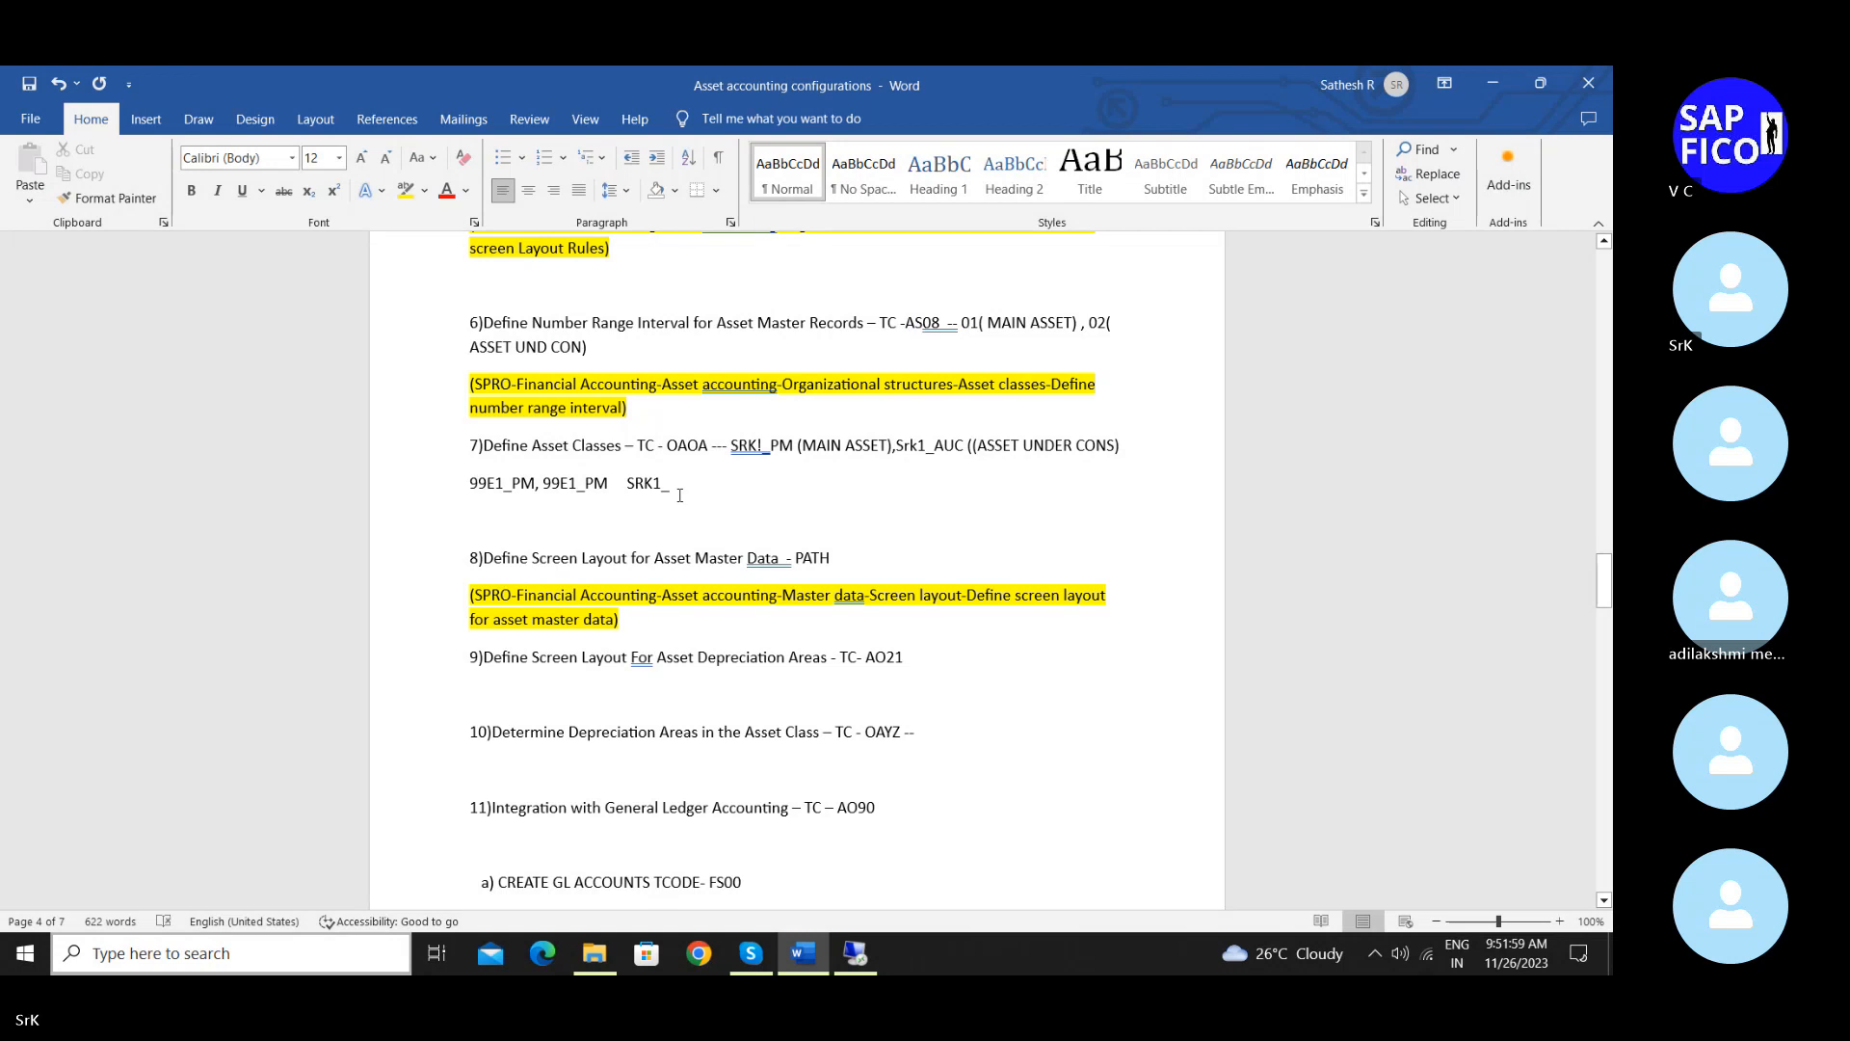
text(p)
key(BackSpace)
text(PM, SRK1_AUC)
Recheck the class keys in the SAP session, then correct the names noted in the Word guide to SRK_PM and SRK_AUC
click(852, 938)
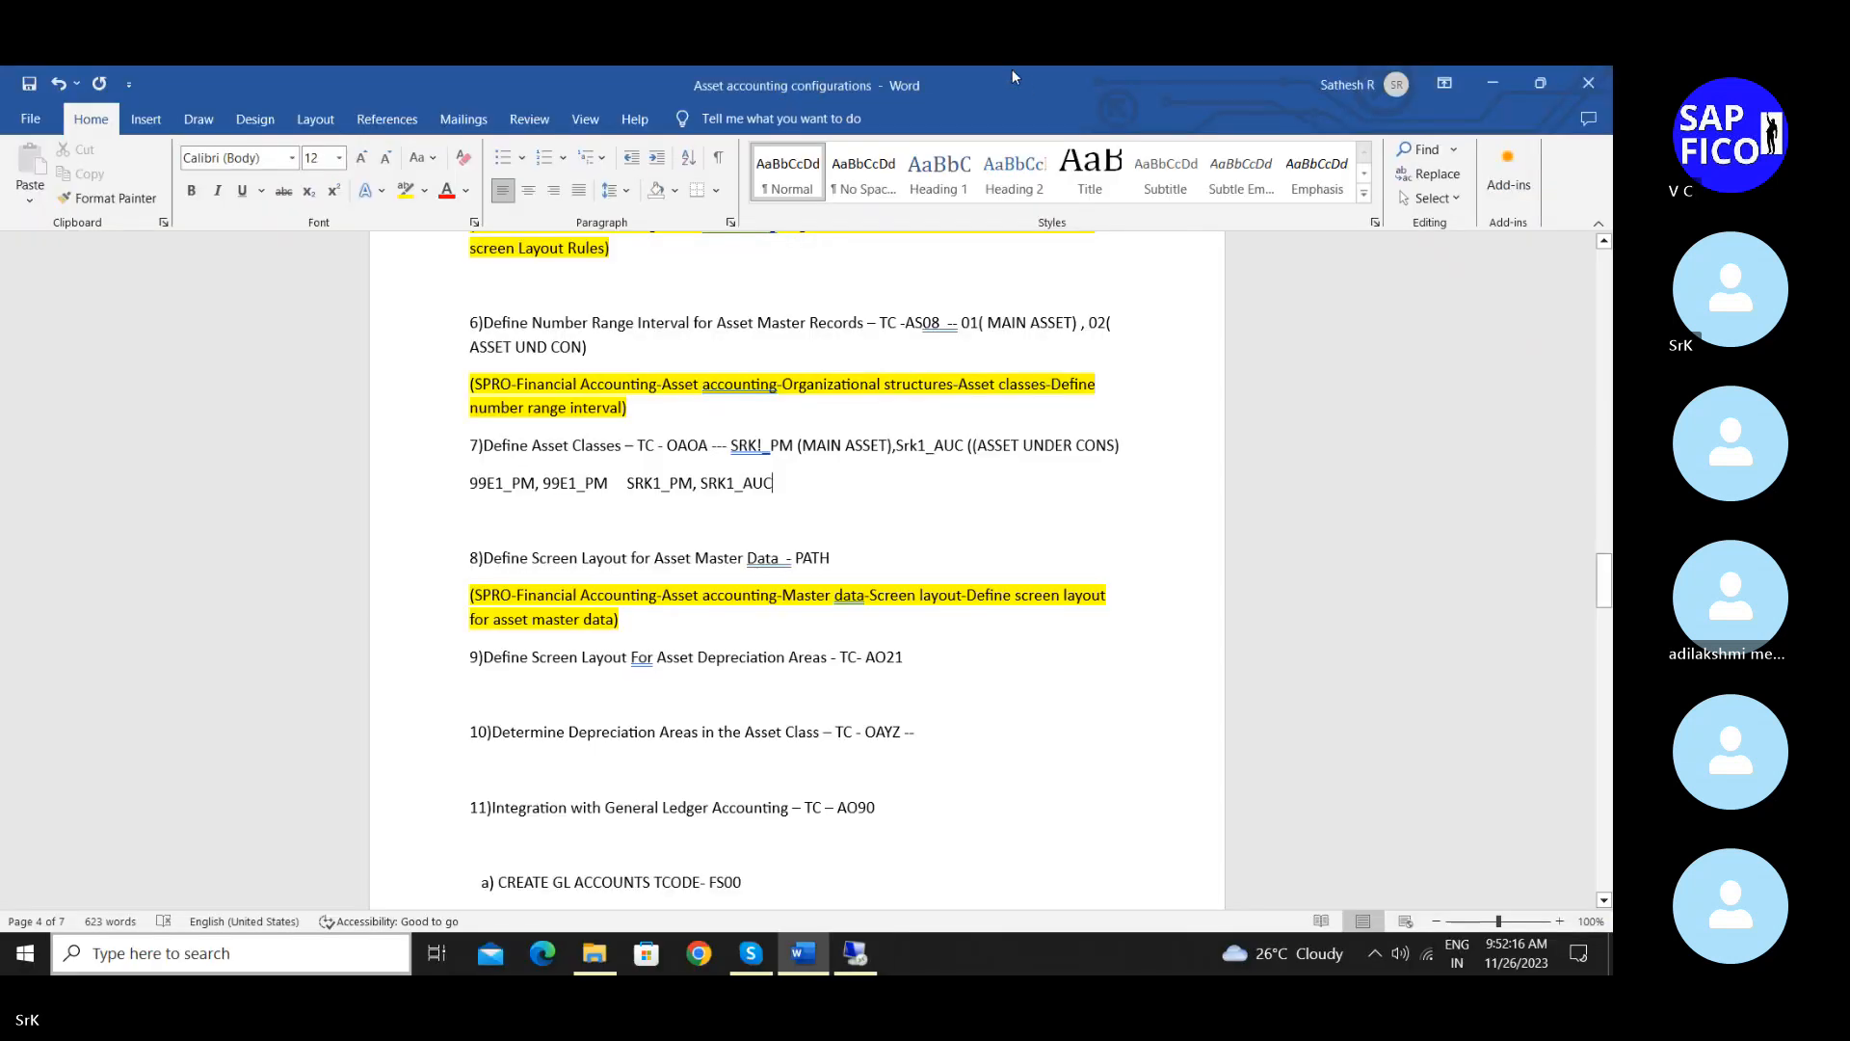
click(1017, 82)
click(737, 484)
key(BackSpace)
click(660, 482)
key(BackSpace)
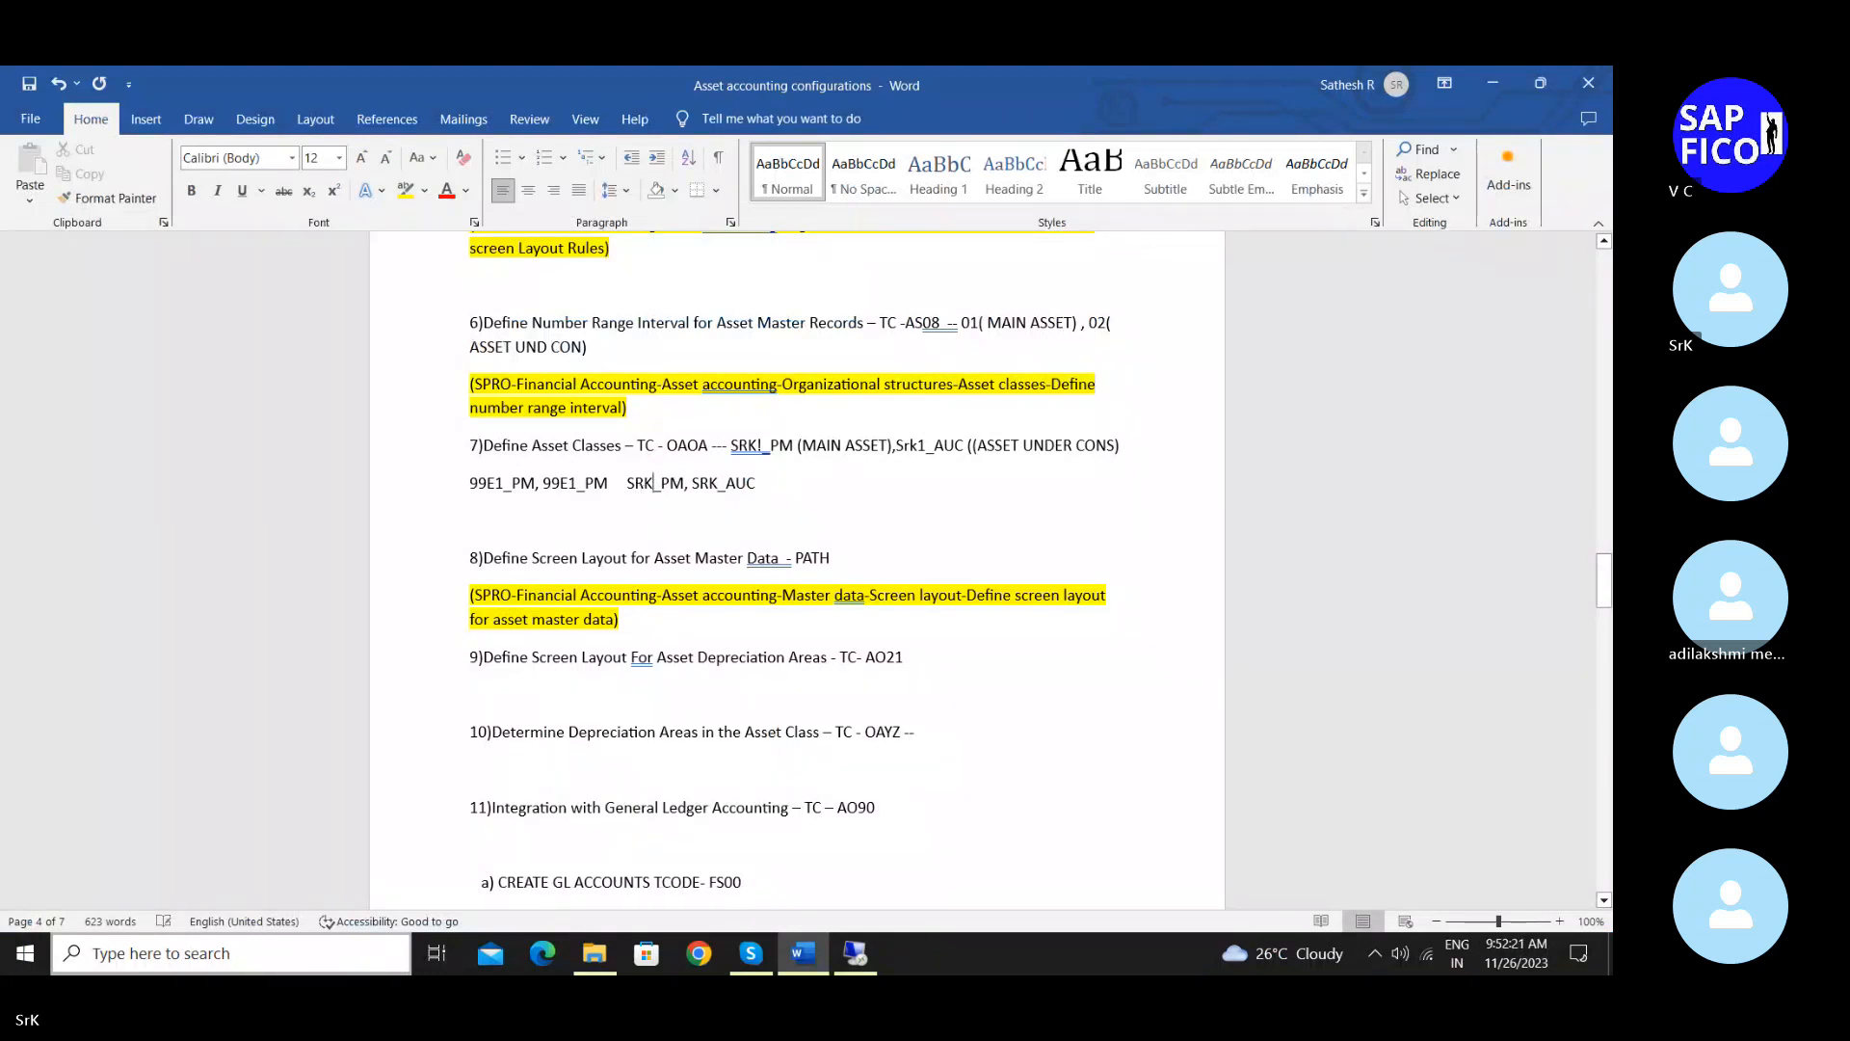